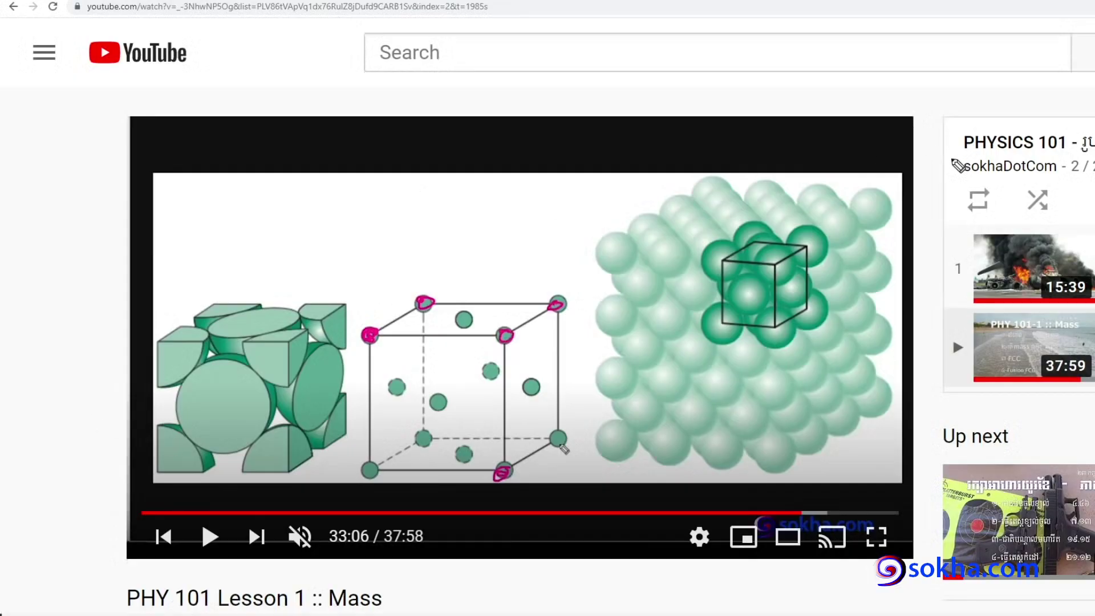
Step: Draw an arrow from the FCC cube diagram to the PHY 101 Lesson 1 :: Mass title, then clear it
mouse_move(252, 463)
left_mouse_down()
mouse_move(352, 586)
mouse_move(370, 570)
left_mouse_up()
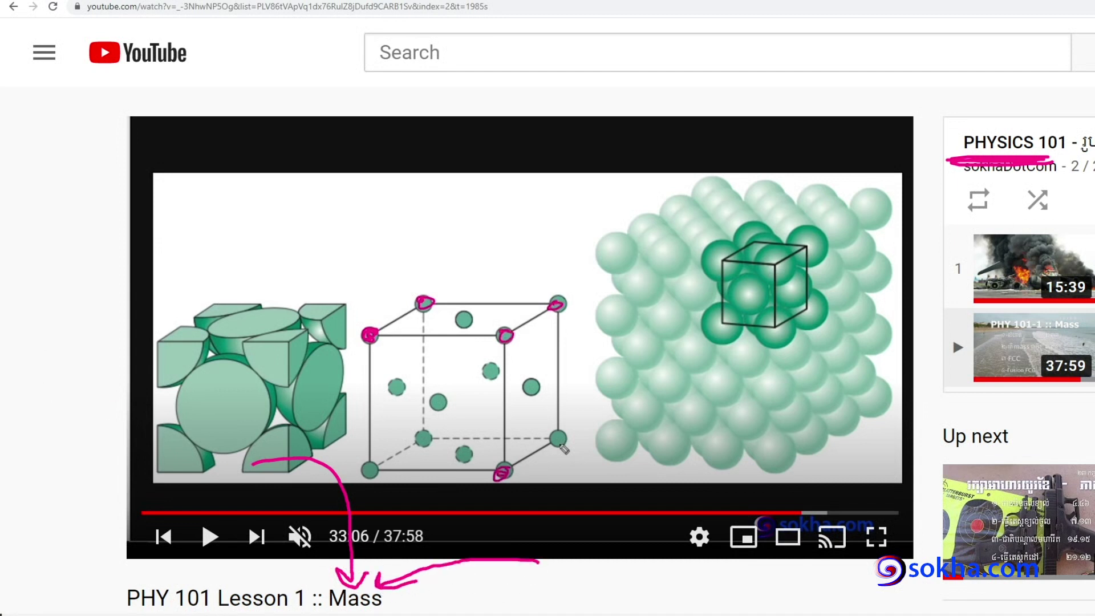
key("Escape")
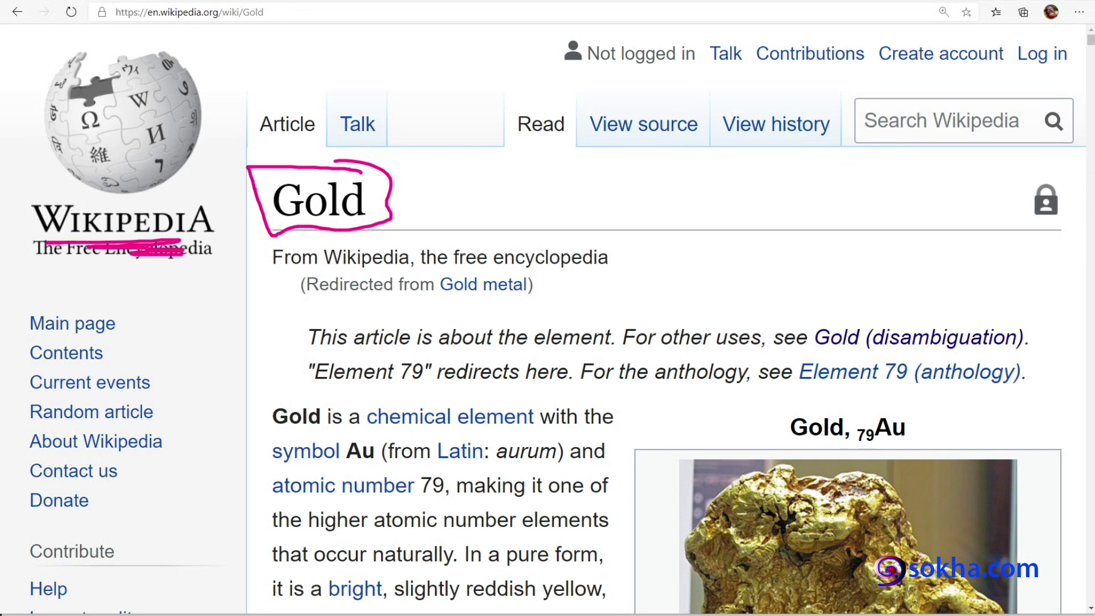
Step: Scroll the Gold article to the Crystal structure row and highlight 'face-centered'
key("Escape")
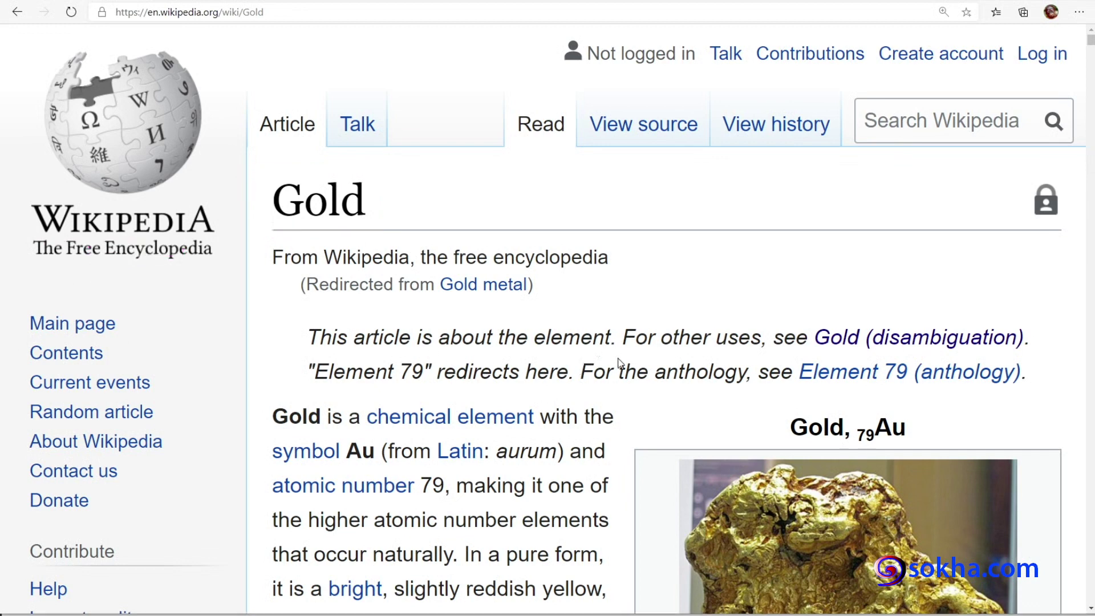
scroll(619, 362, "down", 2)
scroll(620, 363, "down", 5)
scroll(620, 363, "down", 5)
scroll(619, 363, "down", 3)
scroll(620, 362, "down", 3)
scroll(620, 363, "down", 5)
scroll(620, 362, "down", 2)
scroll(620, 362, "down", 4)
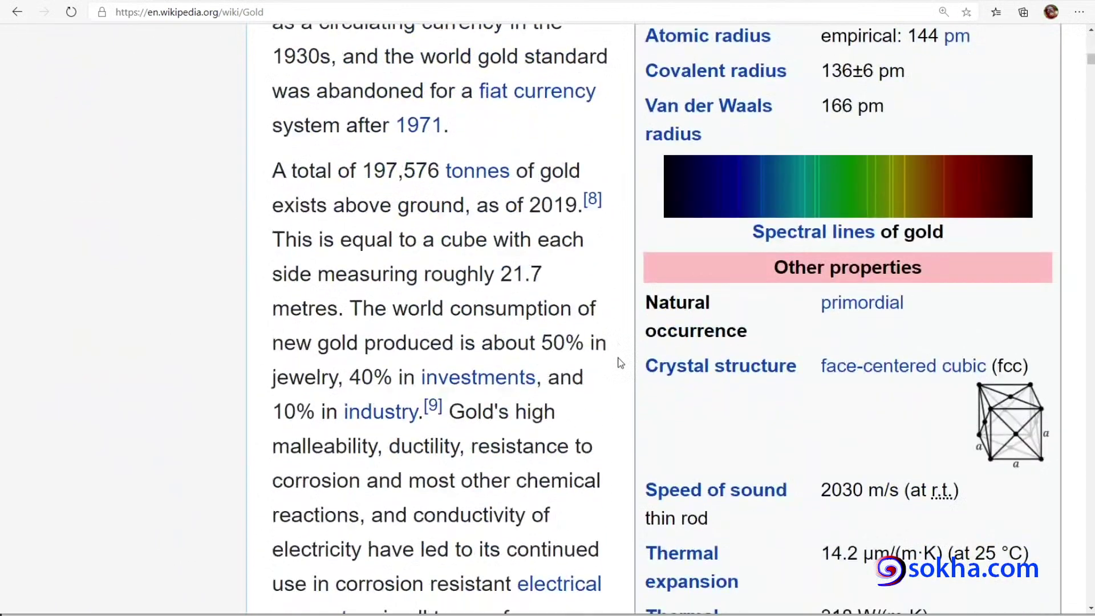
scroll(620, 363, "down", 2)
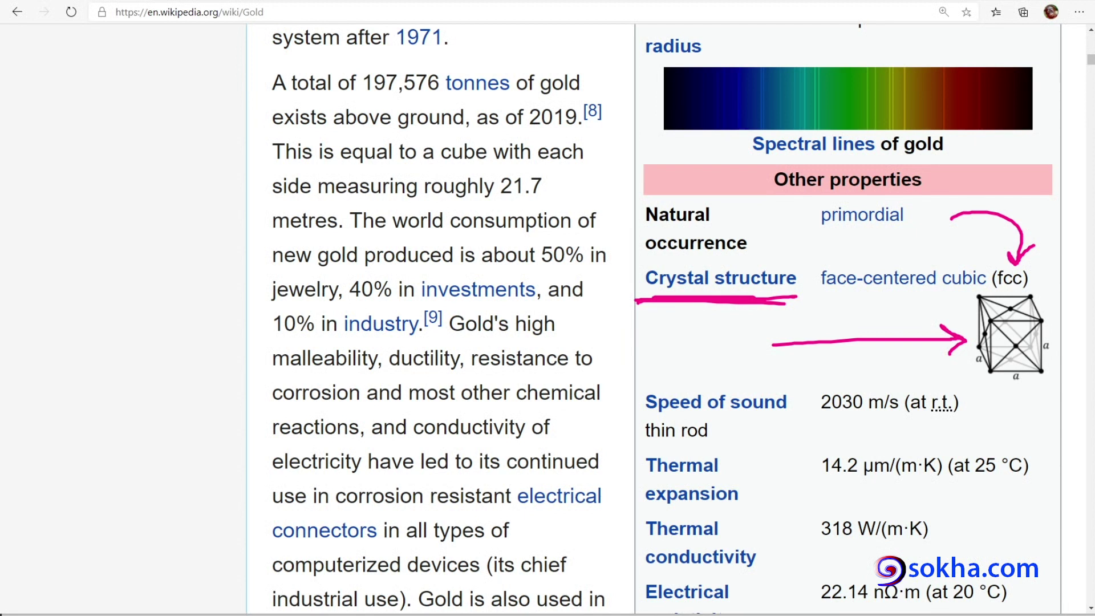
left_click_drag(821, 278, 924, 315)
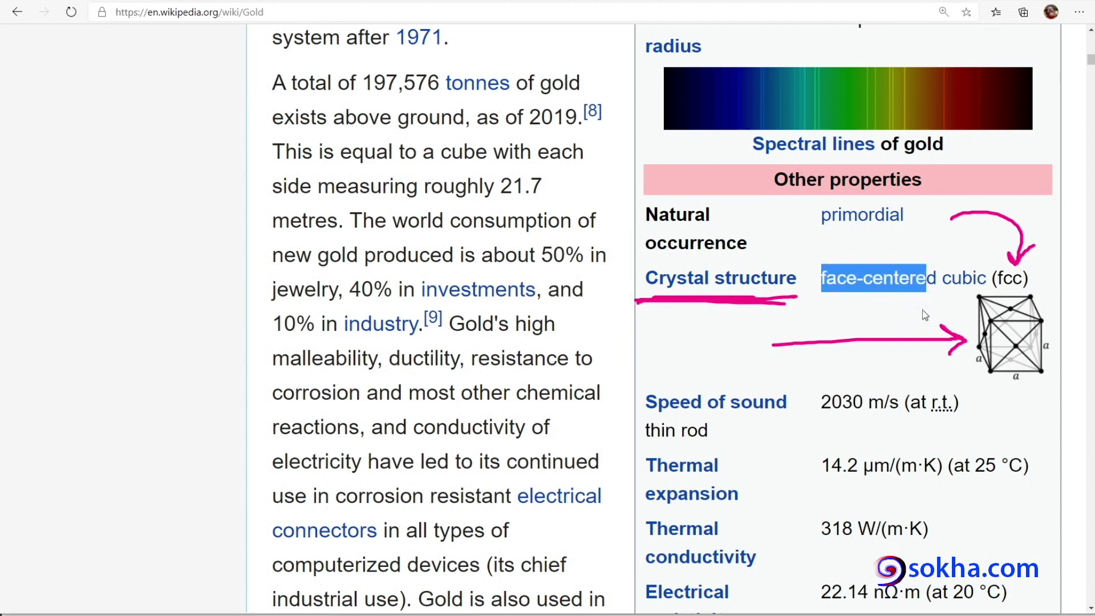
left_click(882, 345)
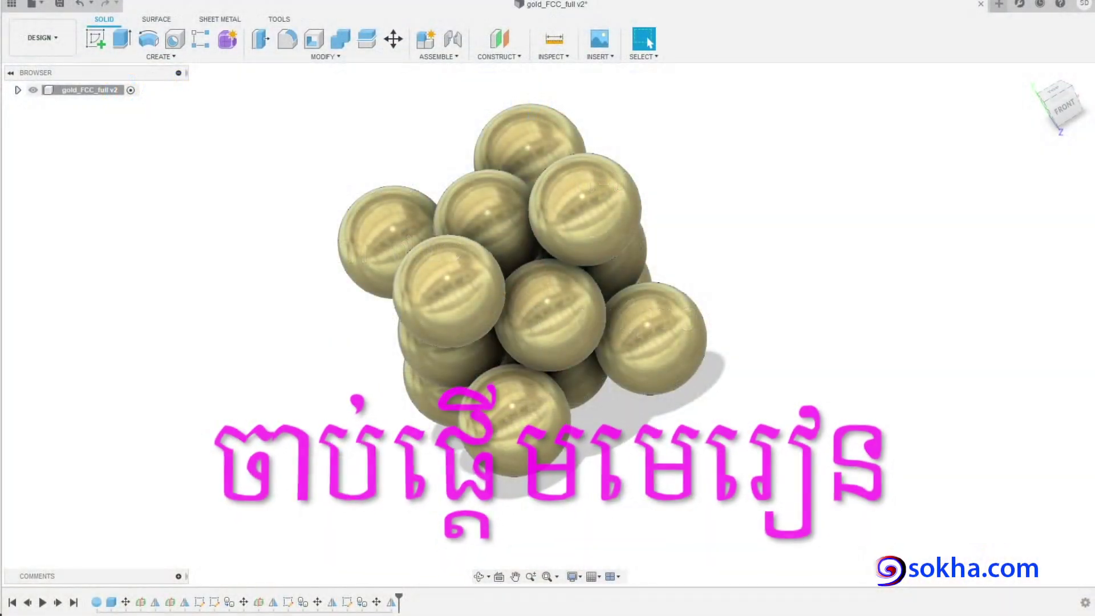
mouse_move(1059, 106)
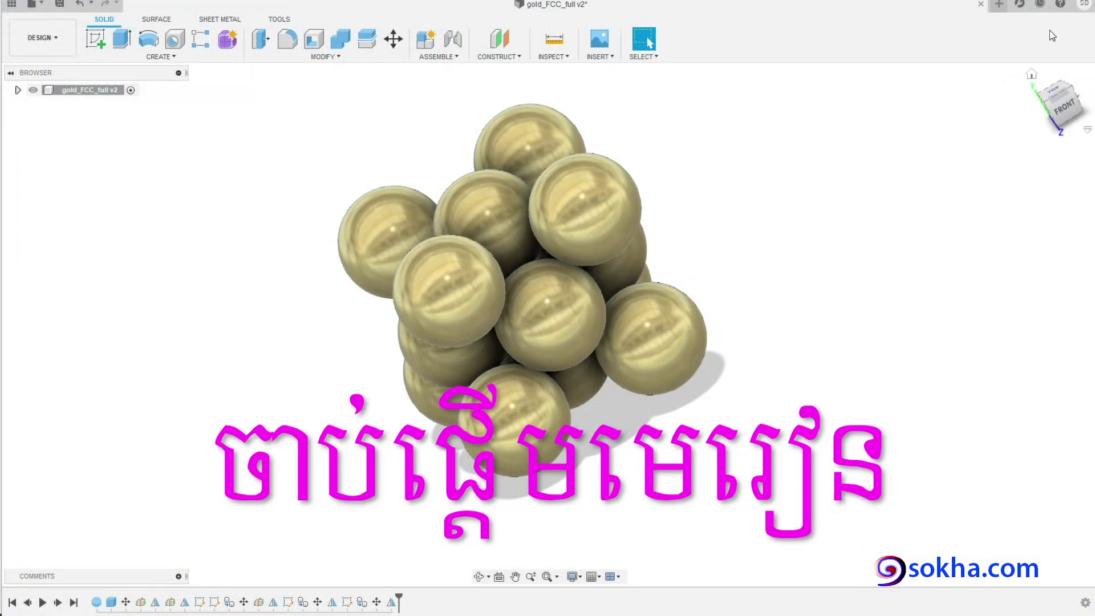
Step: Check the Fusion 360 version in Help > About, then start a new Untitled design
left_click(1060, 5)
left_click(1078, 129)
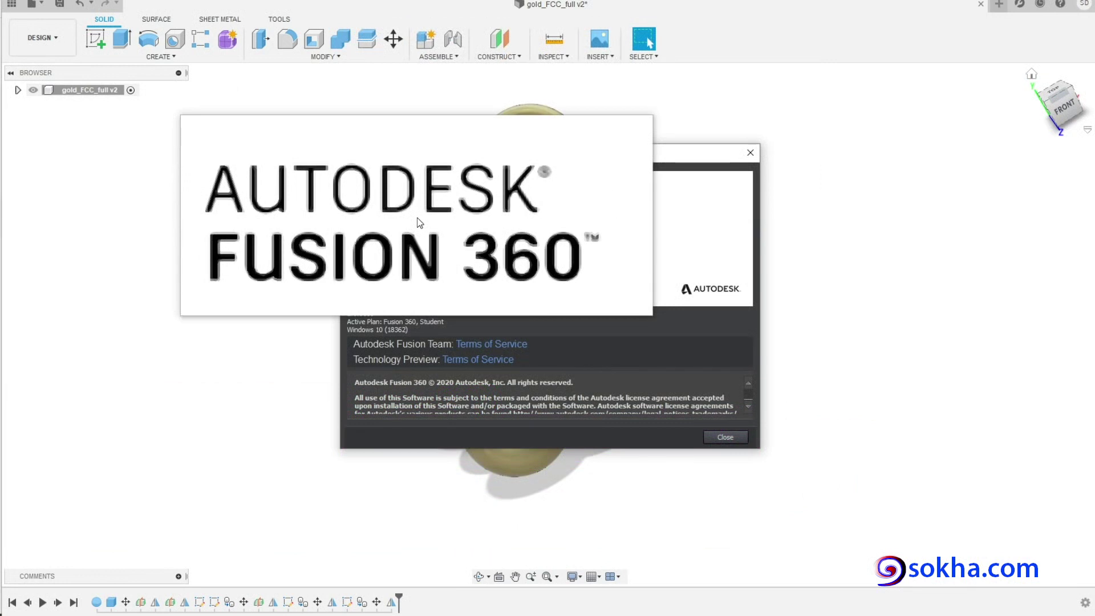
left_click(750, 152)
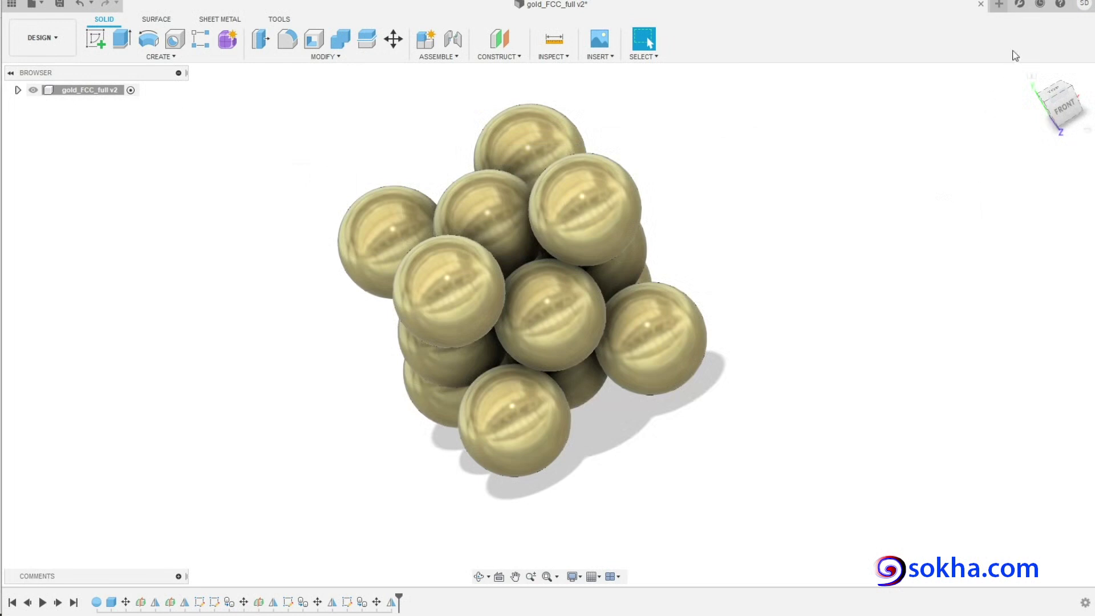
left_click(999, 4)
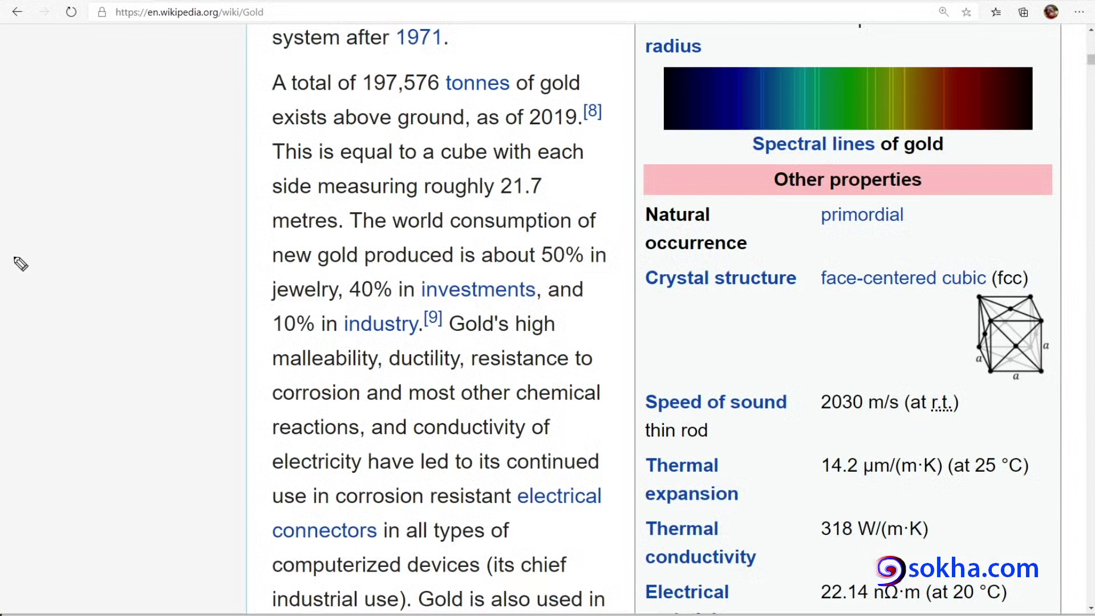
Step: Open the FCC diagram full size, mark its three equal edges labelled a, then clear the marks
mouse_move(682, 321)
left_mouse_down()
mouse_move(967, 323)
mouse_move(955, 343)
mouse_move(921, 349)
left_mouse_up()
left_click(984, 342)
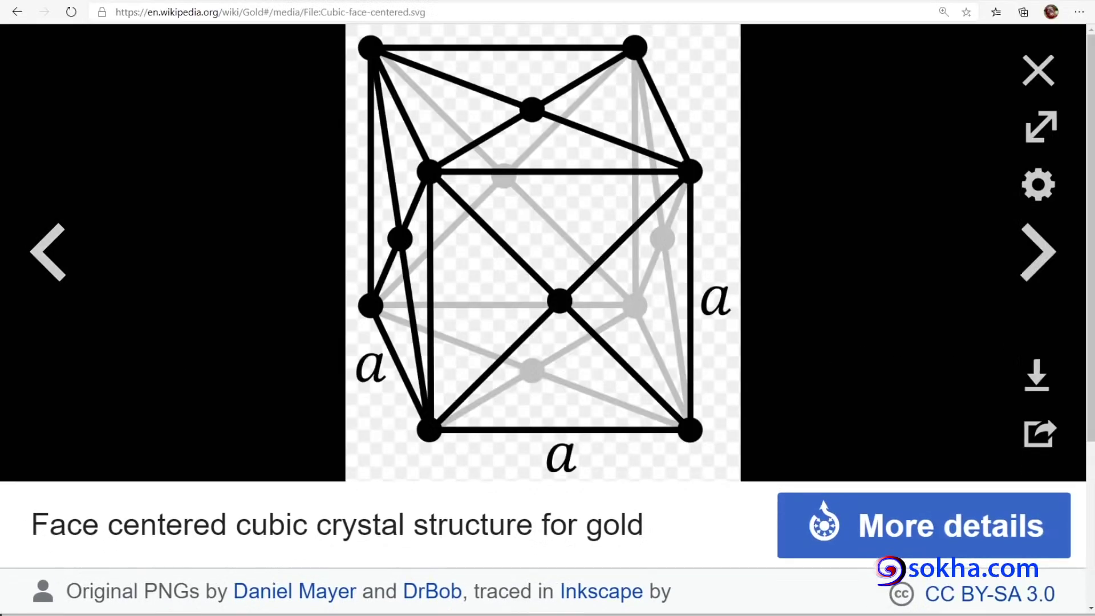
mouse_move(364, 303)
left_mouse_down()
mouse_move(395, 357)
mouse_move(690, 432)
left_mouse_up()
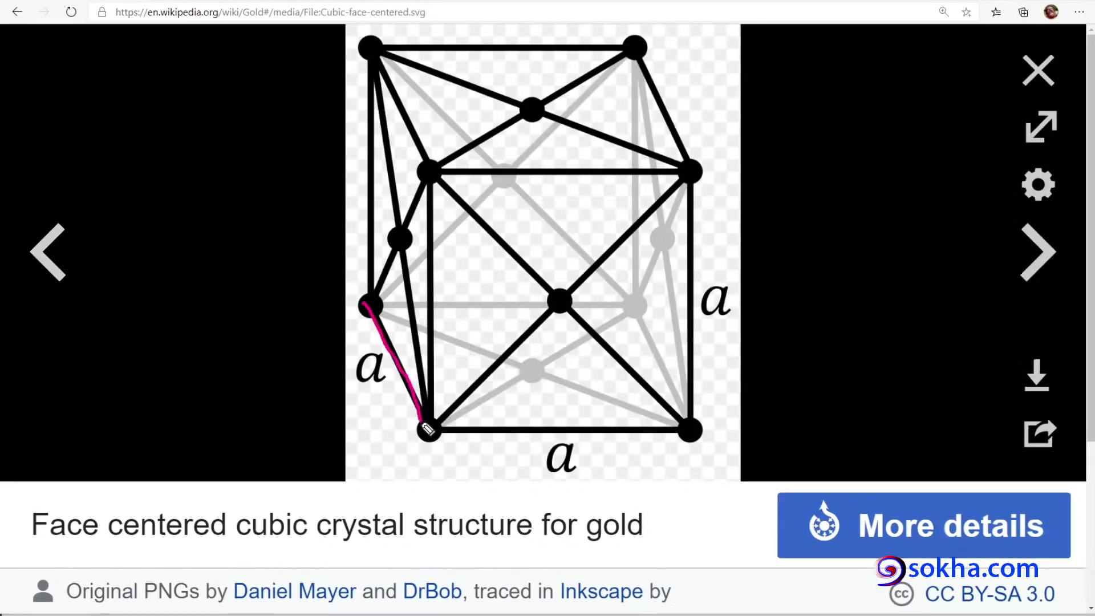
left_click_drag(691, 177, 691, 439)
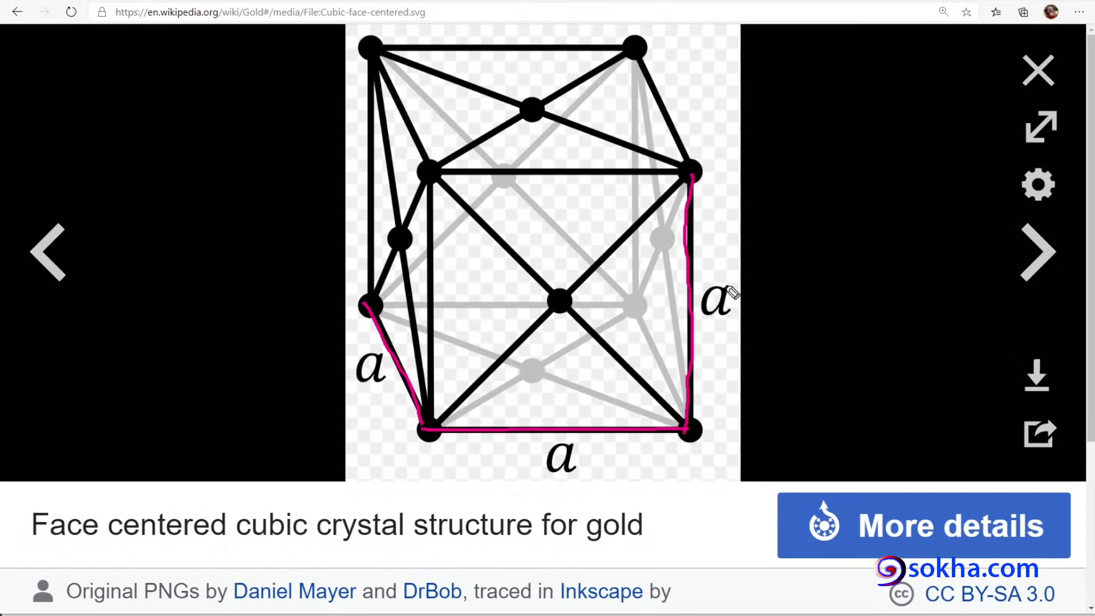
left_click_drag(723, 277, 735, 266)
mouse_move(572, 431)
left_mouse_down()
mouse_move(528, 465)
mouse_move(565, 409)
left_mouse_up()
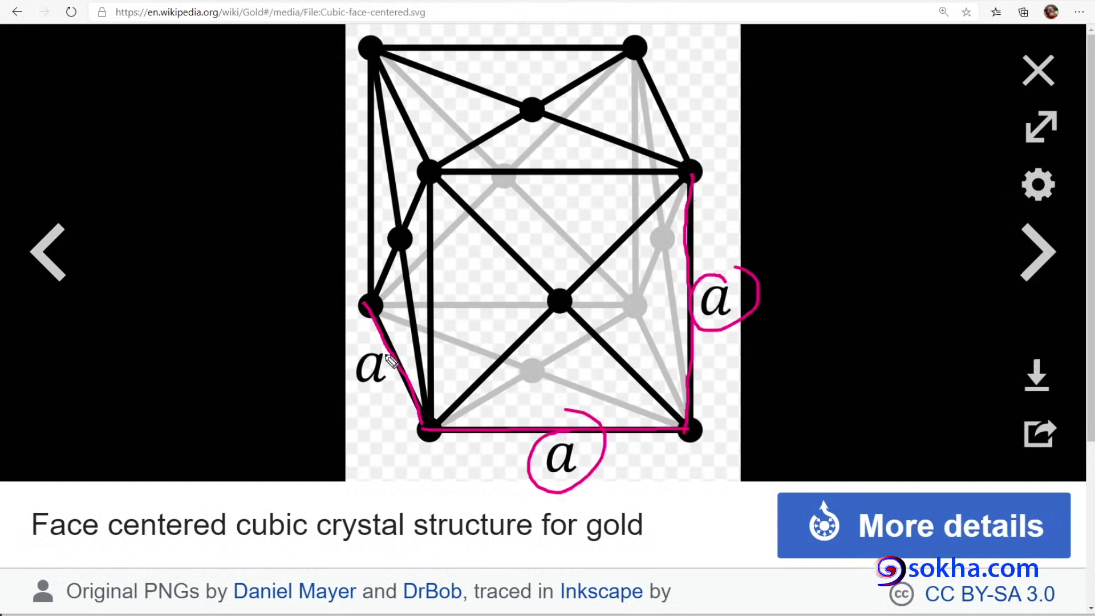
left_click_drag(370, 342, 376, 325)
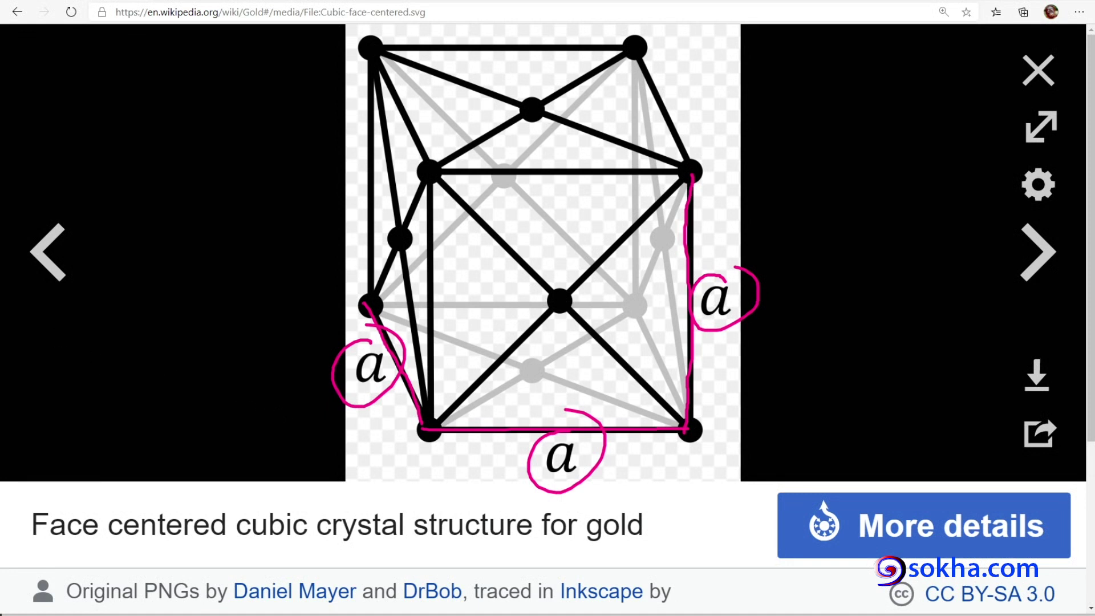
key("Escape")
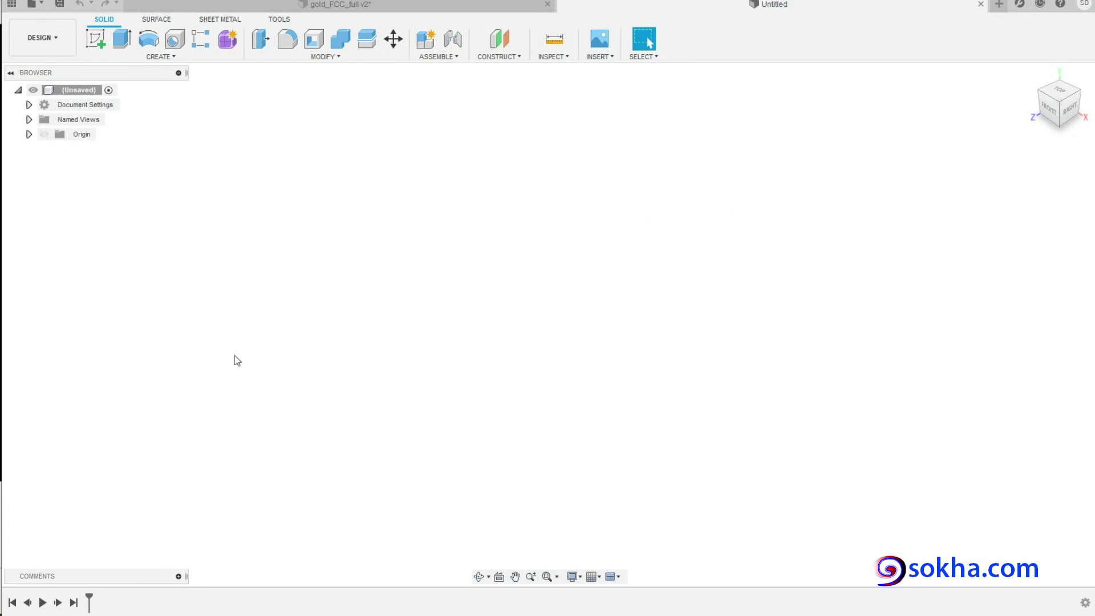
Step: Turn on Layout Grid from the Grid and Snaps options, then switch to gold_FCC_full v2
mouse_move(529, 409)
left_mouse_down()
mouse_move(602, 563)
mouse_move(615, 536)
left_mouse_up()
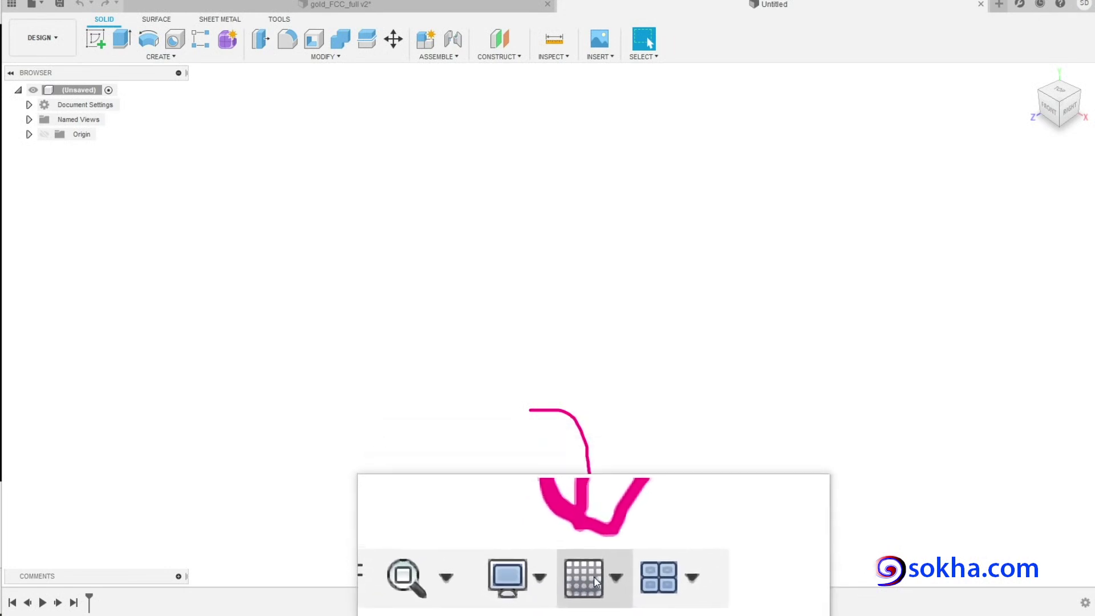
left_click(592, 579)
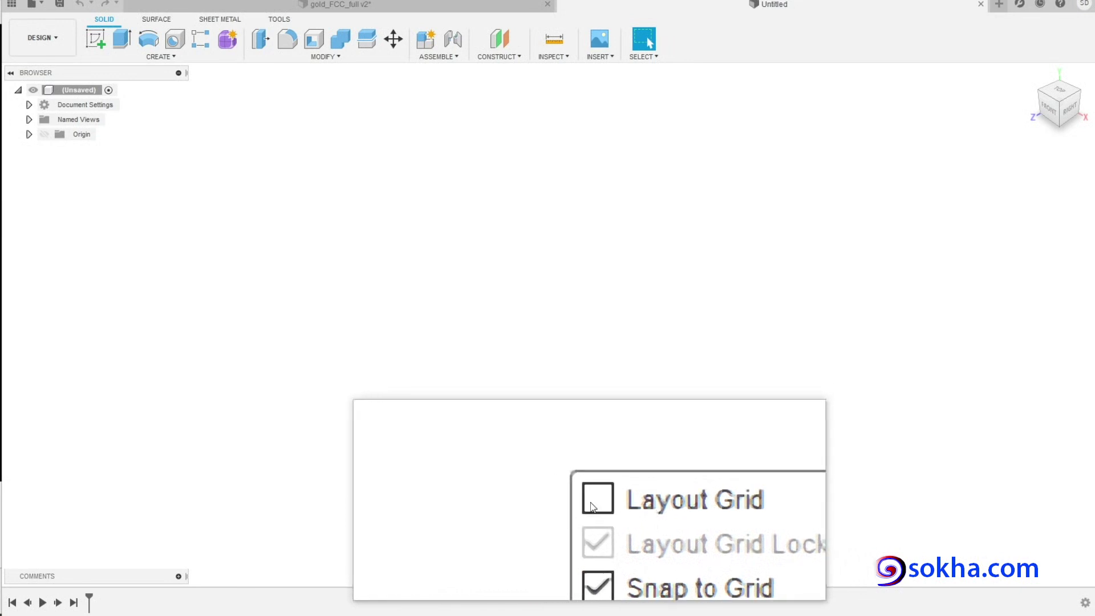
left_click(592, 506)
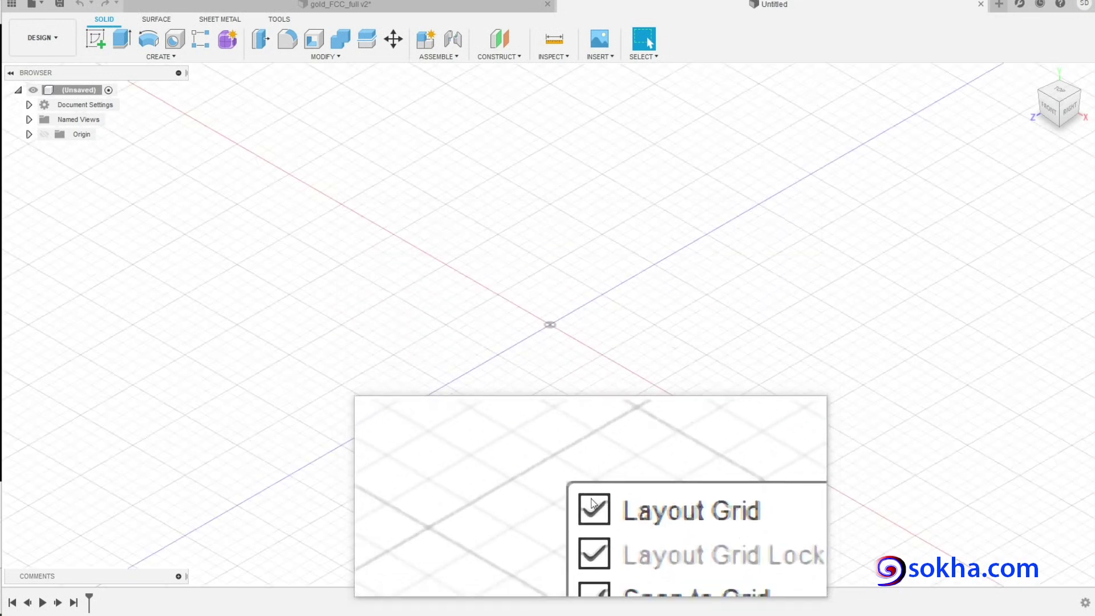
left_click(593, 506)
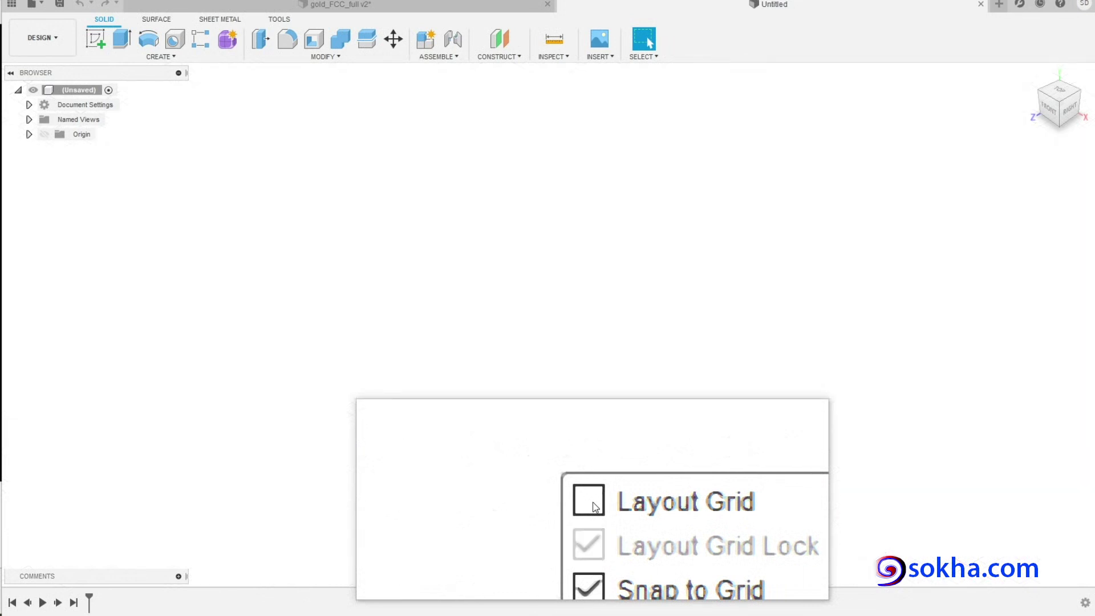
left_click(593, 506)
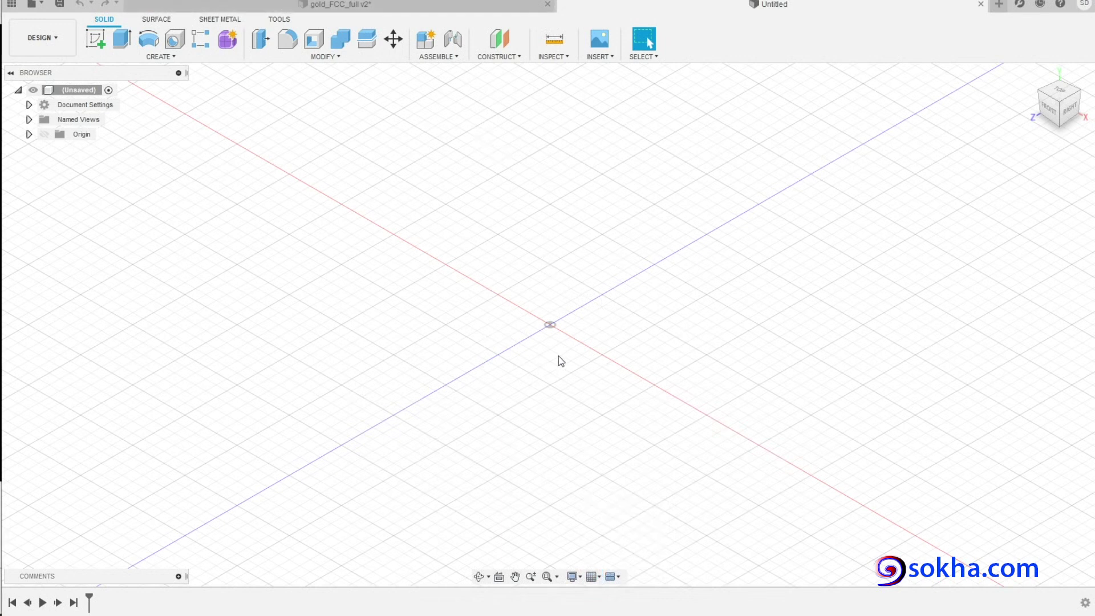
left_click(473, 7)
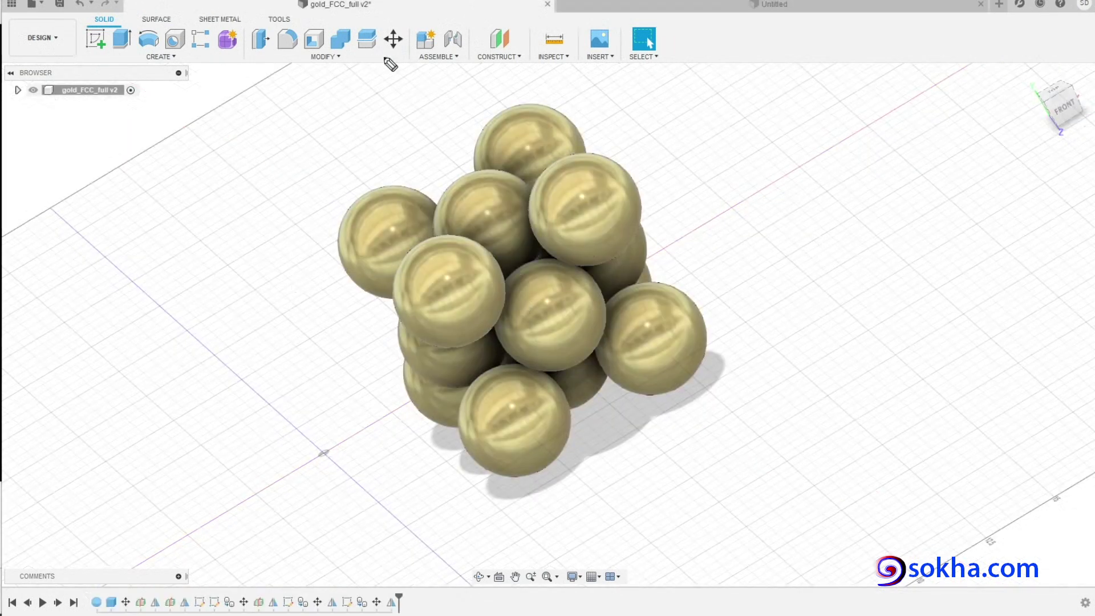
Step: Cross out and circle the finished sphere cluster, clear the marks, and return to Untitled
left_click_drag(545, 3, 572, 3)
left_click_drag(447, 106, 556, 23)
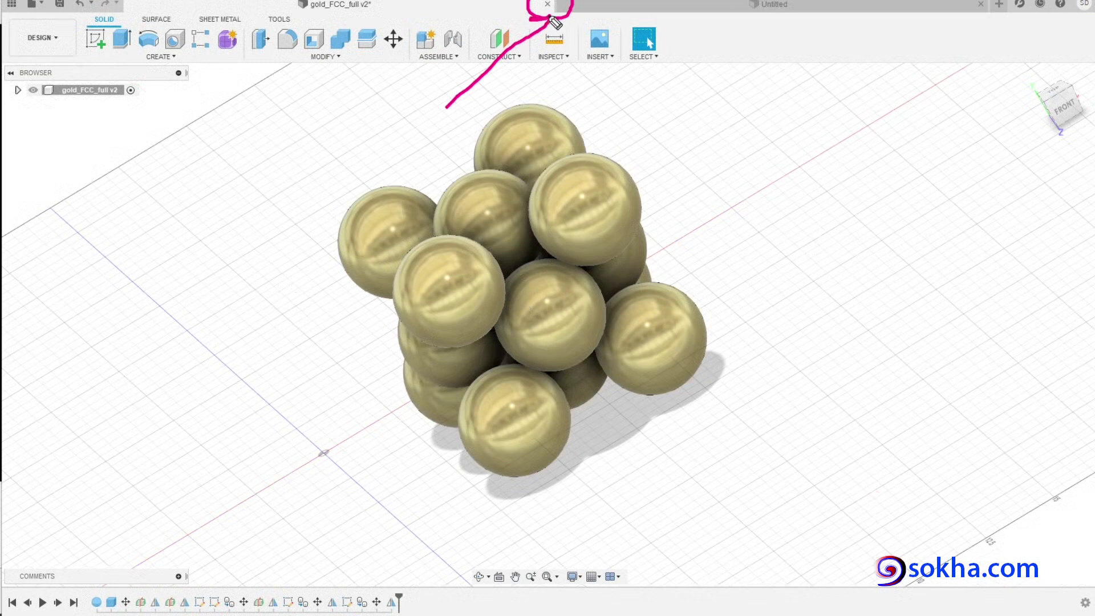
left_click_drag(606, 103, 351, 478)
left_click_drag(325, 217, 695, 425)
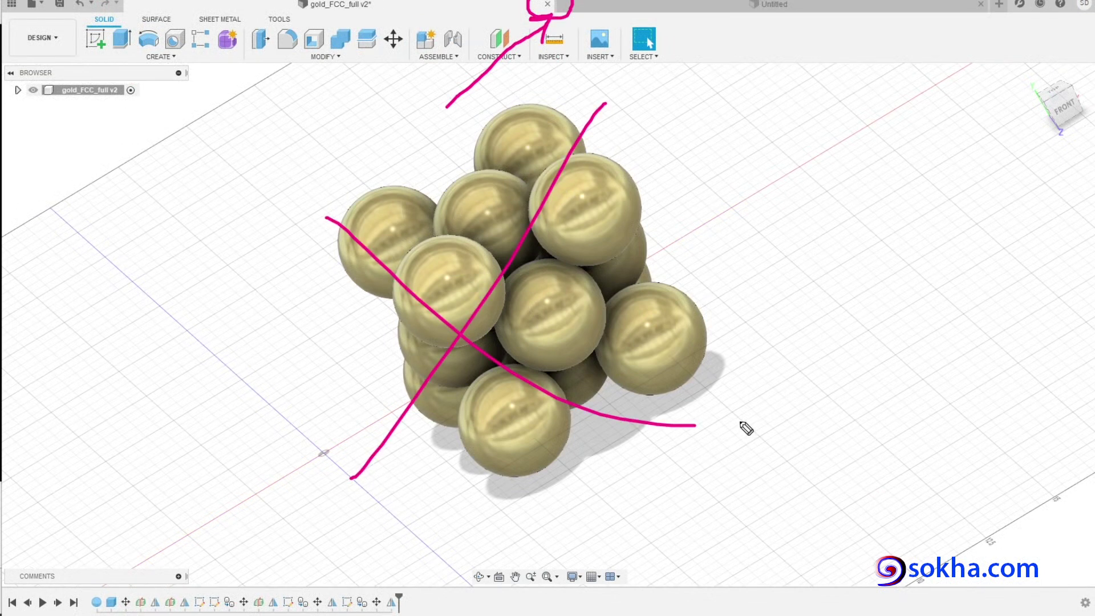
mouse_move(383, 170)
left_mouse_down()
mouse_move(371, 186)
mouse_move(559, 211)
left_mouse_up()
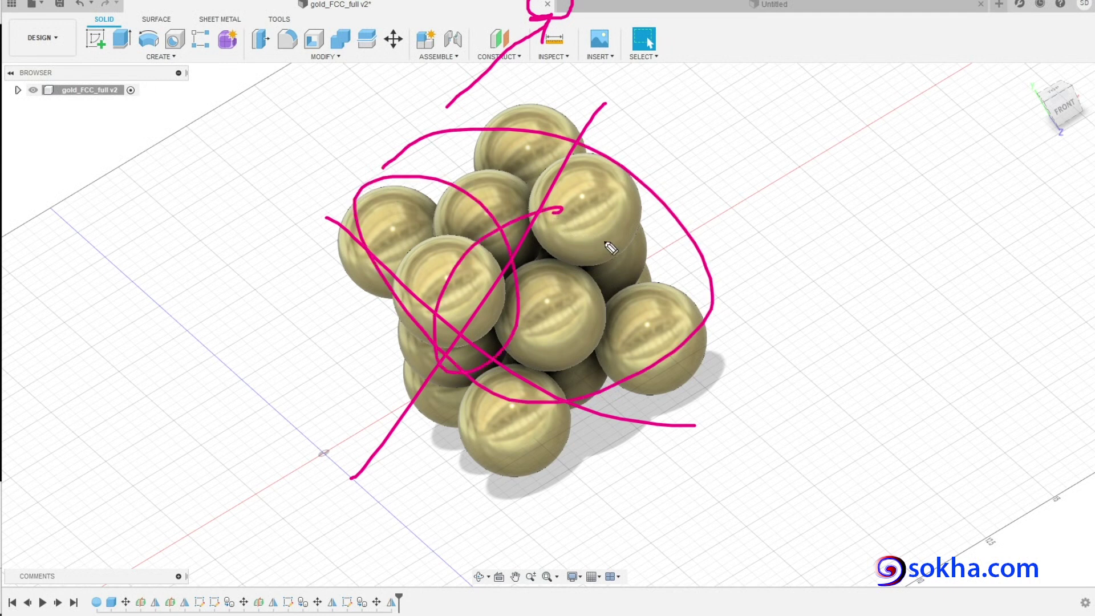
mouse_move(352, 174)
left_mouse_down()
mouse_move(530, 294)
mouse_move(701, 238)
left_mouse_up()
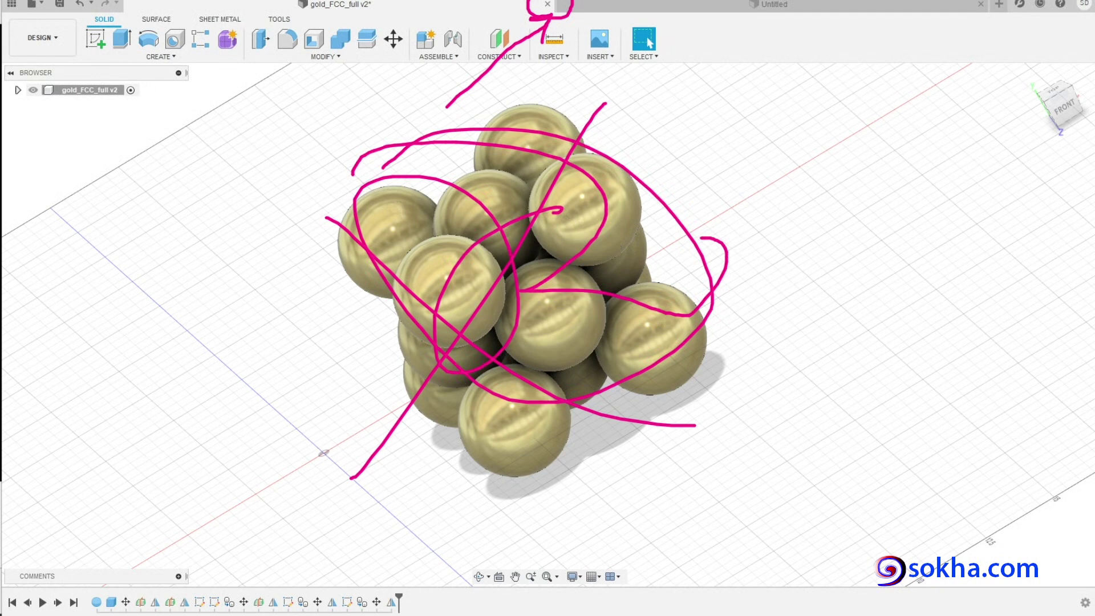
key("Escape")
left_click(703, 5)
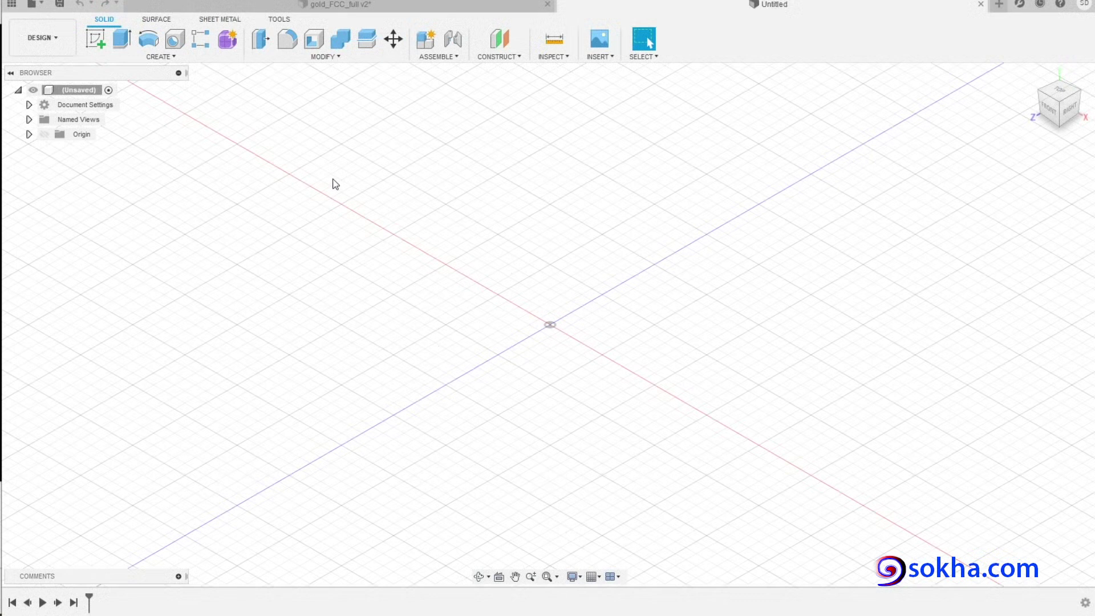
Step: Start a Box on the ground (XZ) plane and place the first corner of its base
left_click(160, 57)
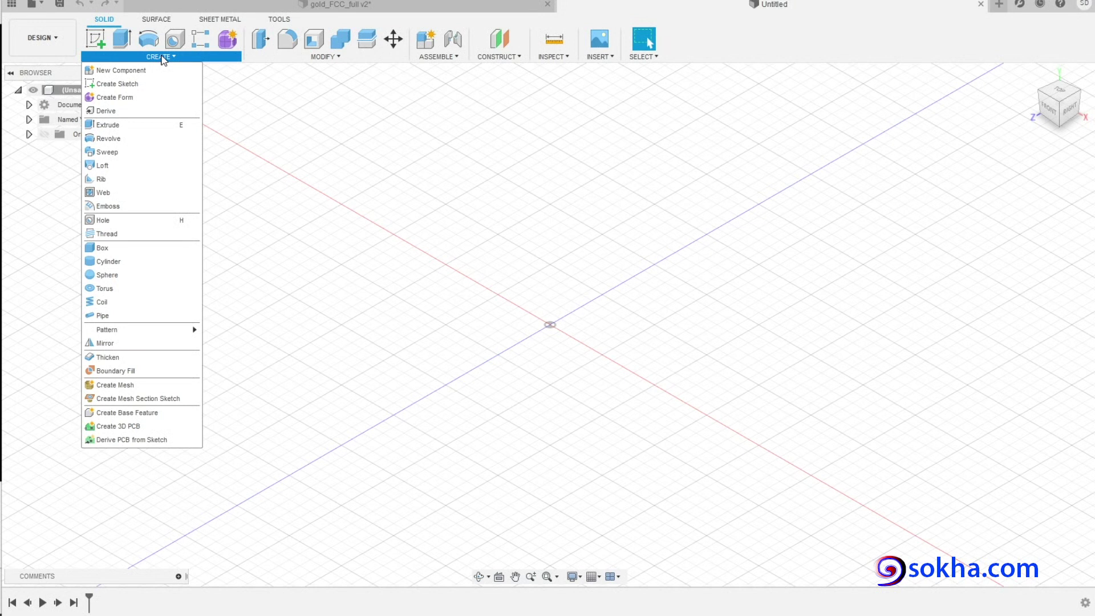
left_click(161, 57)
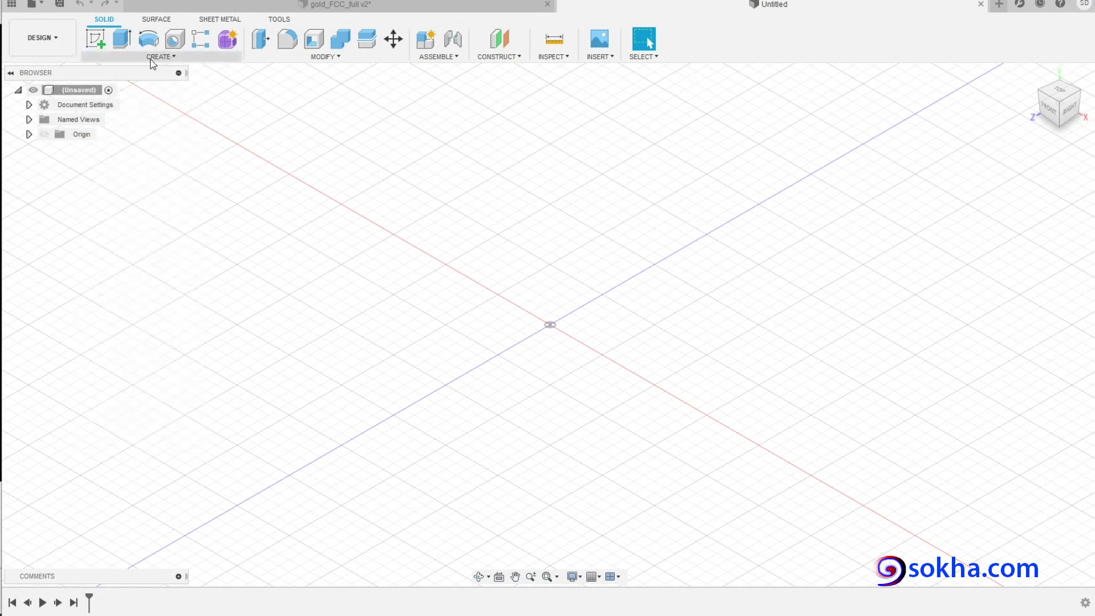
left_click(160, 57)
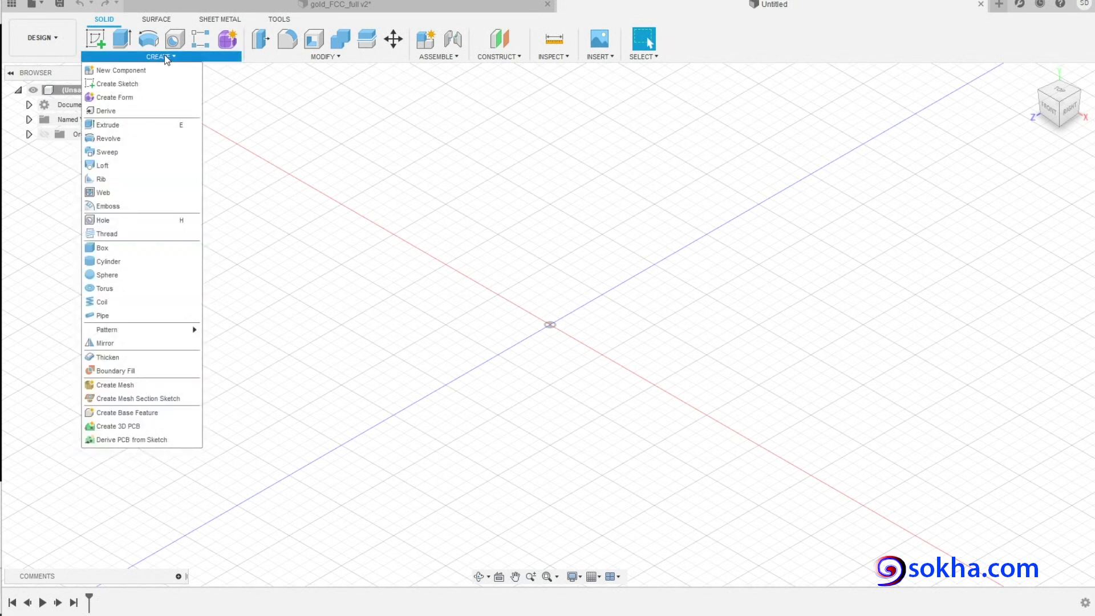
left_click(108, 248)
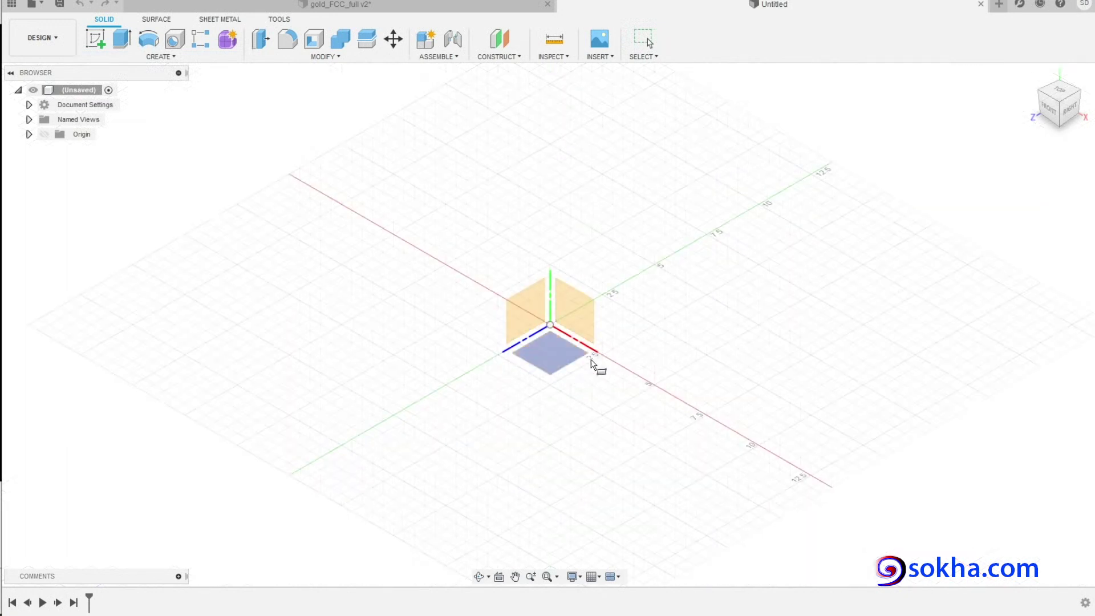
left_click(552, 364)
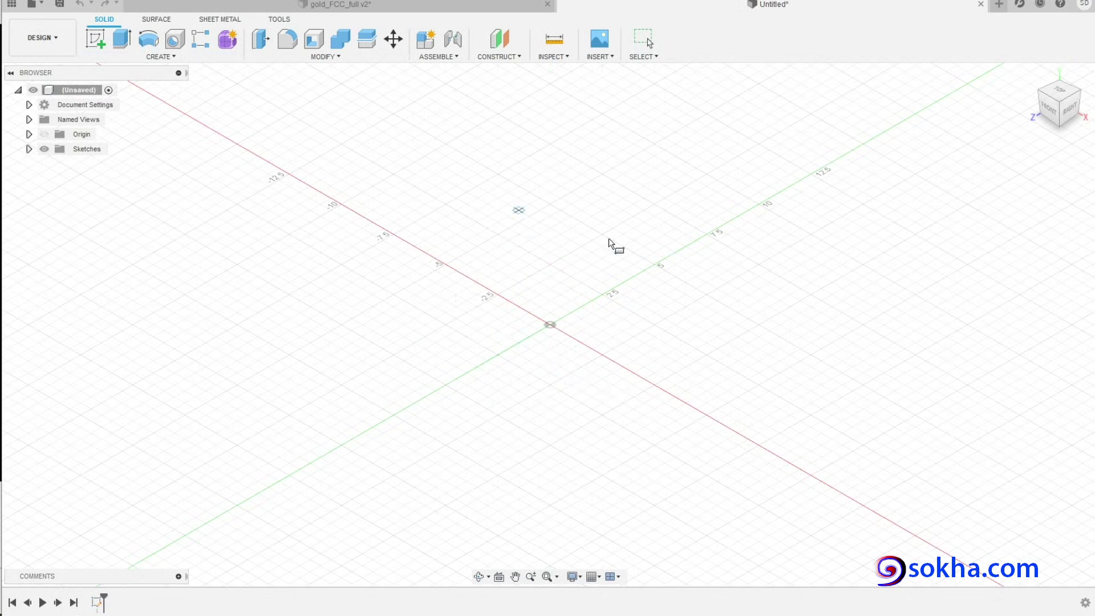
left_click(395, 296)
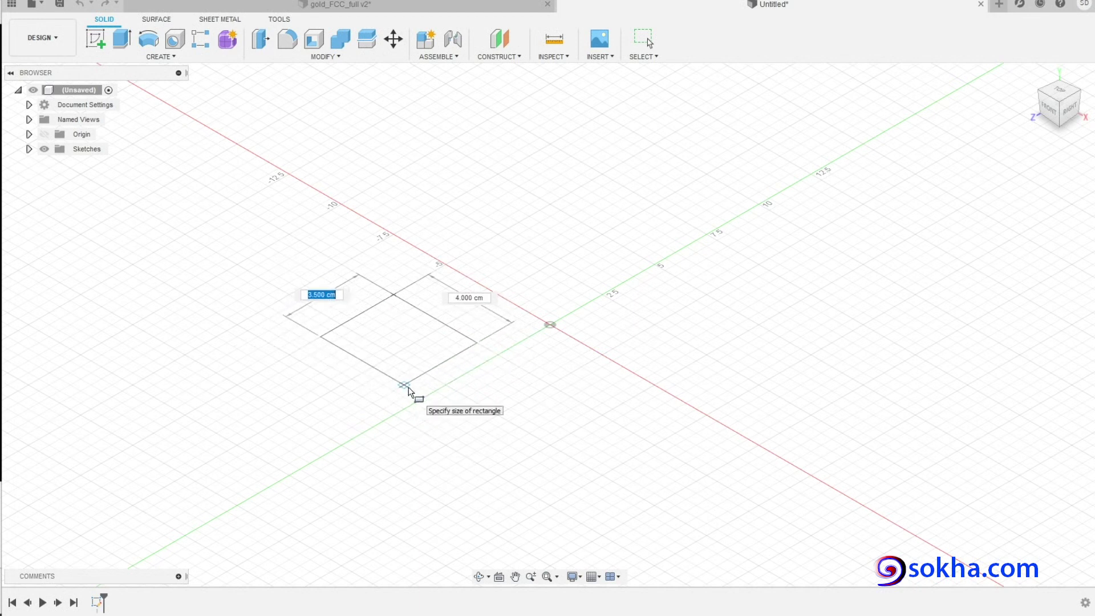
Step: Make the box a 5 by 5 base extruded 5 tall into a cube
type("5")
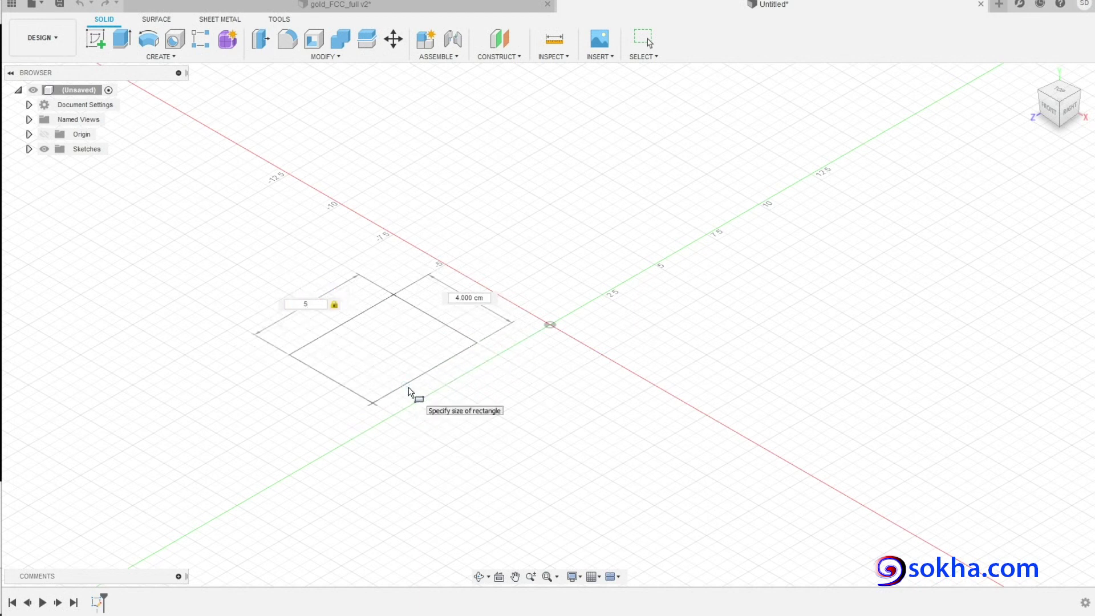
key("Tab")
type("5")
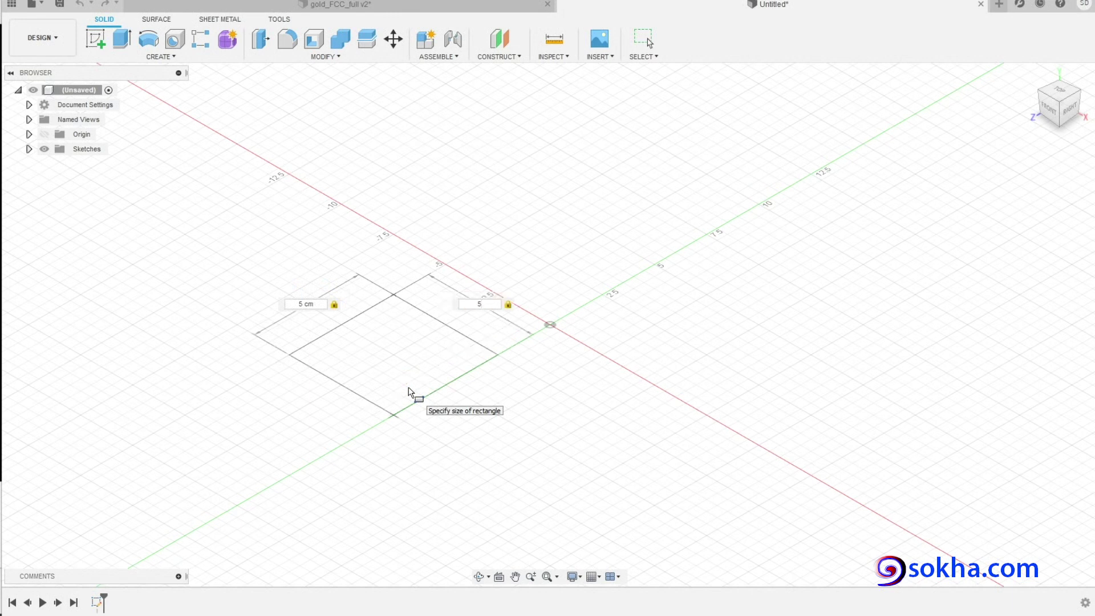
key("Return")
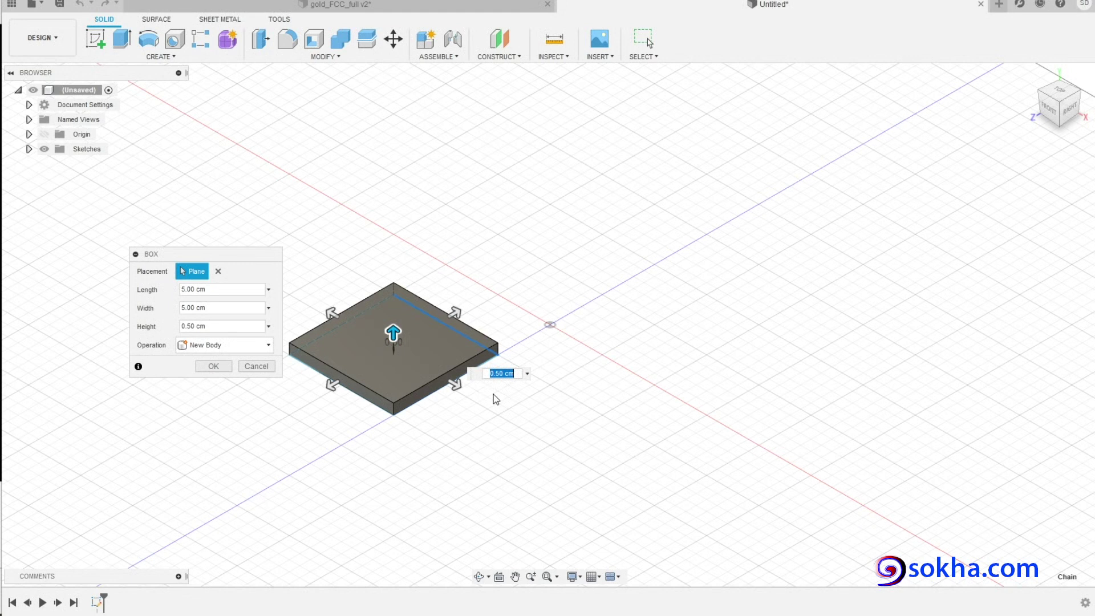
type("5")
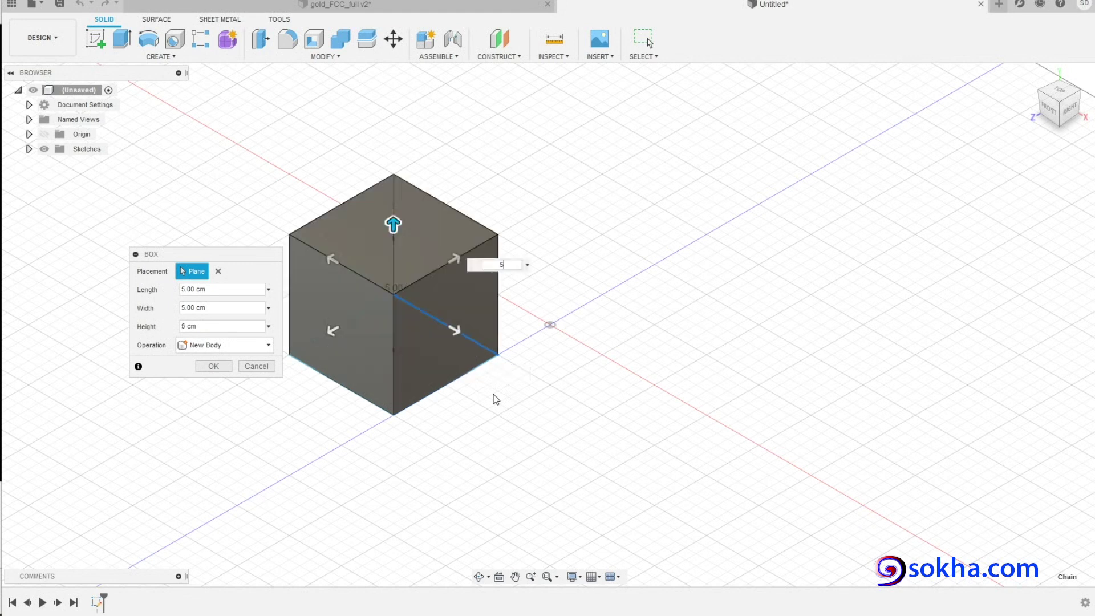
key("Return")
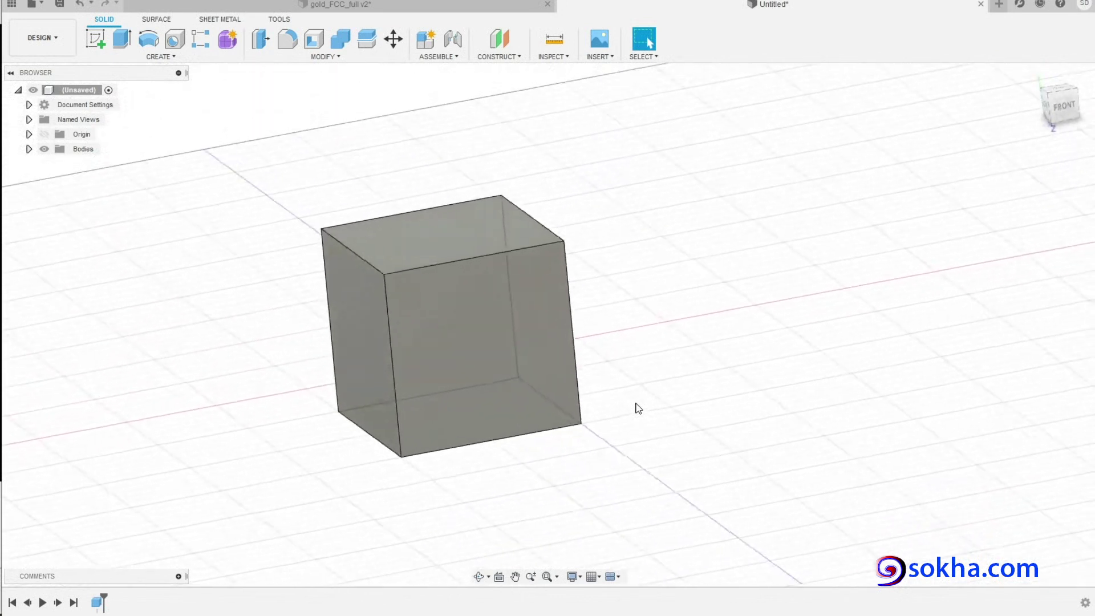
Step: Orbit the cube and mark its three visible edges as 5, then clear the marks
middle_click_drag(638, 407, 414, 462, "shift")
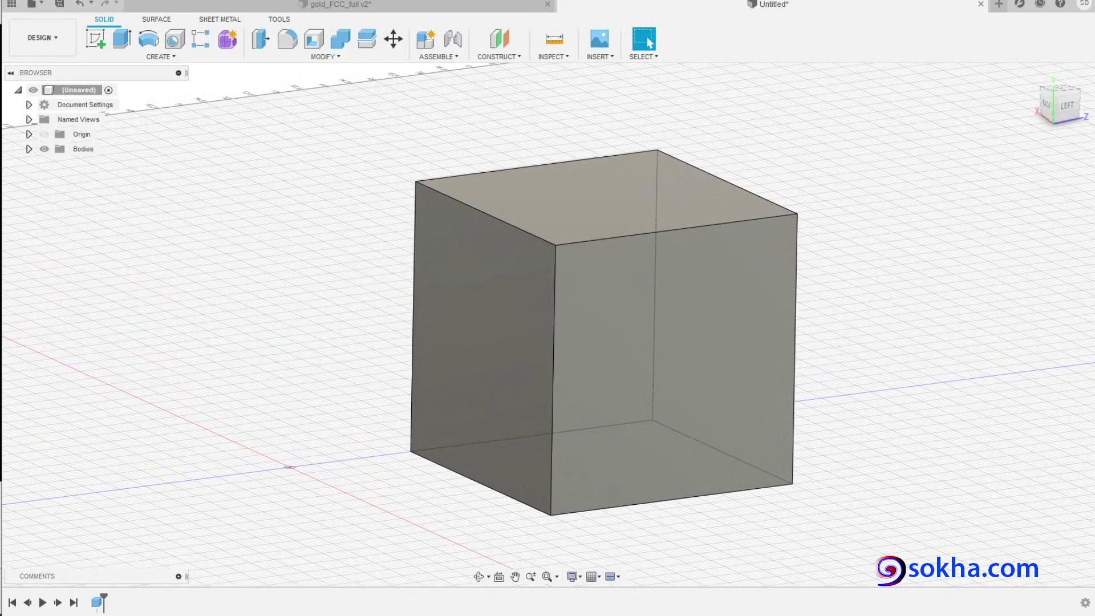
mouse_move(410, 447)
left_mouse_down()
mouse_move(554, 514)
mouse_move(783, 485)
left_mouse_up()
left_click_drag(556, 246, 565, 512)
mouse_move(475, 488)
left_mouse_down()
mouse_move(445, 490)
mouse_move(428, 525)
left_mouse_up()
mouse_move(596, 345)
left_mouse_down()
mouse_move(575, 346)
mouse_move(585, 390)
left_mouse_up()
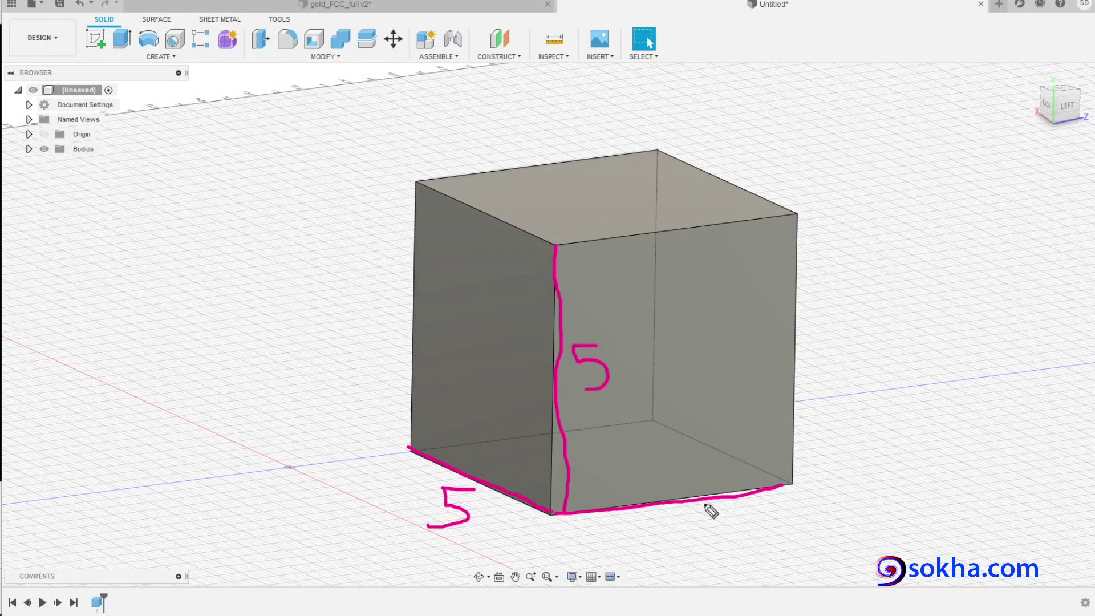
left_click_drag(700, 511, 668, 510)
left_click_drag(668, 510, 680, 540)
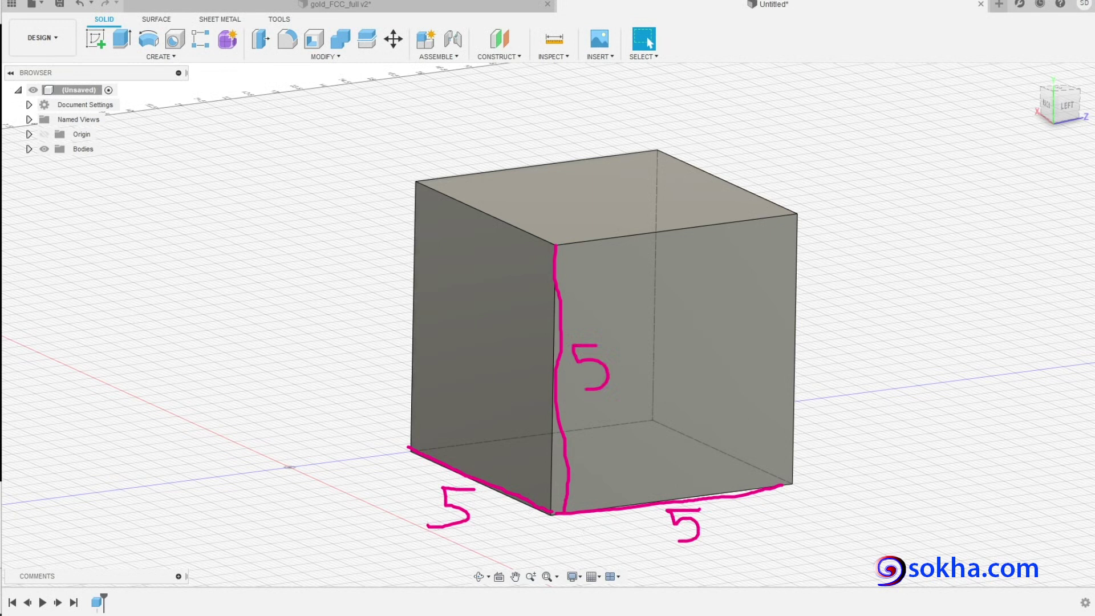
key("Escape")
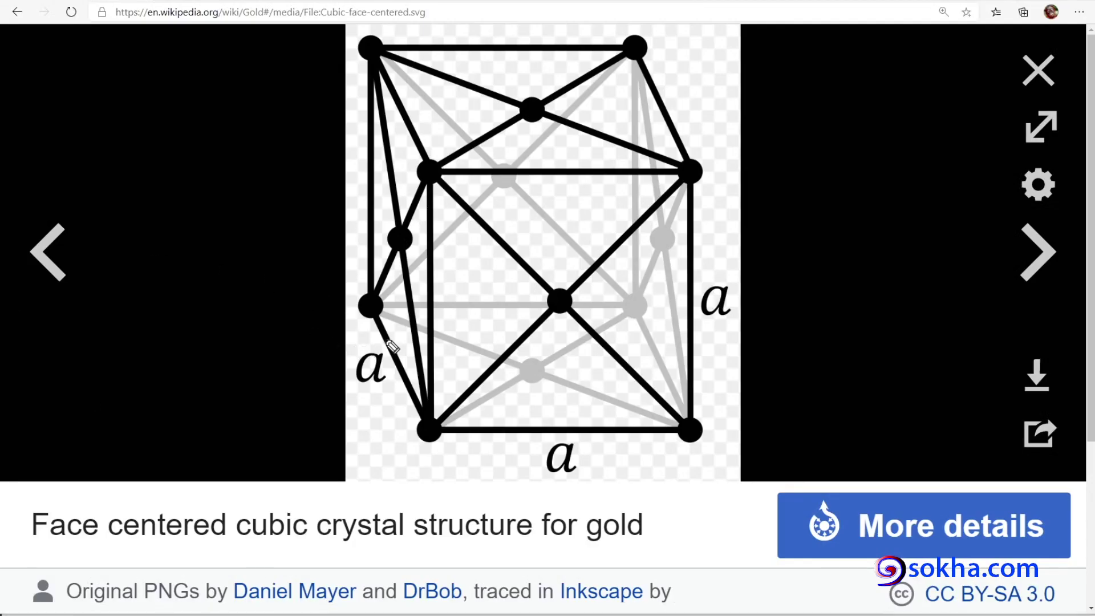
left_click_drag(393, 346, 355, 332)
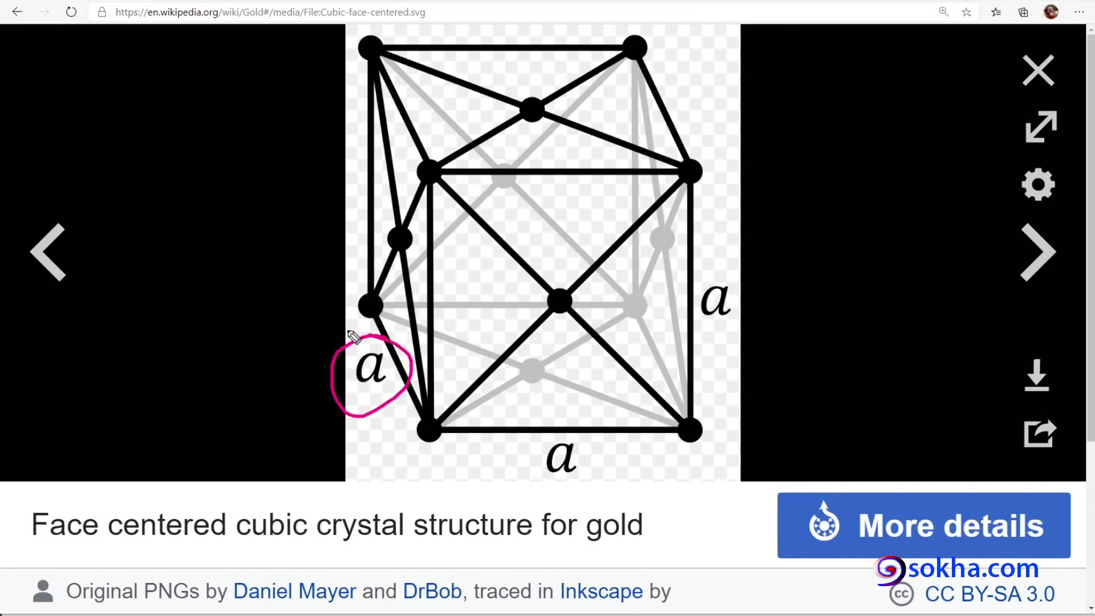
left_click_drag(581, 419, 581, 433)
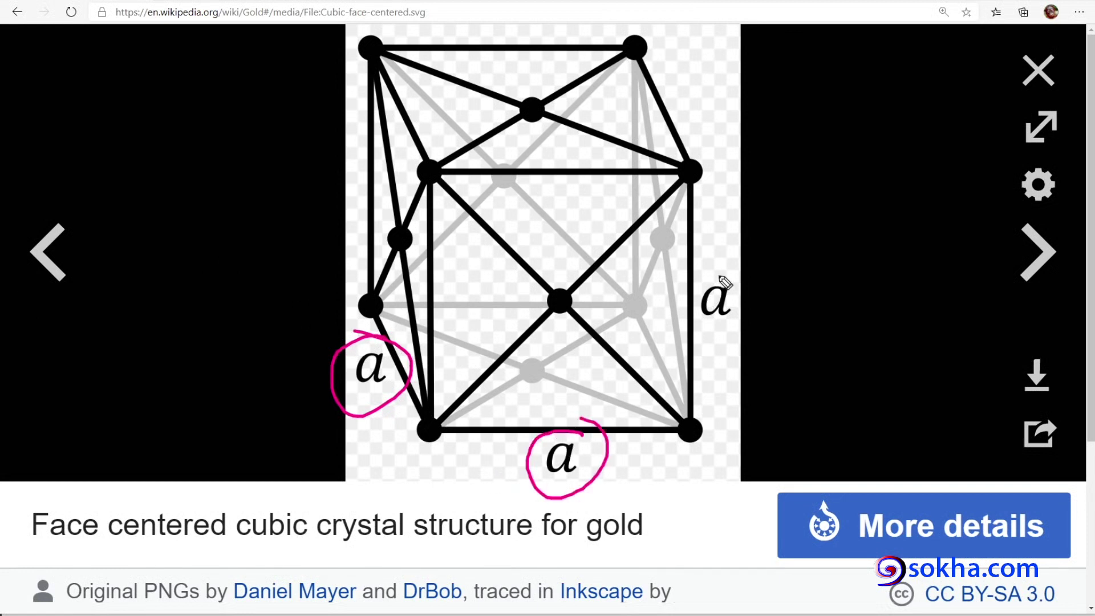
left_click_drag(719, 276, 737, 261)
mouse_move(539, 290)
left_mouse_down()
mouse_move(405, 353)
mouse_move(427, 348)
left_mouse_up()
left_click_drag(549, 330, 565, 425)
left_click_drag(560, 406, 569, 434)
left_click_drag(594, 393, 563, 427)
left_click_drag(593, 336, 689, 314)
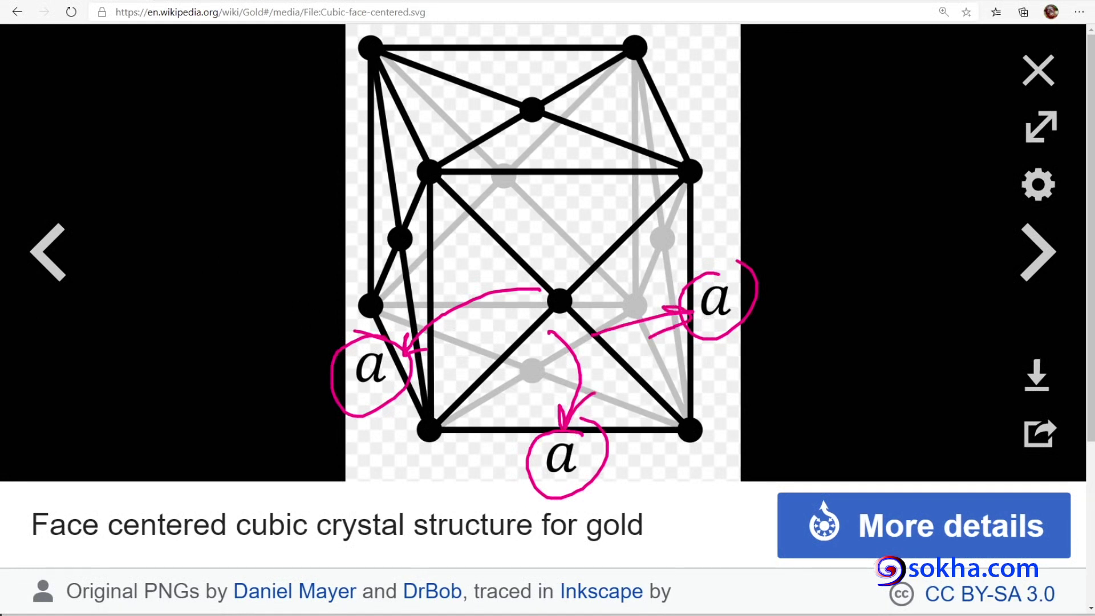
key("Escape")
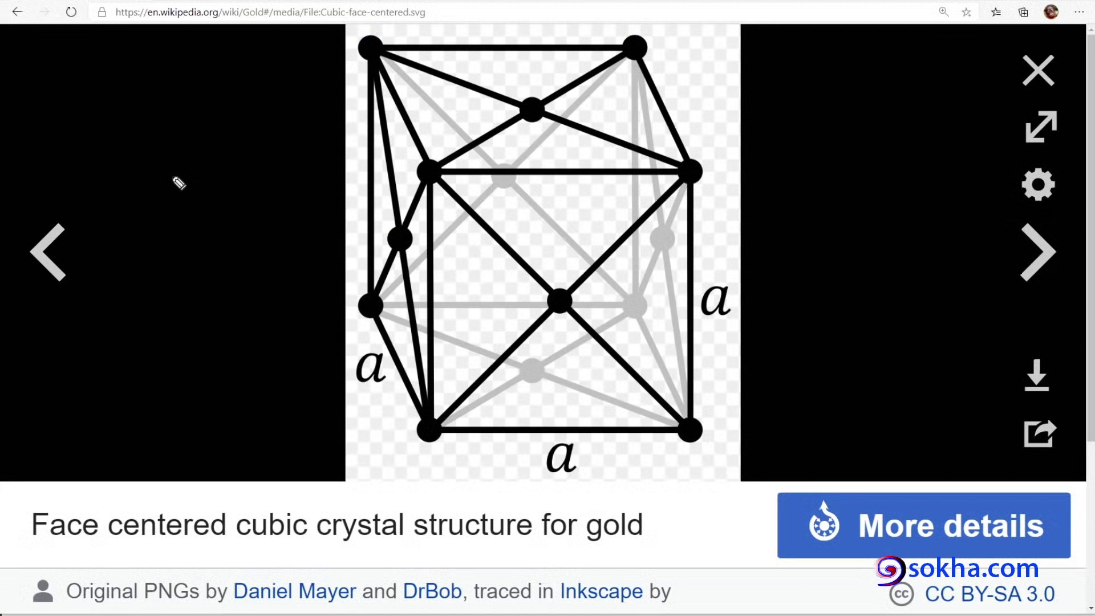
mouse_move(169, 215)
left_mouse_down()
mouse_move(165, 228)
mouse_move(191, 242)
left_mouse_up()
left_click_drag(207, 122, 198, 241)
left_click_drag(161, 189, 252, 172)
mouse_move(253, 193)
left_mouse_down()
mouse_move(237, 230)
mouse_move(268, 197)
mouse_move(305, 194)
mouse_move(345, 214)
left_mouse_up()
left_click_drag(439, 163, 425, 182)
left_click_drag(530, 101, 542, 108)
mouse_move(644, 40)
left_mouse_down()
mouse_move(622, 51)
mouse_move(644, 40)
left_mouse_up()
left_click_drag(702, 169, 705, 175)
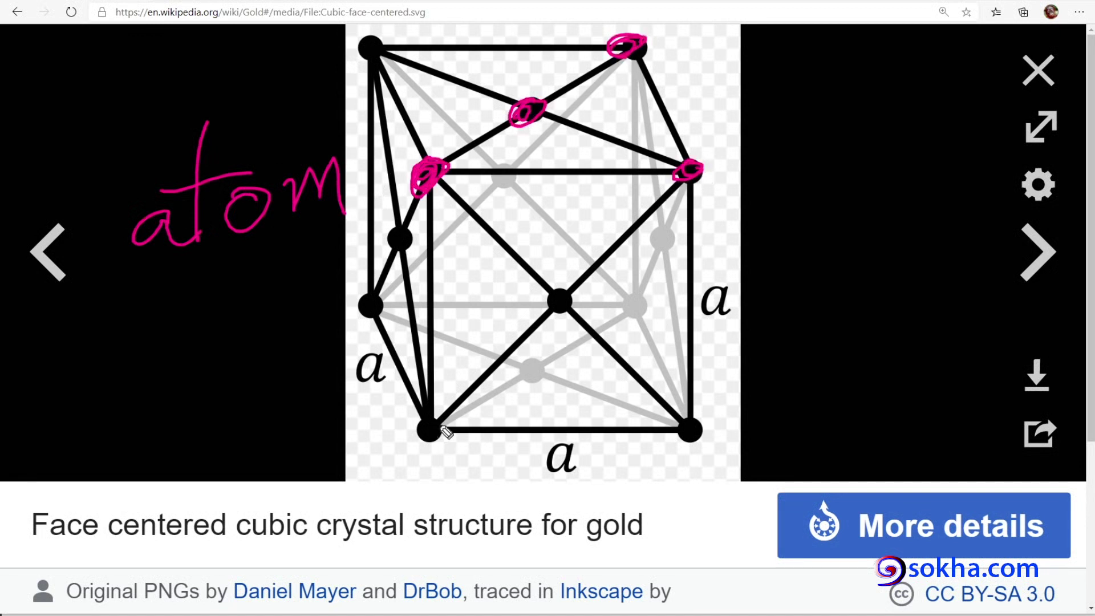
left_click_drag(436, 424, 427, 434)
left_click_drag(694, 424, 687, 433)
left_click_drag(379, 299, 358, 311)
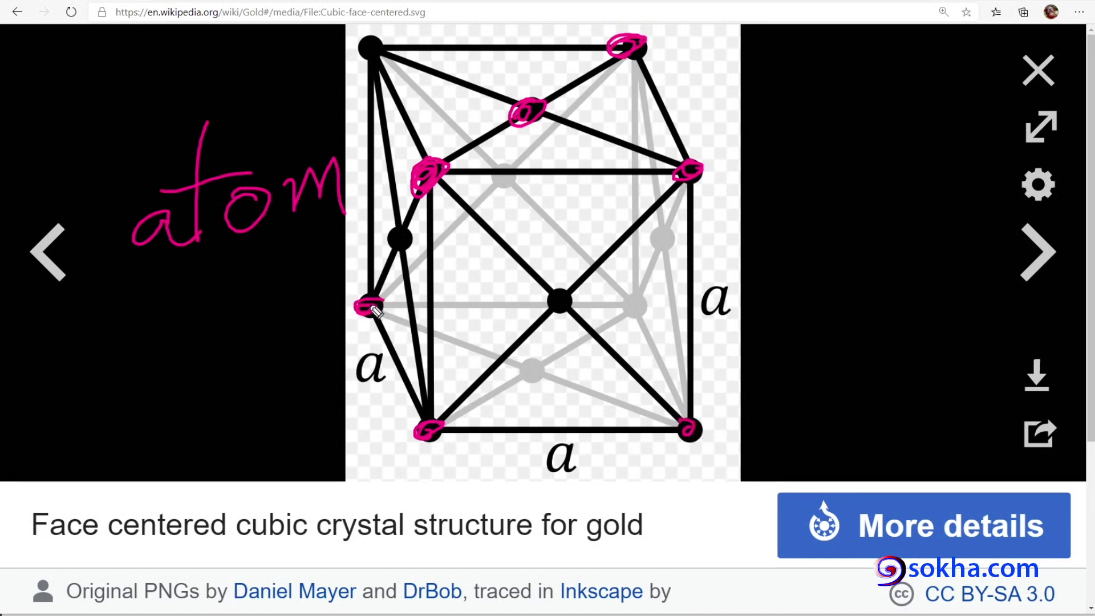
left_click_drag(379, 41, 359, 55)
left_click_drag(644, 299, 541, 322)
left_click_drag(532, 262, 595, 325)
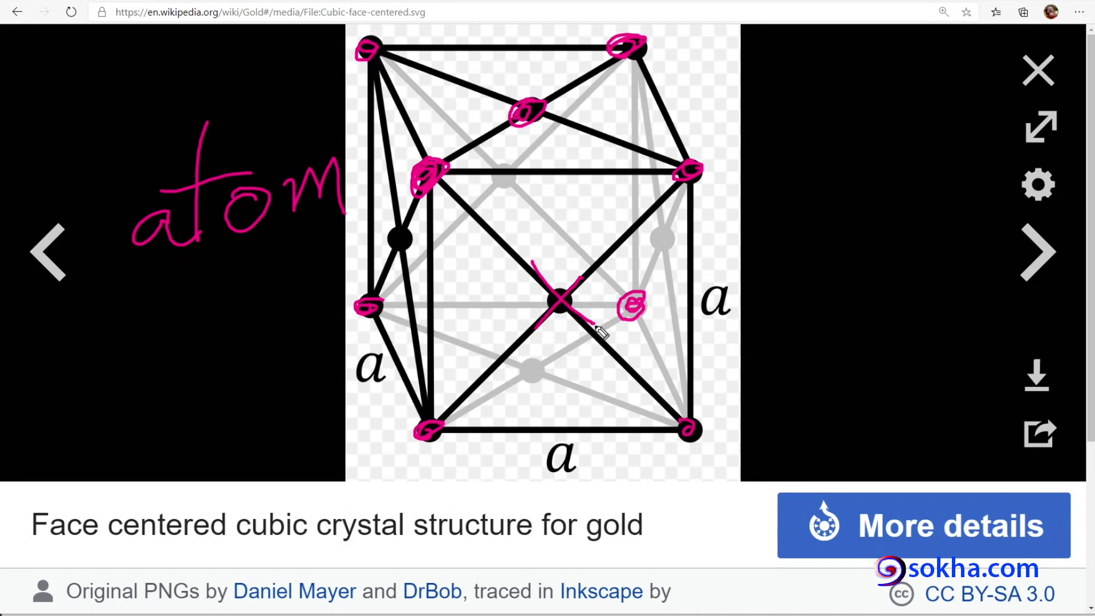
left_click_drag(416, 215, 376, 279)
left_click_drag(378, 225, 410, 268)
mouse_move(600, 120)
left_mouse_down()
mouse_move(515, 159)
mouse_move(543, 153)
left_mouse_up()
mouse_move(587, 275)
left_mouse_down()
mouse_move(668, 244)
mouse_move(656, 261)
left_mouse_up()
mouse_move(558, 370)
left_mouse_down()
mouse_move(523, 380)
mouse_move(552, 403)
left_mouse_up()
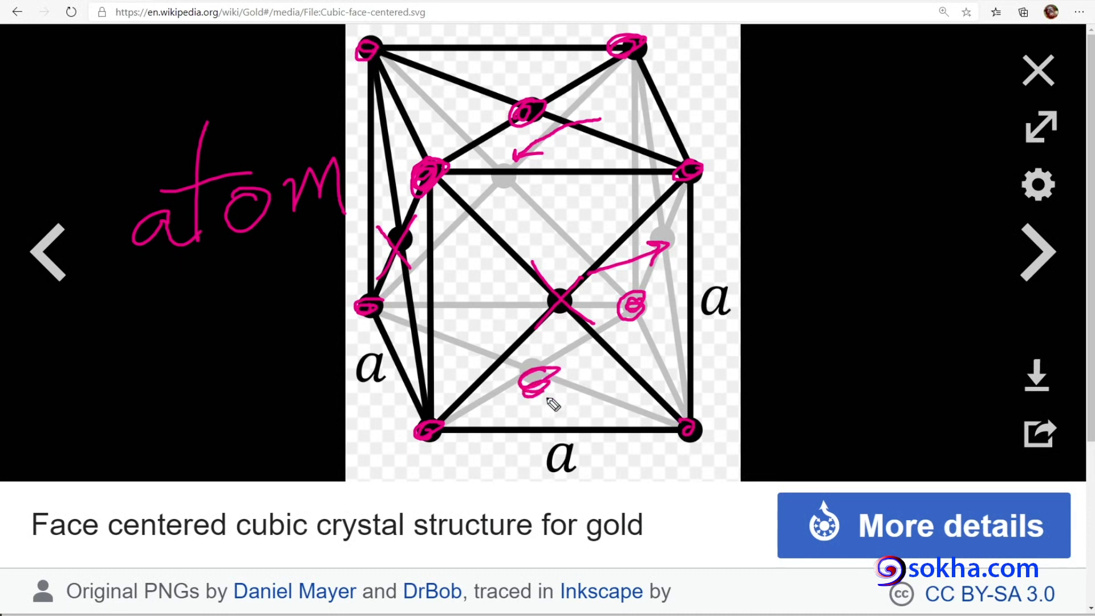
key("e")
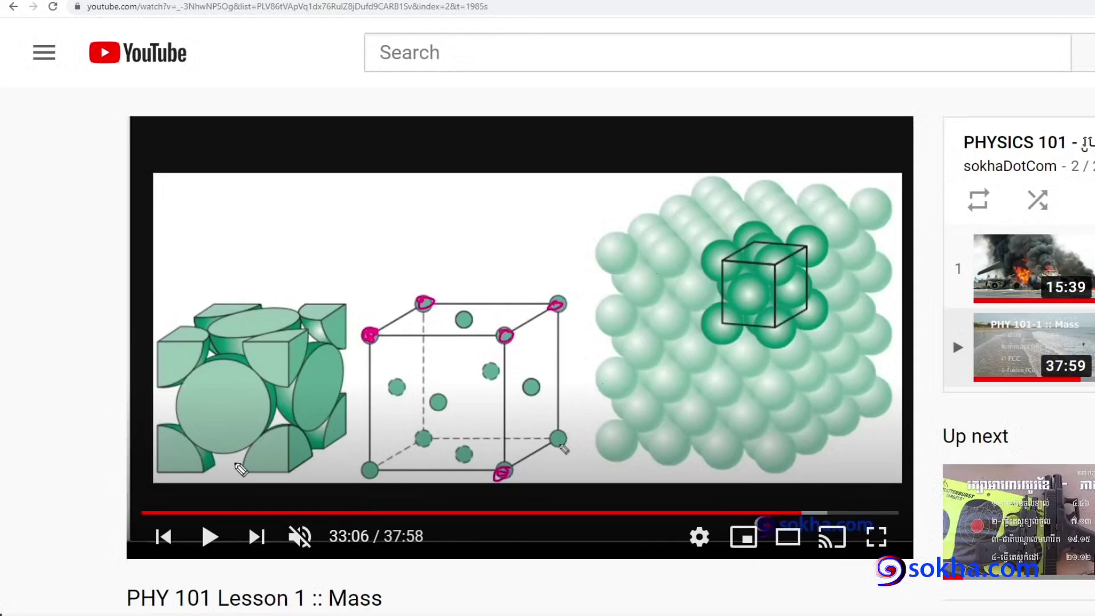
mouse_move(174, 426)
left_mouse_down()
mouse_move(234, 562)
mouse_move(279, 541)
left_mouse_up()
mouse_move(646, 544)
left_mouse_down()
mouse_move(394, 593)
mouse_move(430, 595)
left_mouse_up()
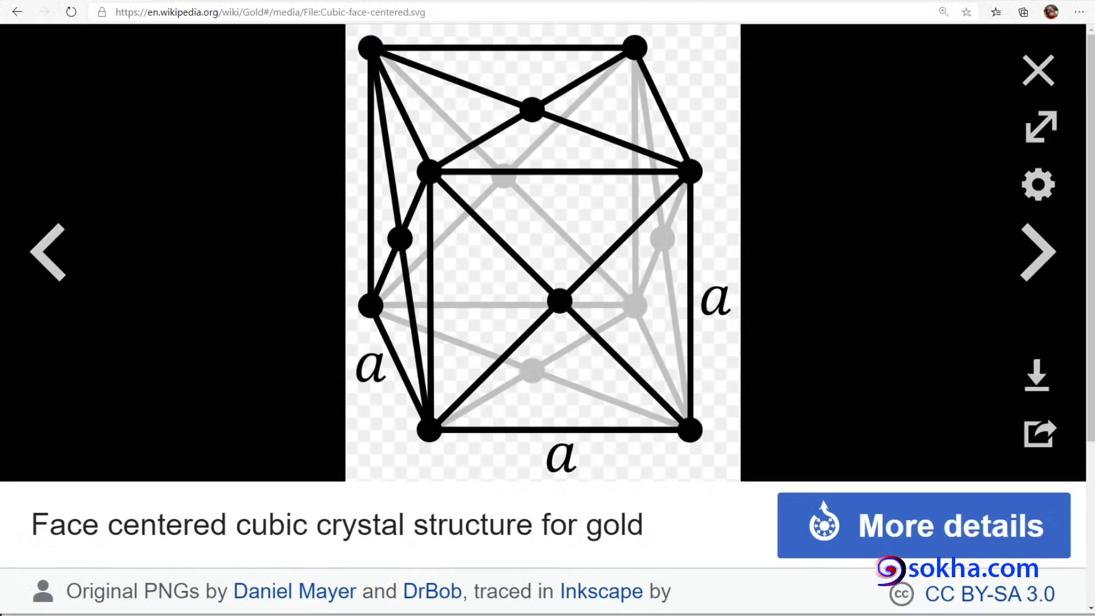
left_click_drag(453, 151, 409, 196)
left_click_drag(415, 154, 459, 171)
mouse_move(381, 37)
left_mouse_down()
mouse_move(361, 63)
mouse_move(382, 58)
left_mouse_up()
mouse_move(658, 31)
left_mouse_down()
mouse_move(617, 65)
mouse_move(658, 85)
left_mouse_up()
left_click_drag(702, 163, 678, 212)
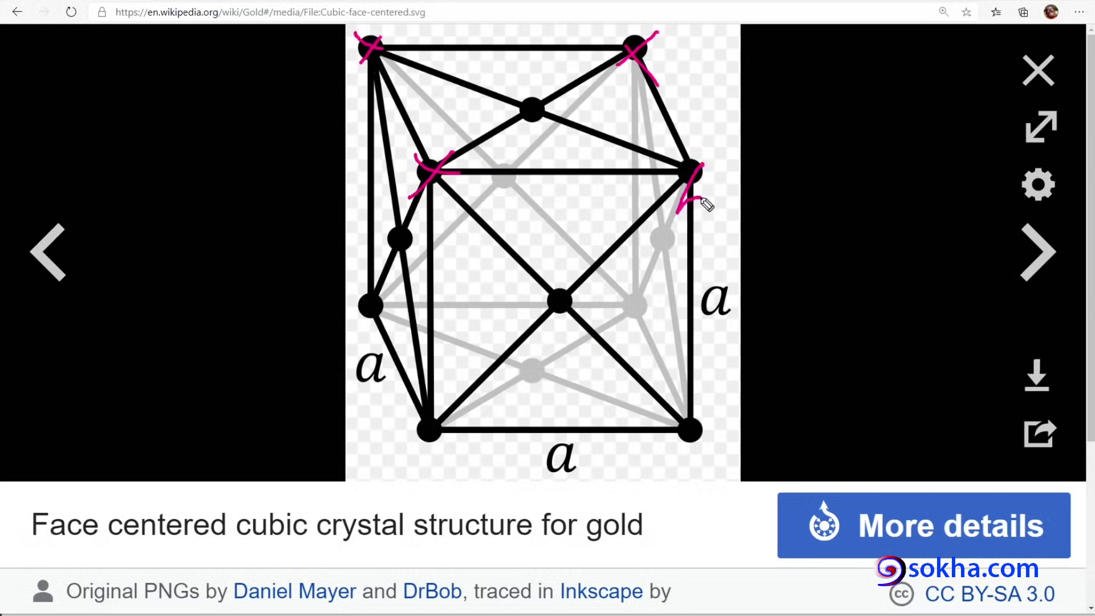
mouse_move(579, 281)
left_mouse_down()
mouse_move(541, 325)
mouse_move(580, 307)
left_mouse_up()
mouse_move(411, 235)
left_mouse_down()
mouse_move(392, 258)
mouse_move(421, 266)
left_mouse_up()
mouse_move(547, 363)
left_mouse_down()
mouse_move(518, 379)
mouse_move(550, 379)
left_mouse_up()
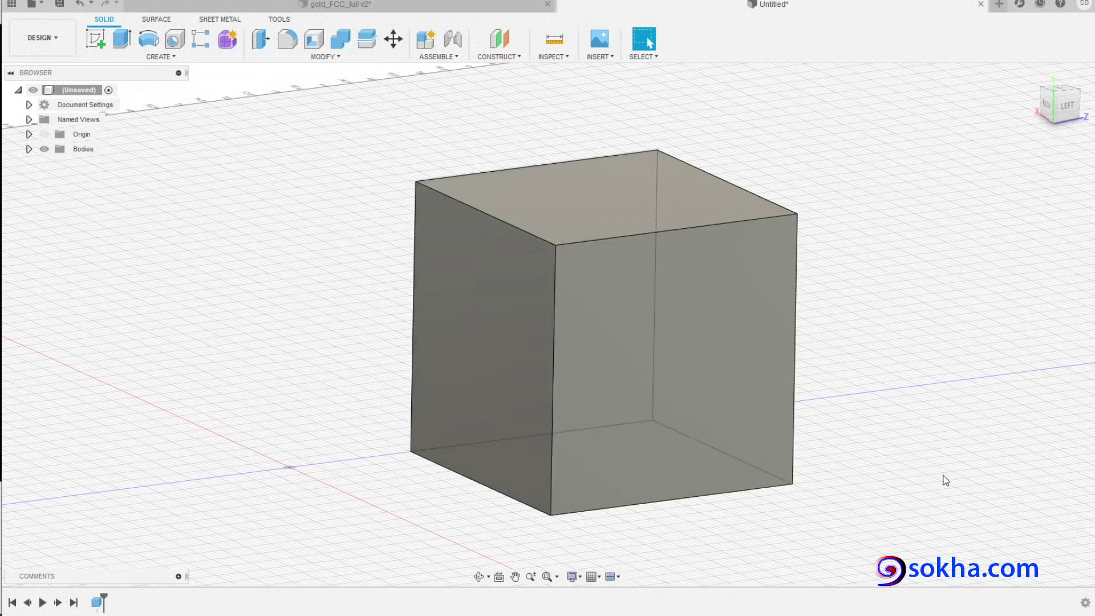
Step: View the cube straight from the LEFT side and mark its bottom edge in pink
mouse_move(916, 393)
middle_mouse_down("shift")
mouse_move(912, 408)
mouse_move(915, 398)
middle_mouse_up("shift")
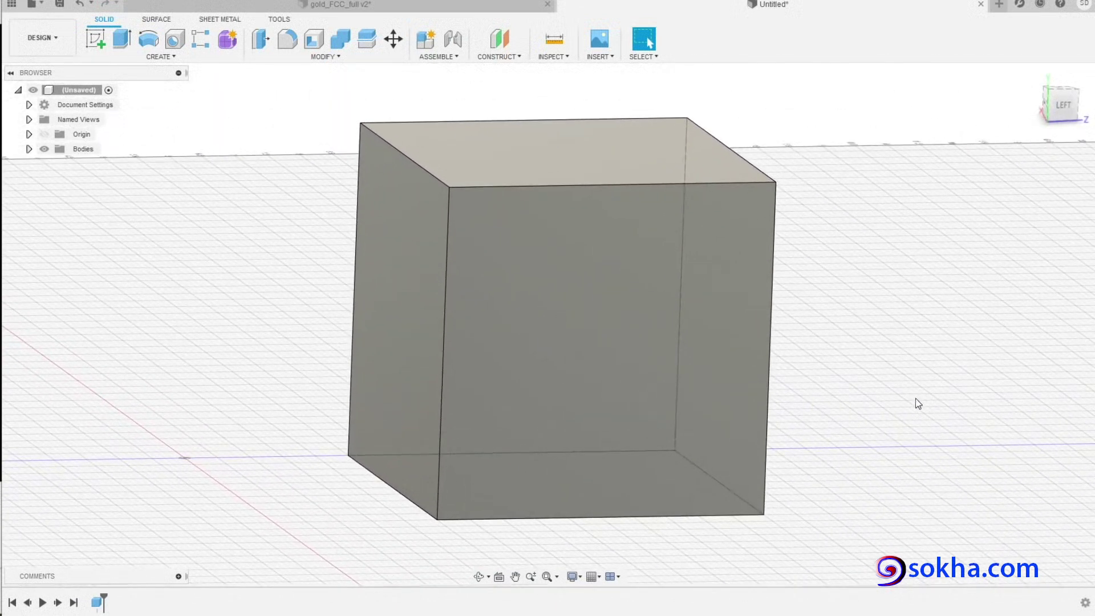
left_click(1063, 105)
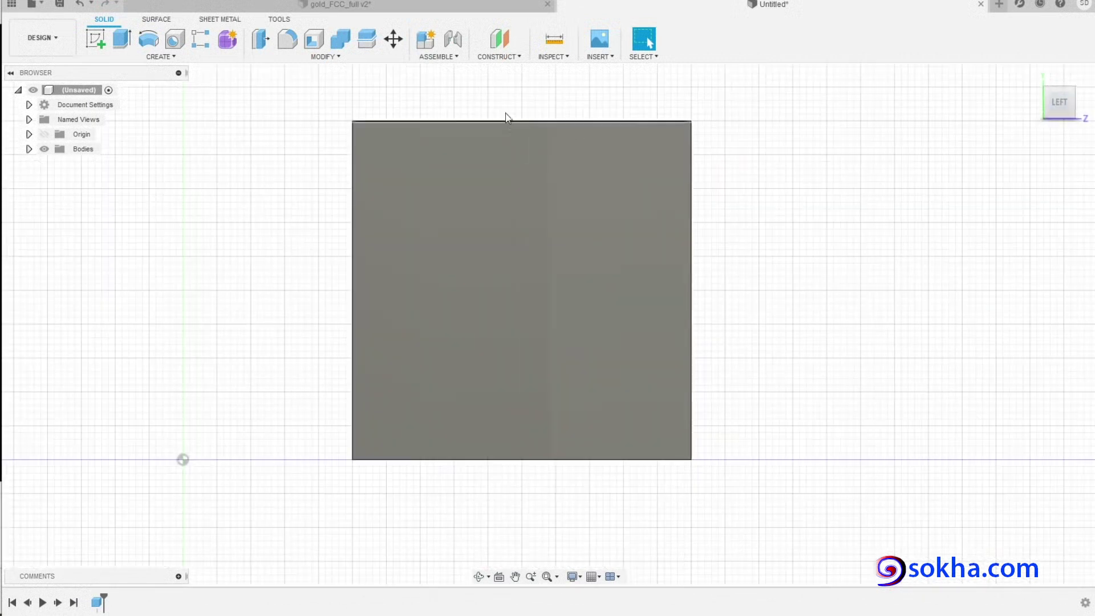
key("F6")
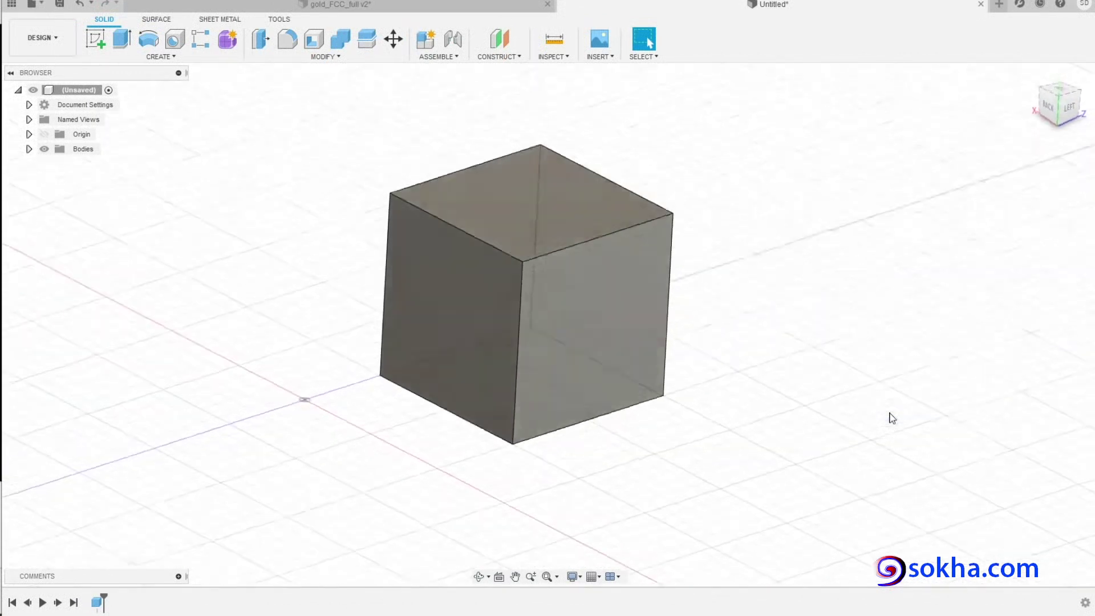
left_click(1059, 105)
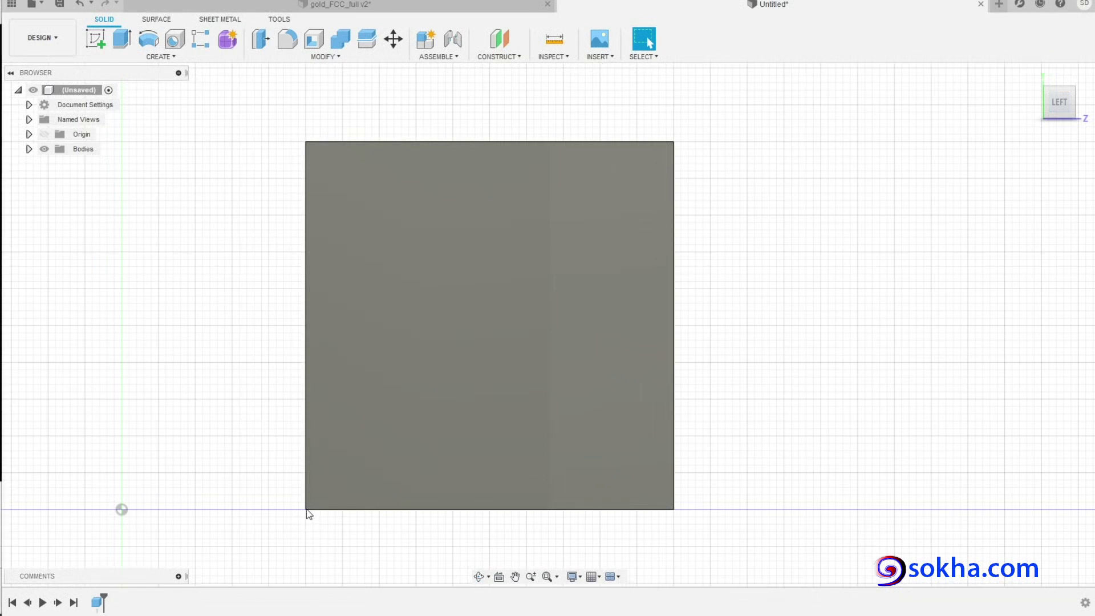
left_click_drag(307, 508, 674, 508)
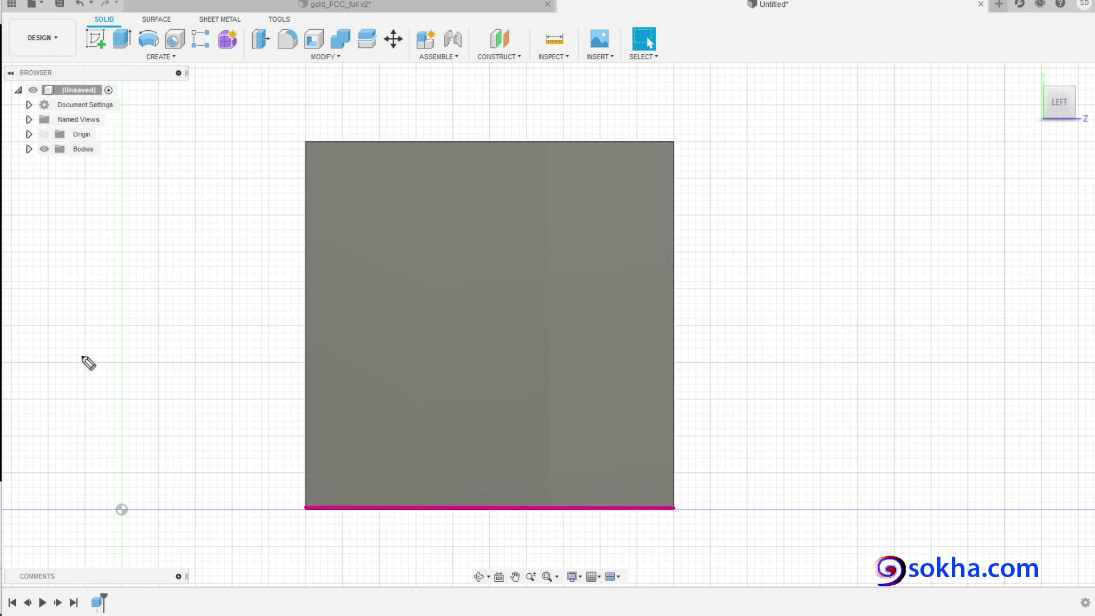
Step: Label the square's sides 5, draw its diagonal and mark it with a question mark
left_click_drag(497, 520, 457, 548)
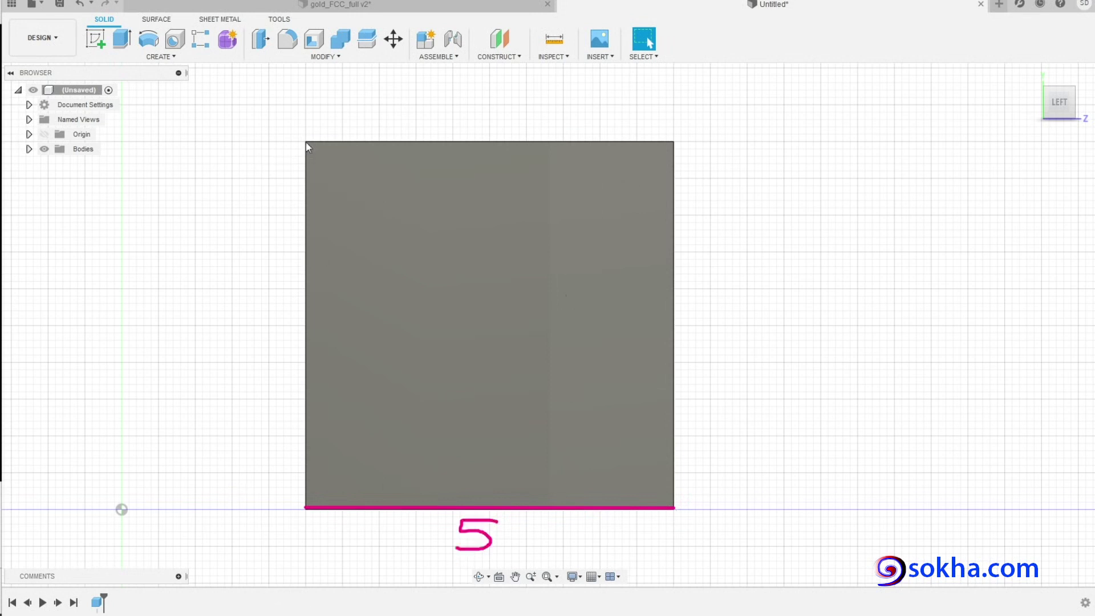
left_click_drag(306, 142, 306, 508)
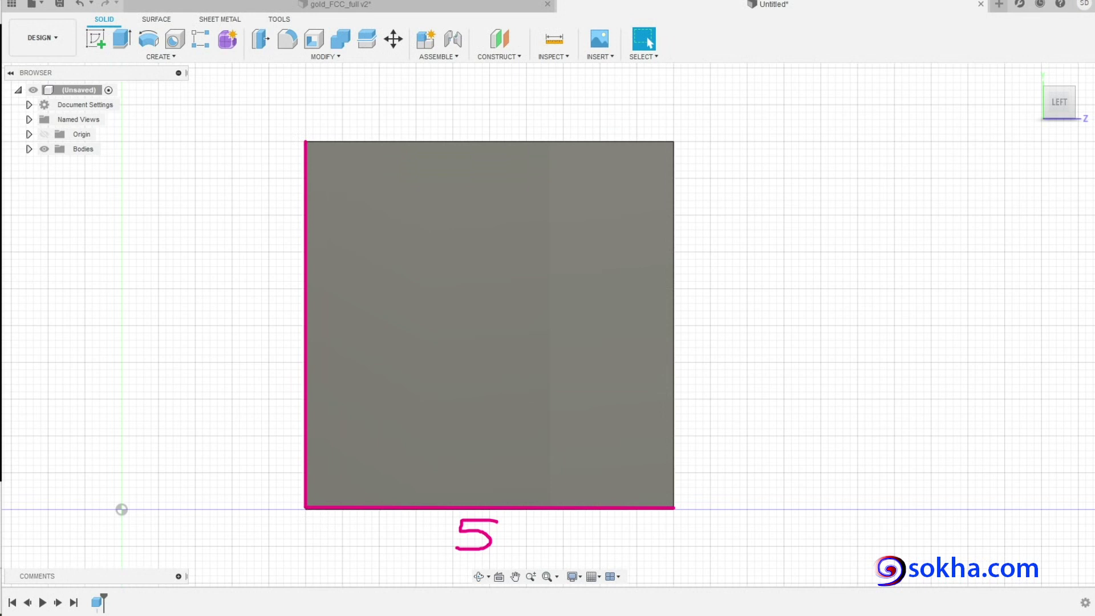
left_click_drag(267, 285, 211, 340)
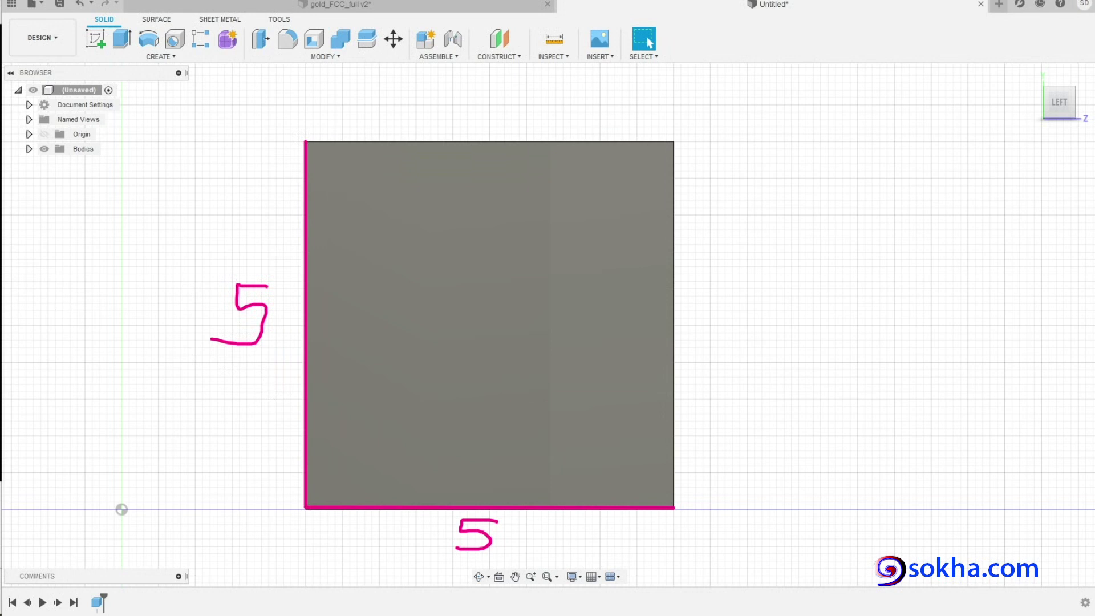
mouse_move(308, 507)
left_mouse_down()
mouse_move(442, 418)
mouse_move(672, 142)
left_mouse_up()
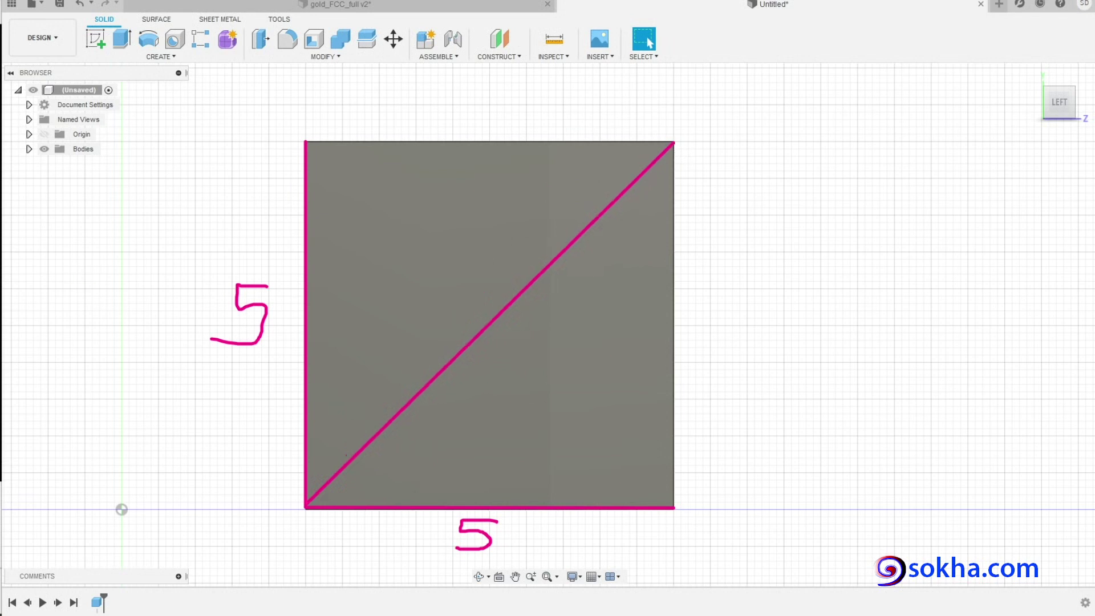
left_click_drag(443, 278, 443, 309)
left_click(443, 324)
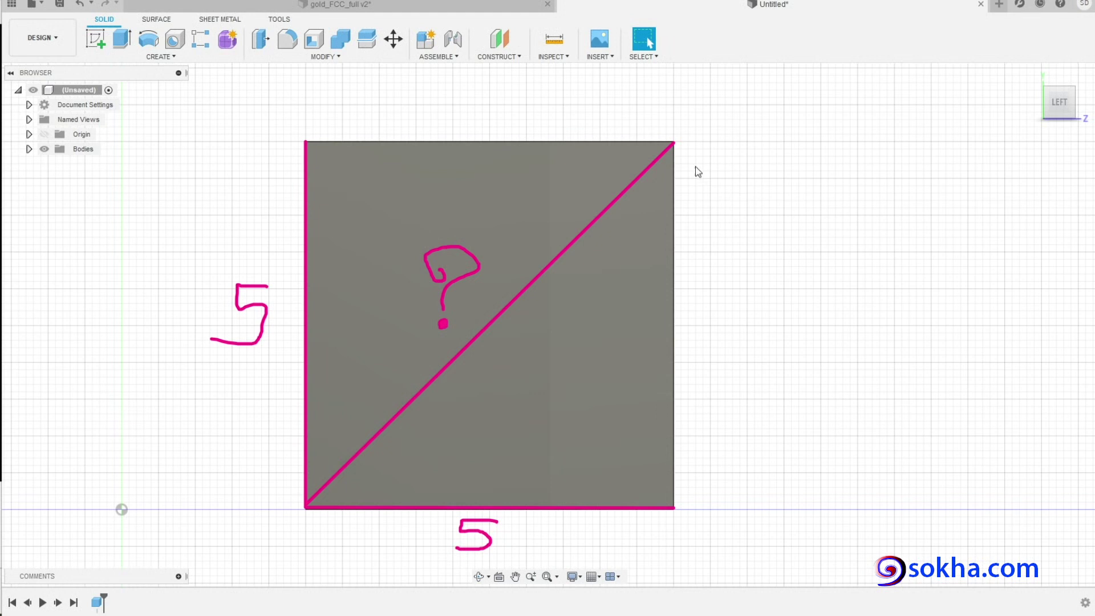
mouse_move(675, 146)
left_mouse_down()
mouse_move(689, 420)
mouse_move(674, 511)
left_mouse_up()
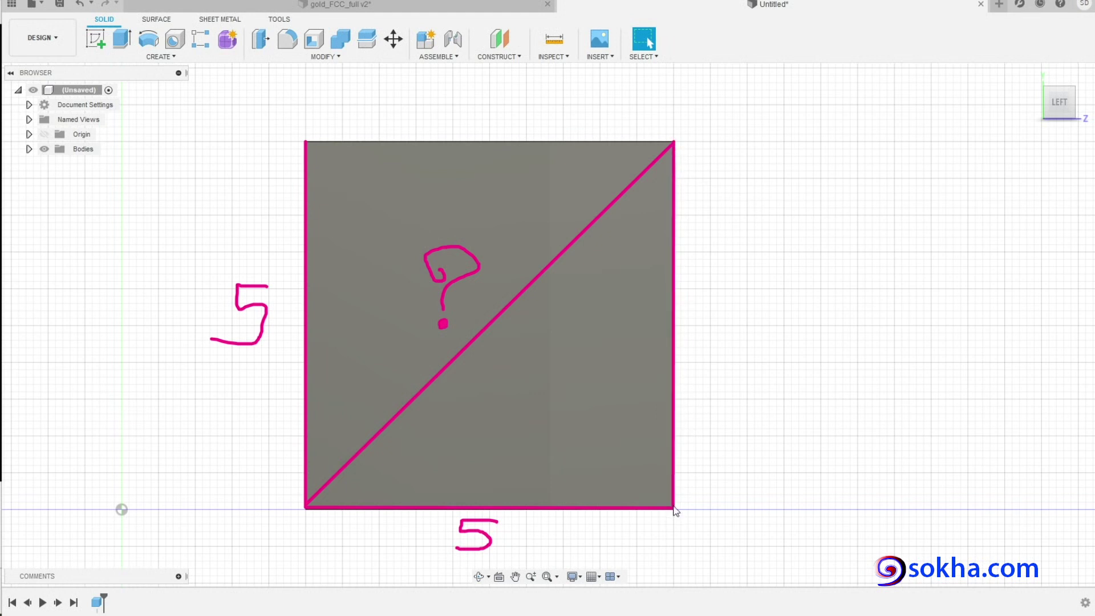
left_click_drag(220, 255, 266, 220)
left_click_drag(741, 292, 706, 353)
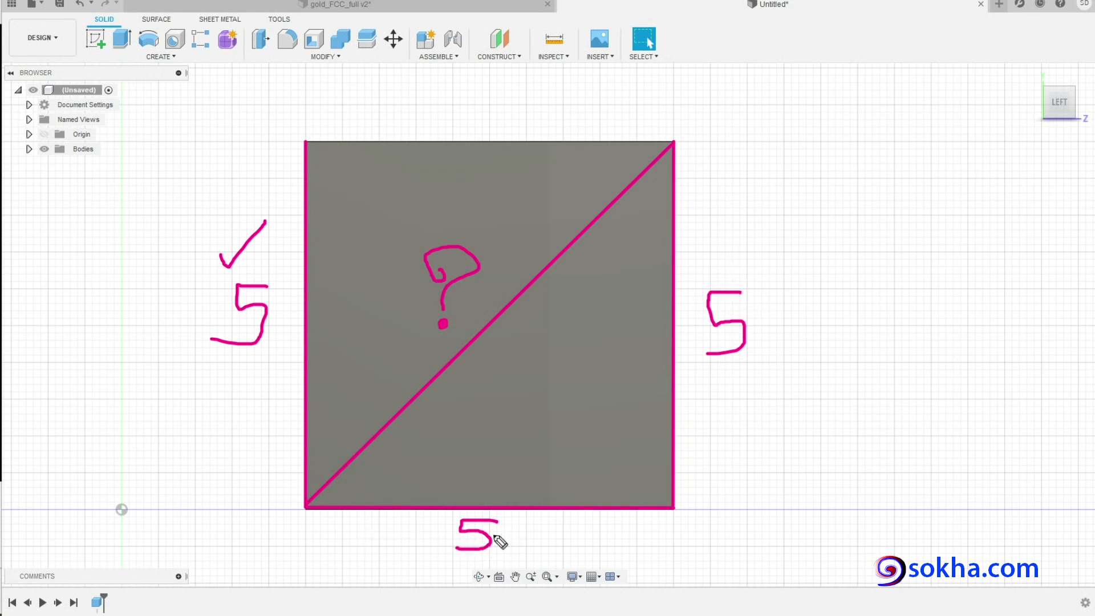
Step: Write θ = 45° (π/4) at the bottom-left corner and add 'math 101' beside the square
left_click_drag(333, 450, 345, 529)
mouse_move(391, 455)
left_mouse_down()
mouse_move(377, 469)
mouse_move(417, 455)
left_mouse_up()
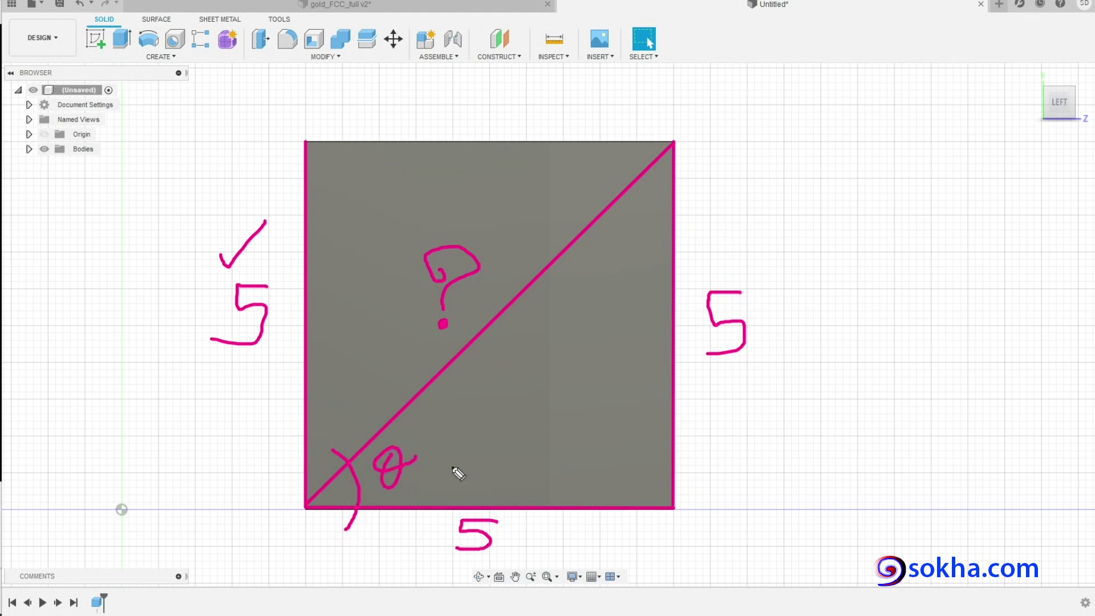
mouse_move(429, 456)
left_mouse_down()
mouse_move(495, 465)
mouse_move(482, 476)
left_mouse_up()
left_click_drag(525, 437, 503, 469)
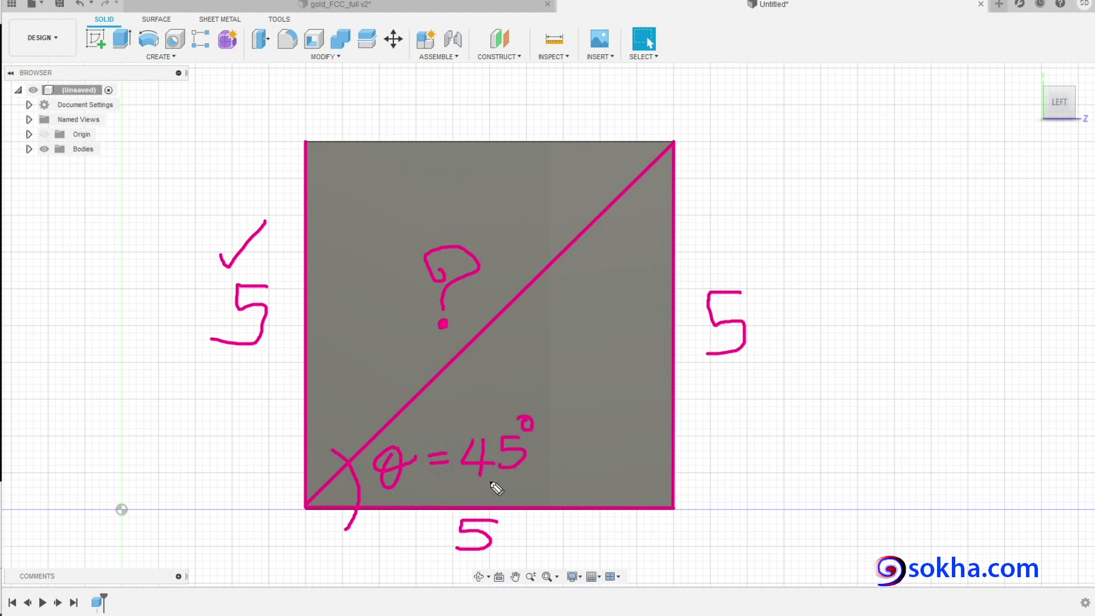
mouse_move(590, 403)
left_mouse_down()
mouse_move(575, 489)
mouse_move(582, 448)
mouse_move(608, 413)
left_mouse_up()
mouse_move(565, 455)
left_mouse_down()
mouse_move(622, 448)
mouse_move(600, 483)
left_mouse_up()
left_click_drag(615, 401, 625, 477)
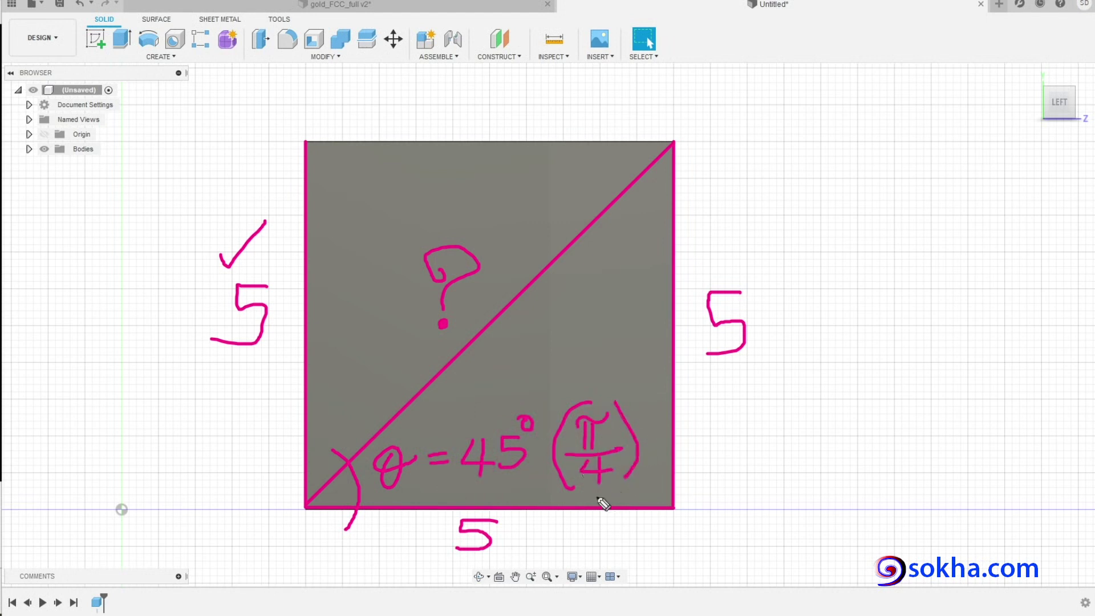
mouse_move(741, 147)
left_mouse_down()
mouse_move(772, 152)
mouse_move(795, 172)
mouse_move(846, 174)
left_mouse_up()
left_click_drag(846, 98, 850, 162)
mouse_move(827, 121)
left_mouse_down()
mouse_move(887, 142)
mouse_move(901, 164)
left_mouse_up()
mouse_move(945, 129)
left_mouse_down()
mouse_move(944, 167)
mouse_move(968, 122)
mouse_move(999, 162)
left_mouse_up()
mouse_move(873, 190)
left_mouse_down()
mouse_move(873, 231)
mouse_move(905, 229)
left_mouse_up()
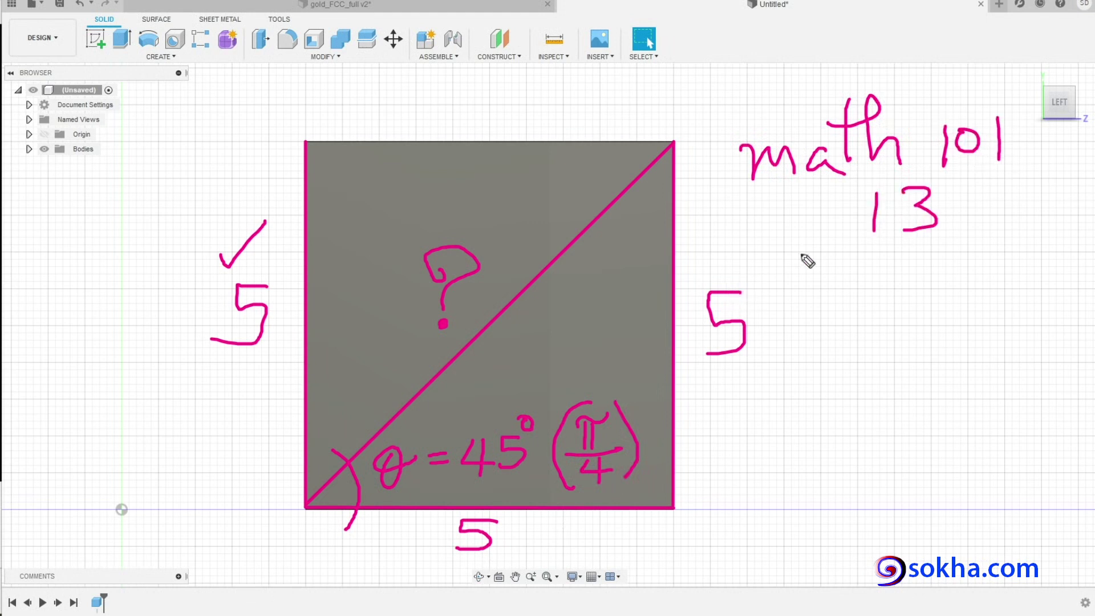
mouse_move(627, 310)
left_mouse_down()
mouse_move(583, 390)
mouse_move(595, 369)
left_mouse_up()
left_click_drag(741, 187, 990, 168)
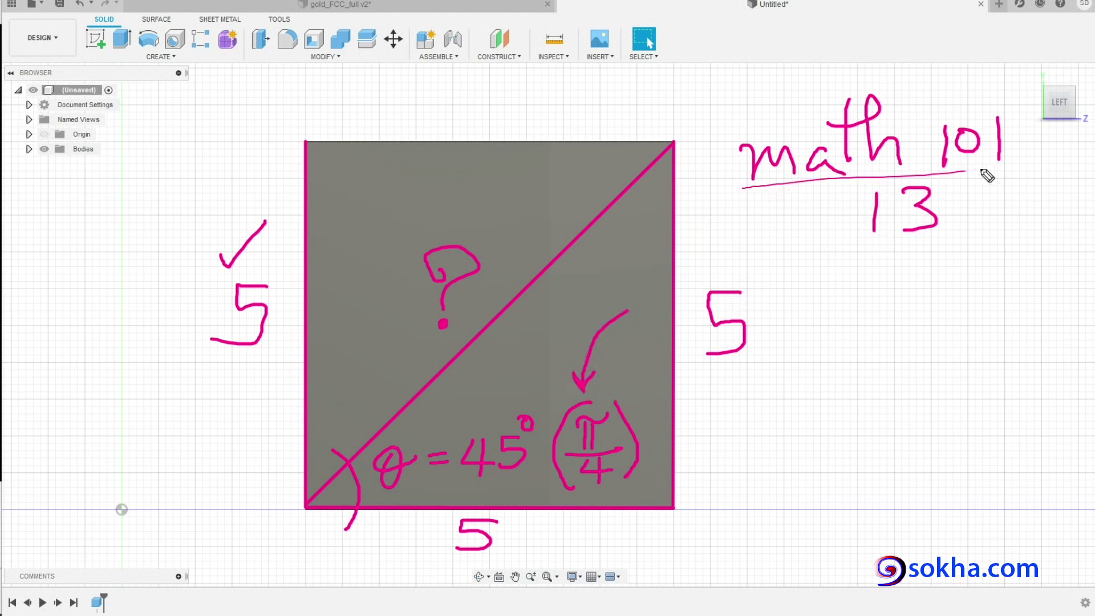
left_click_drag(861, 250, 956, 237)
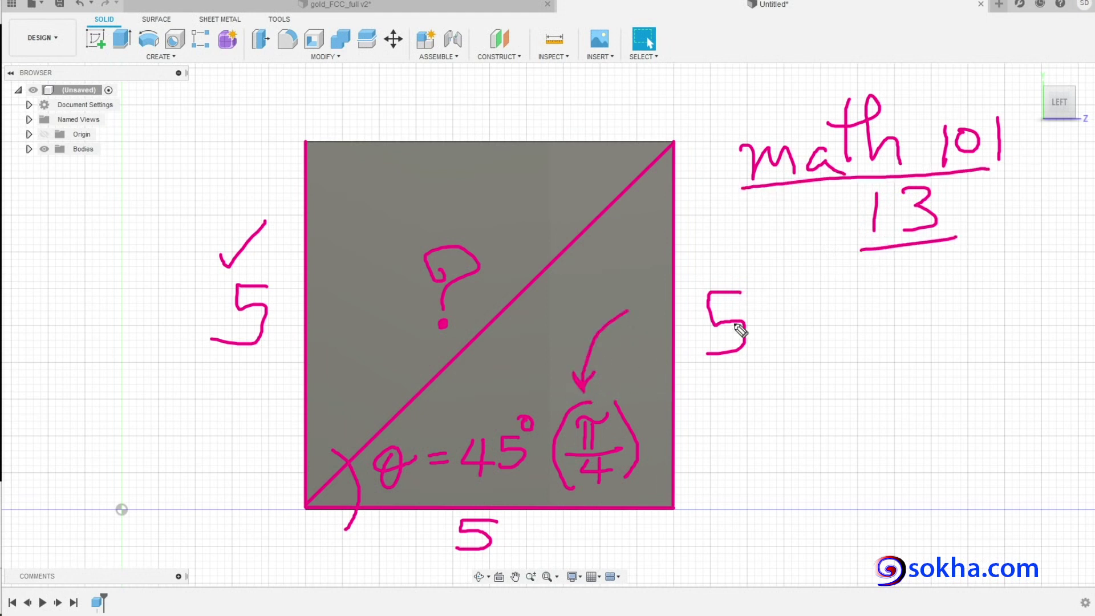
mouse_move(639, 325)
left_mouse_down()
mouse_move(593, 391)
mouse_move(607, 371)
left_mouse_up()
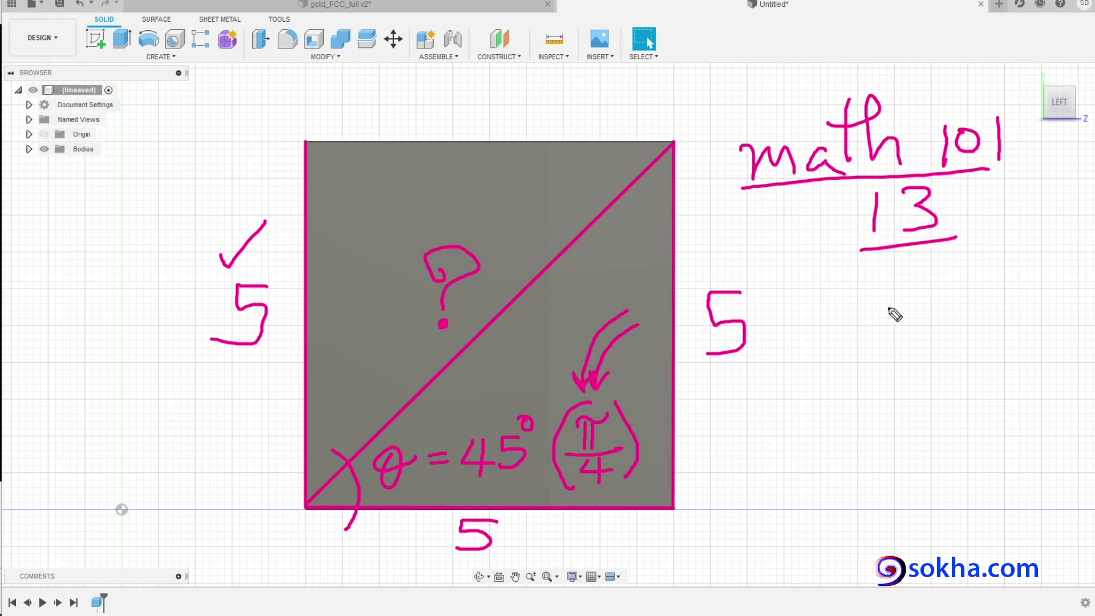
mouse_move(893, 262)
left_mouse_down()
mouse_move(894, 308)
mouse_move(923, 285)
mouse_move(925, 311)
left_mouse_up()
mouse_move(881, 349)
left_mouse_down()
mouse_move(877, 418)
mouse_move(881, 376)
left_mouse_up()
left_click_drag(936, 345, 935, 349)
mouse_move(961, 295)
left_mouse_down()
mouse_move(969, 365)
mouse_move(1006, 365)
mouse_move(1037, 333)
left_mouse_up()
mouse_move(926, 399)
left_mouse_down()
mouse_move(911, 423)
mouse_move(943, 425)
mouse_move(957, 399)
mouse_move(987, 399)
left_mouse_up()
left_click_drag(1000, 419, 1039, 363)
left_click_drag(951, 206, 997, 191)
left_click_drag(938, 274, 986, 250)
left_click_drag(777, 198, 893, 183)
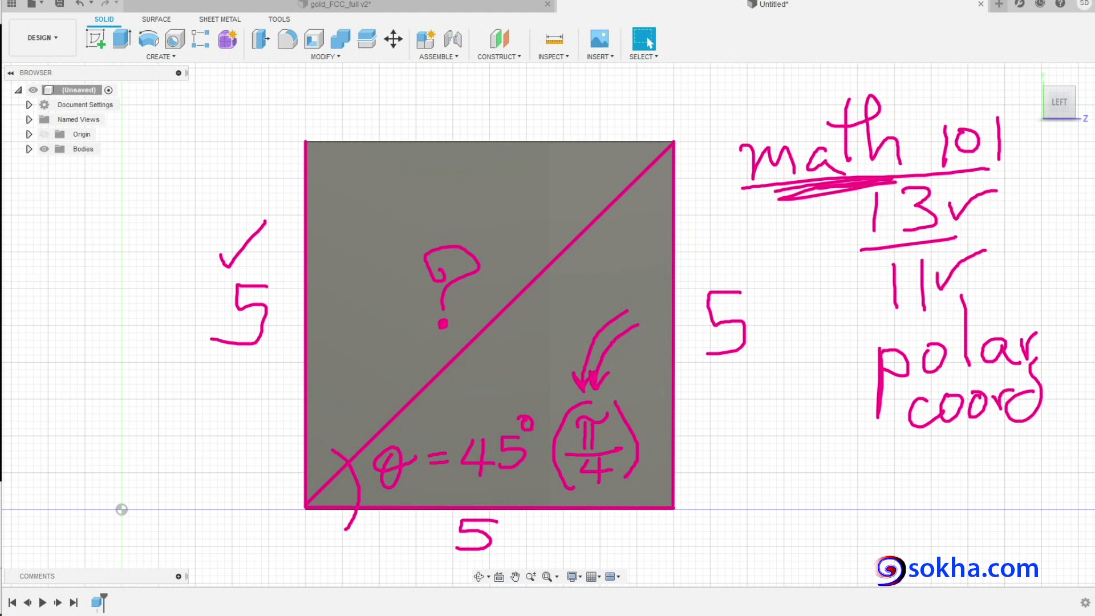
mouse_move(841, 158)
left_mouse_down()
mouse_move(947, 206)
mouse_move(852, 162)
mouse_move(953, 306)
mouse_move(887, 359)
mouse_move(905, 342)
mouse_move(1050, 405)
left_mouse_up()
left_click_drag(583, 367, 610, 357)
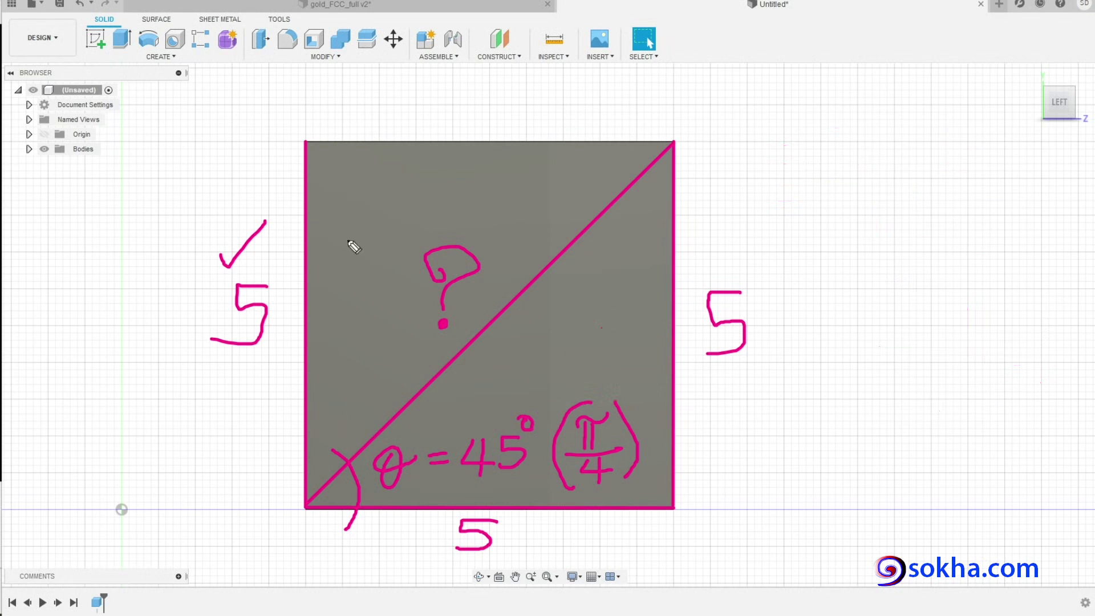
Step: Write a yellow unknown label and trace the square's diagonal in yellow
mouse_move(395, 300)
left_mouse_down()
mouse_move(422, 292)
mouse_move(420, 302)
left_mouse_up()
mouse_move(349, 296)
left_mouse_down()
mouse_move(351, 308)
mouse_move(388, 276)
mouse_move(348, 296)
left_mouse_up()
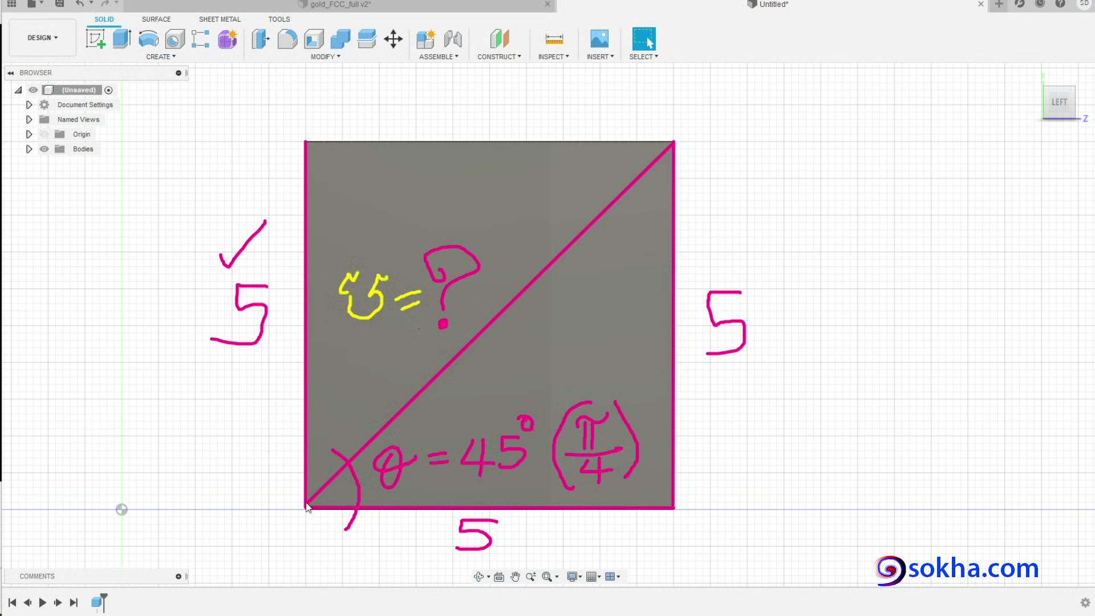
left_click_drag(385, 440, 674, 143)
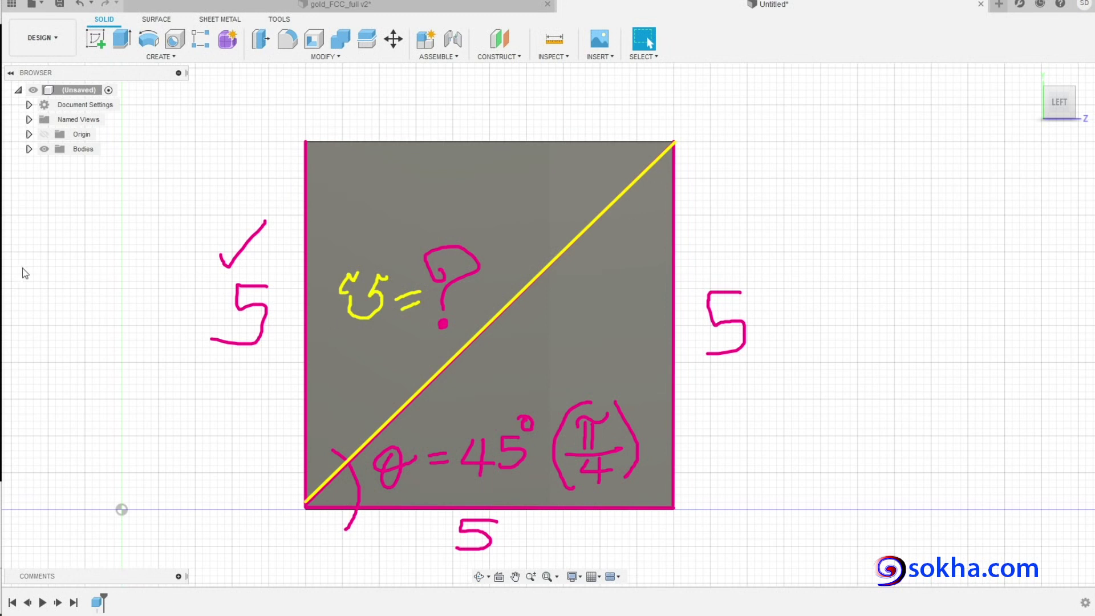
Step: Draw yellow arrows toward 45°, the edges and π/4, erase them, then show the MATH 101 playlist
left_click_drag(586, 323, 536, 386)
left_click_drag(600, 289, 672, 315)
left_click_drag(547, 455, 490, 499)
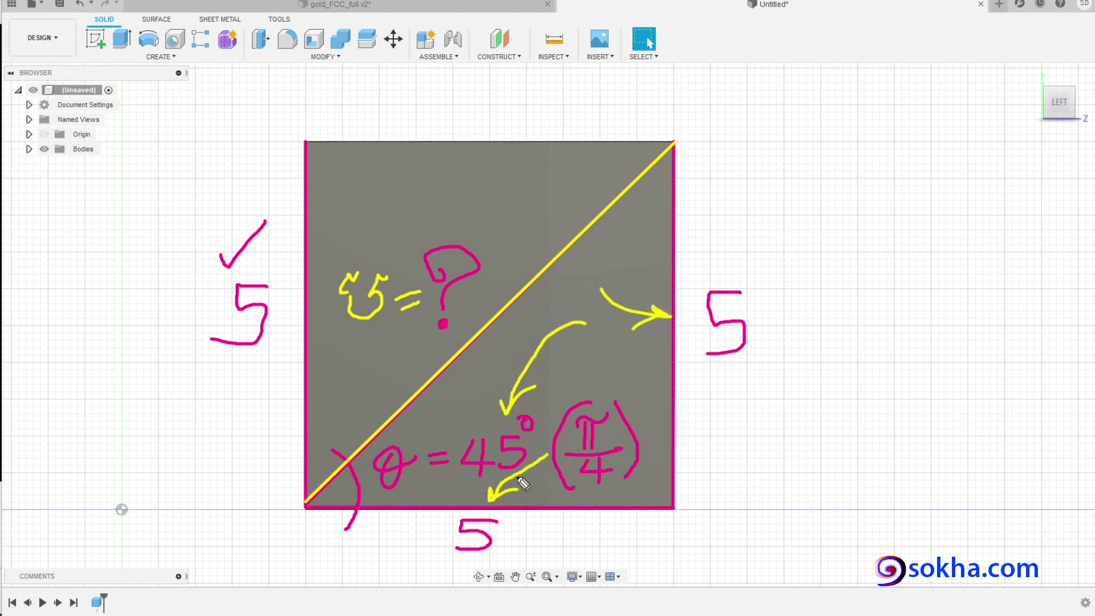
mouse_move(615, 341)
left_mouse_down()
mouse_move(598, 392)
mouse_move(611, 381)
left_mouse_up()
mouse_move(402, 295)
left_mouse_down()
mouse_move(567, 356)
mouse_move(635, 312)
mouse_move(477, 479)
mouse_move(537, 396)
left_mouse_up()
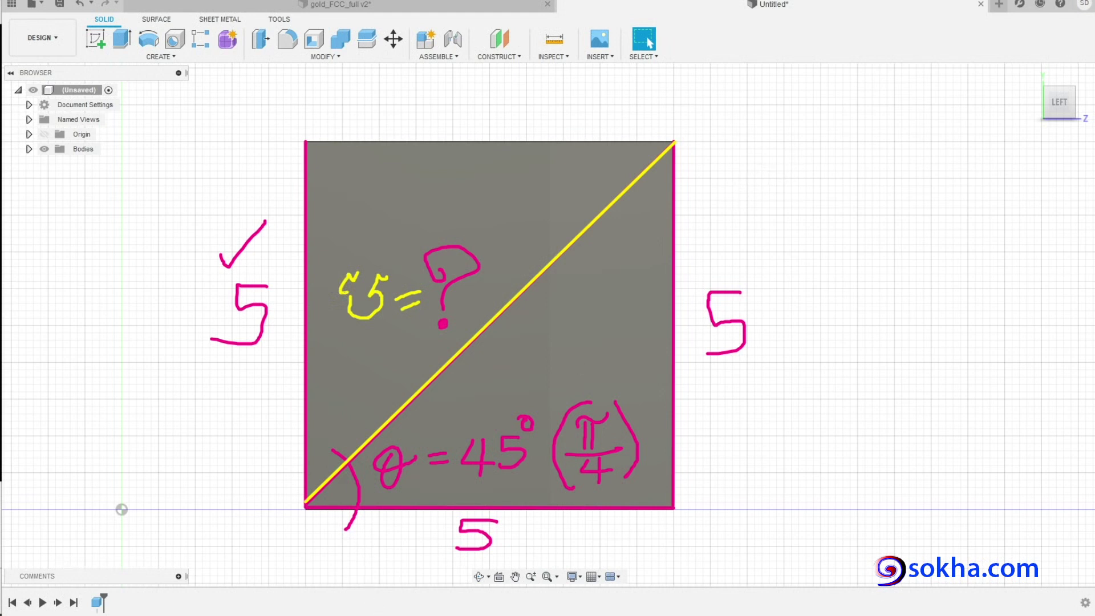
left_click(356, 614)
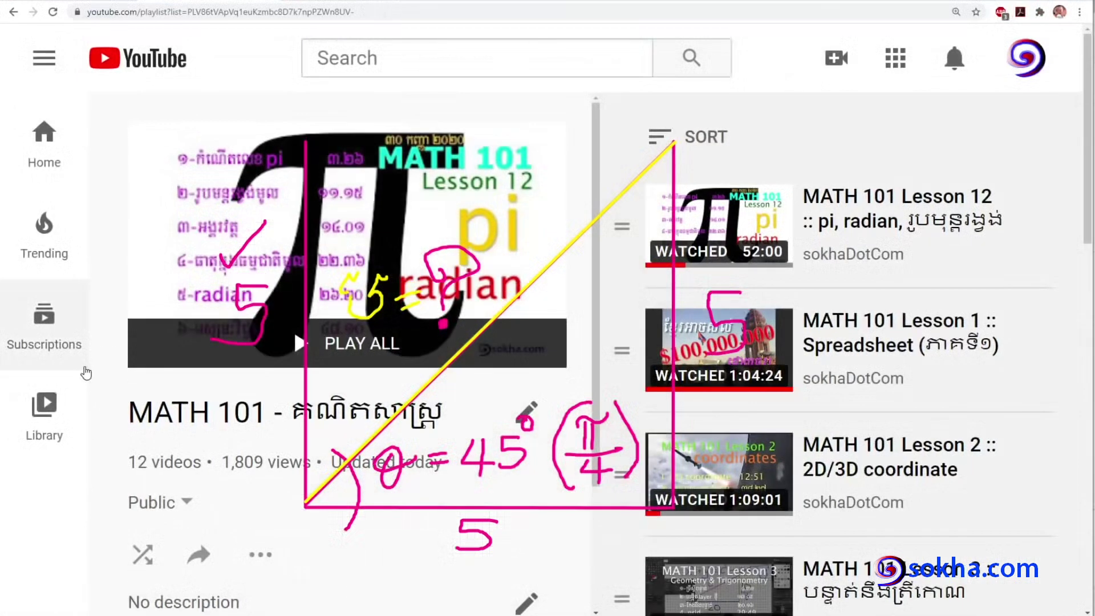
Step: Underline the MATH 101 playlist title and mark the Lesson 10 Polar Coordinate video
left_click_drag(110, 425, 250, 443)
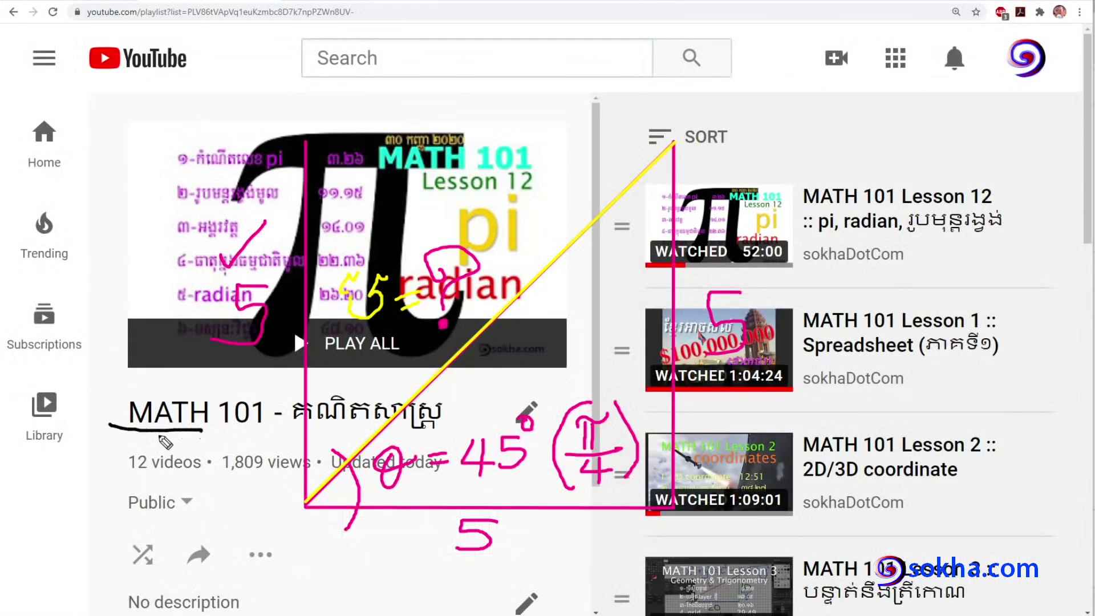
mouse_move(250, 445)
left_mouse_down()
mouse_move(167, 440)
mouse_move(256, 442)
left_mouse_up()
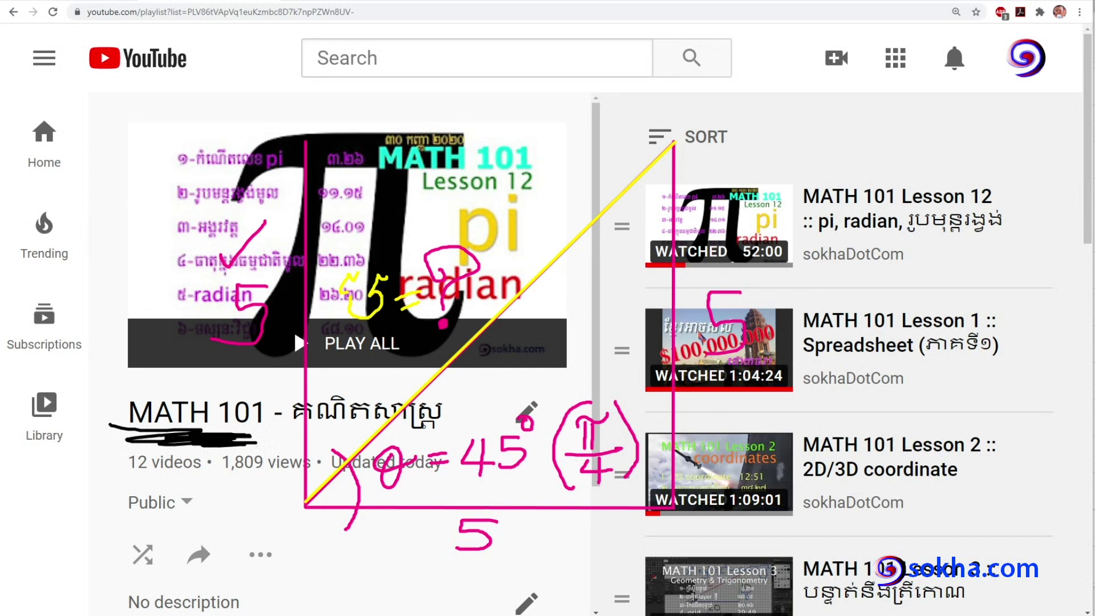
scroll(844, 353, "down", 5)
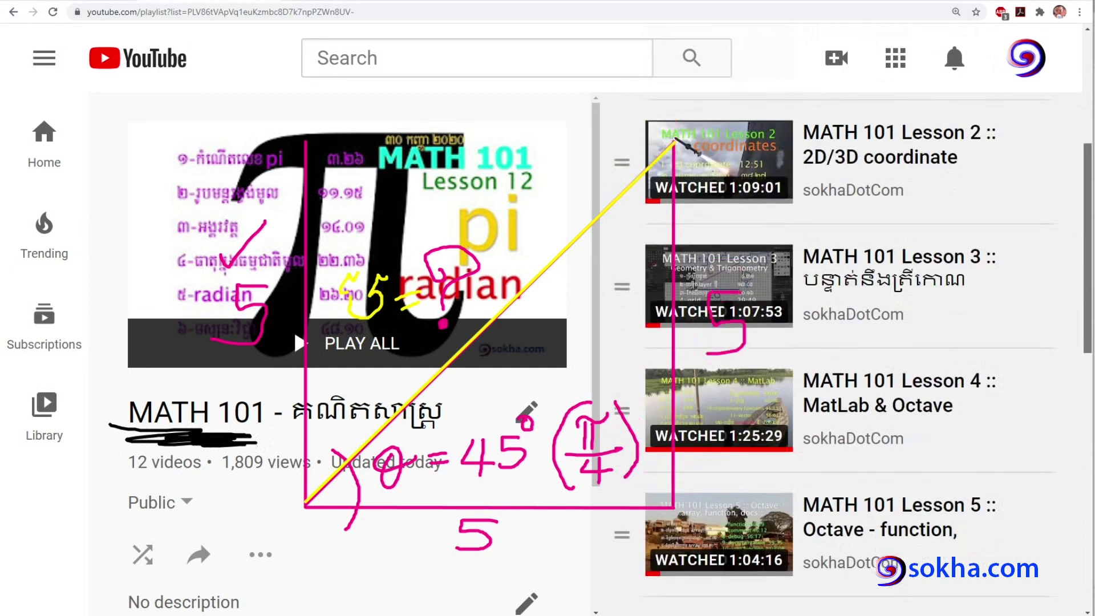
scroll(844, 353, "down", 2)
scroll(844, 353, "down", 2)
scroll(843, 353, "down", 2)
scroll(844, 353, "down", 2)
scroll(844, 354, "down", 3)
scroll(844, 353, "down", 2)
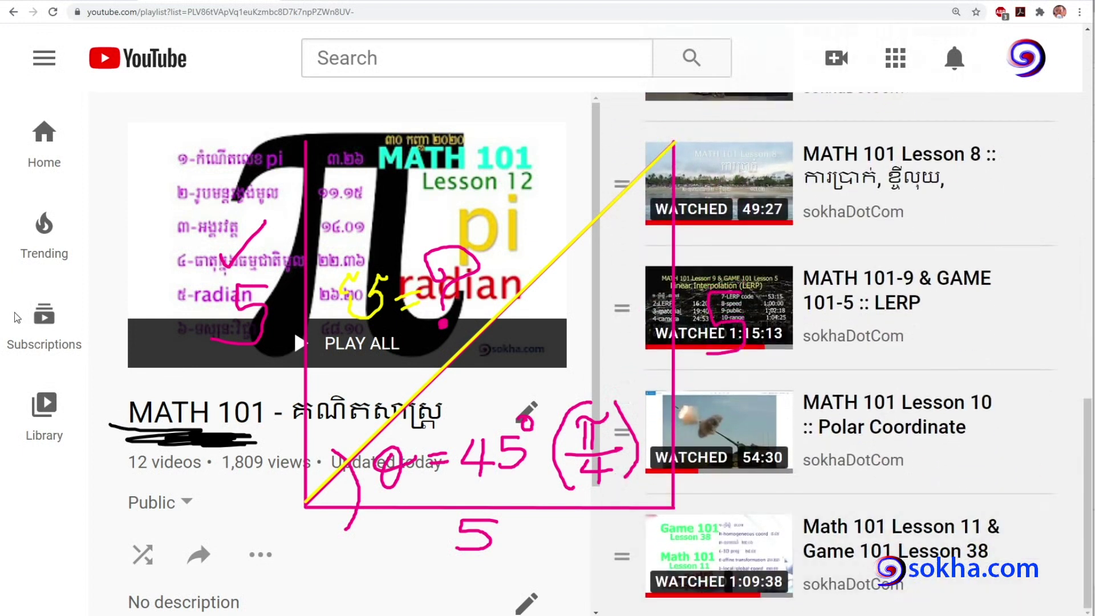
mouse_move(827, 444)
left_mouse_down()
mouse_move(918, 492)
mouse_move(809, 382)
mouse_move(1041, 405)
mouse_move(913, 479)
mouse_move(878, 367)
left_mouse_up()
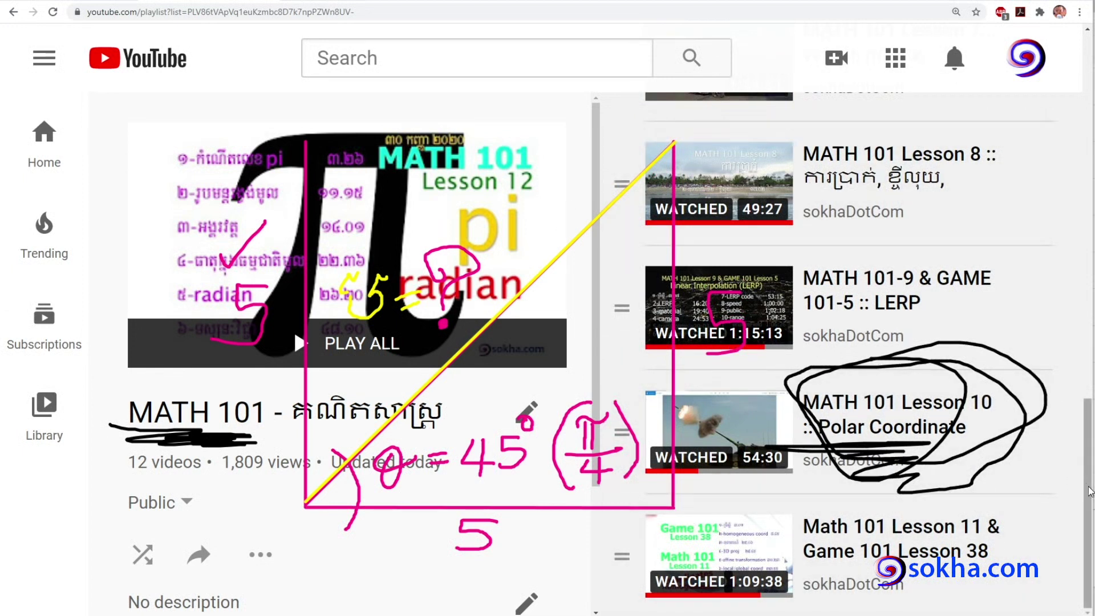
Step: Mark the MATH 101 Lesson 12 video, then return to Fusion 360
scroll(1063, 145, "up", 5)
scroll(1064, 145, "up", 10)
scroll(1064, 145, "up", 2)
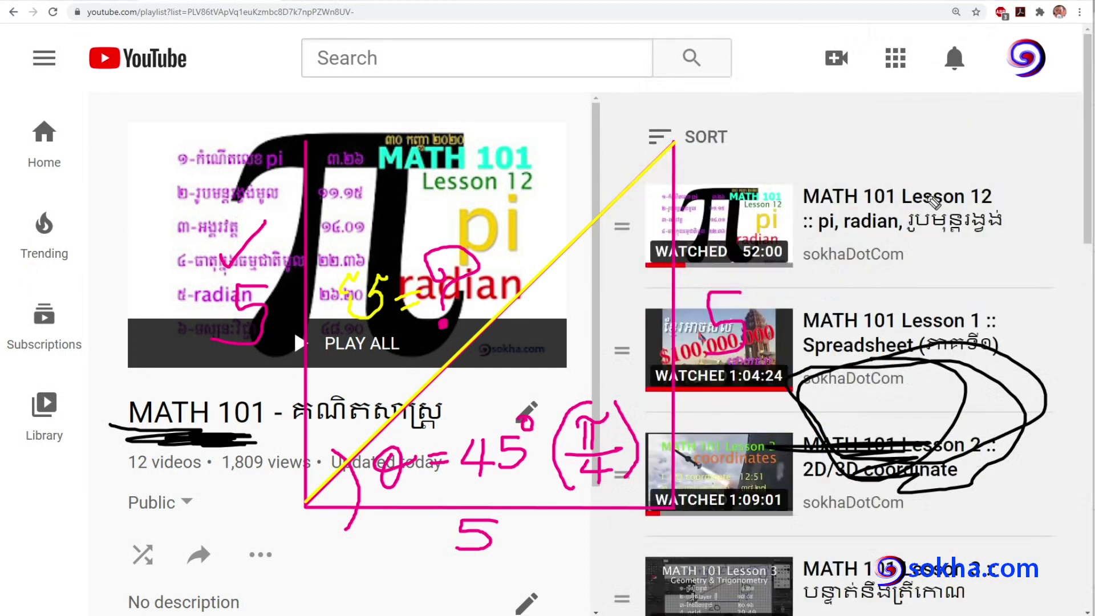
left_click_drag(998, 178, 906, 182)
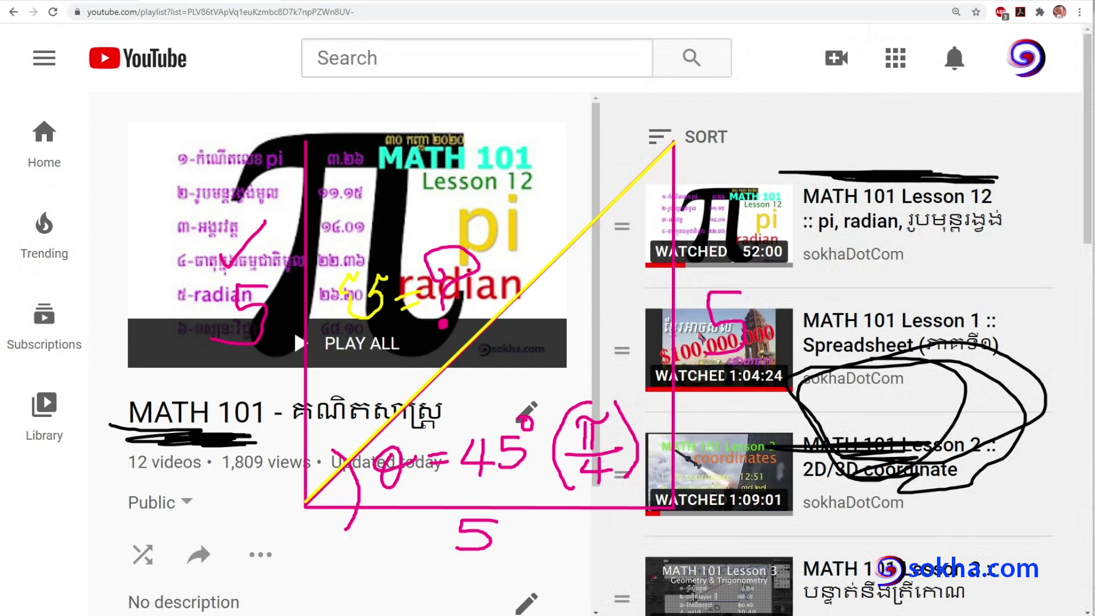
key("alt+Tab")
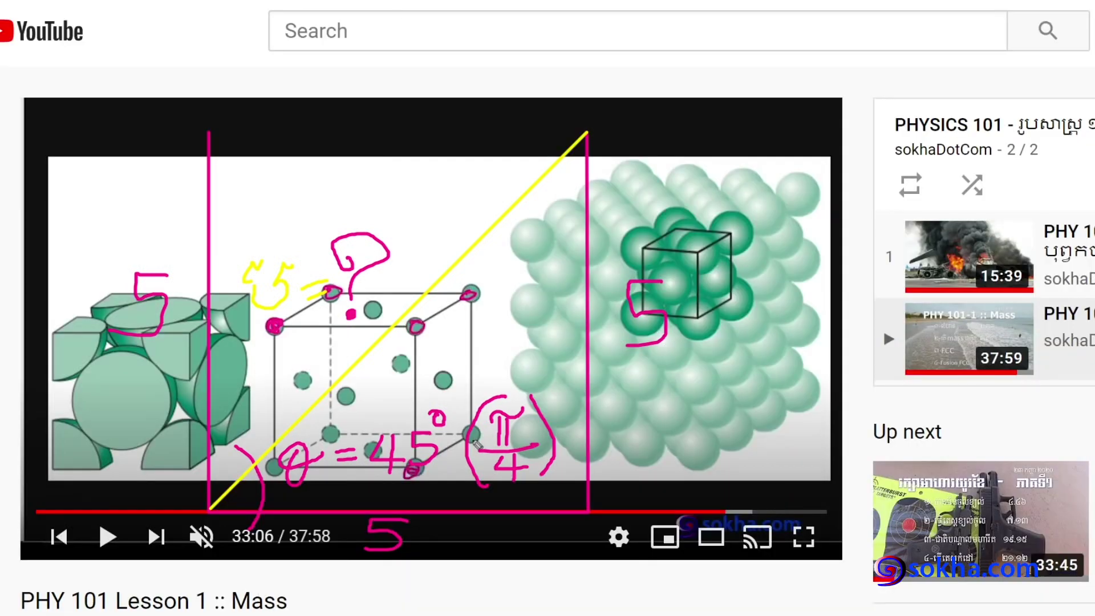
Step: Highlight the Lesson 10 title, erase the yellow highlight, and switch to the GIMP triangle drawing
scroll(1090, 255, "down", 3)
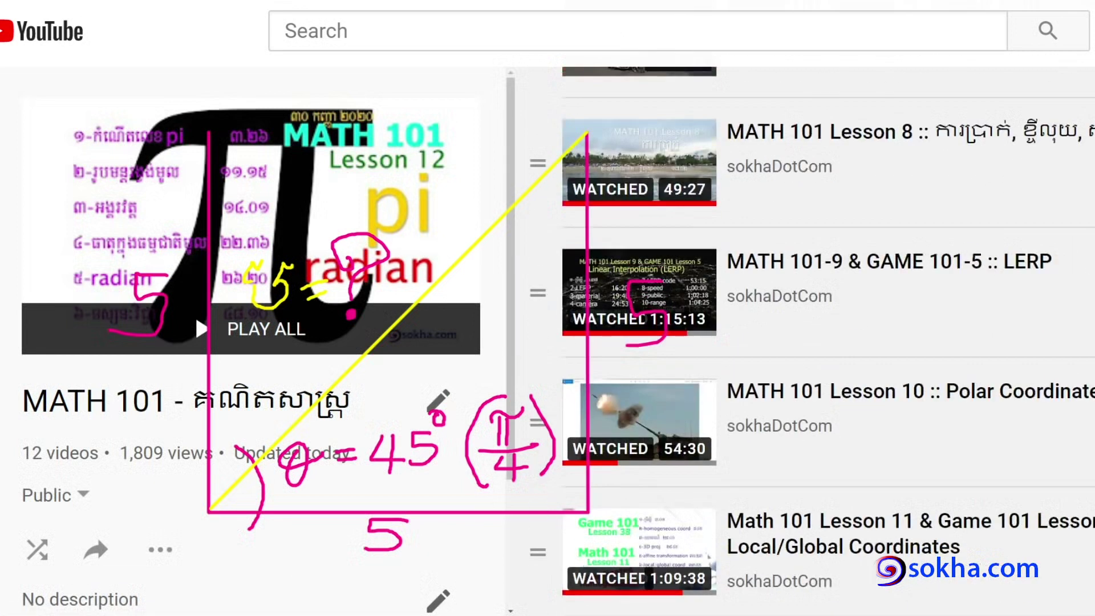
mouse_move(750, 412)
left_mouse_down()
mouse_move(938, 411)
mouse_move(912, 426)
mouse_move(1017, 429)
left_mouse_up()
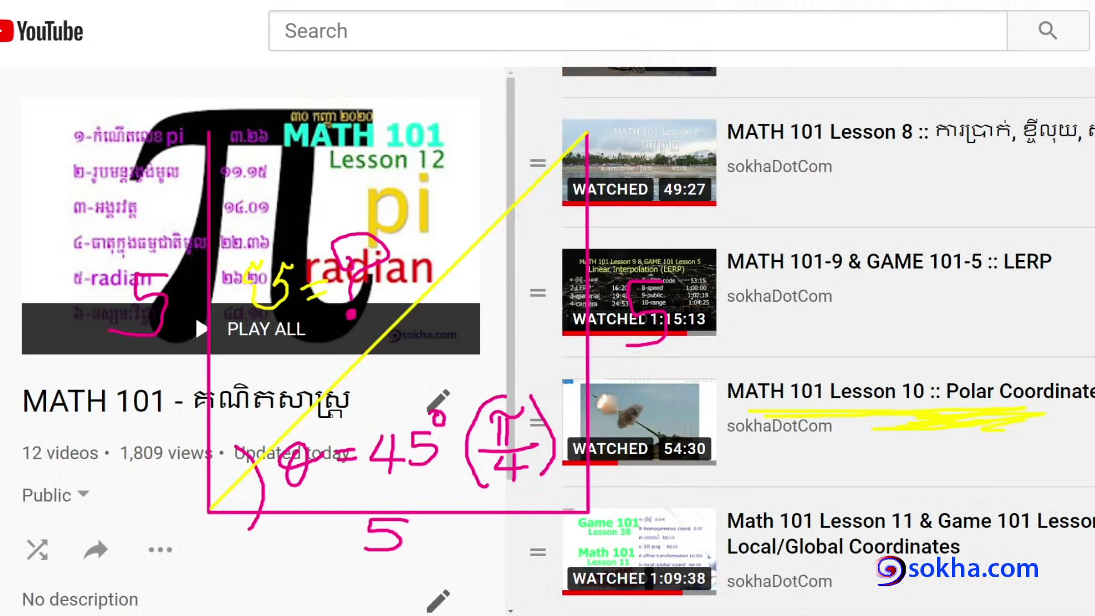
left_click_drag(956, 405, 982, 450)
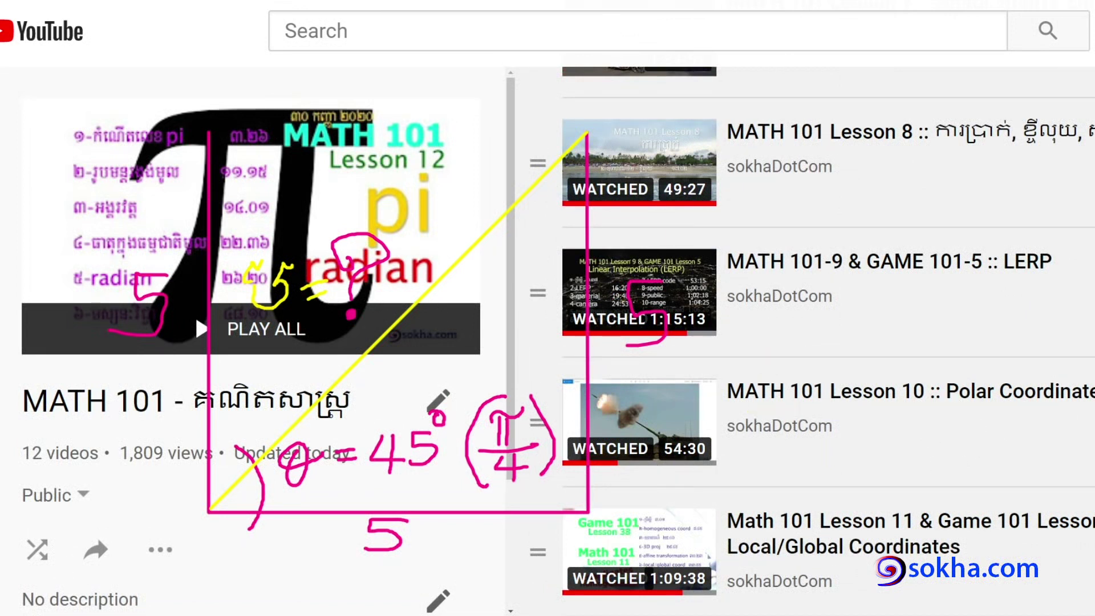
key("alt+Tab")
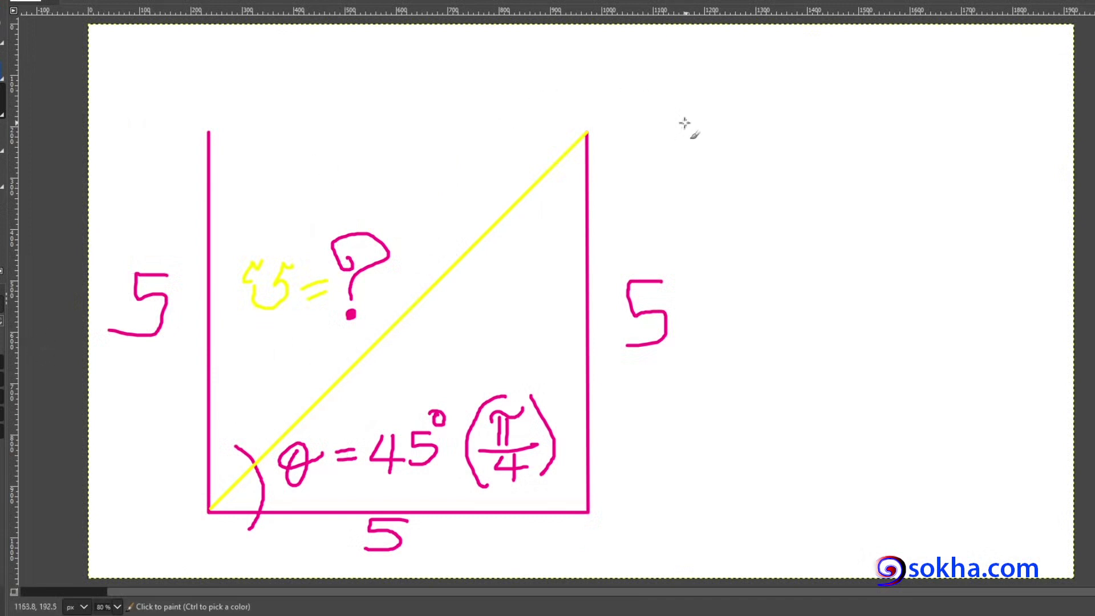
Step: Handwrite cos(45°) = 5 over the unknown and tick the known side and unknown hypotenuse
mouse_move(695, 113)
left_mouse_down()
mouse_move(698, 139)
mouse_move(763, 132)
left_mouse_up()
left_click_drag(799, 89, 794, 168)
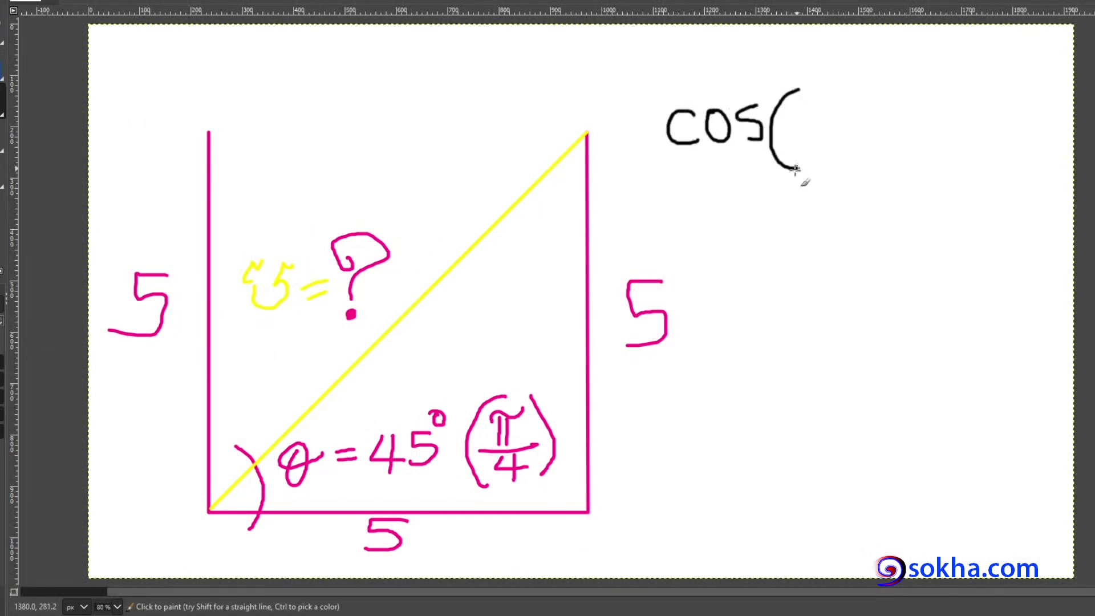
mouse_move(809, 109)
left_mouse_down()
mouse_move(823, 130)
mouse_move(818, 148)
left_mouse_up()
mouse_move(849, 110)
left_mouse_down()
mouse_move(832, 141)
mouse_move(856, 99)
mouse_move(881, 106)
mouse_move(867, 165)
left_mouse_up()
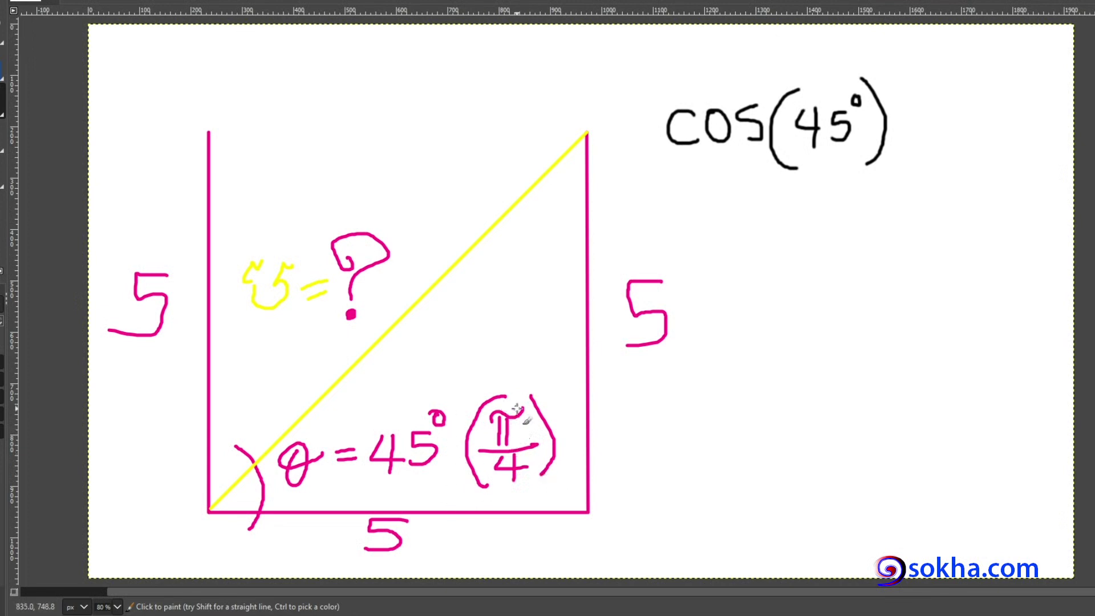
mouse_move(906, 118)
left_mouse_down()
mouse_move(929, 115)
mouse_move(932, 131)
left_mouse_up()
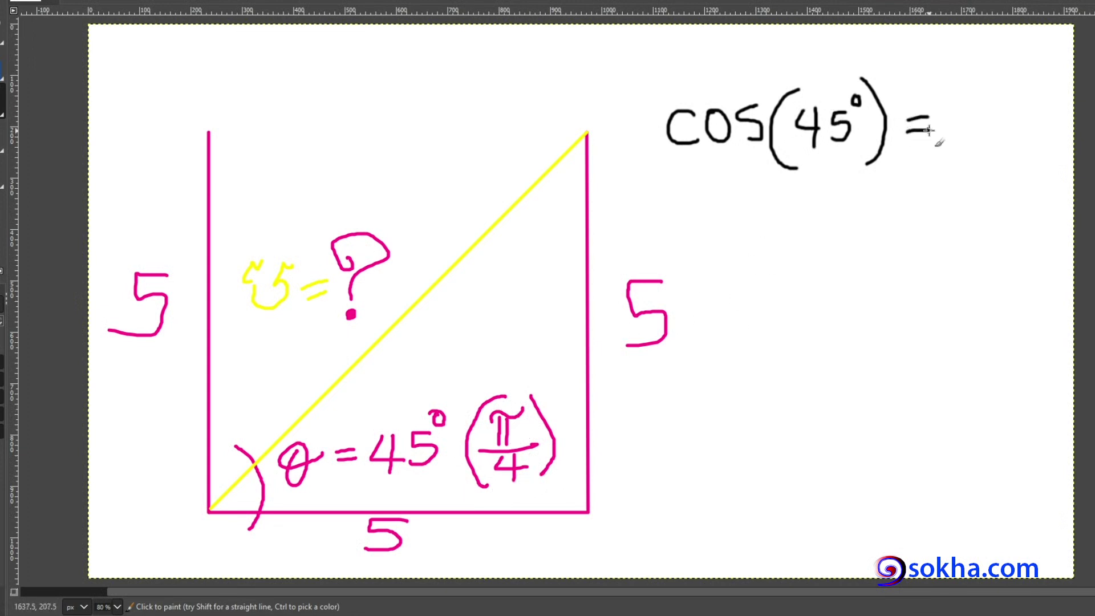
left_click_drag(420, 542, 461, 527)
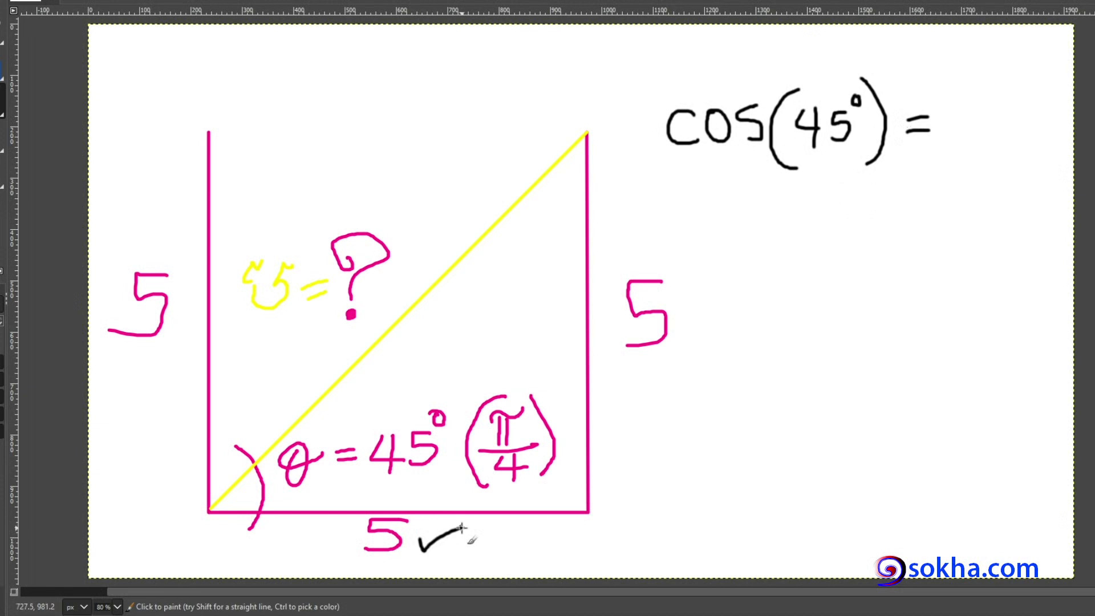
left_click_drag(269, 330, 292, 321)
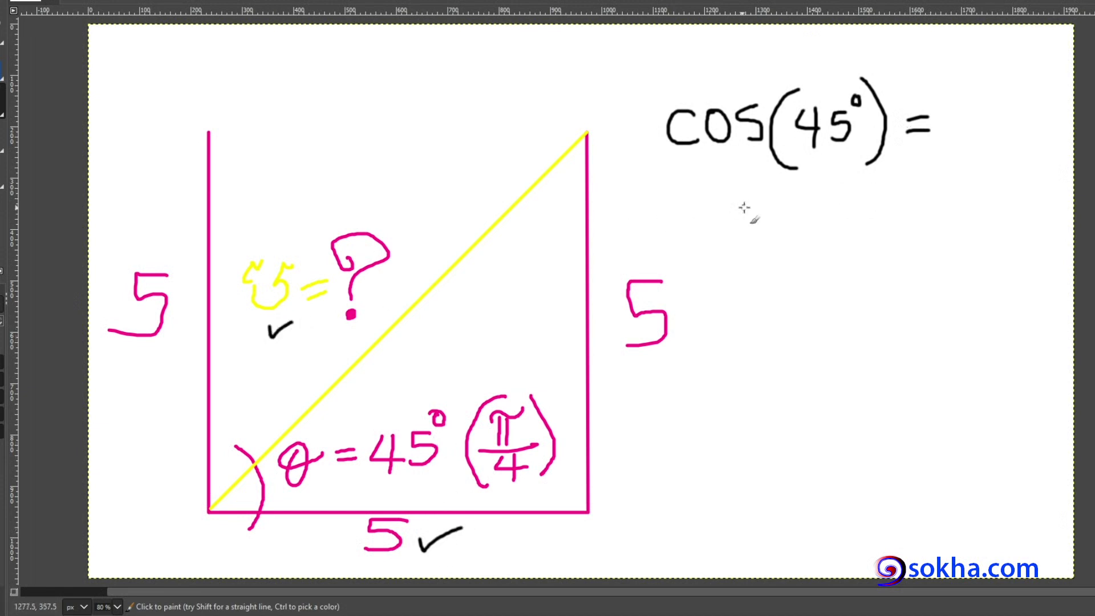
mouse_move(997, 85)
left_mouse_down()
mouse_move(968, 113)
mouse_move(1015, 125)
mouse_move(1017, 154)
mouse_move(1019, 139)
mouse_move(982, 144)
left_mouse_up()
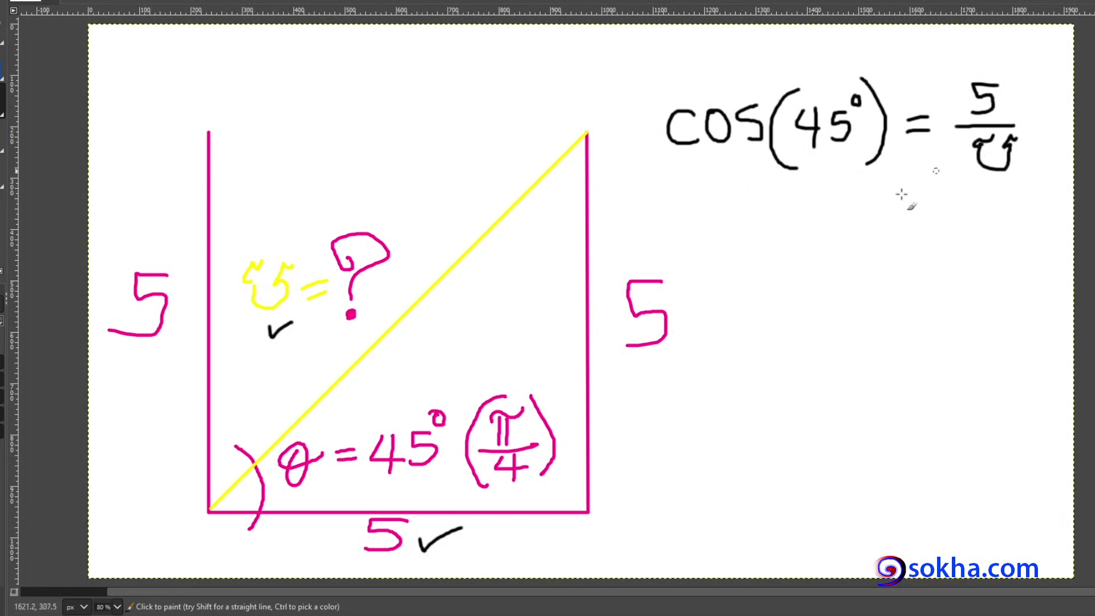
Step: Write the second line 'unknown = 5·cos(45°)', start a third line, and raise the Calculator window
mouse_move(701, 229)
left_mouse_down()
mouse_move(741, 246)
mouse_move(747, 211)
mouse_move(719, 228)
mouse_move(778, 229)
mouse_move(780, 247)
mouse_move(821, 243)
mouse_move(799, 243)
left_mouse_up()
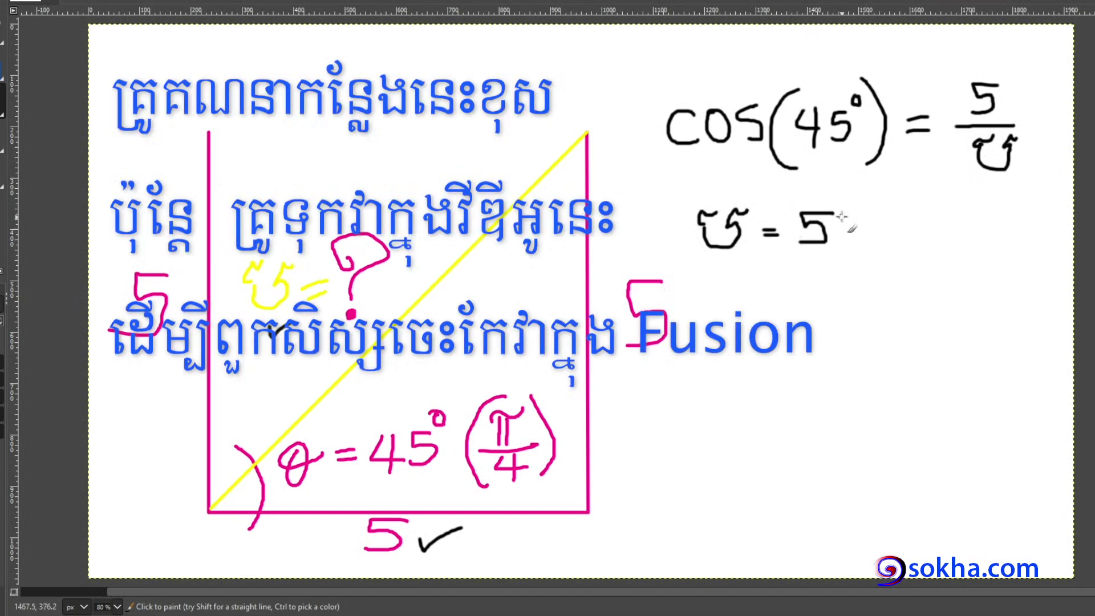
left_click_drag(874, 184, 884, 284)
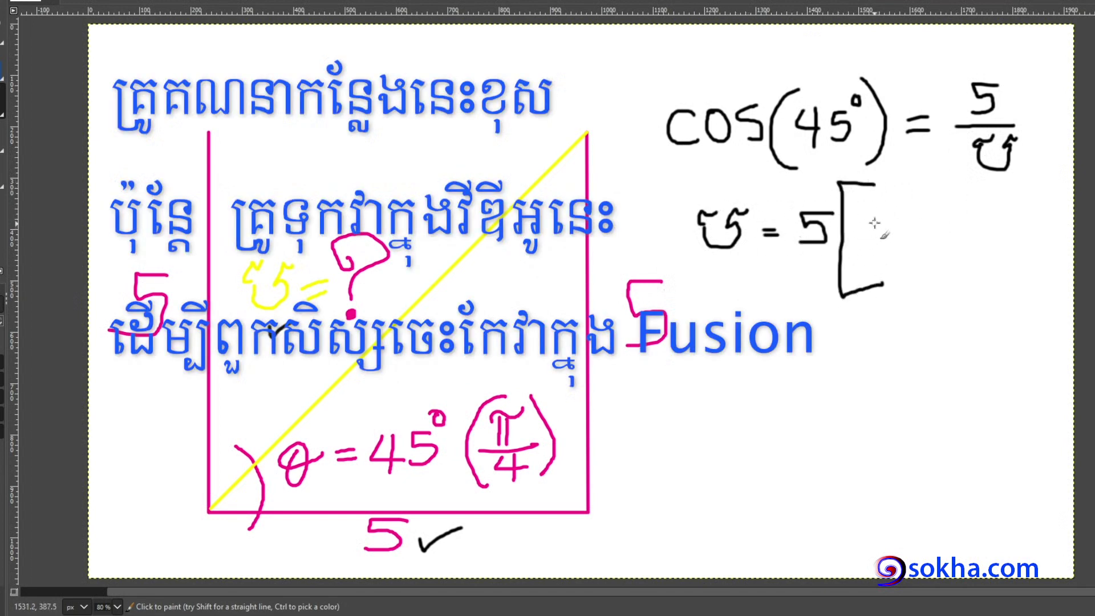
mouse_move(879, 219)
left_mouse_down()
mouse_move(879, 238)
mouse_move(905, 219)
mouse_move(966, 251)
left_mouse_up()
mouse_move(982, 212)
left_mouse_down()
mouse_move(995, 233)
mouse_move(983, 238)
mouse_move(1001, 239)
left_mouse_up()
mouse_move(1029, 197)
left_mouse_down()
mouse_move(1048, 213)
mouse_move(1014, 289)
left_mouse_up()
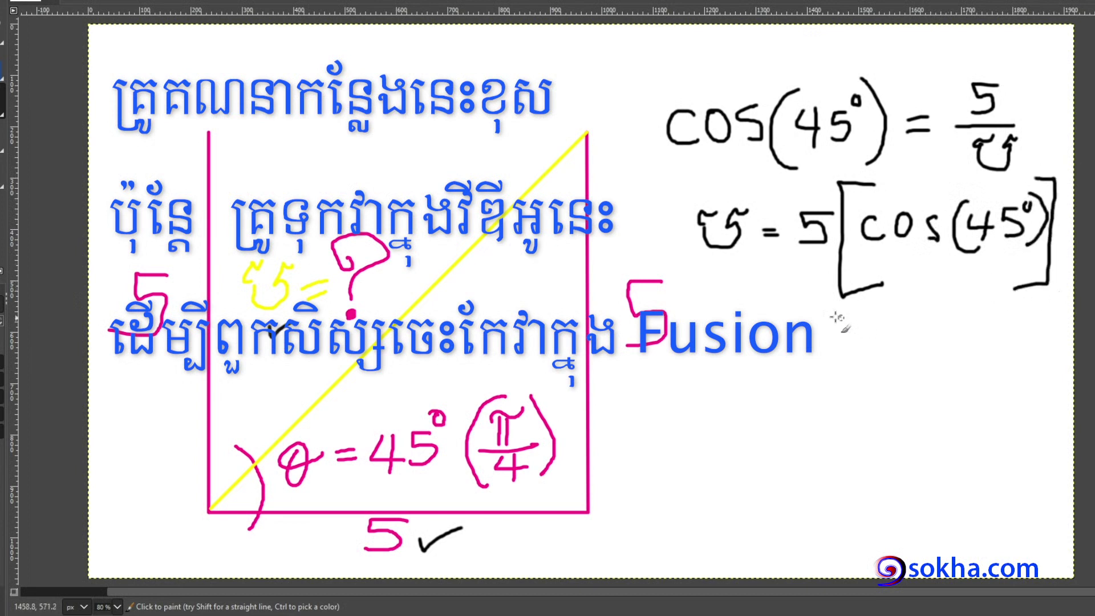
mouse_move(712, 342)
left_mouse_down()
mouse_move(744, 329)
mouse_move(707, 338)
mouse_move(783, 342)
mouse_move(781, 358)
left_mouse_up()
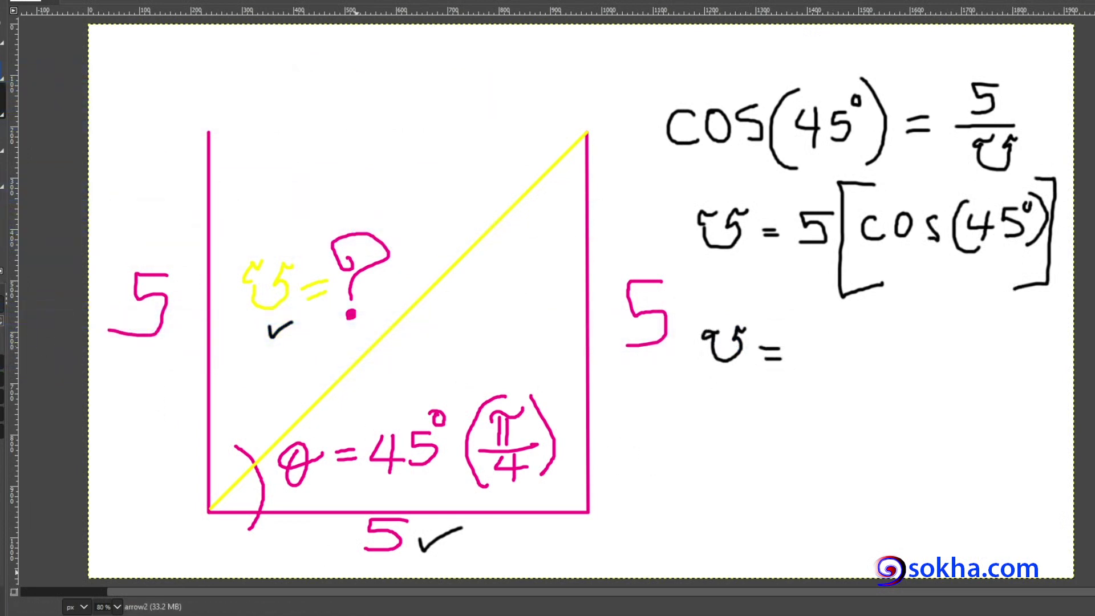
left_click_drag(373, 123, 371, 30)
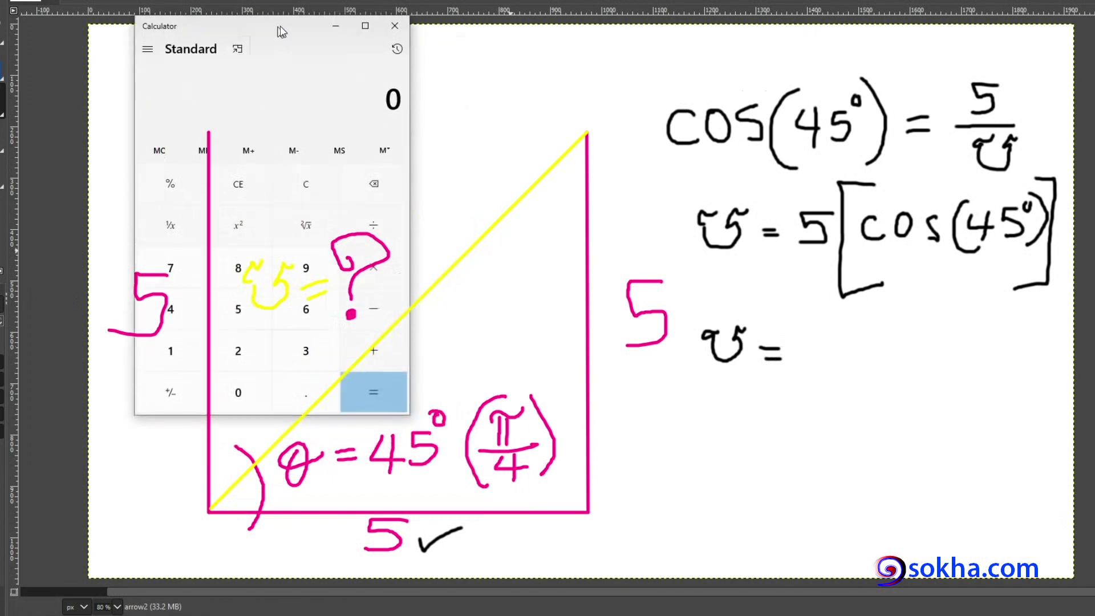
Step: Switch Calculator to Scientific mode and compute cos(45)
left_click(237, 46)
left_click(254, 132)
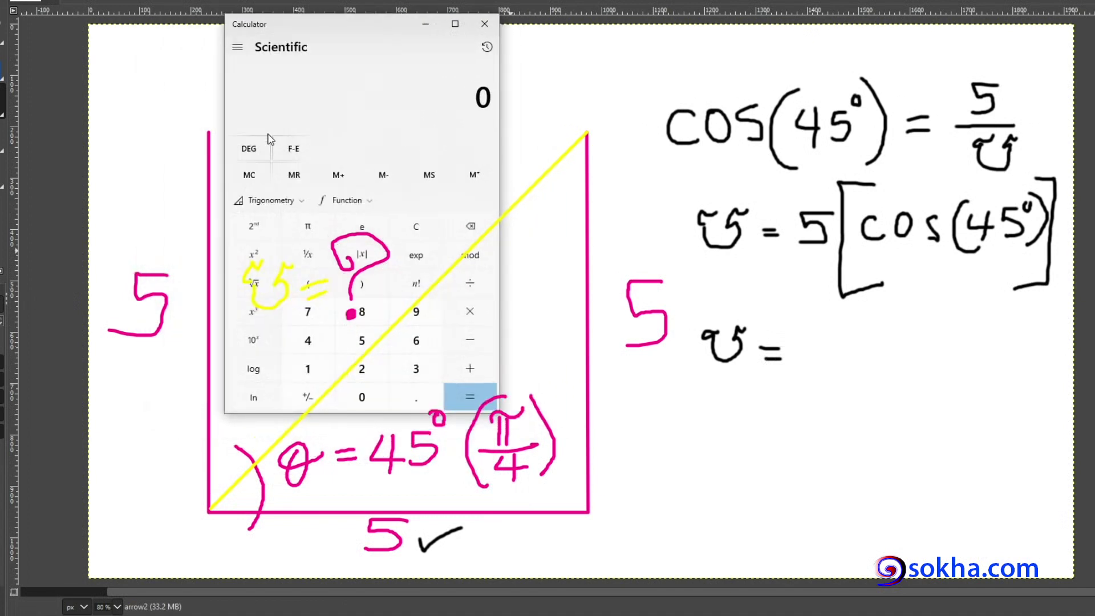
left_click_drag(308, 24, 615, 136)
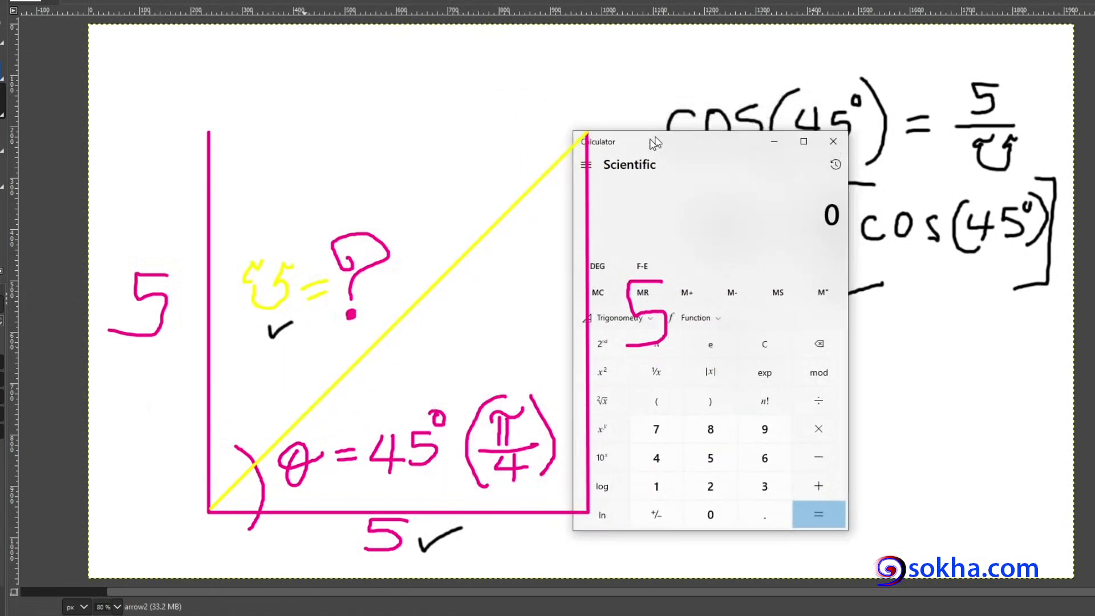
left_click_drag(616, 135, 644, 87)
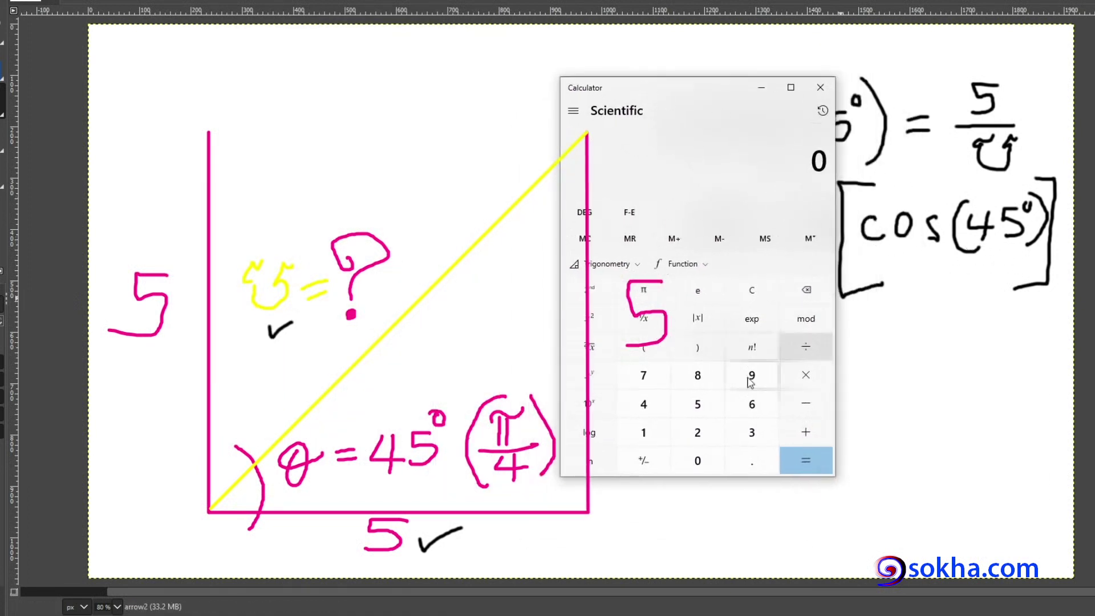
left_click(643, 405)
left_click(692, 404)
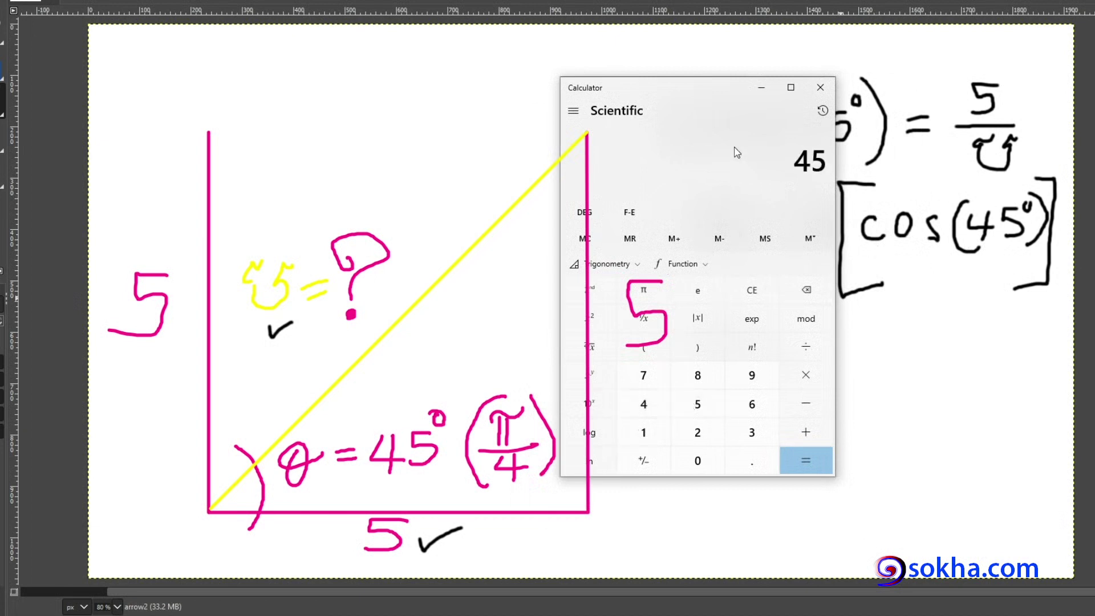
mouse_move(698, 94)
left_mouse_down()
mouse_move(827, 123)
mouse_move(733, 167)
left_mouse_up()
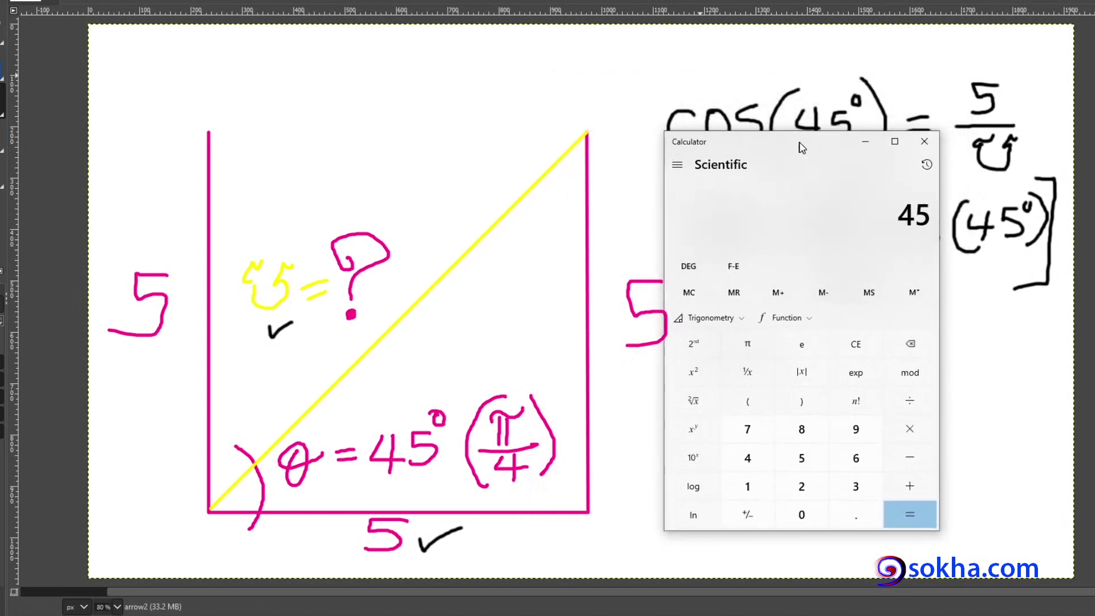
left_click_drag(734, 167, 718, 202)
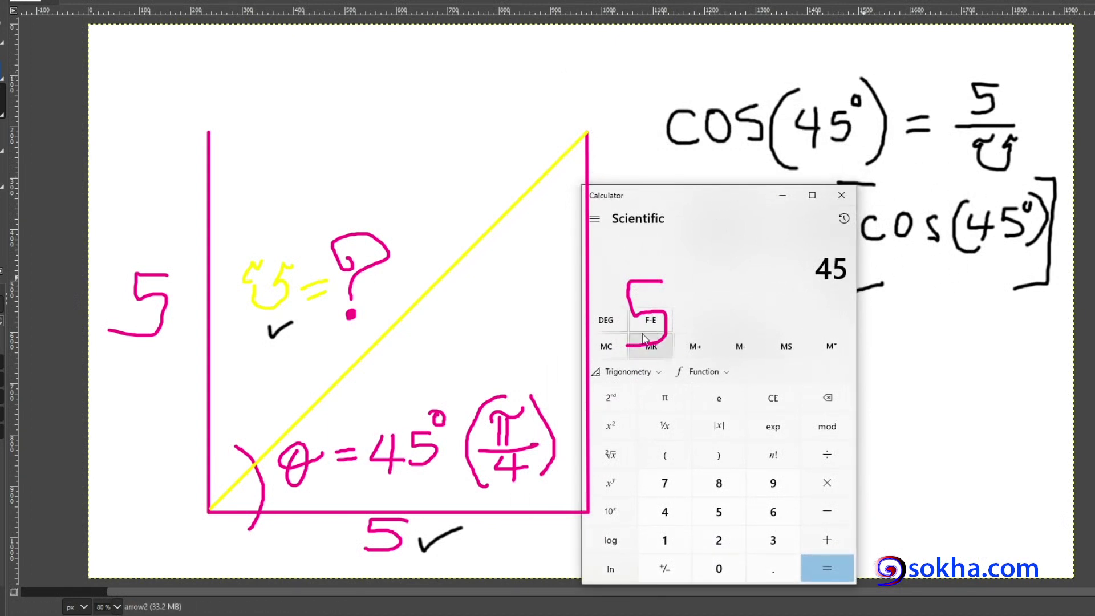
left_click(627, 374)
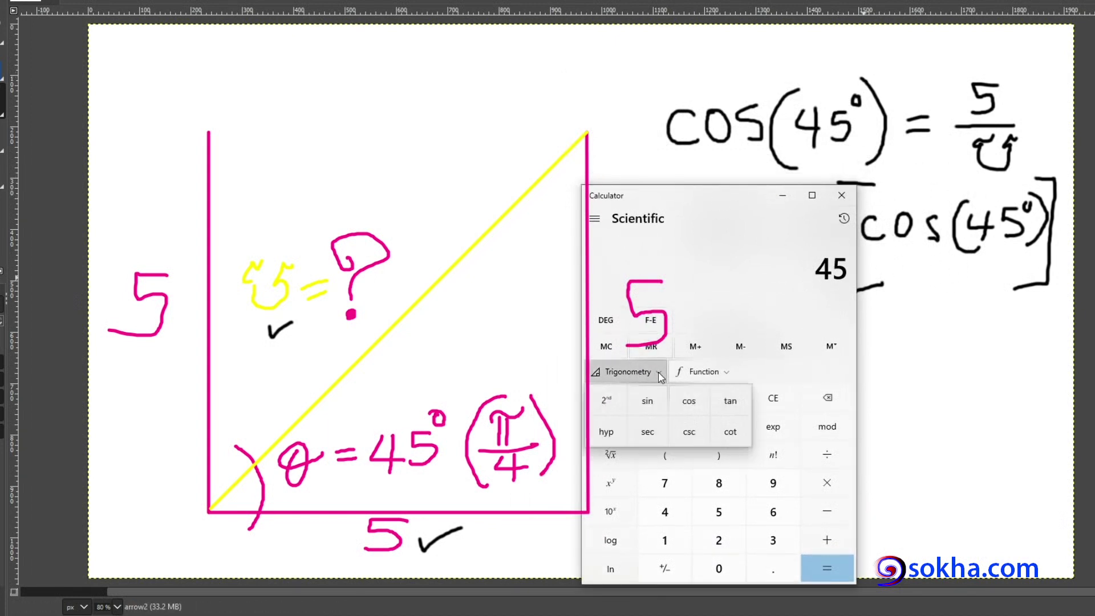
left_click(689, 402)
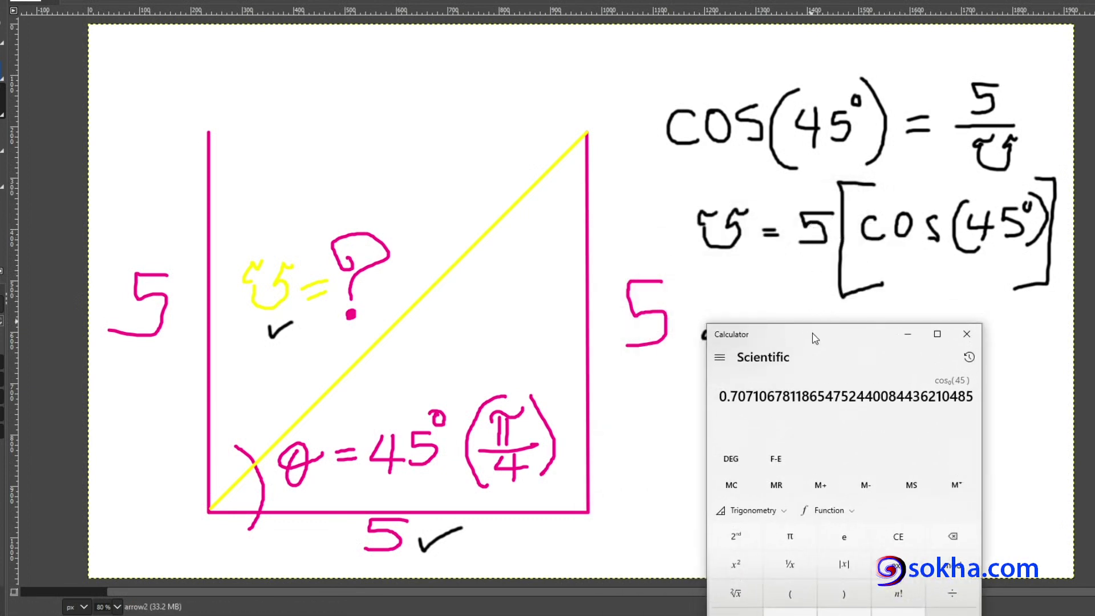
Step: Multiply cos(45) by 5 to get 3.5355… and store it in memory
left_click_drag(814, 334, 821, 269)
left_click(961, 548)
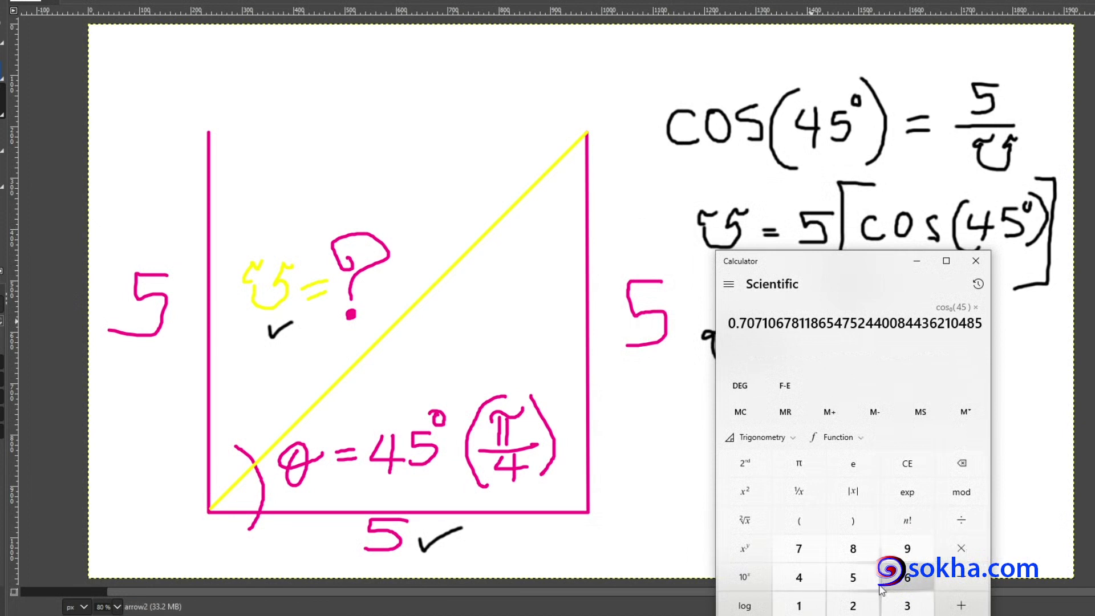
left_click(861, 577)
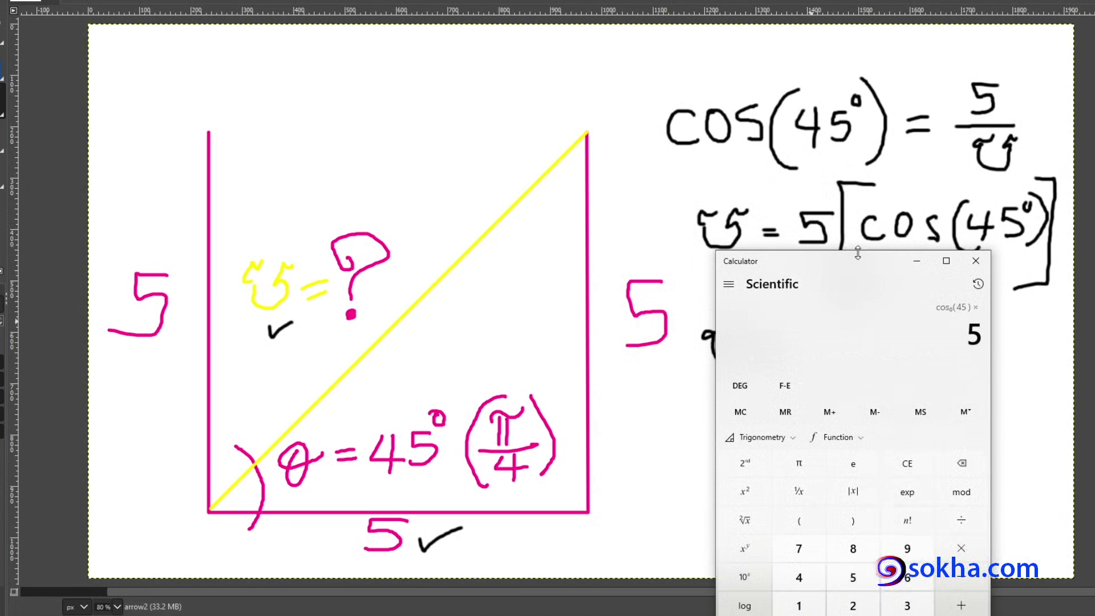
left_click_drag(850, 267, 734, 165)
left_click(845, 530)
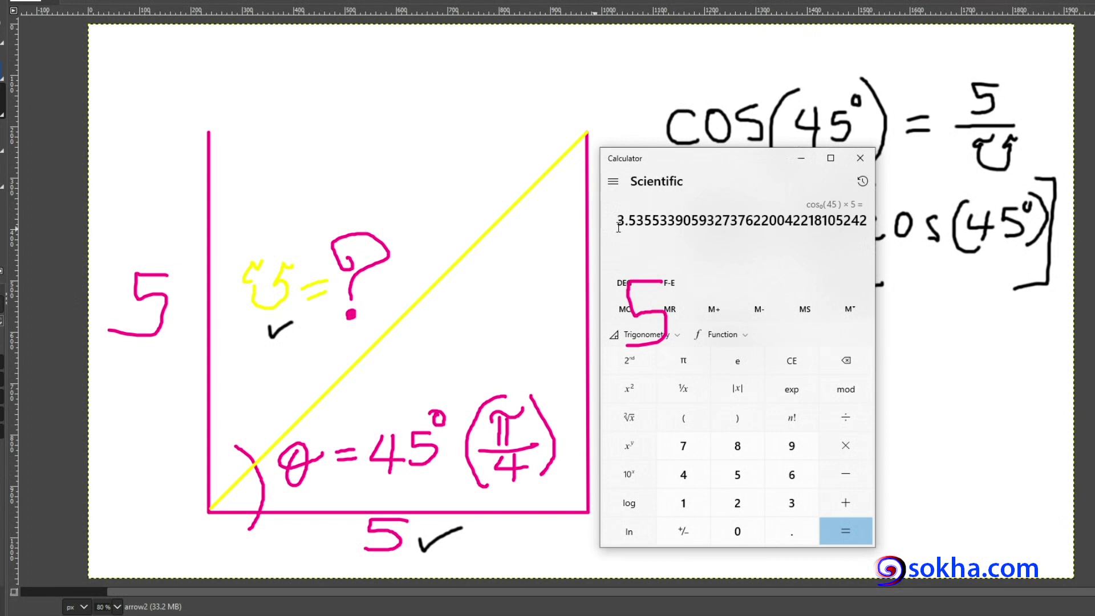
left_click(624, 311)
left_click(806, 311)
Step: Write '≅ 3.54' after the unknown on the GIMP drawing
left_click_drag(711, 173, 947, 445)
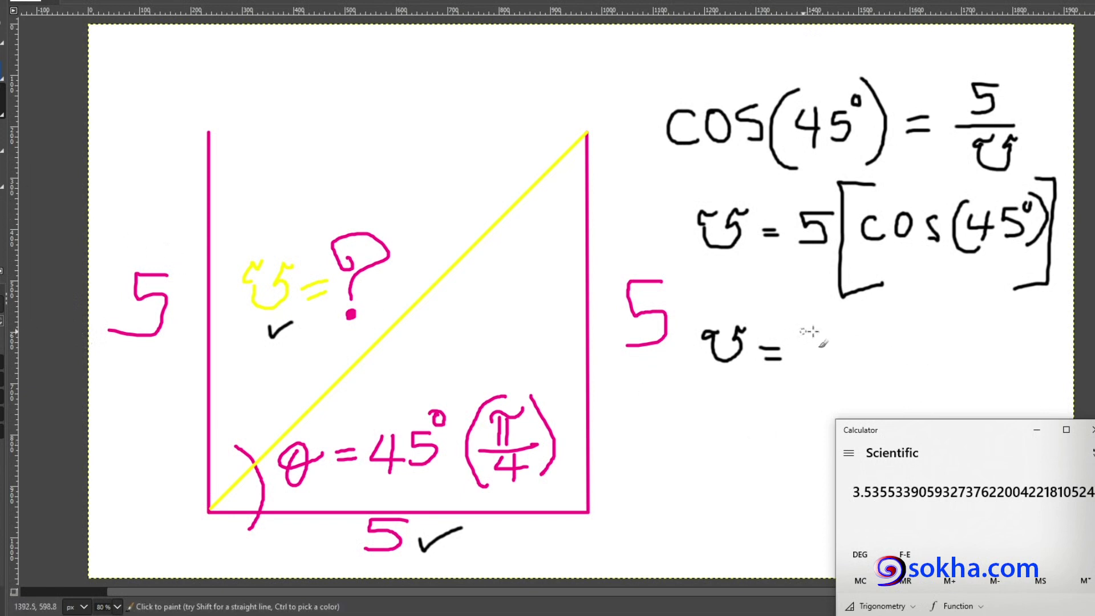
left_click_drag(810, 325, 843, 361)
left_click(853, 360)
mouse_move(896, 323)
left_mouse_down()
mouse_move(873, 323)
mouse_move(864, 365)
mouse_move(950, 353)
mouse_move(932, 368)
left_mouse_up()
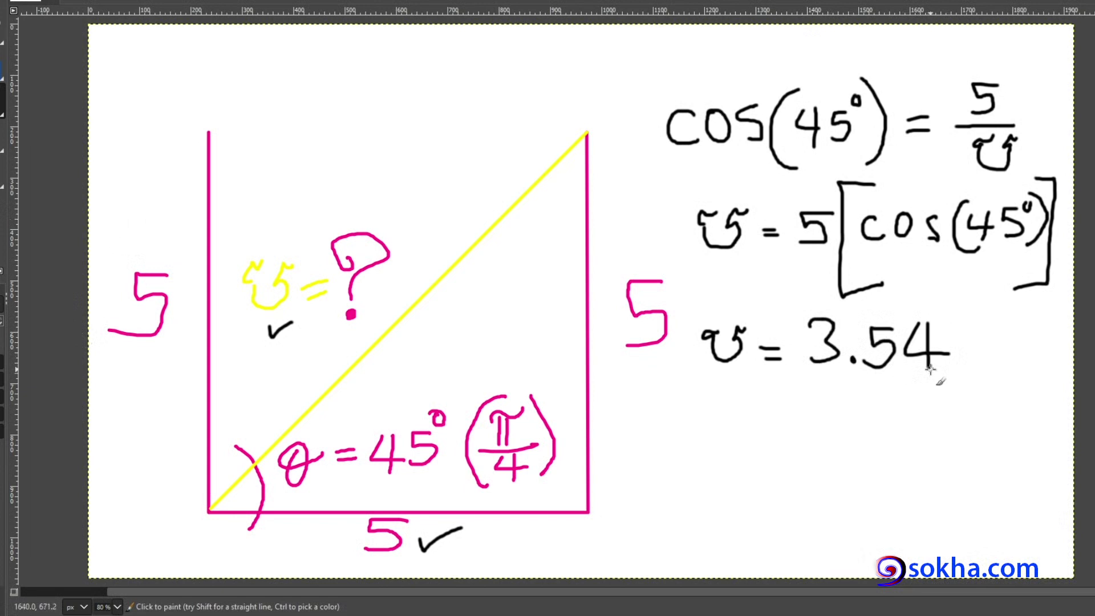
left_click_drag(764, 341, 792, 334)
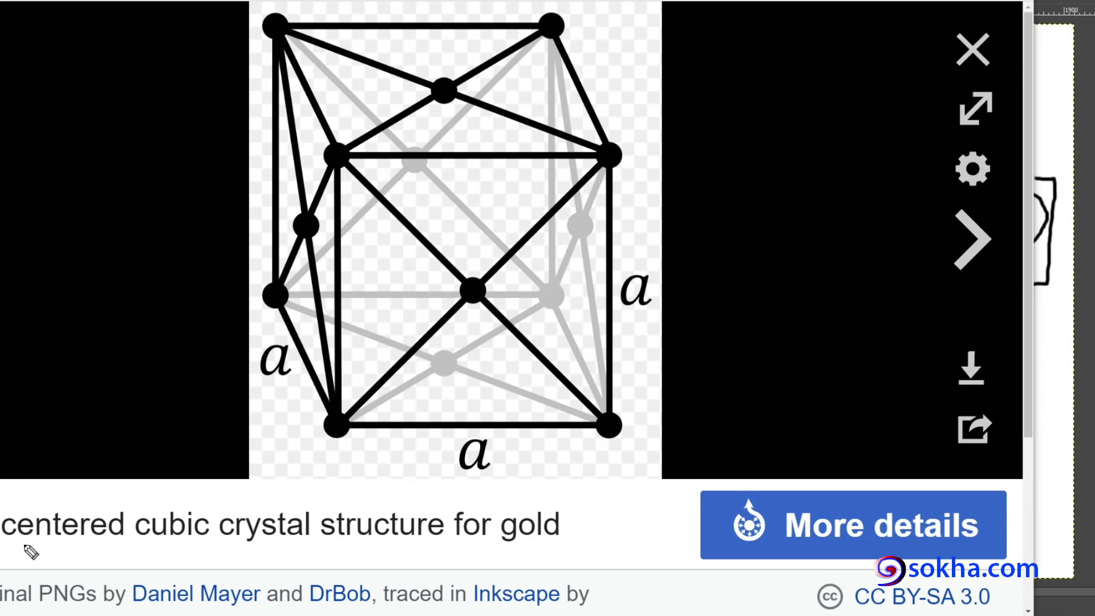
Step: Mark the gold diagram's caption, corner and face-centre atoms and diagonal in pink, then clear them
left_click_drag(3, 539, 551, 549)
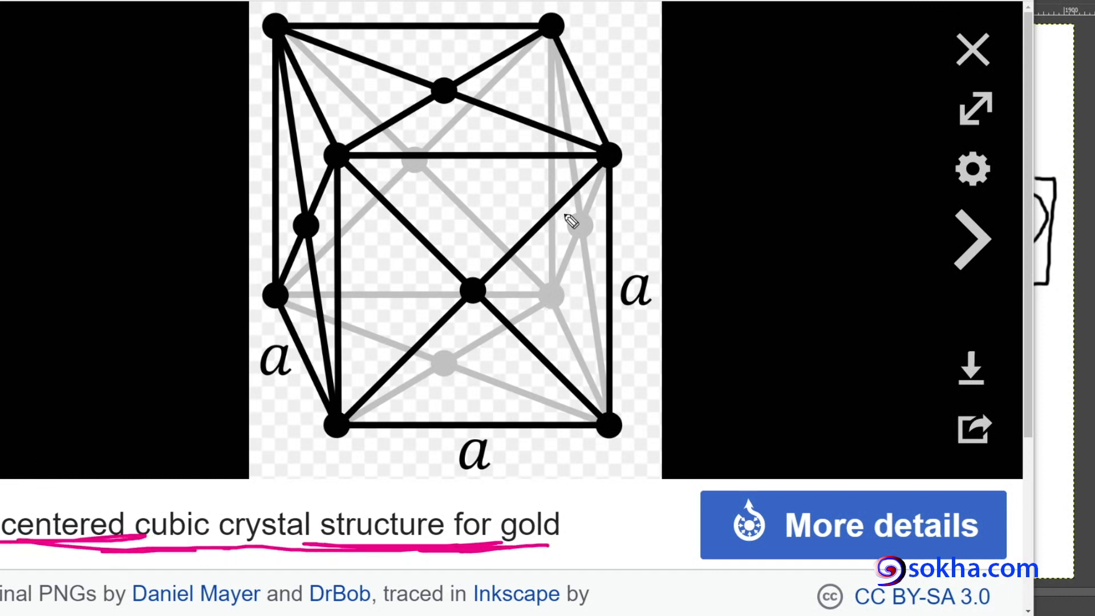
mouse_move(616, 152)
left_mouse_down()
mouse_move(599, 160)
mouse_move(610, 166)
left_mouse_up()
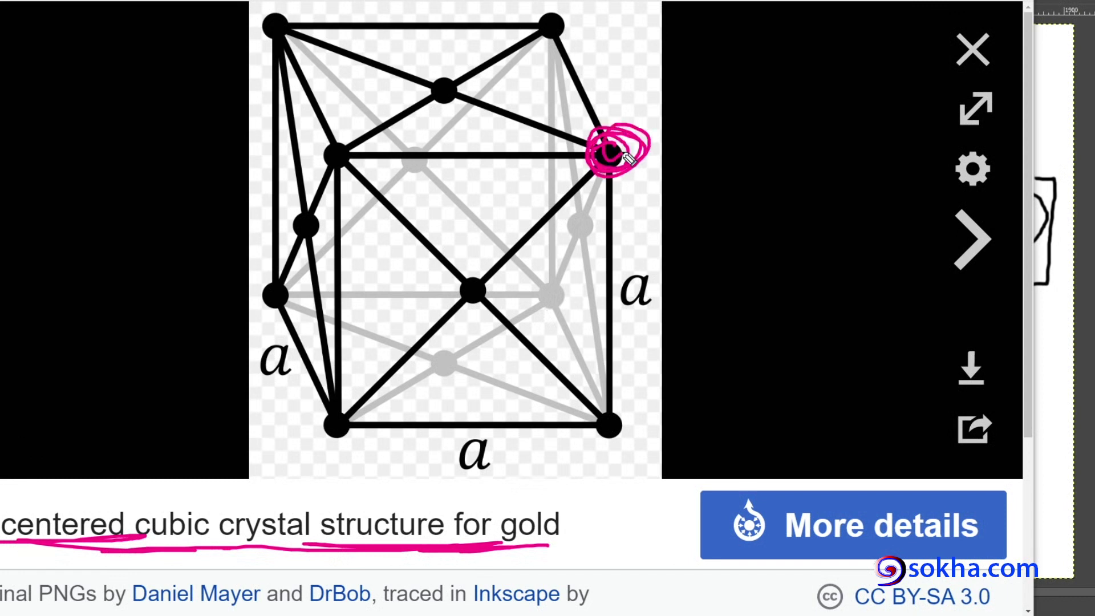
left_click_drag(344, 449, 341, 435)
mouse_move(480, 273)
left_mouse_down()
mouse_move(462, 302)
mouse_move(490, 285)
mouse_move(477, 311)
left_mouse_up()
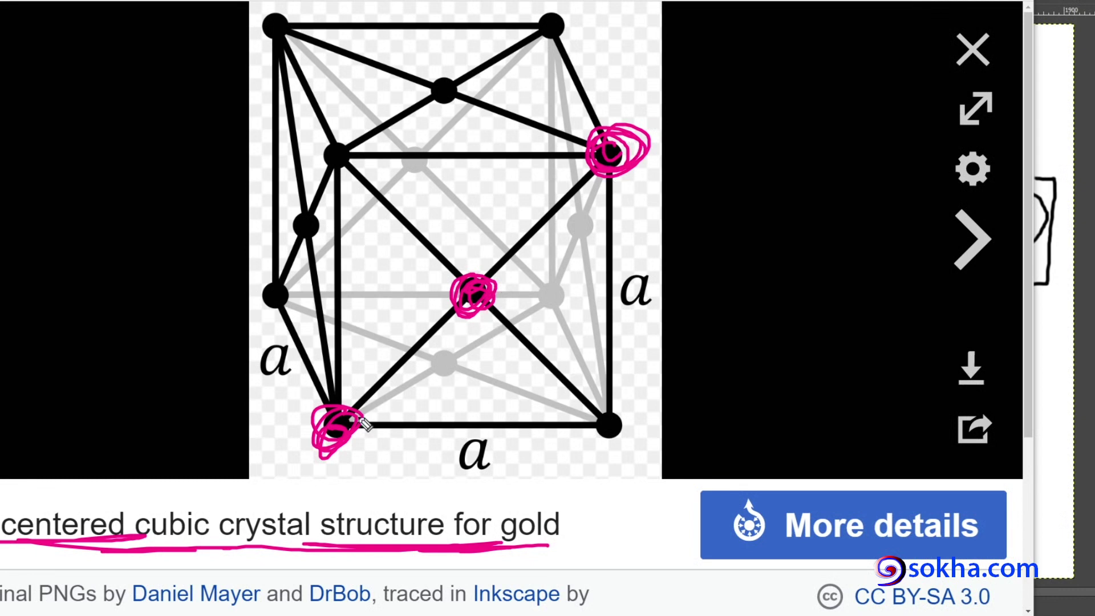
mouse_move(596, 167)
left_mouse_down()
mouse_move(364, 372)
mouse_move(612, 152)
left_mouse_up()
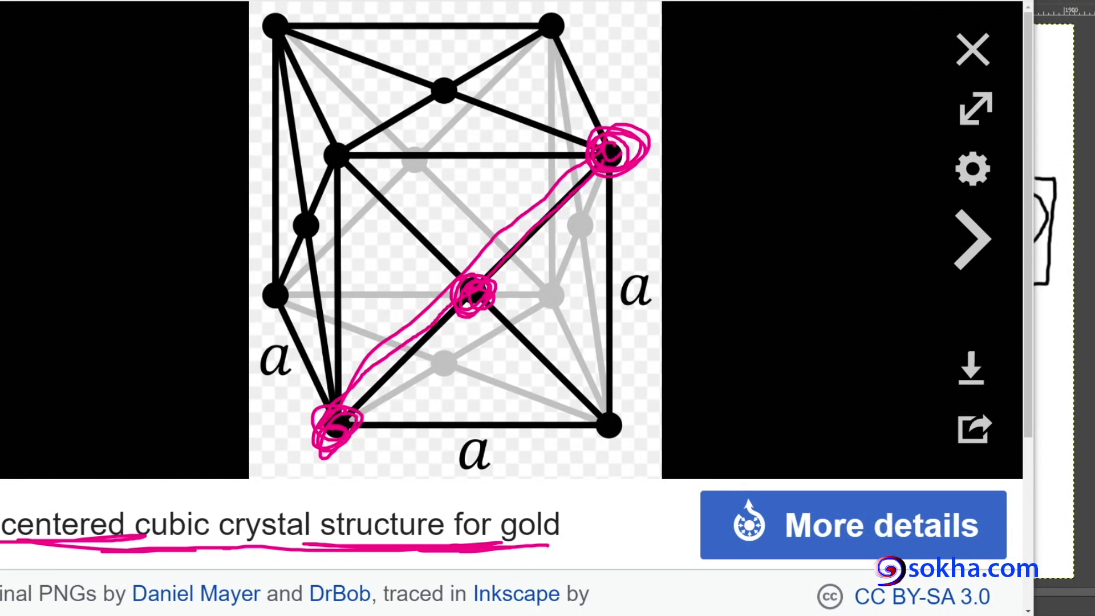
key("Escape")
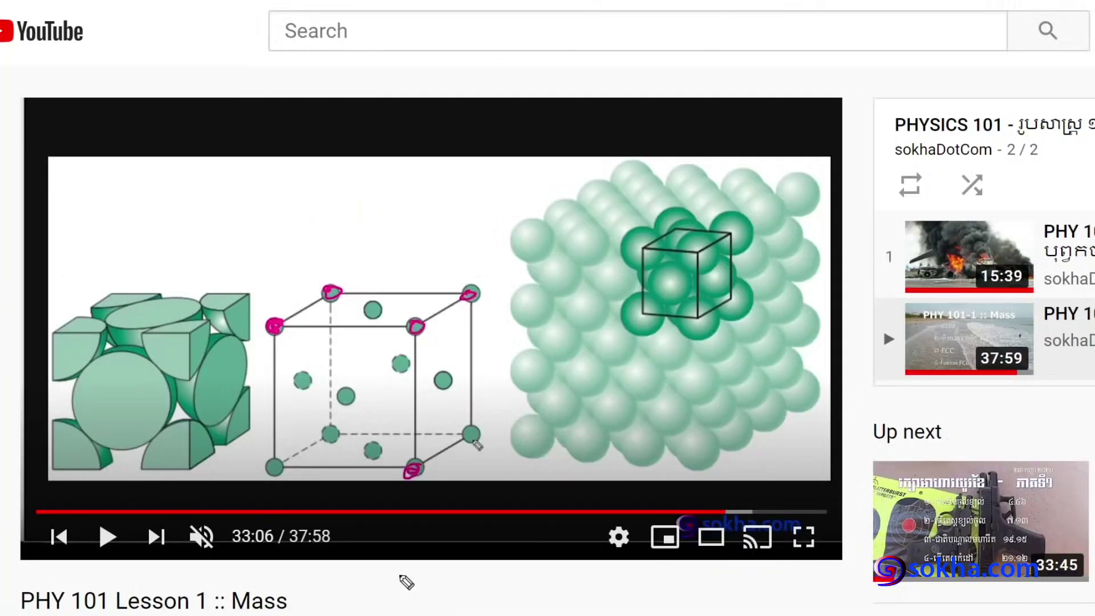
Step: Underline the PHY 101 Lesson 1 :: Mass title, circle the sphere, and draw the cube's face diagonal
left_click_drag(488, 566, 345, 598)
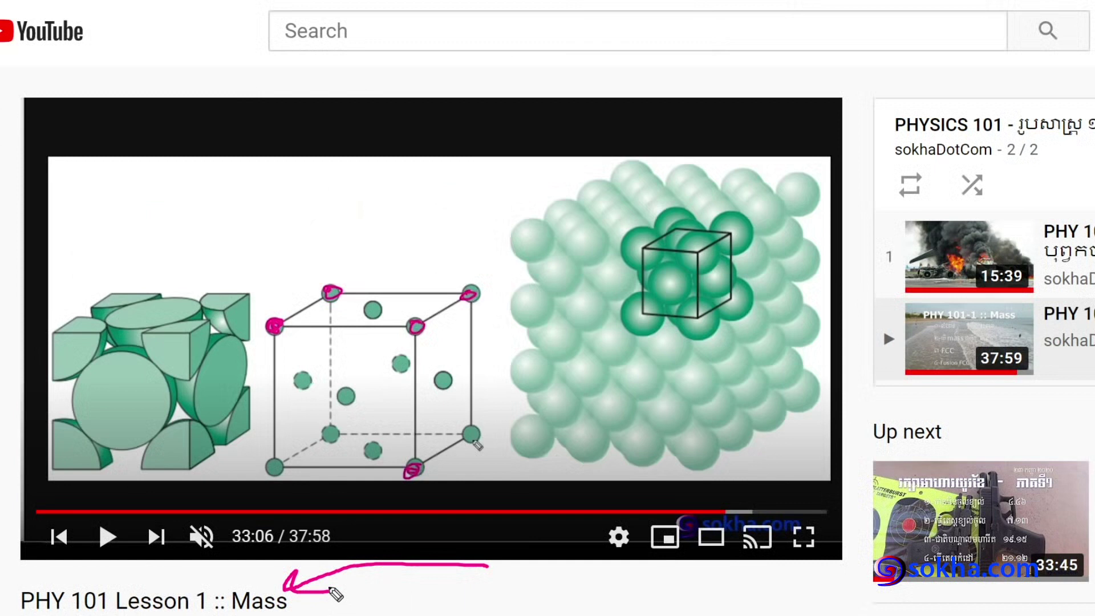
left_click_drag(39, 579, 276, 582)
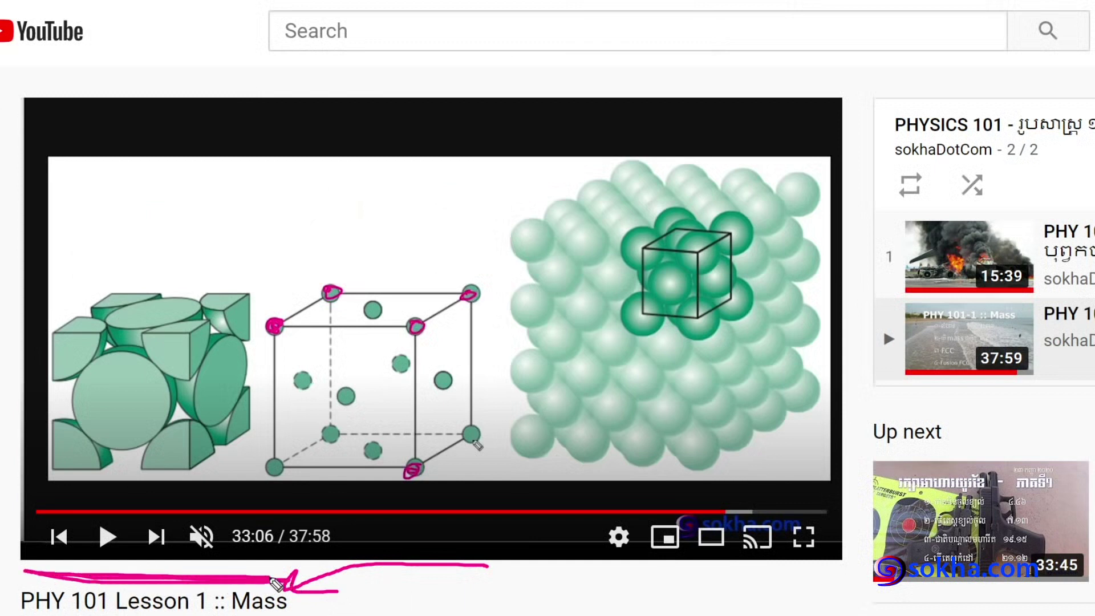
mouse_move(113, 356)
left_mouse_down()
mouse_move(74, 399)
mouse_move(92, 445)
mouse_move(162, 436)
mouse_move(146, 361)
mouse_move(117, 354)
left_mouse_up()
left_click_drag(83, 444, 163, 372)
left_click_drag(162, 372, 155, 389)
left_click_drag(84, 419, 93, 438)
left_click_drag(191, 337, 160, 373)
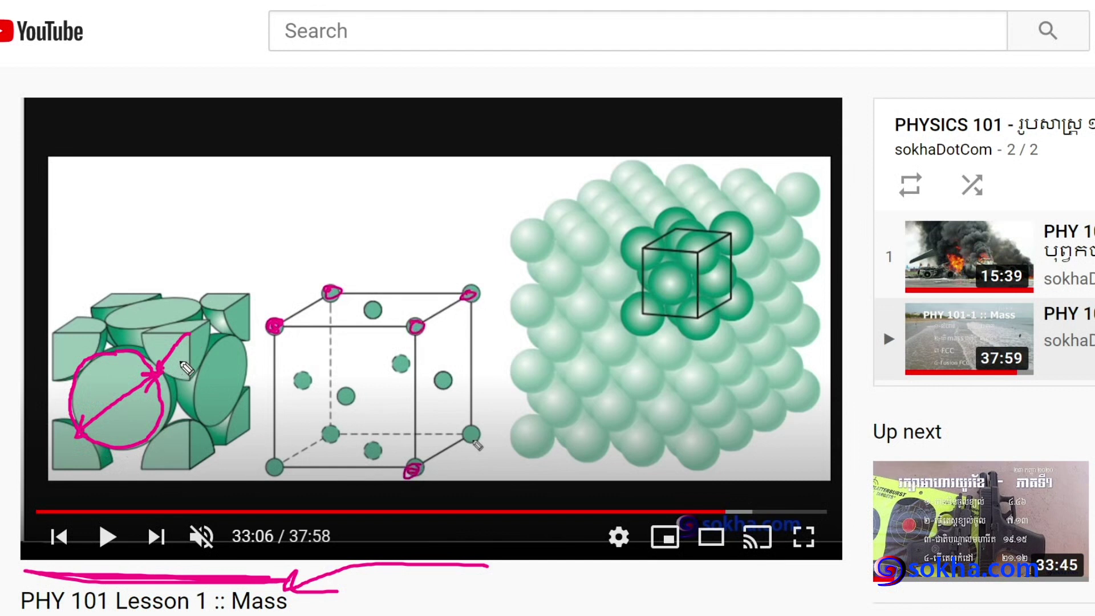
left_click_drag(52, 468, 88, 436)
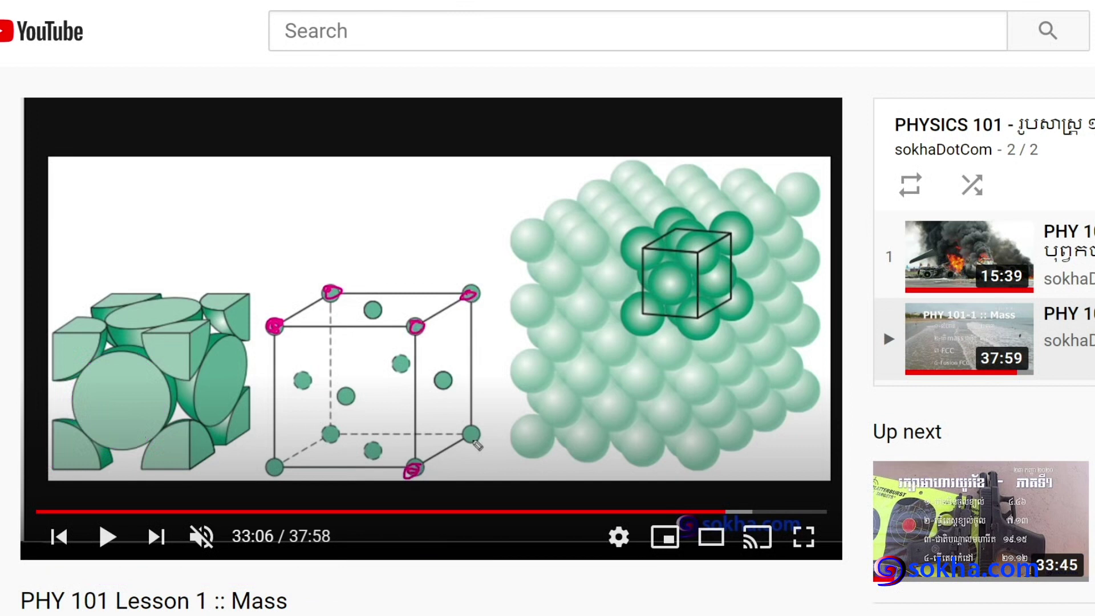
left_click_drag(53, 467, 190, 336)
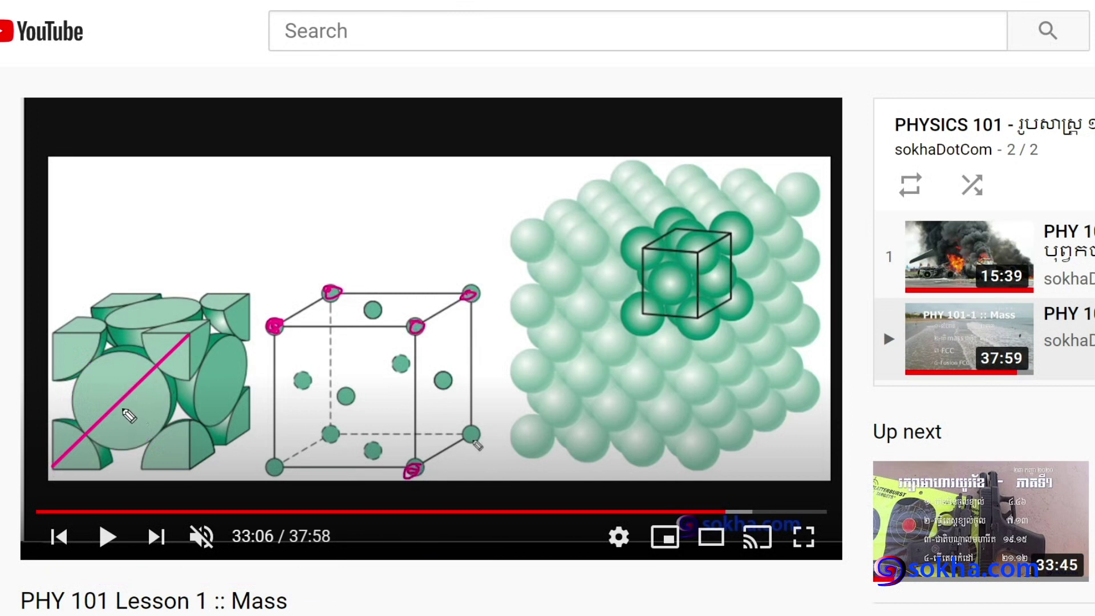
Step: Label the full sphere and the two corner half spheres along the diagonal
left_click_drag(118, 412, 121, 410)
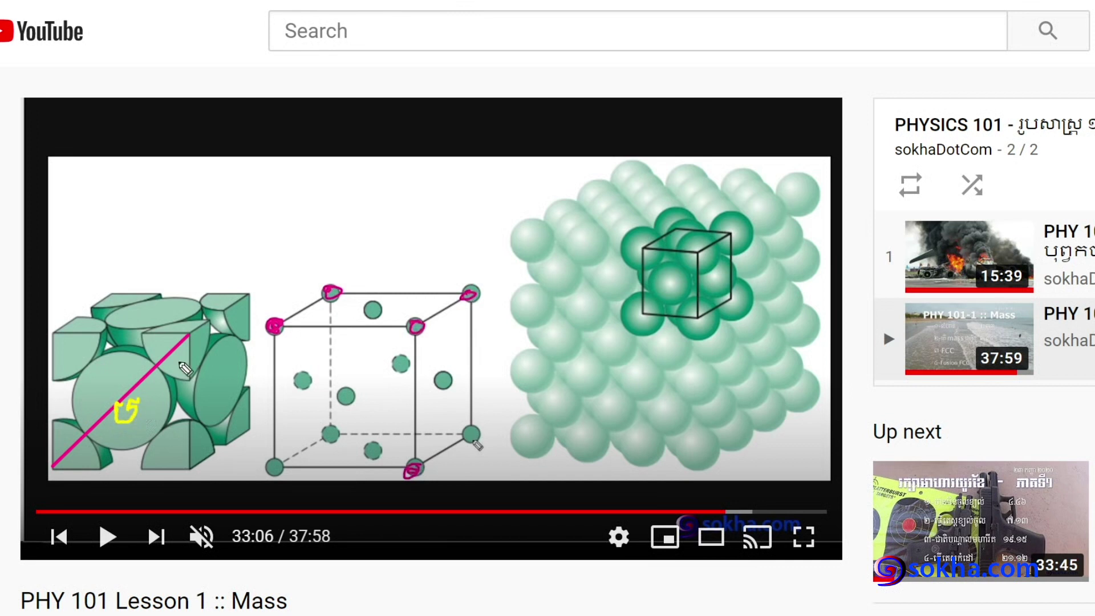
left_click_drag(191, 339, 160, 368)
left_click_drag(188, 356, 182, 386)
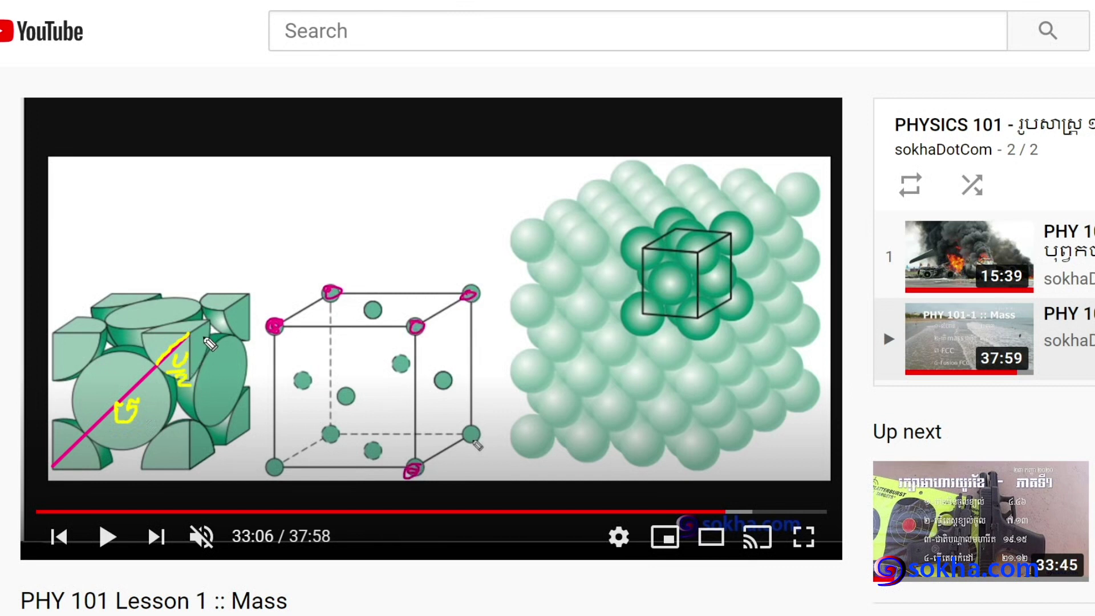
mouse_move(76, 454)
left_mouse_down()
mouse_move(90, 459)
mouse_move(75, 469)
mouse_move(94, 483)
left_mouse_up()
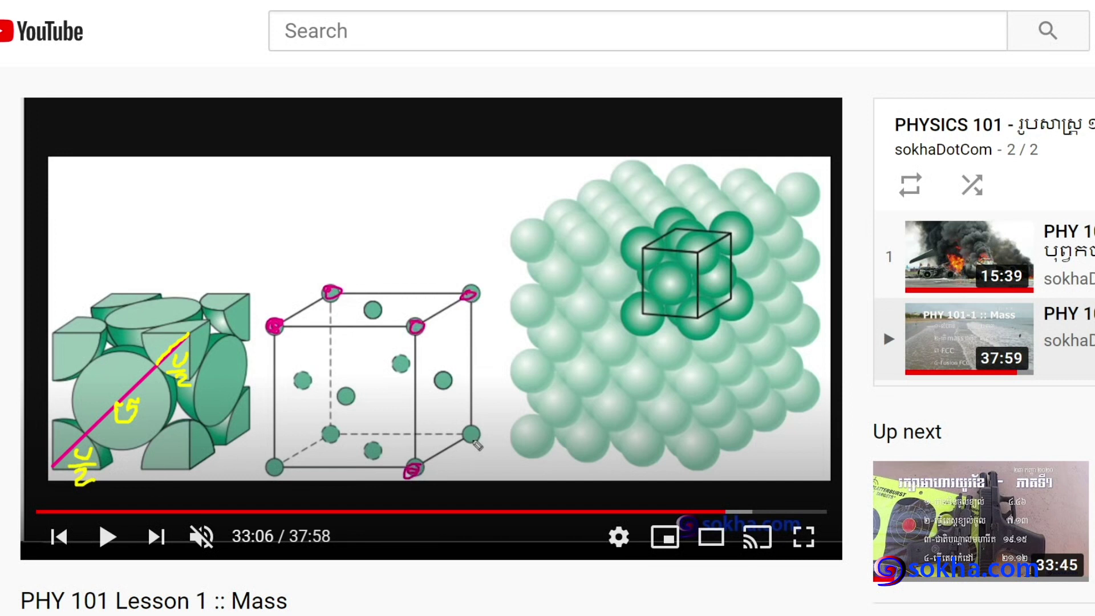
Step: Write the blue sum of one full sphere plus two halves, bracketing the half terms
mouse_move(121, 385)
left_mouse_down()
mouse_move(106, 228)
mouse_move(112, 239)
mouse_move(178, 188)
mouse_move(137, 205)
mouse_move(191, 226)
mouse_move(204, 213)
left_mouse_up()
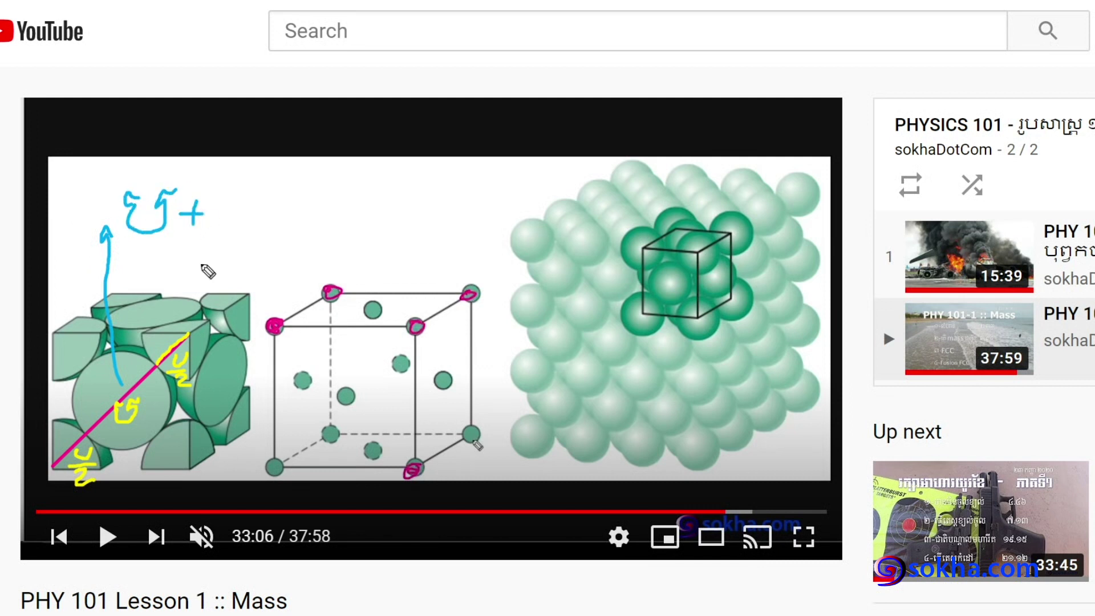
left_click_drag(197, 360, 229, 243)
mouse_move(242, 182)
left_mouse_down()
mouse_move(264, 188)
mouse_move(266, 243)
left_mouse_up()
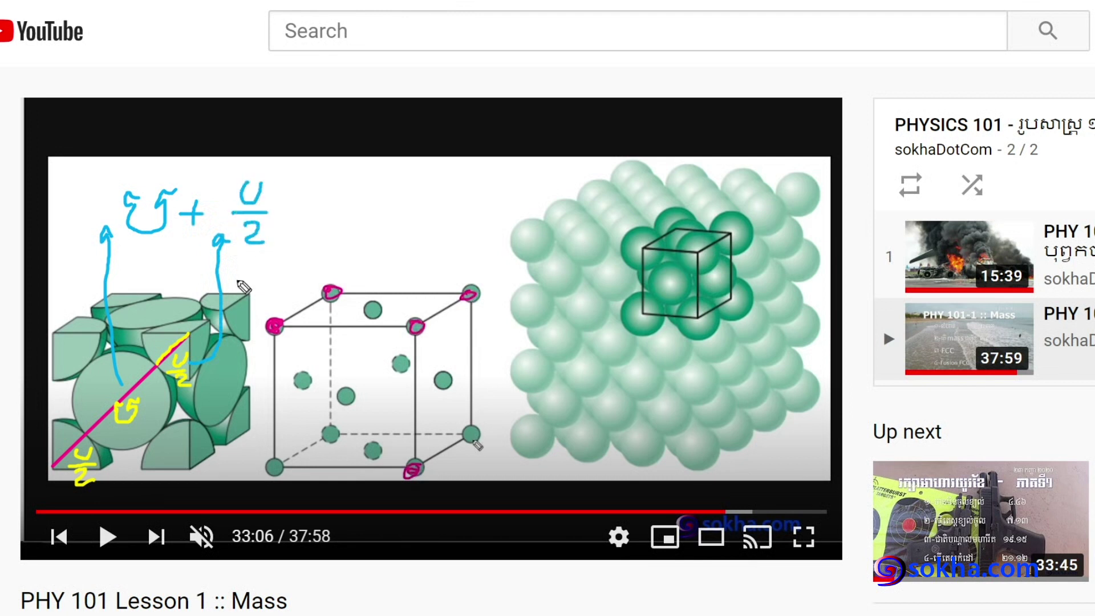
mouse_move(221, 439)
left_mouse_down()
mouse_move(111, 466)
mouse_move(142, 471)
left_mouse_up()
mouse_move(300, 204)
left_mouse_down()
mouse_move(297, 224)
mouse_move(347, 186)
mouse_move(346, 247)
left_mouse_up()
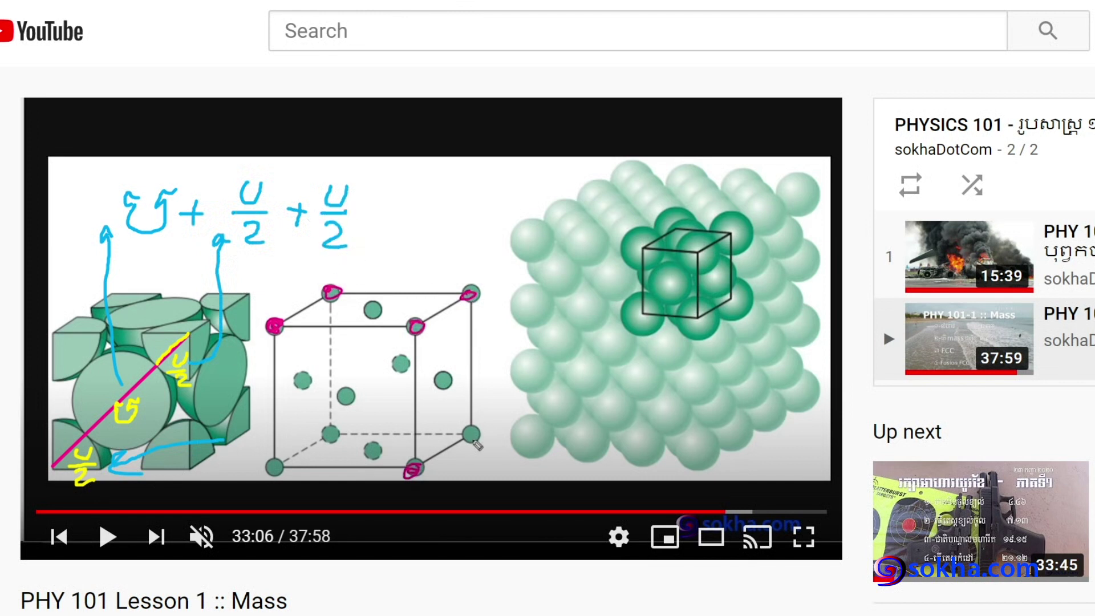
mouse_move(122, 340)
left_mouse_down()
mouse_move(222, 311)
mouse_move(180, 467)
left_mouse_up()
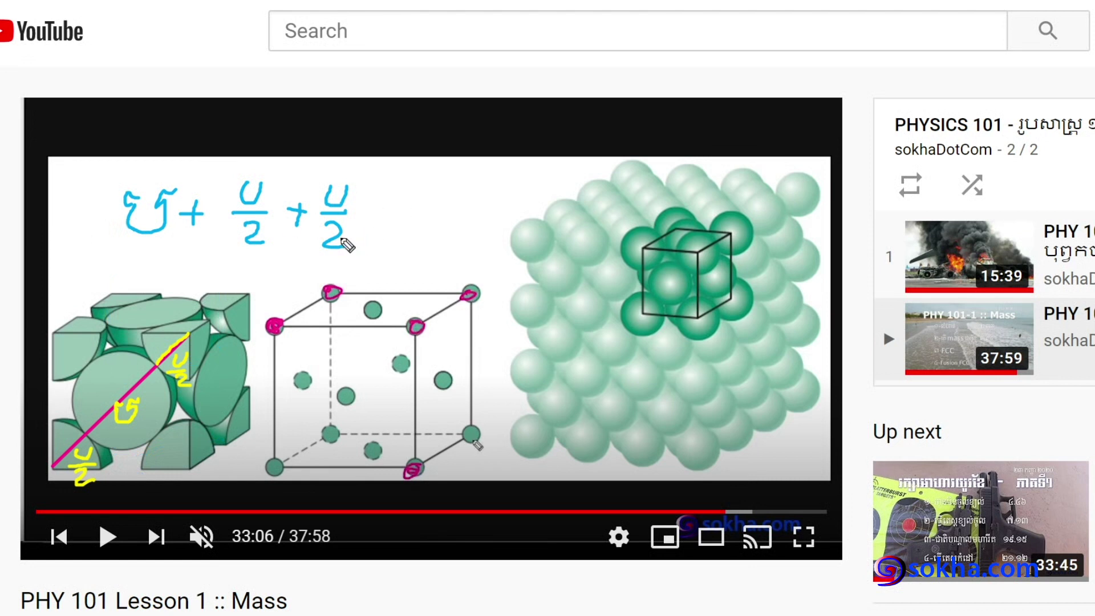
mouse_move(229, 180)
left_mouse_down()
mouse_move(234, 163)
mouse_move(342, 160)
mouse_move(367, 191)
left_mouse_up()
mouse_move(224, 244)
left_mouse_down()
mouse_move(289, 271)
mouse_move(342, 260)
left_mouse_up()
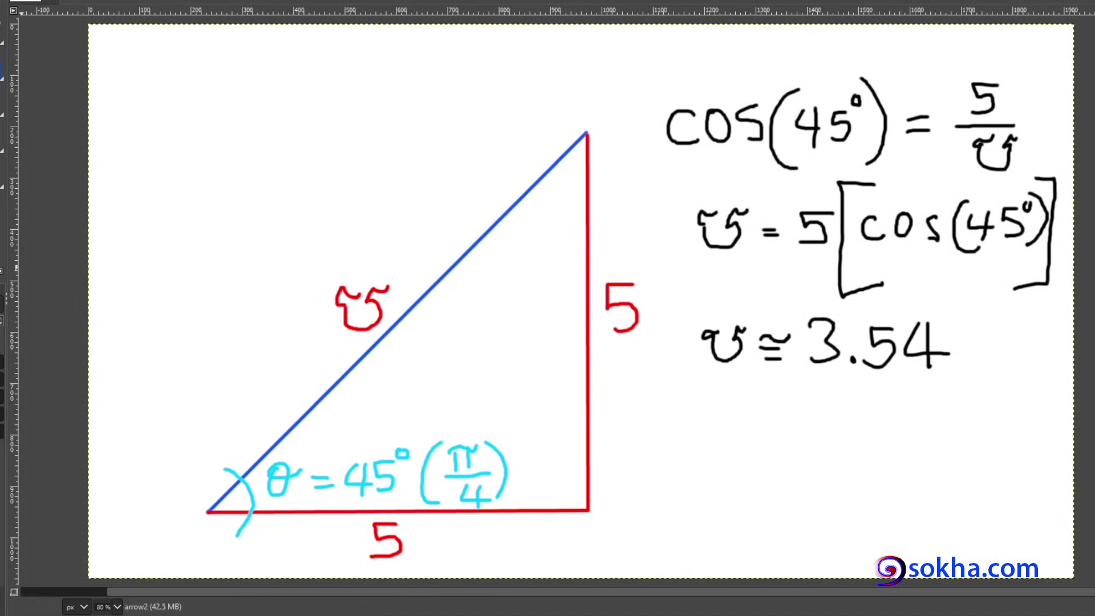
Step: Underline the 3.54 result and write 3.54 in blue above the hypotenuse
left_click_drag(807, 382, 936, 386)
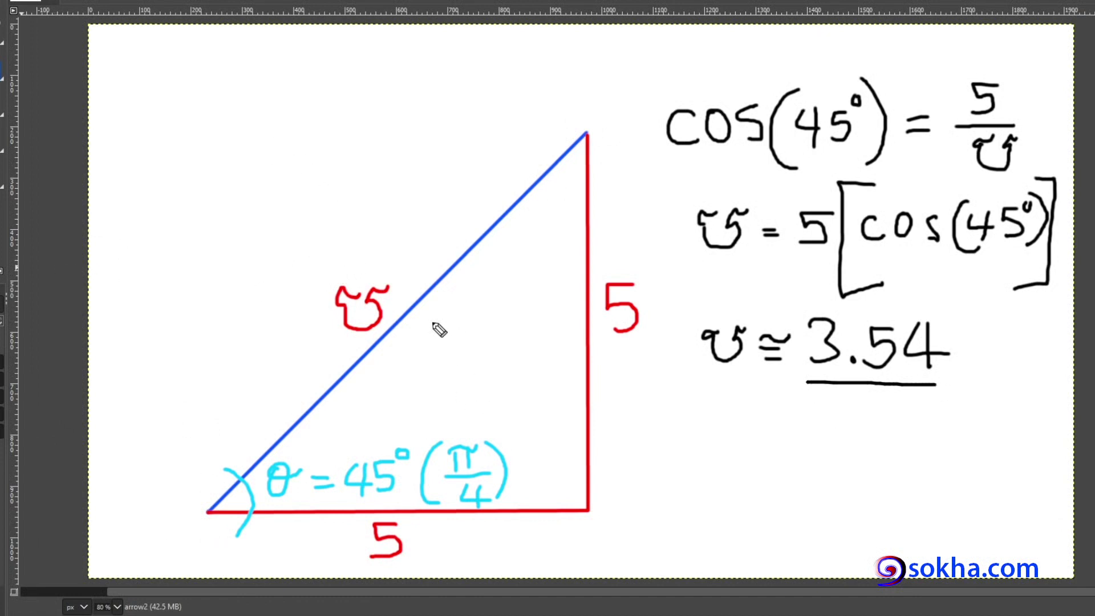
mouse_move(405, 260)
left_mouse_down()
mouse_move(425, 251)
mouse_move(427, 275)
left_mouse_up()
left_click(443, 260)
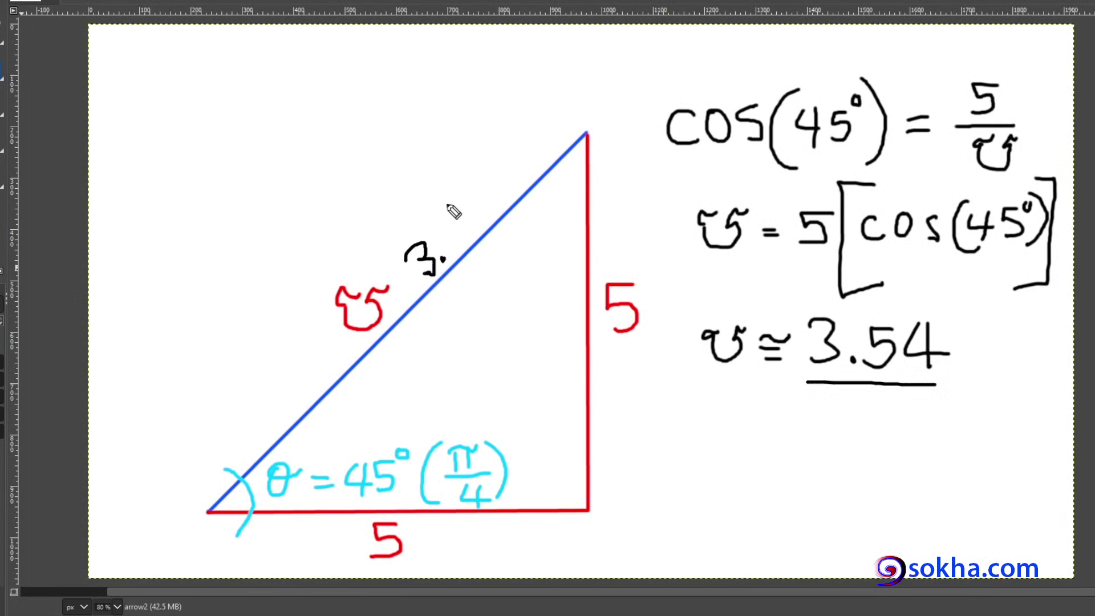
left_click_drag(453, 213, 447, 239)
left_click_drag(469, 184, 485, 224)
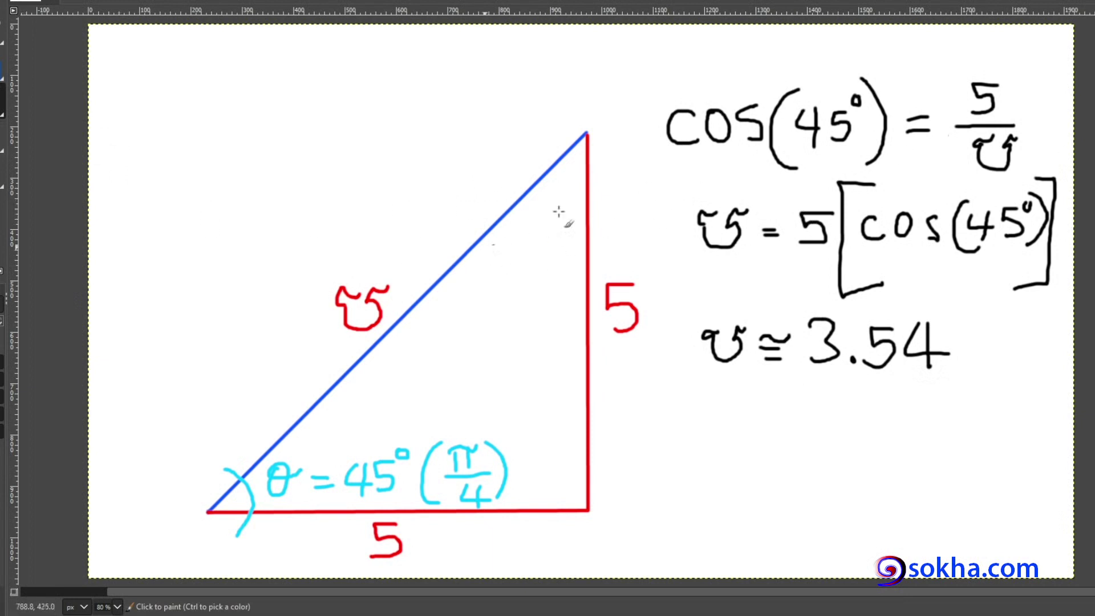
left_click_drag(398, 255, 414, 281)
left_click(432, 262)
mouse_move(429, 228)
left_mouse_down()
mouse_move(442, 240)
mouse_move(431, 252)
mouse_move(454, 221)
mouse_move(486, 216)
mouse_move(484, 228)
left_mouse_up()
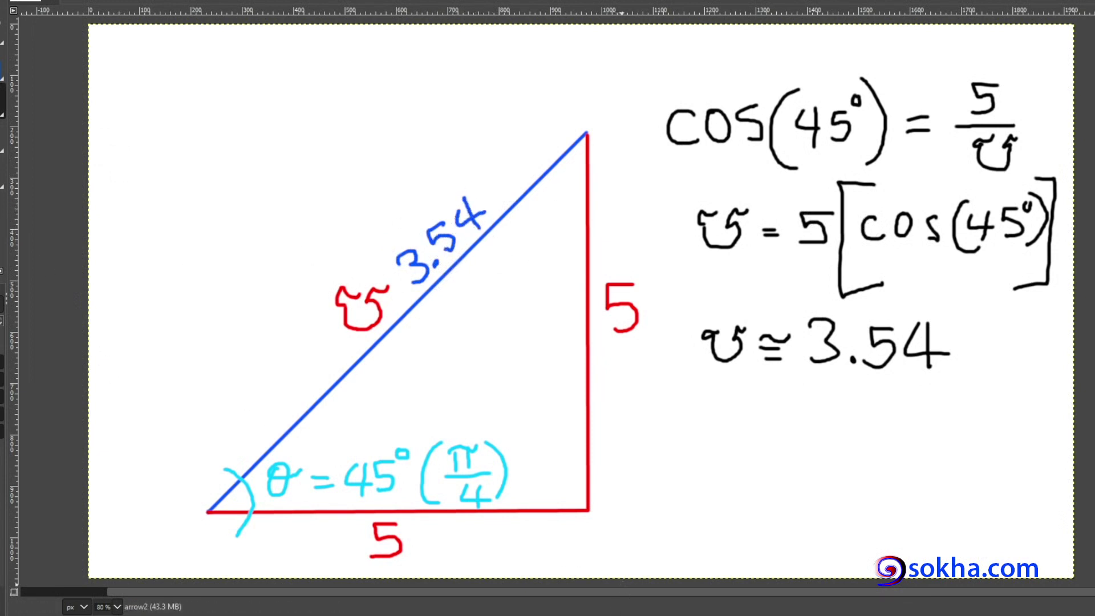
Step: Check the result in Calculator and minimize it, then mark the hypotenuse and label and clear the marks
key("alt+Tab")
left_click_drag(191, 43, 216, 63)
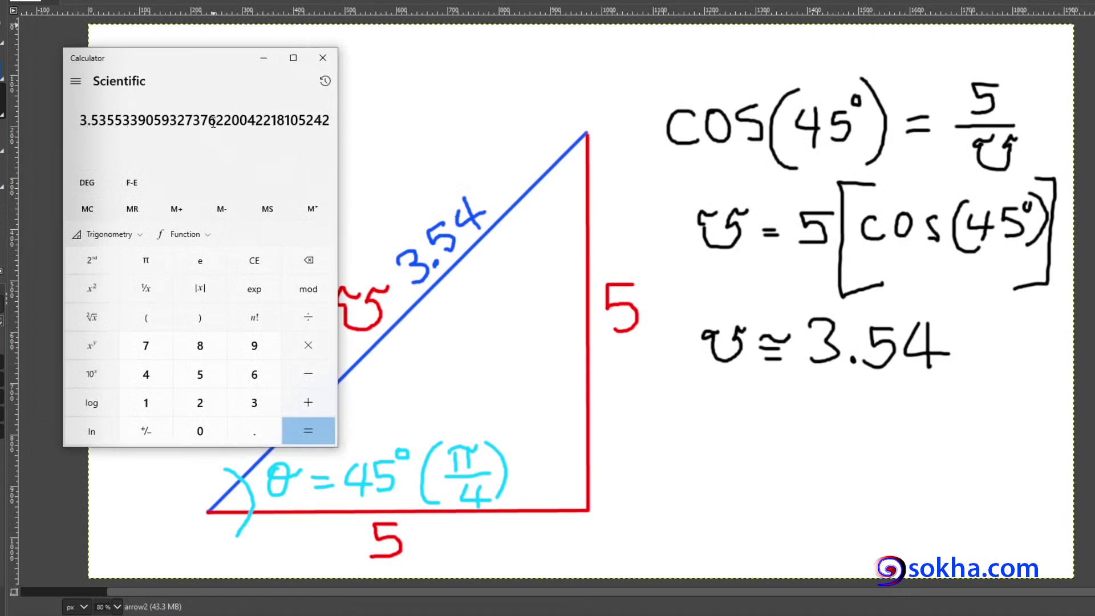
left_click(264, 57)
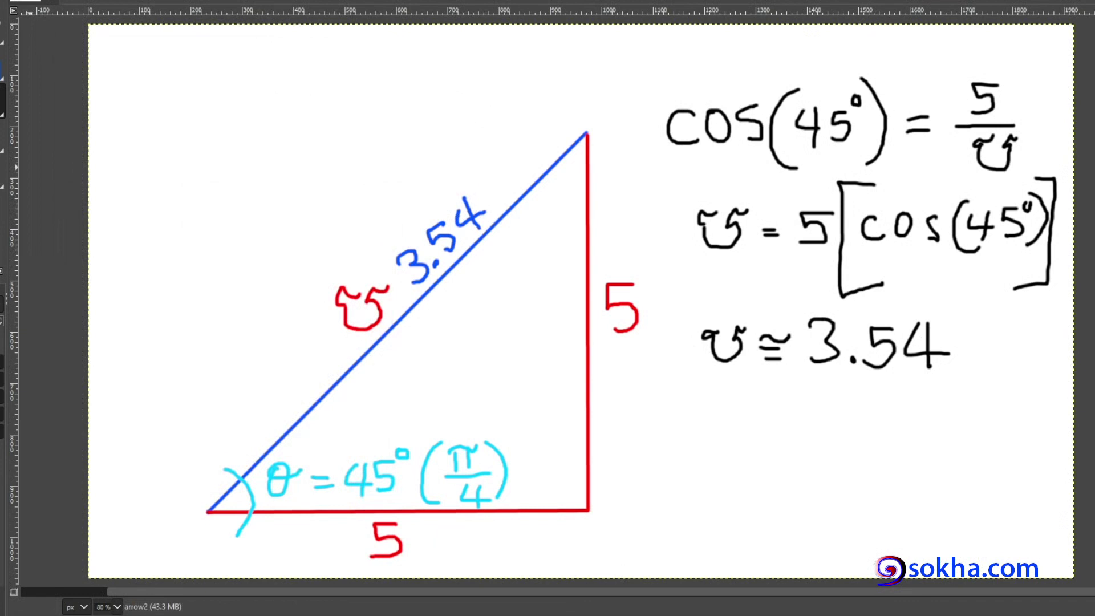
left_click_drag(587, 133, 583, 124)
mouse_move(211, 510)
left_mouse_down()
mouse_move(558, 178)
mouse_move(582, 136)
left_mouse_up()
mouse_move(464, 171)
left_mouse_down()
mouse_move(398, 225)
mouse_move(502, 228)
mouse_move(385, 260)
left_mouse_up()
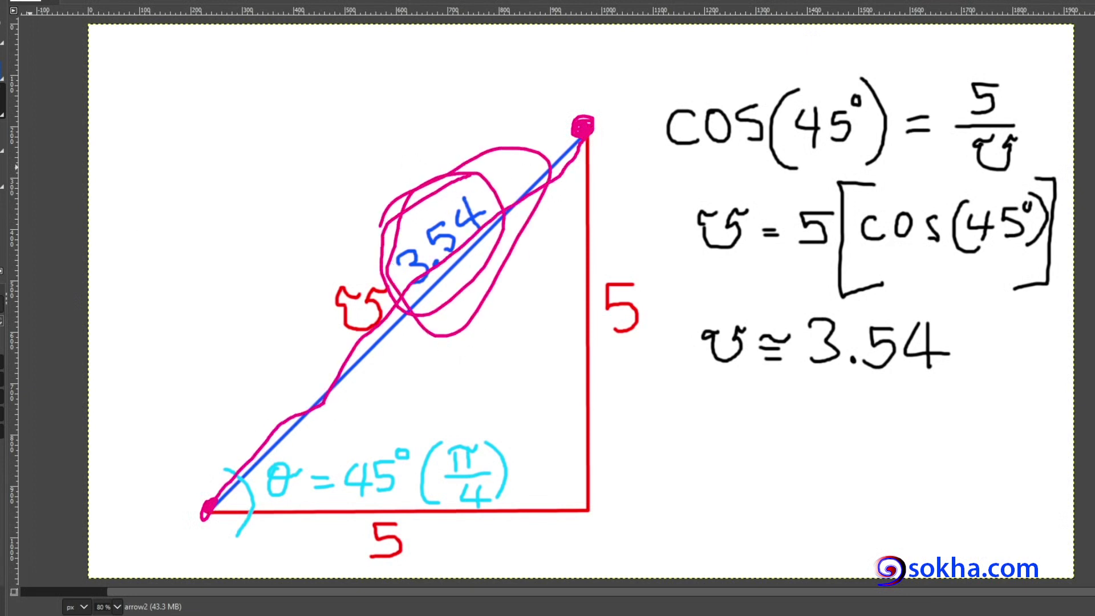
key("Delete")
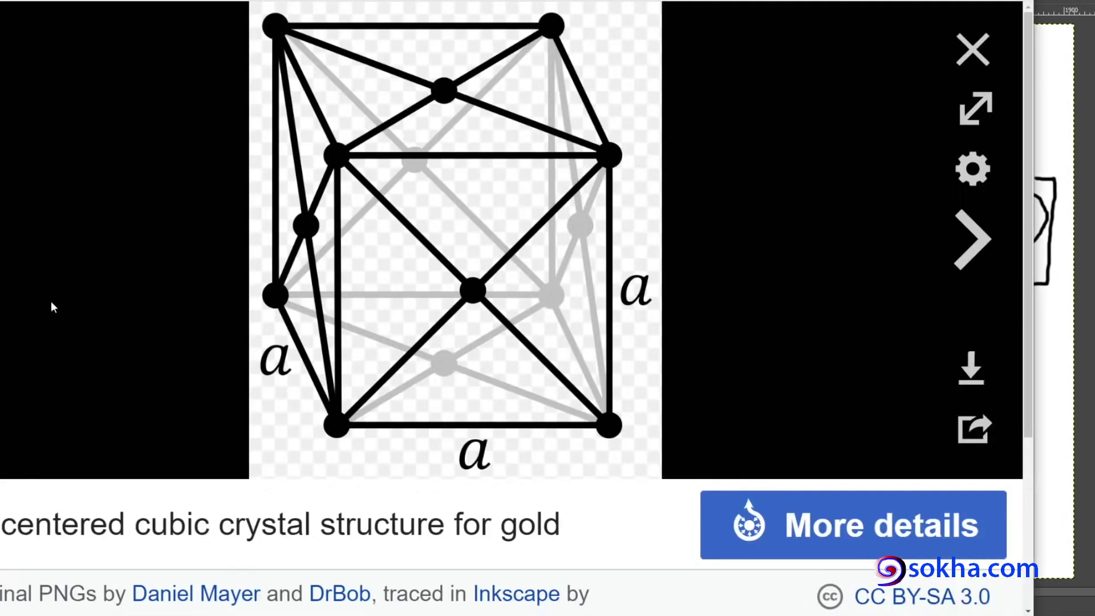
Step: Label the gold cell's diagonal atoms ½, 1, ½, trace the diagonal, and clear the markings
mouse_move(307, 417)
left_mouse_down()
mouse_move(306, 437)
mouse_move(331, 439)
mouse_move(346, 466)
left_mouse_up()
mouse_move(484, 280)
left_mouse_down()
mouse_move(455, 308)
mouse_move(471, 344)
left_mouse_up()
mouse_move(618, 147)
left_mouse_down()
mouse_move(580, 183)
mouse_move(596, 215)
left_mouse_up()
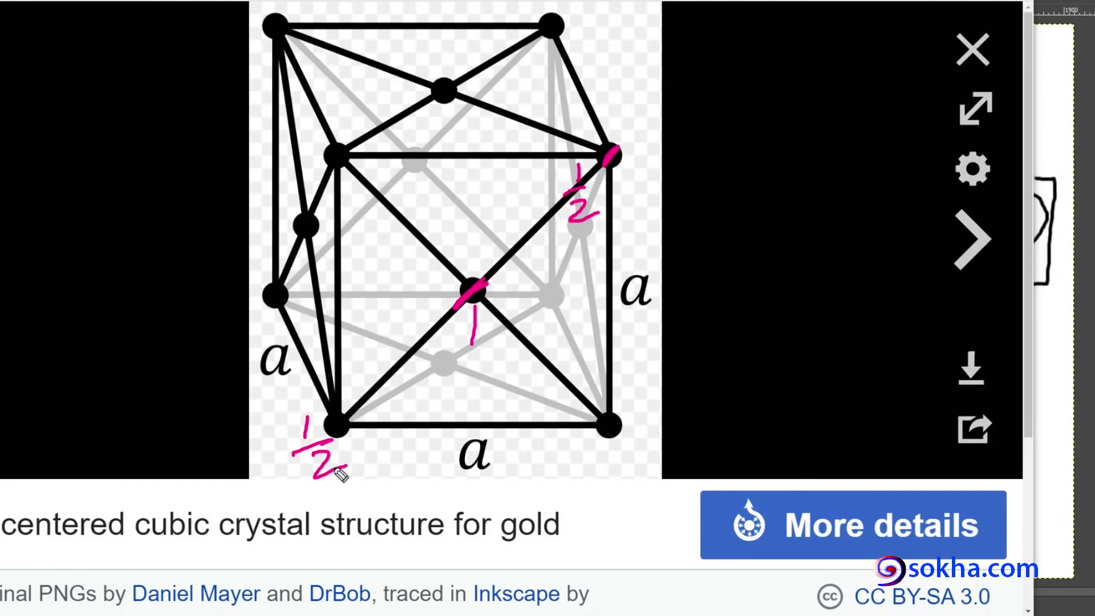
left_click_drag(491, 299, 459, 305)
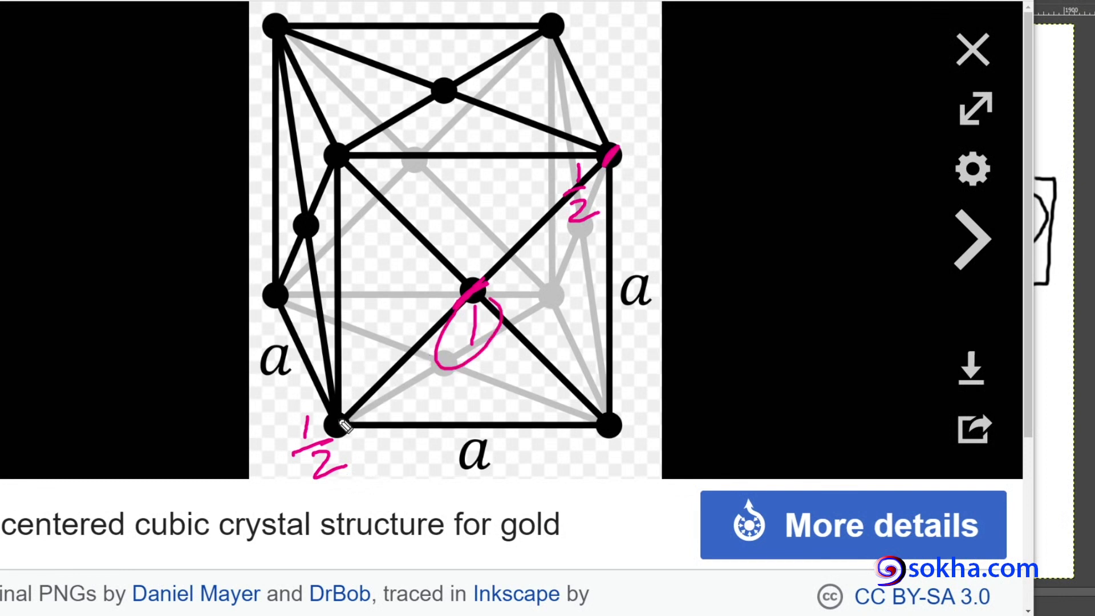
left_click_drag(339, 422, 584, 191)
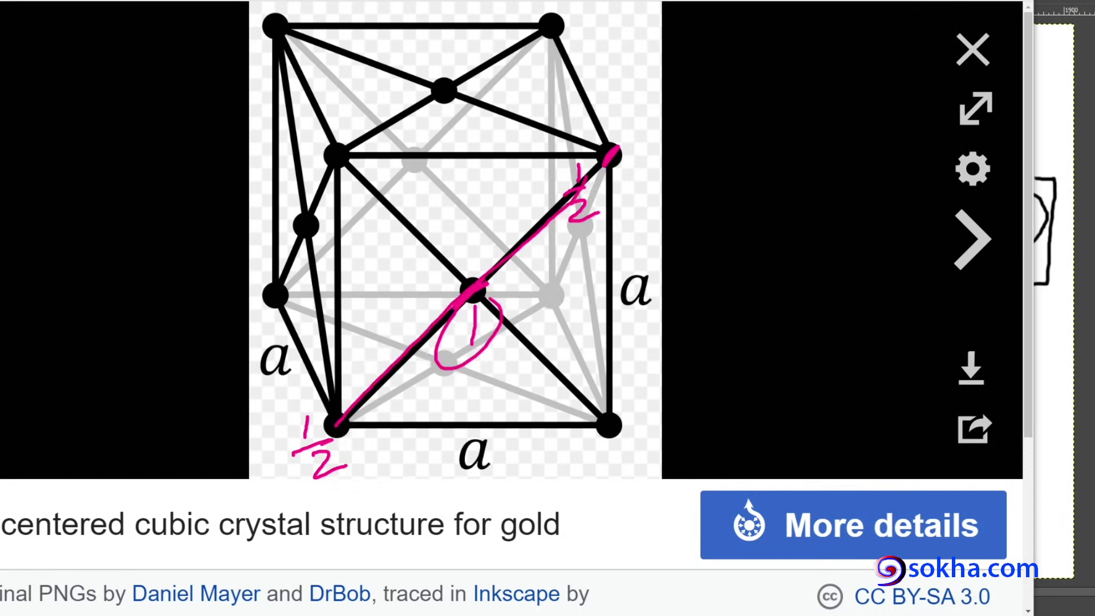
key("Escape")
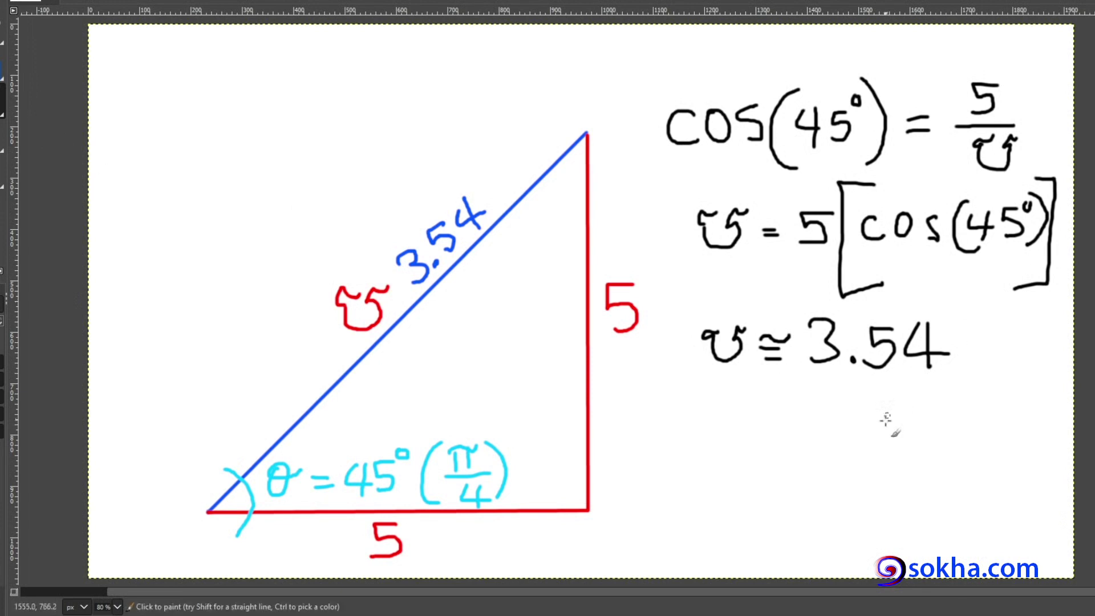
Step: Write 'r/2 =' below the result and link it to 3.54
mouse_move(684, 428)
left_mouse_down()
mouse_move(684, 443)
mouse_move(729, 425)
mouse_move(678, 433)
left_mouse_up()
mouse_move(670, 474)
left_mouse_down()
mouse_move(733, 474)
mouse_move(693, 517)
mouse_move(723, 516)
left_mouse_up()
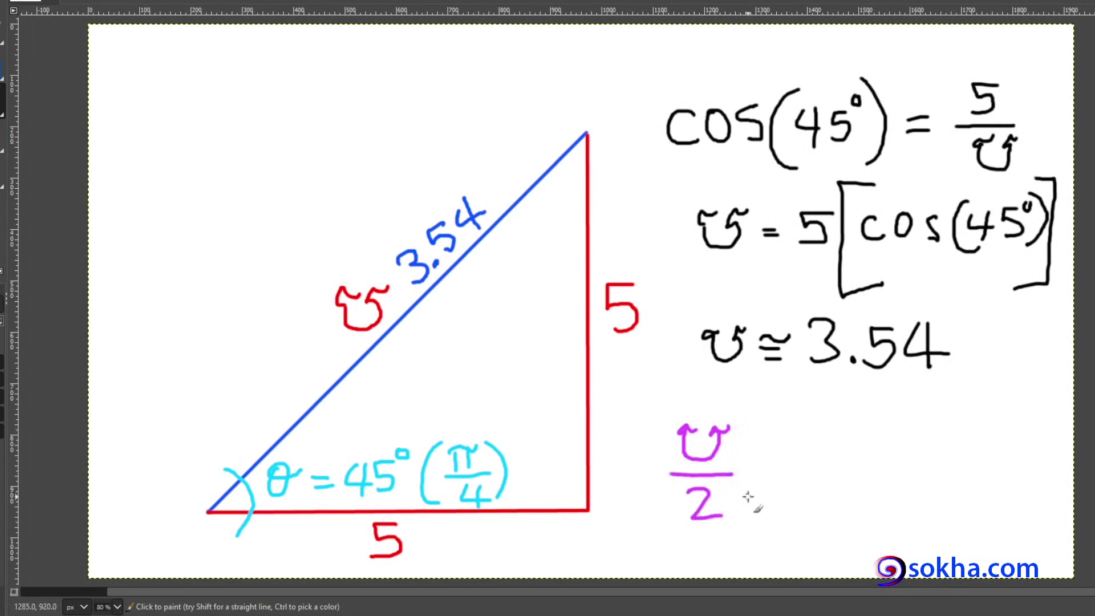
mouse_move(764, 463)
left_mouse_down()
mouse_move(790, 461)
mouse_move(798, 473)
left_mouse_up()
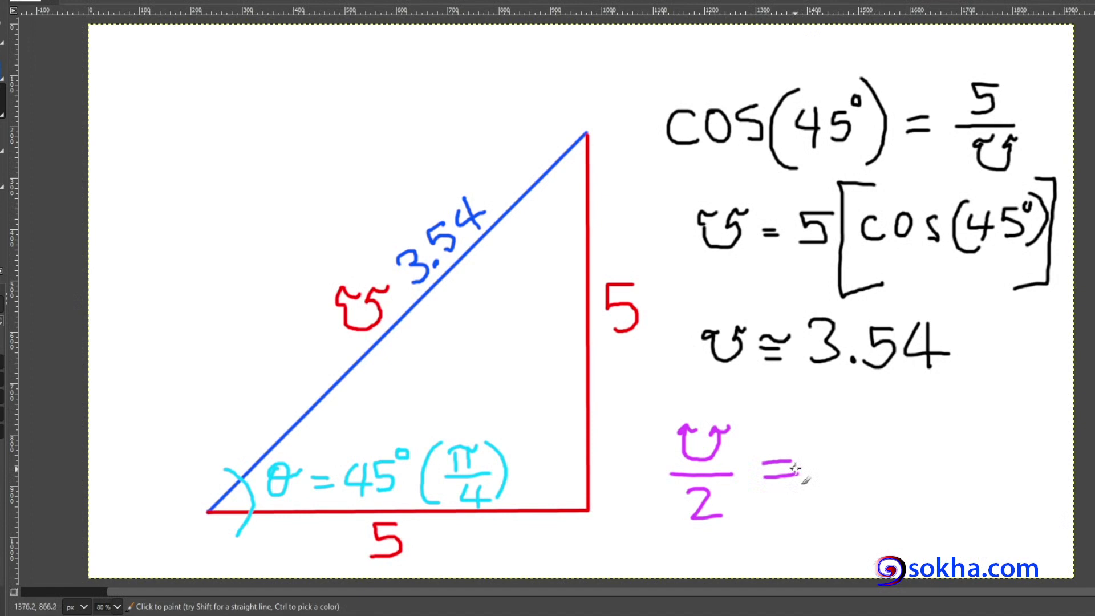
mouse_move(810, 374)
left_mouse_down()
mouse_move(835, 387)
mouse_move(921, 372)
left_mouse_up()
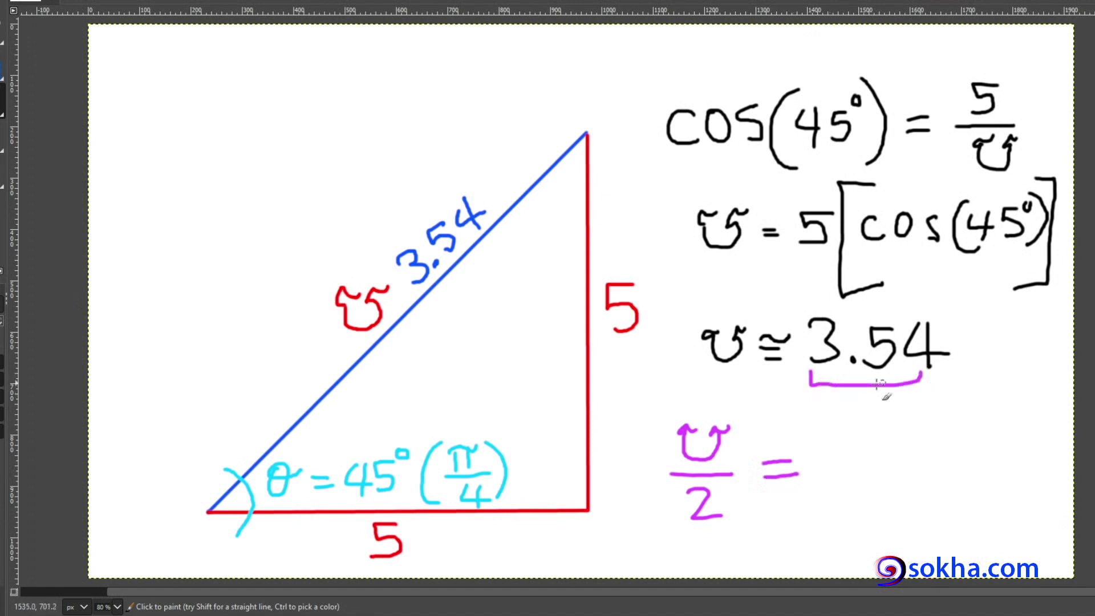
mouse_move(831, 386)
left_mouse_down()
mouse_move(703, 409)
mouse_move(729, 403)
left_mouse_up()
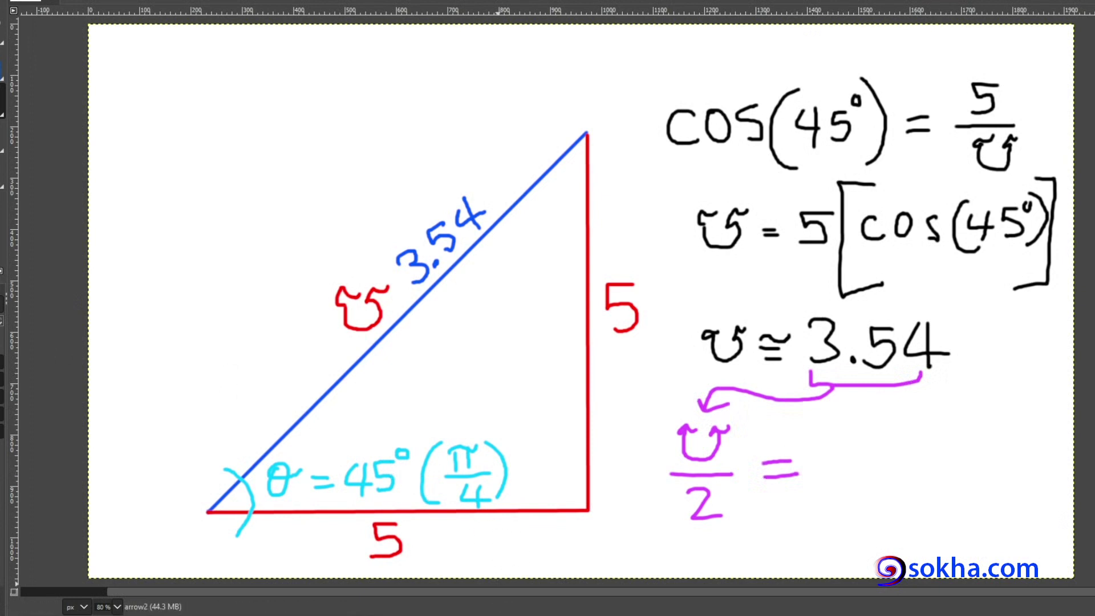
Step: Divide 3.5355… by 2 in Calculator, store the 1.7677 result, and copy it
key("alt+Tab")
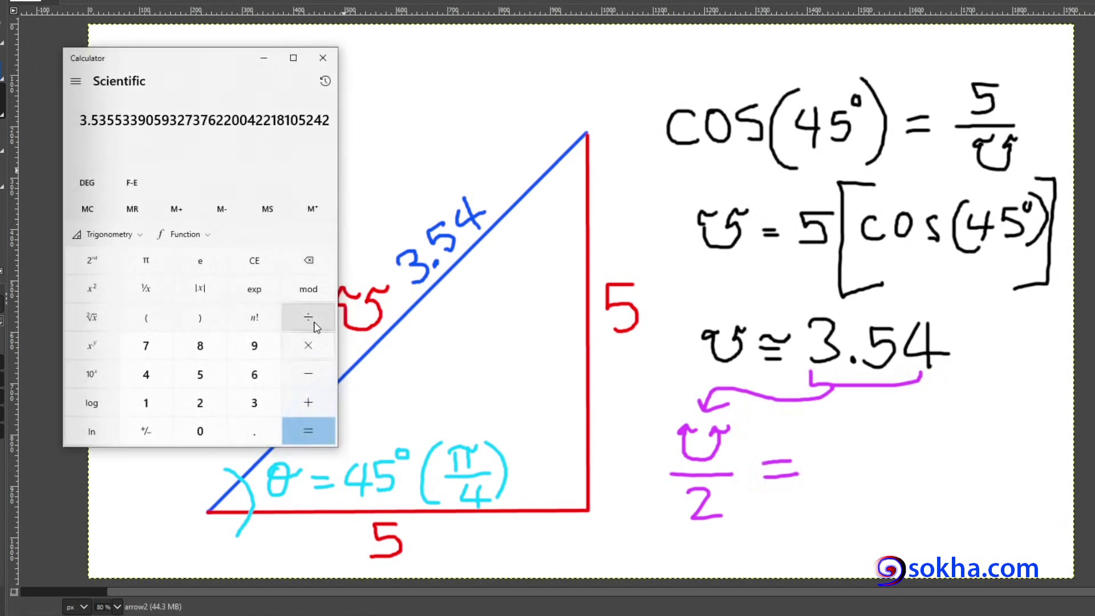
left_click(308, 318)
left_click(206, 408)
left_click(308, 431)
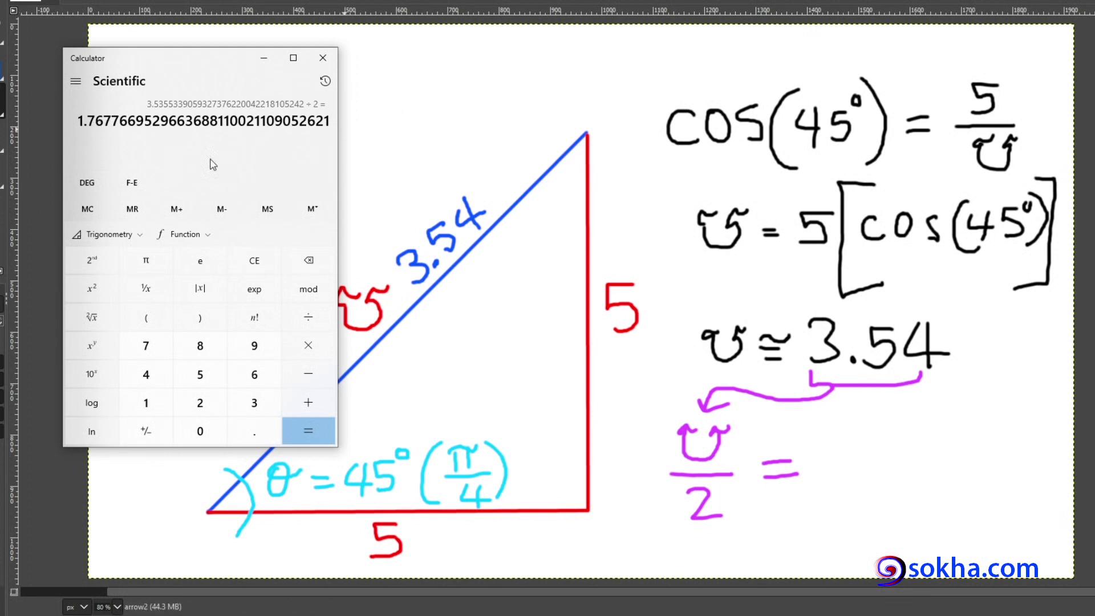
left_click(88, 208)
left_click(281, 218)
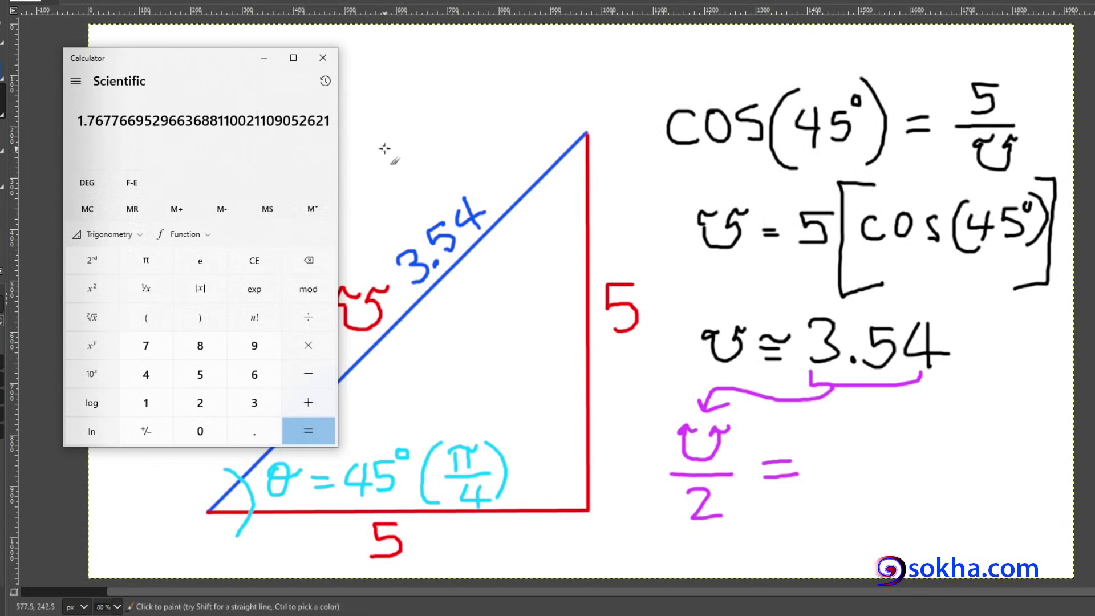
right_click(277, 124)
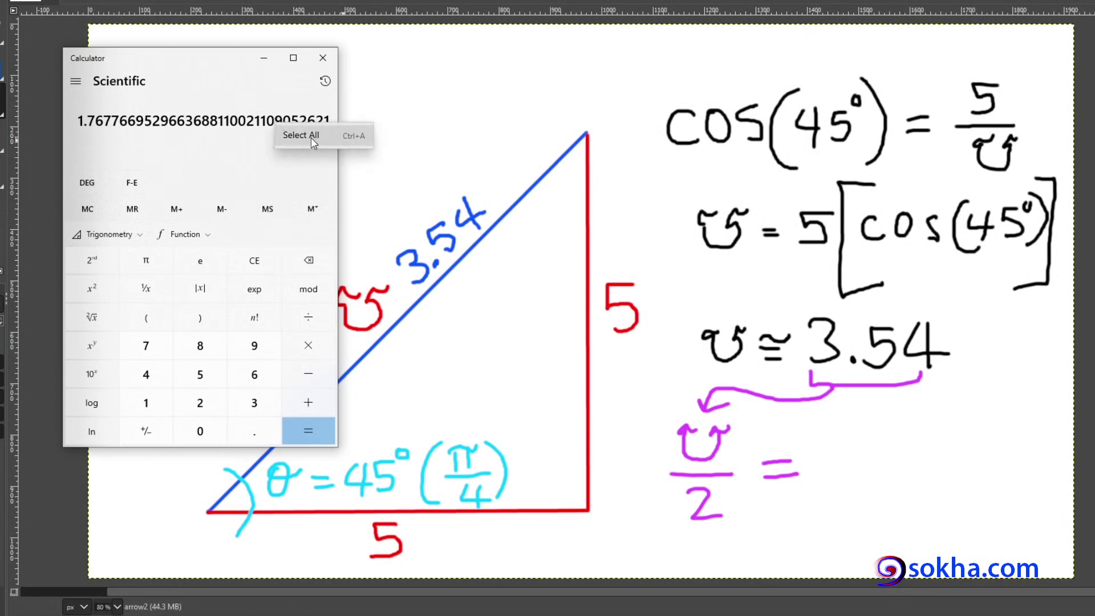
left_click(313, 139)
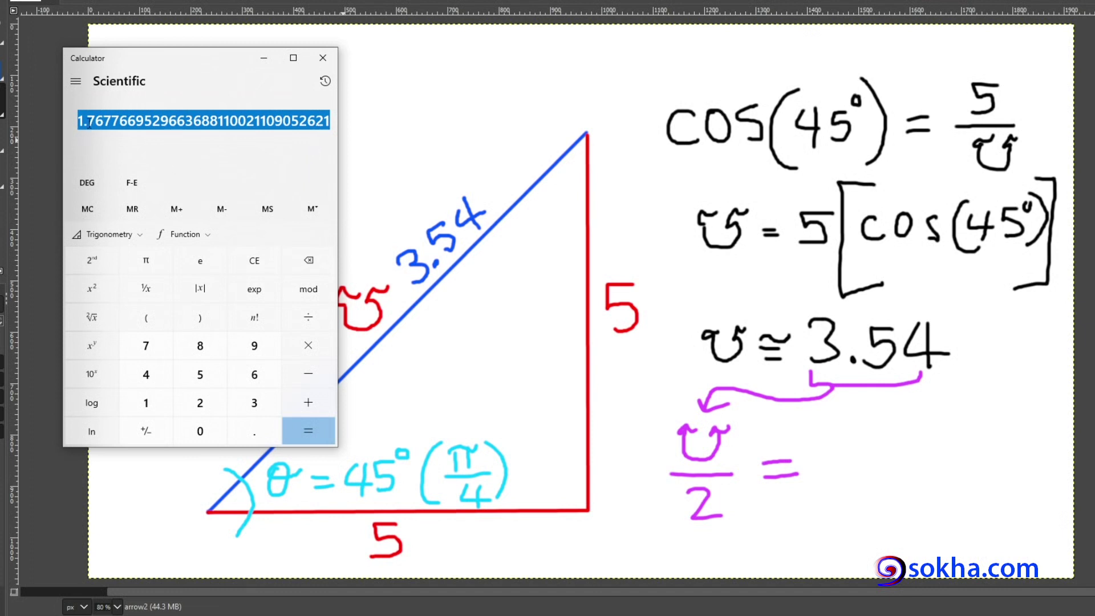
left_click(378, 220)
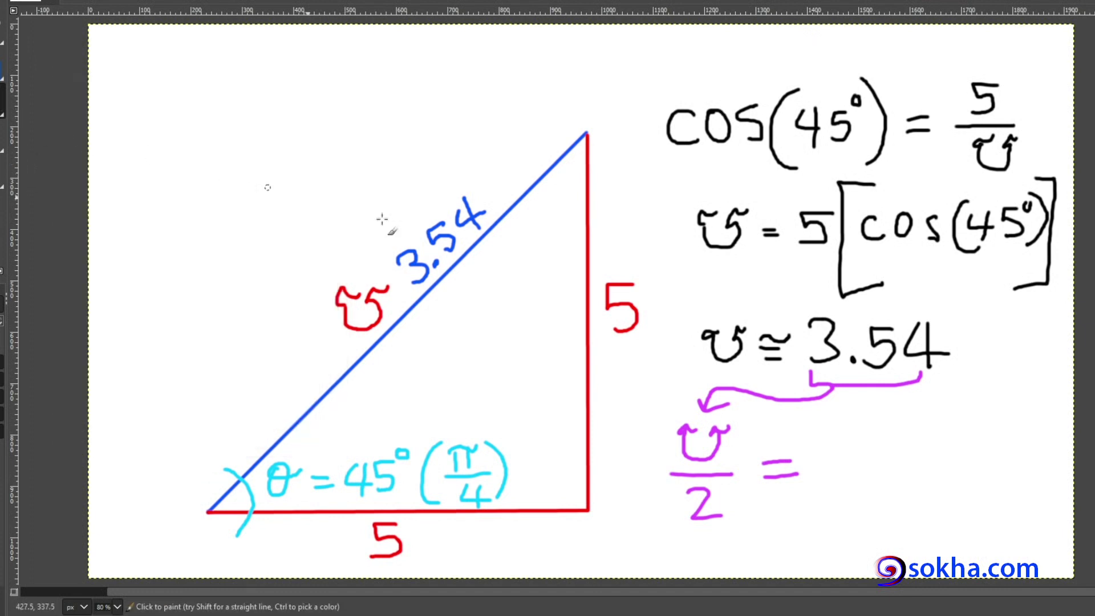
Step: Write '≅ 1.77' after r/2, undo the extra underline, and minimize Calculator
left_click_drag(830, 442, 830, 489)
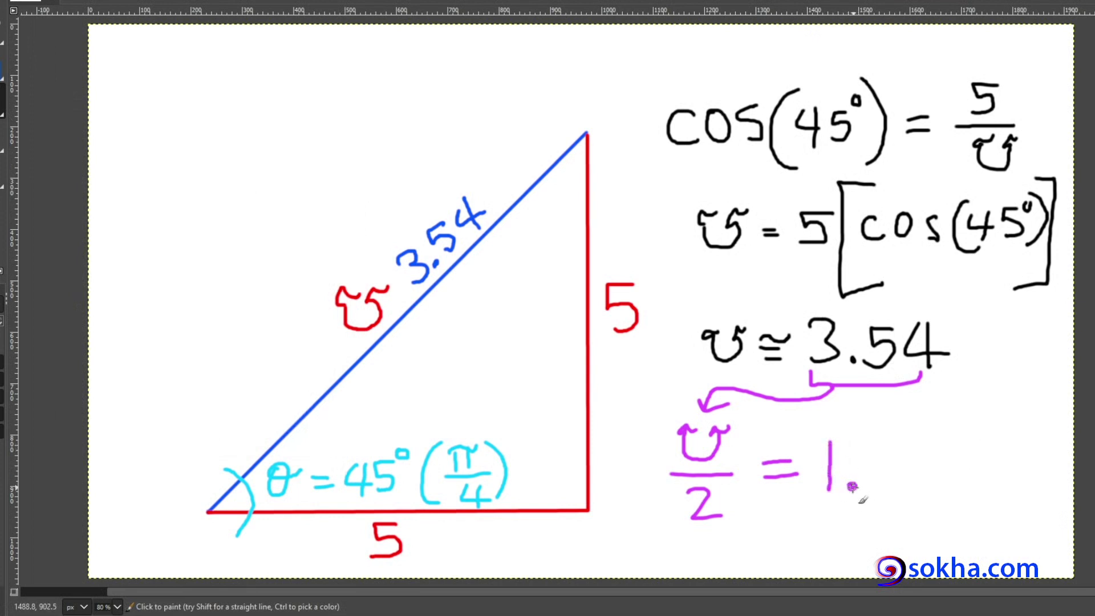
left_click_drag(860, 441, 901, 490)
left_click_drag(922, 439, 937, 483)
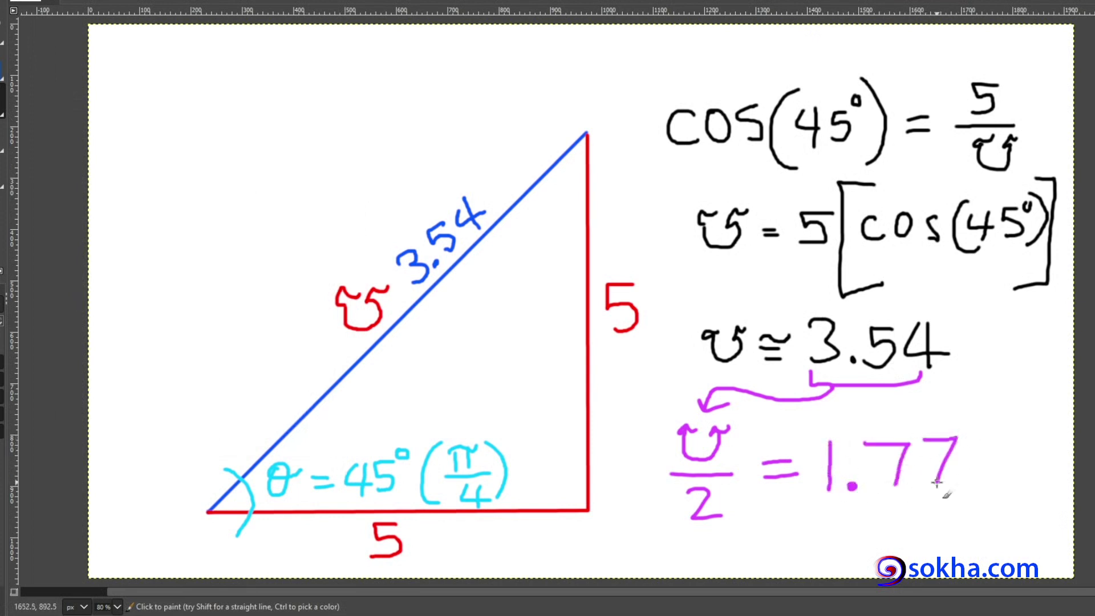
left_click_drag(763, 452, 797, 446)
left_click(513, 613)
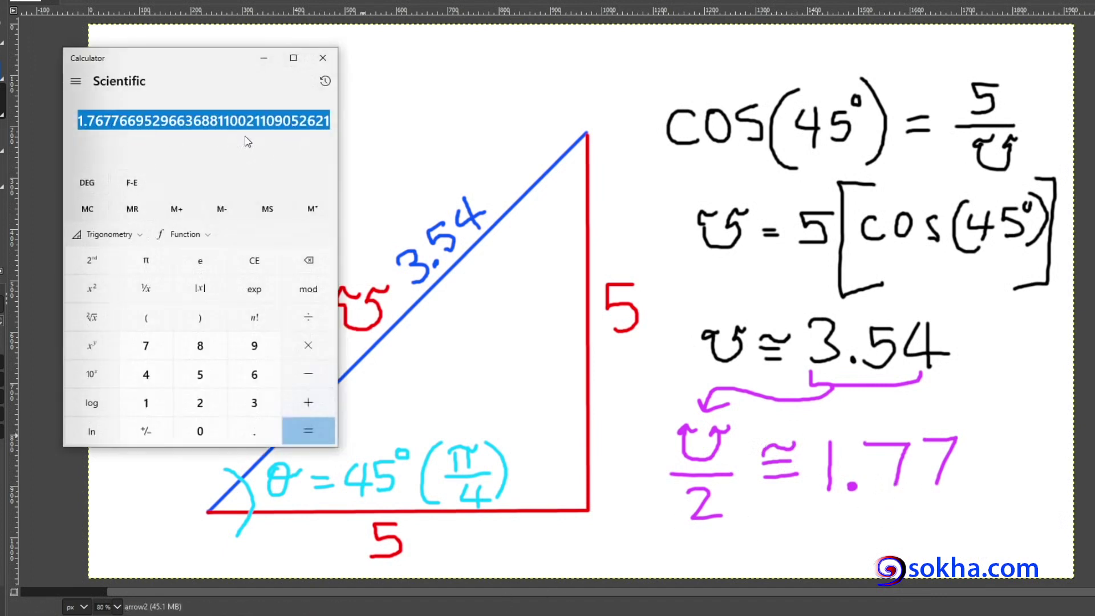
mouse_move(873, 502)
left_mouse_down()
mouse_move(822, 508)
mouse_move(912, 531)
mouse_move(944, 517)
left_mouse_up()
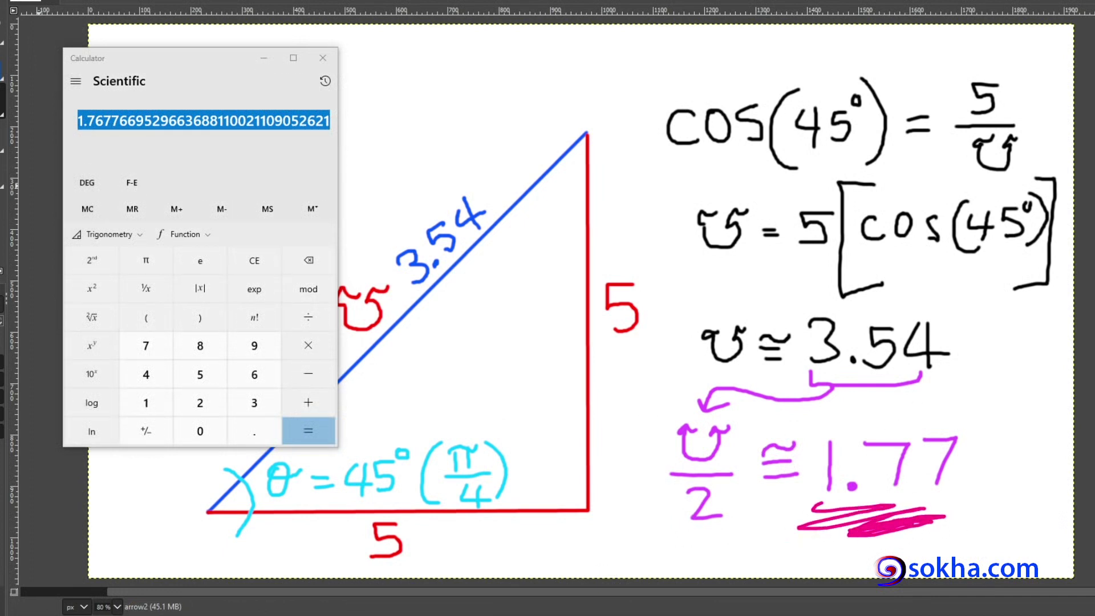
key("ctrl+z")
left_click(263, 58)
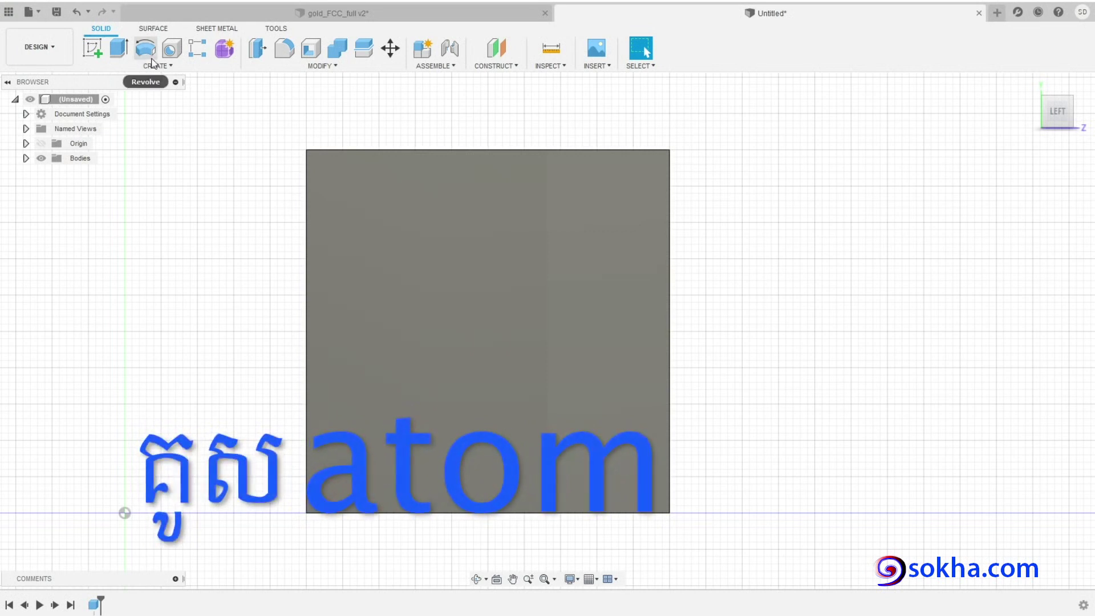
Step: Create a new 1.7677 cm diameter sphere body on the YZ plane, right of the cube
left_click(164, 65)
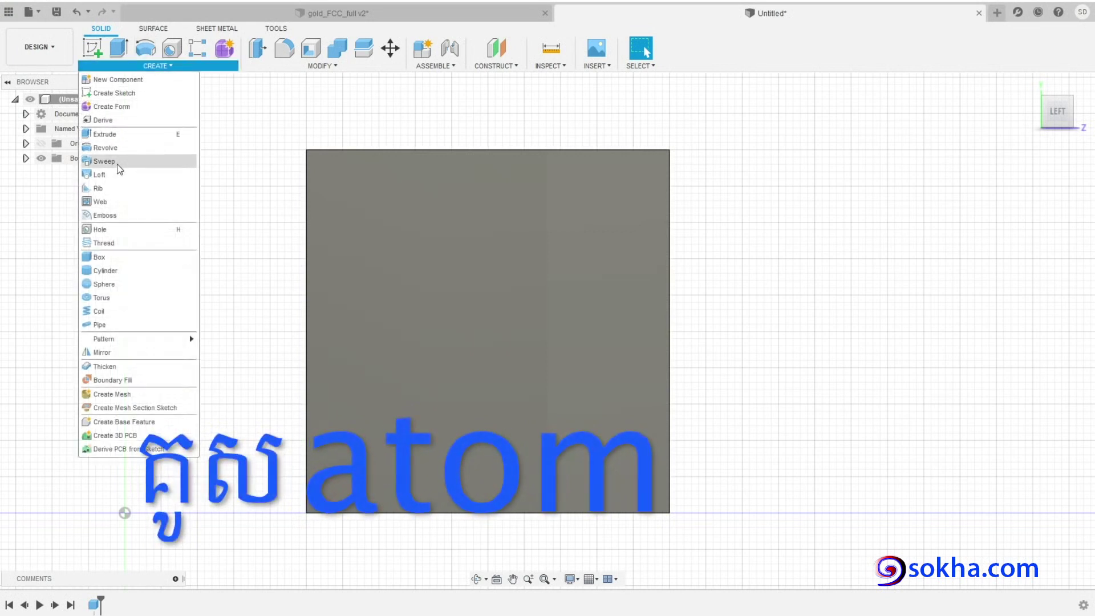
mouse_move(104, 284)
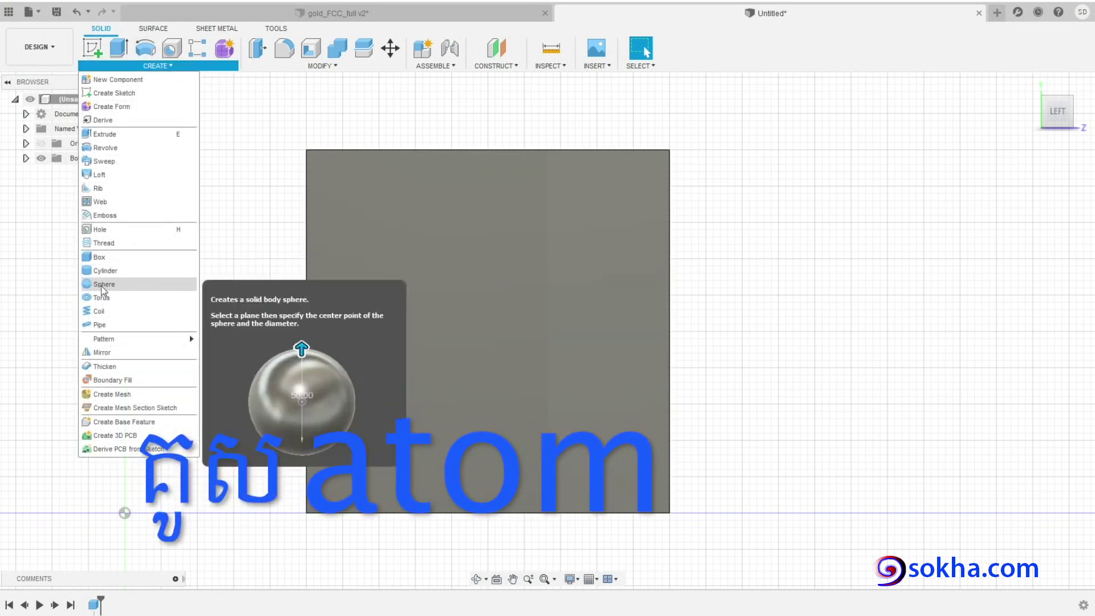
left_click(122, 288)
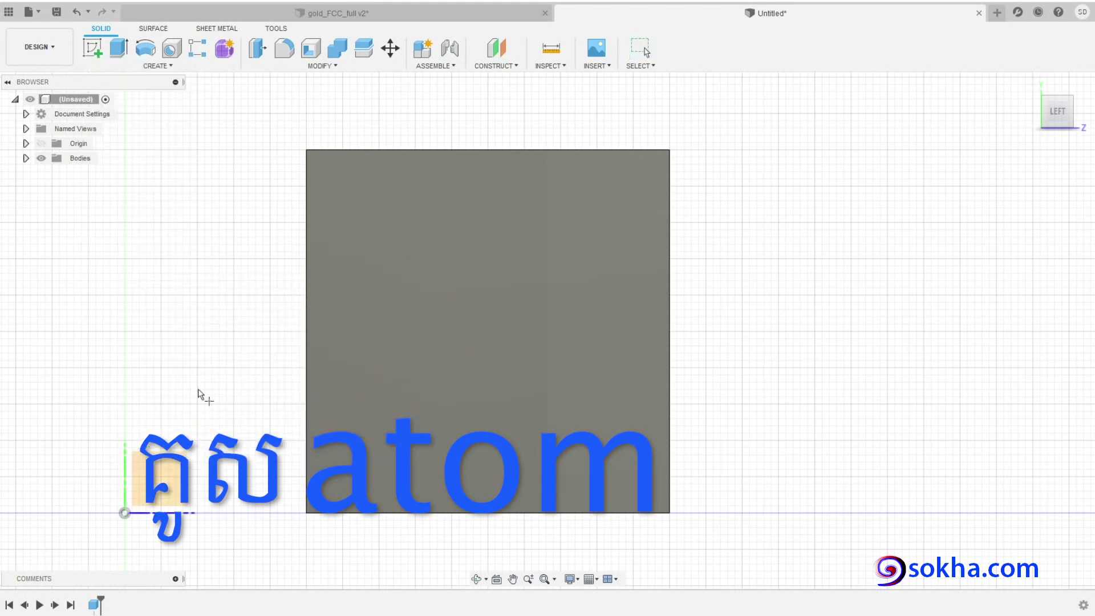
left_click(169, 489)
left_click(182, 454)
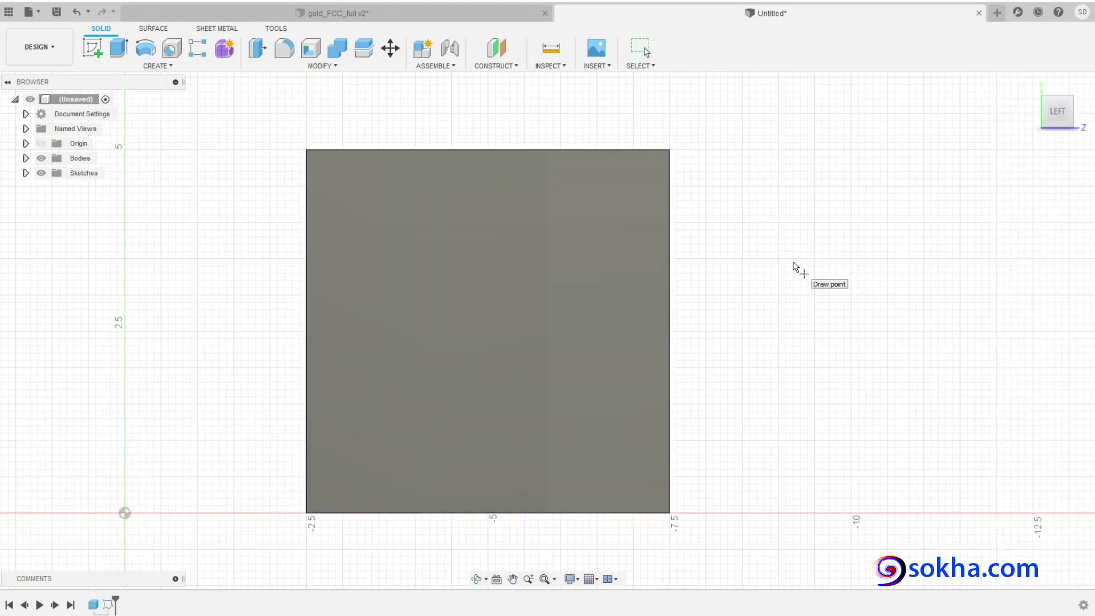
left_click(821, 267)
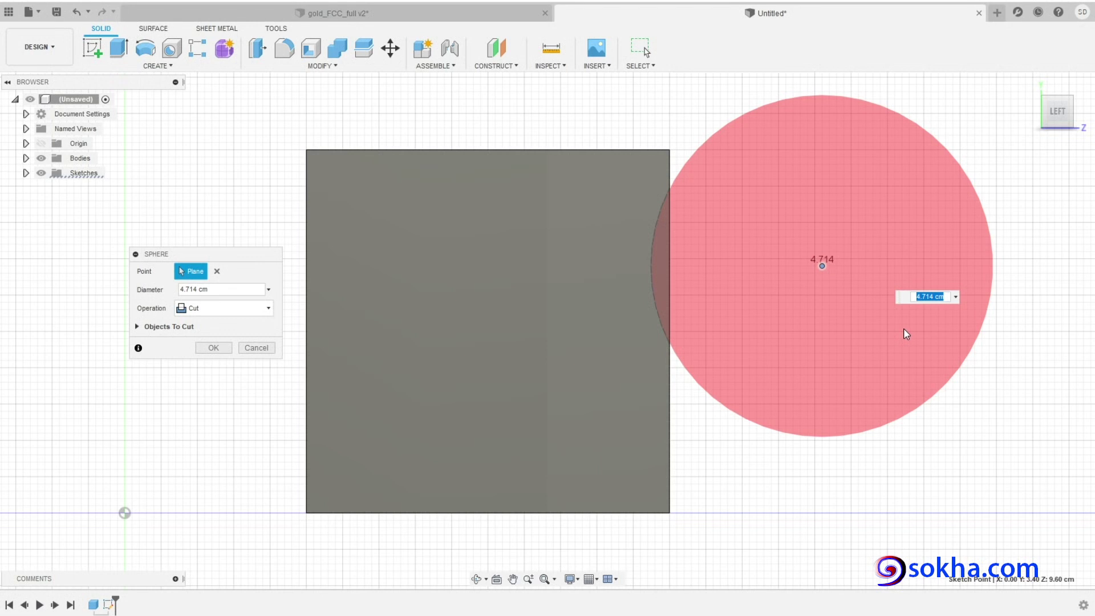
key("ctrl+v")
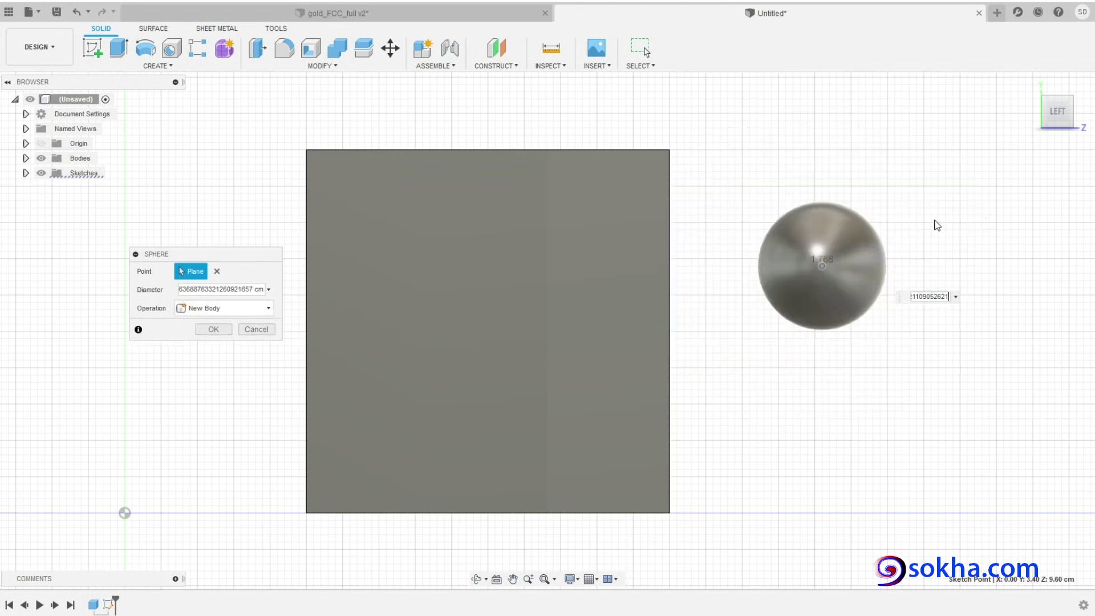
key("Return")
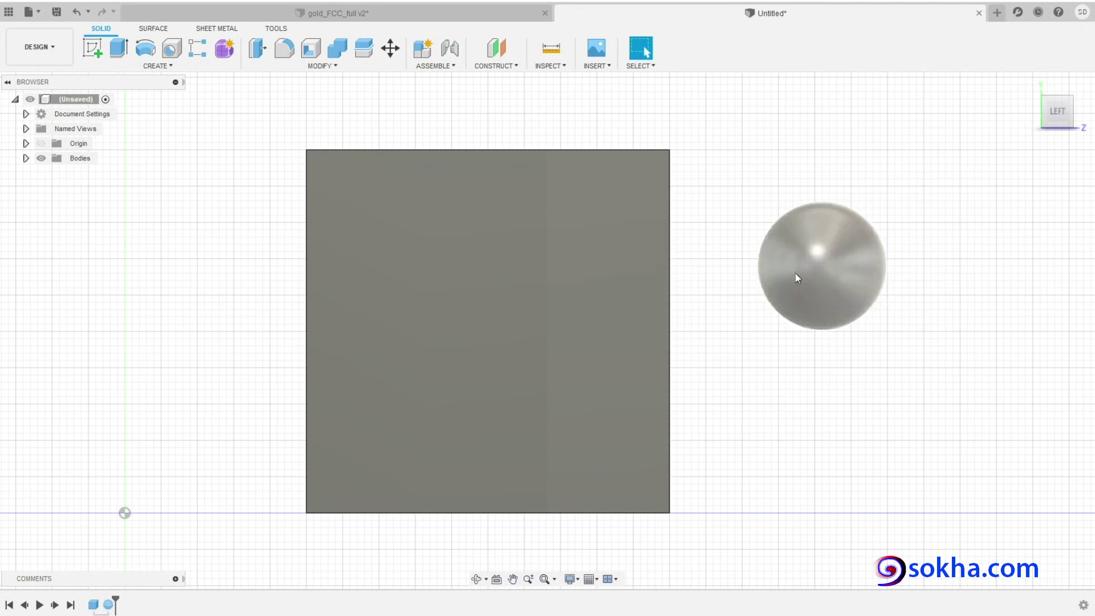
Step: Annotate the sphere's 1.77 diameter and briefly show the calculator's 1.7677 result
left_click_drag(764, 290, 877, 255)
left_click_drag(766, 283, 771, 293)
mouse_move(793, 240)
left_mouse_down()
mouse_move(797, 265)
mouse_move(851, 245)
left_mouse_up()
left_click(808, 258)
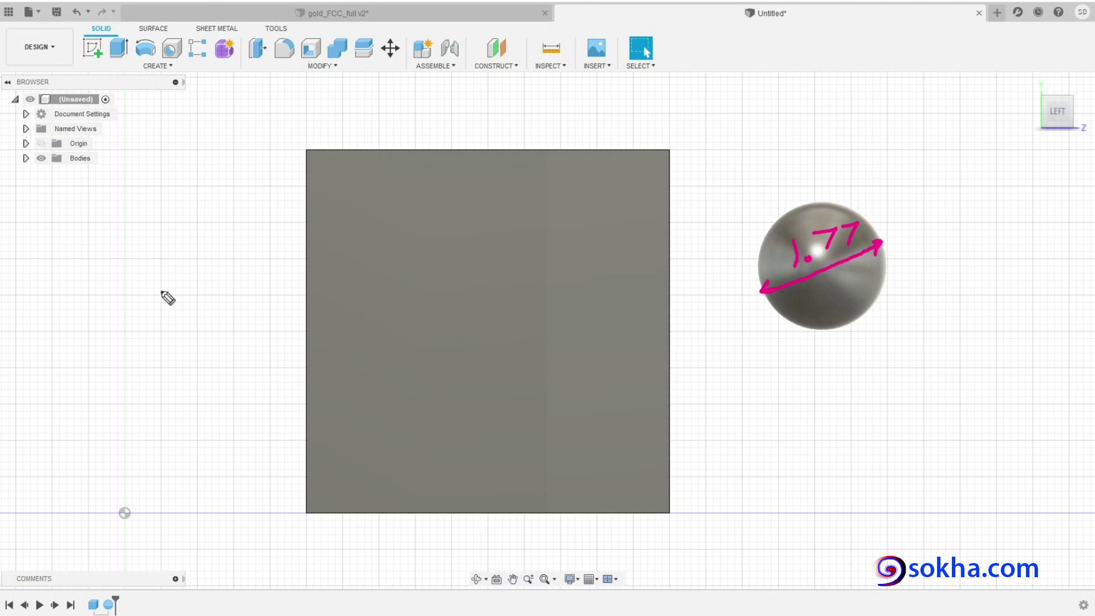
key("Escape")
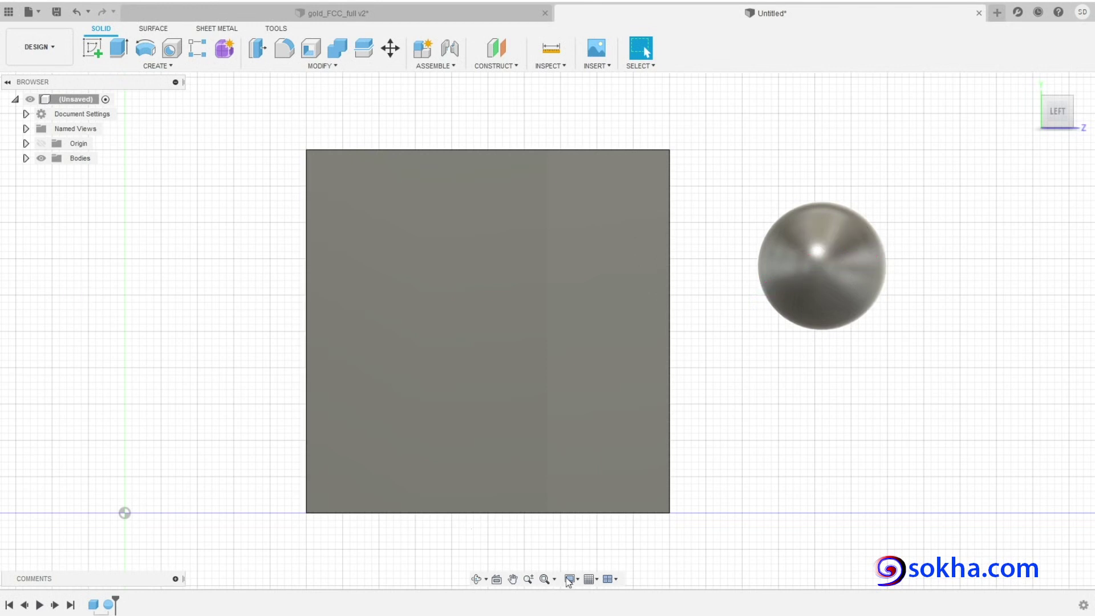
key("alt+Tab")
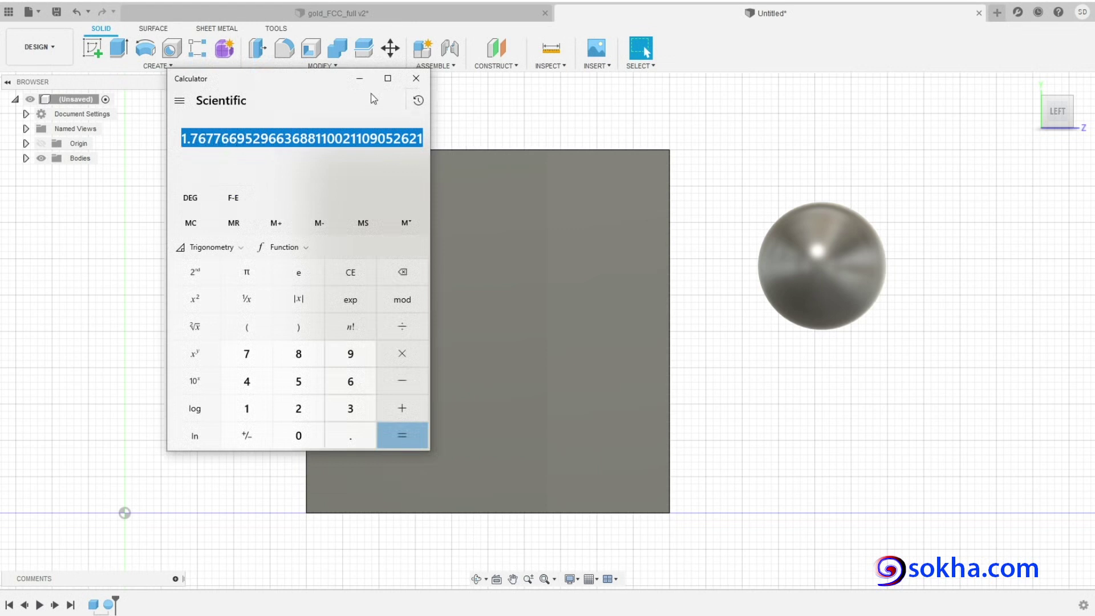
key("alt+Tab")
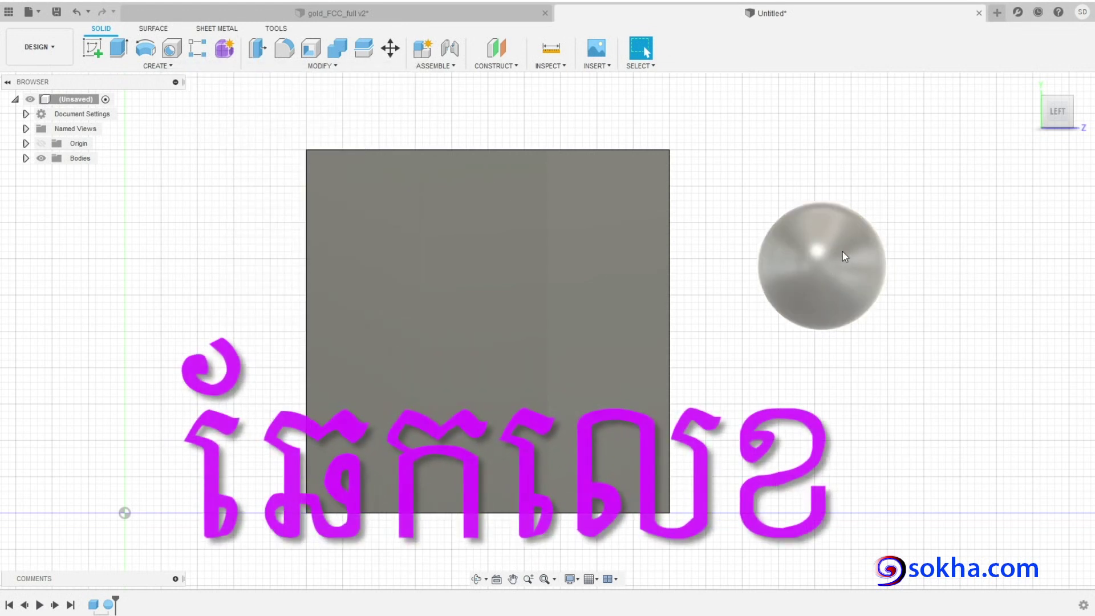
Step: Check the sphere's Properties, dismiss them, and reopen the sphere with Edit Feature
left_click(810, 236)
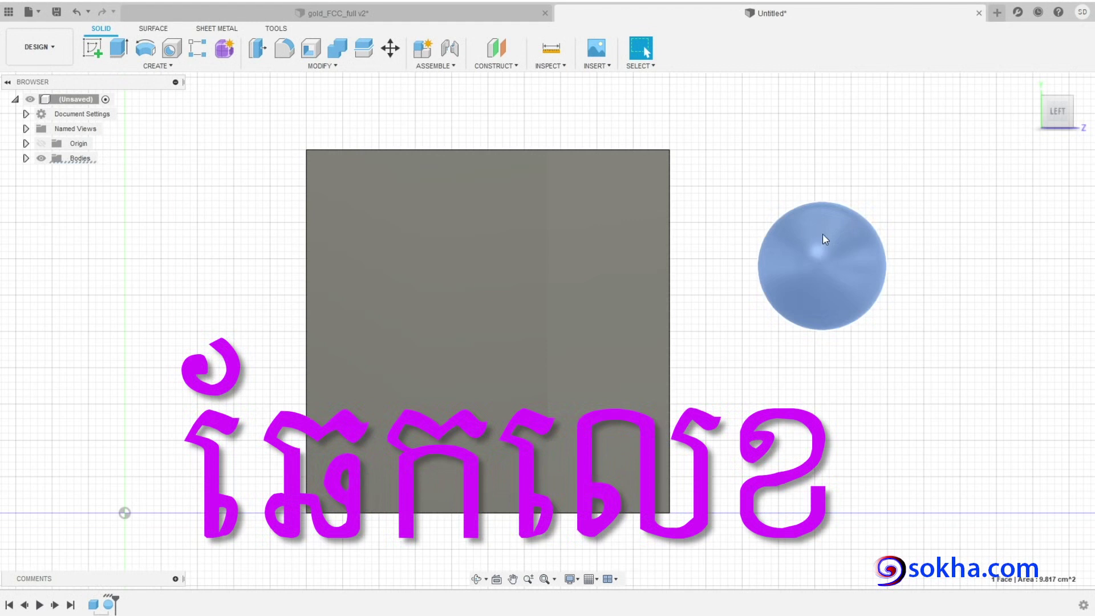
right_click(820, 232)
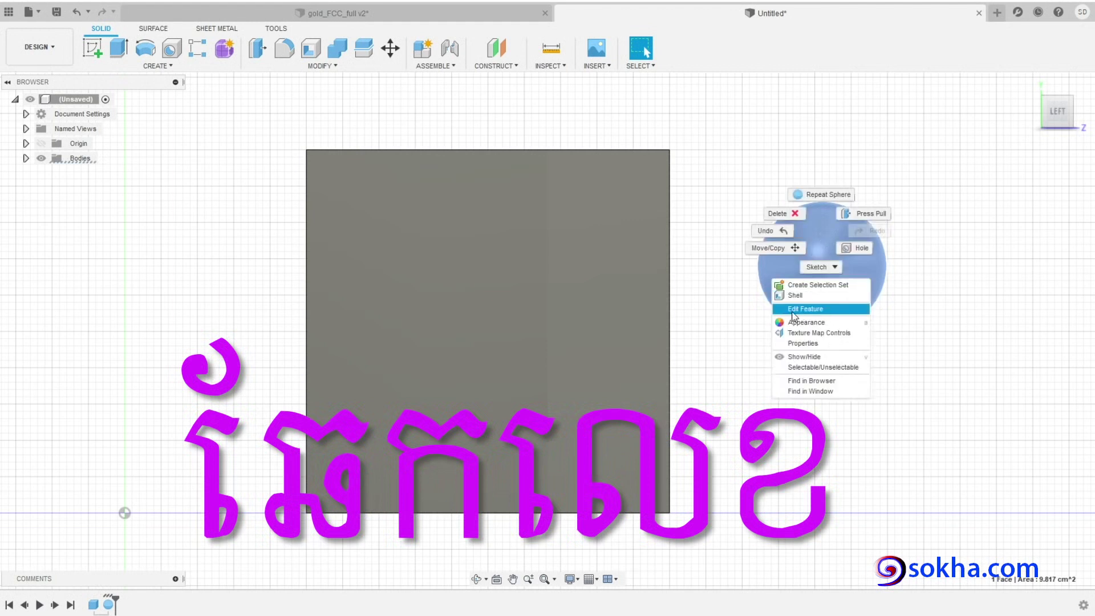
left_click(798, 345)
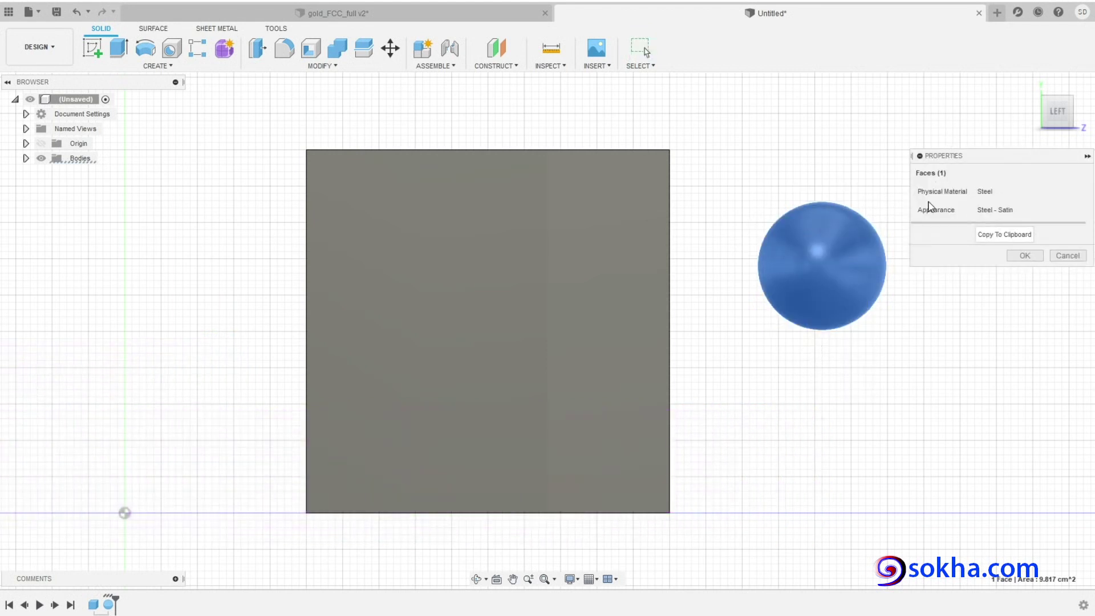
left_click(1068, 256)
right_click(813, 247)
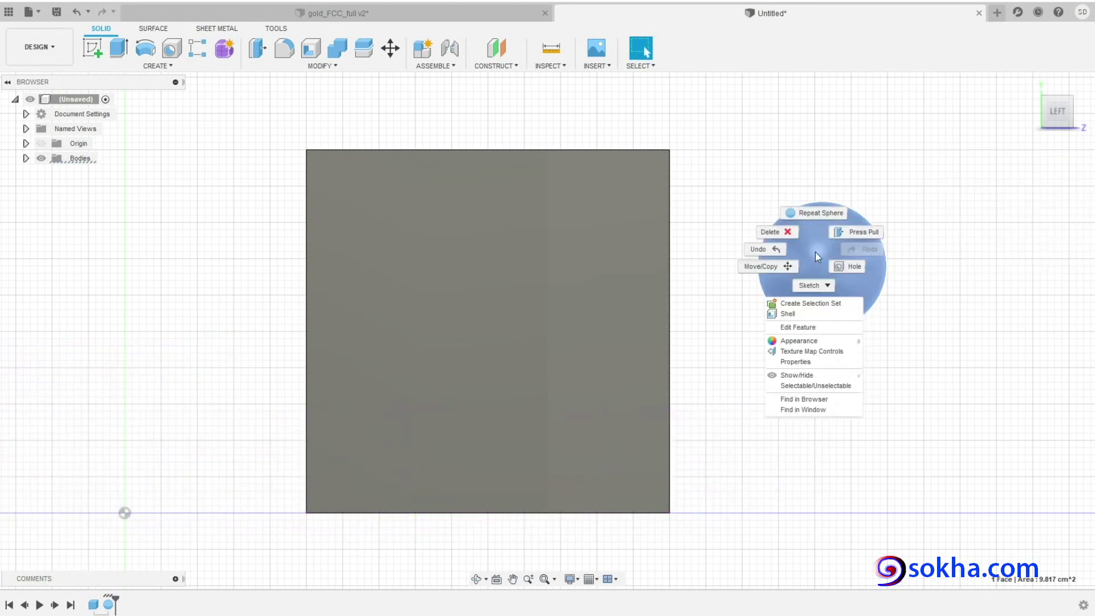
left_click(801, 328)
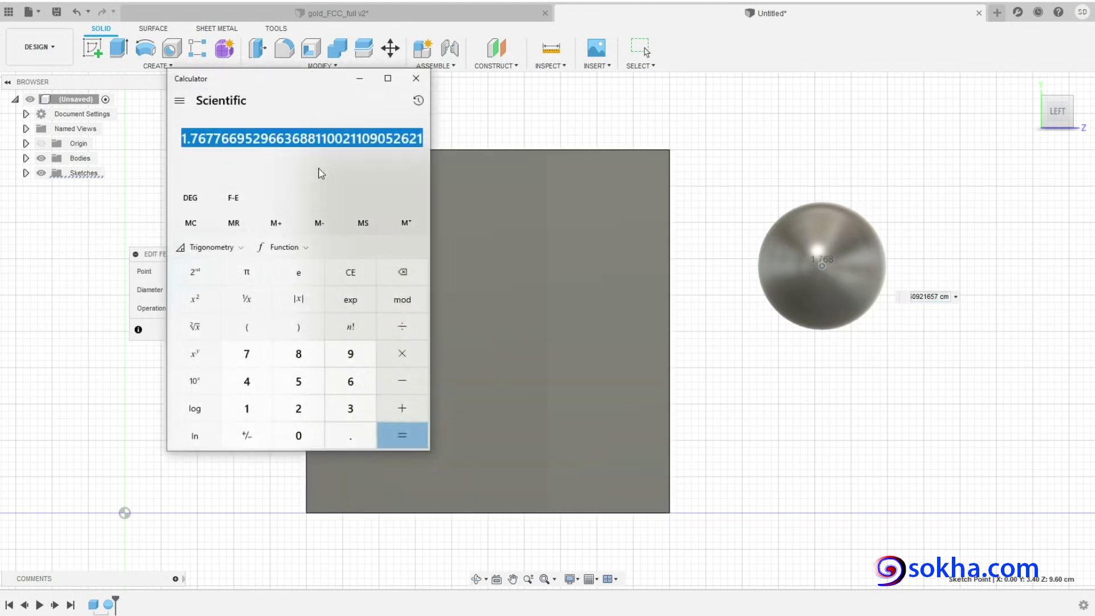
Step: Move the calculator aside and select the Diameter value to match the 1.7677 result
left_click_drag(293, 73, 399, 224)
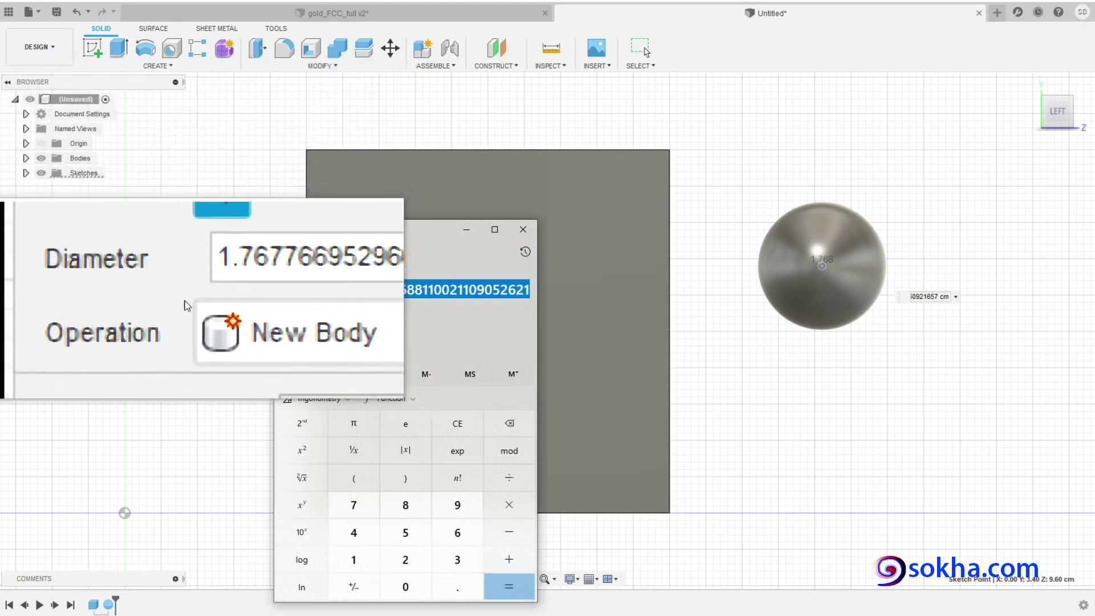
triple_click(195, 293)
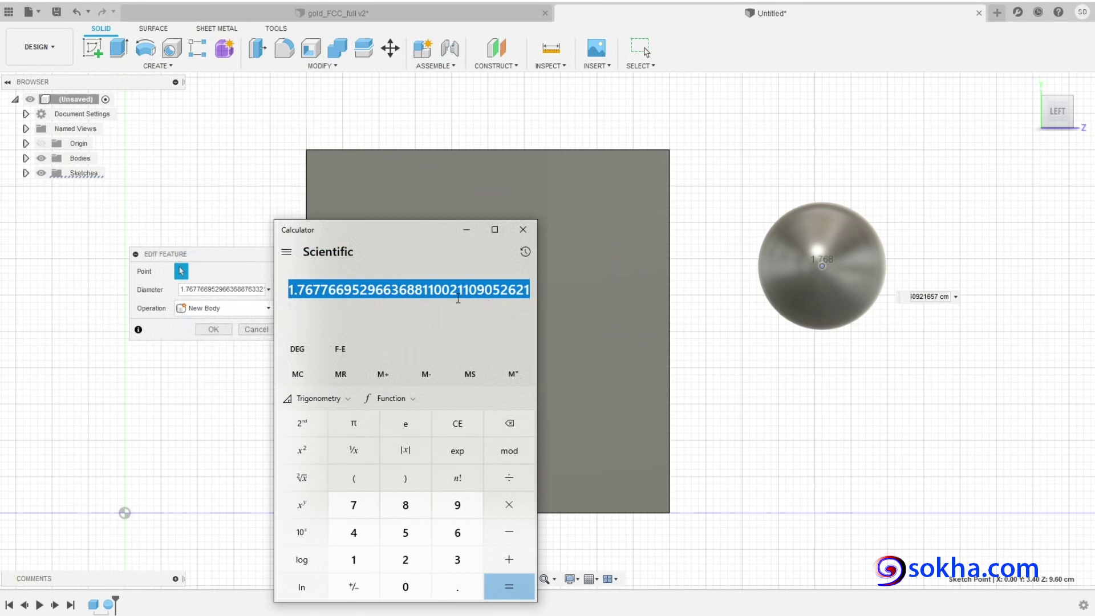
key("alt+Tab")
mouse_move(431, 274)
left_mouse_down()
mouse_move(231, 283)
mouse_move(313, 354)
left_mouse_up()
left_click_drag(392, 365, 784, 301)
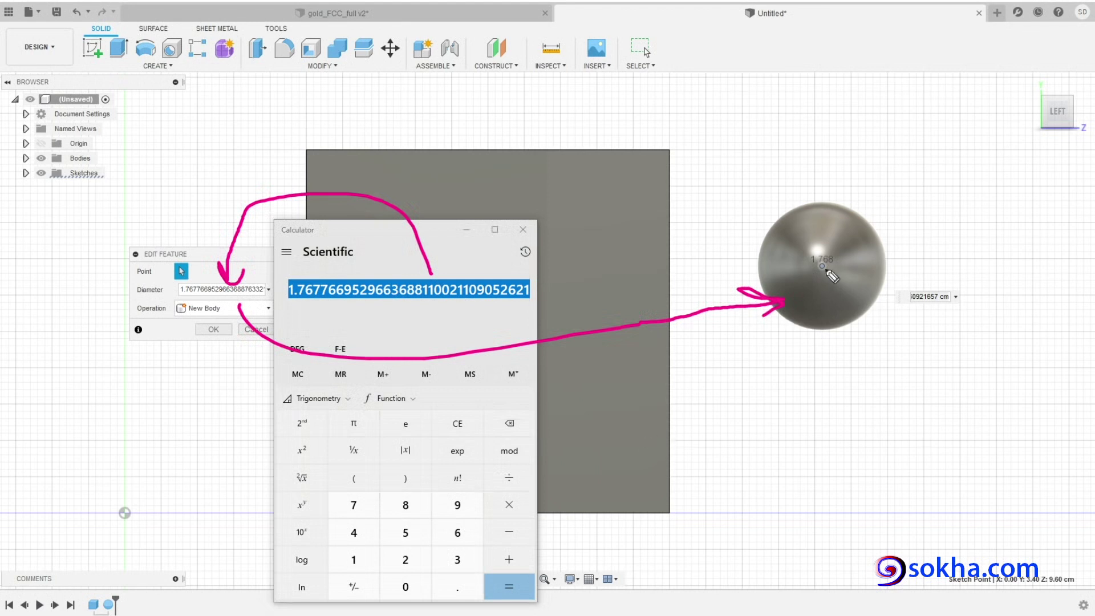
Step: Label the 1.768 cm sphere as the atom, put the calculator away, and confirm the edit
mouse_move(840, 247)
left_mouse_down()
mouse_move(819, 273)
mouse_move(849, 235)
left_mouse_up()
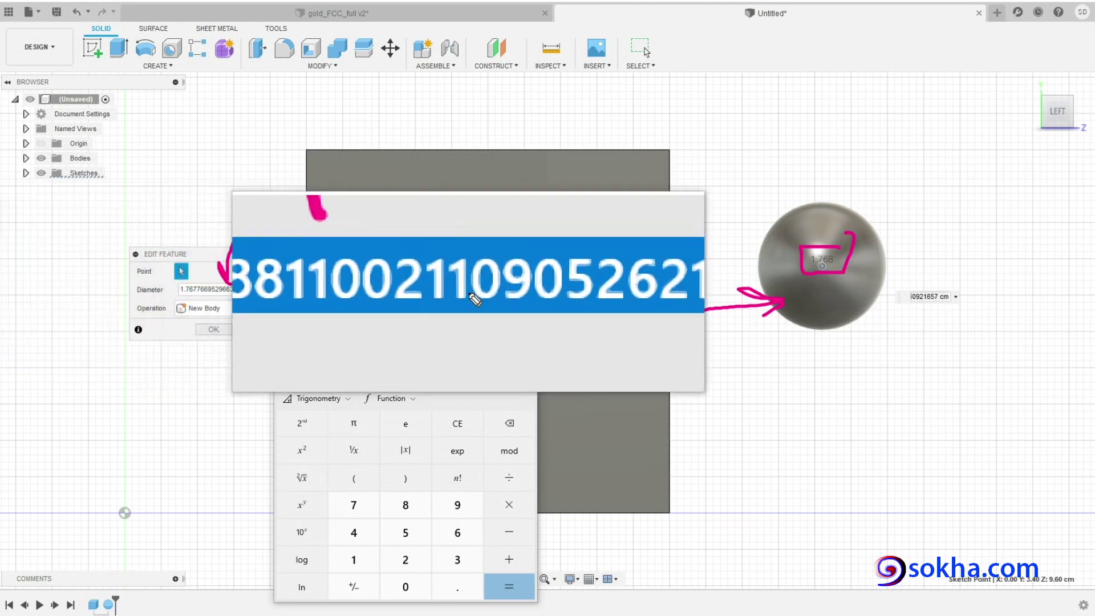
mouse_move(292, 307)
left_mouse_down()
mouse_move(478, 306)
mouse_move(306, 315)
left_mouse_up()
mouse_move(881, 239)
left_mouse_down()
mouse_move(775, 288)
mouse_move(883, 235)
left_mouse_up()
left_click_drag(742, 150, 772, 169)
mouse_move(783, 87)
left_mouse_down()
mouse_move(782, 141)
mouse_move(931, 140)
mouse_move(965, 153)
left_mouse_up()
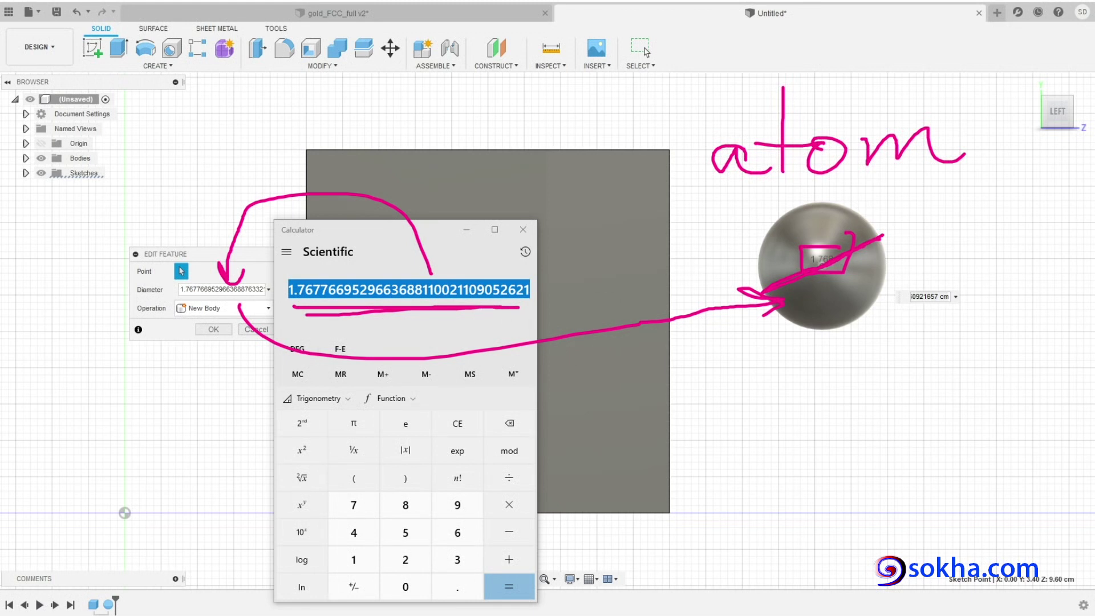
key("Escape")
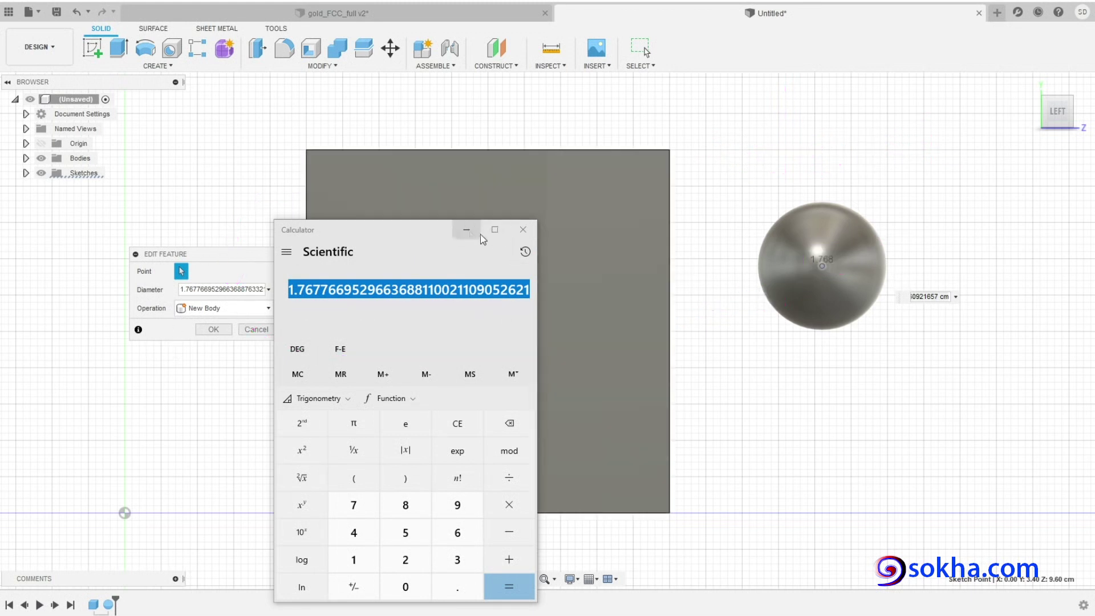
left_click(466, 229)
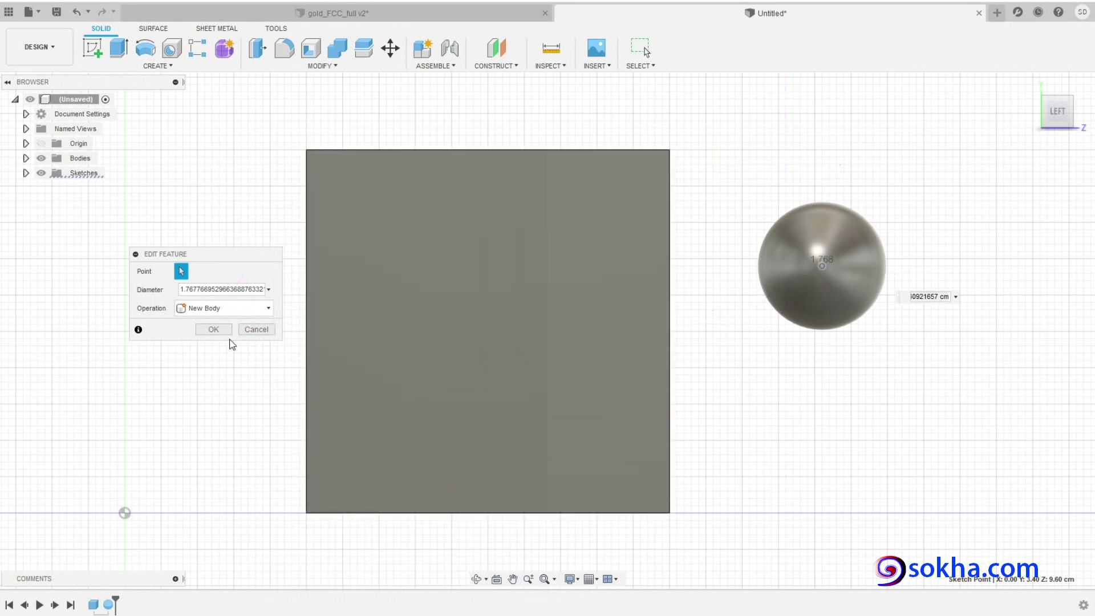
left_click(257, 331)
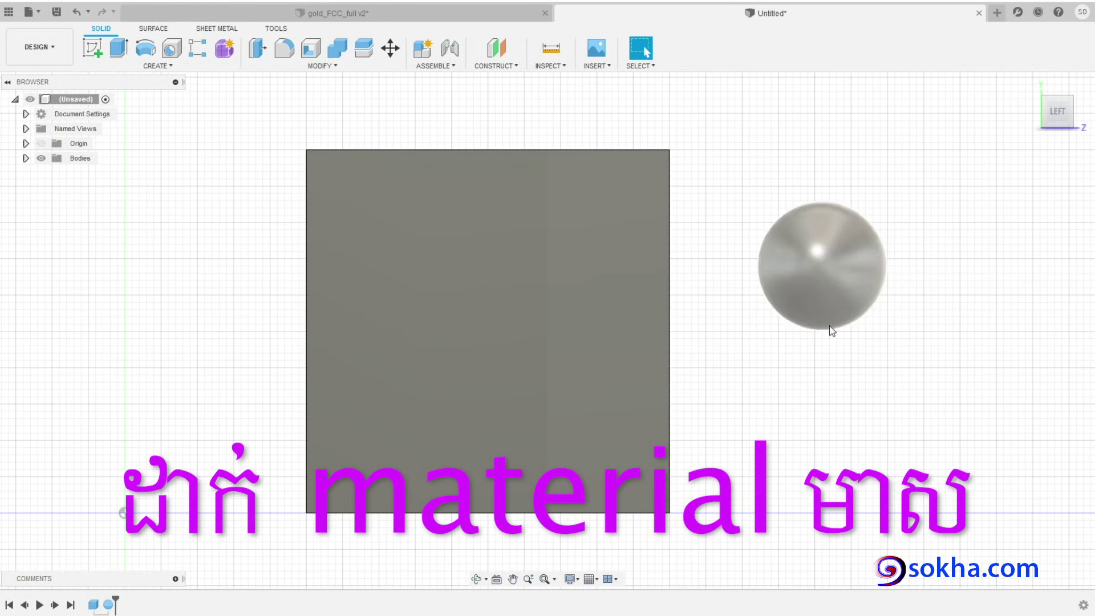
Step: Apply the Gold - Polished appearance from Metal > Gold to the sphere
left_click(322, 66)
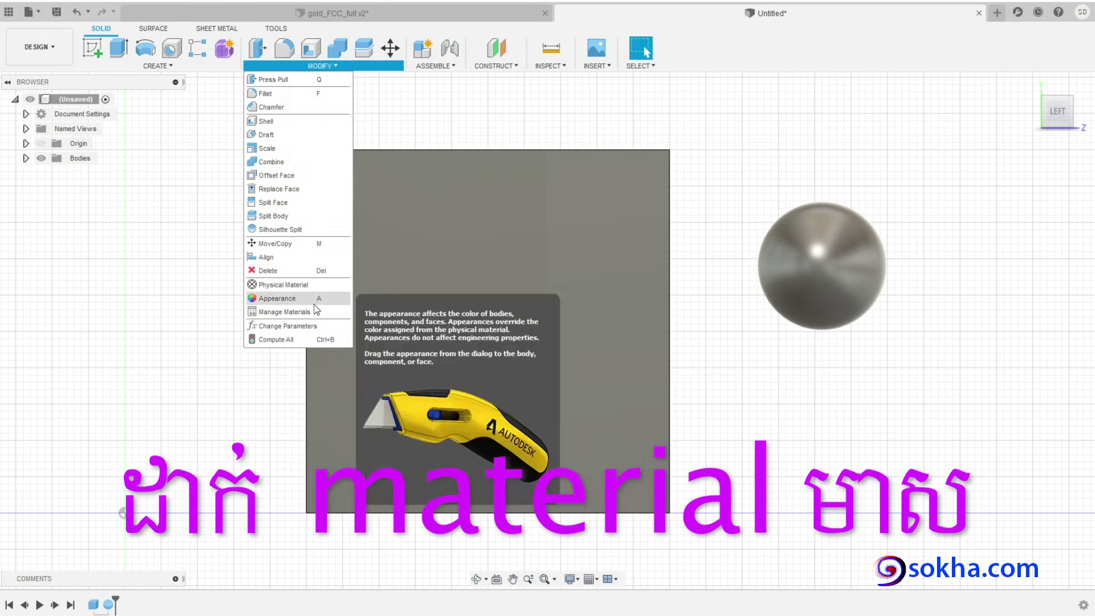
left_click(277, 299)
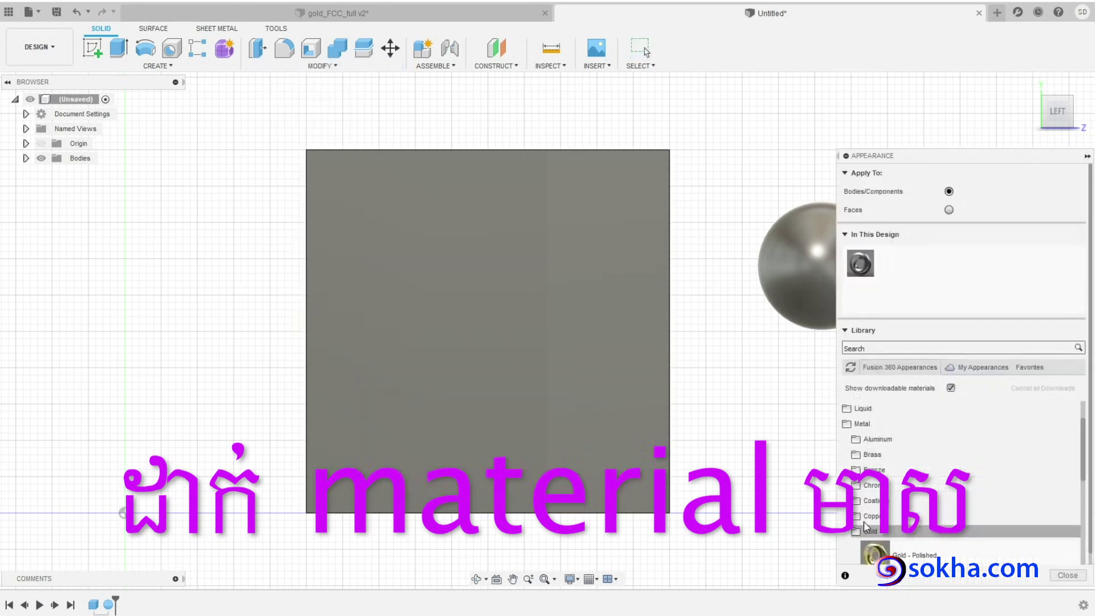
scroll(913, 468, "down", 3)
left_click_drag(876, 462, 789, 272)
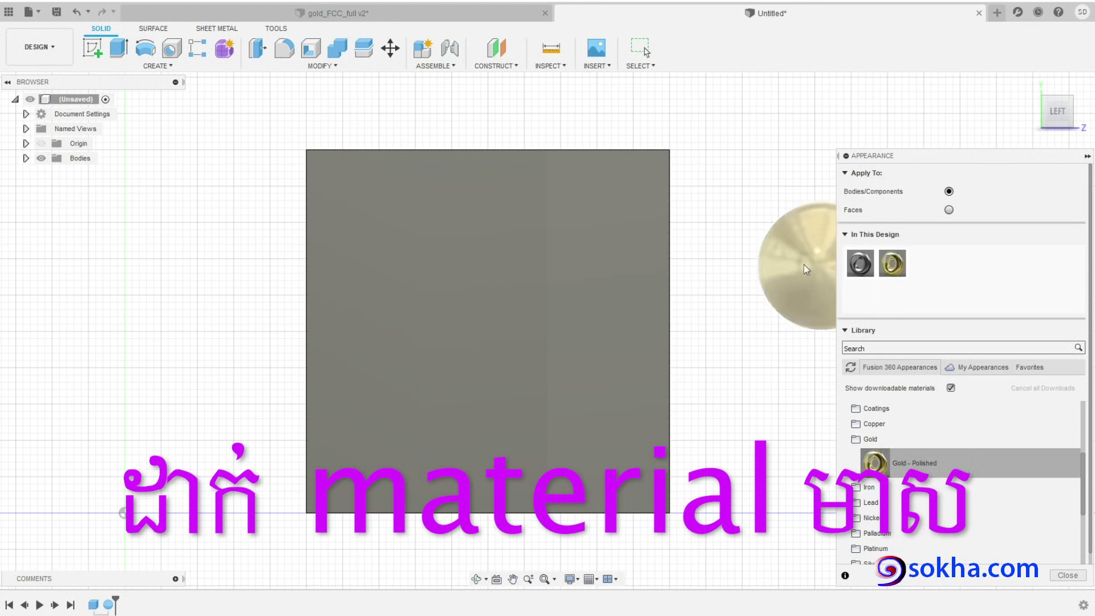
left_click(1075, 576)
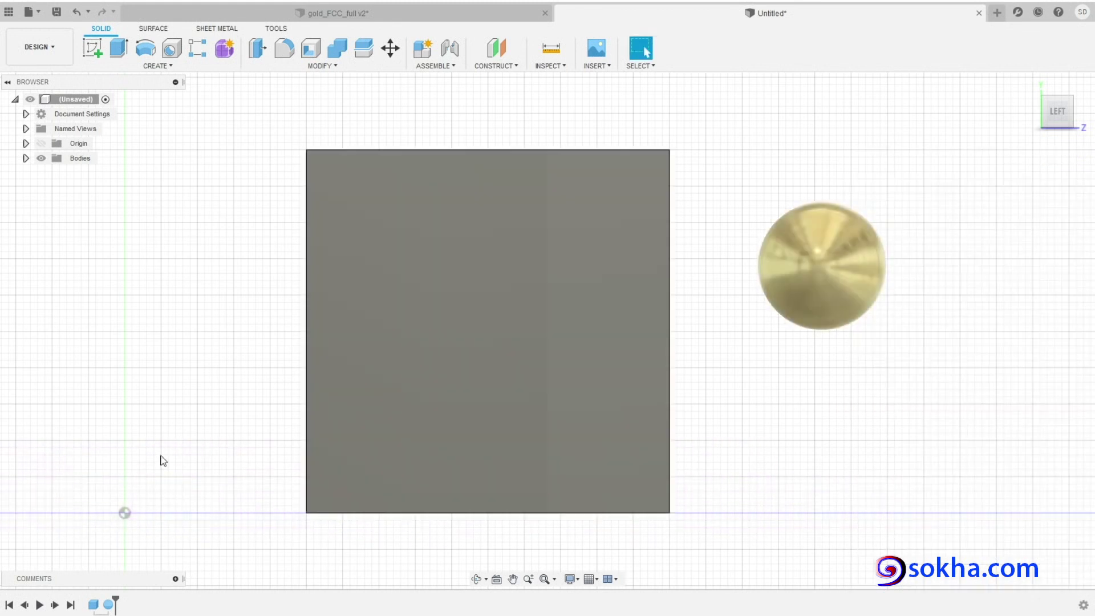
Step: Orbit to a 3D view and mark the cube's corners where spheres will go
mouse_move(194, 348)
middle_mouse_down("shift")
mouse_move(515, 360)
mouse_move(741, 325)
mouse_move(821, 288)
middle_mouse_up("shift")
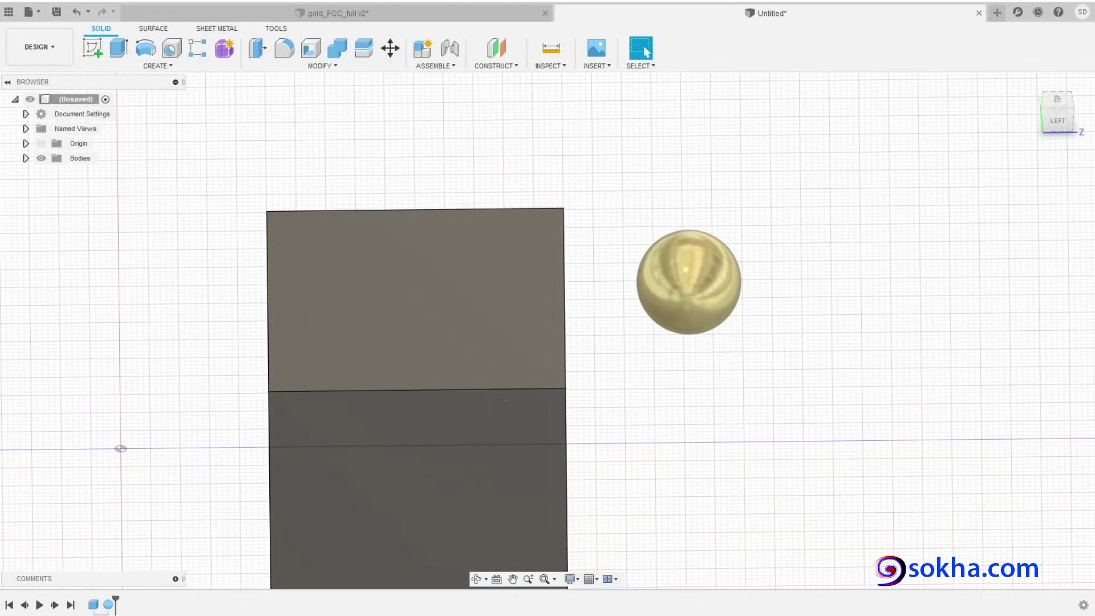
mouse_move(717, 279)
left_mouse_down()
mouse_move(693, 282)
mouse_move(570, 379)
mouse_move(570, 393)
left_mouse_up()
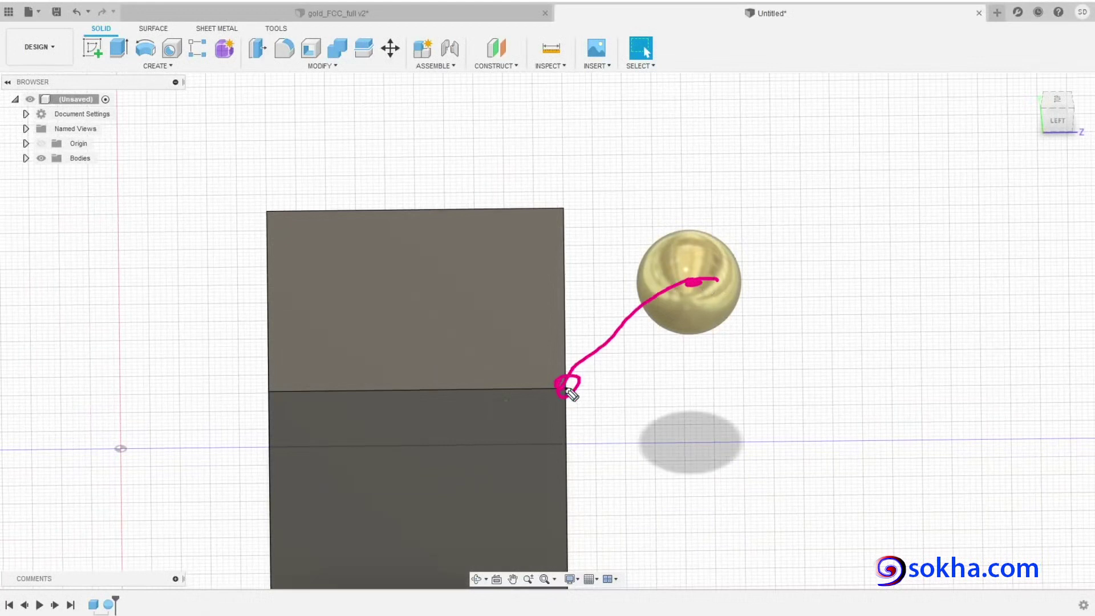
left_click_drag(566, 195, 553, 215)
left_click_drag(549, 200, 571, 216)
left_click_drag(281, 203, 254, 224)
left_click_drag(256, 206, 261, 216)
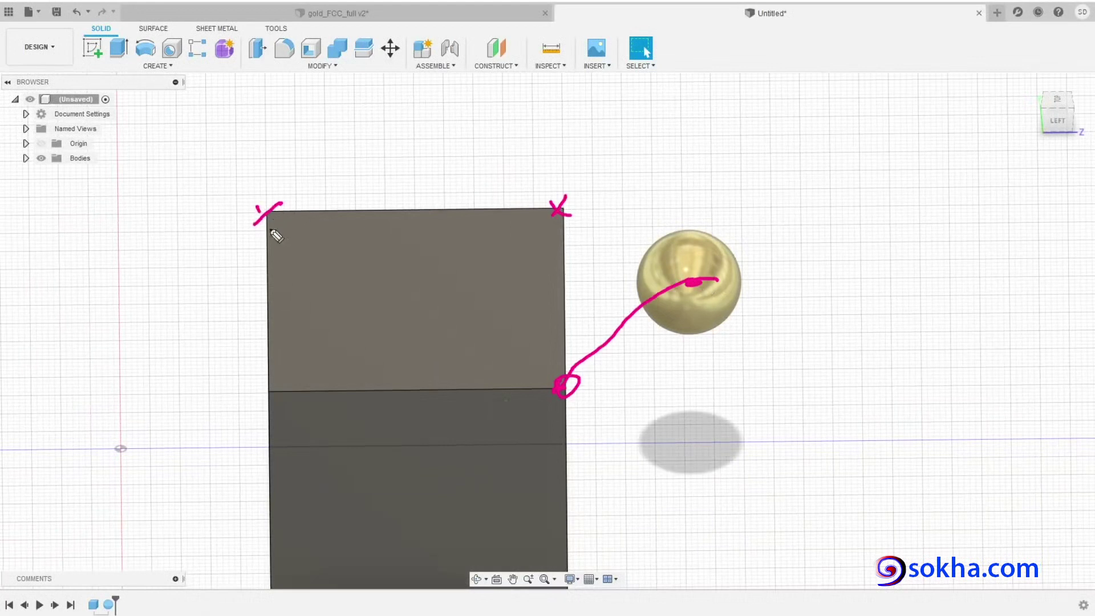
left_click_drag(257, 384, 278, 375)
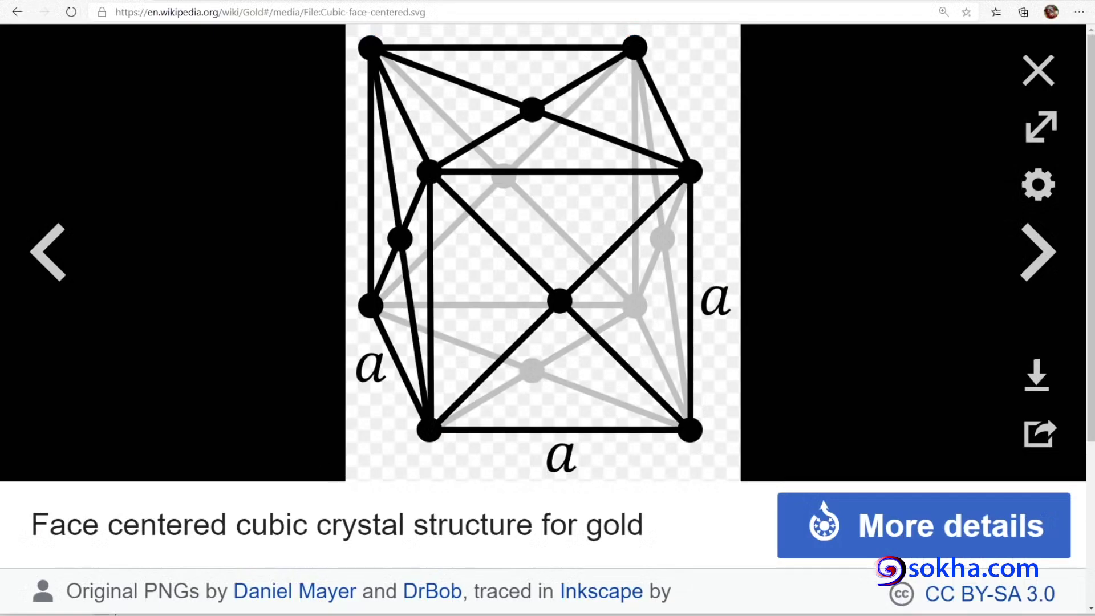
left_click_drag(385, 33, 381, 32)
left_click_drag(439, 162, 430, 157)
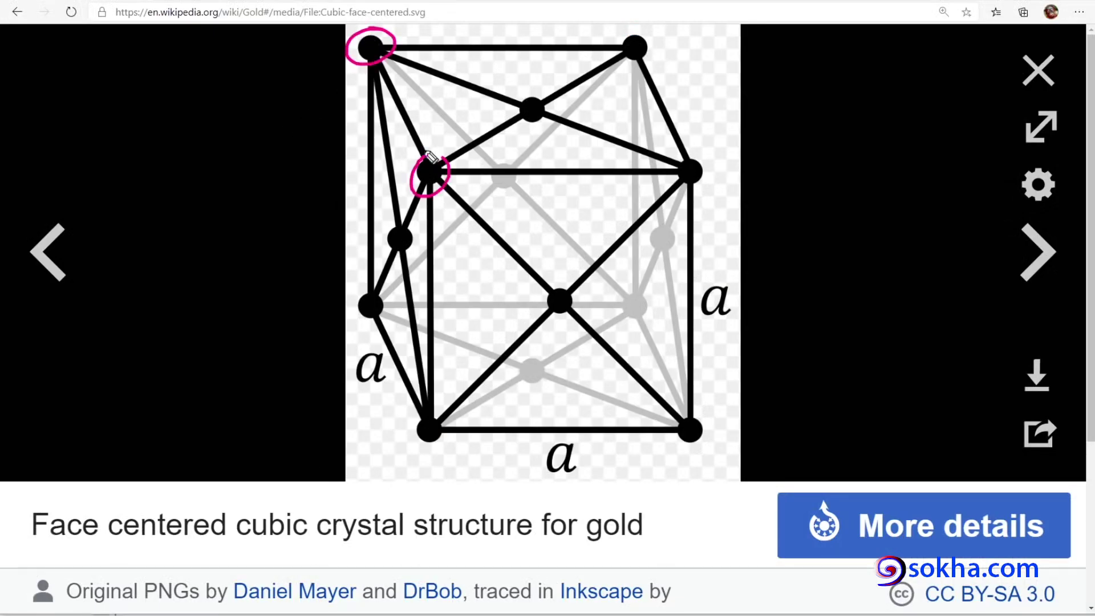
left_click_drag(367, 295, 365, 294)
left_click_drag(445, 415, 435, 413)
left_click_drag(696, 408, 686, 401)
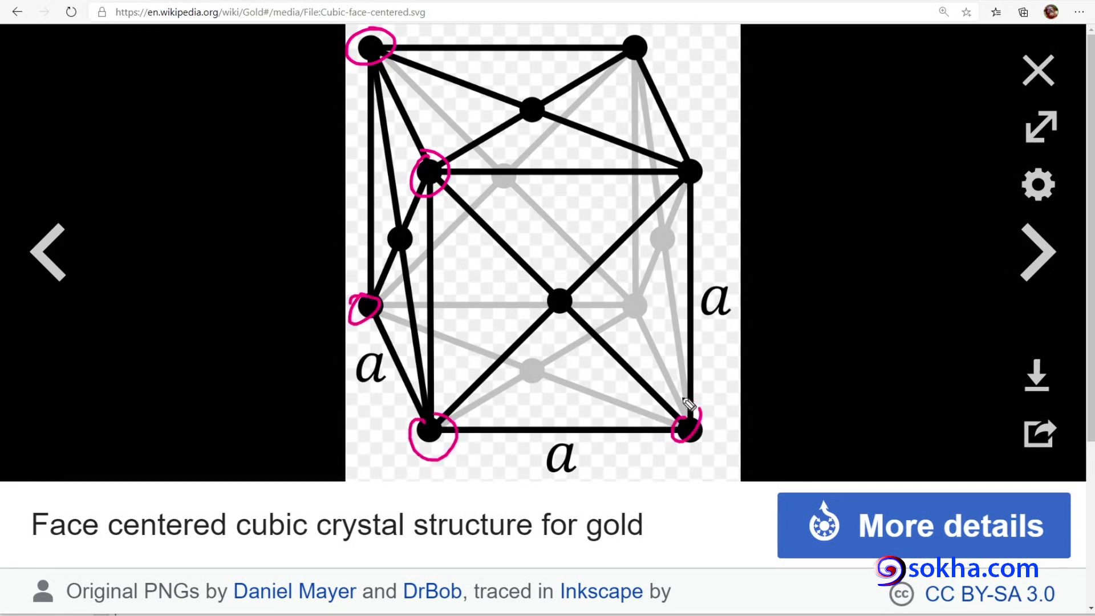
left_click_drag(698, 153, 684, 150)
left_click_drag(630, 57, 642, 38)
mouse_move(571, 83)
left_mouse_down()
mouse_move(499, 124)
mouse_move(562, 122)
left_mouse_up()
mouse_move(576, 282)
left_mouse_down()
mouse_move(533, 322)
mouse_move(573, 313)
left_mouse_up()
left_click_drag(379, 227, 406, 252)
left_click_drag(410, 227, 382, 255)
left_click_drag(644, 296, 642, 293)
left_click_drag(515, 376, 568, 366)
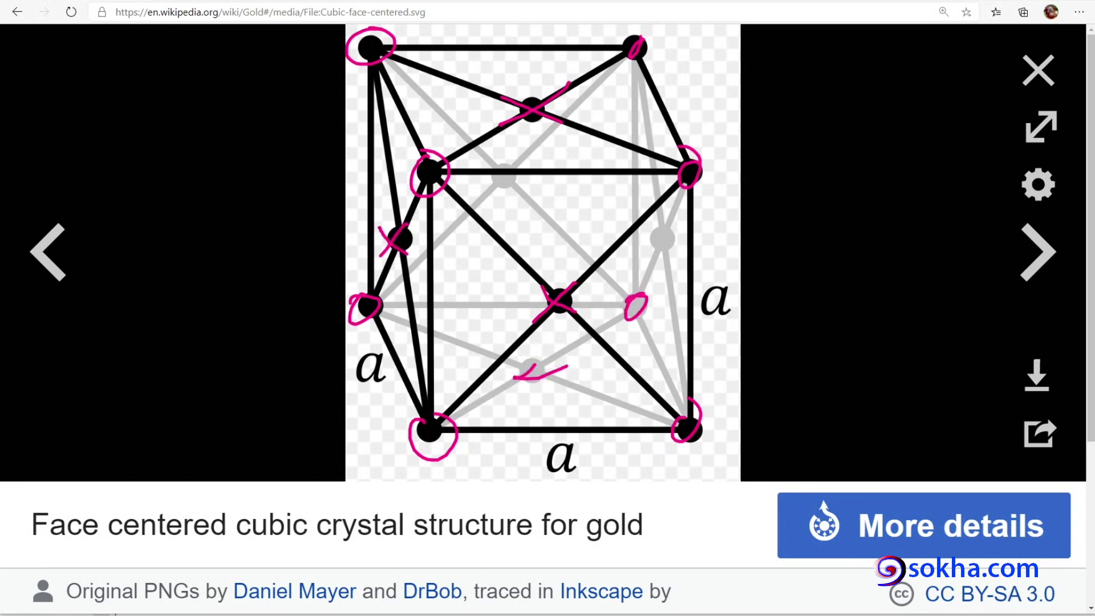
key("Escape")
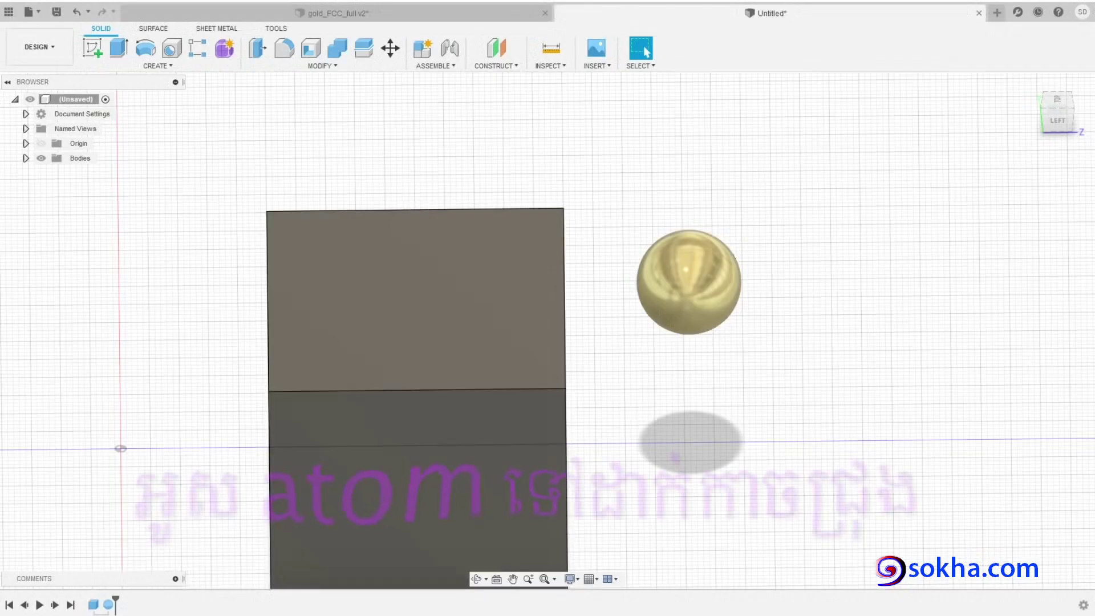
Step: Point out the gold sphere and label it 'atom' with on-screen annotation
mouse_move(738, 286)
left_mouse_down()
mouse_move(691, 302)
mouse_move(563, 388)
left_mouse_up()
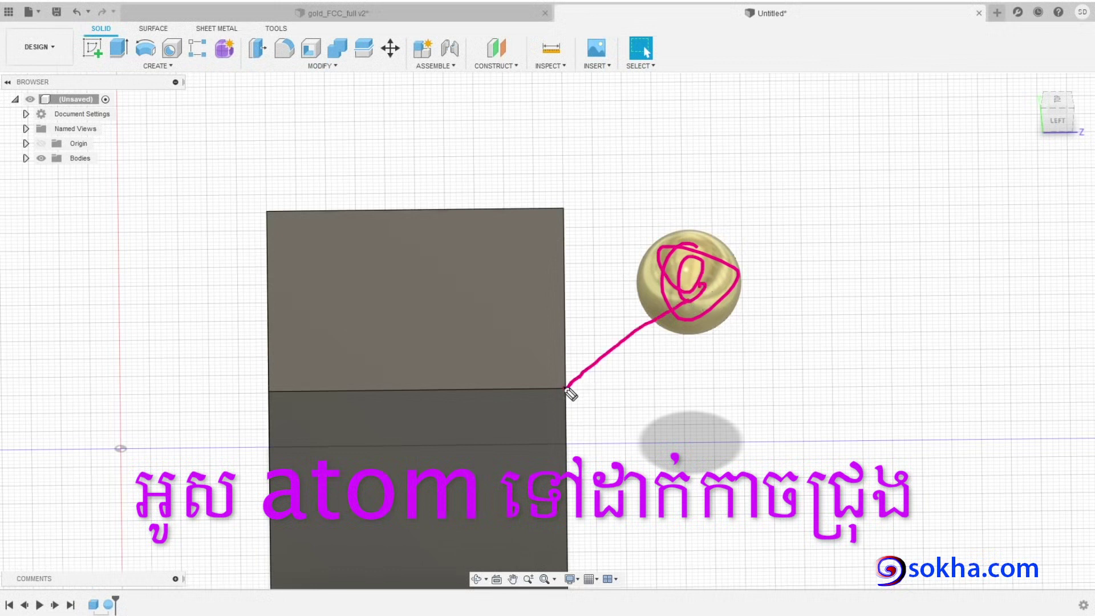
left_click_drag(682, 153, 693, 178)
left_click_drag(717, 104, 703, 184)
mouse_move(676, 137)
left_mouse_down()
mouse_move(755, 137)
mouse_move(752, 173)
mouse_move(895, 155)
left_mouse_up()
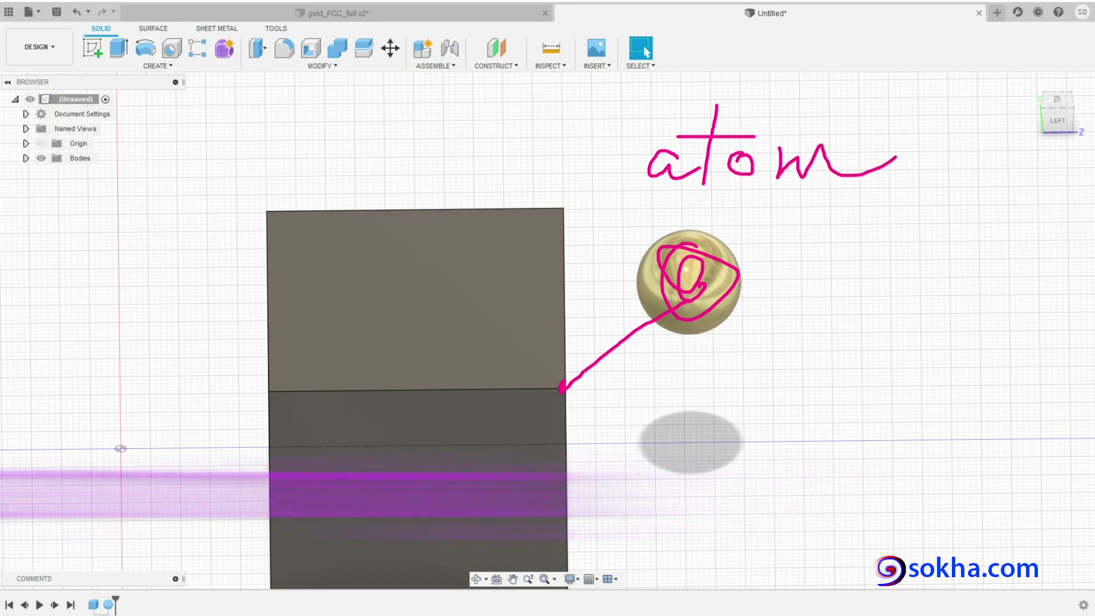
Step: Start Move/Copy and keep Bodies as the Move Object type
left_click(329, 67)
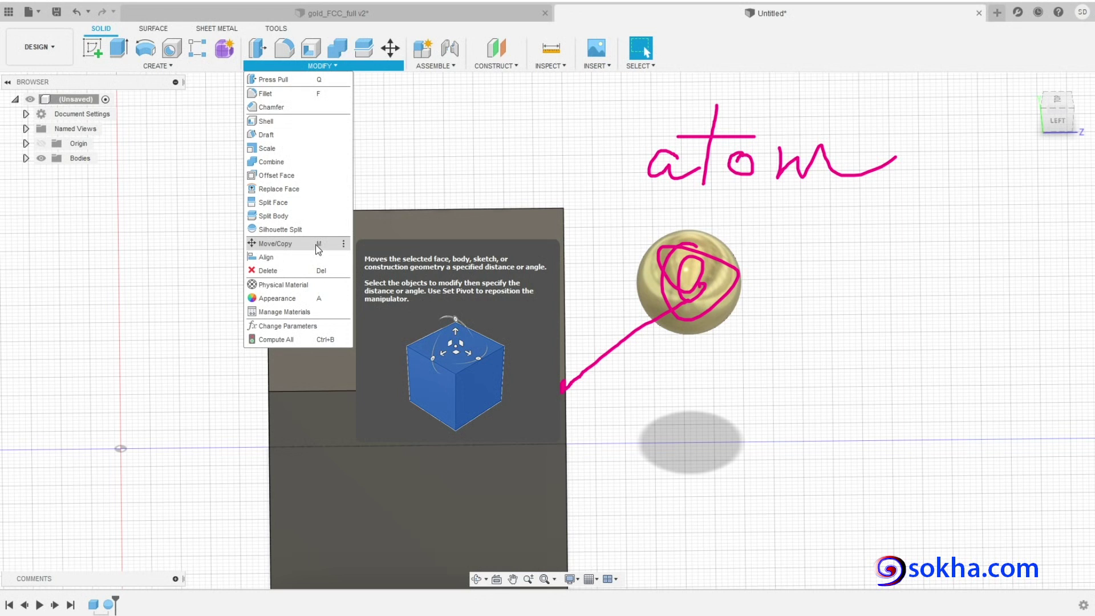
left_click(296, 244)
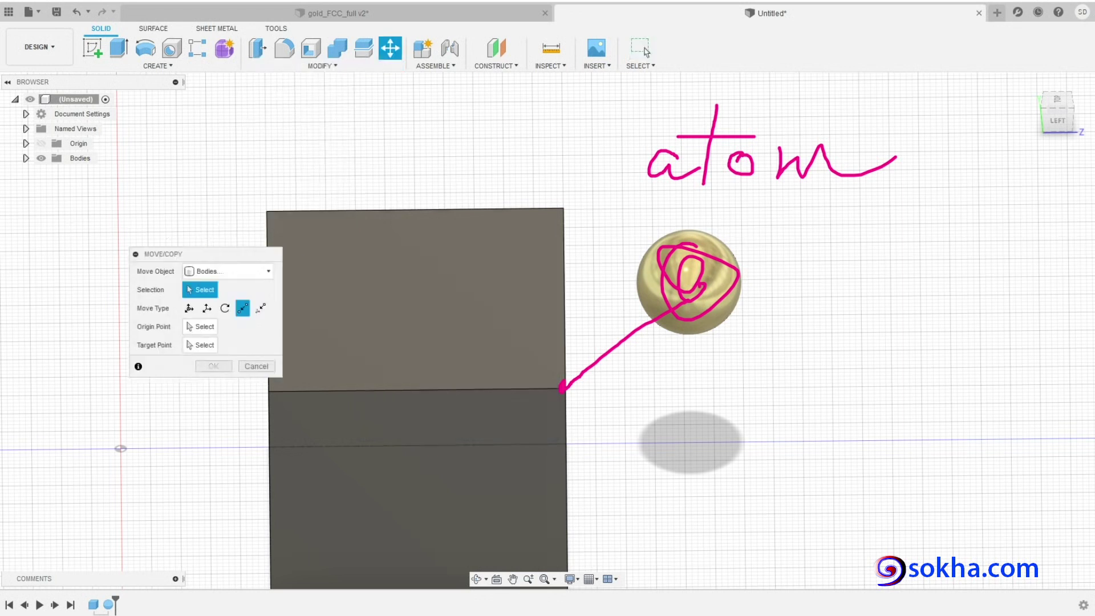
mouse_move(250, 249)
left_mouse_down()
mouse_move(123, 240)
mouse_move(290, 245)
mouse_move(213, 228)
left_mouse_up()
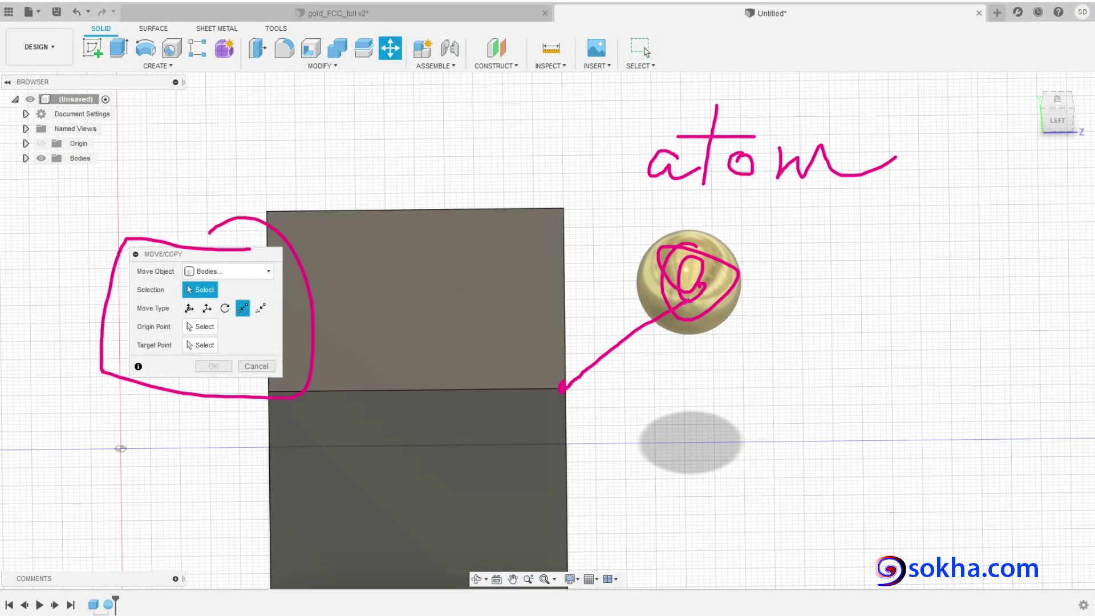
key("e")
left_click_drag(223, 263, 219, 247)
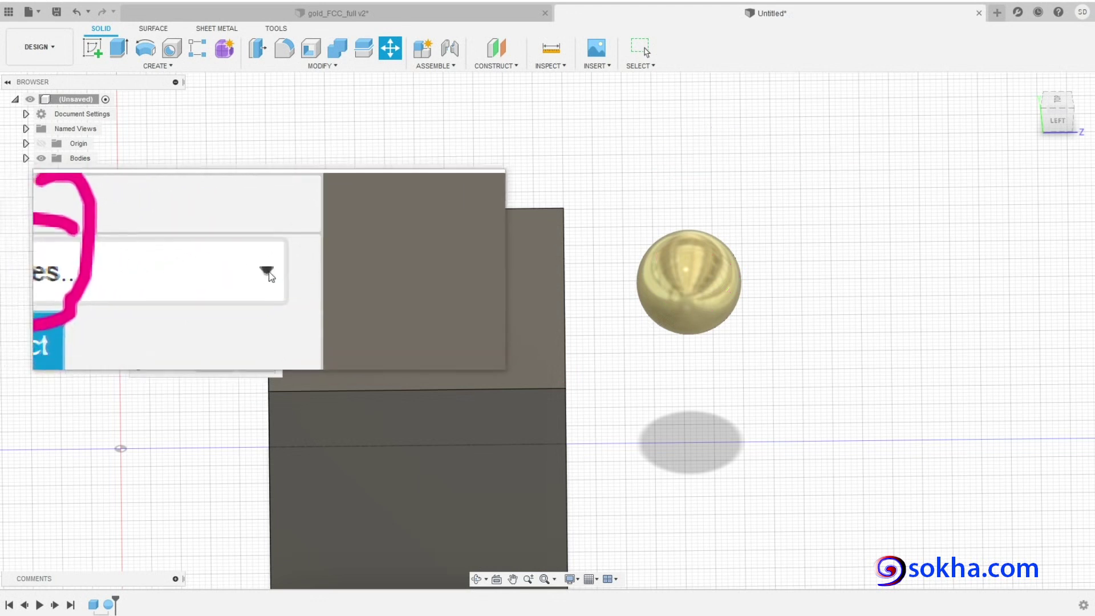
left_click(268, 272)
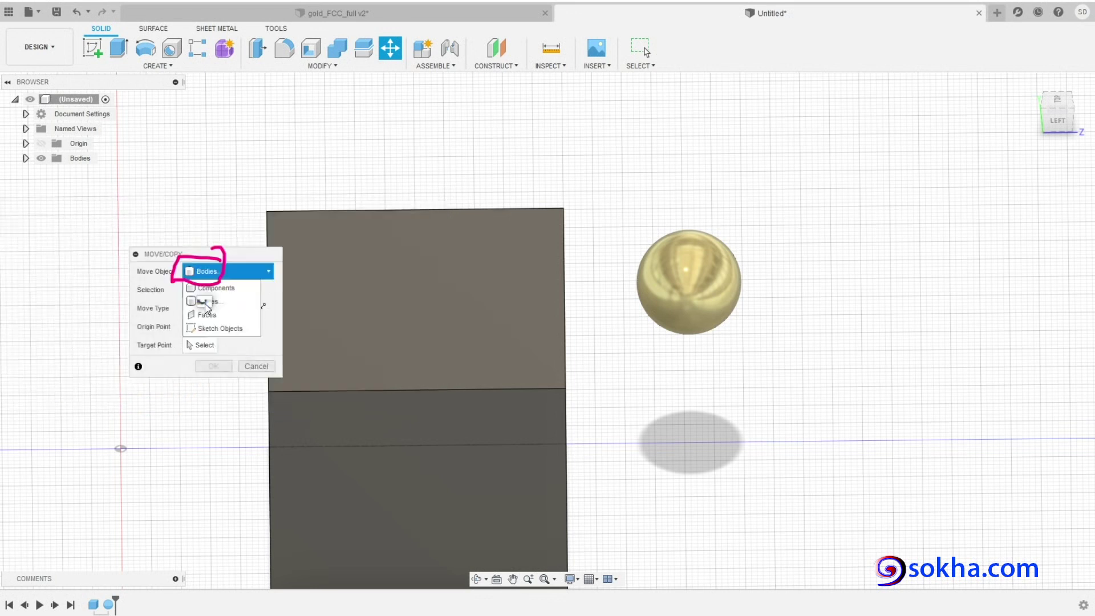
left_click(208, 271)
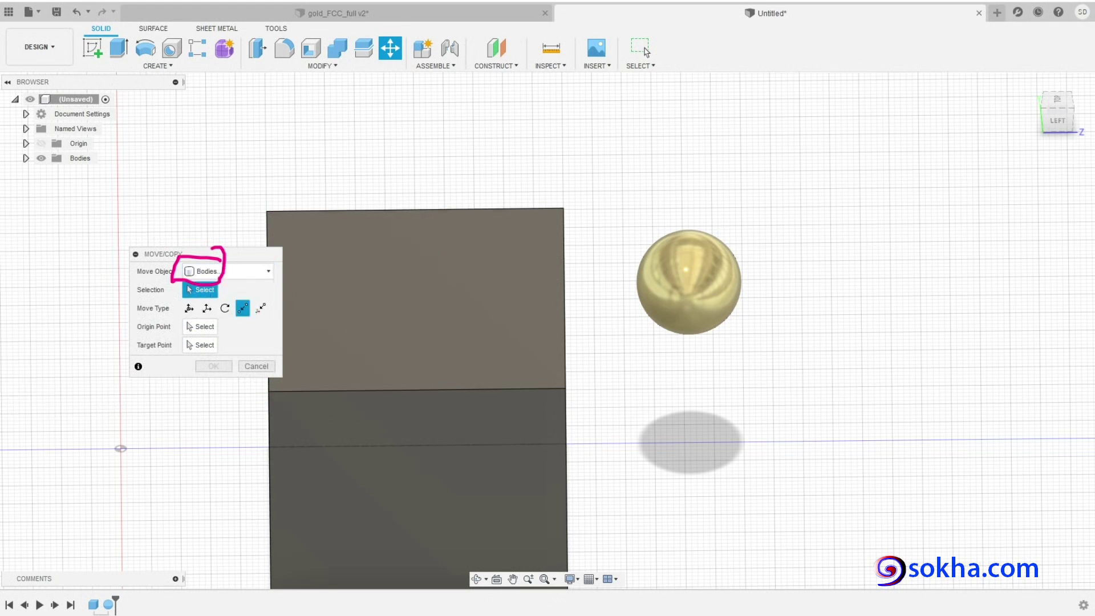
Step: Select the gold sphere as the body to move
mouse_move(61, 286)
left_mouse_down()
mouse_move(121, 288)
mouse_move(105, 301)
left_mouse_up()
left_click_drag(682, 244, 778, 190)
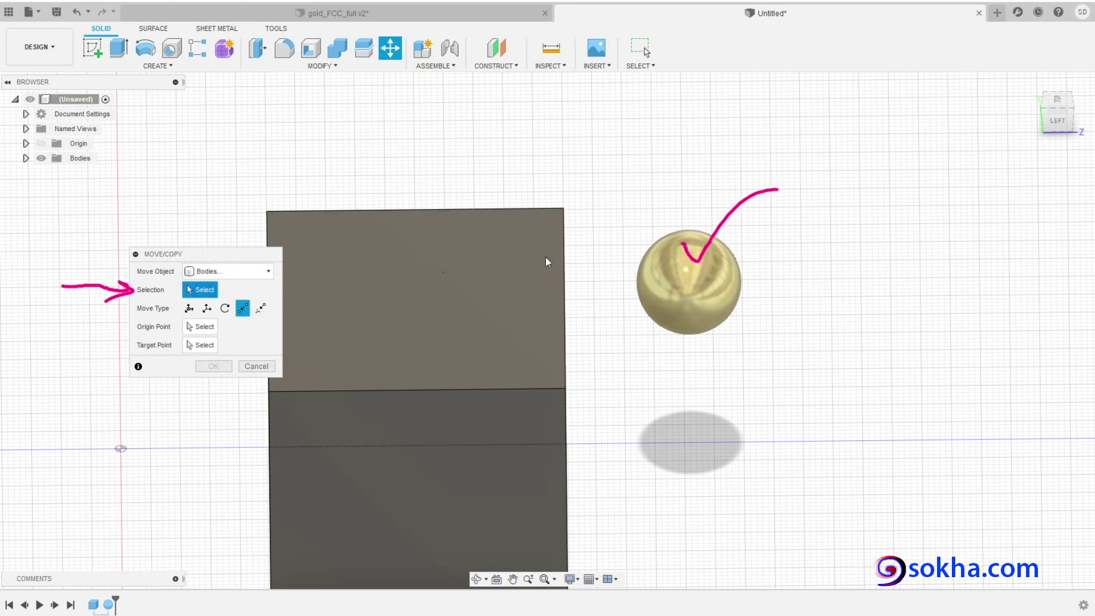
left_click(686, 280)
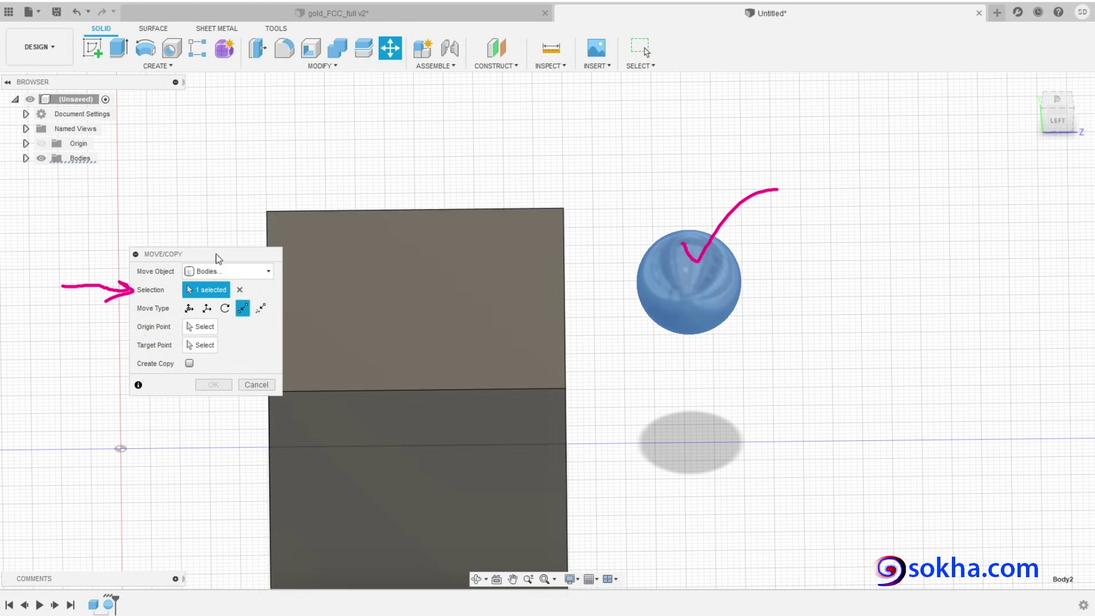
Step: Move the sphere point-to-point from its centre onto the cube's corner
left_click_drag(217, 258, 834, 231)
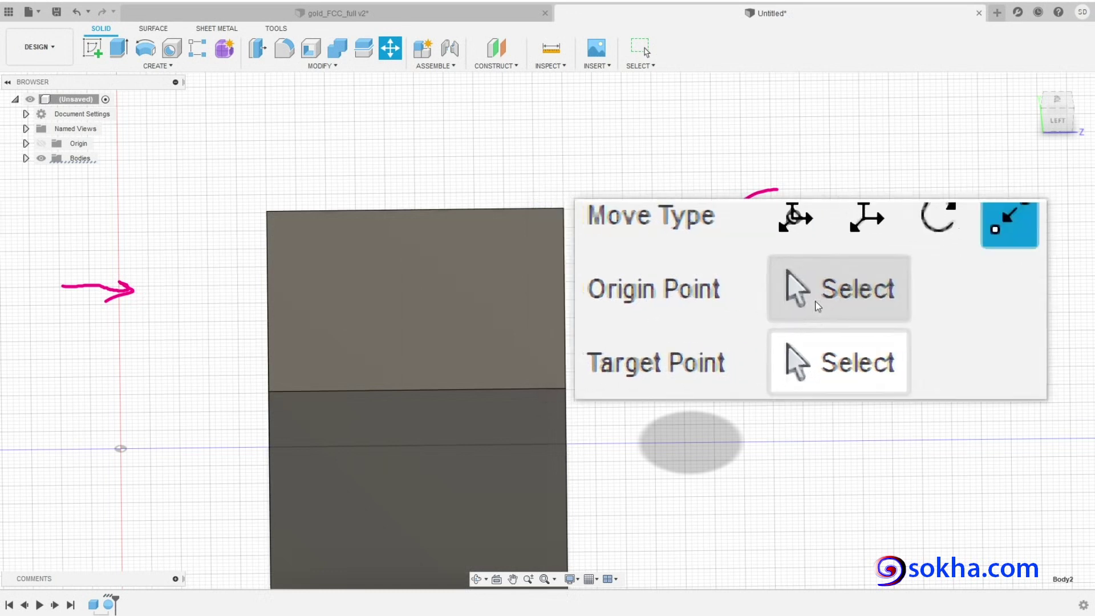
left_click(822, 302)
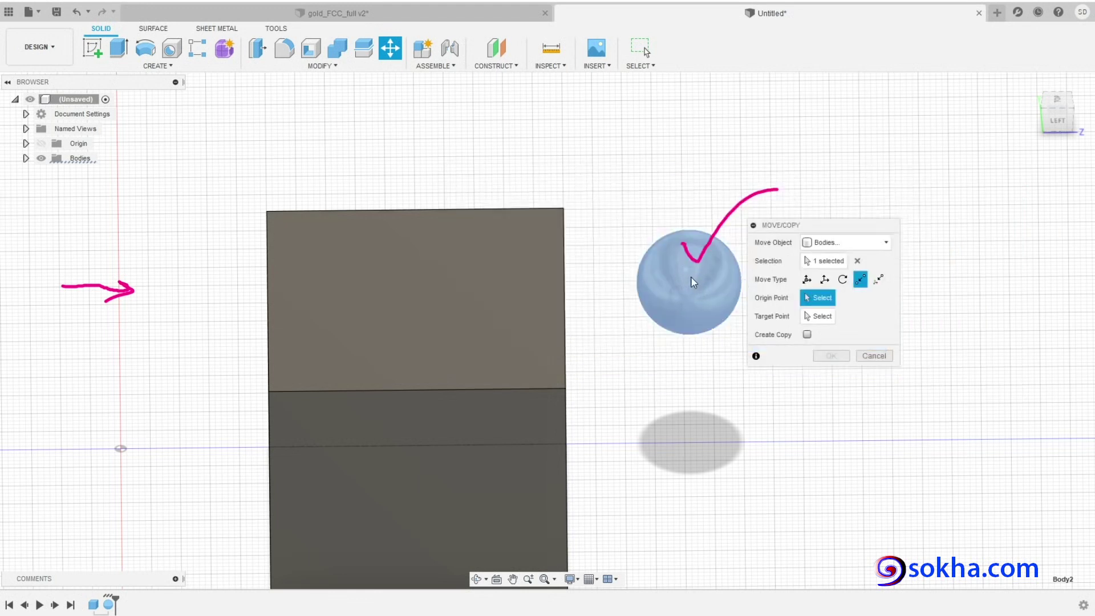
left_click(691, 282)
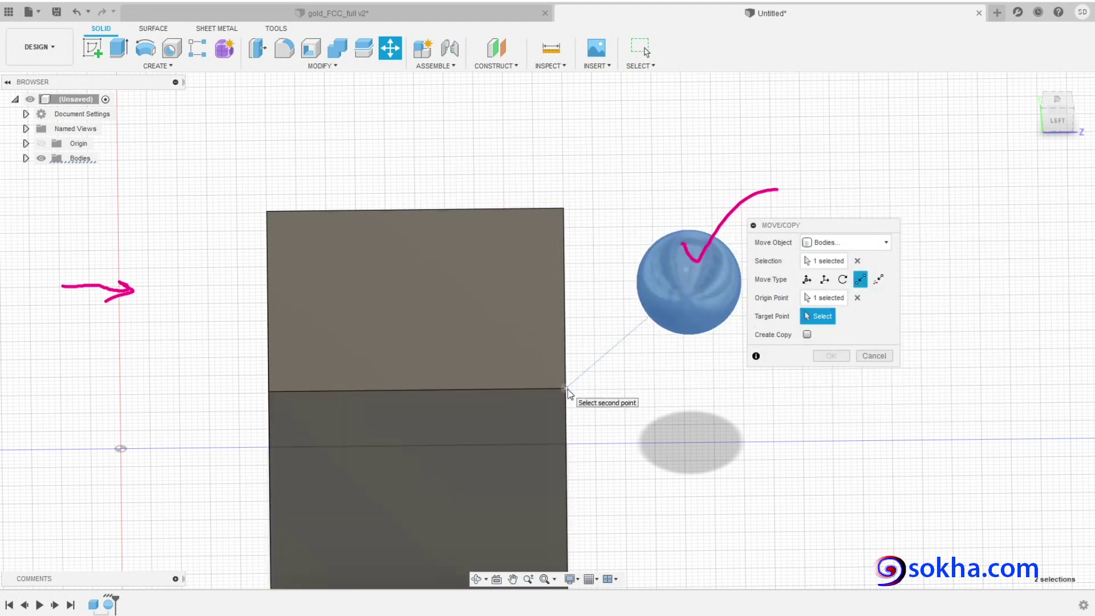
left_click(566, 389)
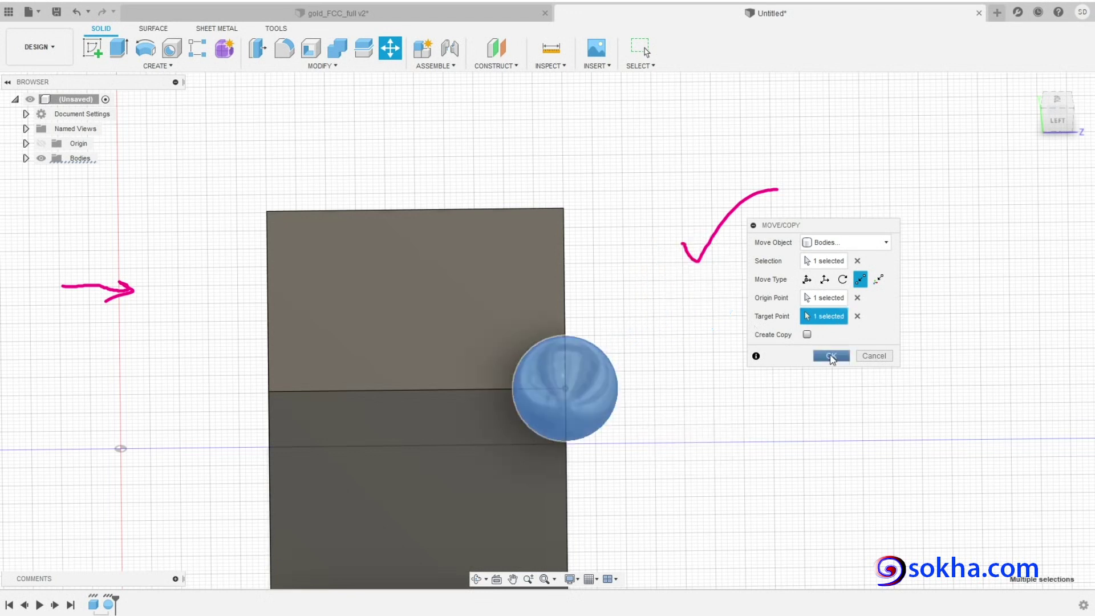
left_click(832, 357)
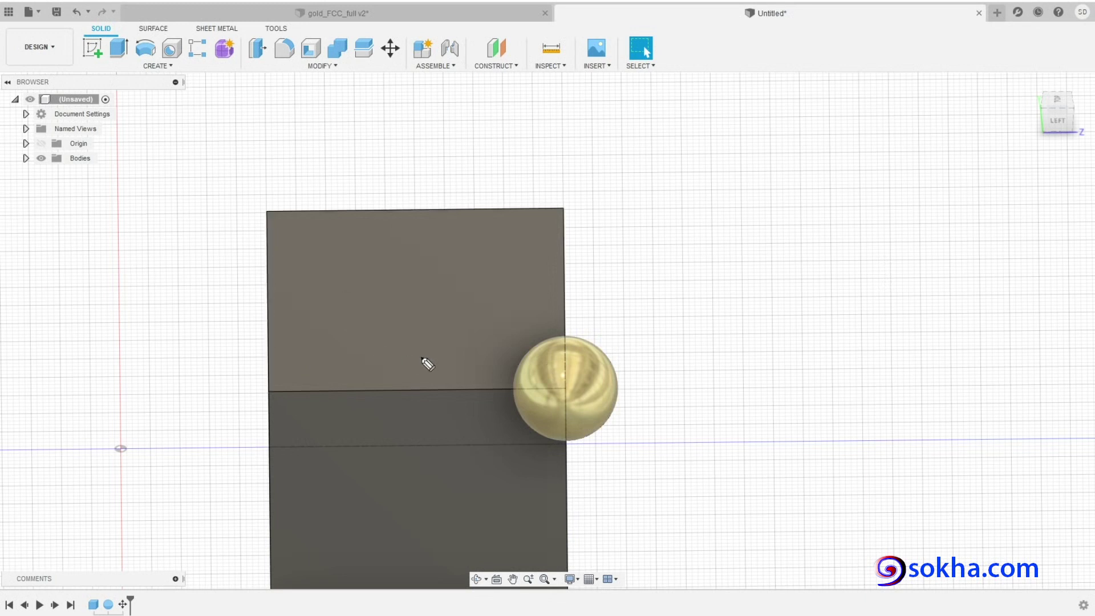
mouse_move(593, 344)
left_mouse_down()
mouse_move(515, 366)
mouse_move(376, 314)
mouse_move(284, 351)
left_mouse_up()
Step: Clear the annotations and bring up the Construct menu's options
left_click_drag(274, 390, 300, 372)
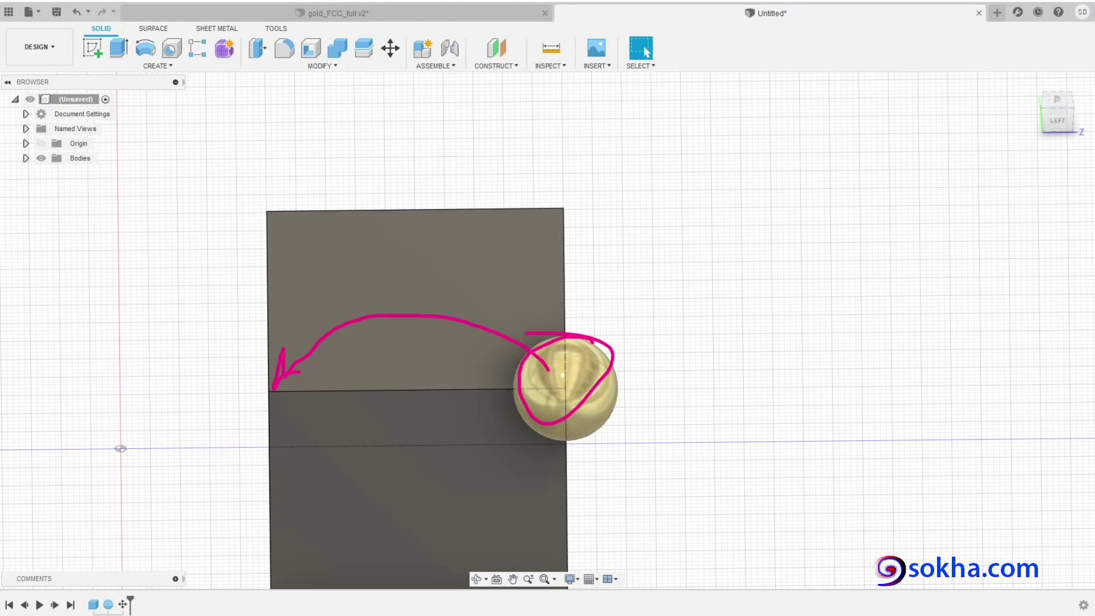
key("Escape")
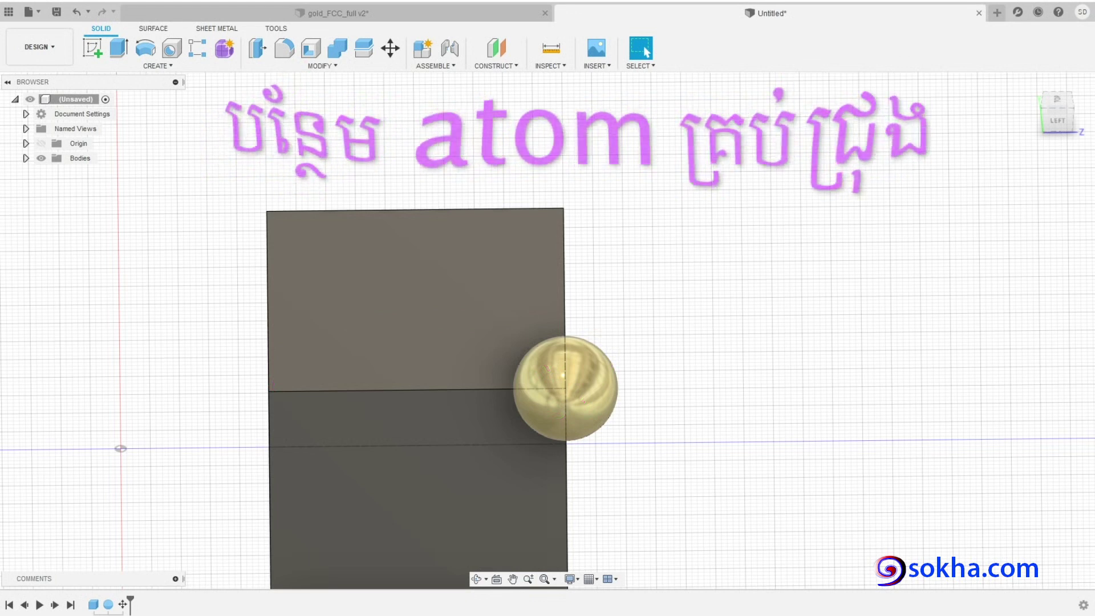
left_click(496, 67)
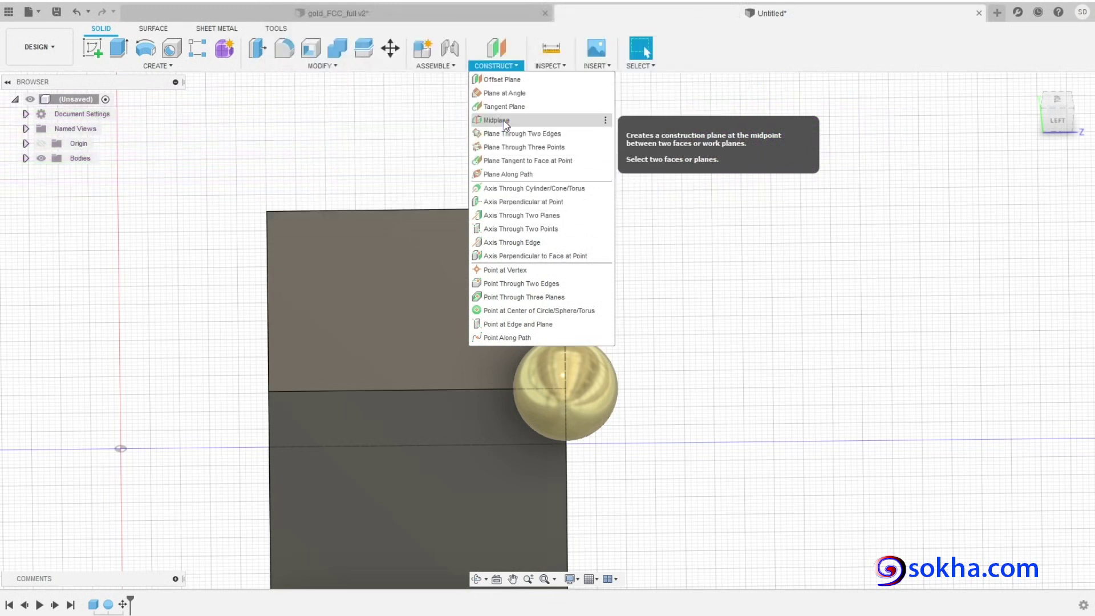
Step: Create a midplane halfway between the cube's right and left faces
left_click(505, 121)
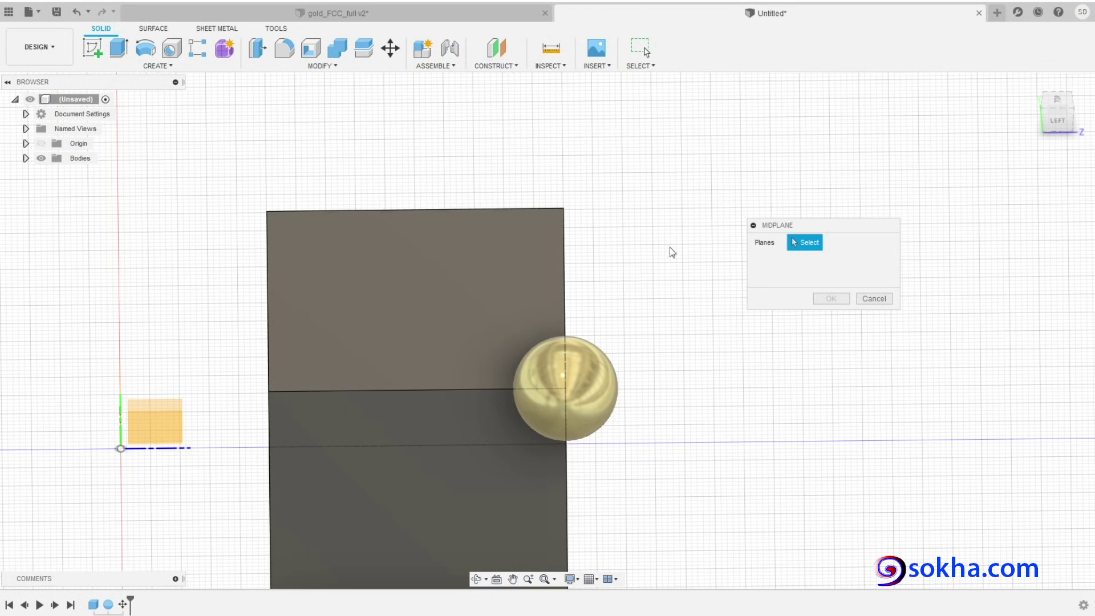
middle_click_drag(653, 262, 598, 316, "shift")
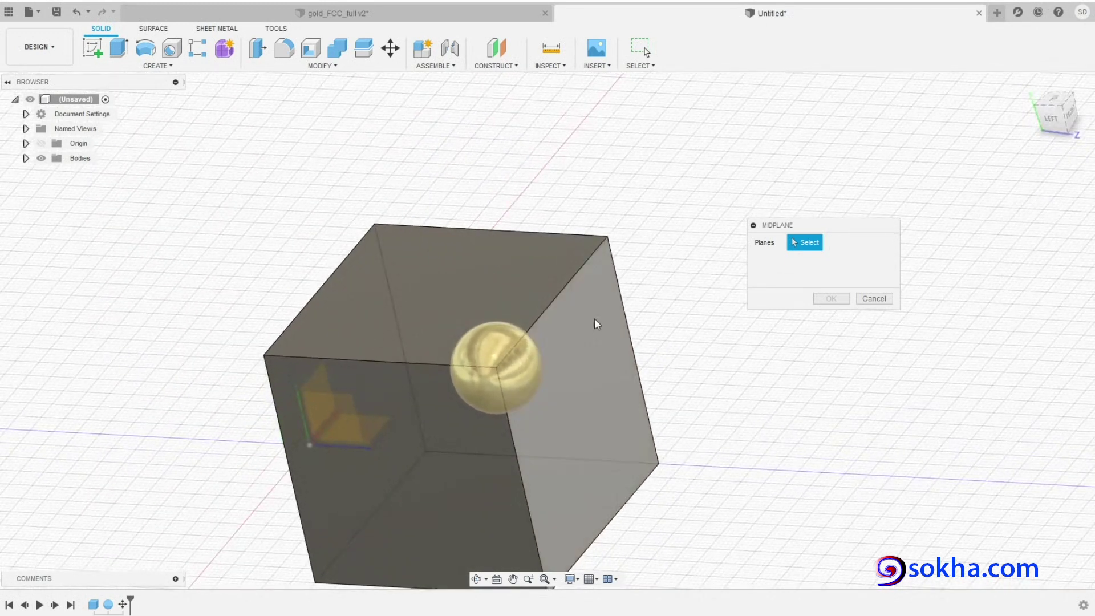
left_click(586, 333)
mouse_move(602, 351)
middle_mouse_down("shift")
mouse_move(377, 346)
mouse_move(423, 206)
mouse_move(498, 270)
mouse_move(489, 249)
middle_mouse_up("shift")
left_click(380, 336)
mouse_move(574, 347)
middle_mouse_down("shift")
mouse_move(639, 368)
mouse_move(502, 361)
mouse_move(457, 326)
mouse_move(481, 380)
mouse_move(533, 301)
mouse_move(511, 328)
mouse_move(404, 381)
mouse_move(514, 438)
middle_mouse_up("shift")
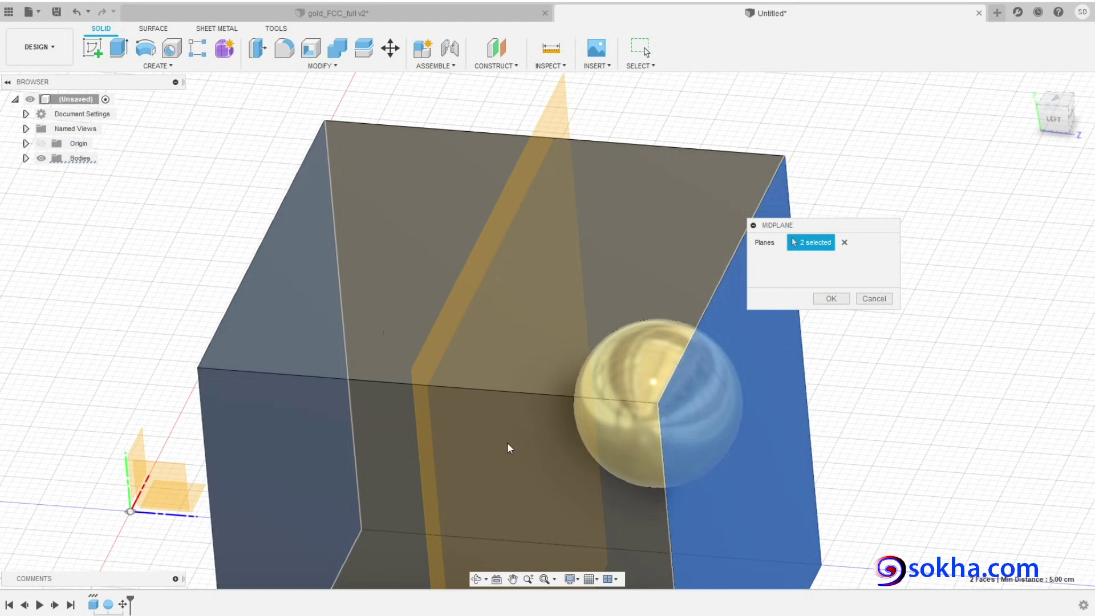
mouse_move(486, 464)
middle_mouse_down("shift")
mouse_move(494, 493)
mouse_move(704, 488)
mouse_move(564, 369)
mouse_move(542, 420)
mouse_move(486, 436)
mouse_move(519, 450)
middle_mouse_up("shift")
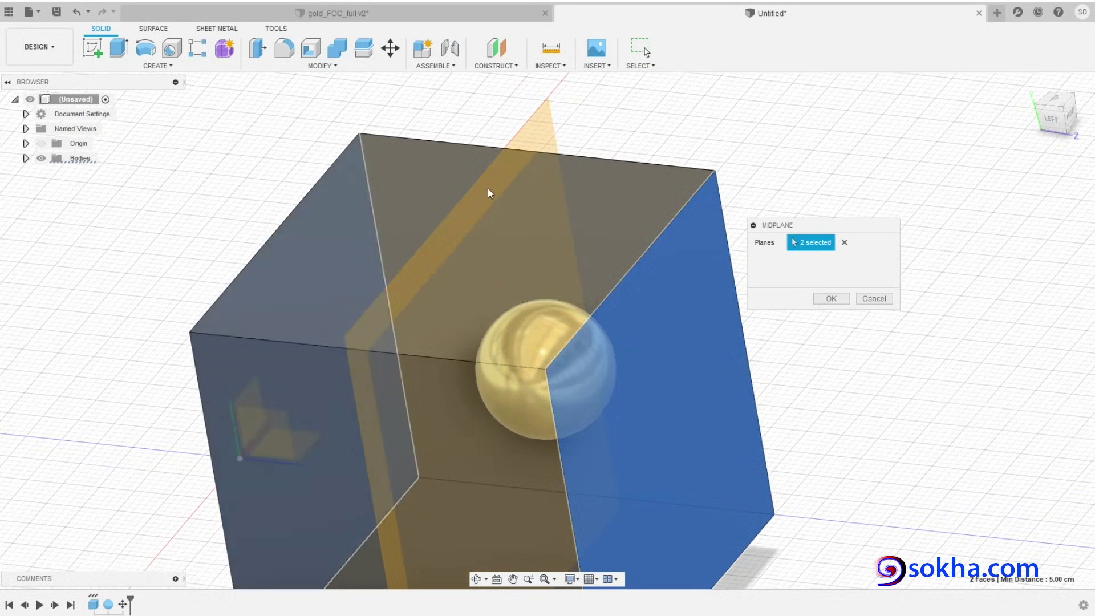
left_click(834, 298)
middle_click_drag(1017, 412, 1026, 403, "shift")
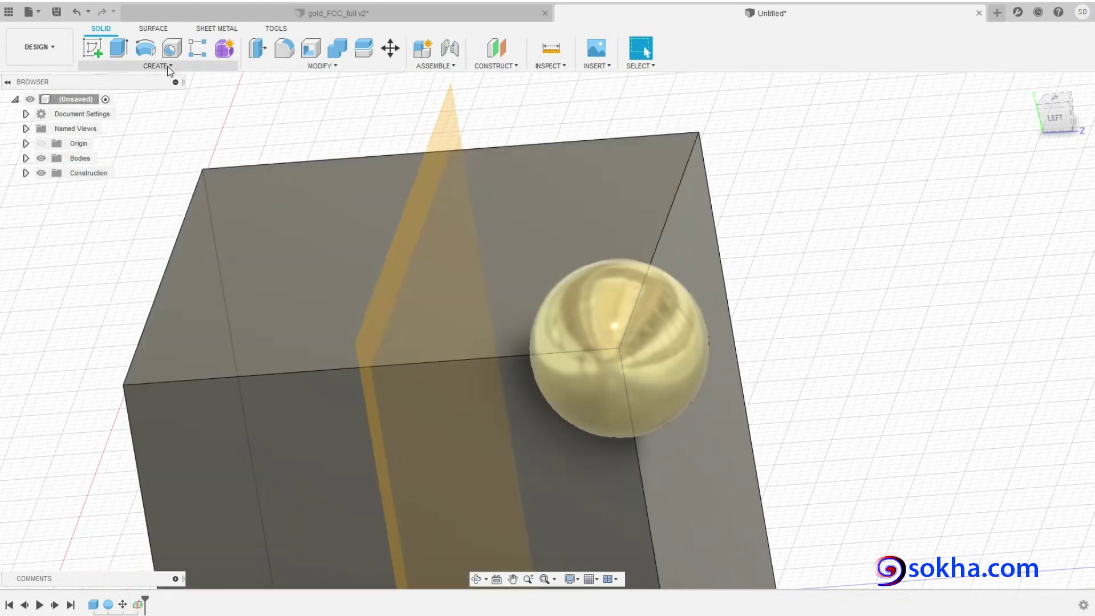
Step: Mirror the gold sphere across the midplane as a new body on the opposite corner
left_click(167, 66)
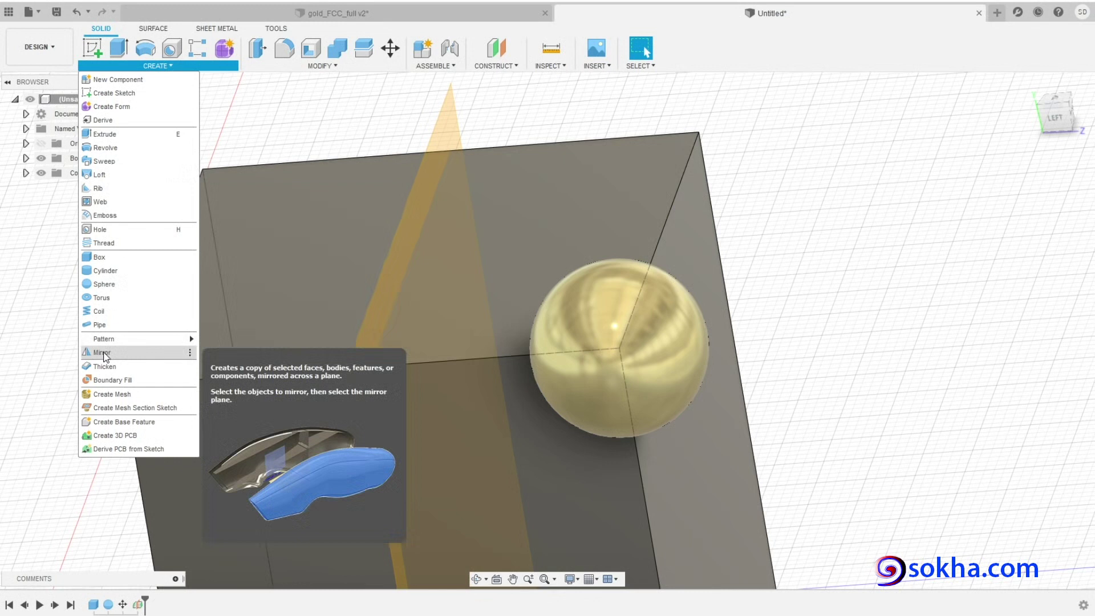
left_click(102, 353)
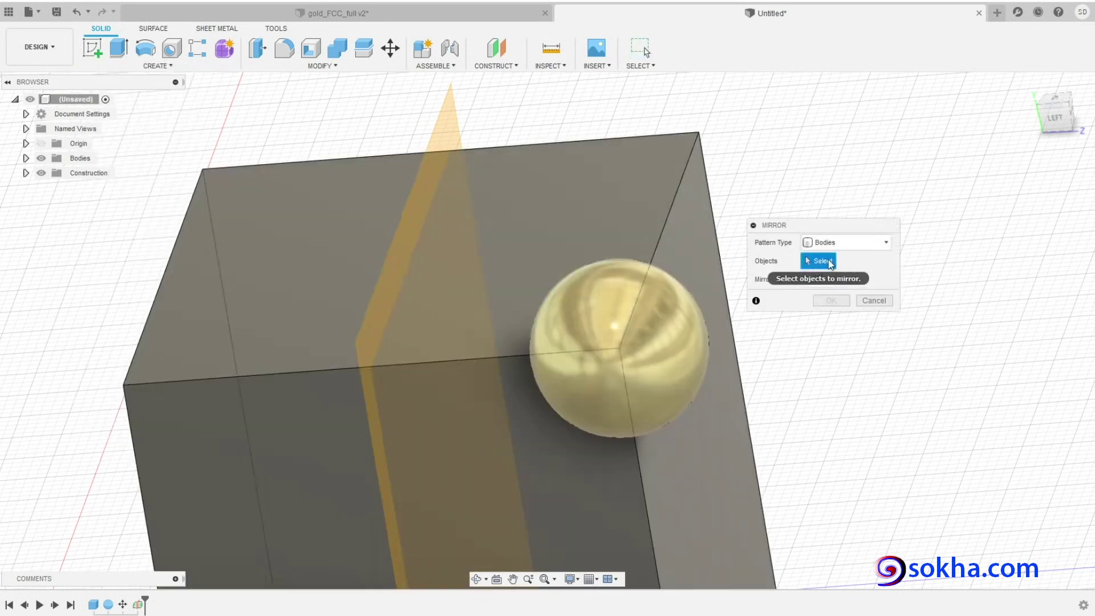
left_click(654, 319)
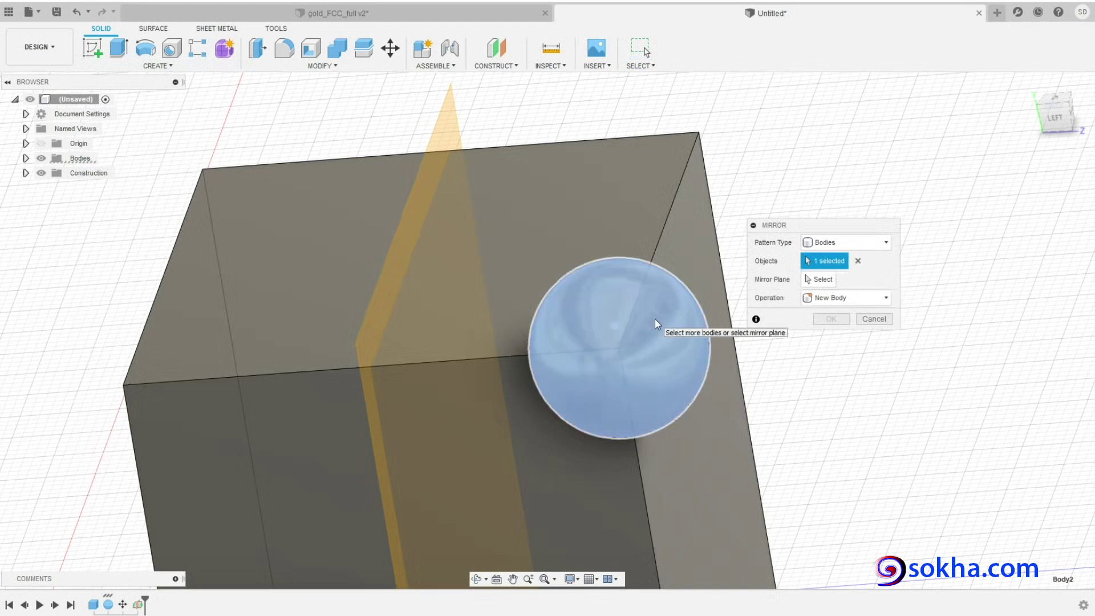
left_click(821, 279)
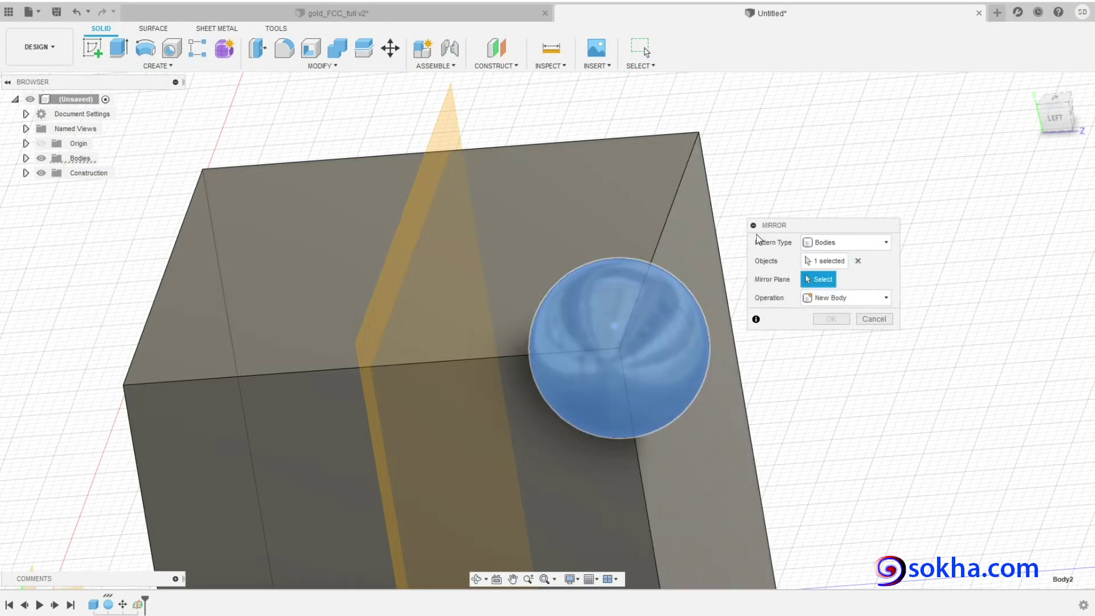
mouse_move(333, 305)
middle_mouse_down("shift")
mouse_move(398, 279)
mouse_move(558, 163)
mouse_move(170, 354)
mouse_move(188, 342)
middle_mouse_up("shift")
left_click(561, 159)
left_click(831, 318)
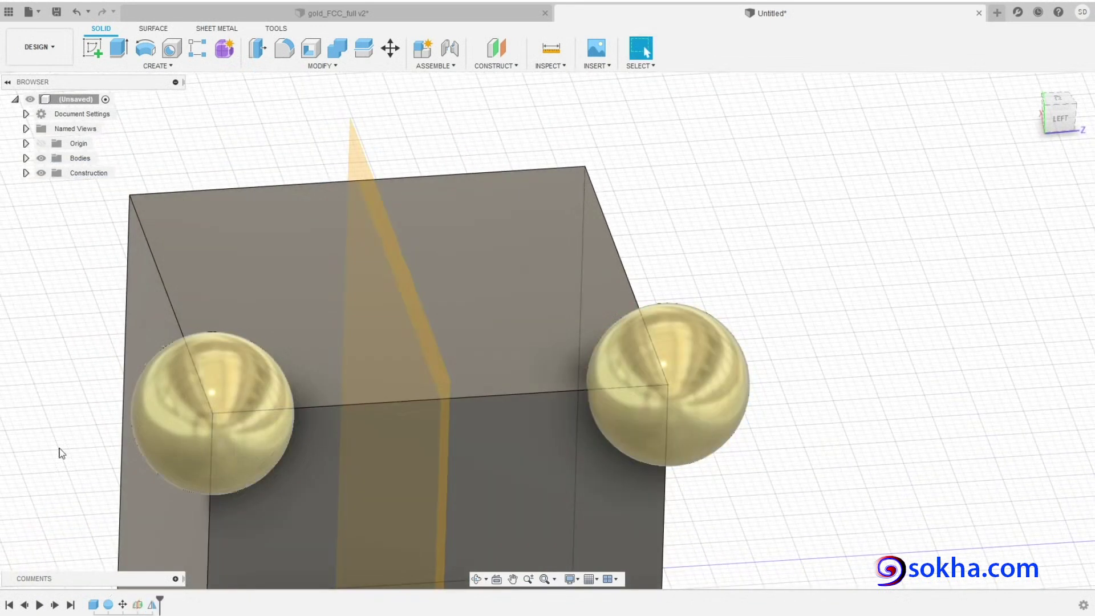
middle_click_drag(898, 436, 865, 336, "shift")
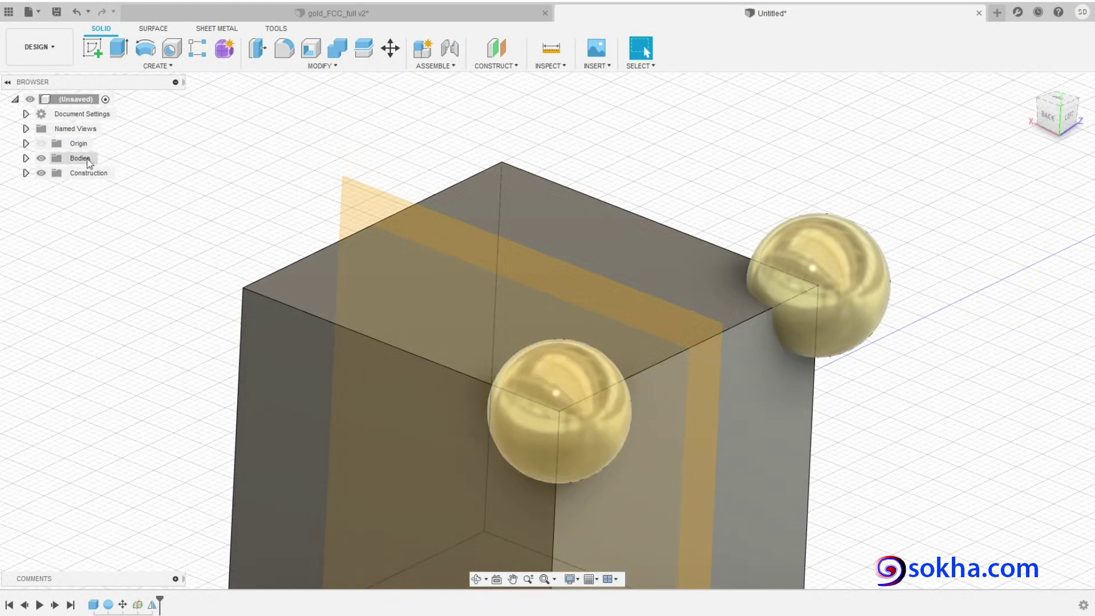
mouse_move(556, 370)
left_mouse_down()
mouse_move(298, 247)
mouse_move(261, 281)
mouse_move(292, 276)
left_mouse_up()
mouse_move(821, 237)
left_mouse_down()
mouse_move(808, 206)
mouse_move(514, 165)
mouse_move(509, 143)
left_mouse_up()
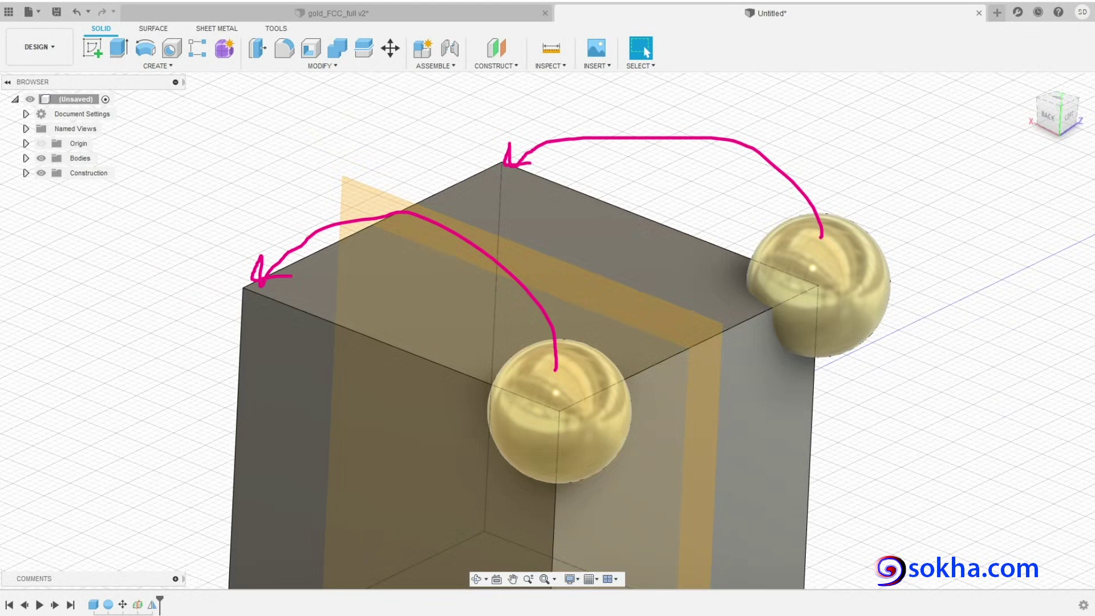
key("Escape")
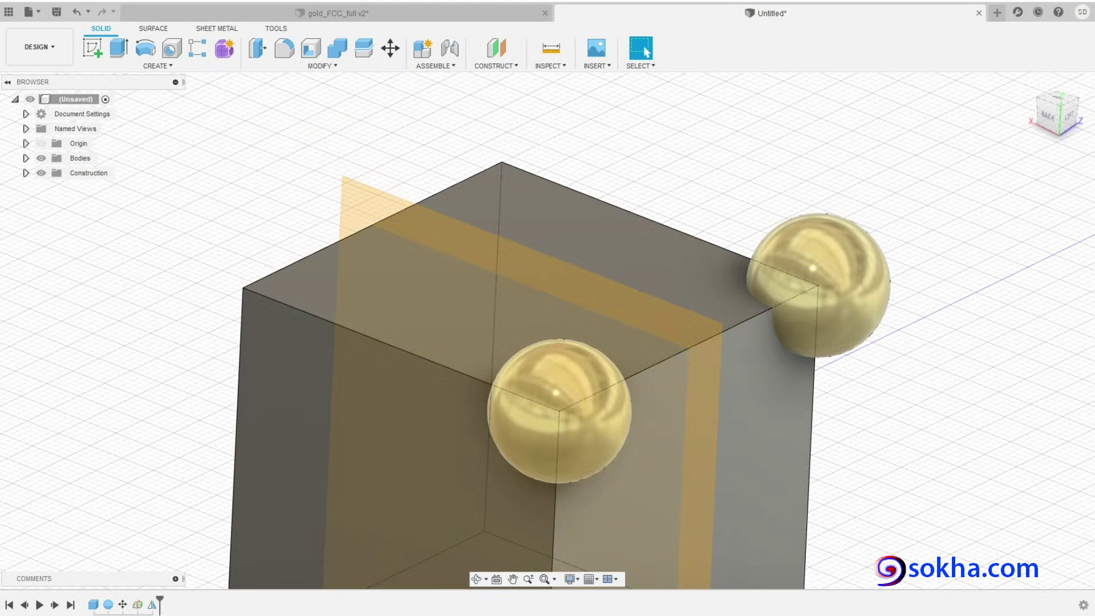
Step: Create a second midplane between another pair of opposite cube faces
left_click(505, 66)
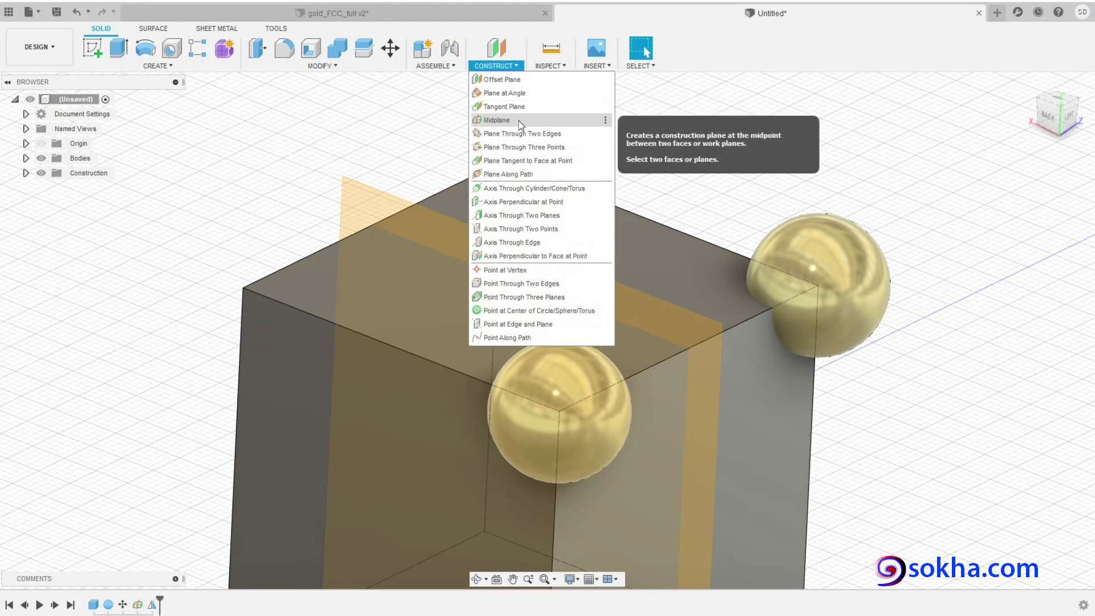
left_click(507, 121)
left_click(764, 405)
mouse_move(762, 400)
middle_mouse_down("shift")
mouse_move(440, 266)
mouse_move(471, 245)
mouse_move(601, 306)
middle_mouse_up("shift")
left_click(417, 262)
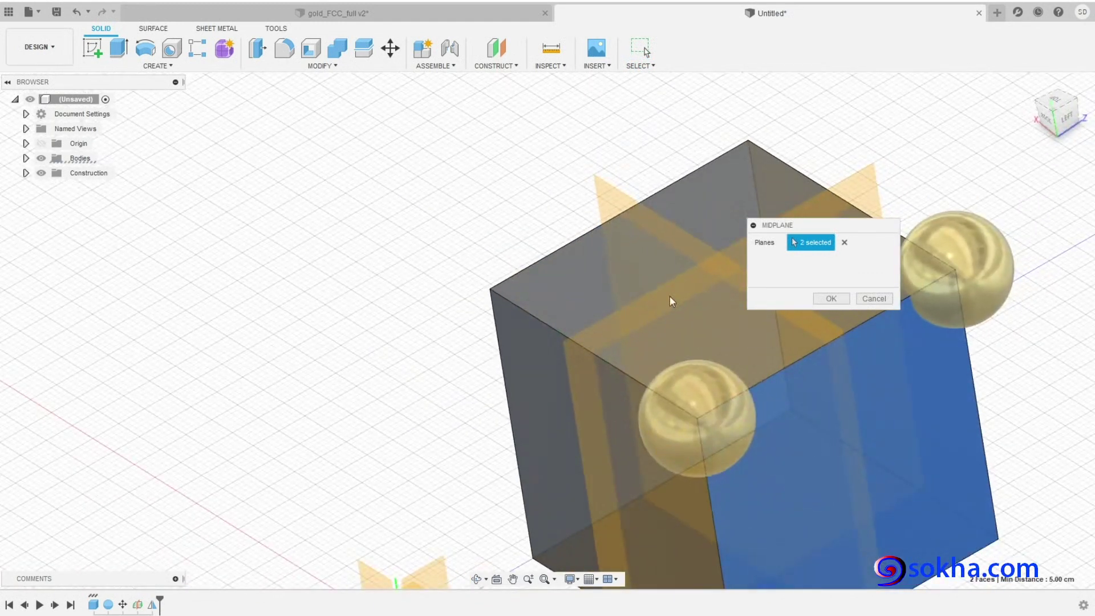
left_click(830, 298)
mouse_move(831, 298)
middle_mouse_down("shift")
mouse_move(1088, 233)
mouse_move(976, 241)
middle_mouse_up("shift")
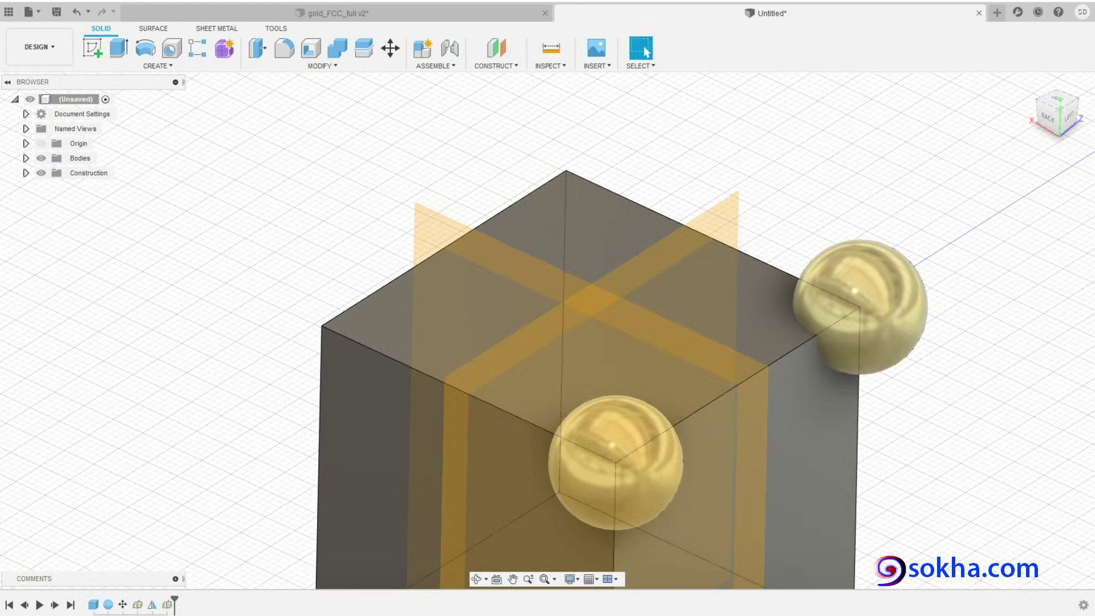
left_click_drag(151, 244, 267, 247)
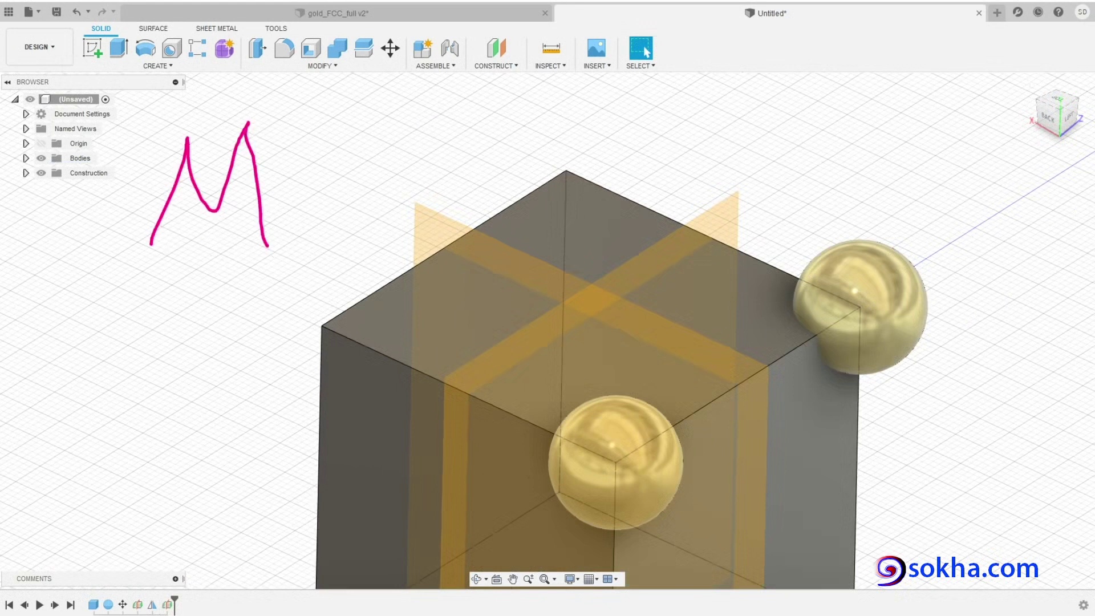
Step: Bring up the Modify dropdown so the Move/Copy command is available
left_click(326, 66)
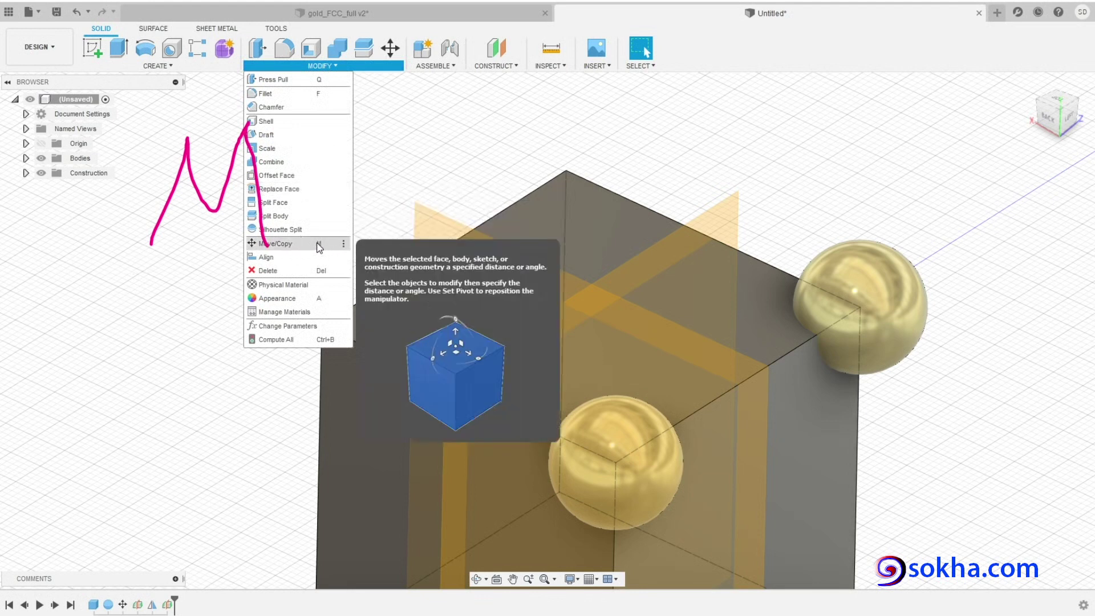
key("Escape")
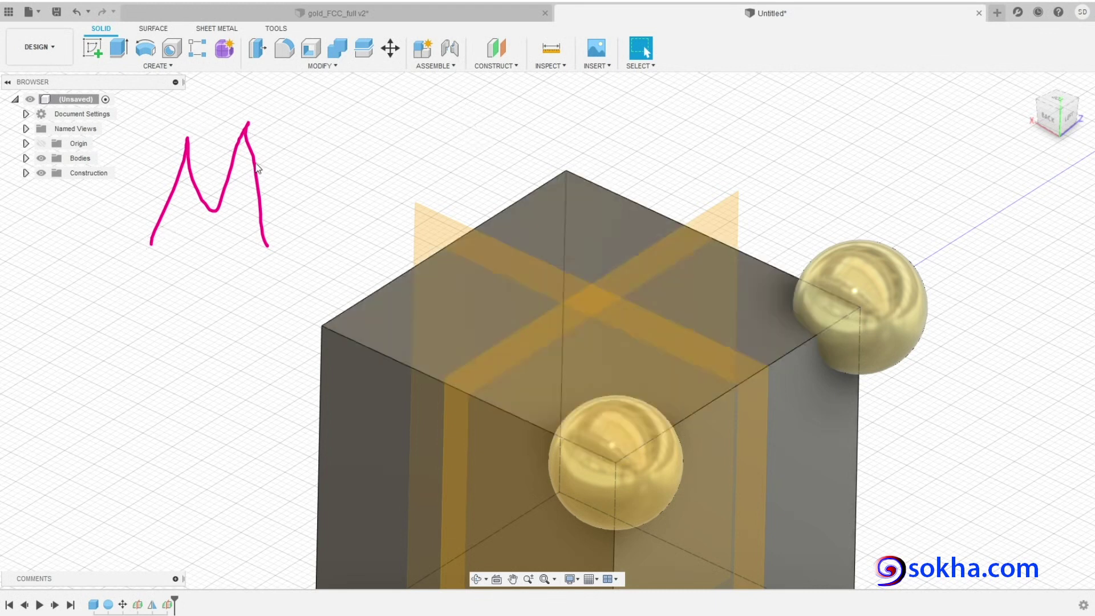
left_click(319, 66)
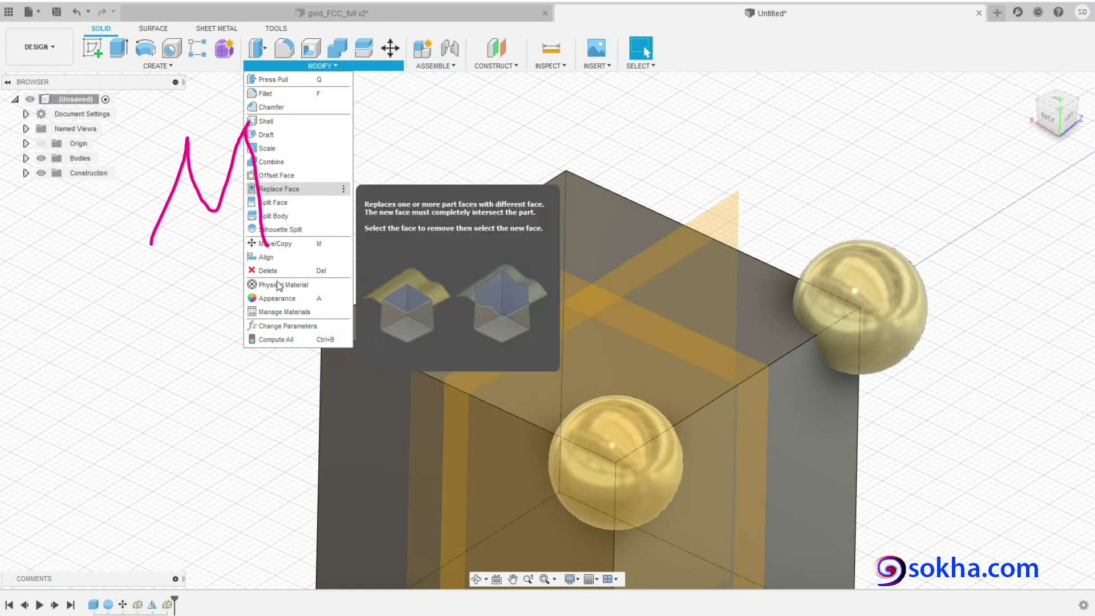
Step: Start moving the right and front spheres as bodies, then cancel, leaving them unchanged
left_click(274, 245)
left_click_drag(806, 127, 789, 111)
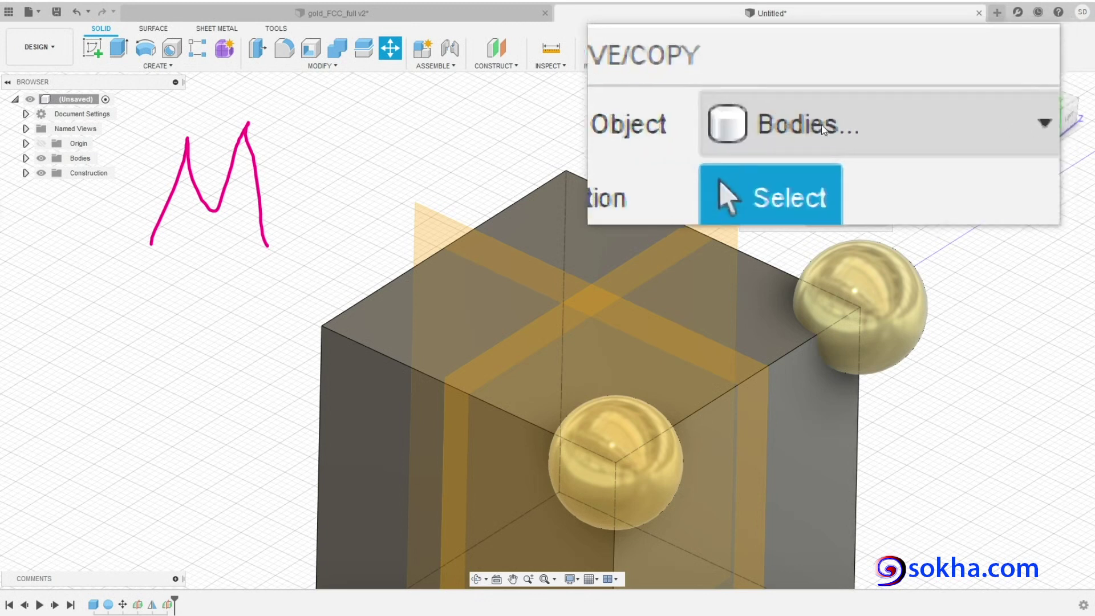
left_click(836, 135)
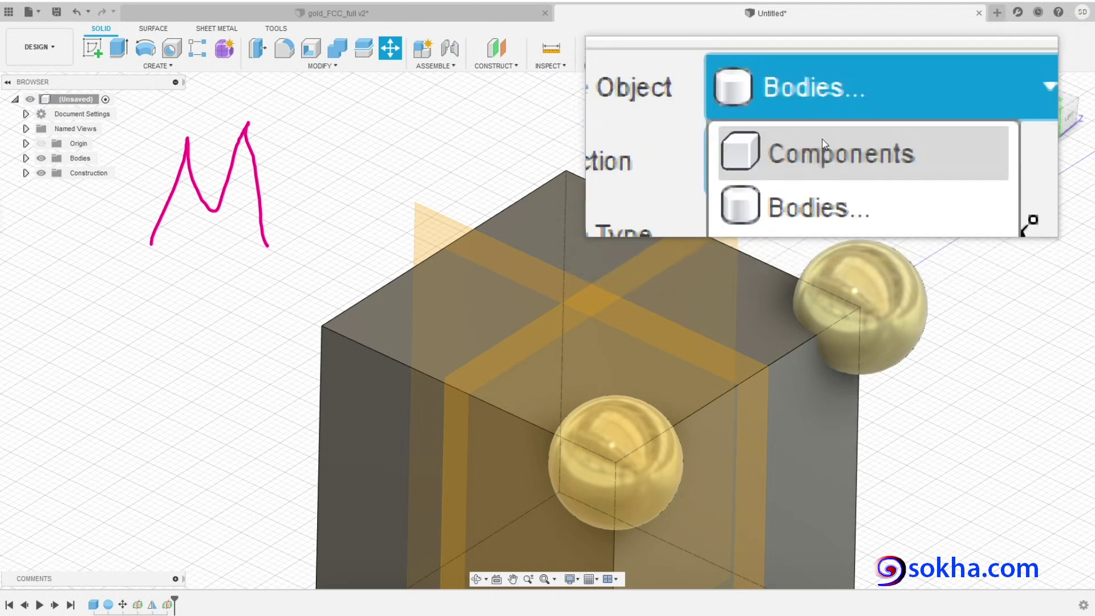
left_click(794, 153)
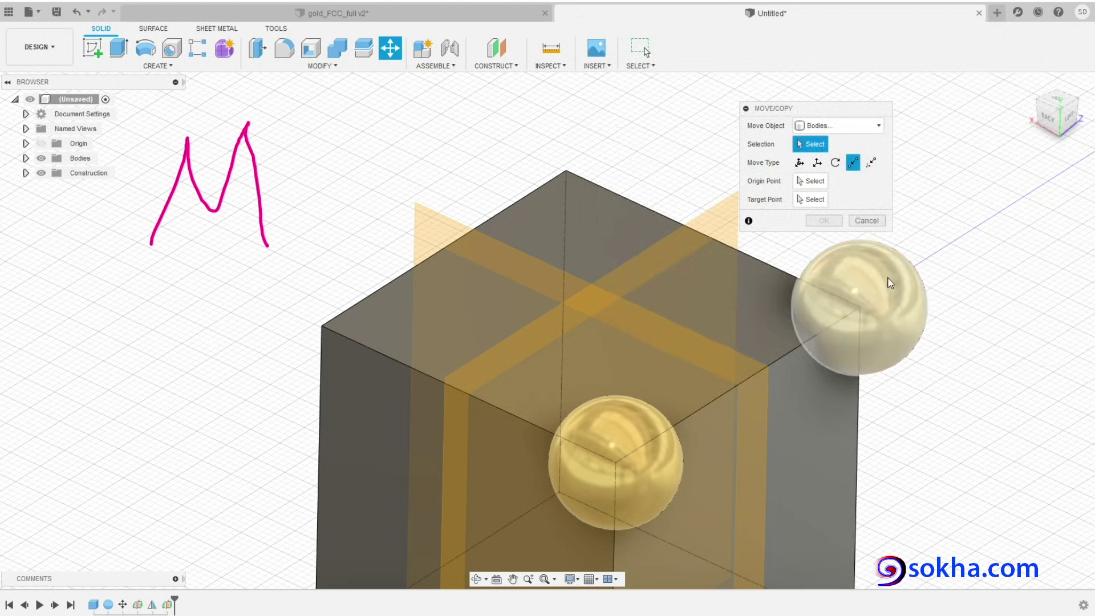
left_click(866, 285)
left_click(615, 431)
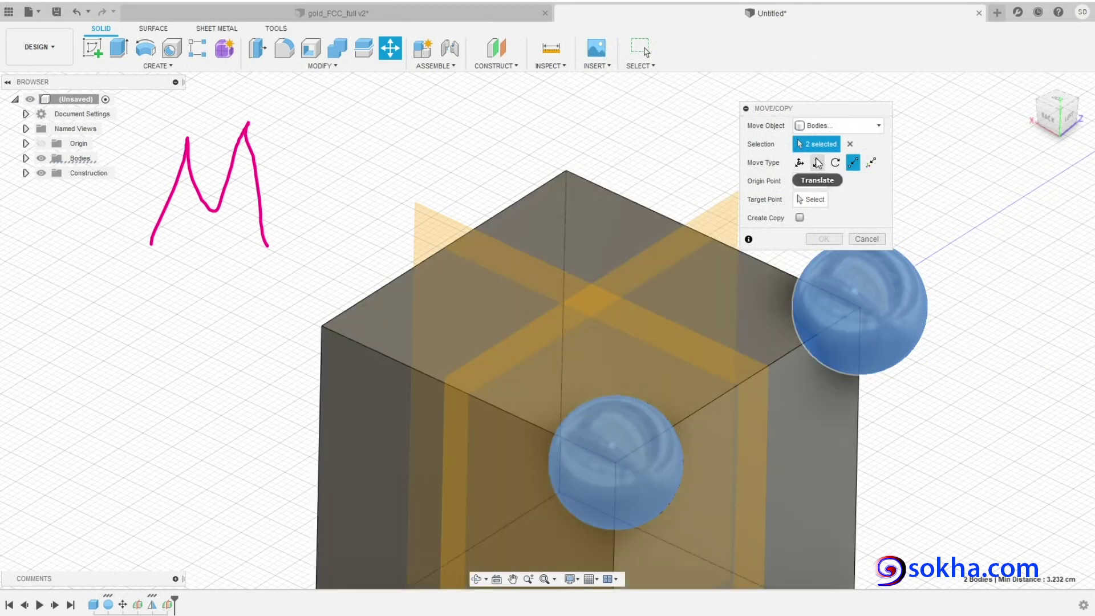
left_click(867, 239)
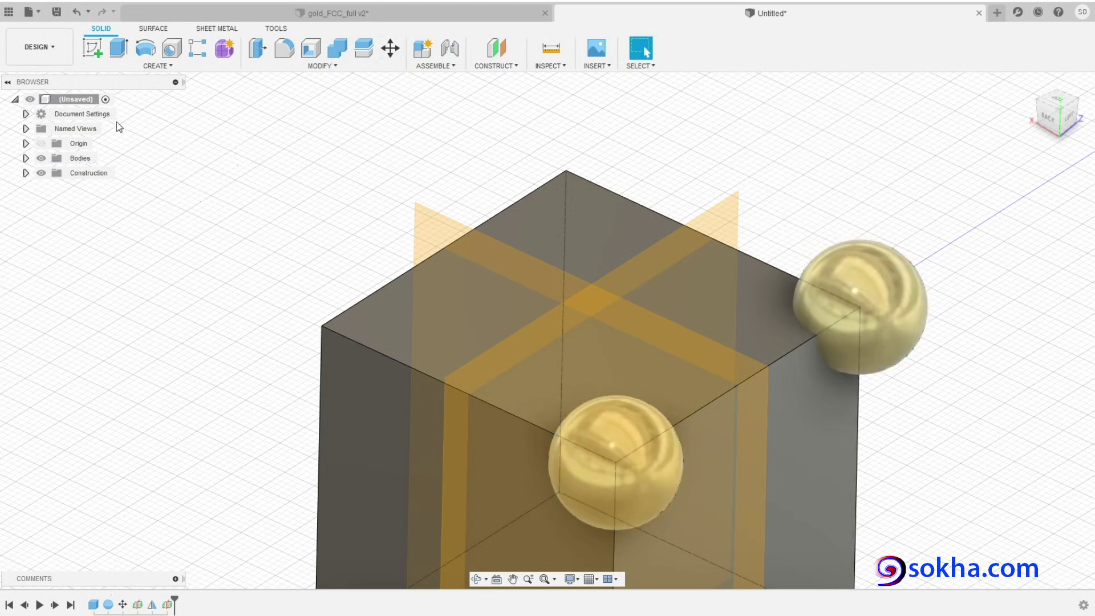
Step: Mirror the right and front spheres across the vertical construction plane, adding two spheres
left_click(158, 65)
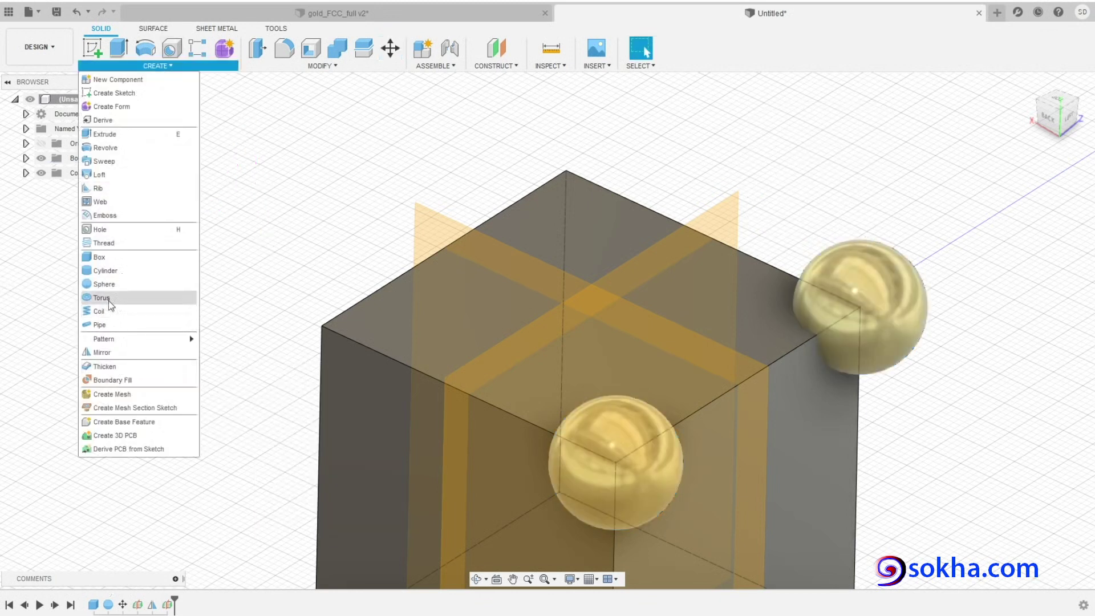
left_click(101, 353)
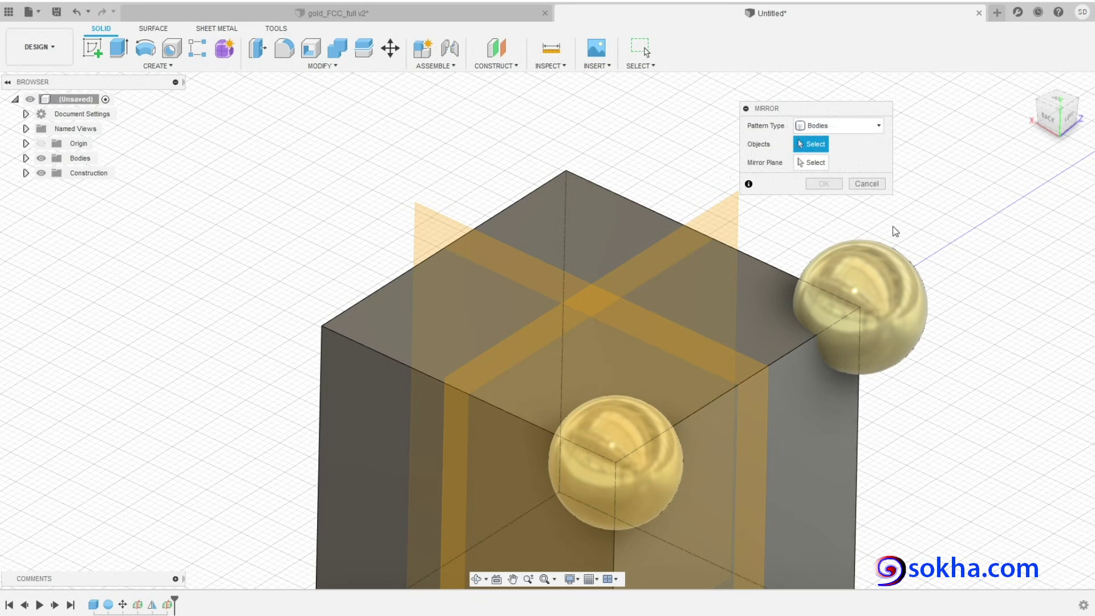
left_click(882, 279)
left_click(630, 435)
left_click(812, 162)
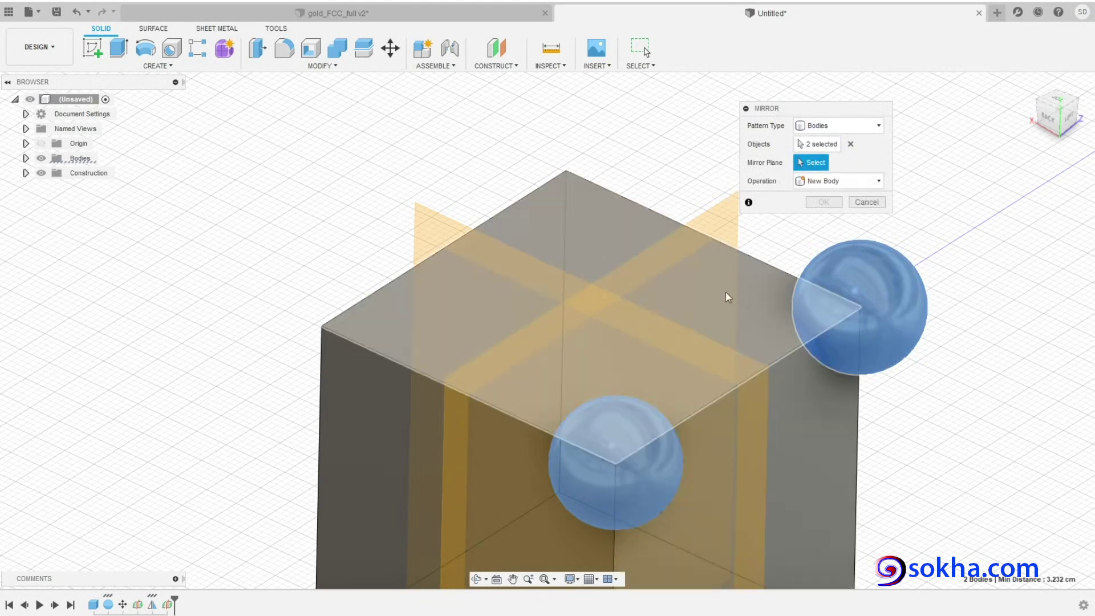
left_click(724, 214)
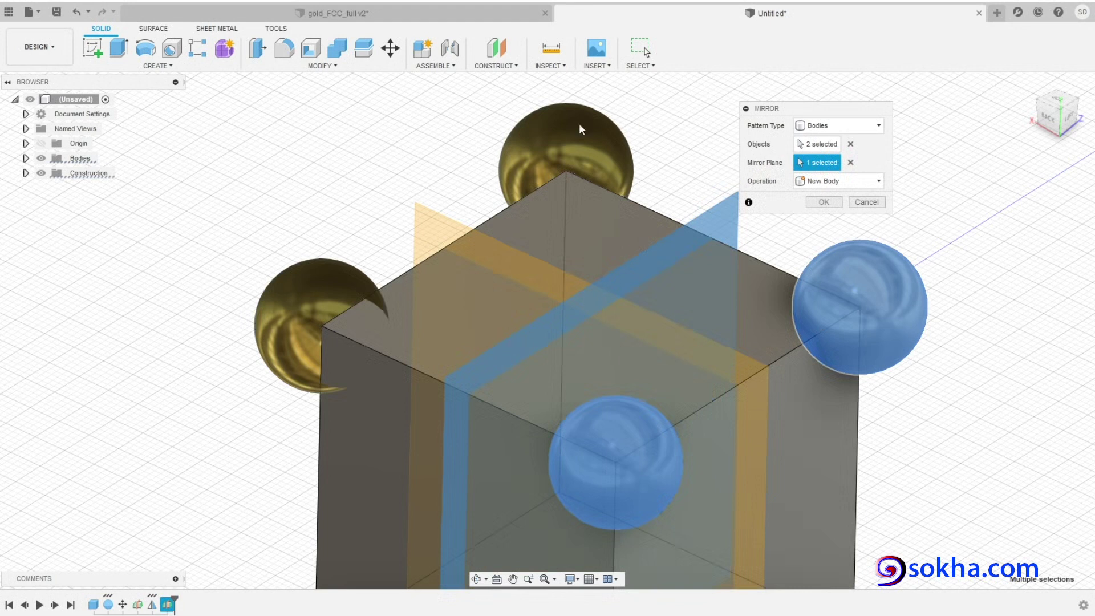
left_click(823, 203)
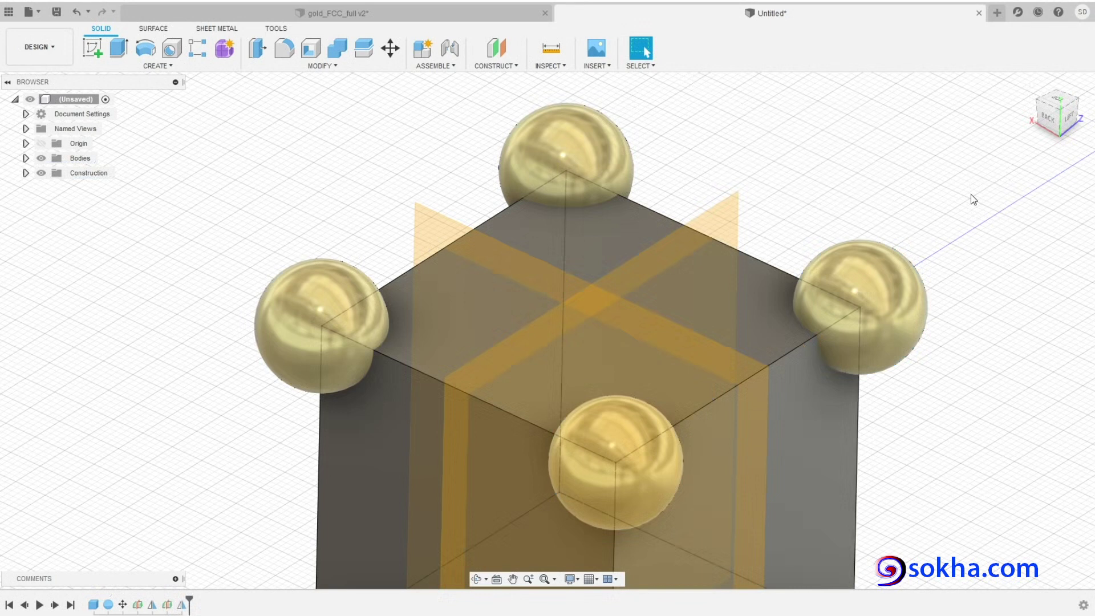
middle_click_drag(969, 197, 924, 203, "shift")
Step: View the cube from below and switch off the Layout Grid in Grid and Snaps
mouse_move(767, 337)
middle_mouse_down("shift")
mouse_move(439, 212)
mouse_move(402, 138)
middle_mouse_up("shift")
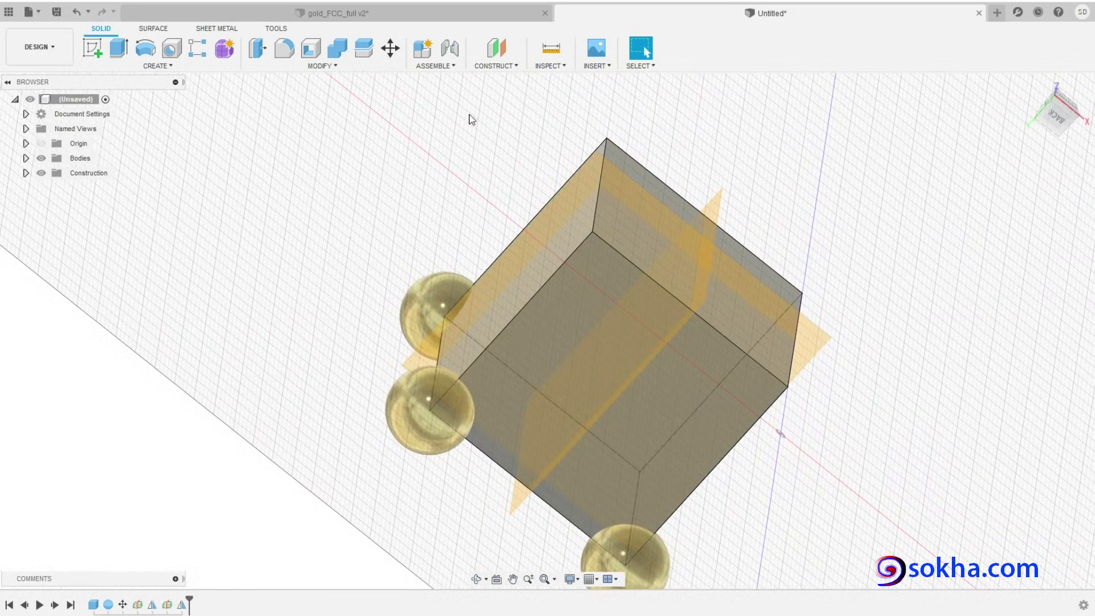
middle_click_drag(694, 152, 641, 443, "shift")
left_click(593, 578)
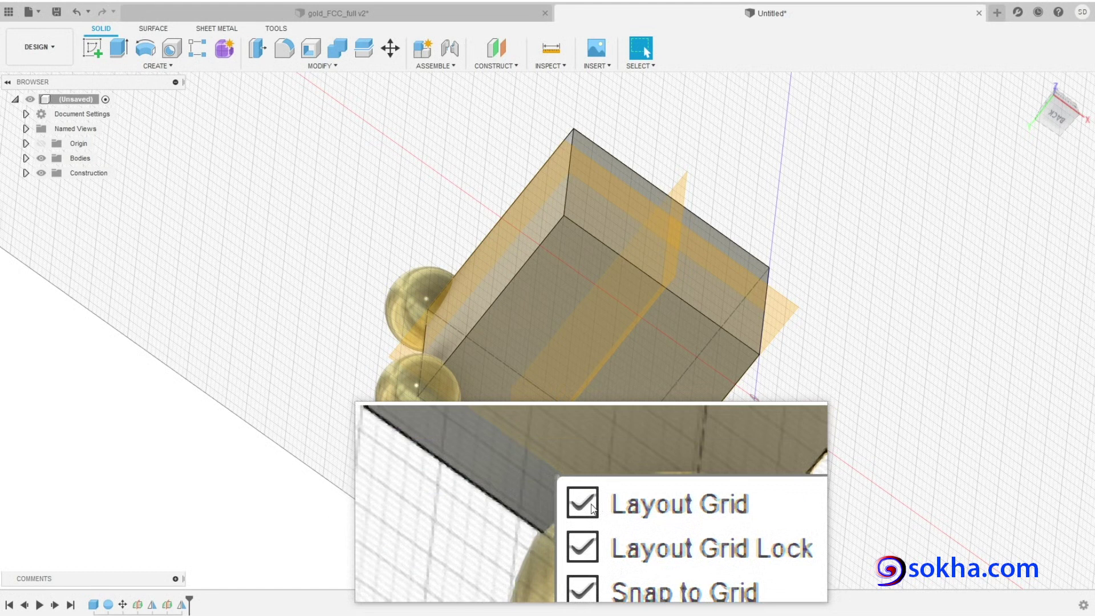
left_click(593, 508)
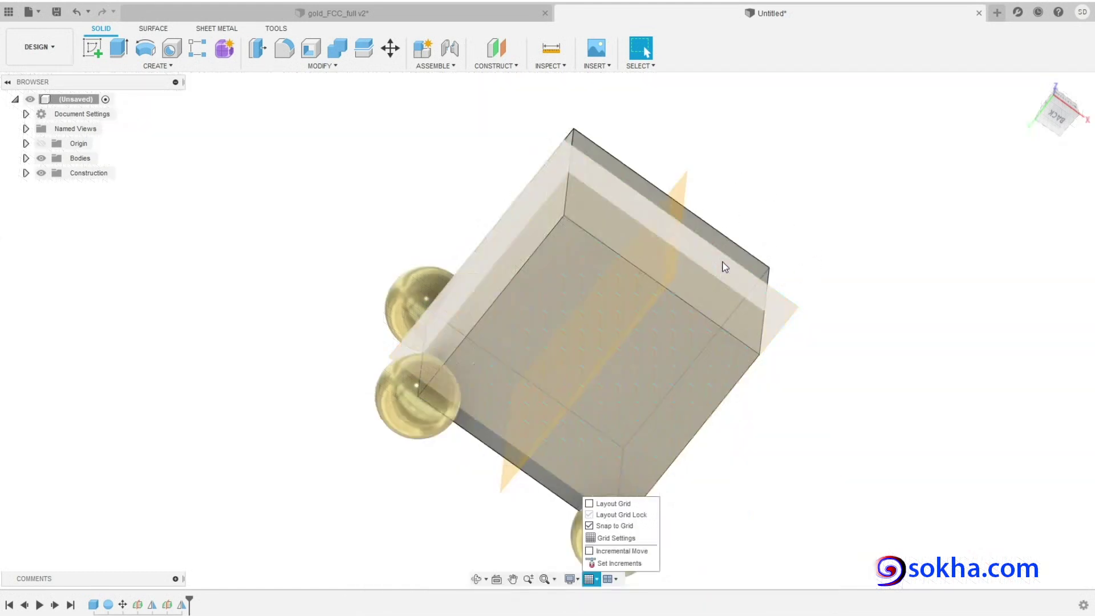
left_click(594, 581)
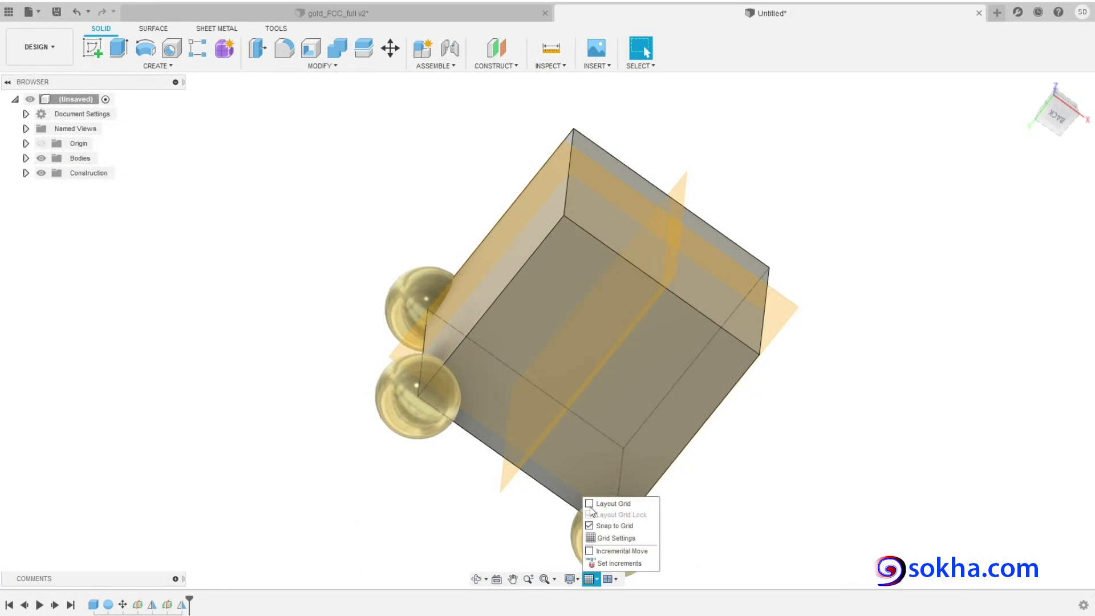
left_click(732, 501)
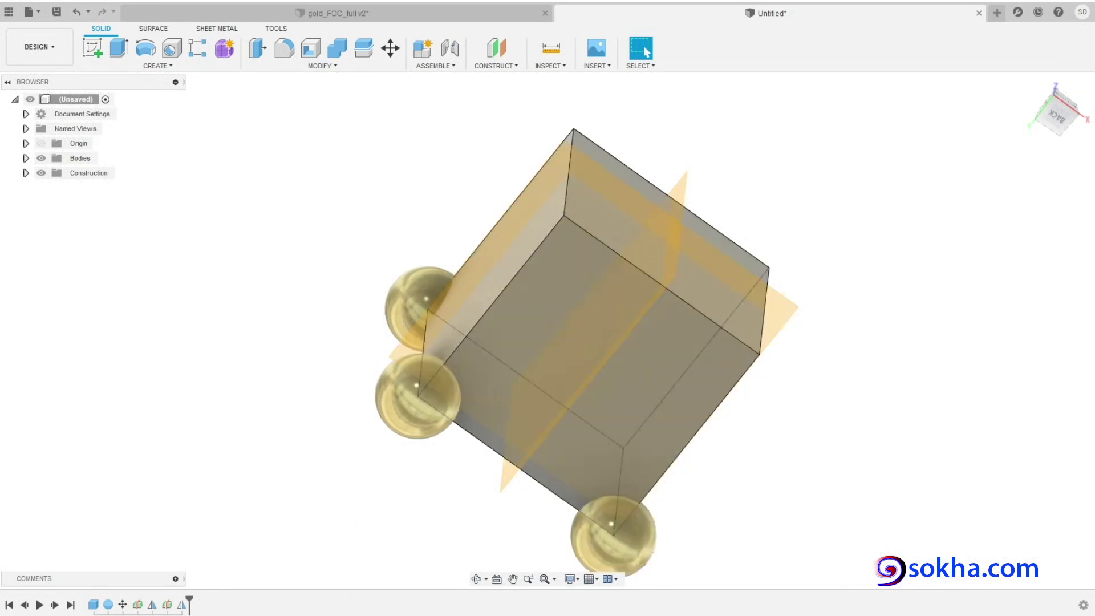
left_click(482, 68)
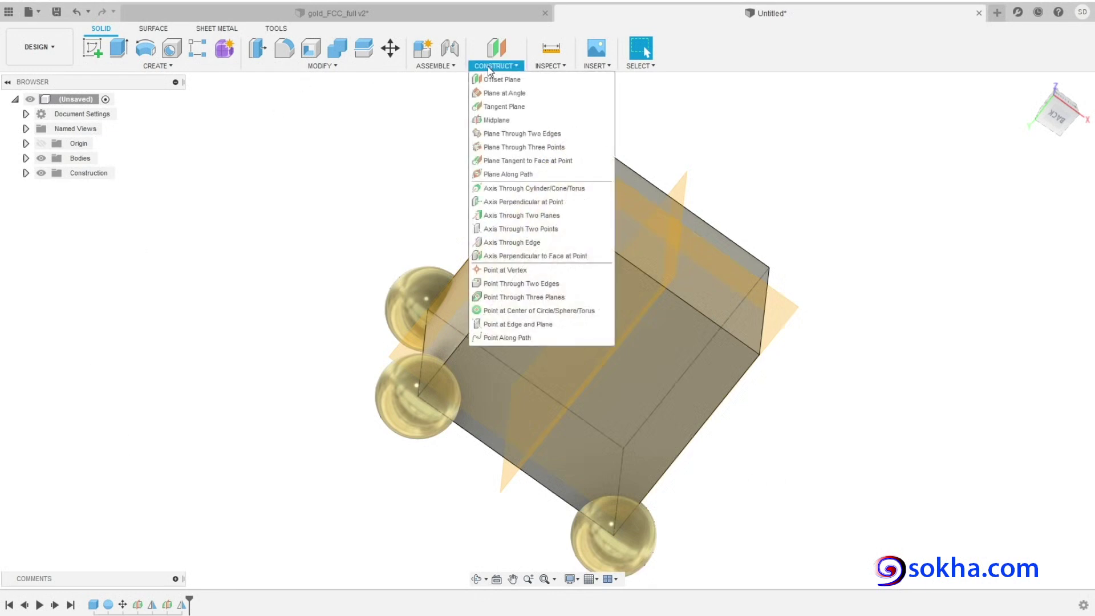
Step: Create a midplane between the cube's top face and its opposite face
left_click(497, 120)
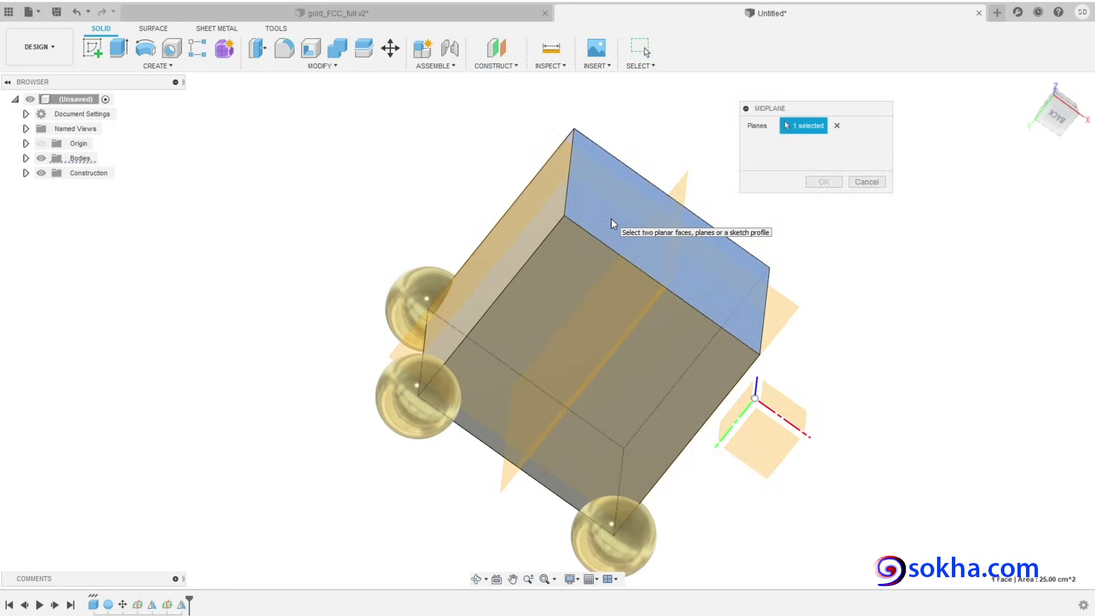
left_click(611, 224)
mouse_move(611, 223)
middle_mouse_down("shift")
mouse_move(492, 308)
mouse_move(597, 209)
mouse_move(519, 186)
mouse_move(706, 234)
mouse_move(570, 186)
middle_mouse_up("shift")
left_click(492, 308)
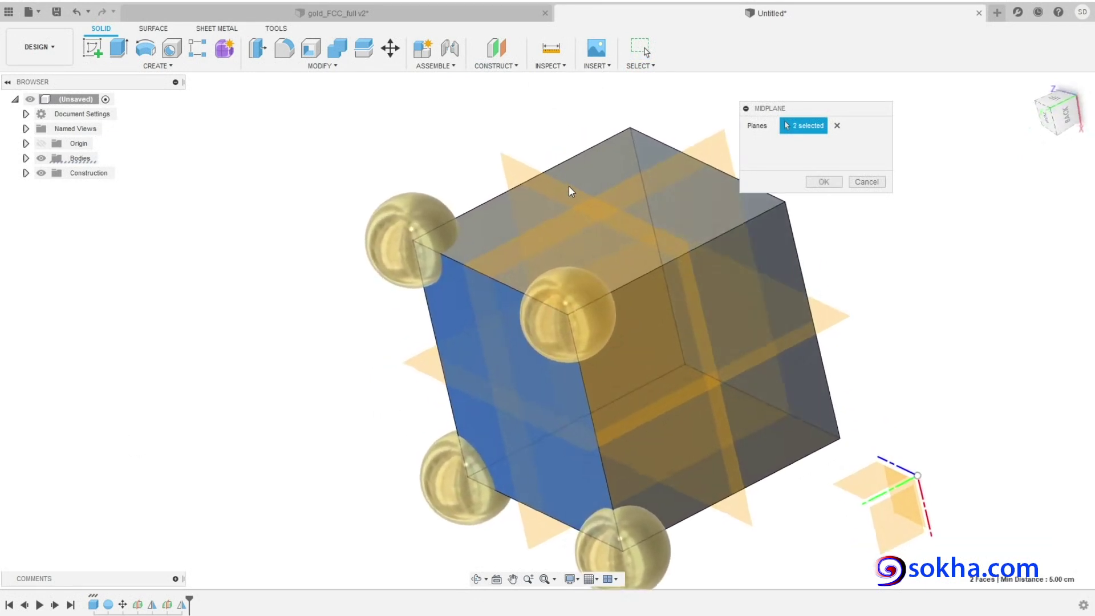
left_click(824, 182)
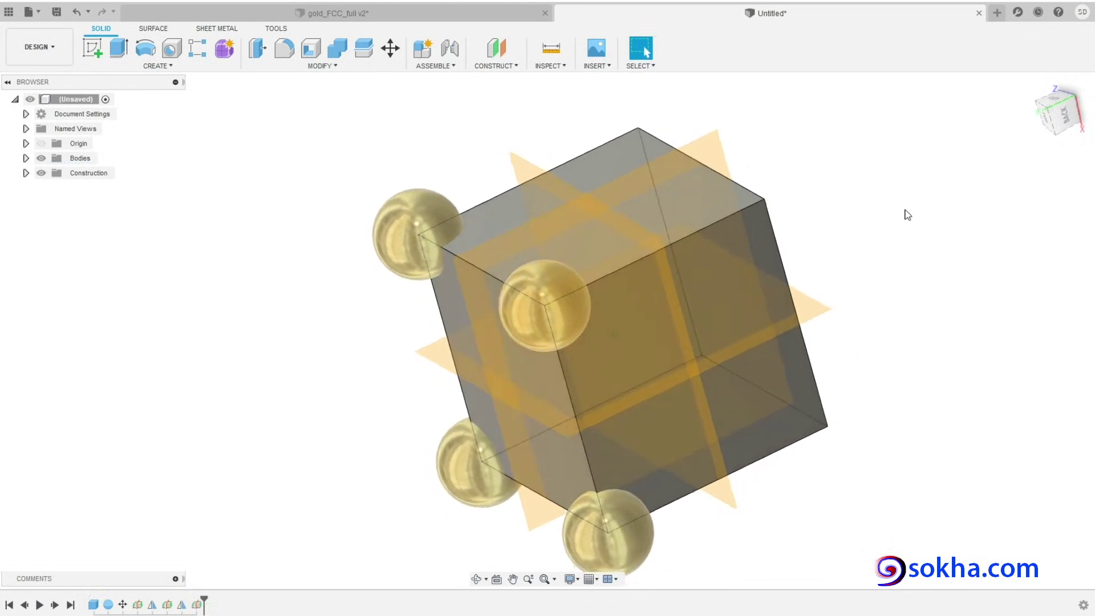
Step: Mirror the four spheres across the new midplane, placing spheres at all eight corners
left_click(148, 65)
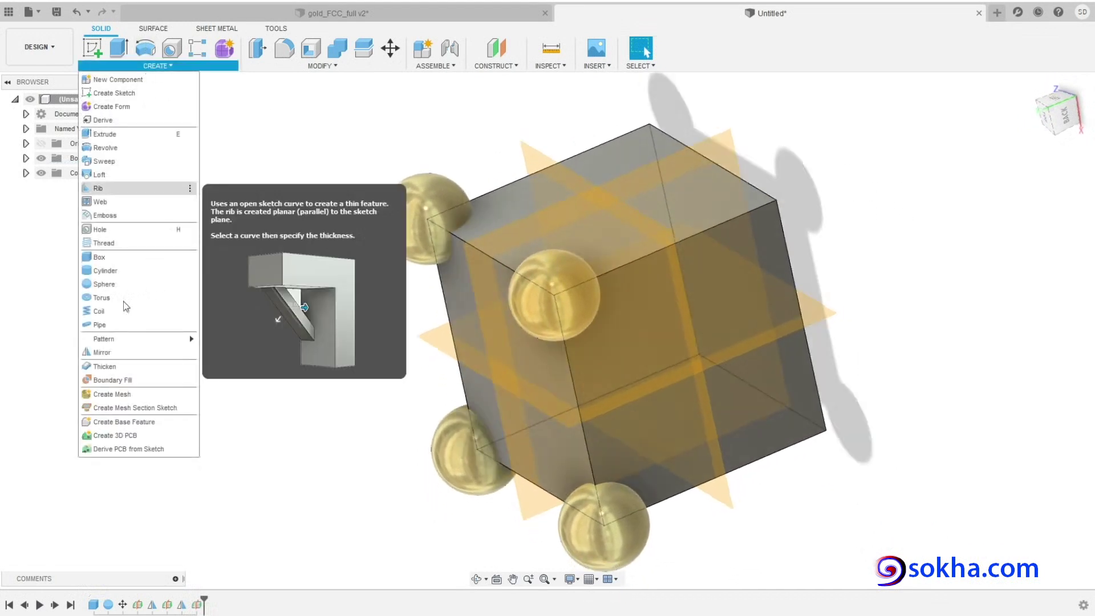
left_click(100, 354)
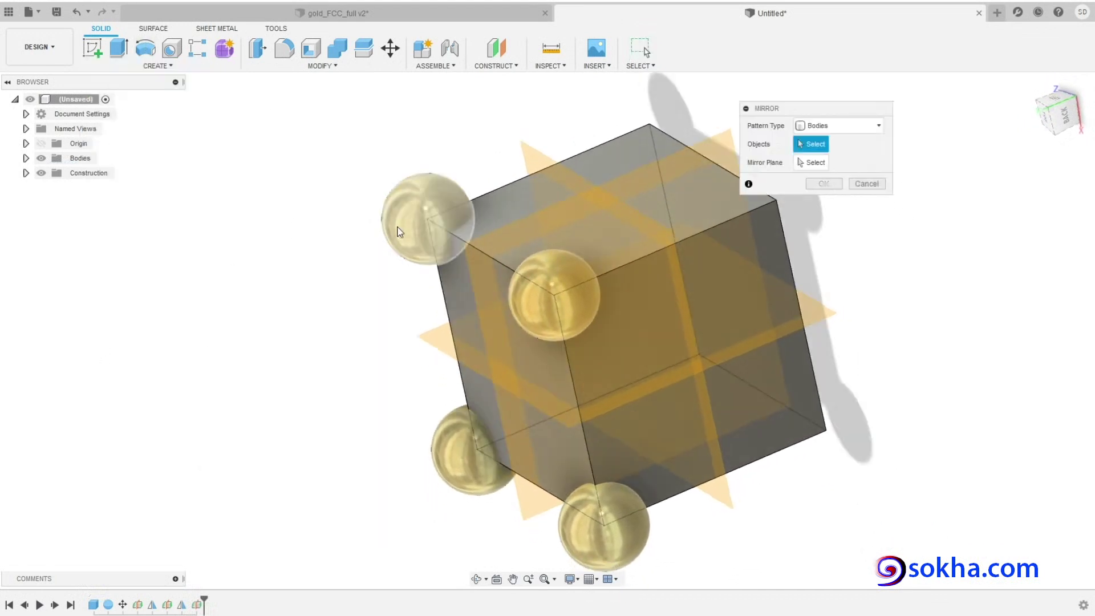
left_click(427, 219)
left_click(536, 322)
left_click(455, 475)
left_click(621, 552)
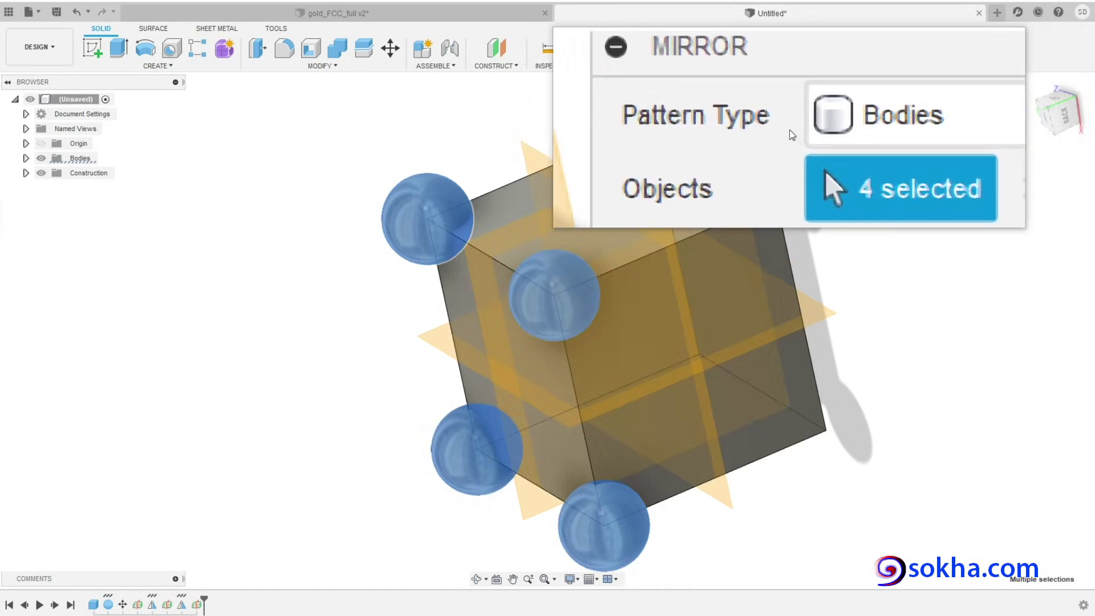
mouse_move(811, 144)
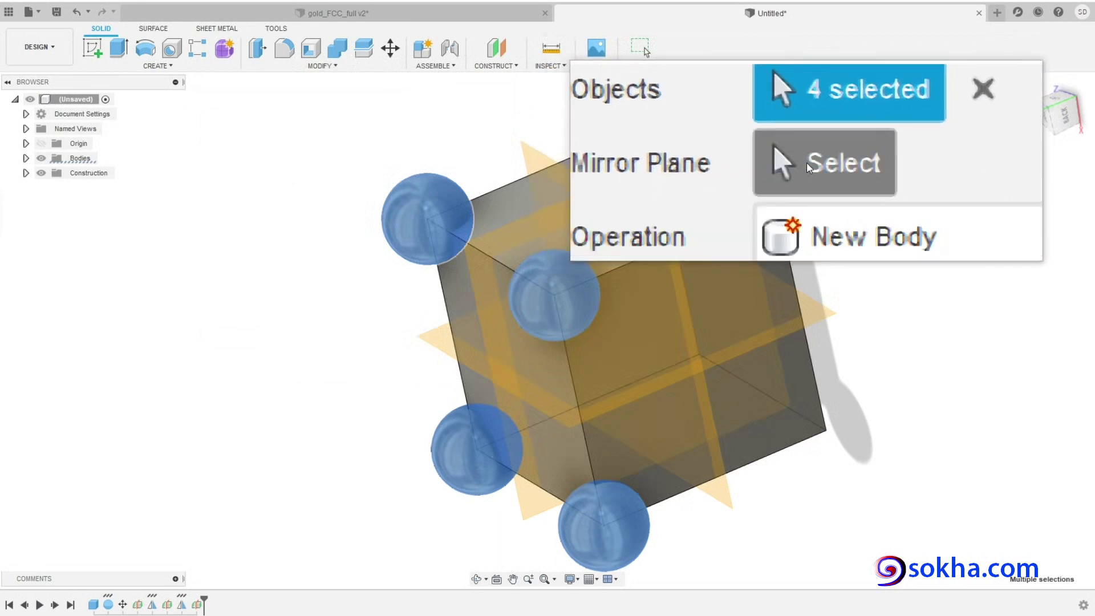
left_click(806, 162)
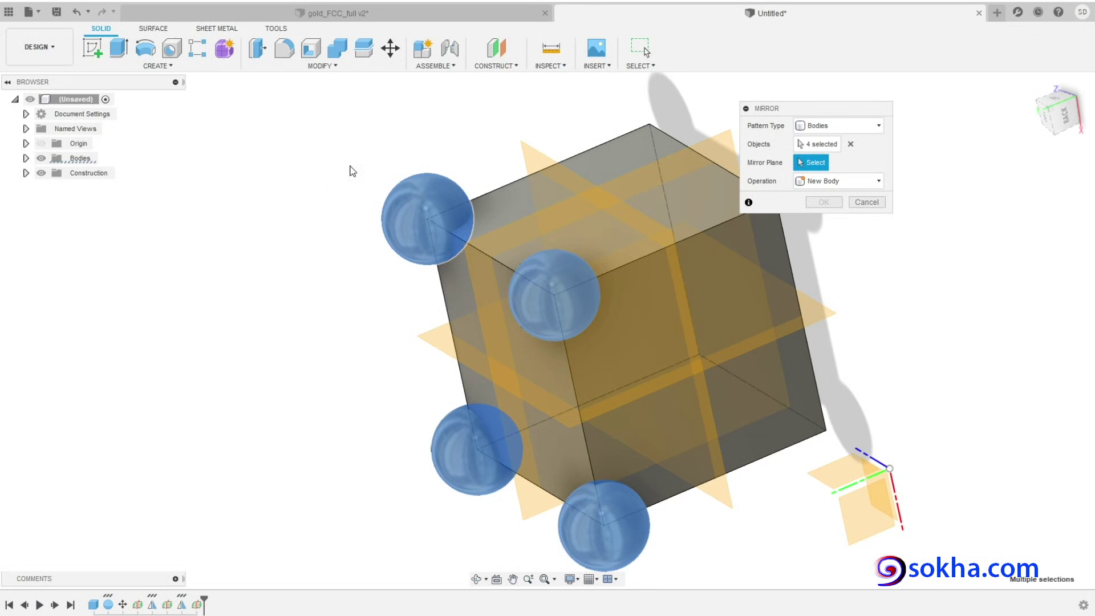
mouse_move(352, 171)
middle_mouse_down("shift")
mouse_move(440, 140)
mouse_move(525, 152)
mouse_move(456, 111)
middle_mouse_up("shift")
left_click(495, 149)
middle_click_drag(676, 327, 711, 337, "shift")
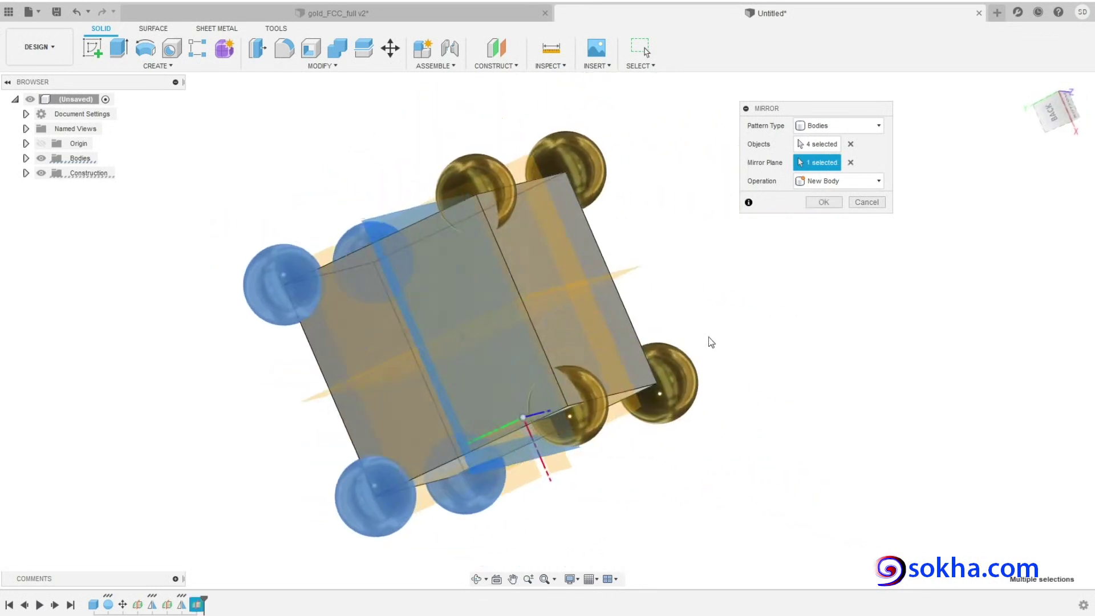
left_click(821, 203)
middle_click_drag(817, 218, 844, 317, "shift")
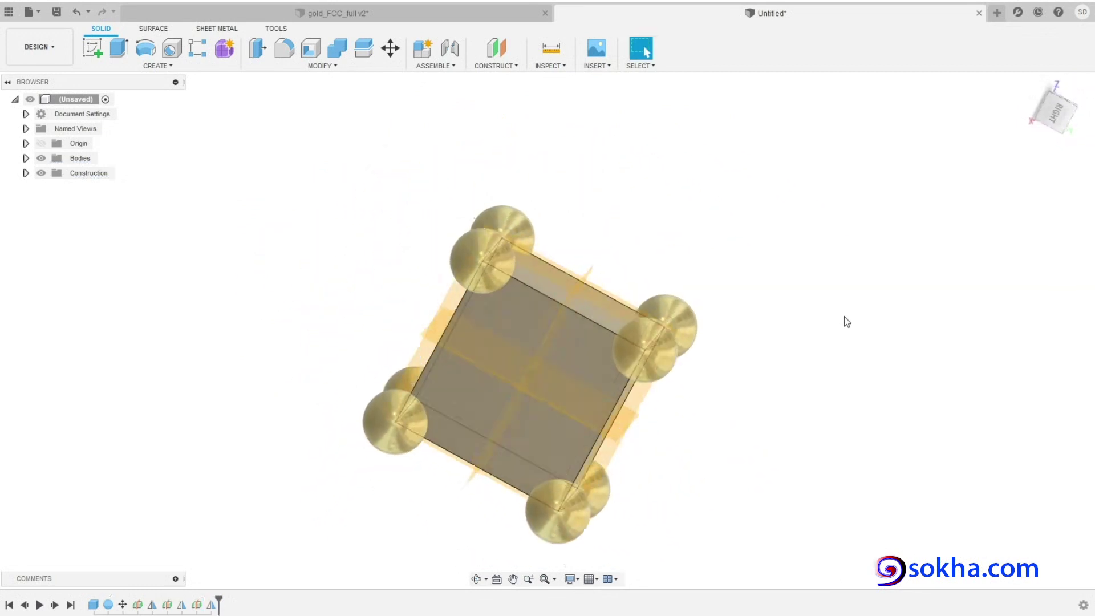
Step: Orbit the model until the cube's back face is square-on, showing all eight corner spheres
mouse_move(843, 316)
middle_mouse_down("shift")
mouse_move(748, 302)
mouse_move(761, 321)
mouse_move(857, 331)
middle_mouse_up("shift")
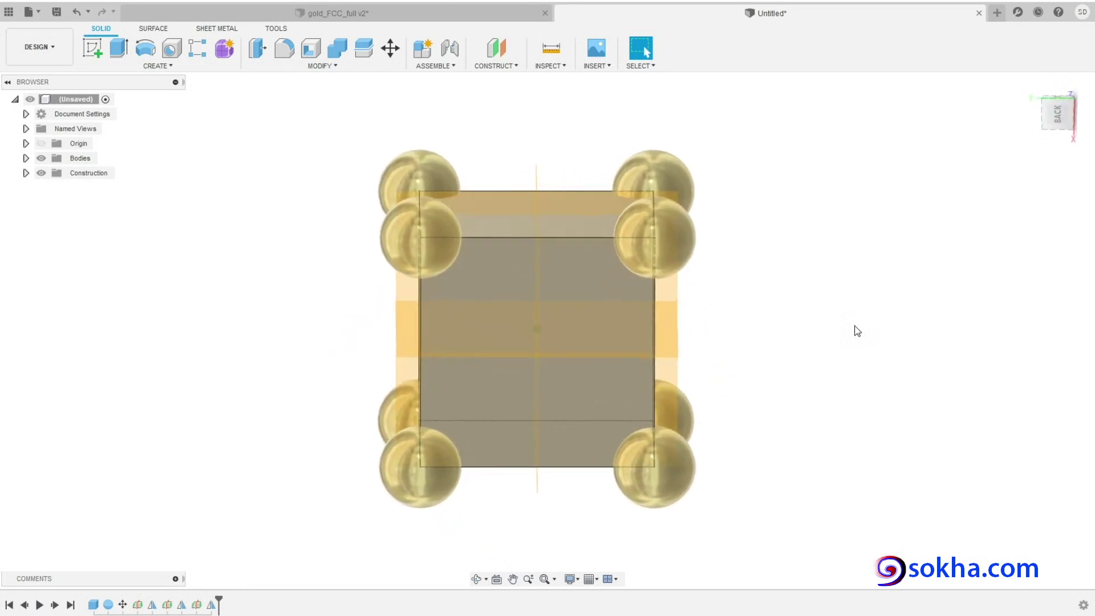
mouse_move(557, 308)
left_mouse_down()
mouse_move(501, 359)
mouse_move(587, 336)
left_mouse_up()
left_click_drag(554, 195, 529, 183)
left_click_drag(176, 181, 238, 111)
left_click_drag(175, 144, 228, 139)
left_click_drag(295, 107, 346, 146)
left_click_drag(393, 96, 442, 125)
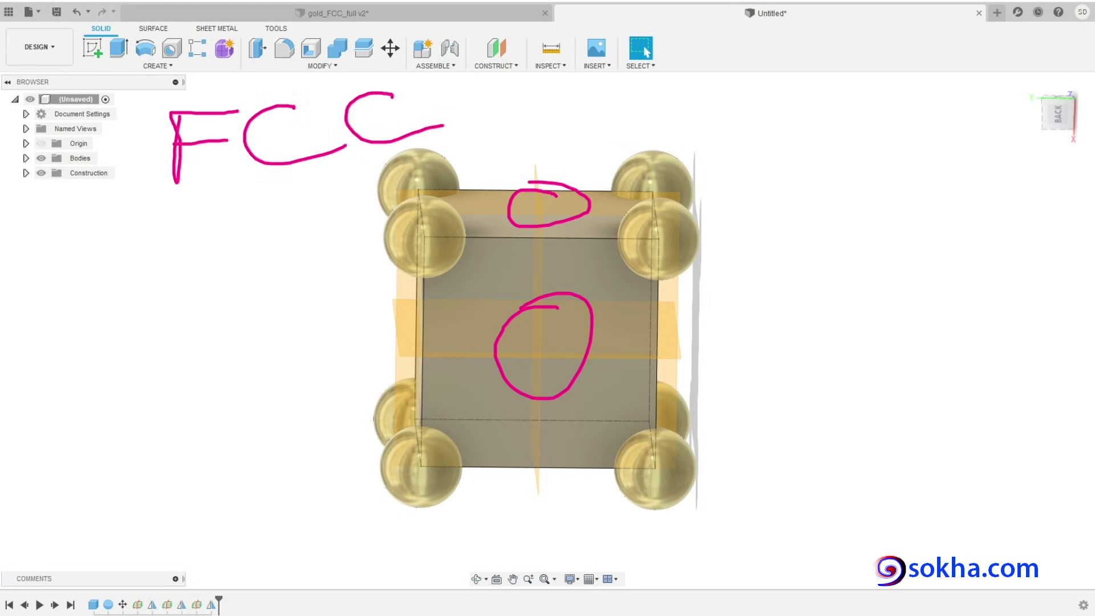
key("Escape")
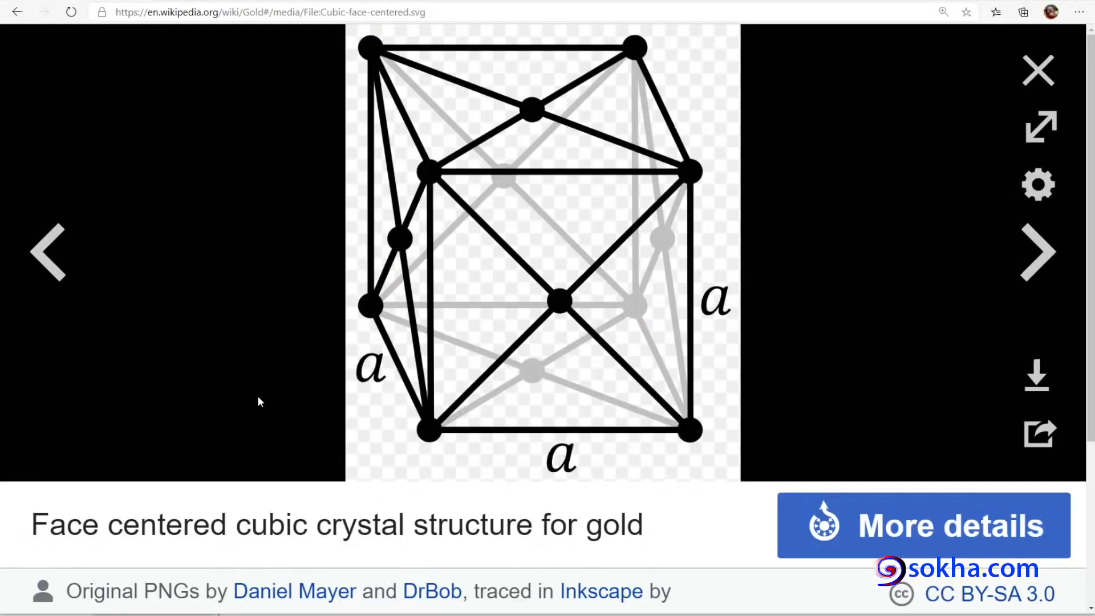
Step: Circle the front face-centre atom and four front corner atoms on the FCC diagram, then clear them
left_click_drag(573, 301, 570, 299)
left_click_drag(439, 419, 432, 435)
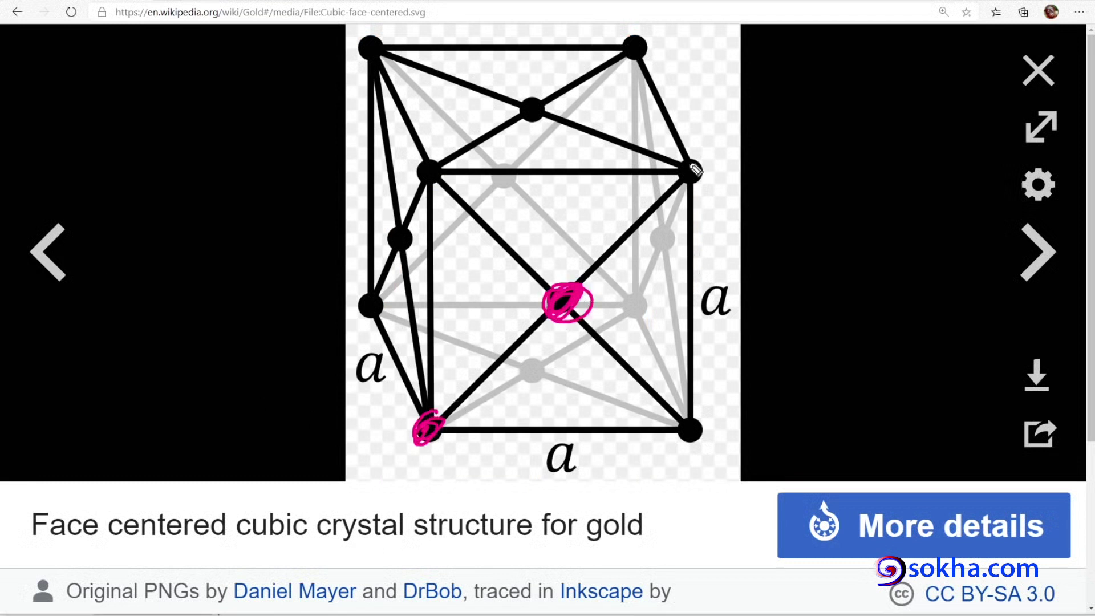
left_click_drag(693, 170, 695, 183)
left_click_drag(438, 173, 426, 187)
left_click_drag(692, 428, 690, 422)
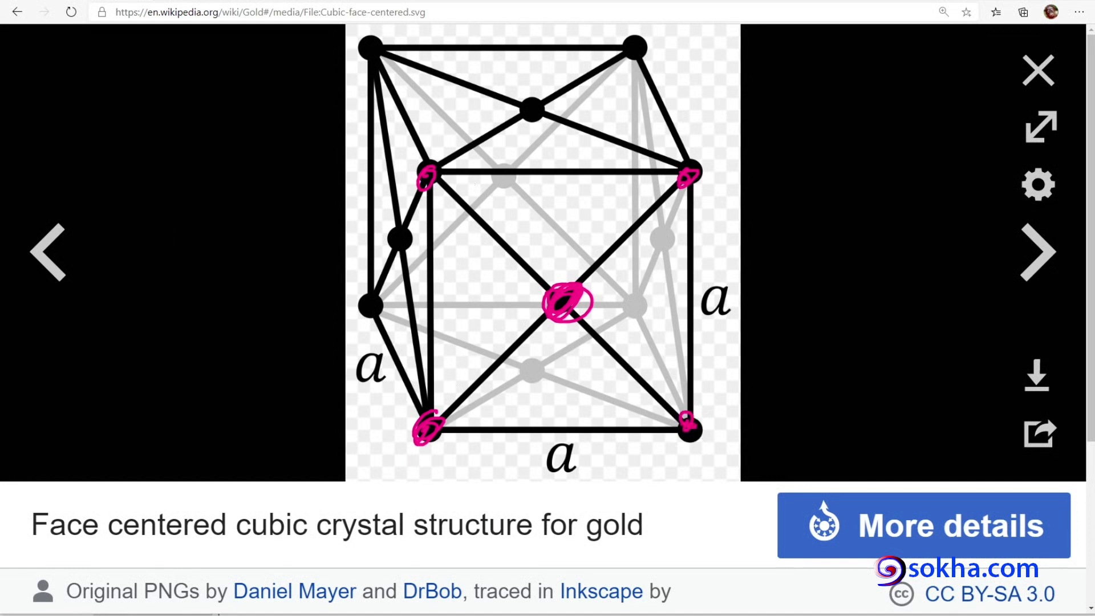
key("e")
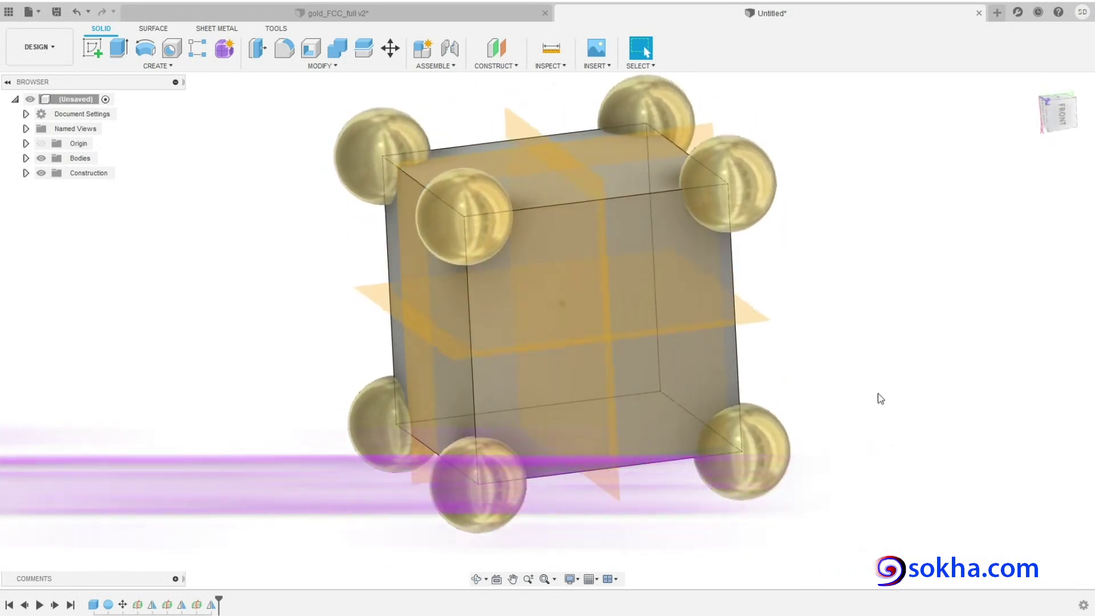
Step: Circle the top-left sphere and cube centre, draw zigzags toward corners, then clear the strokes
left_click_drag(459, 168, 470, 181)
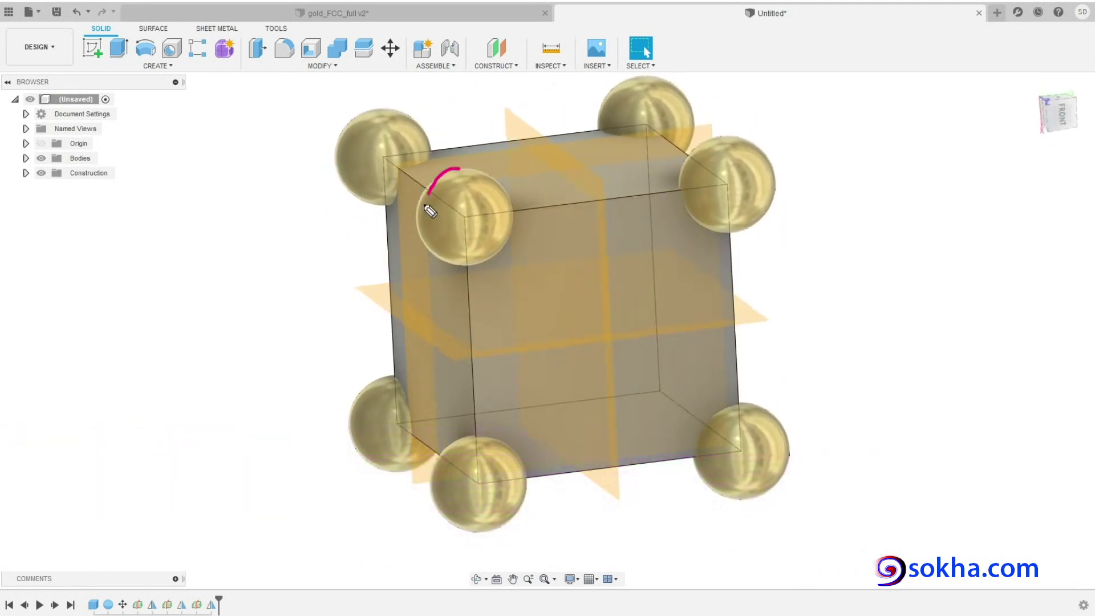
left_click_drag(624, 303, 607, 302)
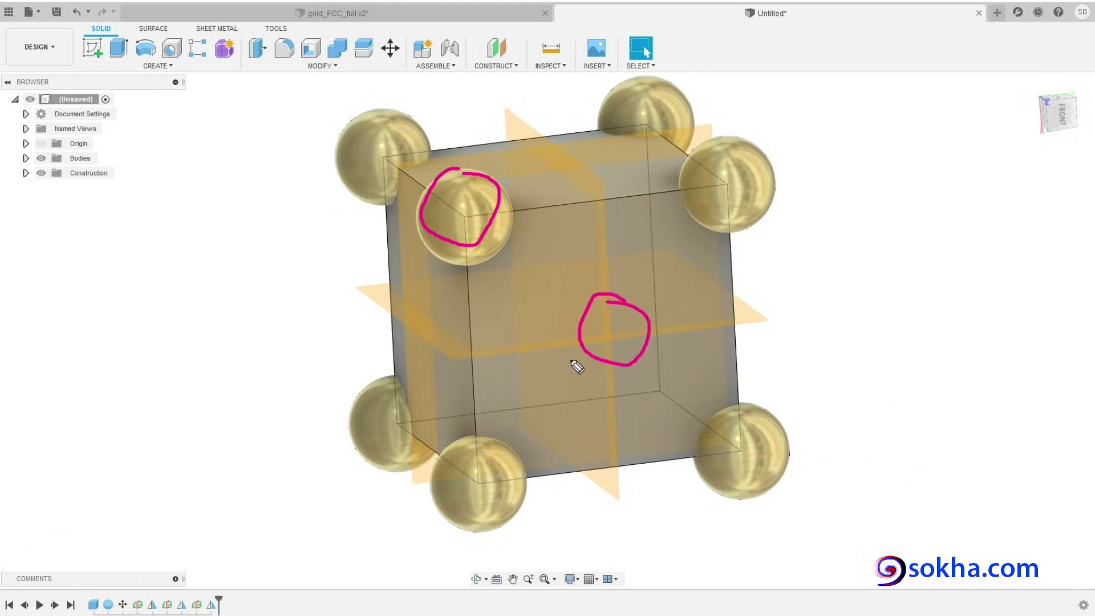
left_click_drag(508, 264, 565, 311)
mouse_move(664, 302)
left_mouse_down()
mouse_move(697, 267)
mouse_move(696, 223)
left_mouse_up()
mouse_move(677, 357)
left_mouse_down()
mouse_move(660, 420)
mouse_move(690, 422)
left_mouse_up()
mouse_move(460, 393)
left_mouse_down()
mouse_move(489, 422)
mouse_move(460, 411)
left_mouse_up()
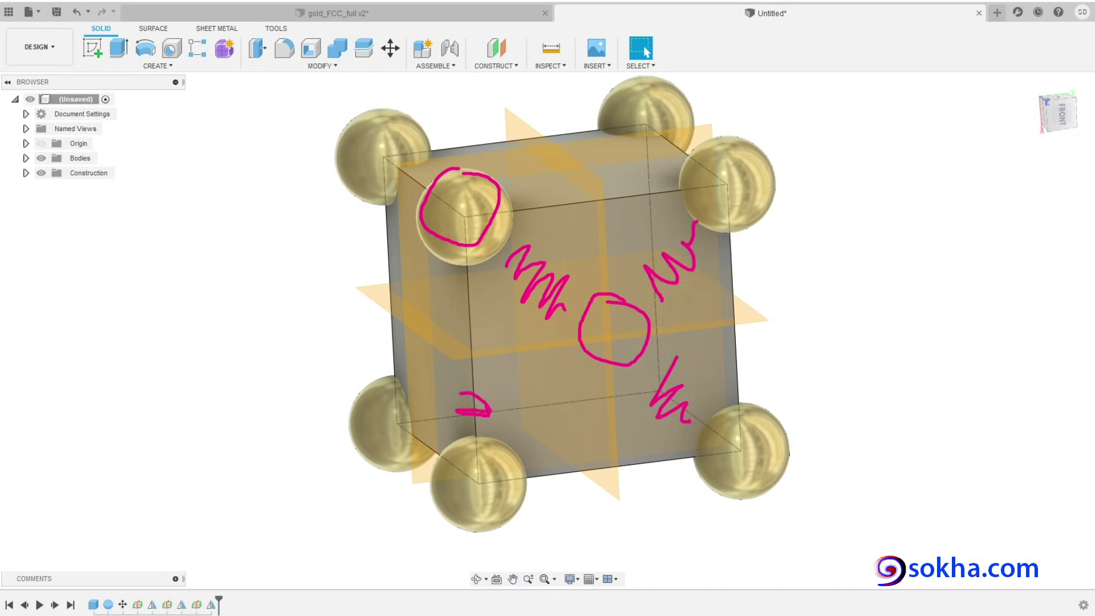
key("Escape")
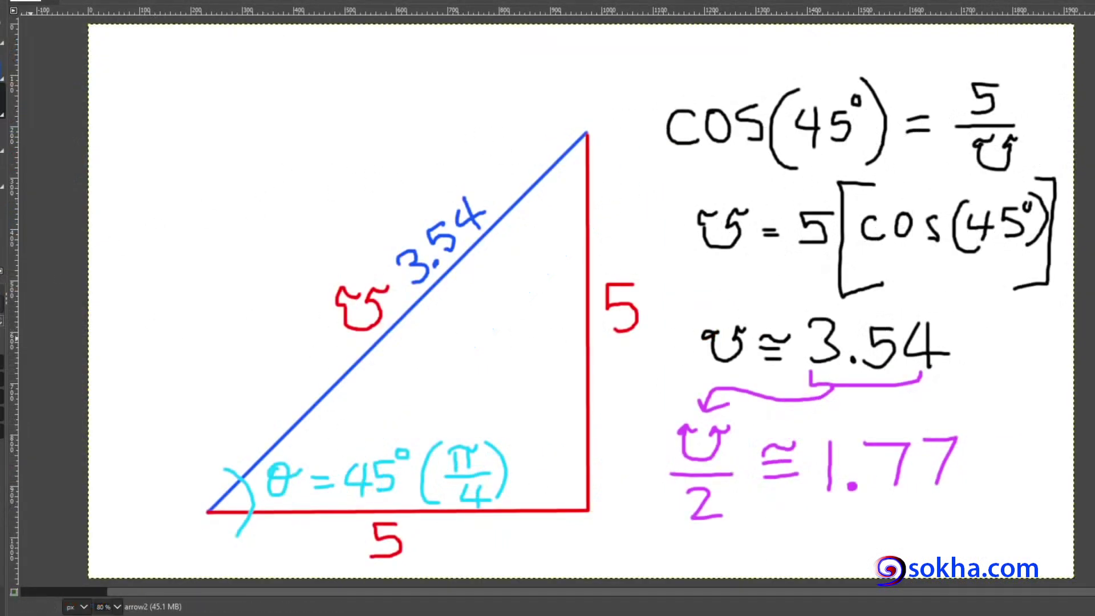
Step: Underline cos(45°) in the first equation and draw an arrow pointing at the ϑ equation
mouse_move(671, 154)
left_mouse_down()
mouse_move(885, 166)
mouse_move(1011, 142)
mouse_move(679, 58)
mouse_move(654, 147)
left_mouse_up()
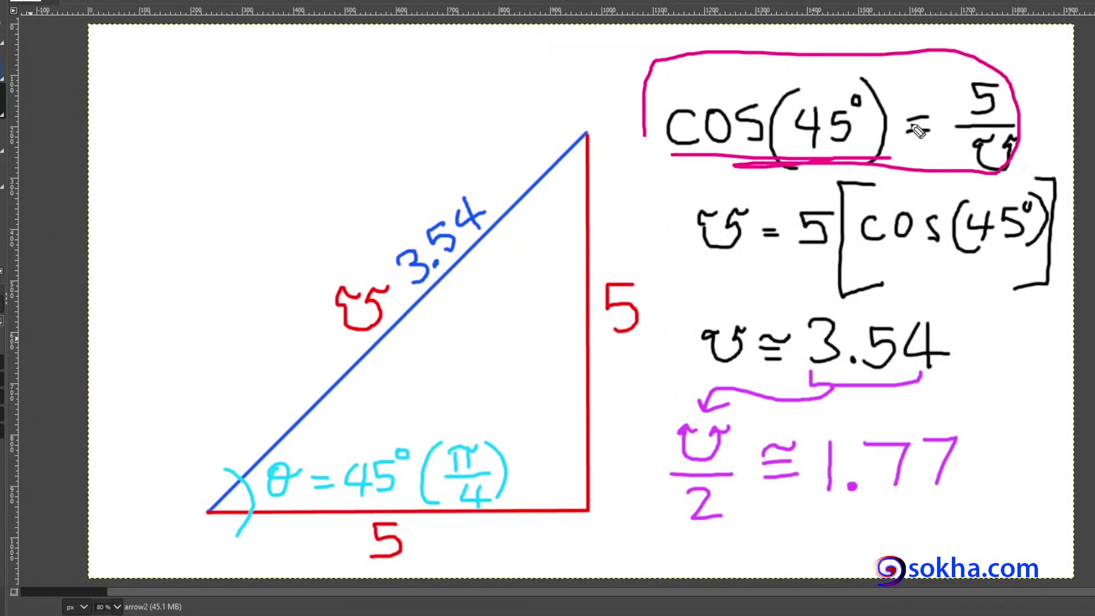
left_click_drag(604, 229, 687, 232)
left_click_drag(687, 232, 654, 246)
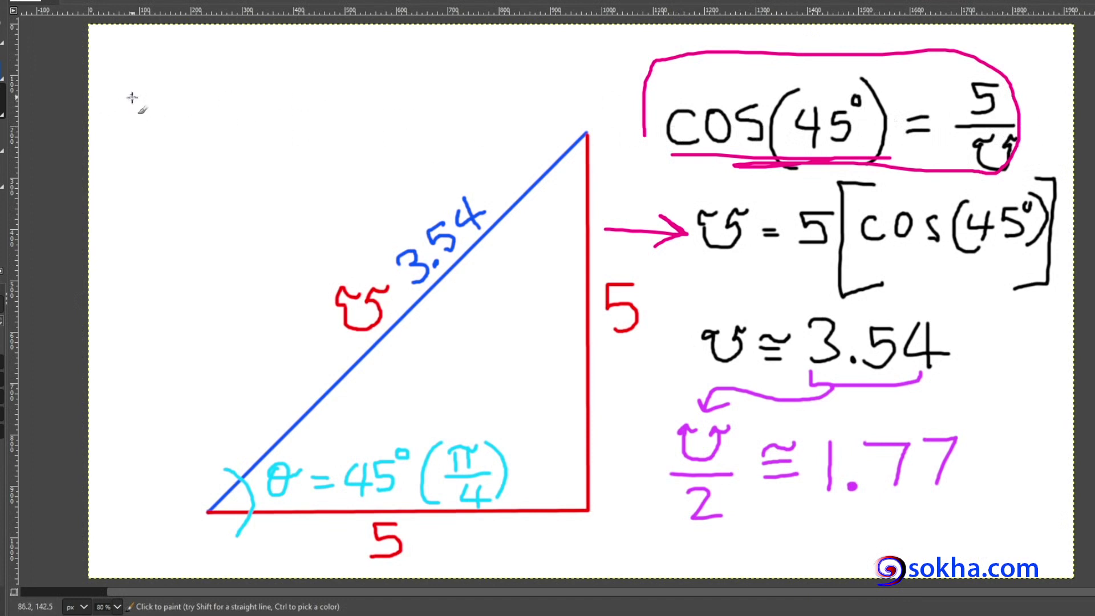
Step: Write ϑ = 5 / cos(45°) at the upper left, with an arrow down to the 45° angle
mouse_move(132, 95)
left_mouse_down()
mouse_move(176, 81)
mouse_move(146, 90)
mouse_move(199, 108)
left_mouse_up()
mouse_move(323, 63)
left_mouse_down()
mouse_move(294, 64)
mouse_move(286, 97)
mouse_move(353, 109)
left_mouse_up()
mouse_move(249, 142)
left_mouse_down()
mouse_move(251, 167)
mouse_move(277, 142)
mouse_move(292, 167)
left_mouse_up()
mouse_move(342, 125)
left_mouse_down()
mouse_move(347, 183)
mouse_move(381, 160)
mouse_move(372, 175)
left_mouse_up()
mouse_move(406, 135)
left_mouse_down()
mouse_move(395, 164)
mouse_move(382, 168)
left_mouse_up()
left_click_drag(406, 118, 431, 173)
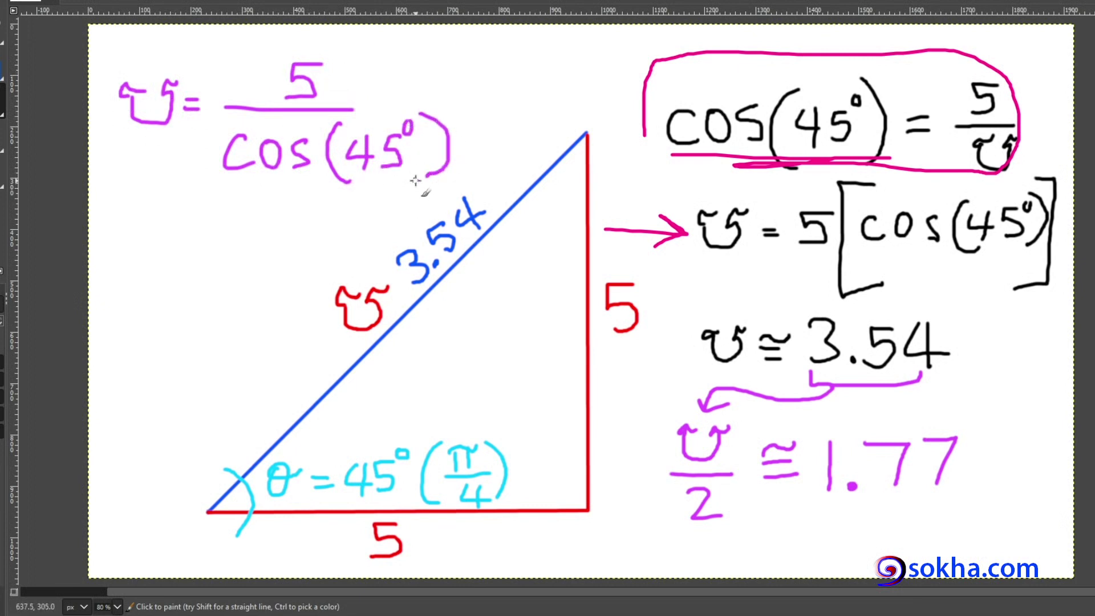
mouse_move(506, 342)
left_mouse_down()
mouse_move(466, 420)
mouse_move(510, 394)
left_mouse_up()
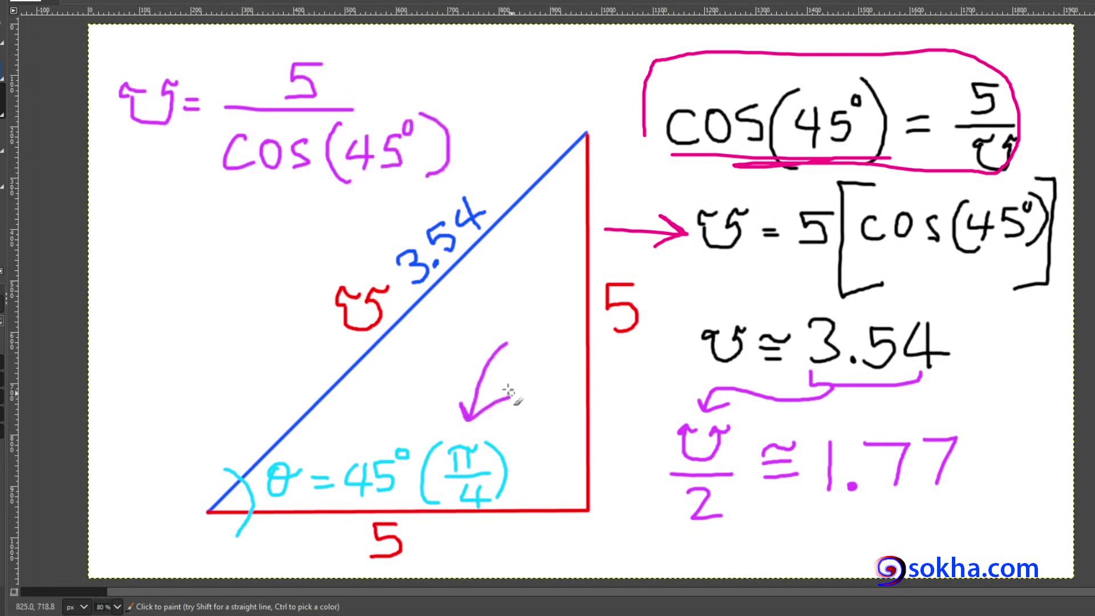
Step: Start a second 'ϑ =' line below the formula and switch to the calculator
mouse_move(129, 238)
left_mouse_down()
mouse_move(182, 247)
mouse_move(188, 220)
left_mouse_up()
mouse_move(128, 238)
left_mouse_down()
mouse_move(146, 224)
mouse_move(206, 246)
left_mouse_up()
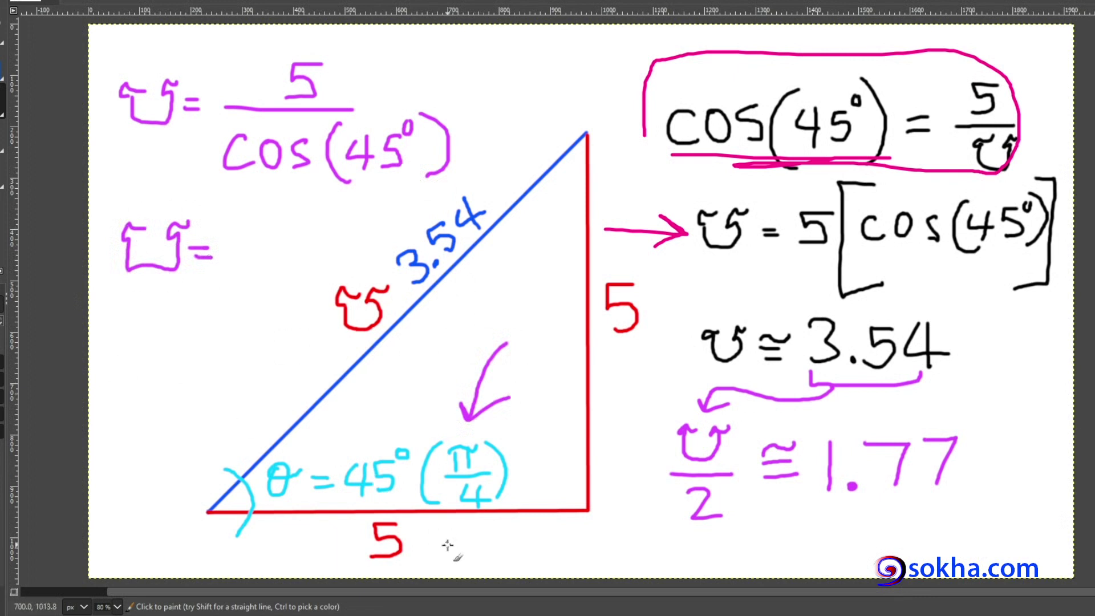
key("alt+Tab")
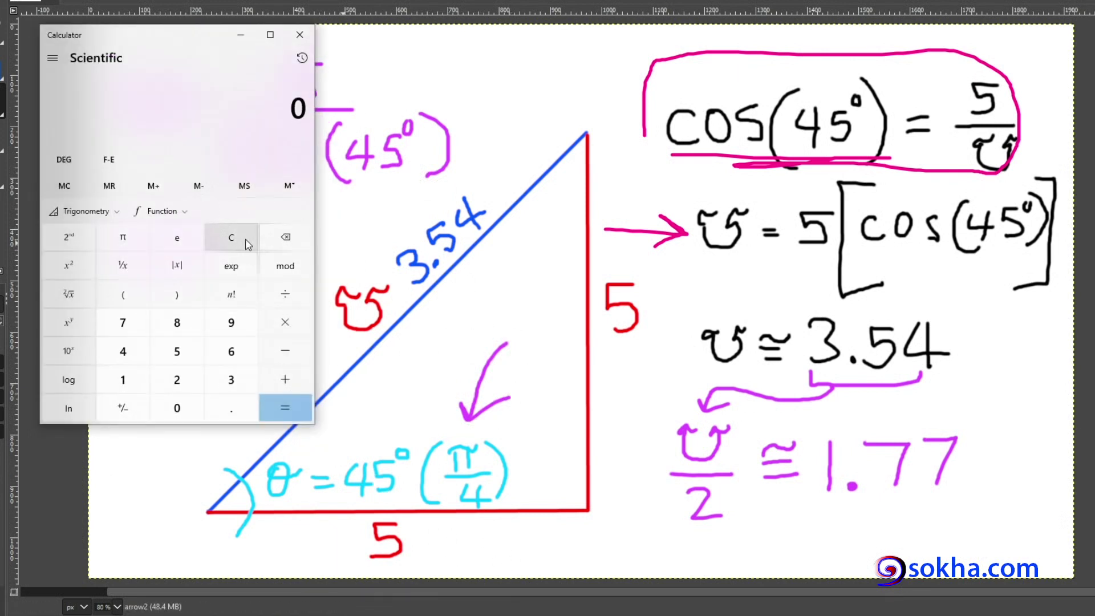
Step: Compute 5 ÷ cos(45) = 7.0710678… in Calculator and store it in memory
left_click_drag(201, 38, 615, 80)
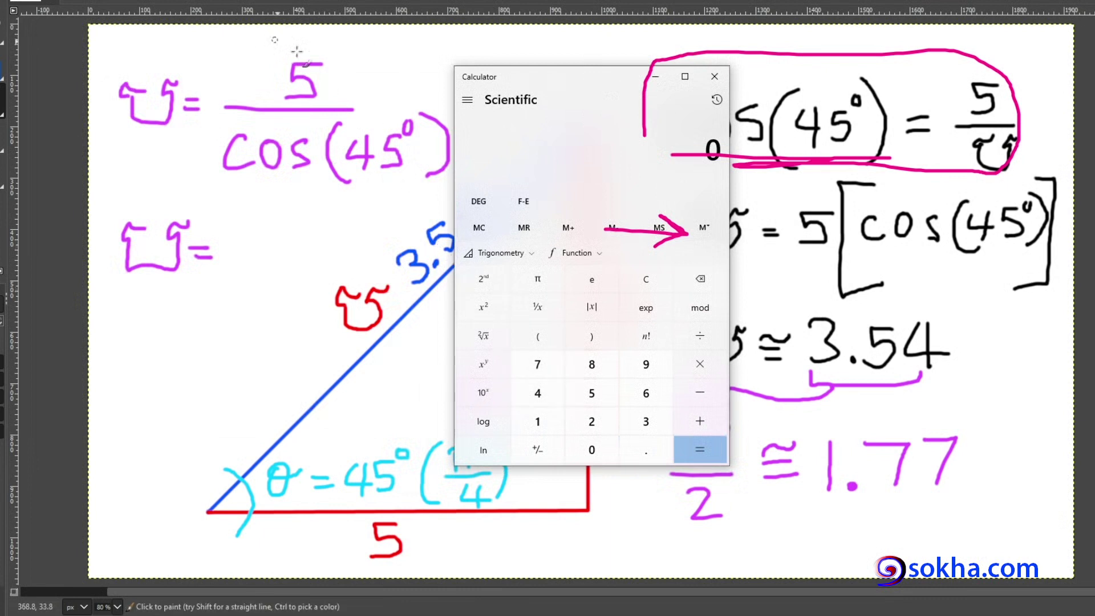
left_click(591, 393)
left_click(699, 336)
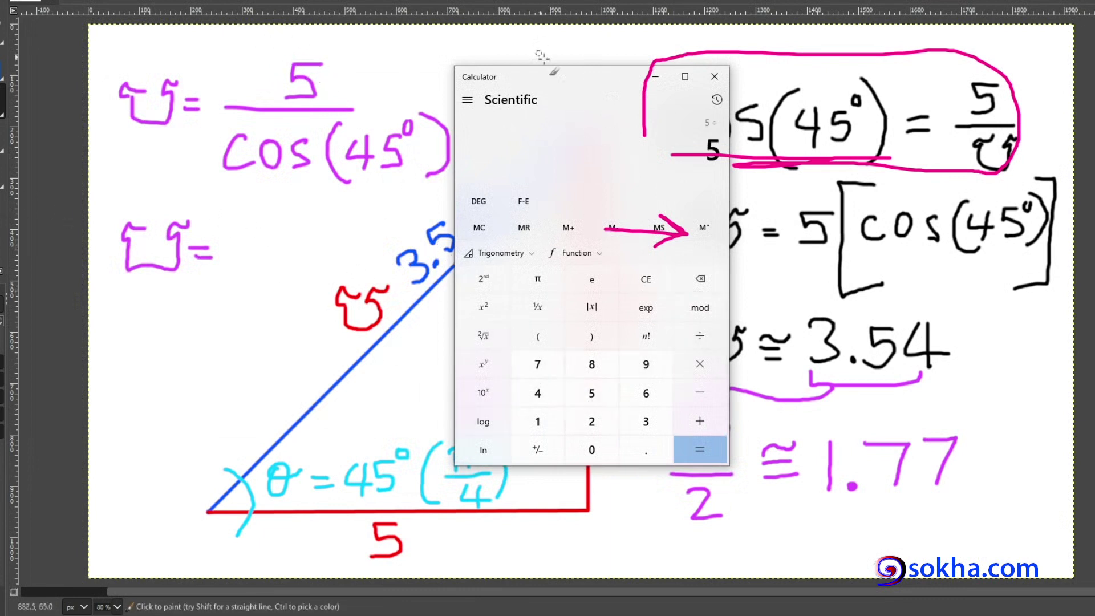
left_click_drag(562, 80, 507, 108)
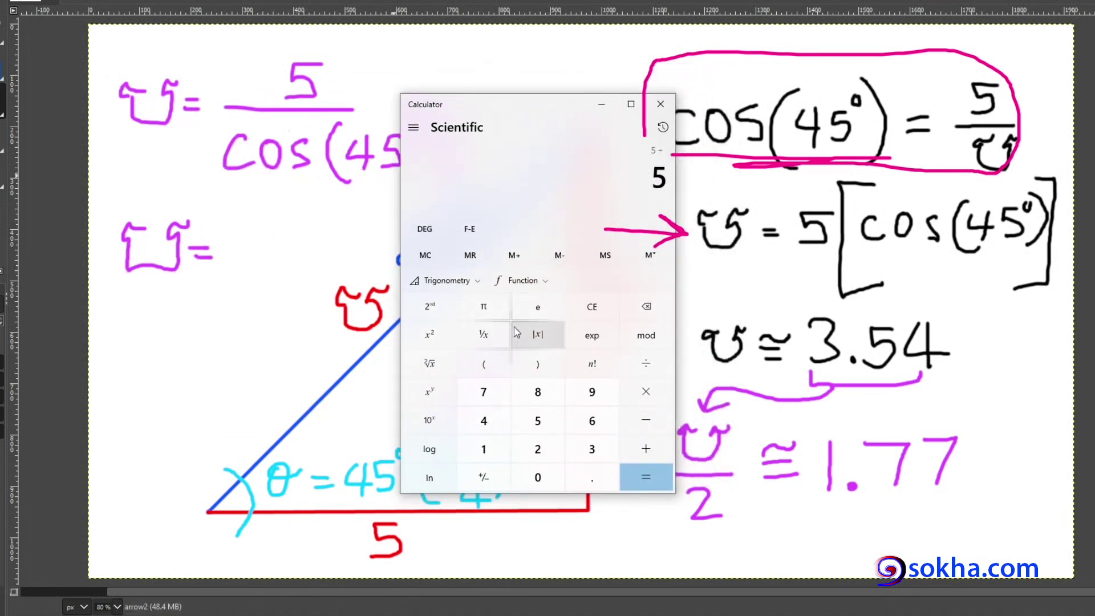
left_click(483, 420)
left_click(537, 421)
left_click(464, 282)
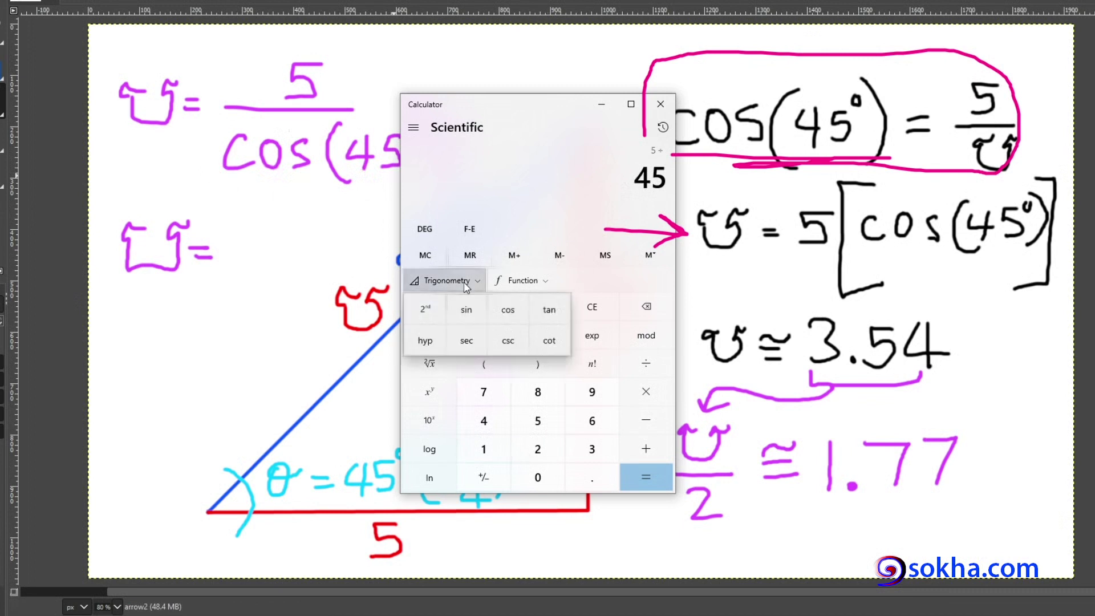
left_click(507, 310)
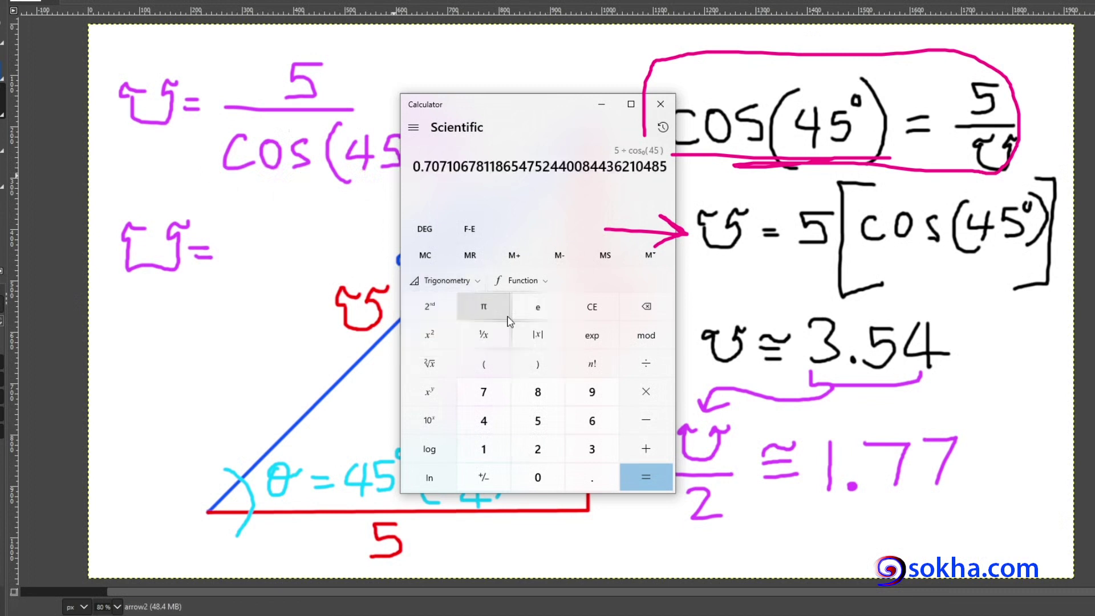
left_click(658, 488)
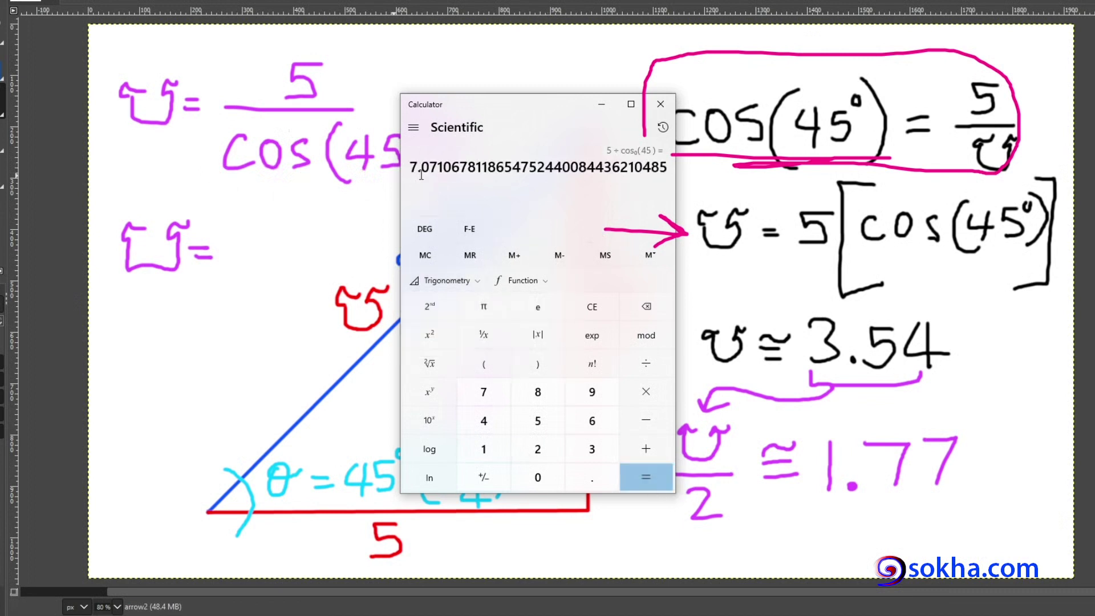
left_click(425, 255)
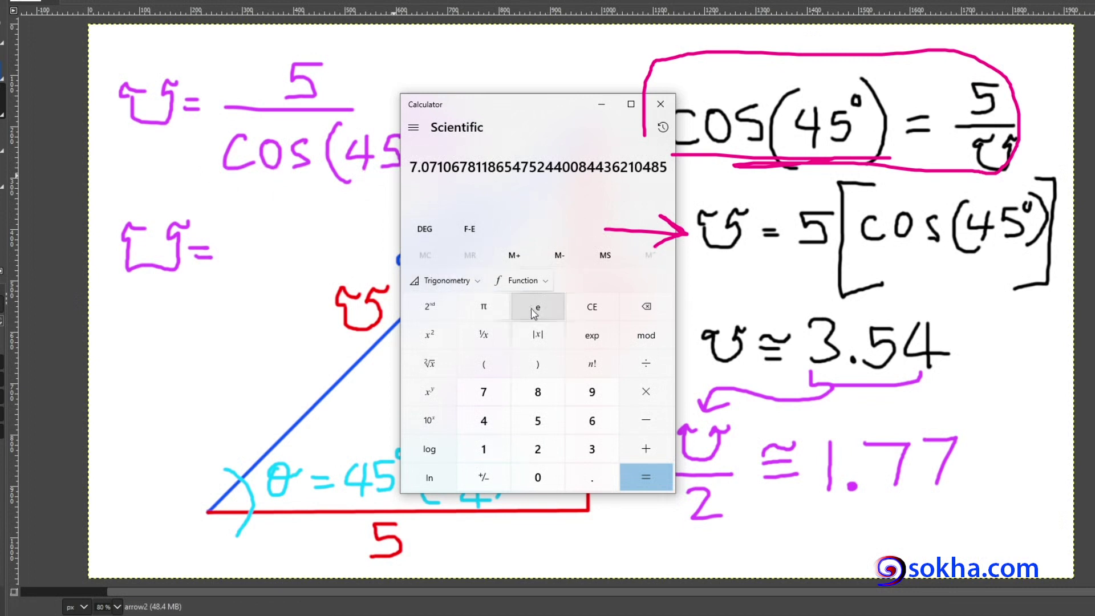
left_click(606, 257)
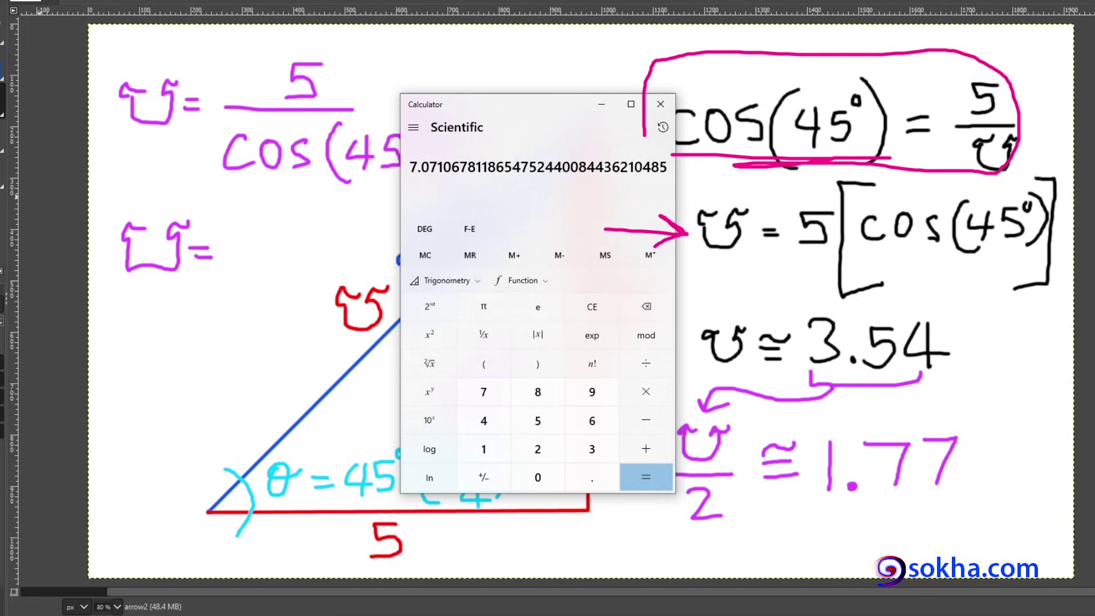
Step: Write '≅ 7.07' after the second ϑ on the GIMP drawing
key("alt+Tab")
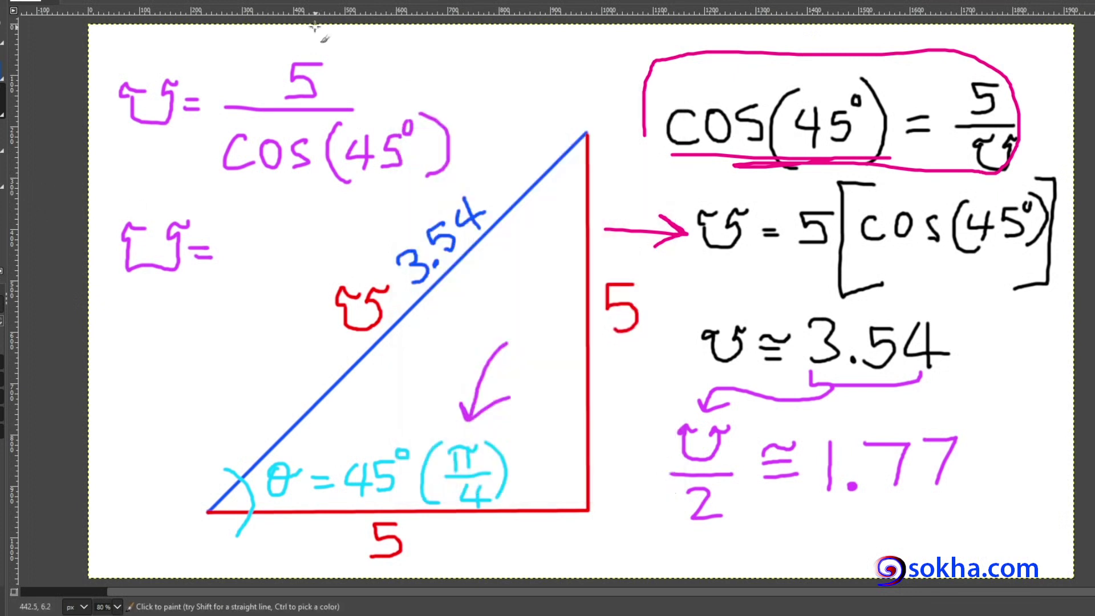
mouse_move(195, 237)
left_mouse_down()
mouse_move(211, 235)
mouse_move(240, 272)
left_mouse_up()
left_click(253, 269)
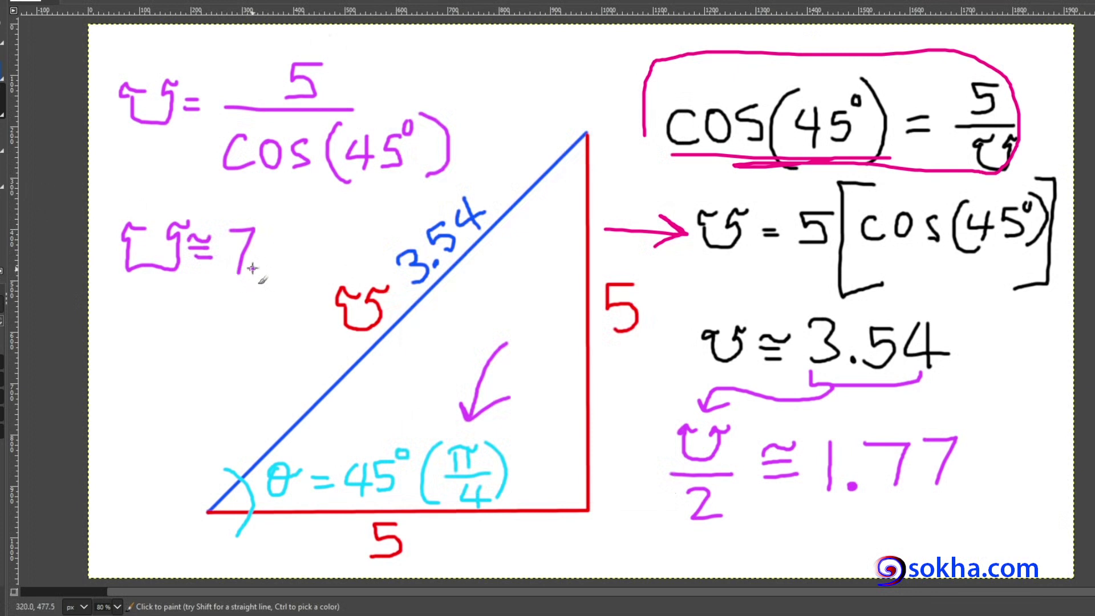
left_click_drag(278, 228, 303, 270)
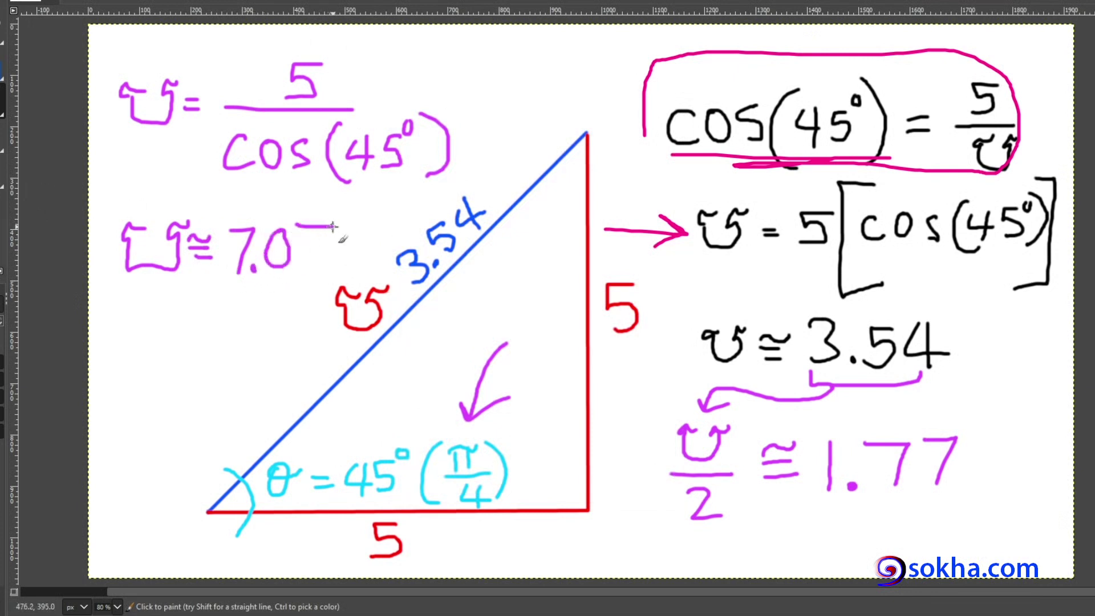
Step: Annotate the ≅ 7.07 result with arrows and underlines, then circle the FCC diagram's central atom
key("alt+Tab")
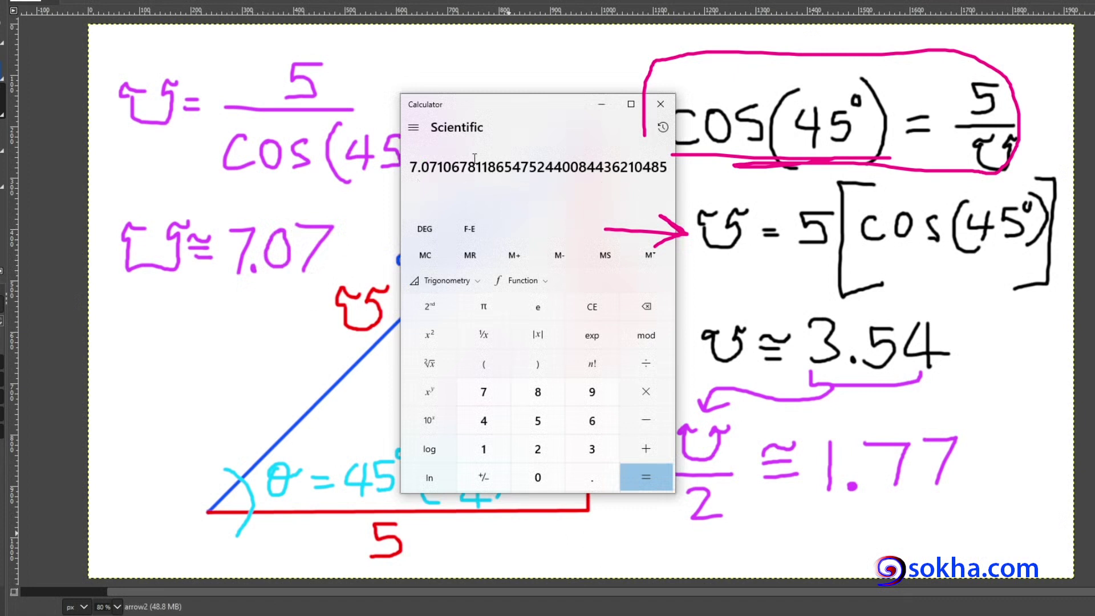
left_click(151, 191)
mouse_move(219, 176)
left_mouse_down()
mouse_move(201, 231)
mouse_move(219, 215)
left_mouse_up()
mouse_move(235, 292)
left_mouse_down()
mouse_move(301, 286)
mouse_move(221, 290)
left_mouse_up()
mouse_move(166, 314)
left_mouse_down()
mouse_move(195, 314)
mouse_move(196, 327)
mouse_move(197, 294)
left_mouse_up()
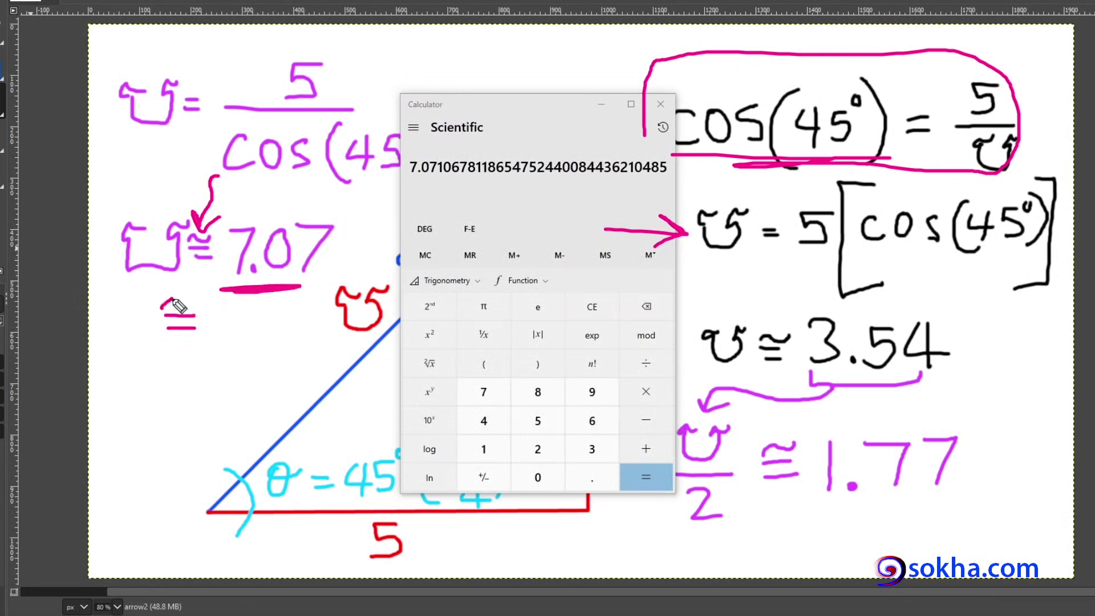
mouse_move(155, 371)
left_mouse_down()
mouse_move(201, 356)
mouse_move(199, 370)
left_mouse_up()
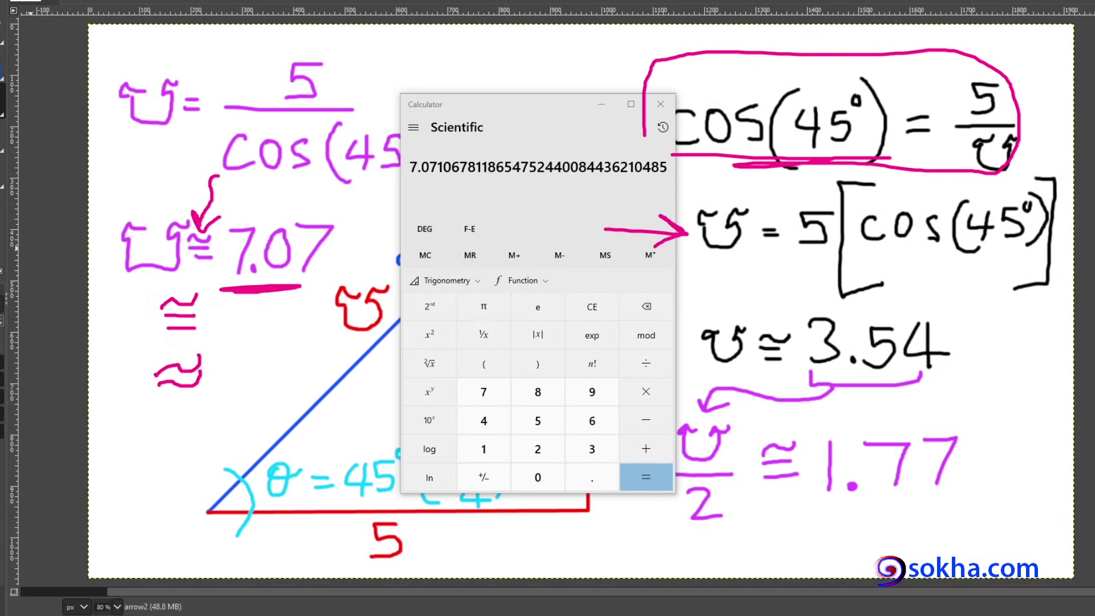
key("Escape")
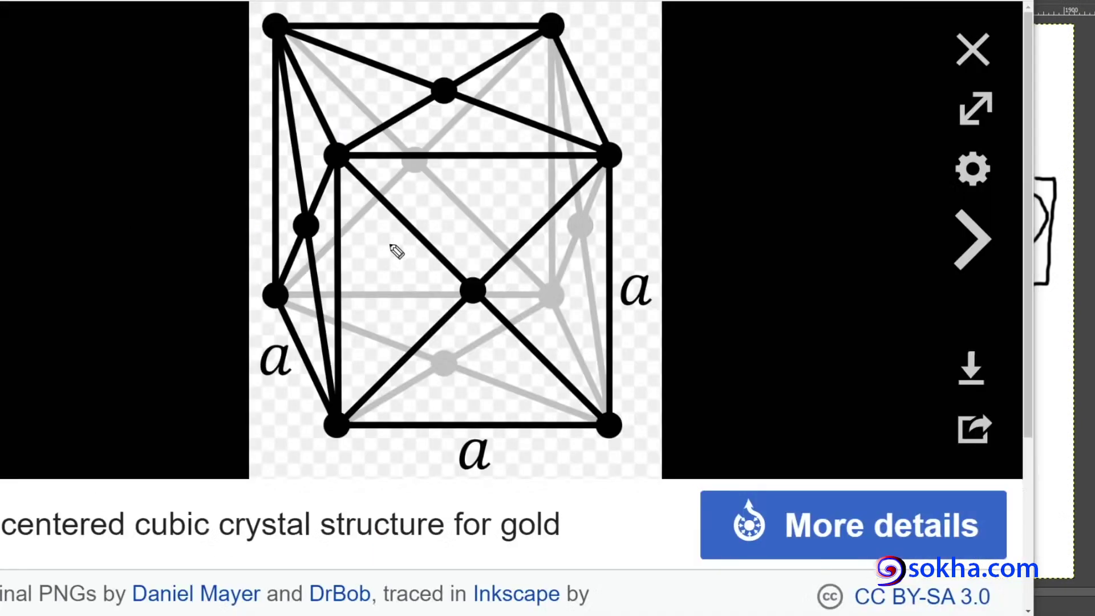
left_click_drag(497, 274, 441, 227)
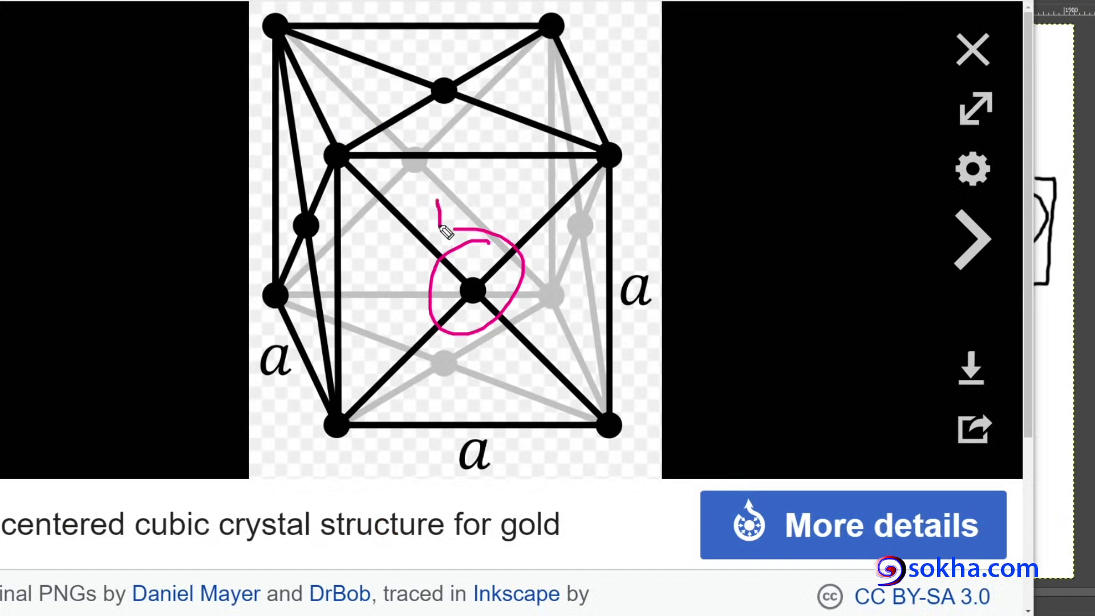
Step: Draw lines along the diagonal and top edge of the FCC diagram, labelling each ½
left_click_drag(367, 346, 338, 409)
left_click_drag(399, 369, 399, 393)
mouse_move(393, 398)
left_mouse_down()
mouse_move(415, 399)
mouse_move(429, 424)
left_mouse_up()
mouse_move(518, 152)
left_mouse_down()
mouse_move(576, 144)
mouse_move(578, 154)
left_mouse_up()
left_click_drag(501, 125, 503, 139)
left_click_drag(495, 154, 515, 186)
Step: Add plus signs, circle the centre atom, write 1 + 1 = 2, then clear the annotations
left_click_drag(381, 313, 409, 295)
left_click_drag(393, 300, 402, 326)
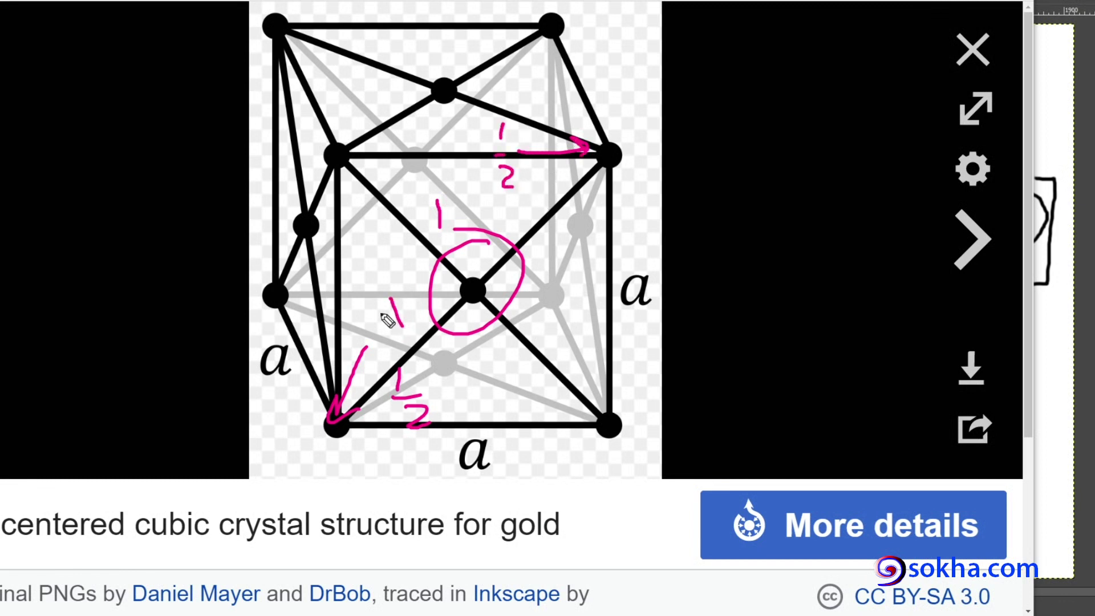
left_click_drag(456, 204, 478, 194)
mouse_move(467, 188)
left_mouse_down()
mouse_move(518, 379)
mouse_move(448, 387)
left_mouse_up()
left_click_drag(112, 130, 107, 197)
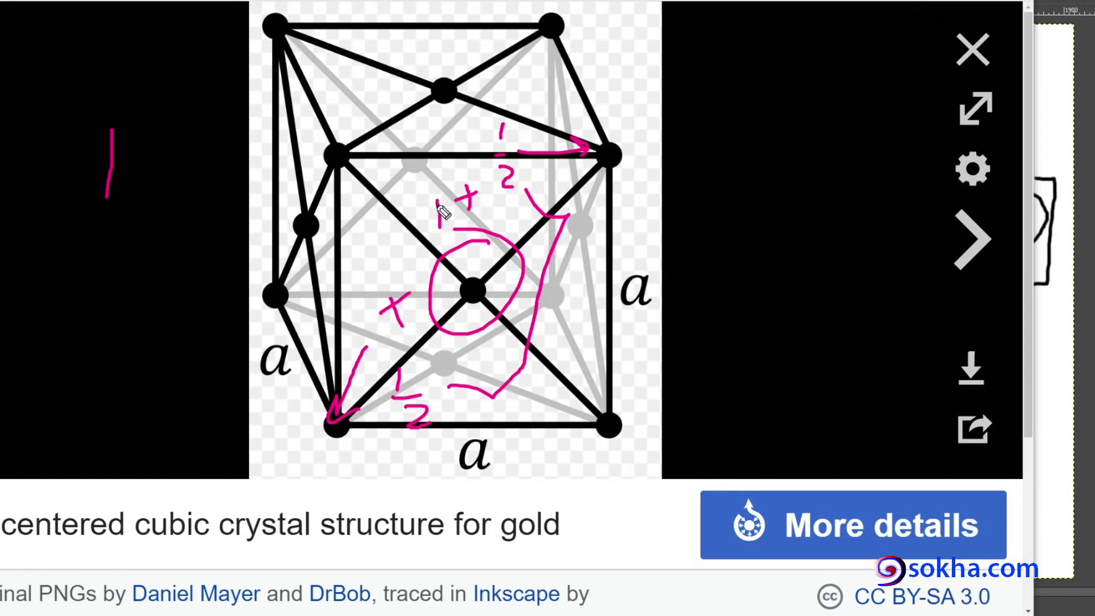
left_click_drag(434, 186, 399, 206)
mouse_move(140, 165)
left_mouse_down()
mouse_move(180, 161)
mouse_move(160, 181)
left_mouse_up()
left_click_drag(201, 129, 200, 174)
left_click_drag(108, 211, 203, 201)
left_click_drag(225, 137, 335, 152)
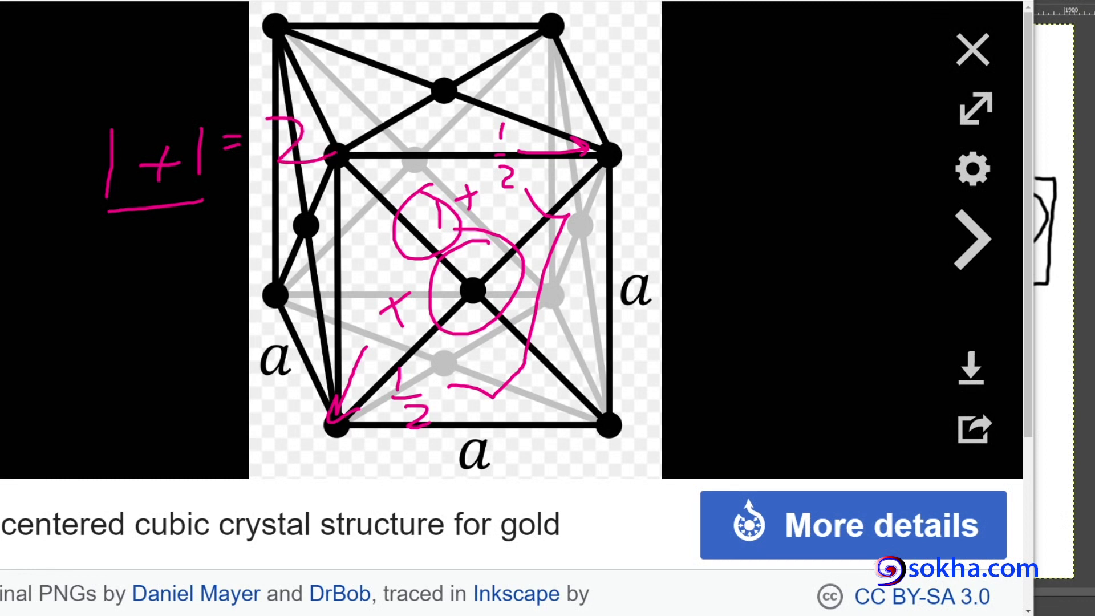
key("Escape")
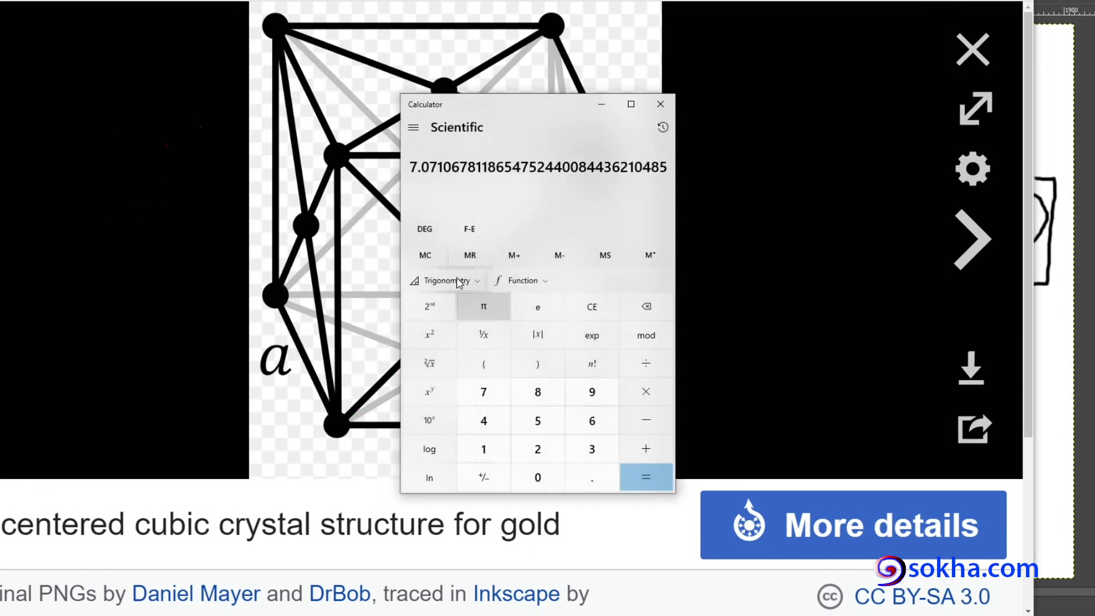
Step: Divide 7.0710678… by 2 to get 3.5355339…, store it in memory, and select the result
left_click(644, 365)
left_click(537, 448)
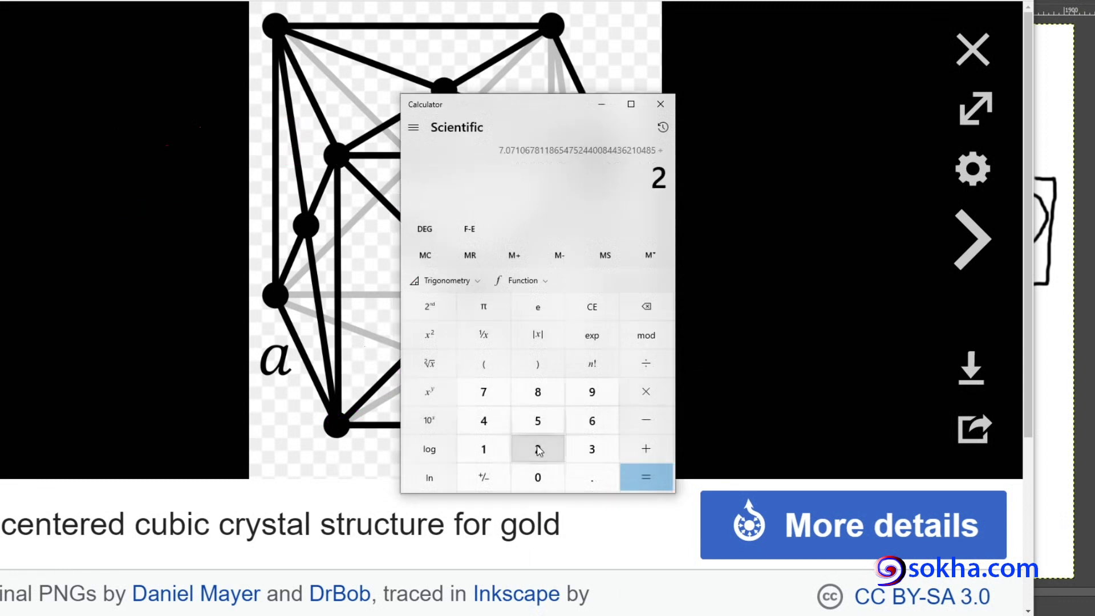
left_click(646, 475)
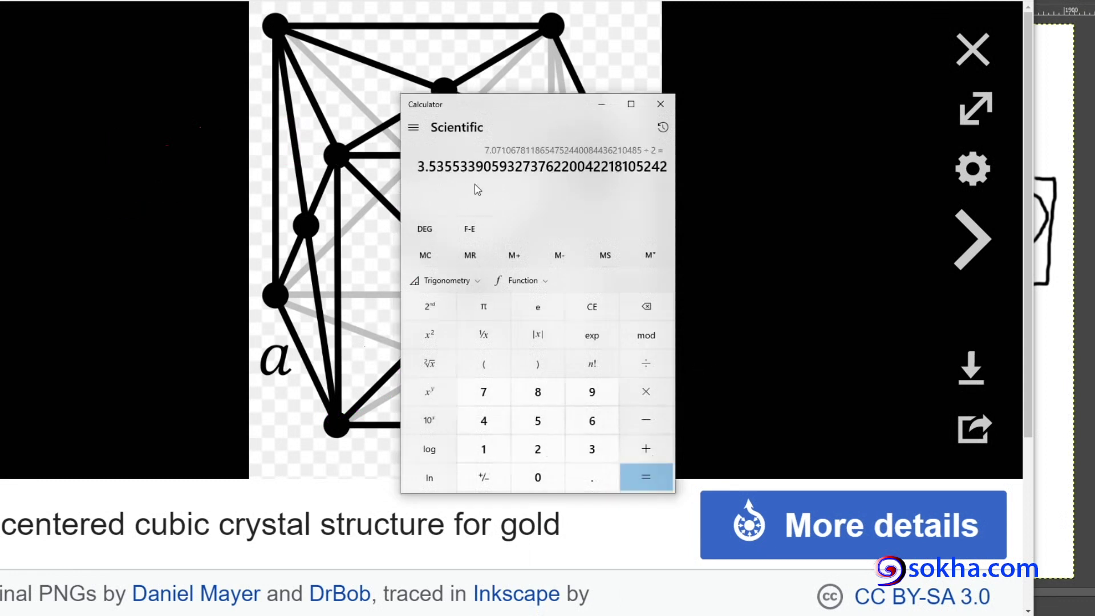
left_click(425, 255)
left_click(605, 260)
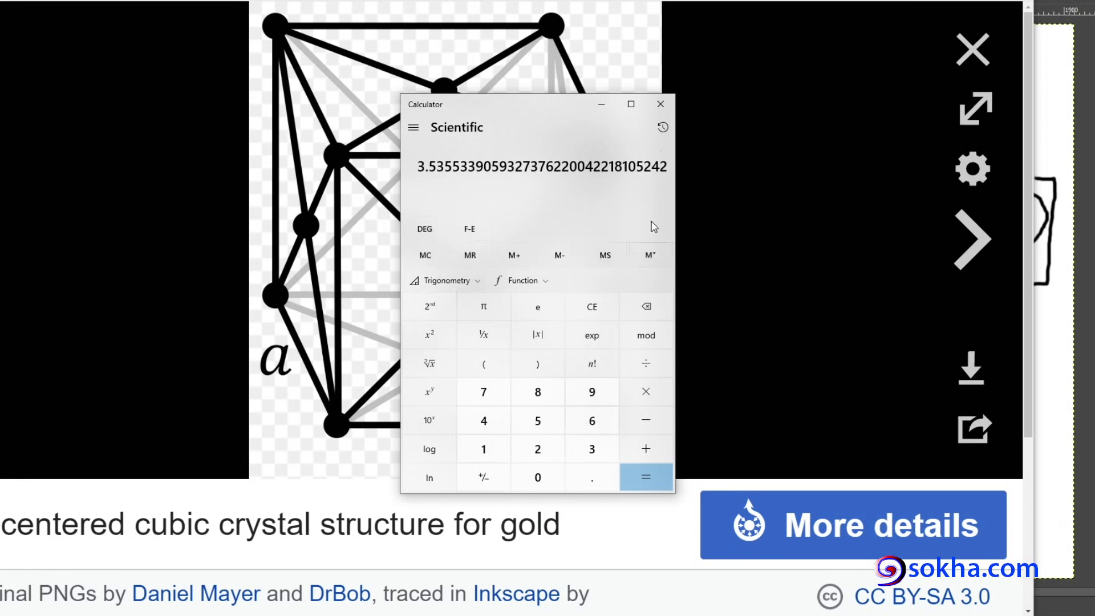
right_click(556, 165)
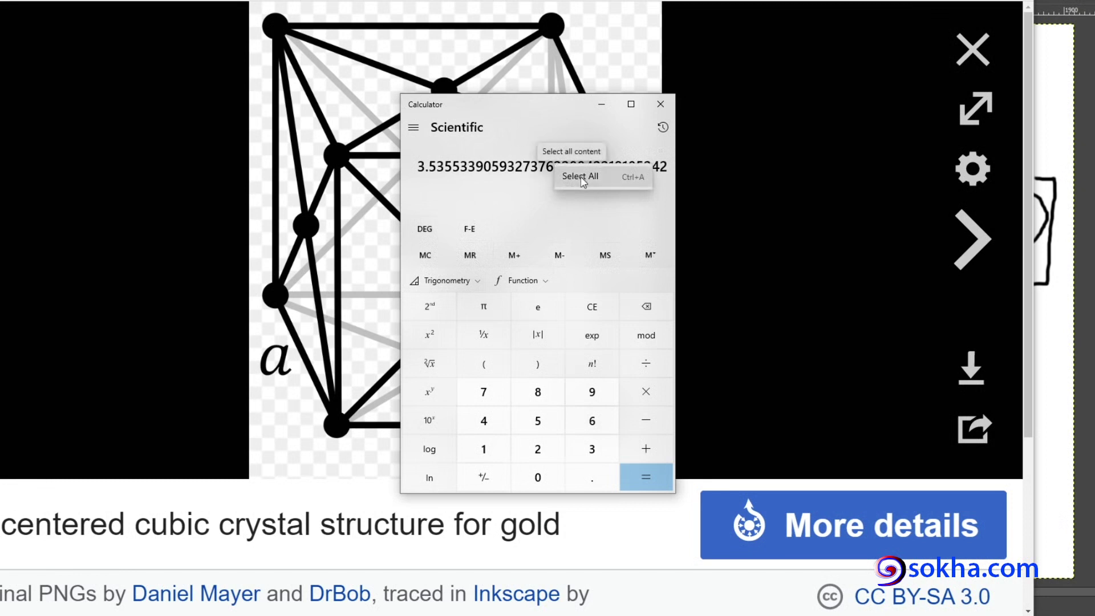
left_click(581, 177)
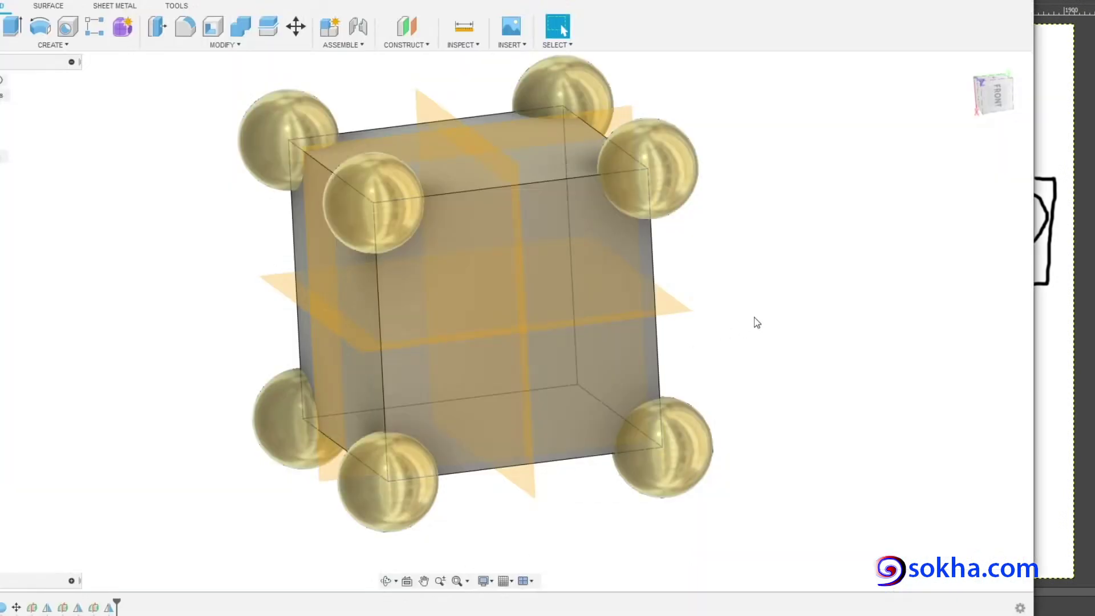
Step: Select a corner sphere and edit SpherePrimitive1 to show its 1.768 diameter
left_click(285, 115)
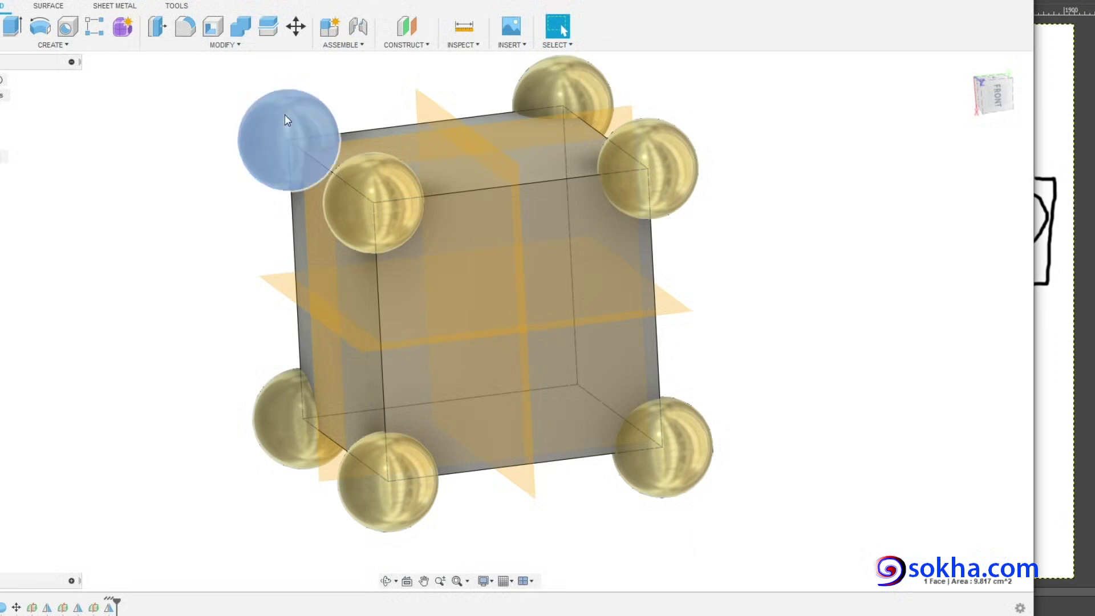
left_click(650, 132)
left_click(275, 120)
right_click(271, 122)
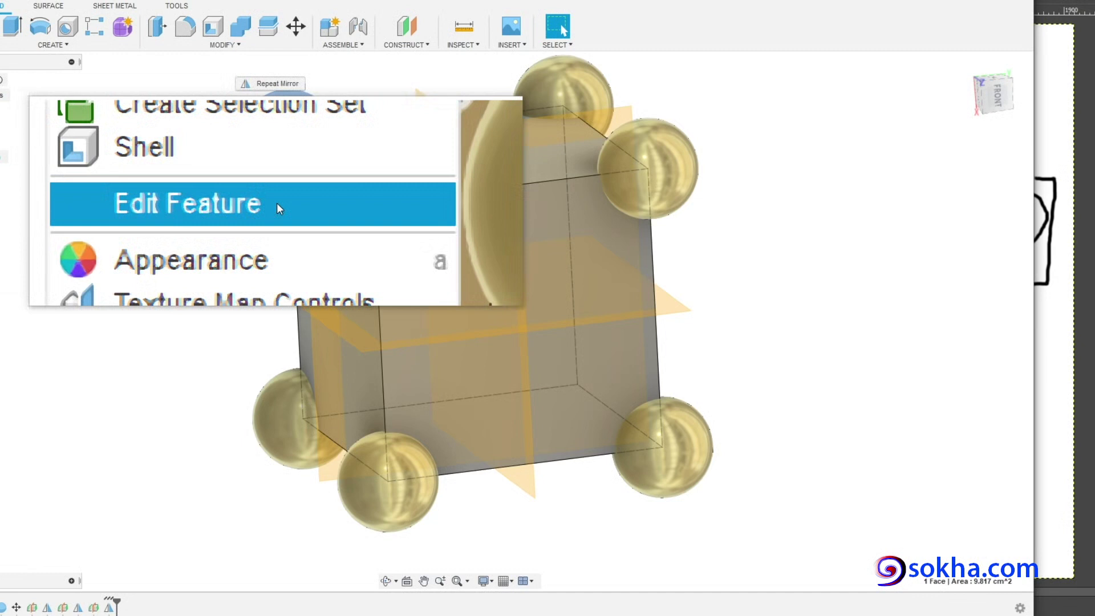
left_click(278, 206)
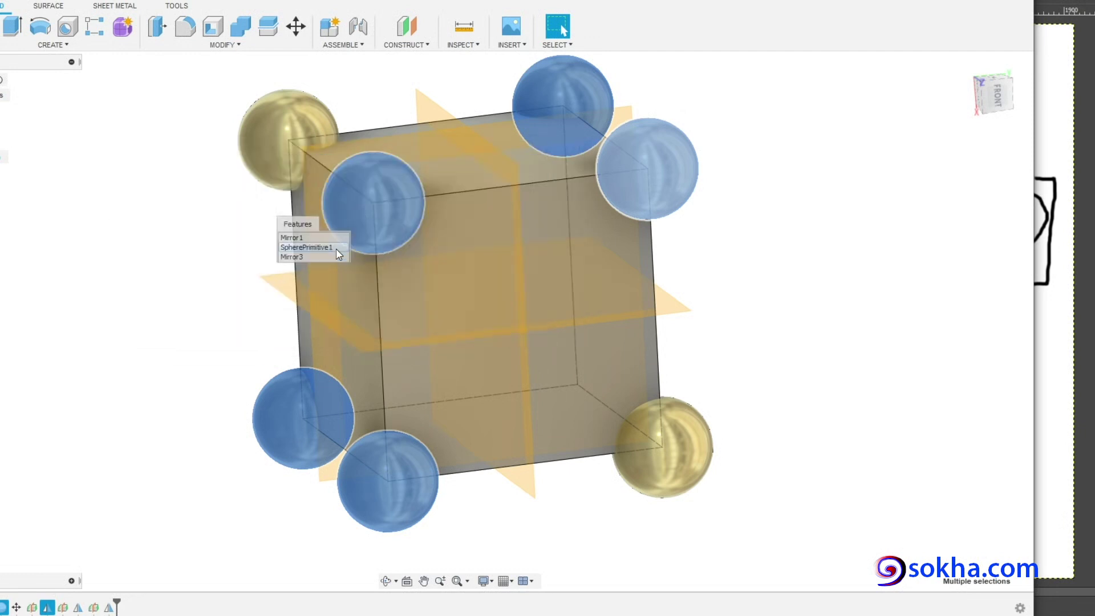
left_click(336, 249)
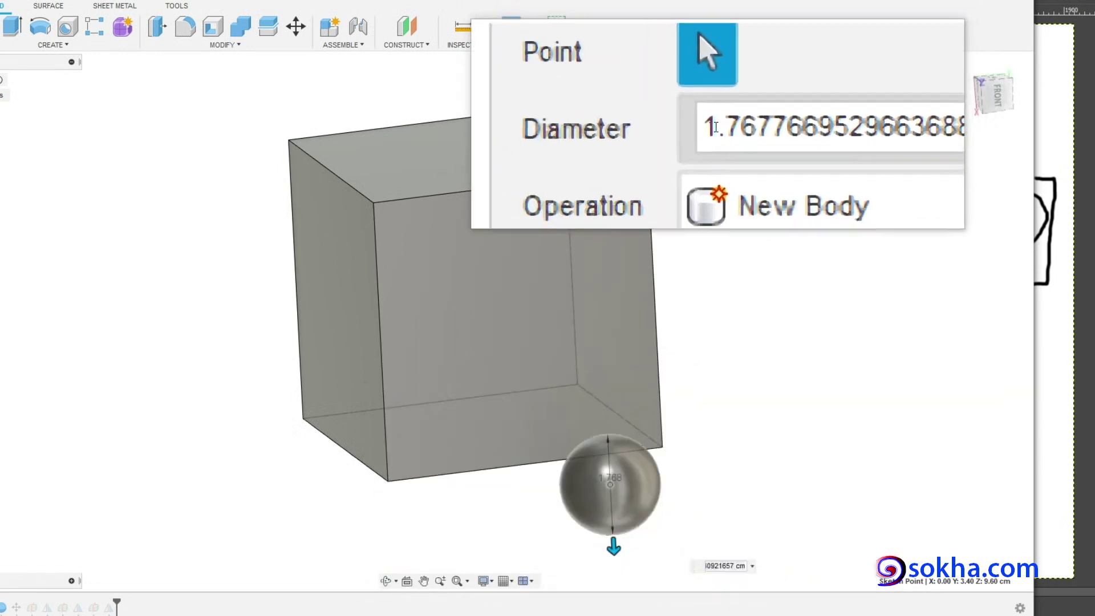
Step: Replace the sphere diameter with the pasted calculator value 3.5355339
double_click(735, 123)
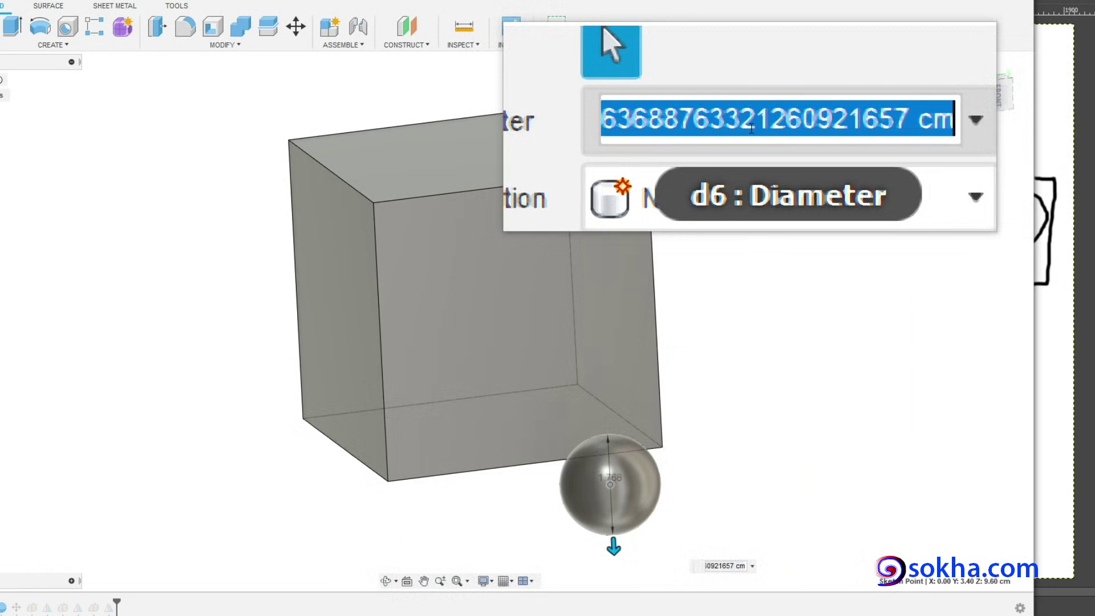
key("BackSpace")
key("ctrl+v")
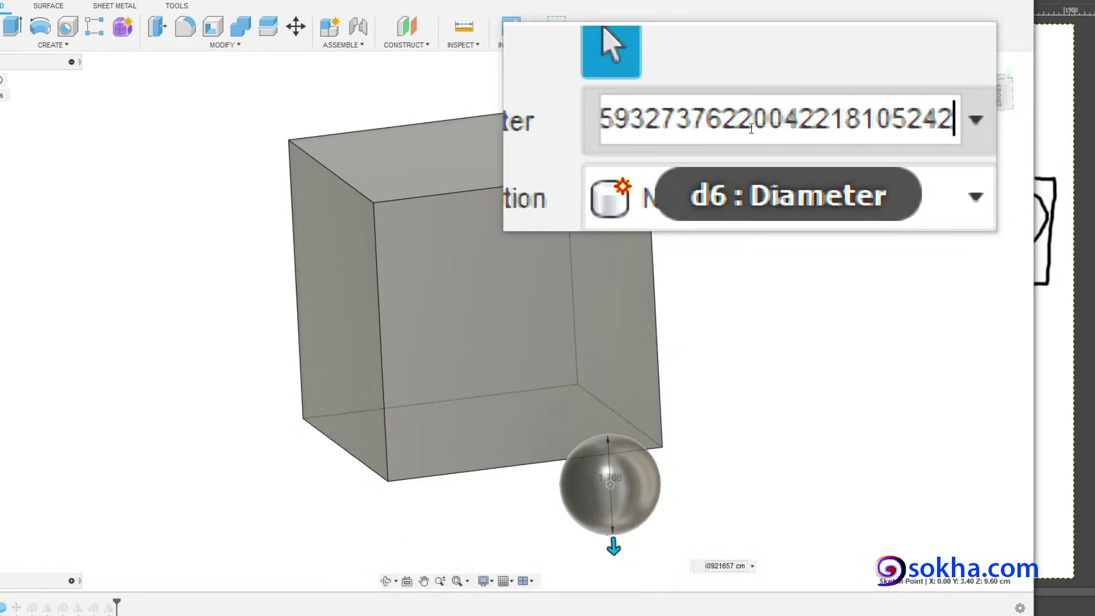
left_click_drag(751, 128, 684, 125)
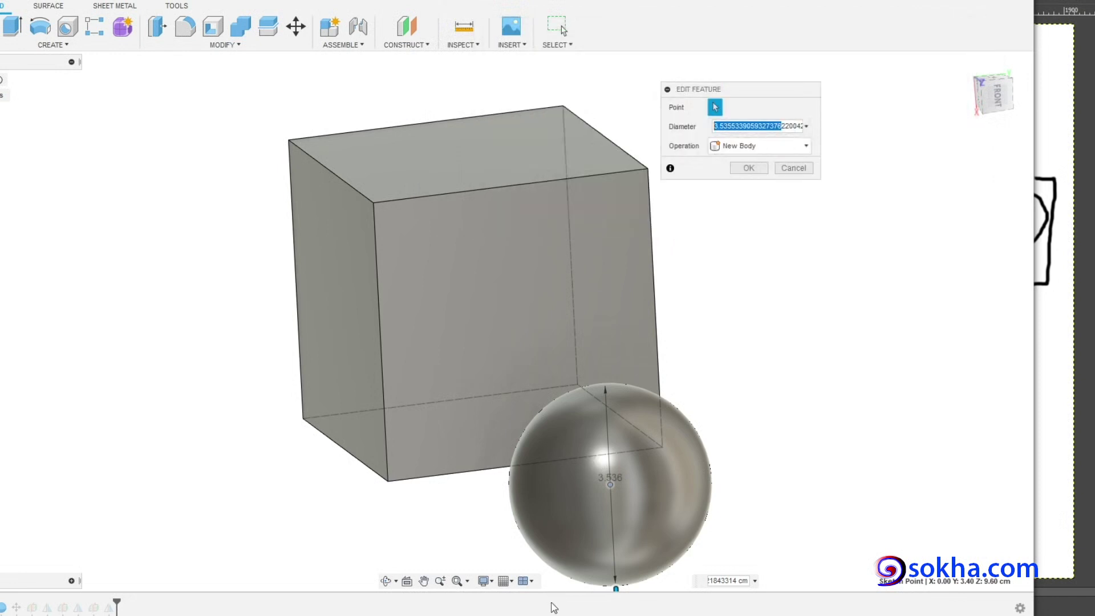
Step: Mark the calculator result against the new diameter, then apply the 3.536 cm sphere size
key("alt+Tab")
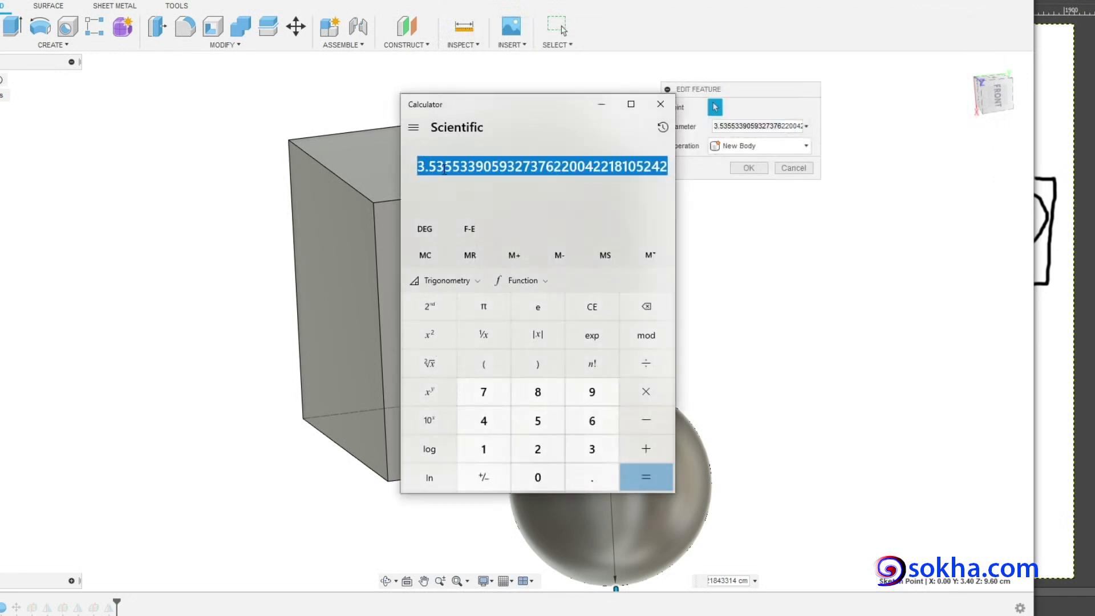
left_click_drag(473, 108, 480, 73)
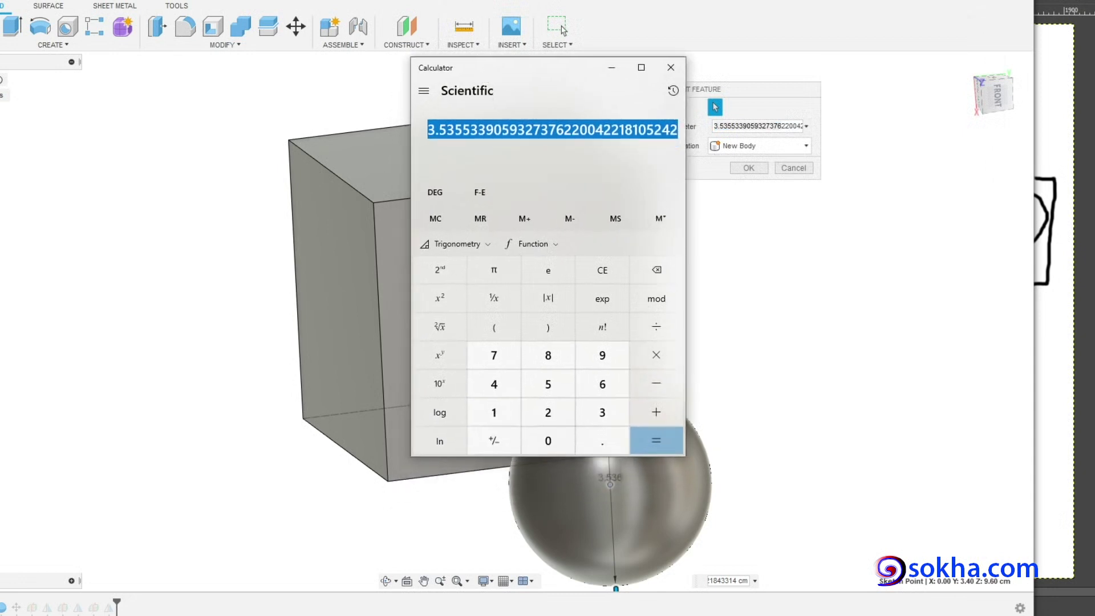
left_click_drag(422, 145, 513, 145)
mouse_move(767, 114)
left_mouse_down()
mouse_move(724, 138)
mouse_move(849, 113)
mouse_move(779, 113)
left_mouse_up()
left_click_drag(495, 144, 628, 147)
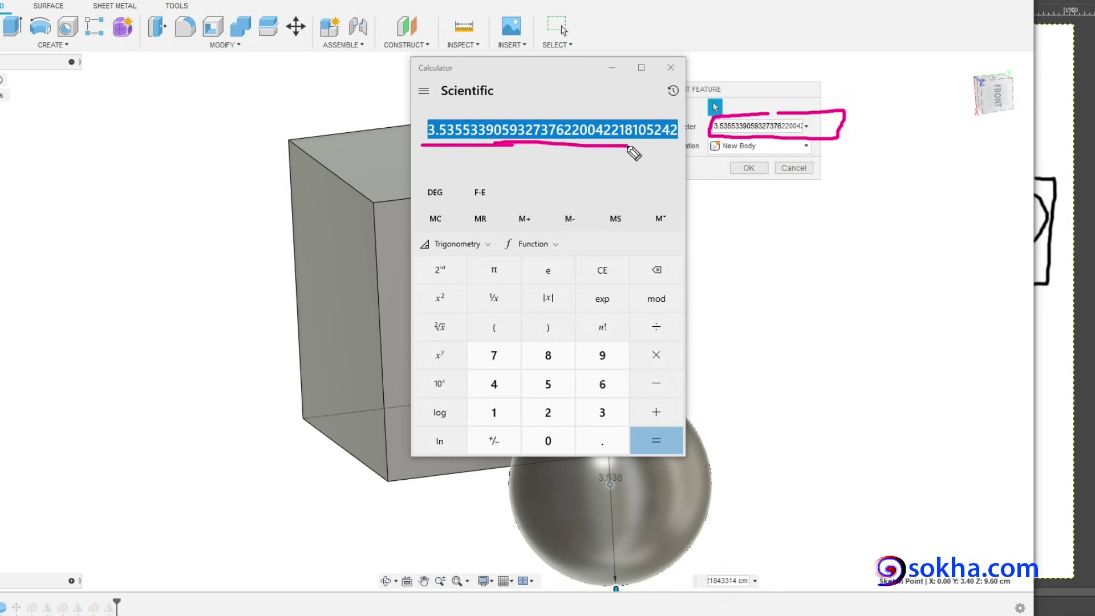
mouse_move(636, 468)
left_mouse_down()
mouse_move(581, 475)
mouse_move(643, 459)
left_mouse_up()
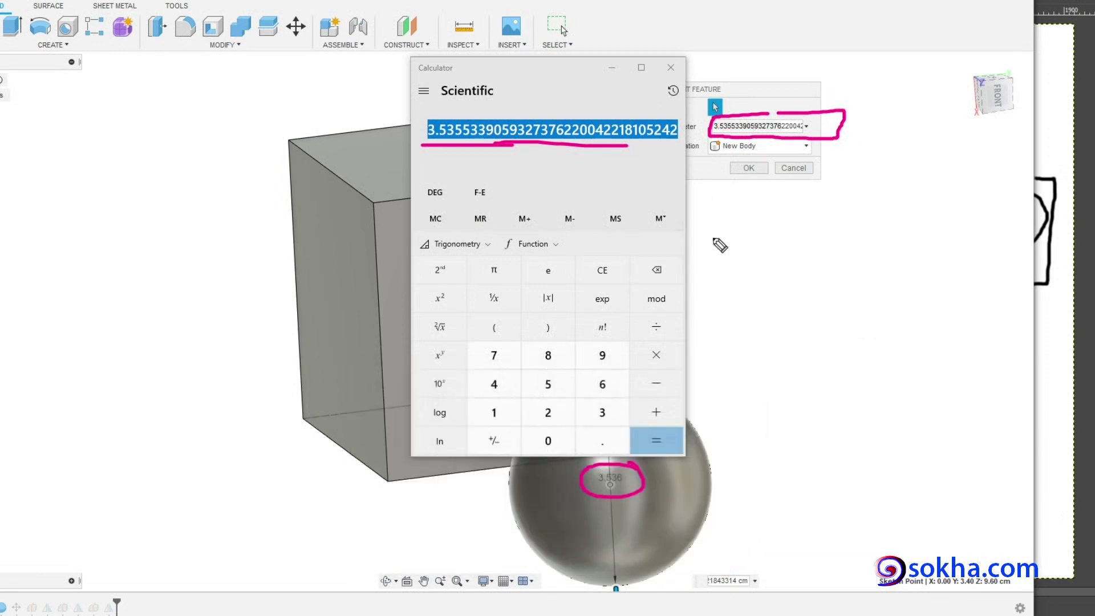
mouse_move(824, 43)
left_mouse_down()
mouse_move(774, 117)
mouse_move(789, 104)
left_mouse_up()
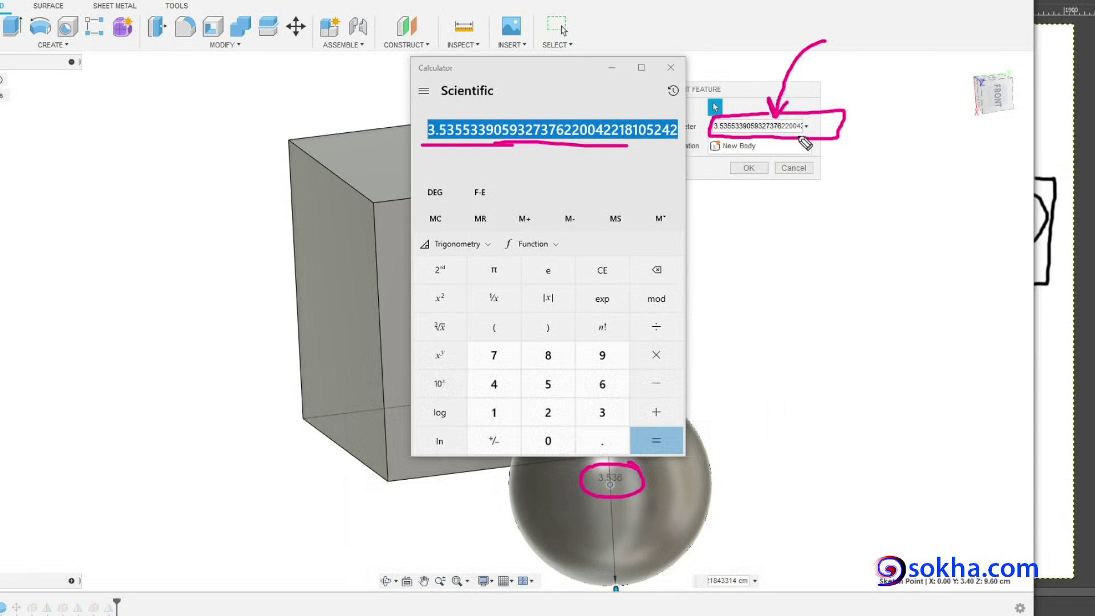
left_click_drag(710, 136, 821, 131)
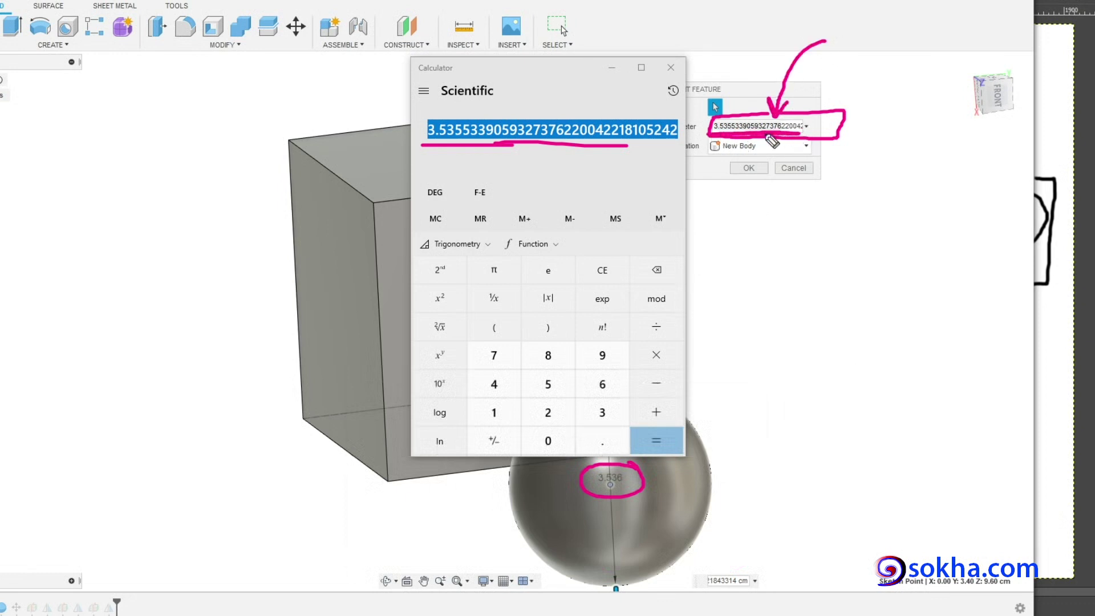
left_click_drag(425, 150, 676, 145)
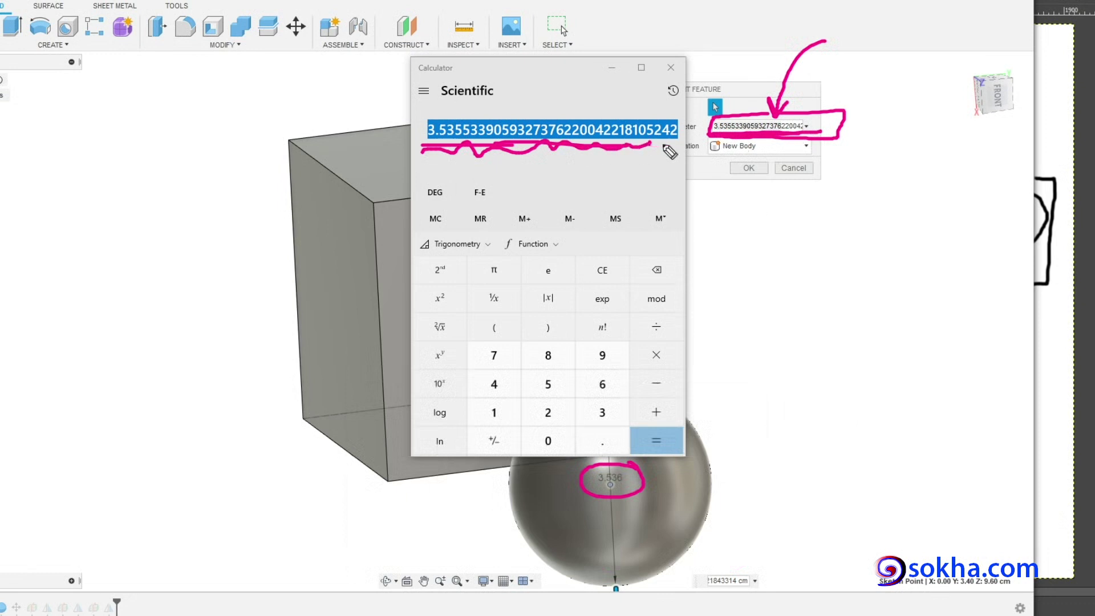
mouse_move(742, 225)
left_mouse_down()
mouse_move(749, 177)
mouse_move(757, 184)
left_mouse_up()
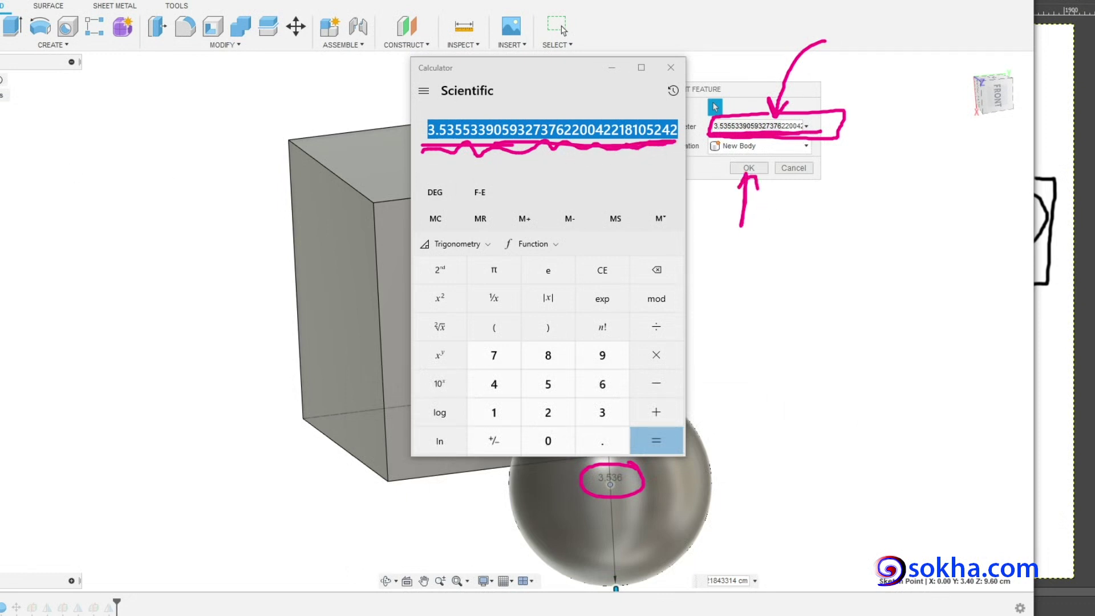
left_click(749, 169)
mouse_move(797, 346)
middle_mouse_down("shift")
mouse_move(808, 480)
mouse_move(827, 478)
middle_mouse_up("shift")
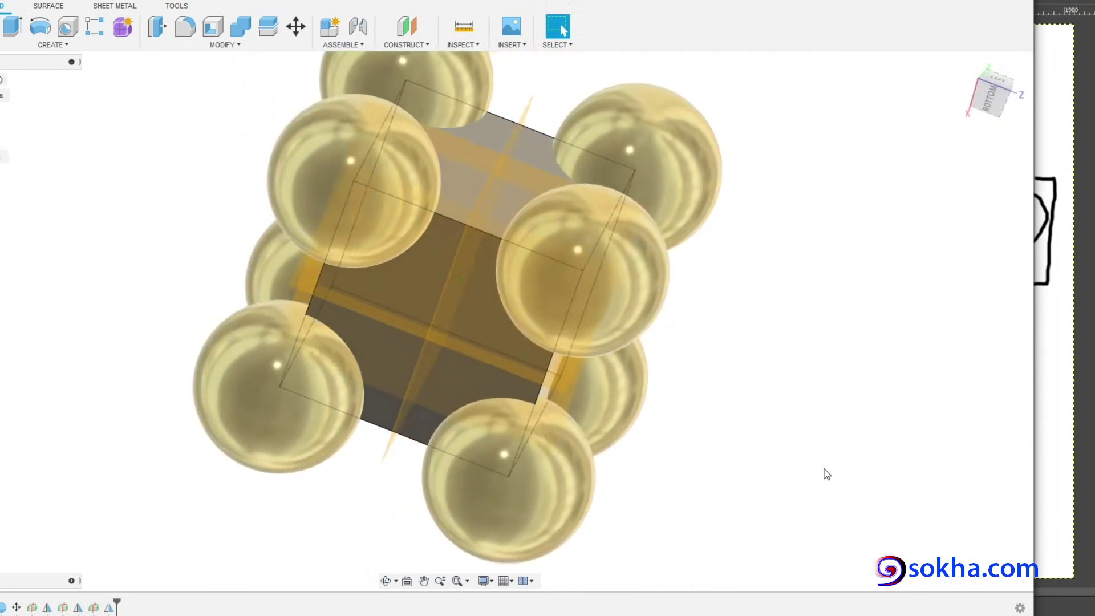
Step: Orbit the enlarged cell, marking a corner sphere and the cube centre as atoms
mouse_move(827, 474)
middle_mouse_down("shift")
mouse_move(832, 466)
mouse_move(855, 508)
mouse_move(801, 390)
middle_mouse_up("shift")
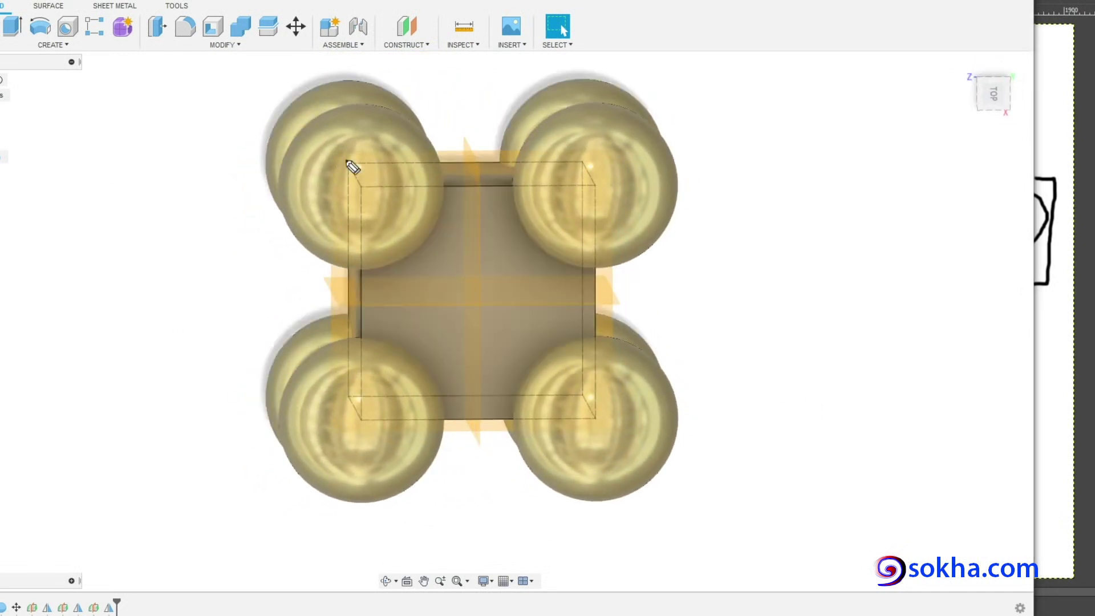
left_click_drag(337, 156, 373, 175)
mouse_move(494, 249)
left_mouse_down()
mouse_move(486, 228)
mouse_move(422, 303)
left_mouse_up()
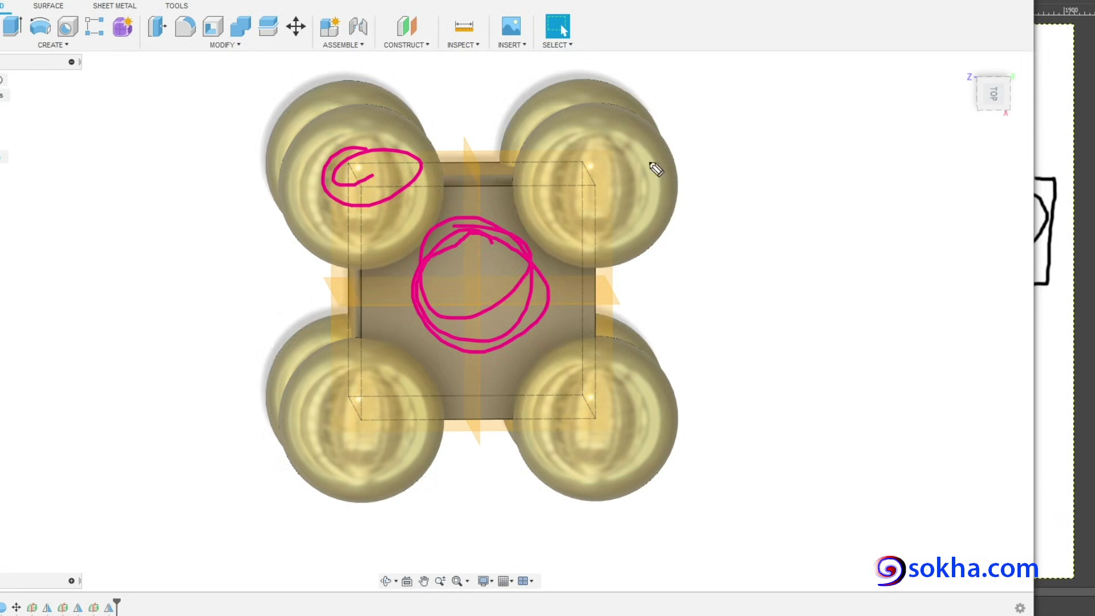
mouse_move(721, 149)
left_mouse_down()
mouse_move(706, 166)
mouse_move(767, 183)
left_mouse_up()
left_click_drag(789, 77, 785, 194)
left_click_drag(742, 133, 965, 166)
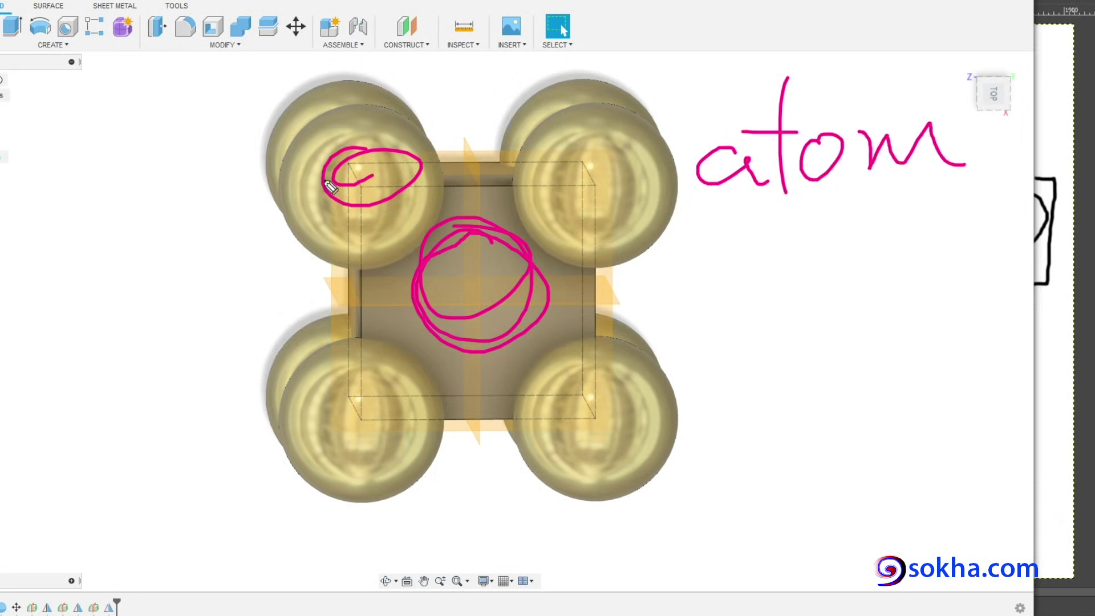
key("Escape")
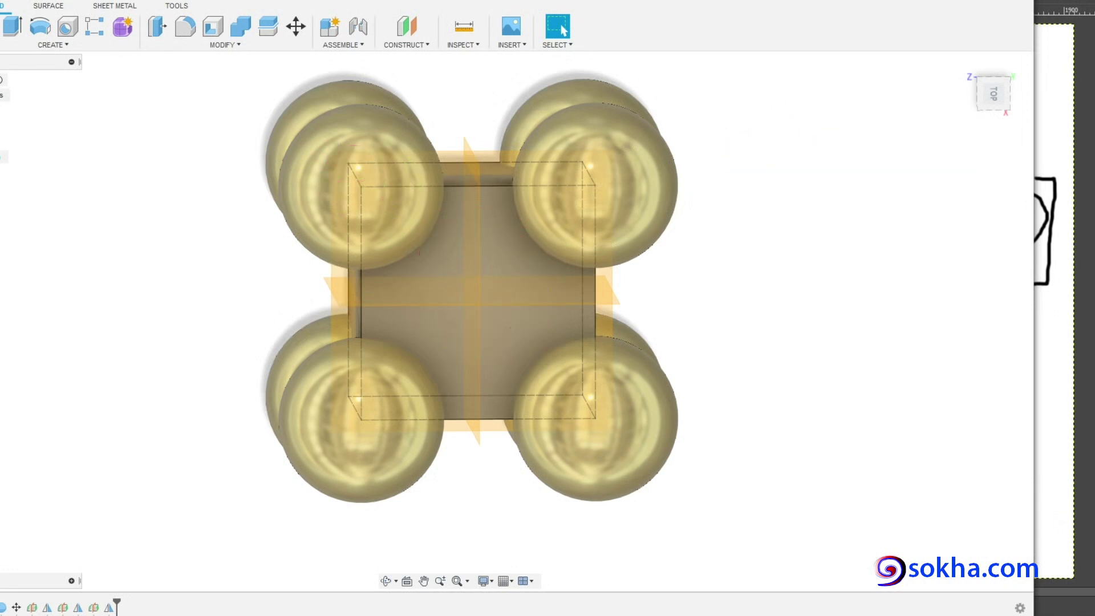
key("alt+Tab")
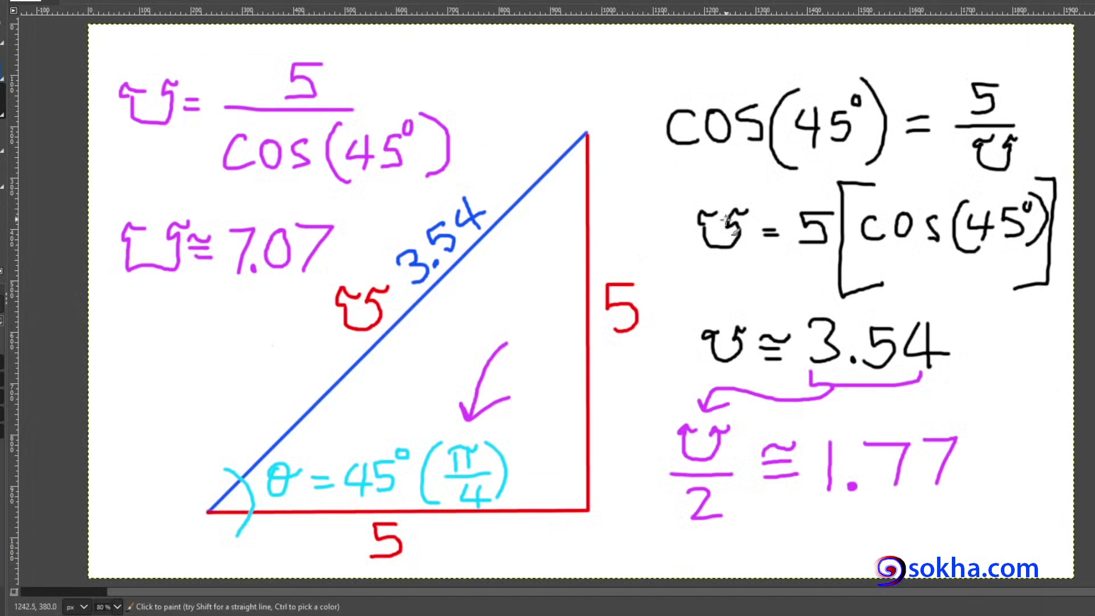
Step: Cross out the σ ≅ 3.54 lines and 1.77 in red, arrowing to 5/cos(45°) ≅ 7.07
left_click_drag(674, 229, 1067, 222)
left_click_drag(682, 346, 984, 341)
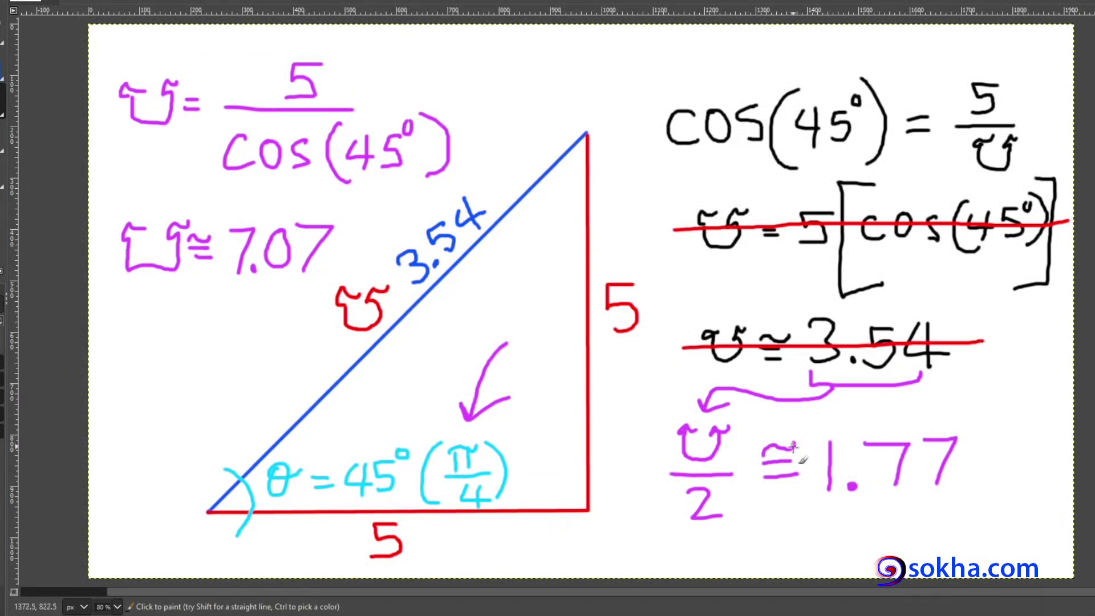
left_click_drag(968, 414, 822, 504)
left_click_drag(810, 425, 962, 481)
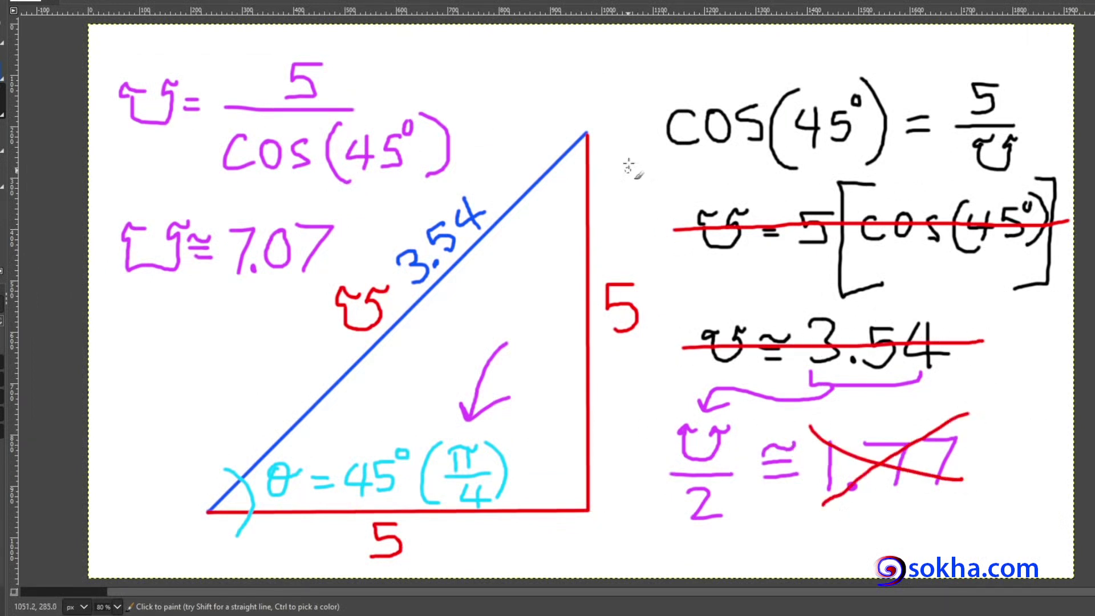
mouse_move(705, 87)
left_mouse_down()
mouse_move(479, 62)
mouse_move(465, 91)
mouse_move(505, 94)
left_mouse_up()
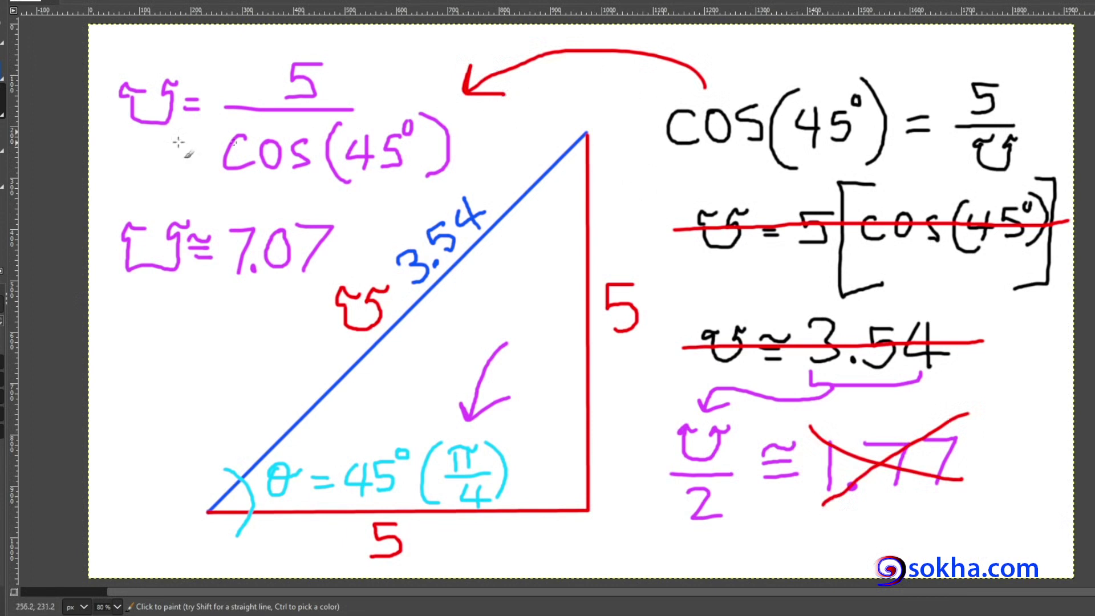
mouse_move(146, 143)
left_mouse_down()
mouse_move(137, 201)
mouse_move(152, 181)
left_mouse_up()
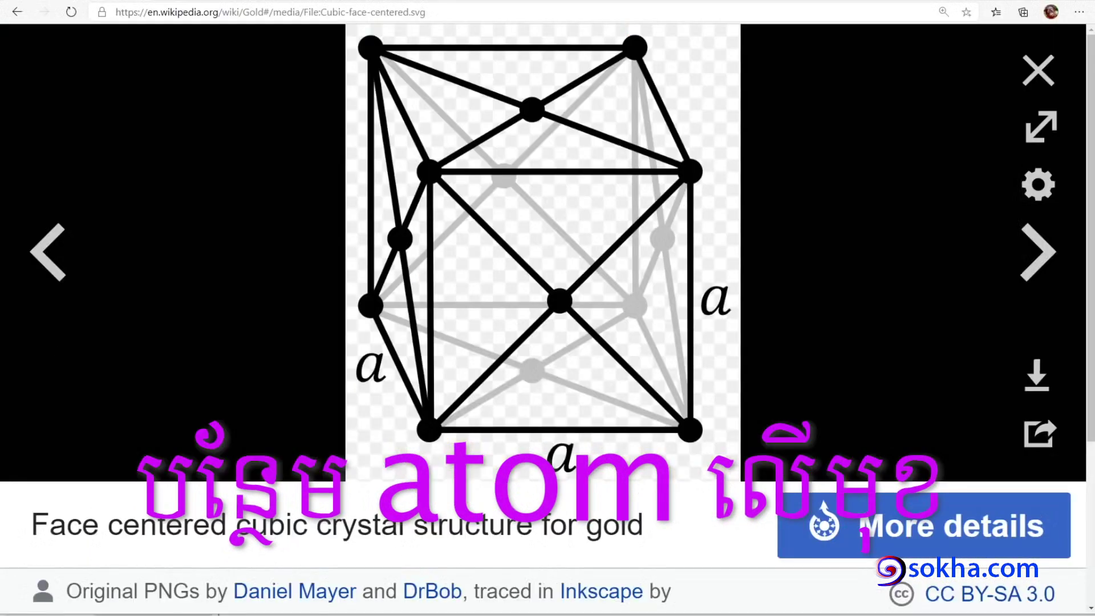
Step: Scribble over the front, left, bottom, right, back and top face-centre atoms
left_click_drag(577, 298, 560, 302)
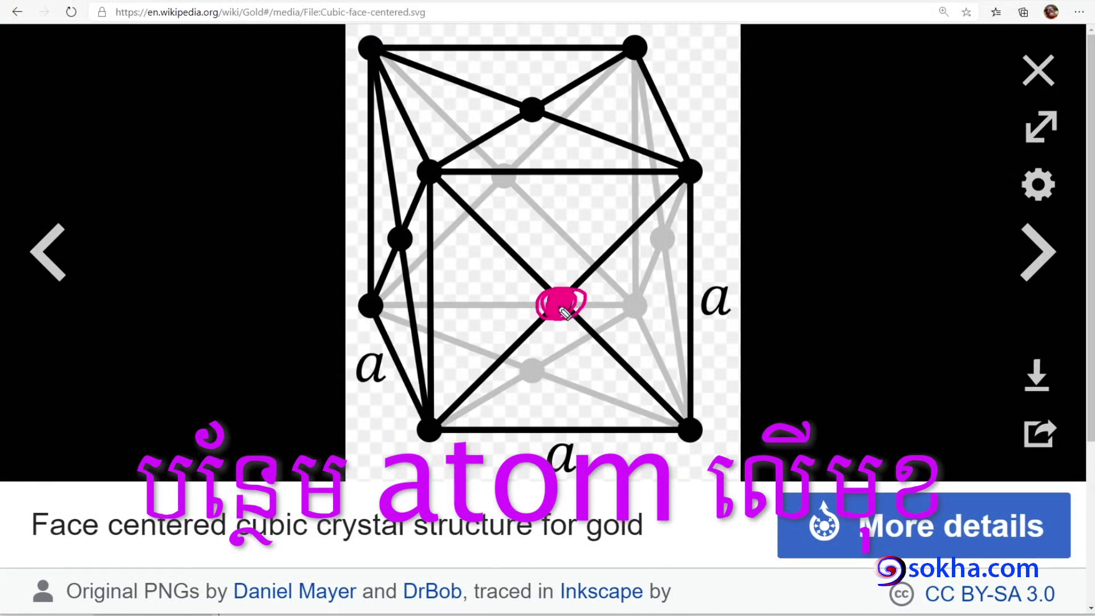
left_click_drag(399, 239, 390, 251)
left_click_drag(548, 368, 531, 372)
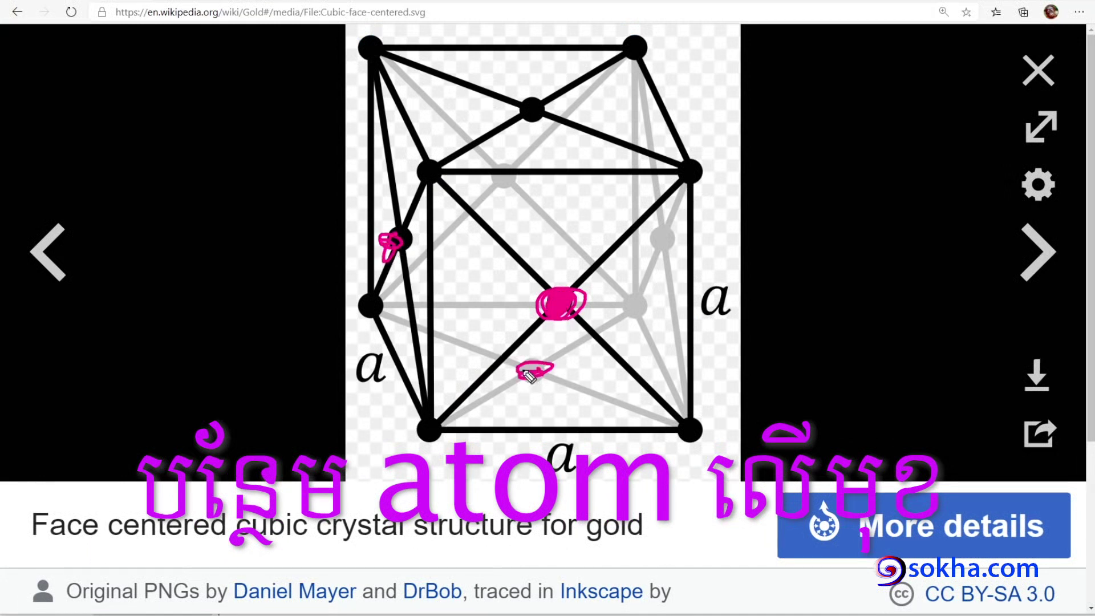
left_click_drag(665, 254, 665, 242)
left_click_drag(512, 184, 502, 188)
left_click_drag(536, 91, 533, 108)
key("Escape")
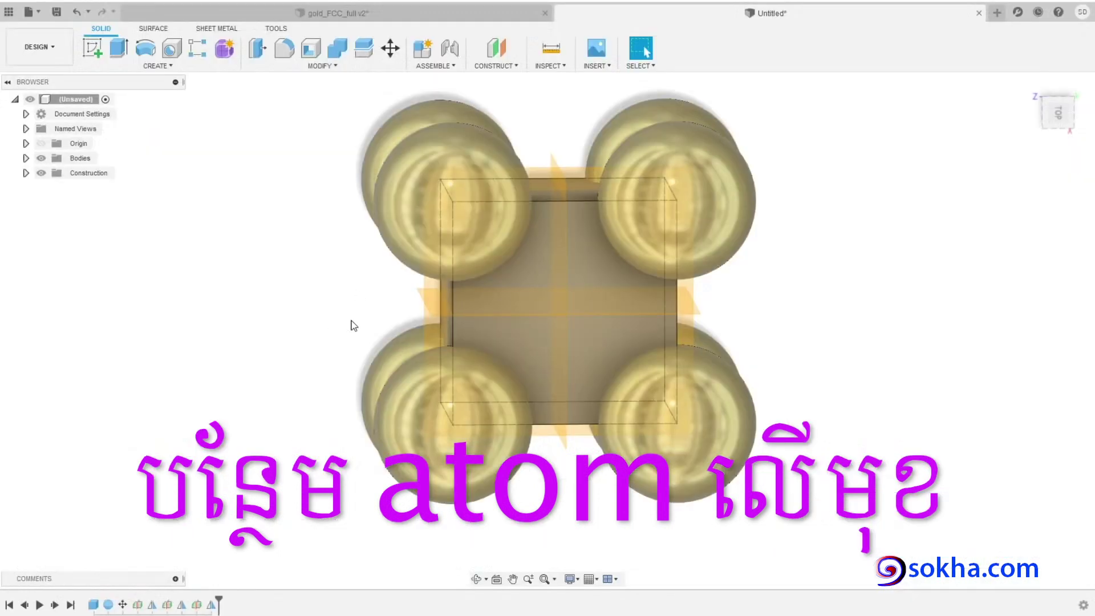
Step: Turn the unit cell to a straight front view with the ViewCube
left_click(1057, 116)
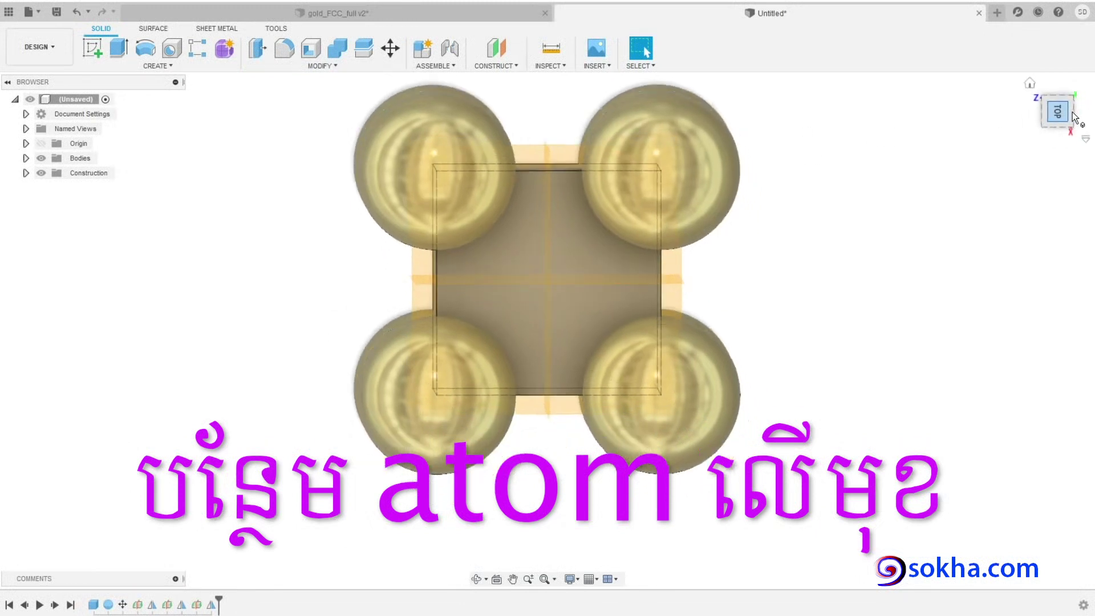
left_click(1074, 80)
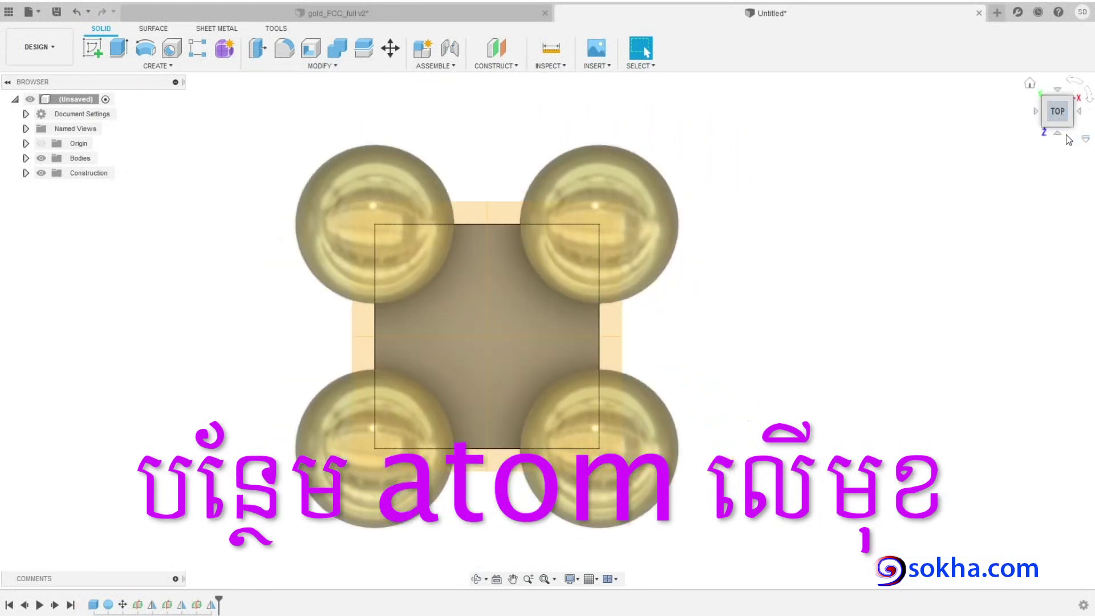
left_click(1059, 136)
scroll(844, 291, "up", 3)
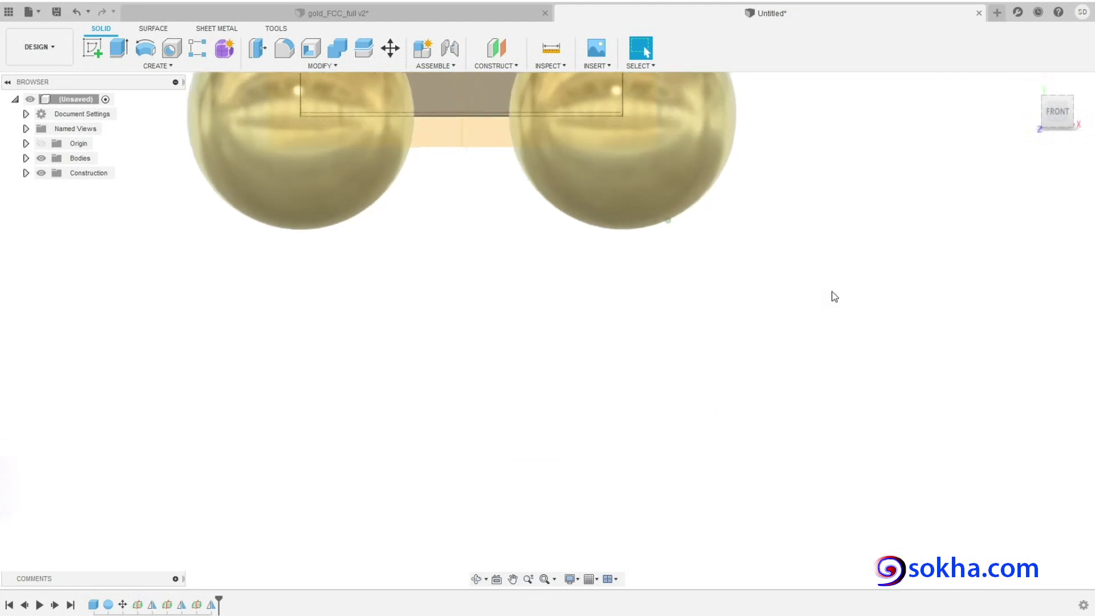
scroll(833, 295, "up", 3)
scroll(834, 296, "down", 5)
left_click(1055, 111)
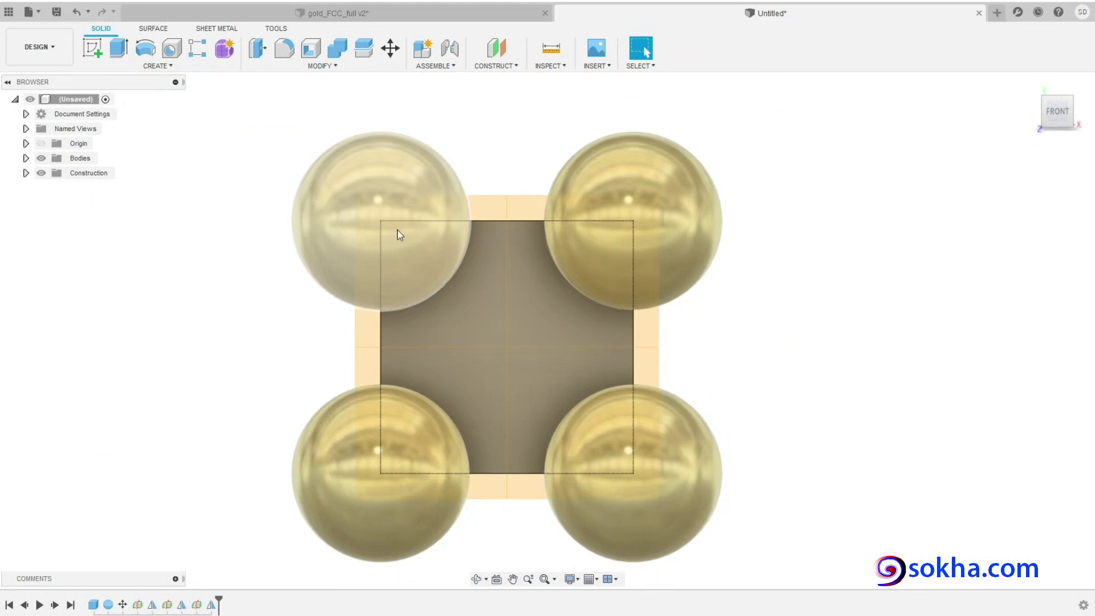
Step: Start a new sketch on the cube's square front face
left_click(150, 66)
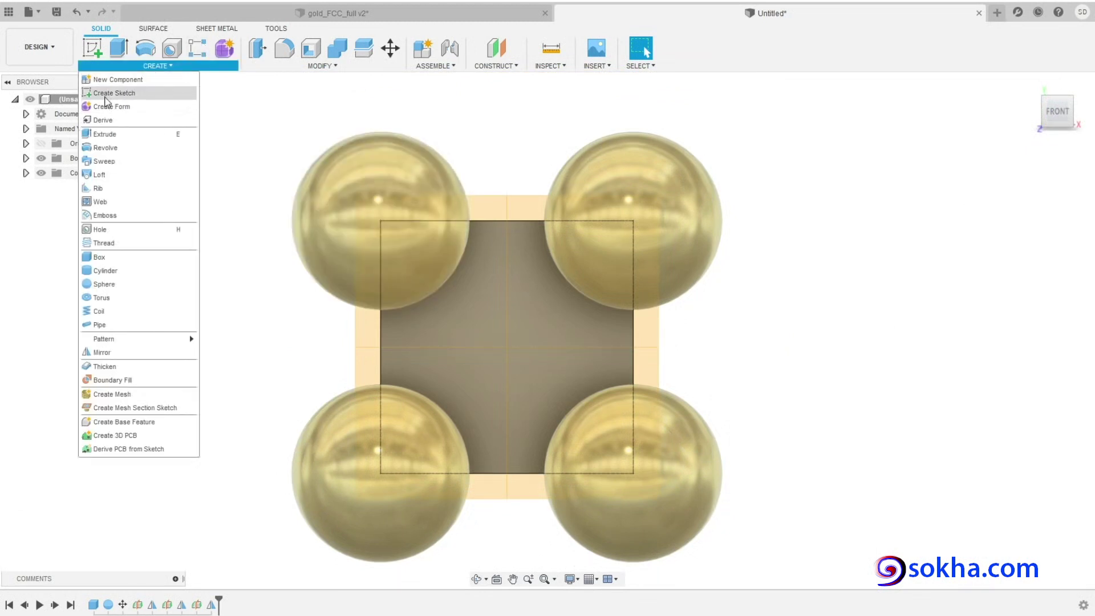
left_click(121, 94)
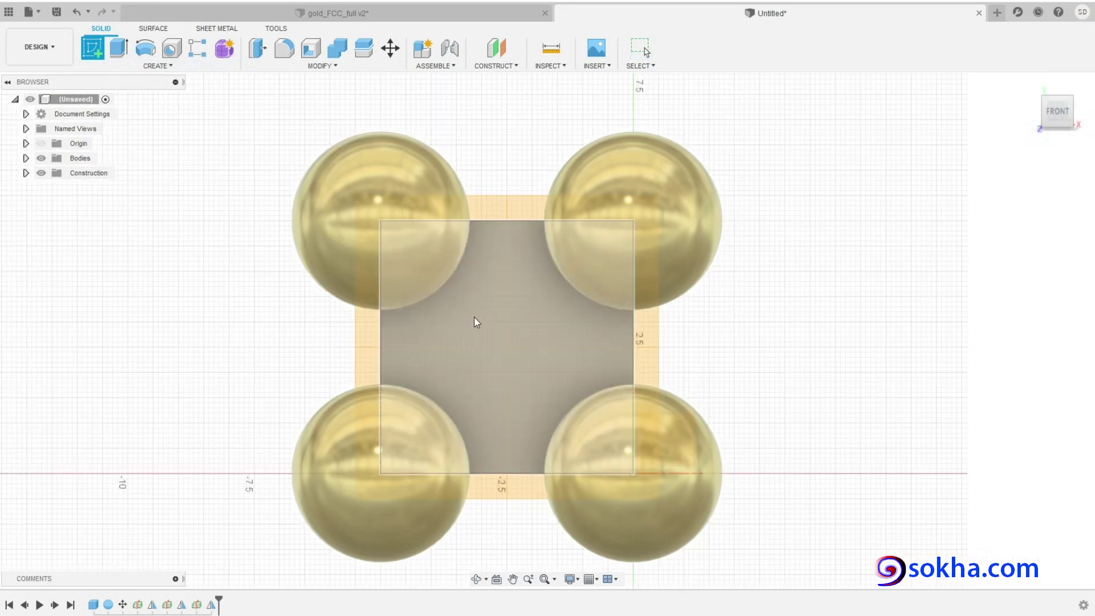
left_click(474, 317)
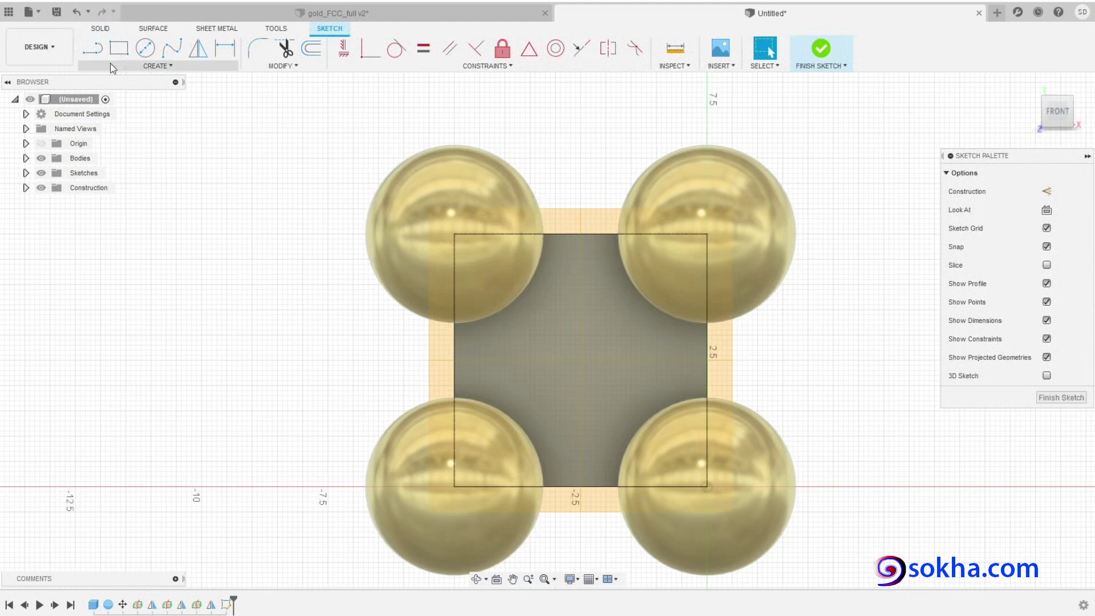
Step: Draw a line along the square's 5 cm left edge and start another from its midpoint
left_click(93, 51)
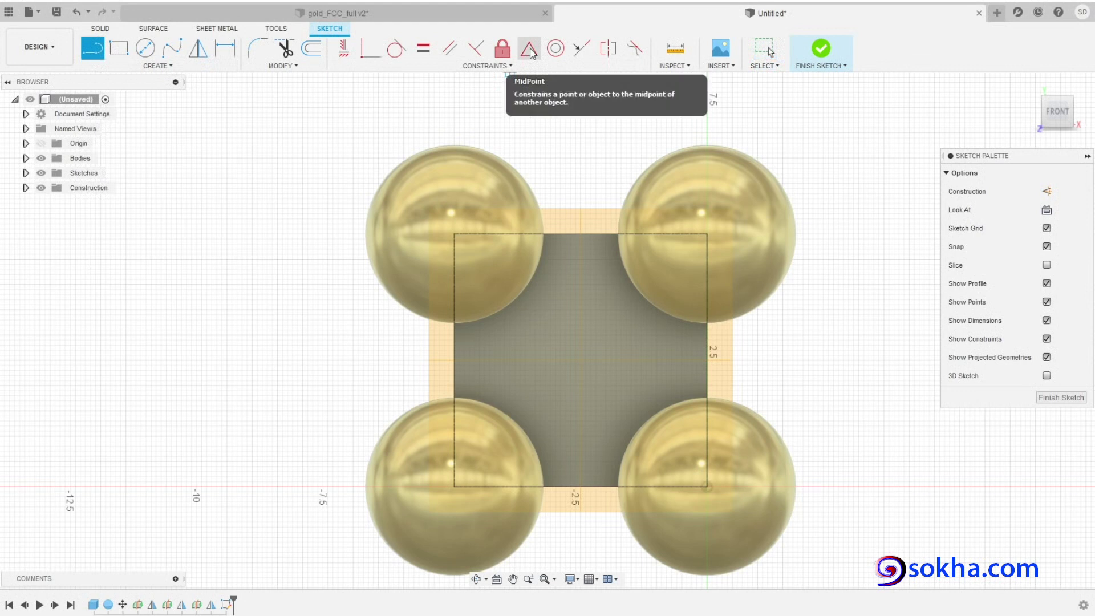
left_click(453, 233)
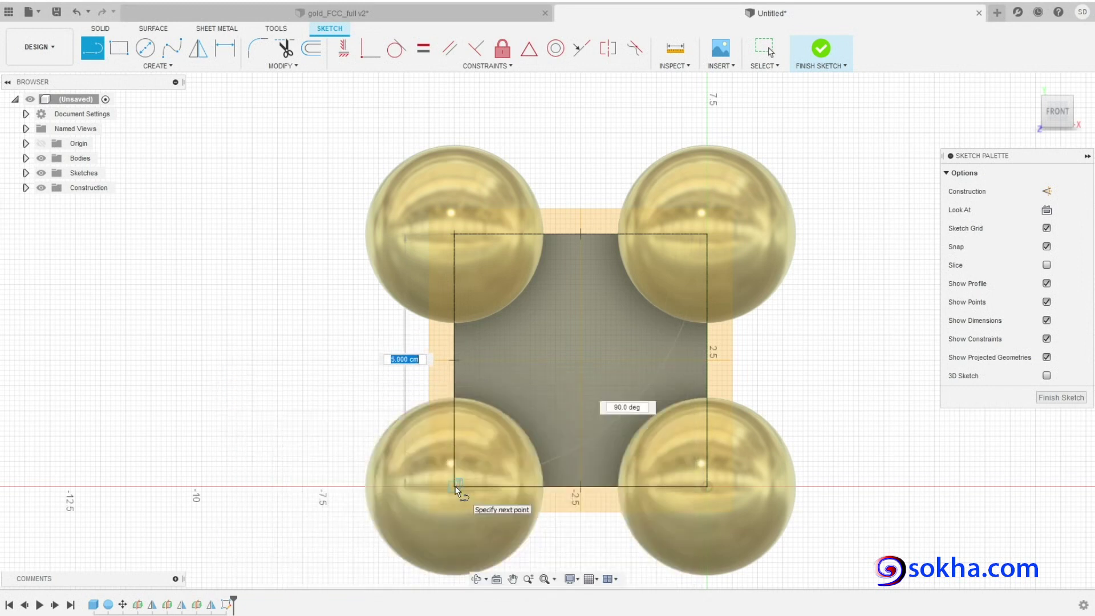
left_click(455, 486)
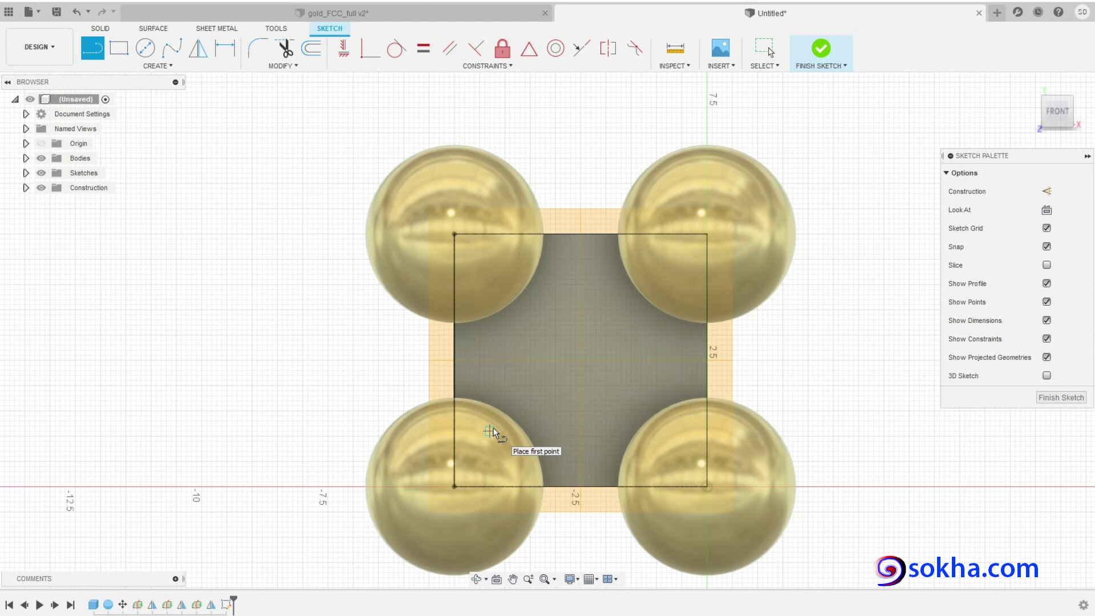
left_click(530, 52)
left_click(454, 357)
left_click(528, 51)
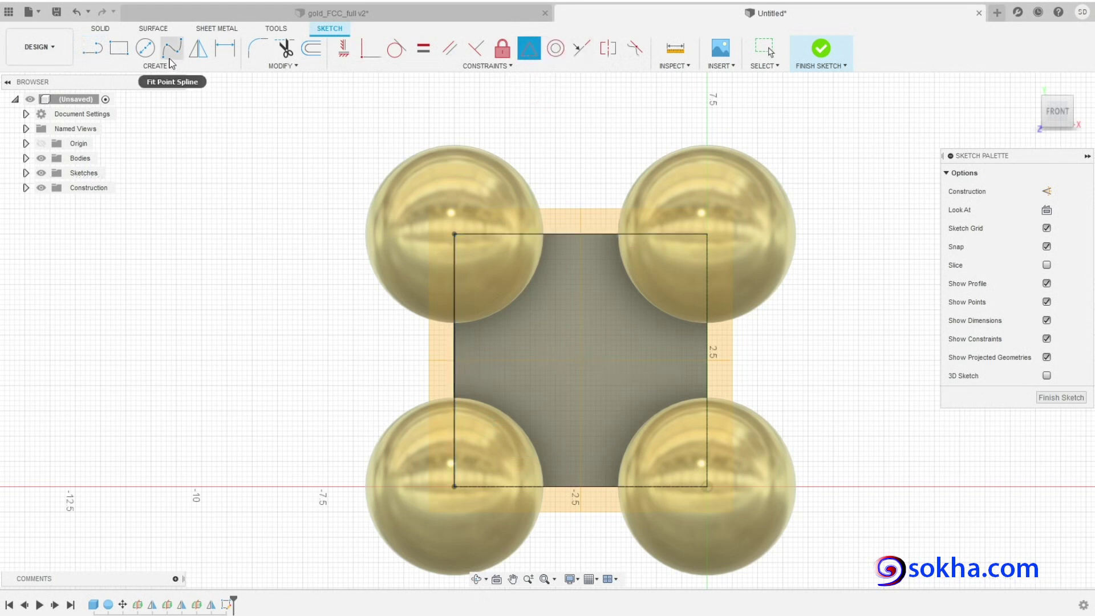
left_click(96, 54)
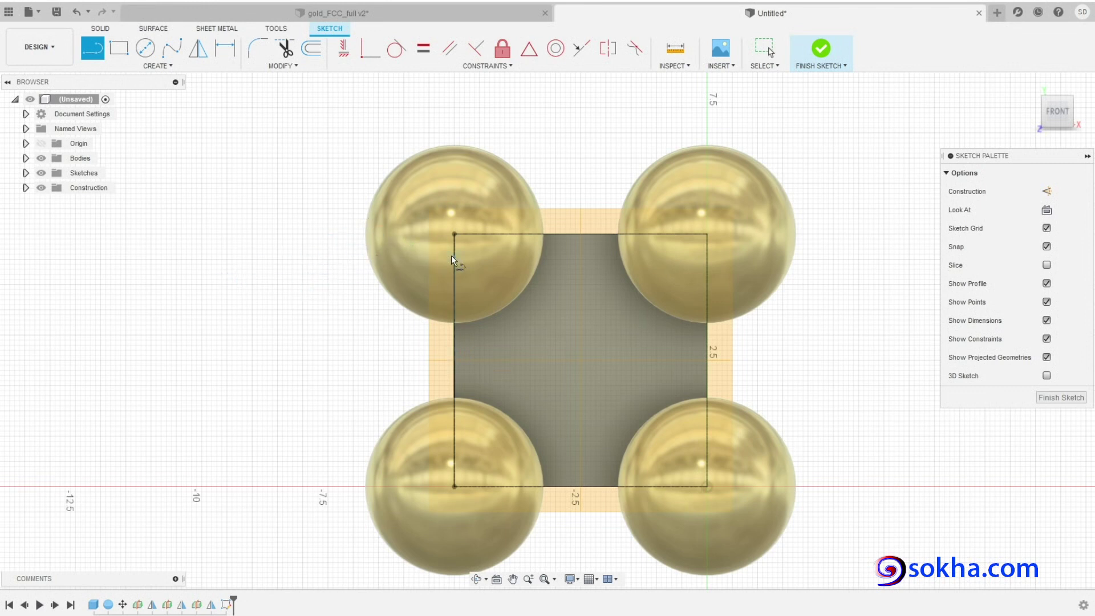
left_click(454, 360)
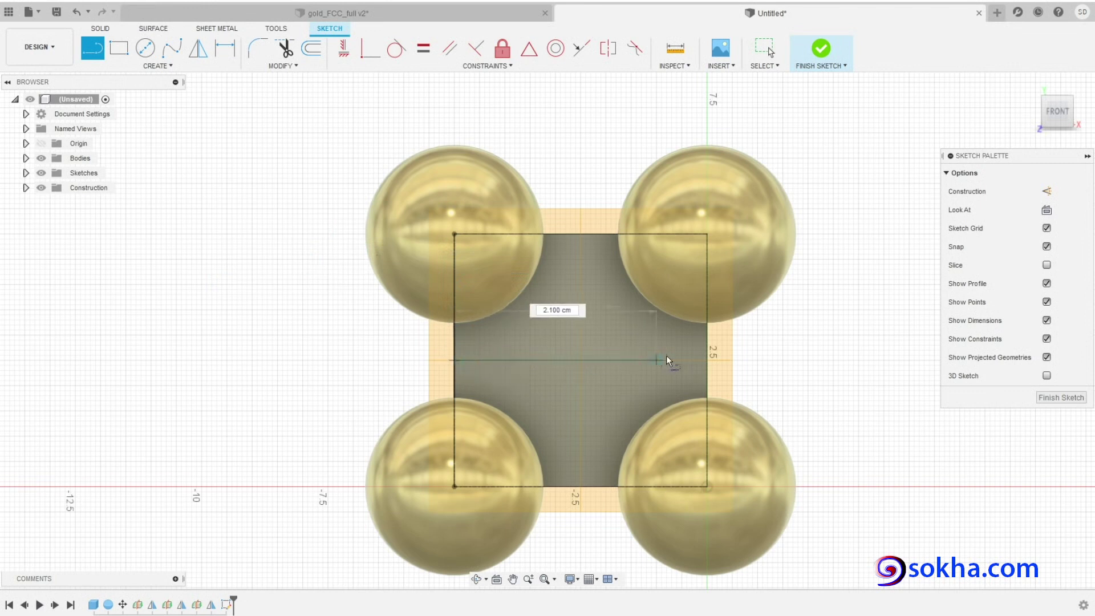
Step: Finish horizontal and vertical midlines quartering the front face, then finish the sketch
double_click(707, 363)
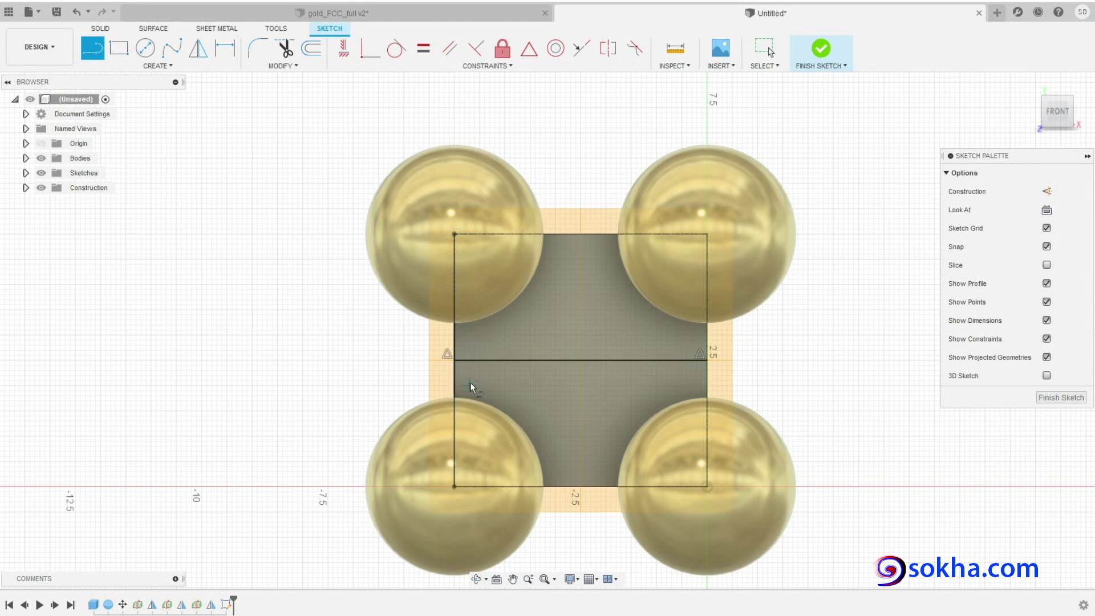
left_click(579, 233)
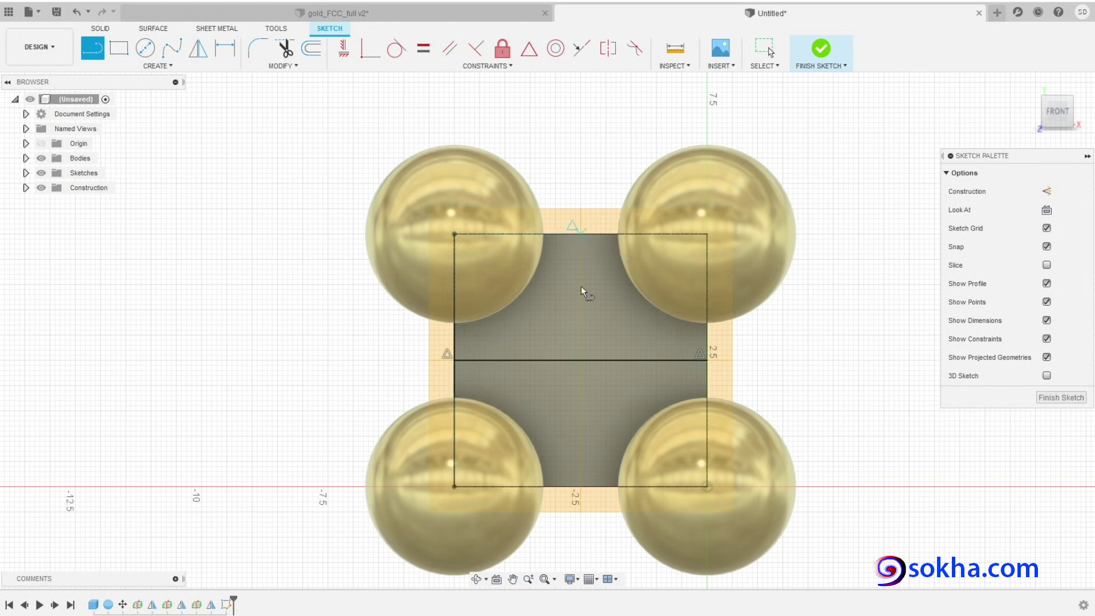
double_click(581, 486)
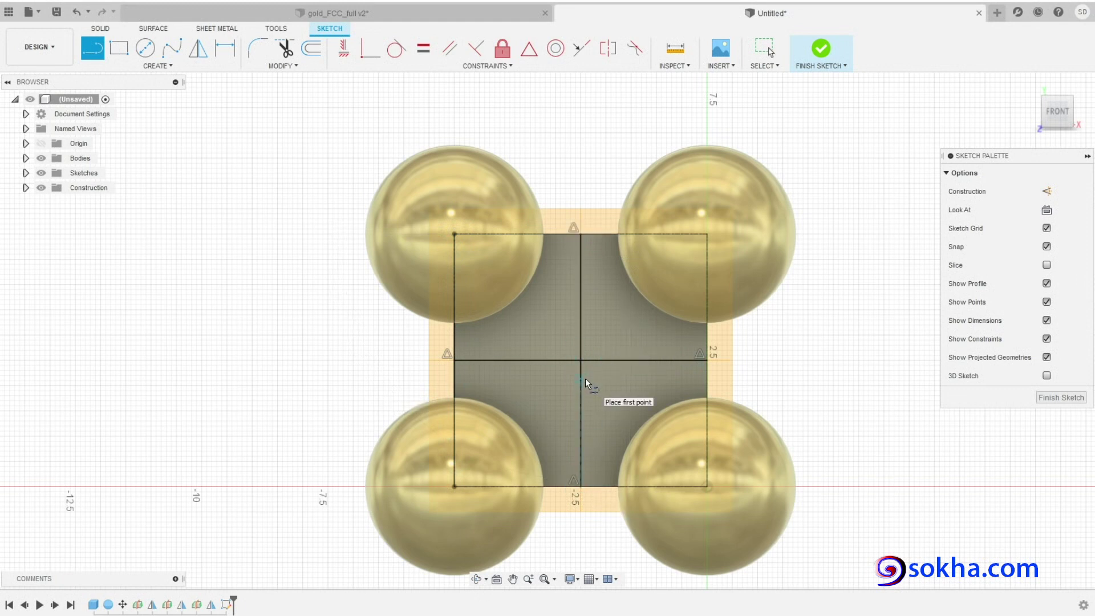
left_click(1055, 399)
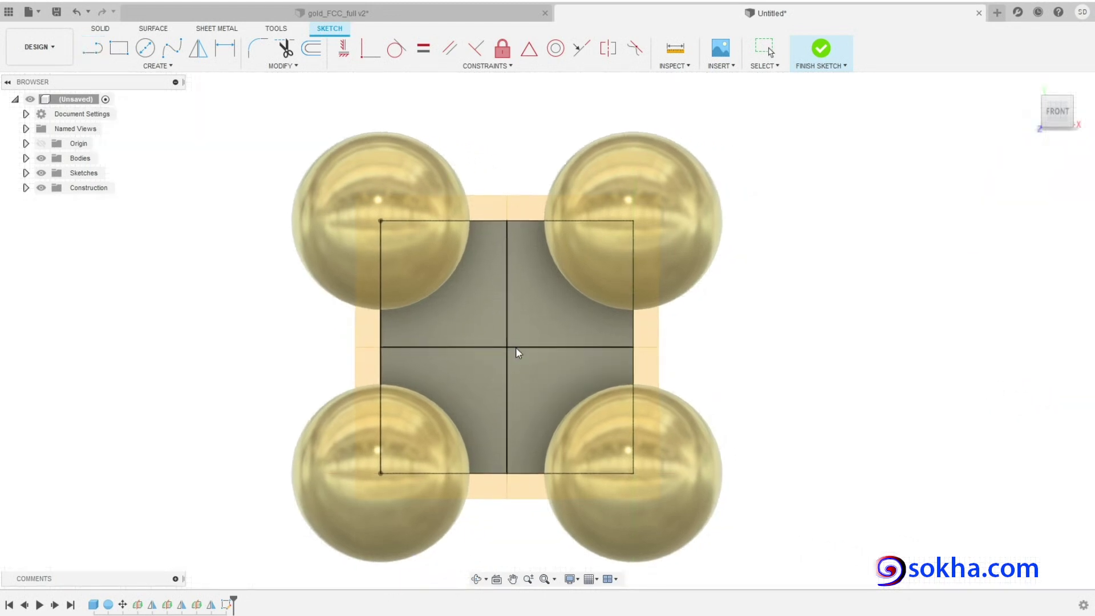
Step: Sketch the corner-to-centre path with the pen and set Move/Copy to bodies
left_click_drag(362, 170, 503, 335)
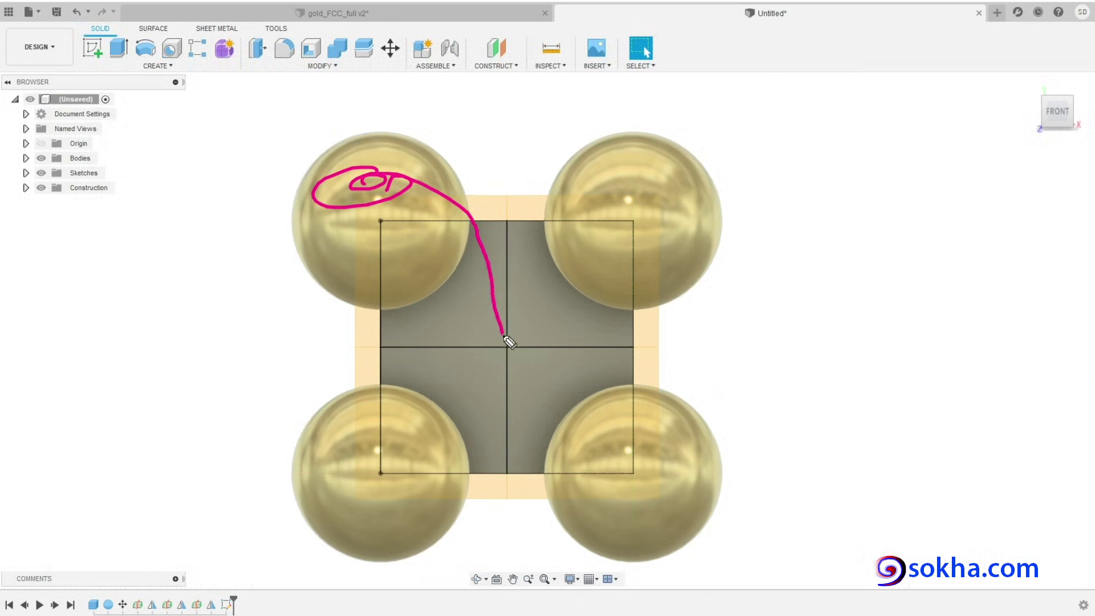
mouse_move(503, 335)
left_mouse_down()
mouse_move(504, 385)
mouse_move(541, 353)
mouse_move(481, 348)
mouse_move(542, 345)
mouse_move(511, 362)
left_mouse_up()
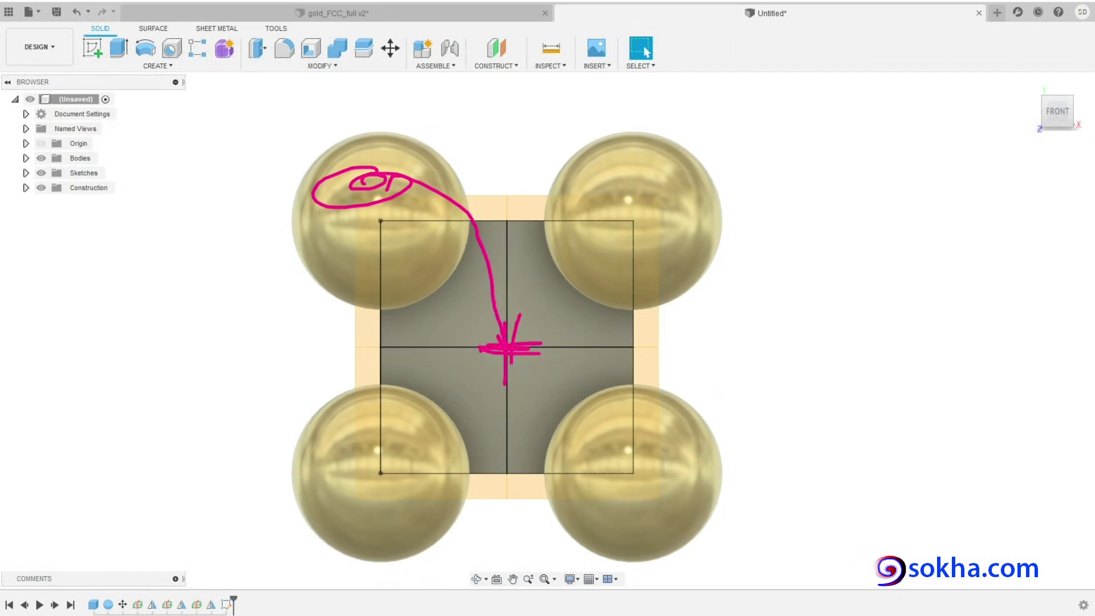
key("Escape")
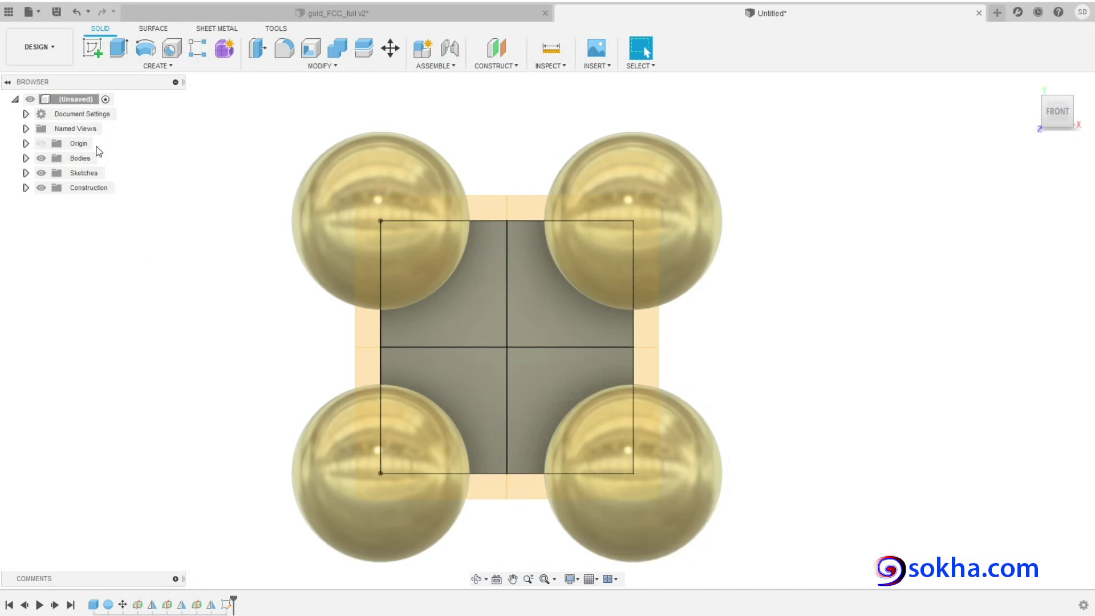
left_click(314, 66)
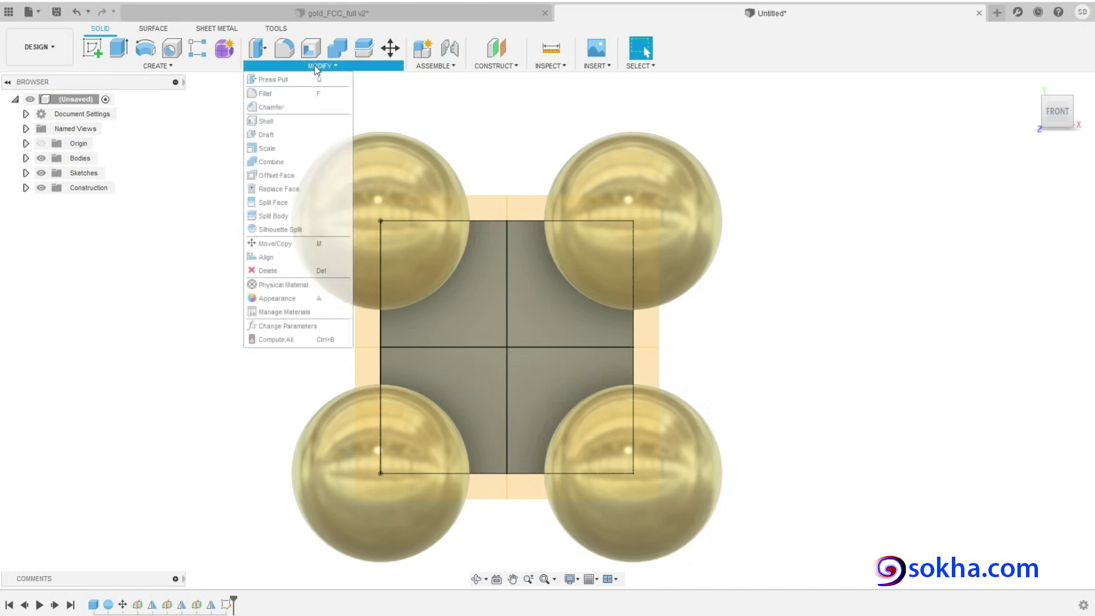
left_click(275, 243)
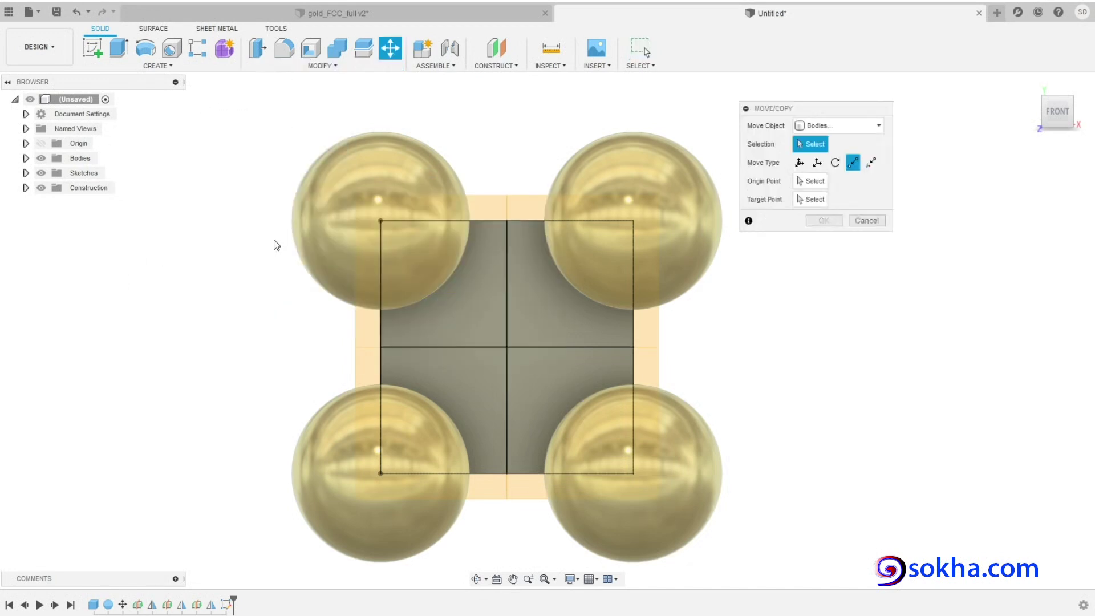
left_click(852, 126)
left_click(851, 128)
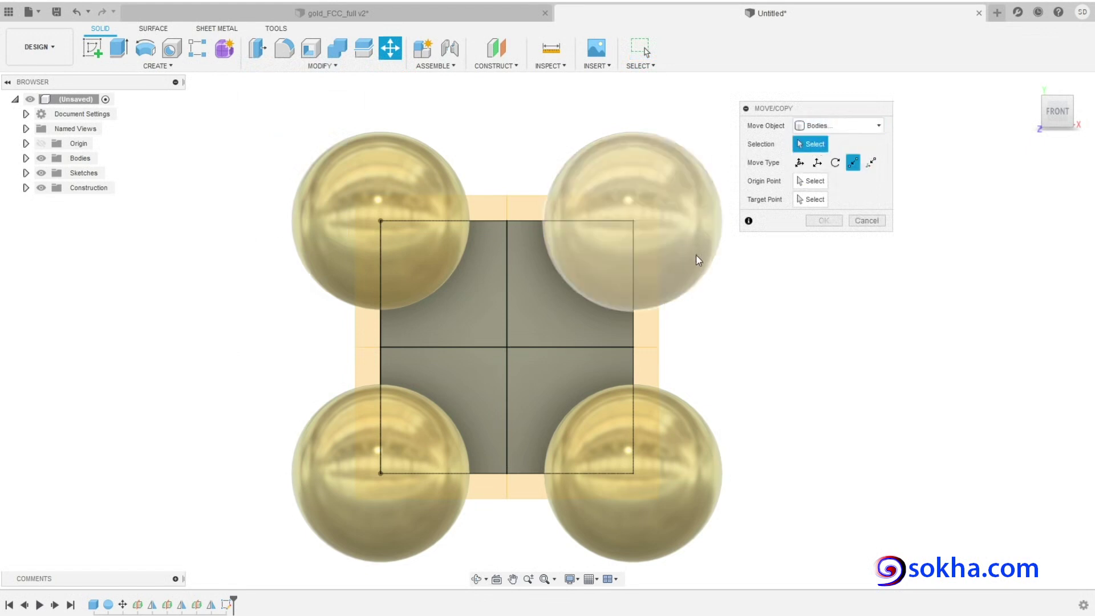
Step: Copy the top-right corner sphere point-to-point from its centre to the square's centre
left_click(680, 272)
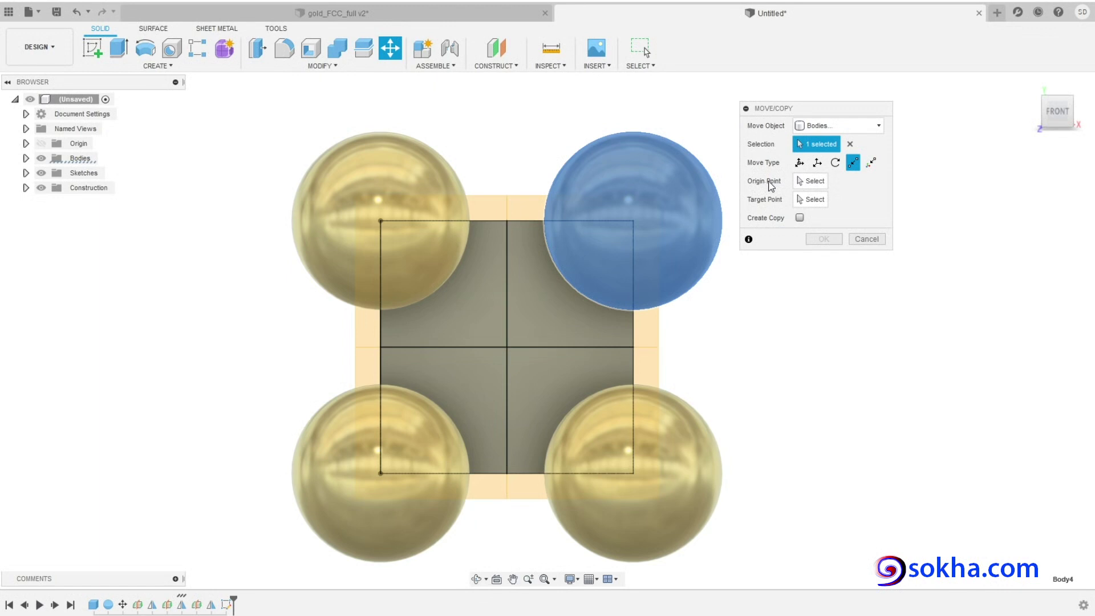
left_click(801, 181)
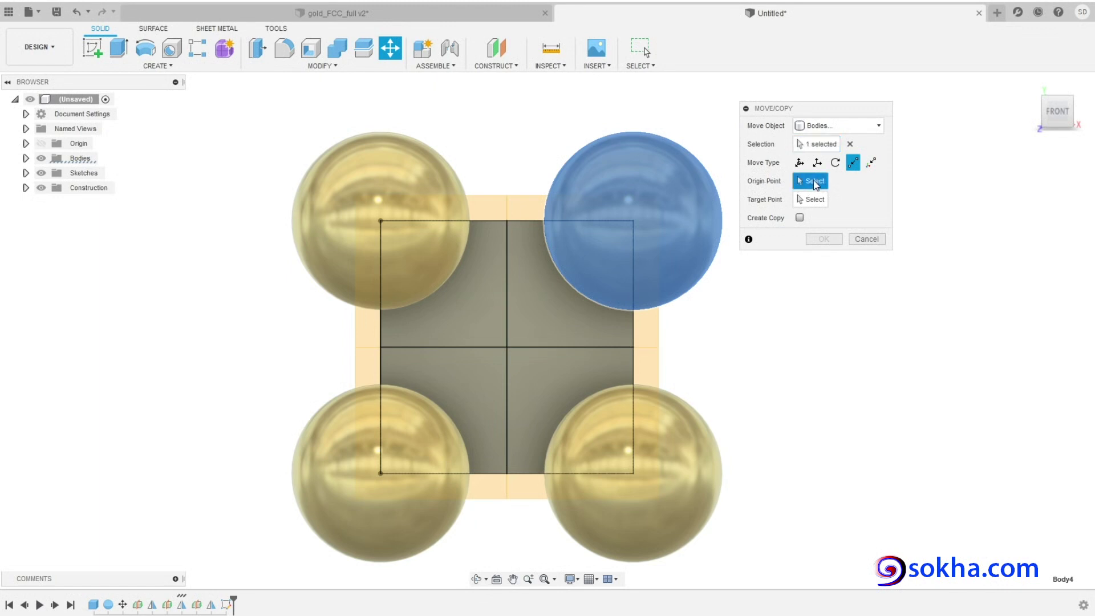
left_click(631, 220)
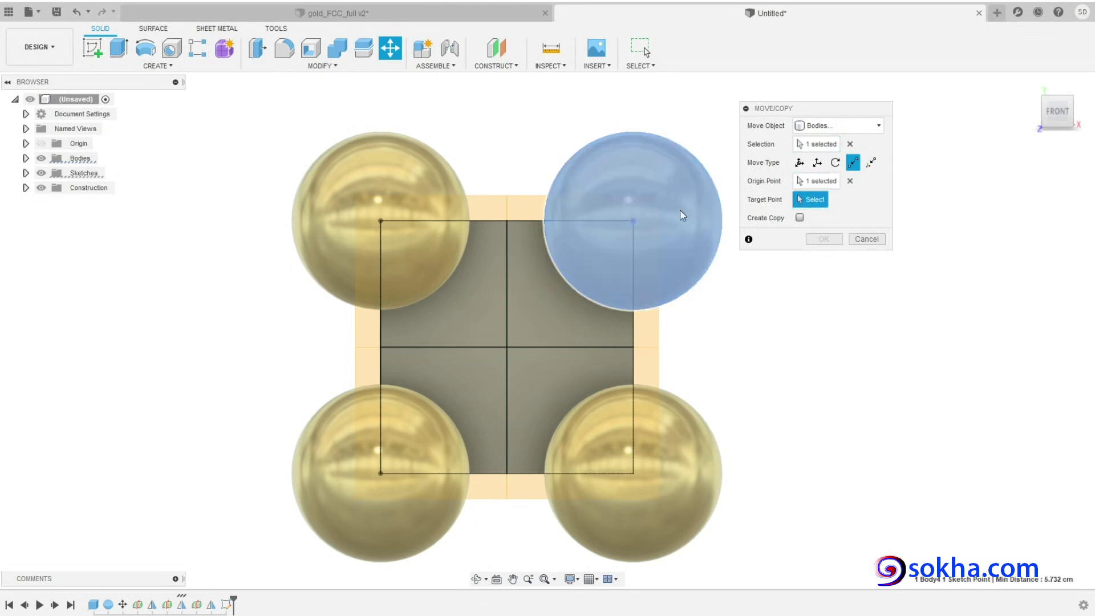
left_click(799, 218)
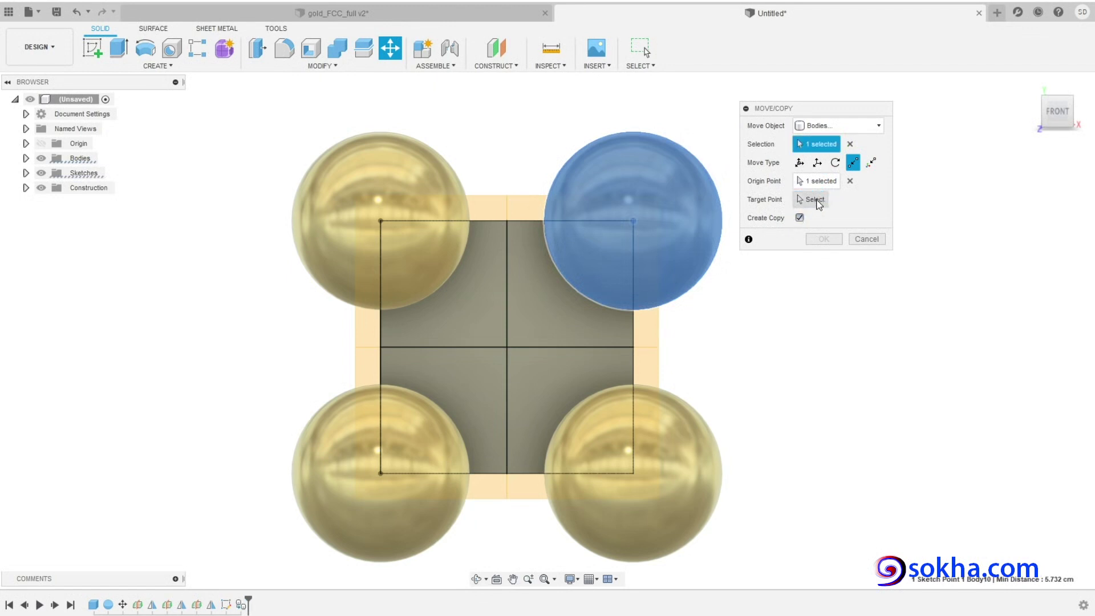
left_click(816, 202)
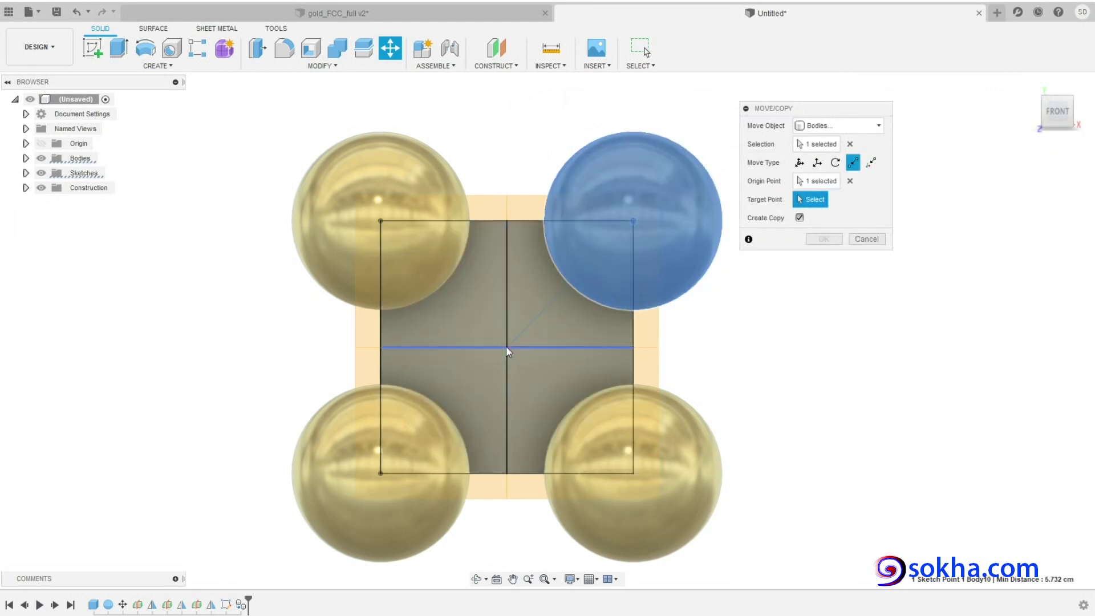
left_click(507, 346)
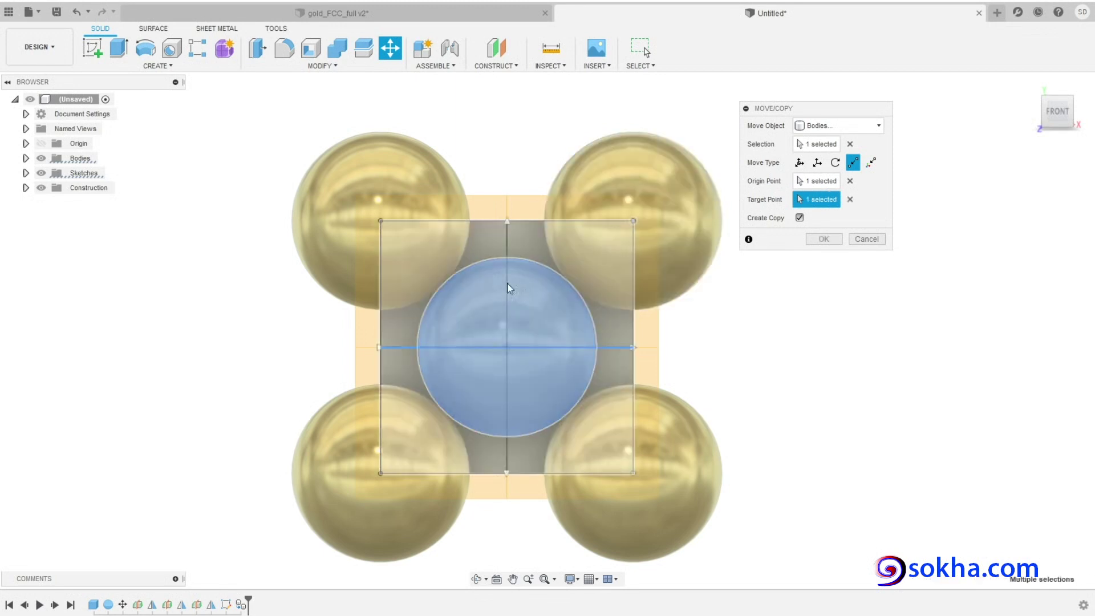
left_click(823, 239)
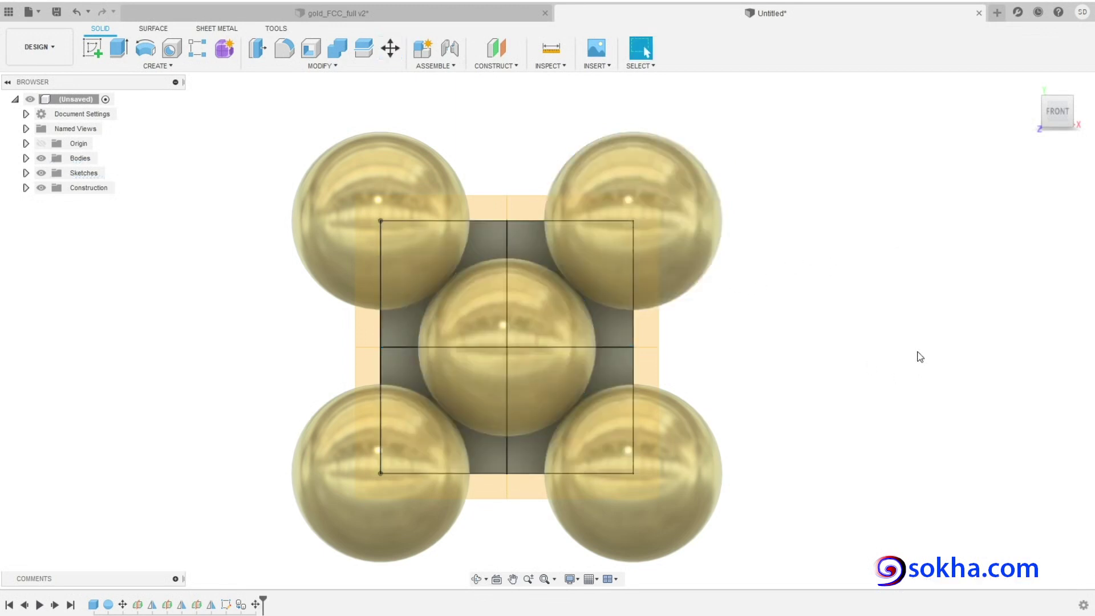
mouse_move(922, 357)
middle_mouse_down("shift")
mouse_move(913, 352)
mouse_move(791, 458)
middle_mouse_up("shift")
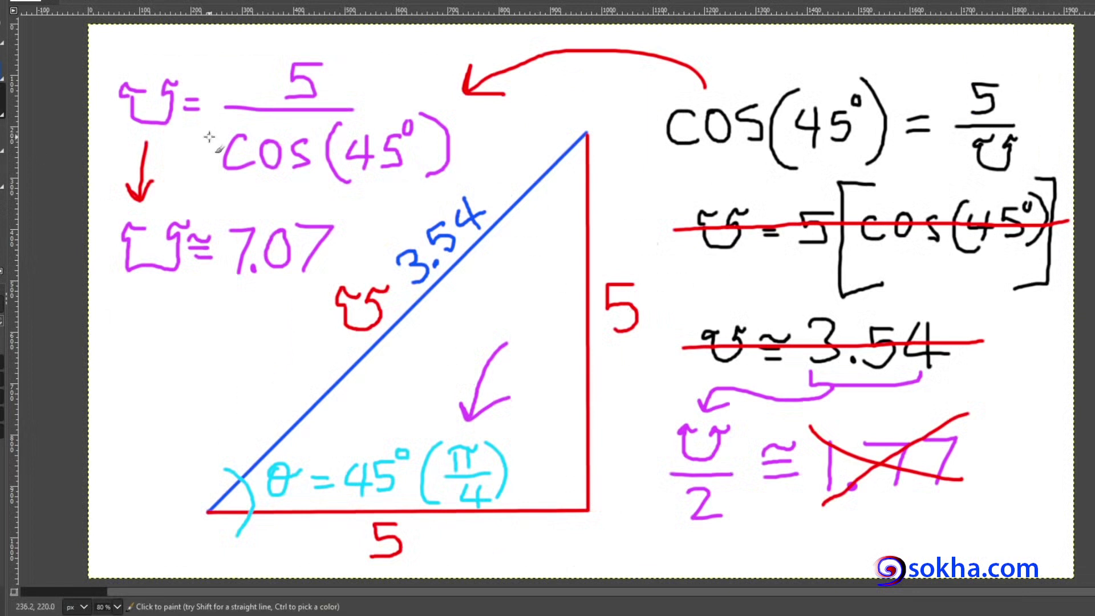
Step: Strike through the 3.54 diagonal label and draw an arrow toward 7.07
left_click_drag(486, 194, 414, 274)
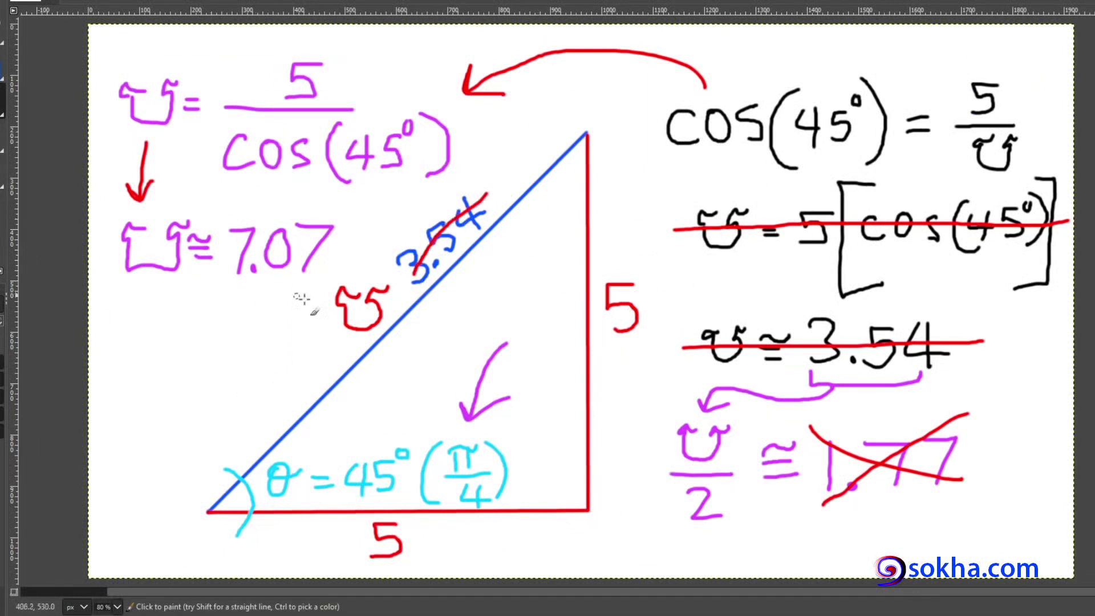
mouse_move(337, 334)
left_mouse_down()
mouse_move(268, 285)
mouse_move(300, 300)
left_mouse_up()
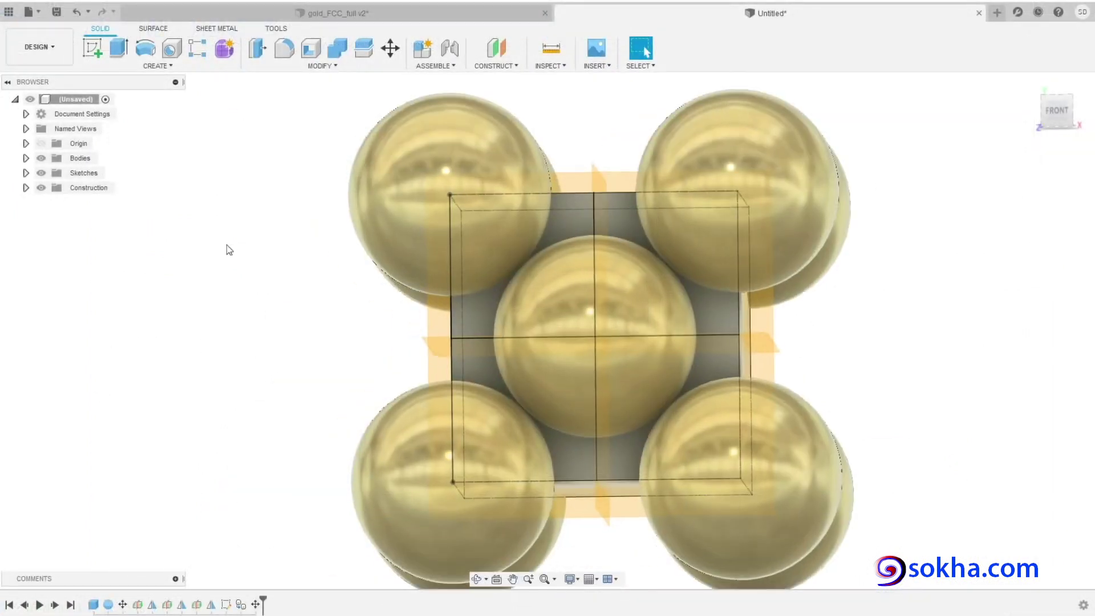
Step: Snap to the front view and handwrite 'FCC' beside the model in screen ink
left_click(1057, 110)
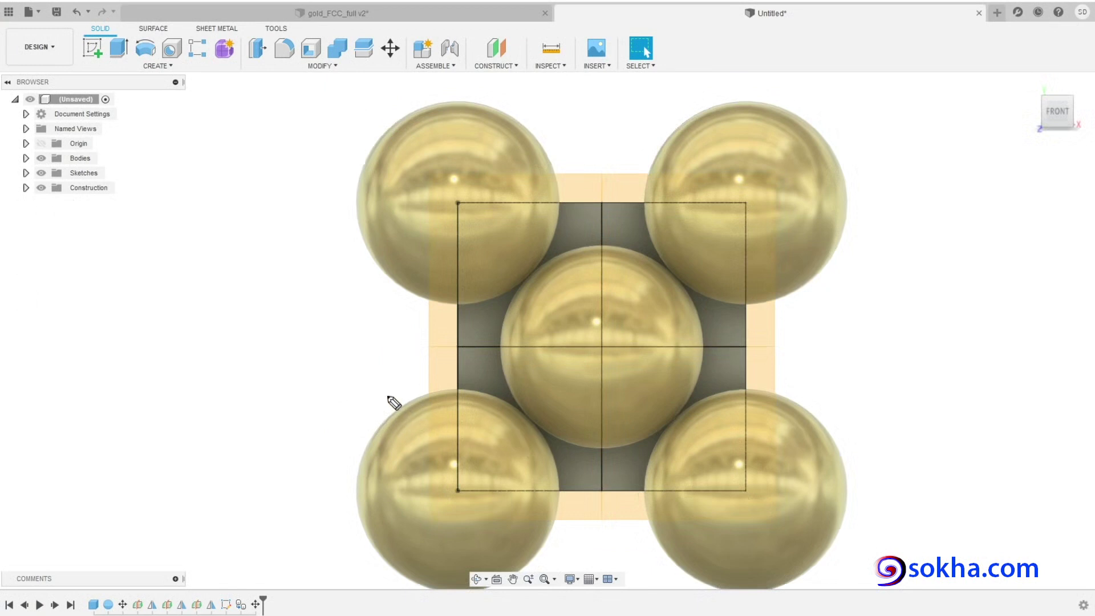
mouse_move(206, 170)
left_mouse_down()
mouse_move(209, 119)
mouse_move(248, 109)
left_mouse_up()
left_click_drag(207, 138, 239, 131)
mouse_move(275, 108)
left_mouse_down()
mouse_move(303, 104)
mouse_move(325, 130)
left_mouse_up()
left_click_drag(359, 85, 382, 105)
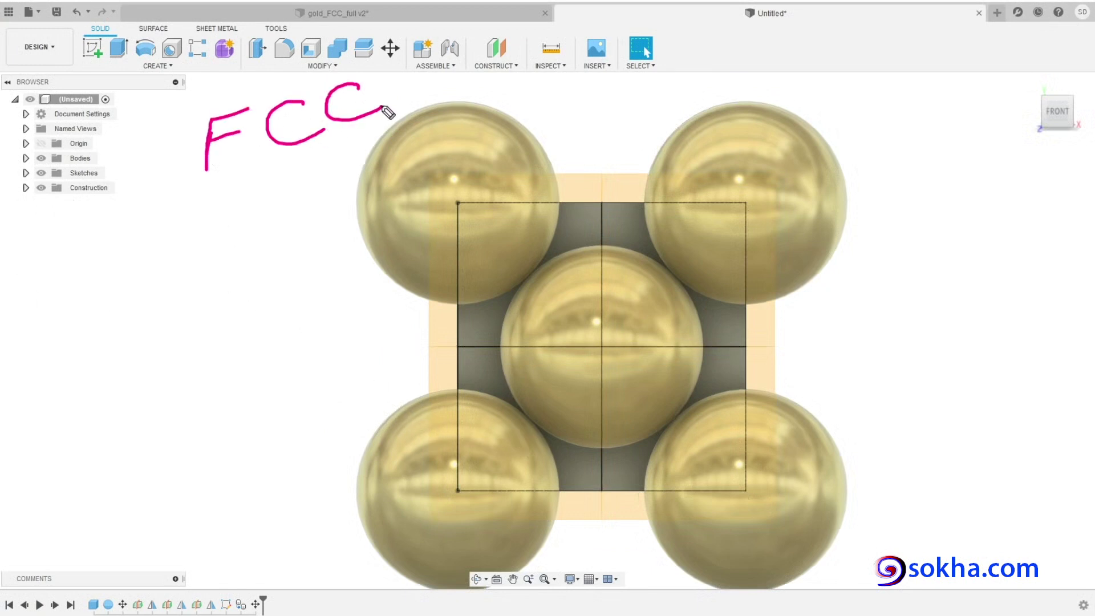
Step: Trace the front face diagonal and mark the four contacts with the centre sphere, then clear the ink
left_click_drag(744, 203, 678, 274)
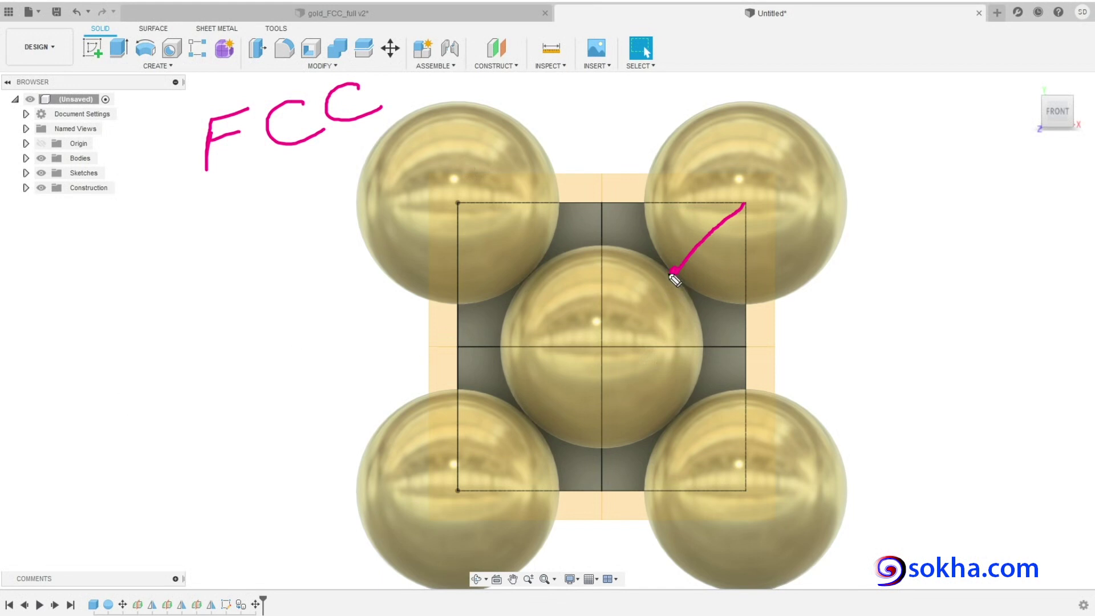
left_click_drag(672, 276, 544, 420)
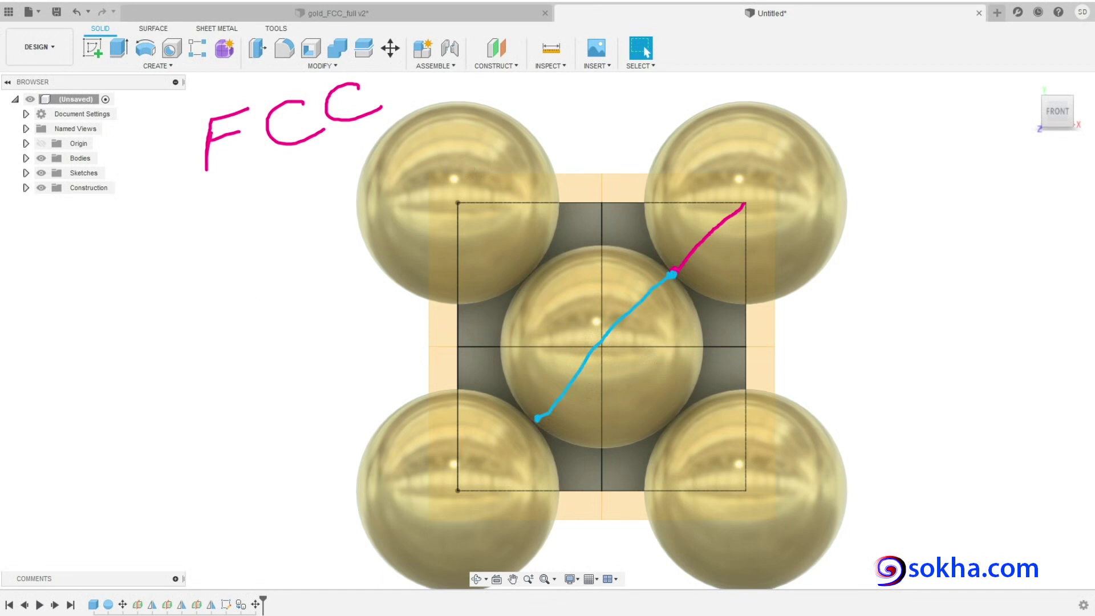
left_click_drag(530, 423, 455, 491)
left_click_drag(529, 418, 565, 434)
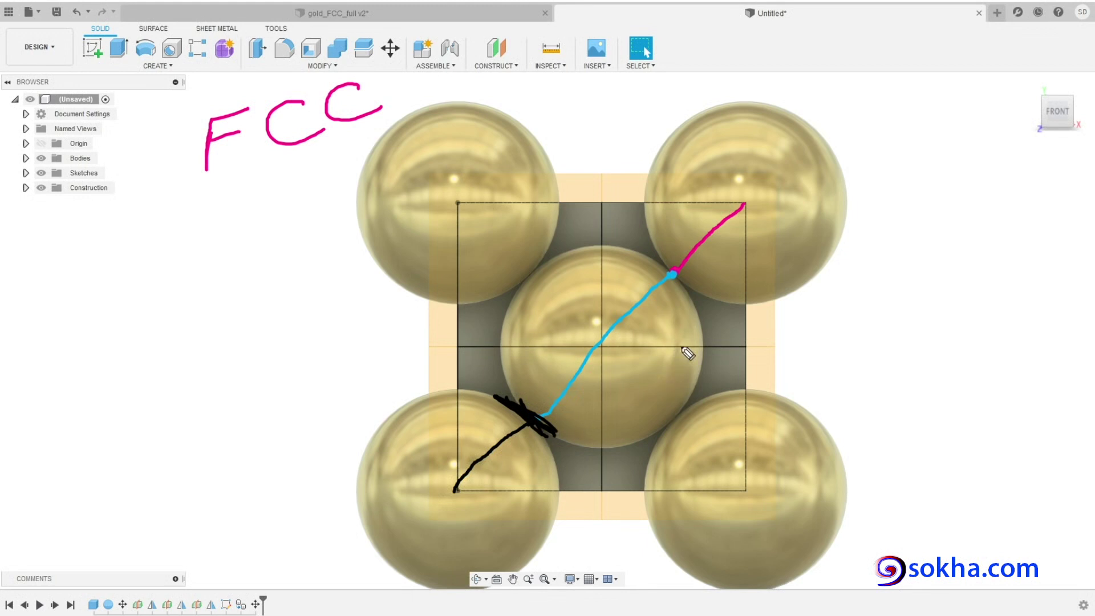
mouse_move(654, 262)
left_mouse_down()
mouse_move(690, 291)
mouse_move(645, 245)
mouse_move(693, 299)
left_mouse_up()
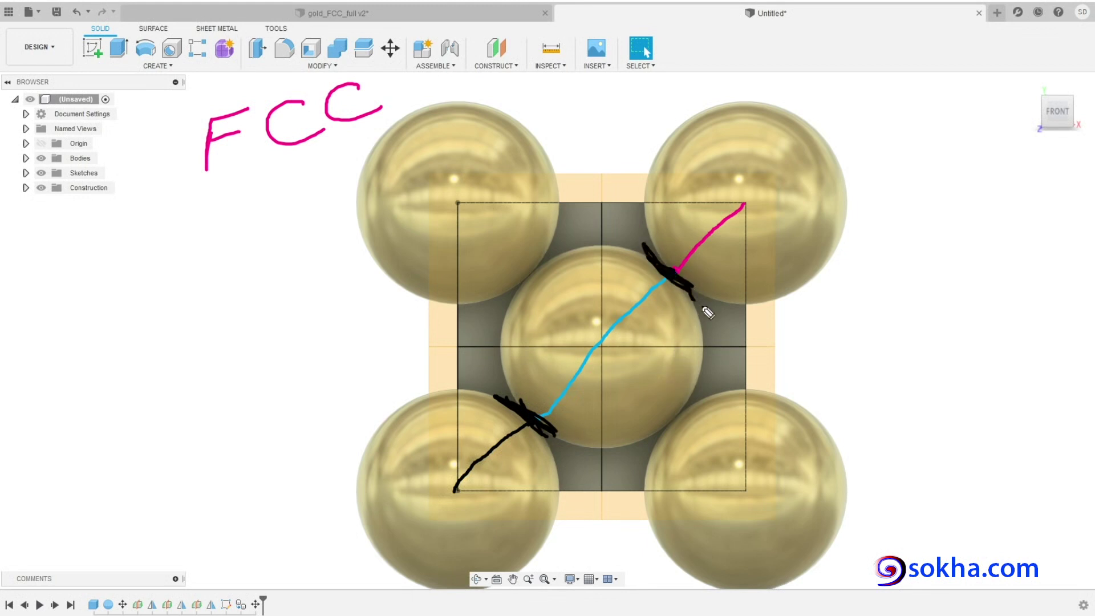
left_click_drag(509, 303, 556, 271)
mouse_move(647, 442)
left_mouse_down()
mouse_move(704, 392)
mouse_move(647, 440)
left_mouse_up()
key("Escape")
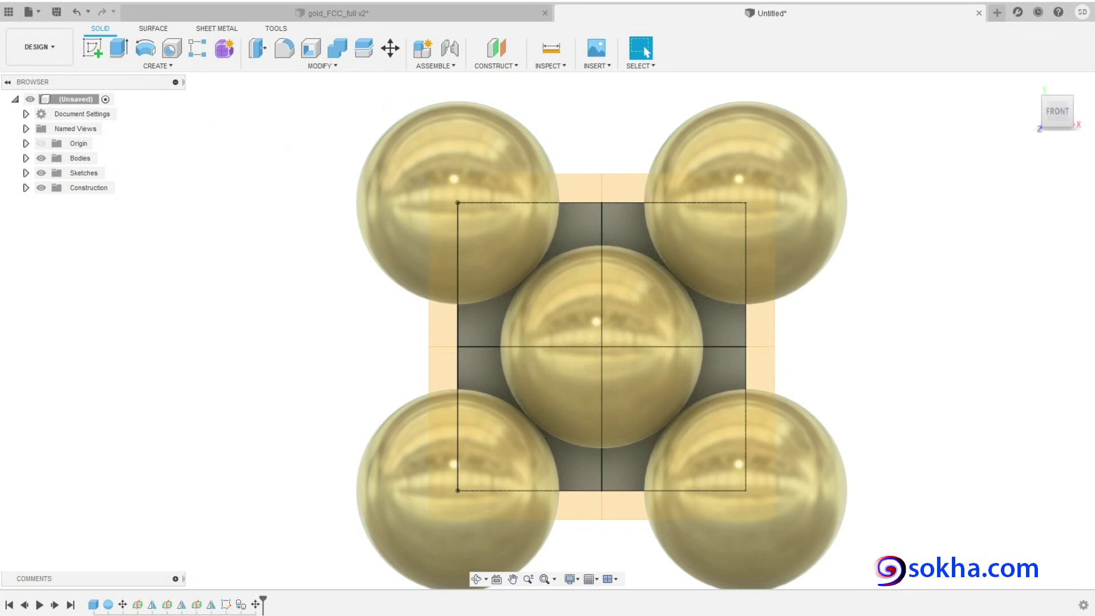
Step: Highlight the centre sphere's four contacts again and label it 'atom', then erase all annotations
mouse_move(560, 254)
left_mouse_down()
mouse_move(567, 244)
mouse_move(500, 306)
left_mouse_up()
mouse_move(497, 389)
left_mouse_down()
mouse_move(548, 457)
mouse_move(502, 399)
mouse_move(562, 434)
left_mouse_up()
mouse_move(713, 386)
left_mouse_down()
mouse_move(663, 436)
mouse_move(724, 372)
left_mouse_up()
left_click_drag(190, 312, 226, 355)
mouse_move(221, 307)
left_mouse_down()
mouse_move(342, 337)
mouse_move(402, 312)
left_mouse_up()
left_click_drag(673, 256, 696, 302)
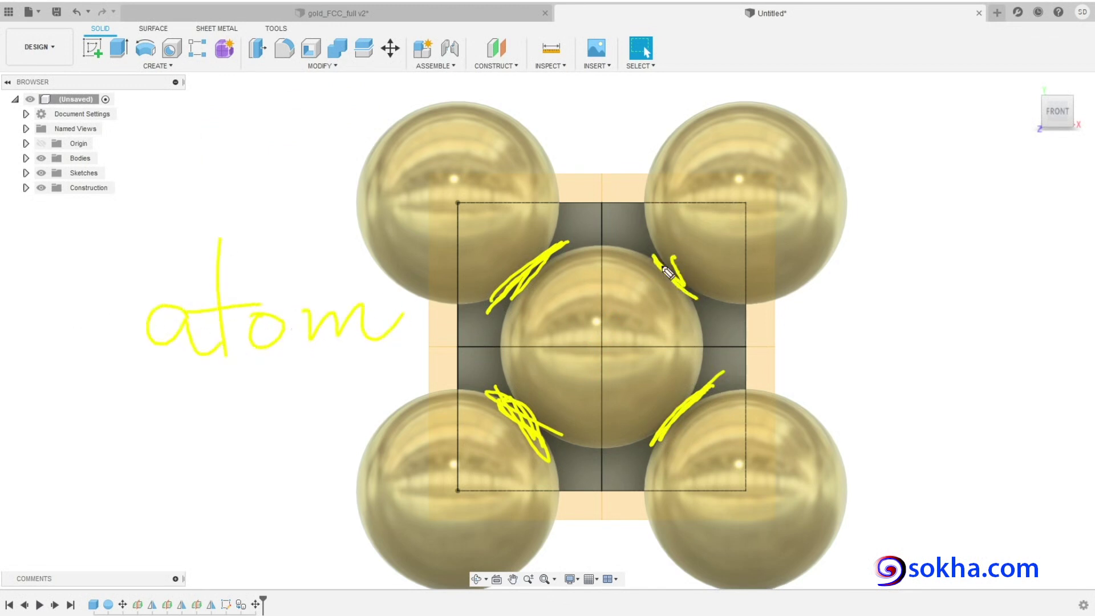
key("e")
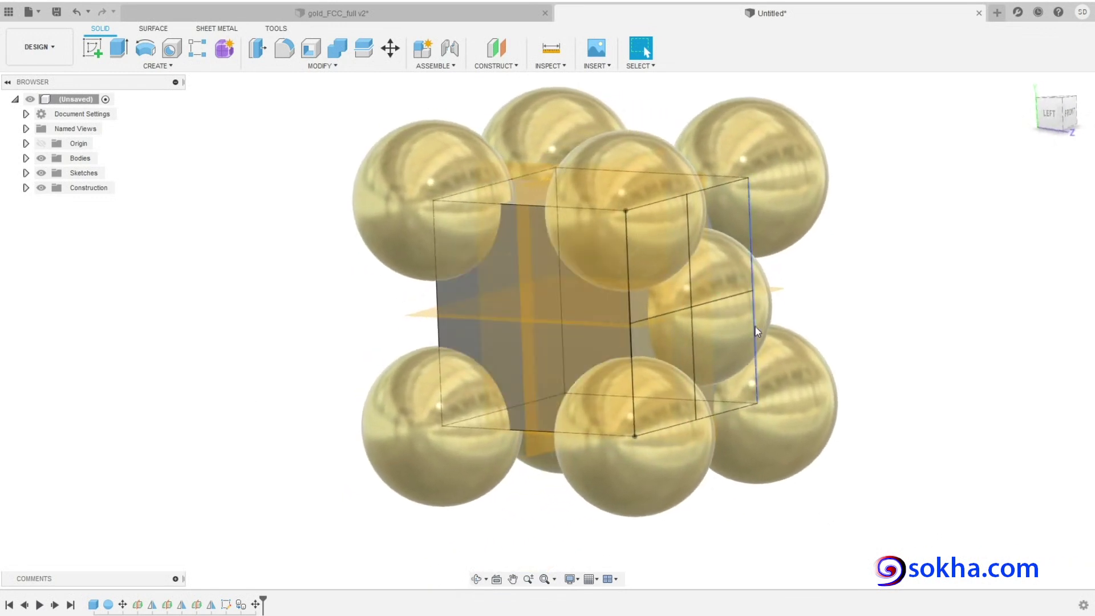
Step: Orbit and zoom so the sphere lattice is seen from an oblique 3D angle
mouse_move(751, 320)
middle_mouse_down("shift")
mouse_move(510, 305)
mouse_move(500, 276)
mouse_move(714, 301)
mouse_move(765, 403)
mouse_move(802, 349)
mouse_move(780, 301)
mouse_move(464, 294)
mouse_move(539, 298)
mouse_move(653, 212)
mouse_move(643, 334)
mouse_move(622, 362)
mouse_move(650, 254)
mouse_move(643, 186)
mouse_move(628, 171)
middle_mouse_up("shift")
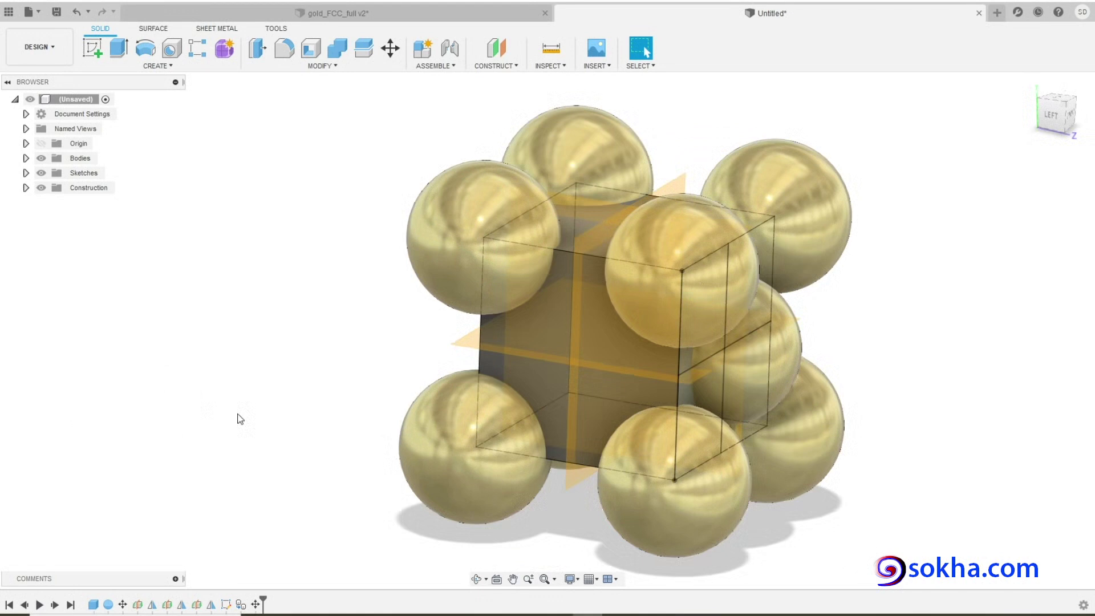
mouse_move(332, 430)
middle_mouse_down("shift")
mouse_move(914, 418)
mouse_move(686, 313)
mouse_move(358, 360)
mouse_move(254, 228)
mouse_move(556, 355)
mouse_move(349, 348)
middle_mouse_up("shift")
Step: Mirror the right face-centre sphere body across the mid plane onto the opposite face
left_click(163, 67)
left_click(110, 354)
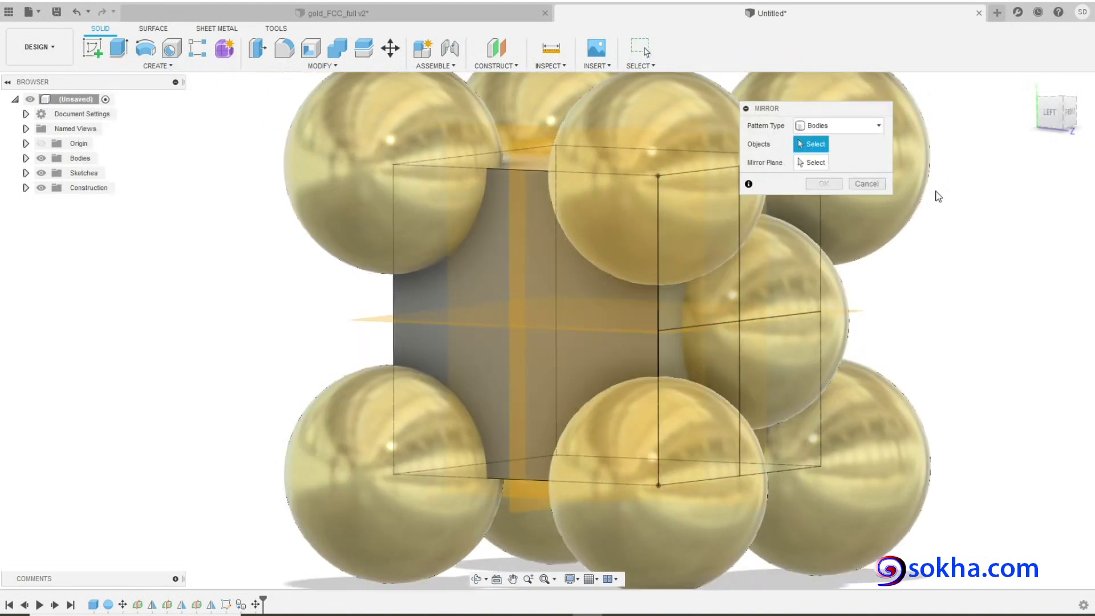
left_click(810, 146)
left_click(783, 289)
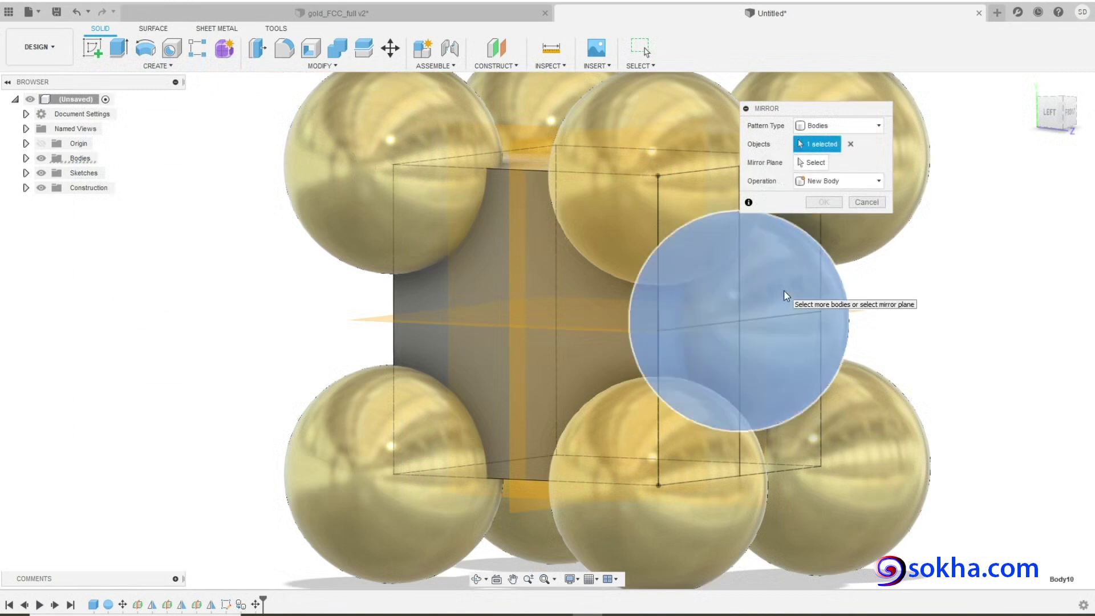
left_click(815, 164)
middle_click_drag(524, 238, 449, 317, "shift")
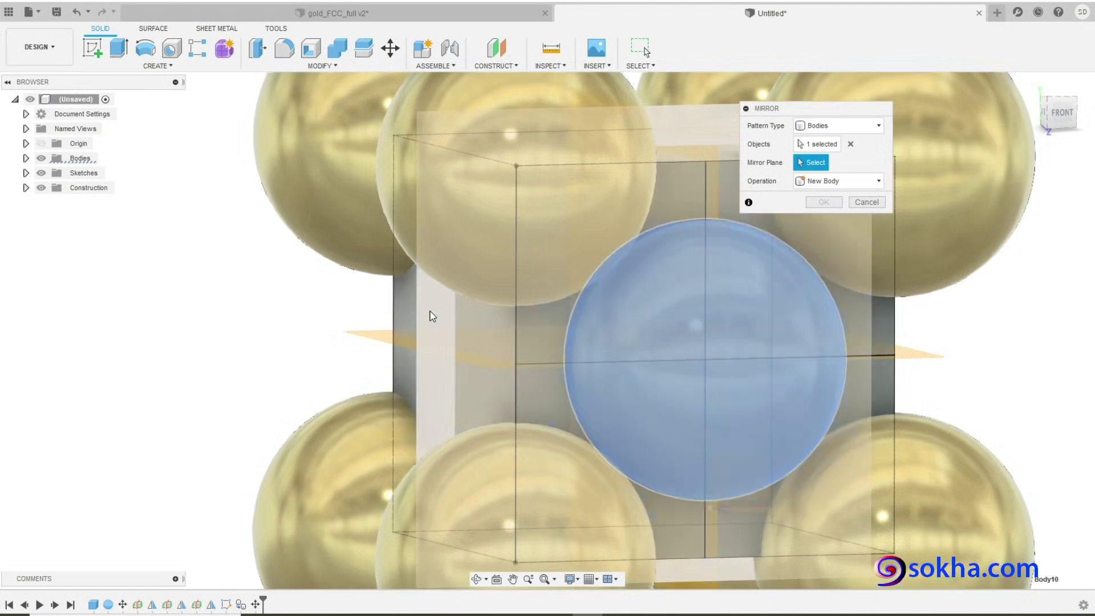
left_click(434, 312)
mouse_move(443, 302)
middle_mouse_down("shift")
mouse_move(402, 385)
mouse_move(403, 282)
mouse_move(426, 300)
middle_mouse_up("shift")
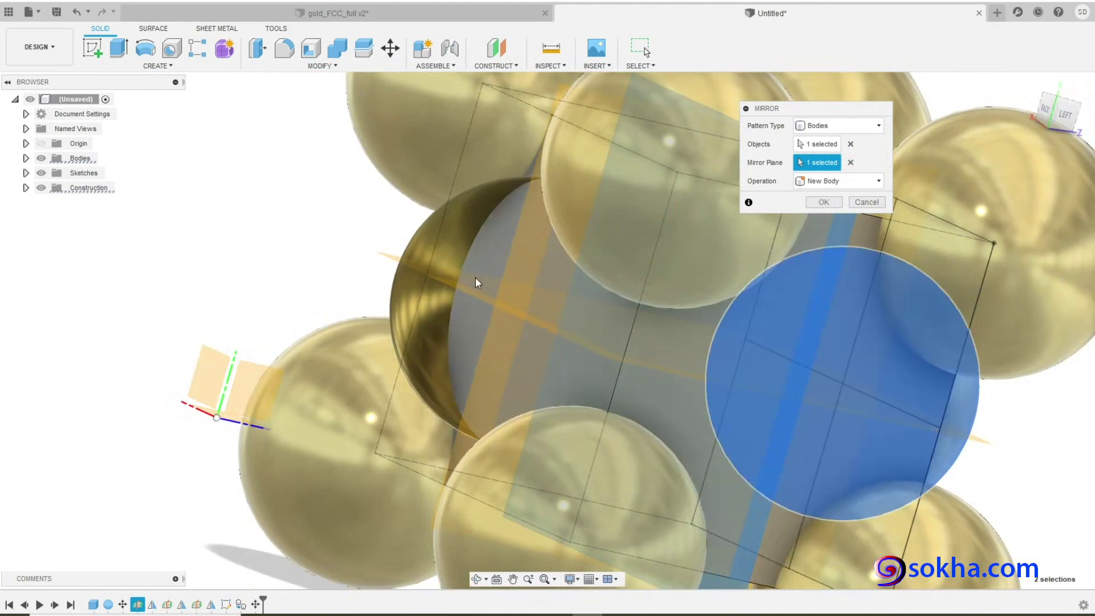
left_click(824, 202)
left_click(1055, 114)
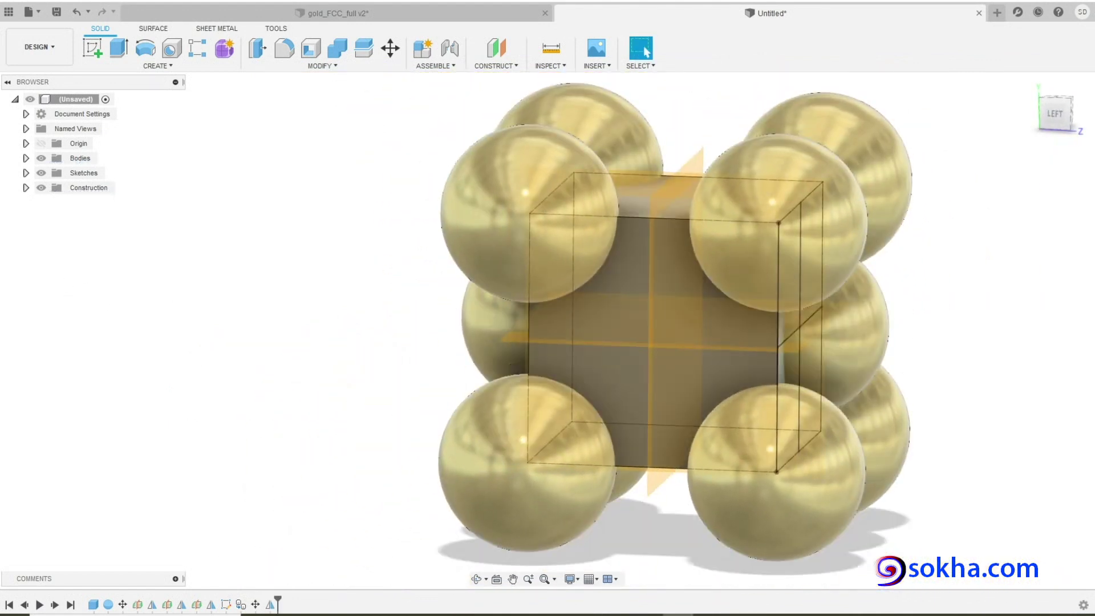
Step: Mark both face-centre spheres and the empty top, bottom and front face centres, then view from above
left_click_drag(840, 335, 951, 300)
mouse_move(305, 346)
left_mouse_down()
mouse_move(452, 335)
mouse_move(423, 355)
left_mouse_up()
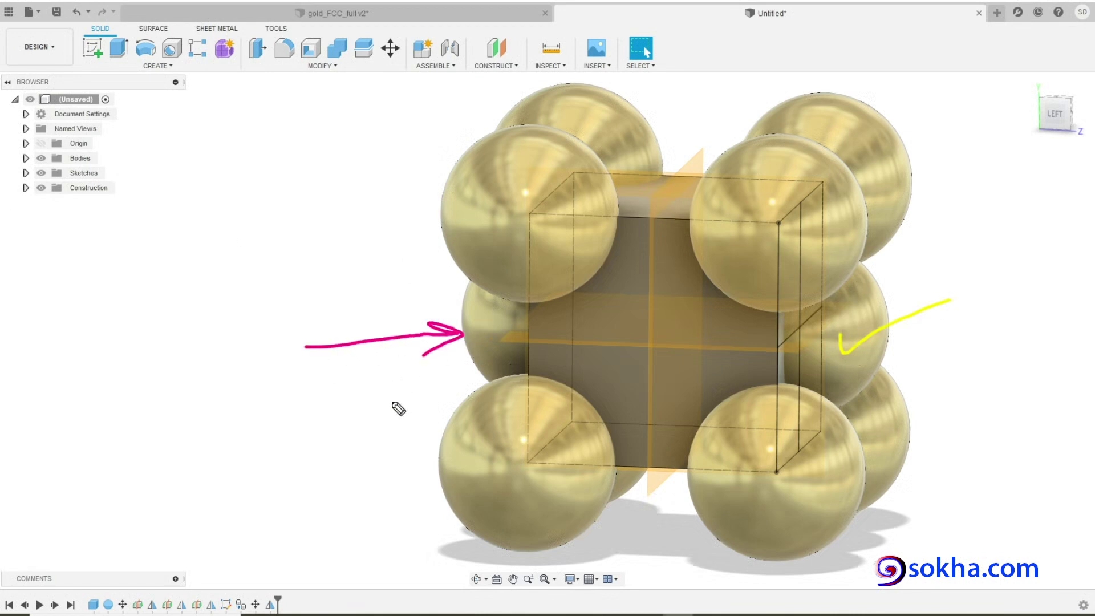
mouse_move(714, 125)
left_mouse_down()
mouse_move(674, 186)
mouse_move(729, 166)
left_mouse_up()
left_click_drag(677, 476, 643, 528)
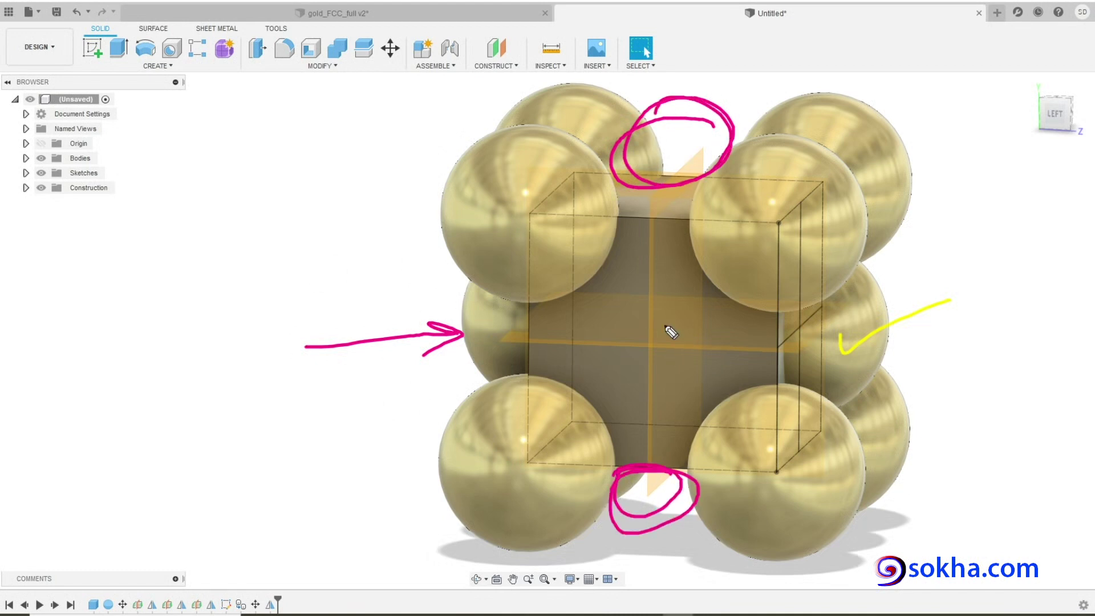
mouse_move(666, 328)
left_mouse_down()
mouse_move(617, 321)
mouse_move(655, 411)
mouse_move(677, 357)
mouse_move(725, 302)
mouse_move(711, 323)
left_mouse_up()
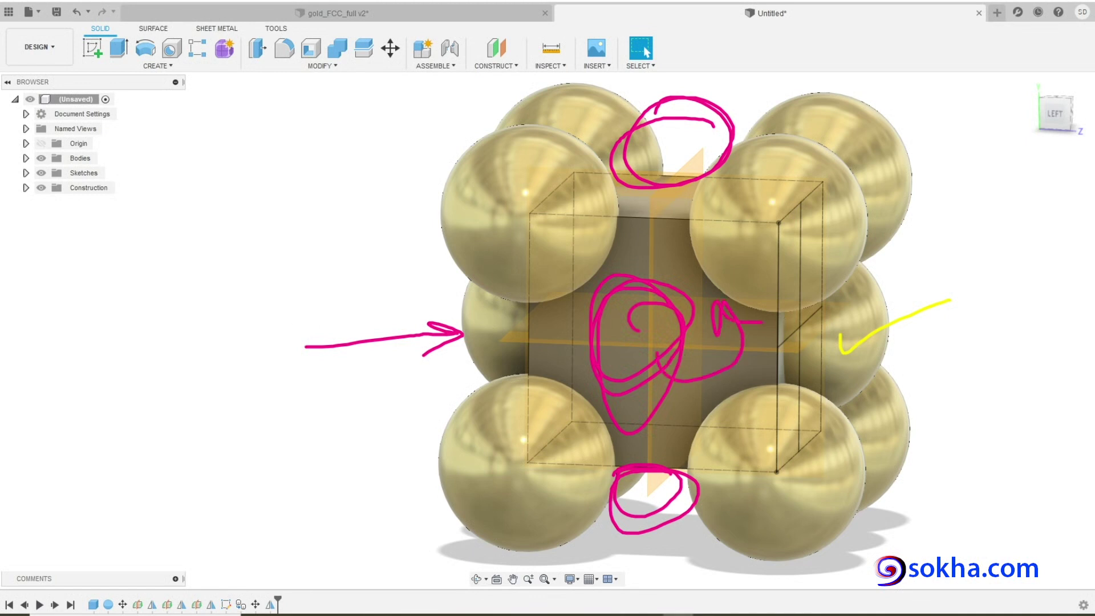
key("Escape")
mouse_move(764, 176)
middle_mouse_down("shift")
mouse_move(922, 237)
mouse_move(778, 177)
mouse_move(733, 292)
middle_mouse_up("shift")
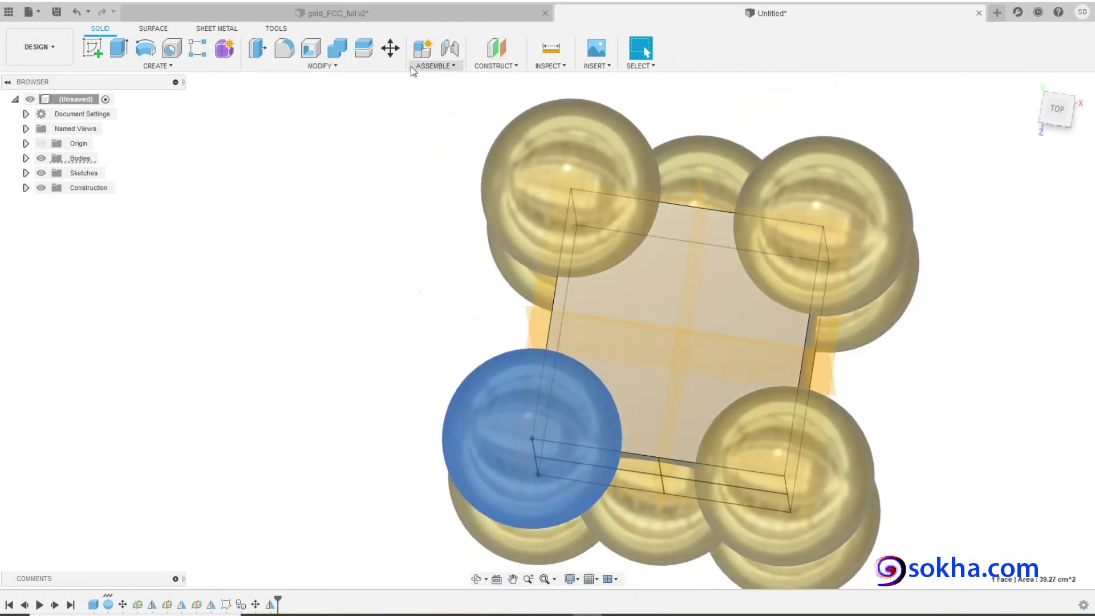
Step: Start a new sketch on the cube's top face, looking straight down
left_click(157, 66)
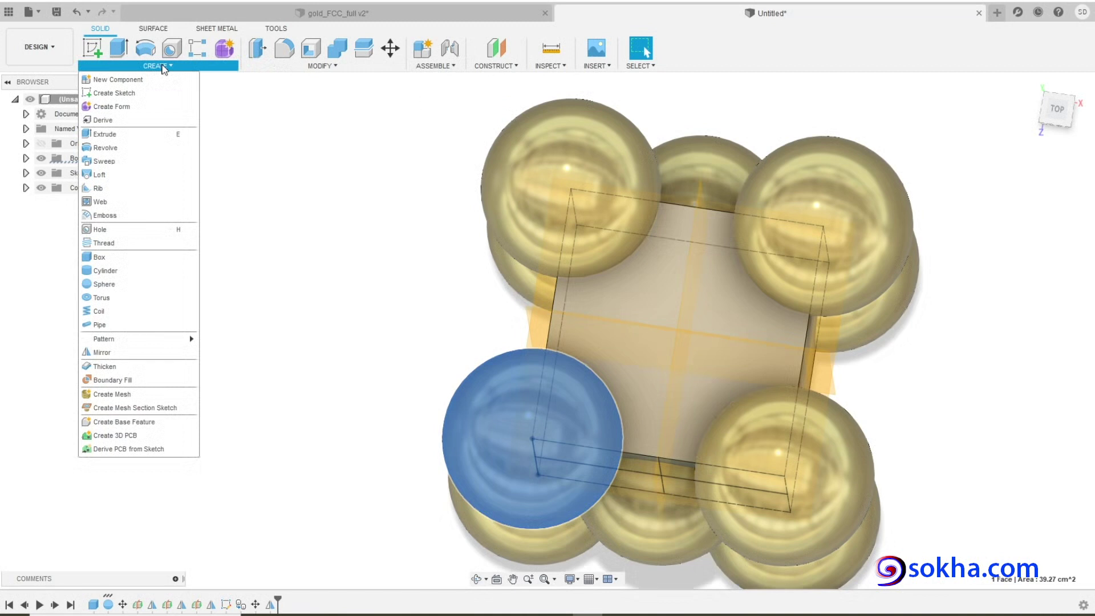
left_click(114, 94)
left_click(618, 295)
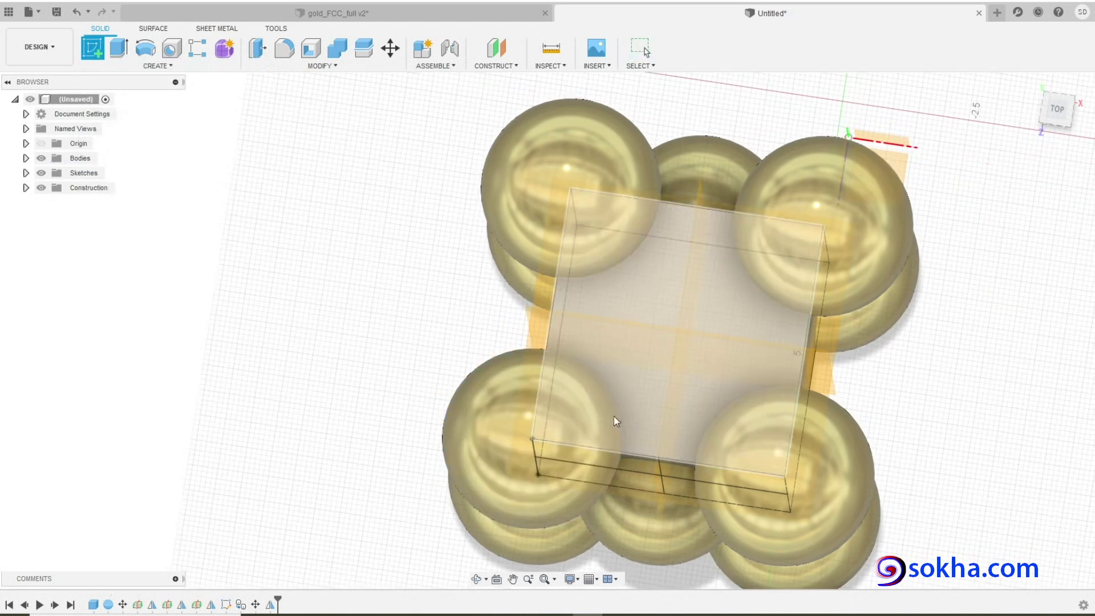
left_click(645, 289)
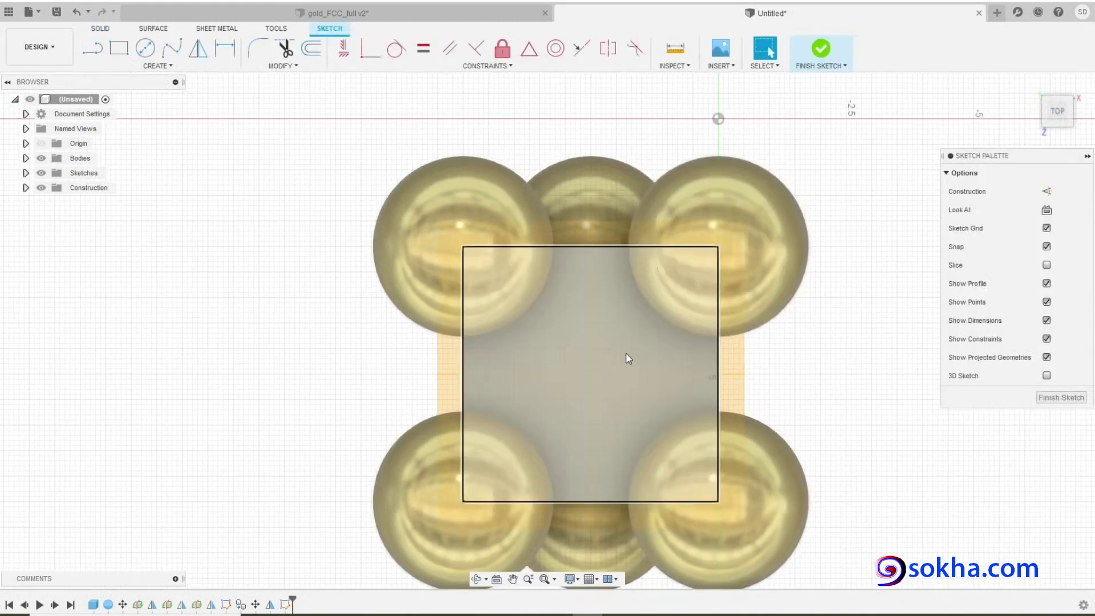
Step: Draw horizontal and vertical lines between opposite edge midpoints, then finish the sketch
left_click(93, 48)
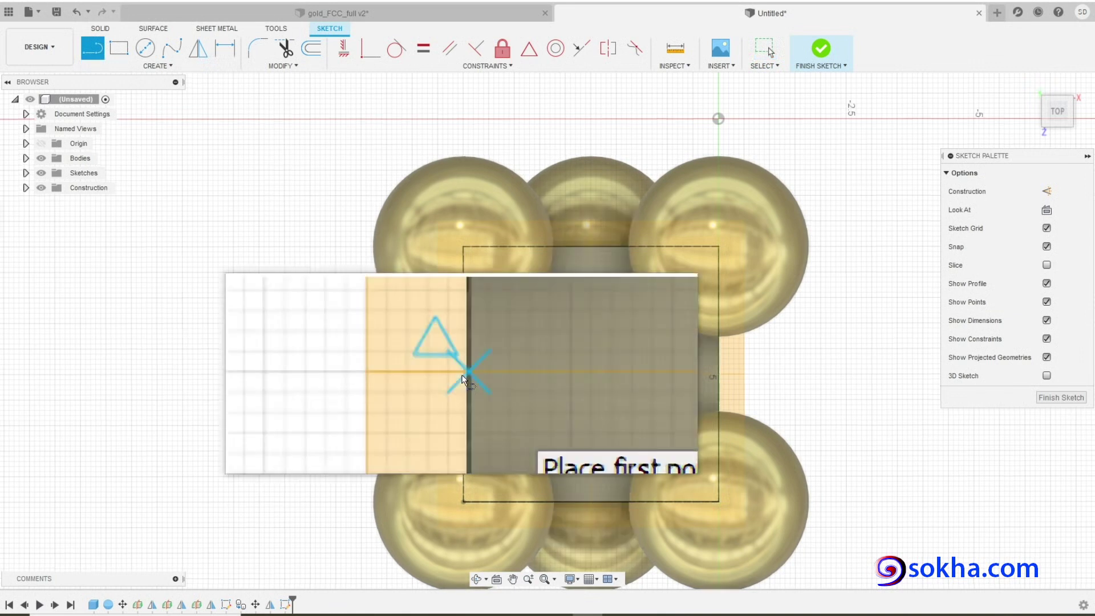
left_click(463, 374)
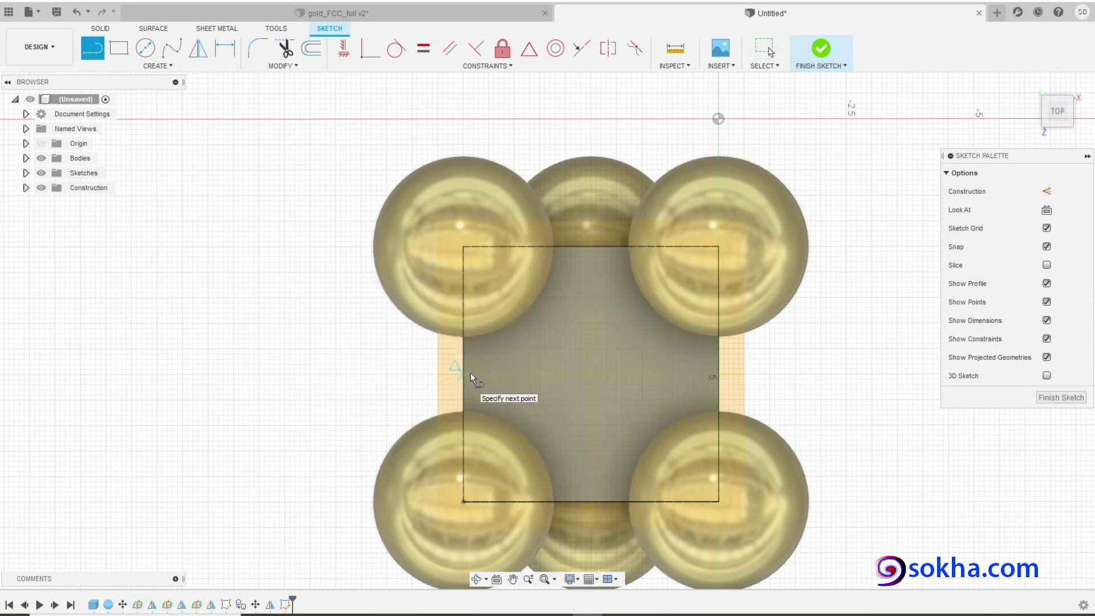
double_click(722, 379)
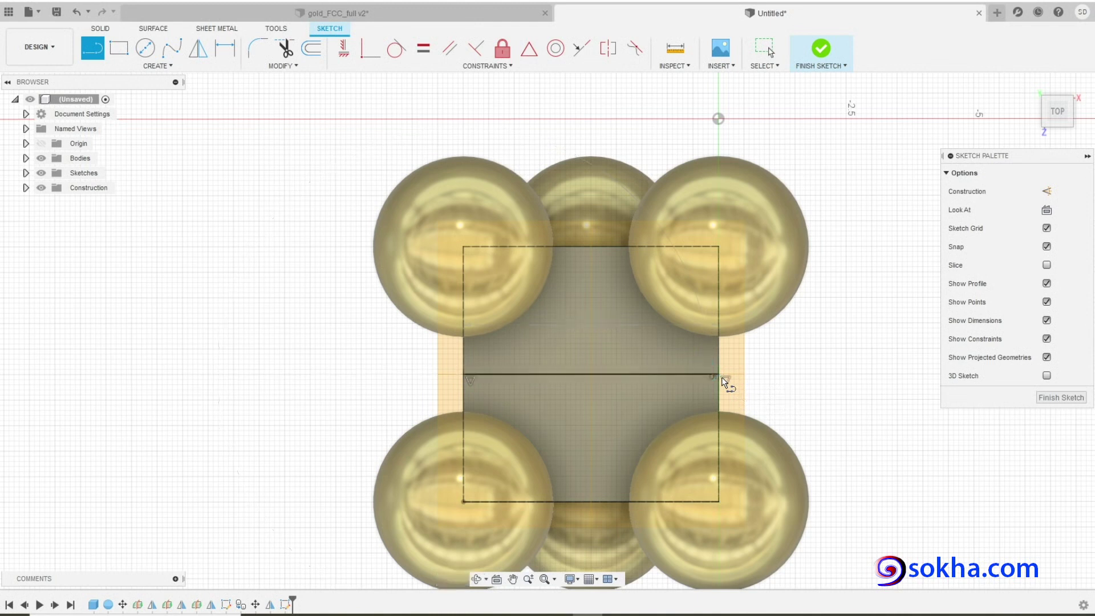
left_click(587, 246)
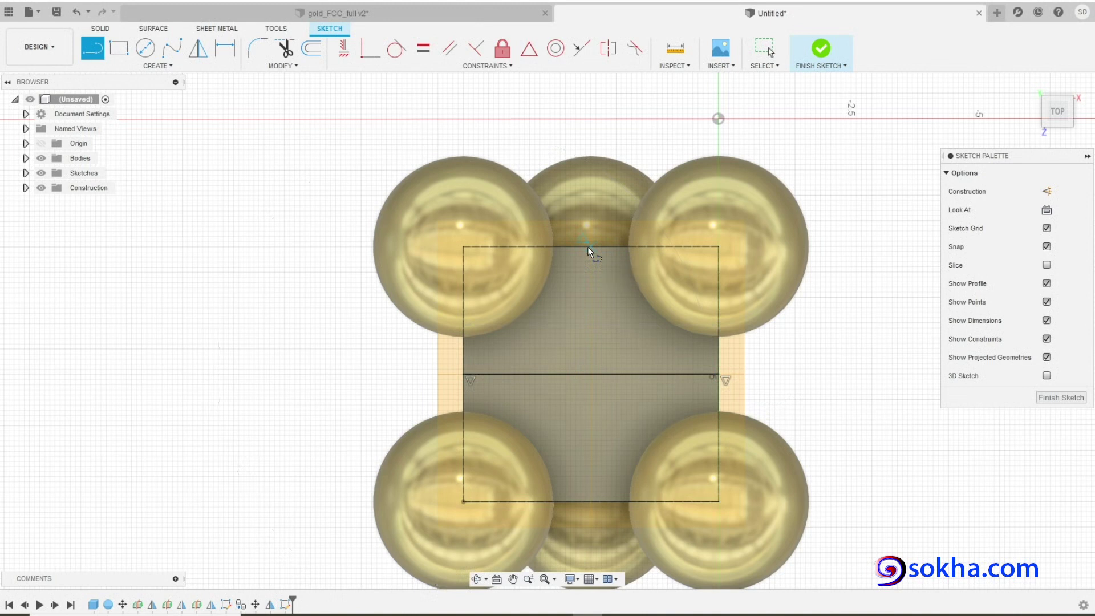
double_click(587, 502)
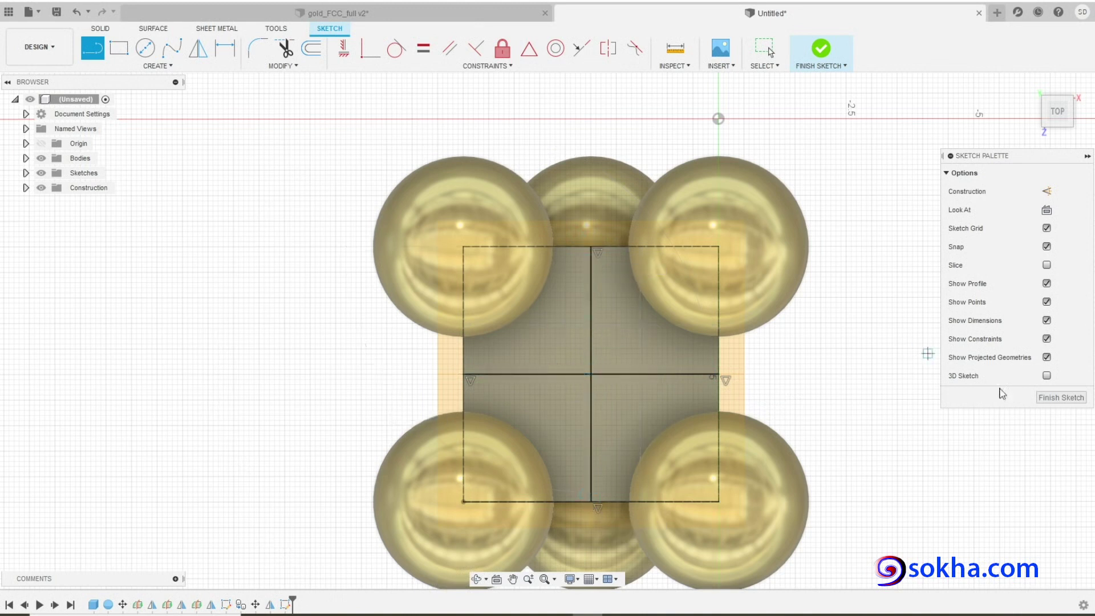
left_click(1055, 398)
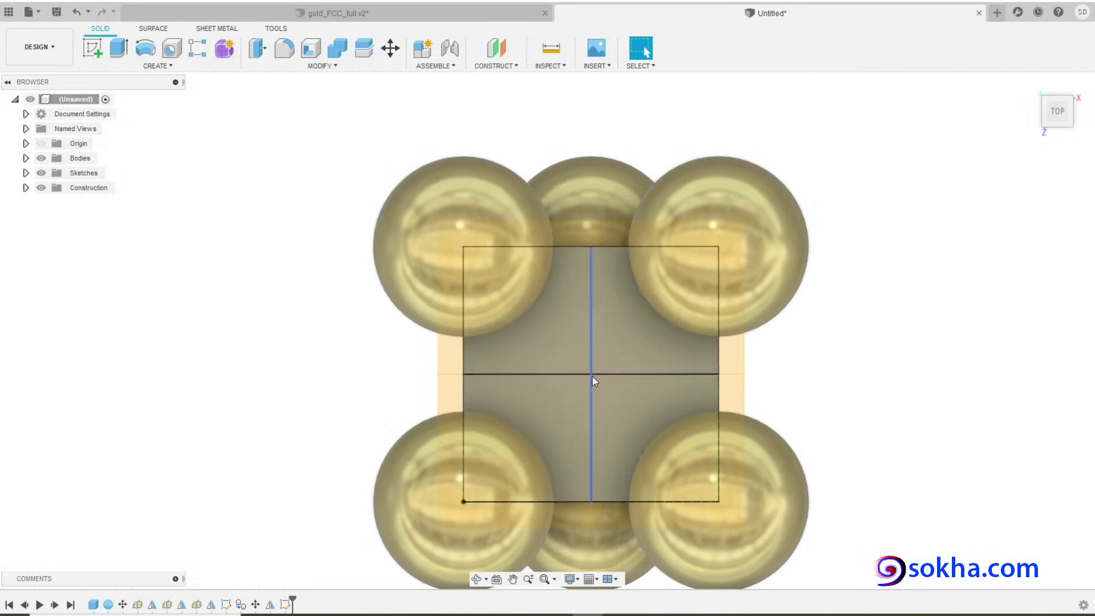
Step: Copy the top-left corner sphere point-to-point from the square's corner to its centre
left_click(323, 66)
left_click(275, 243)
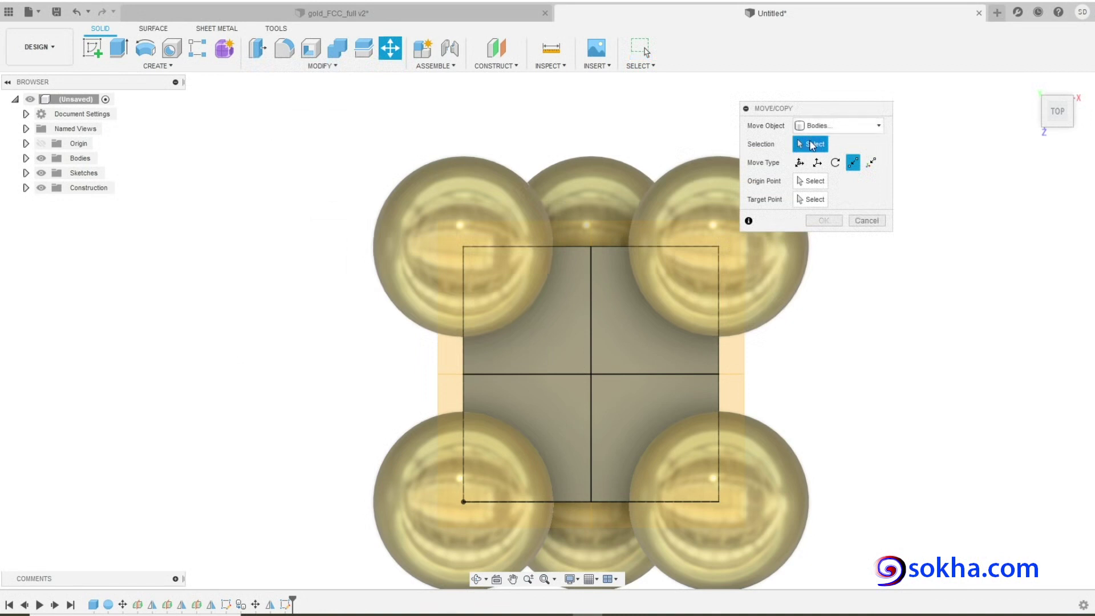
left_click(431, 206)
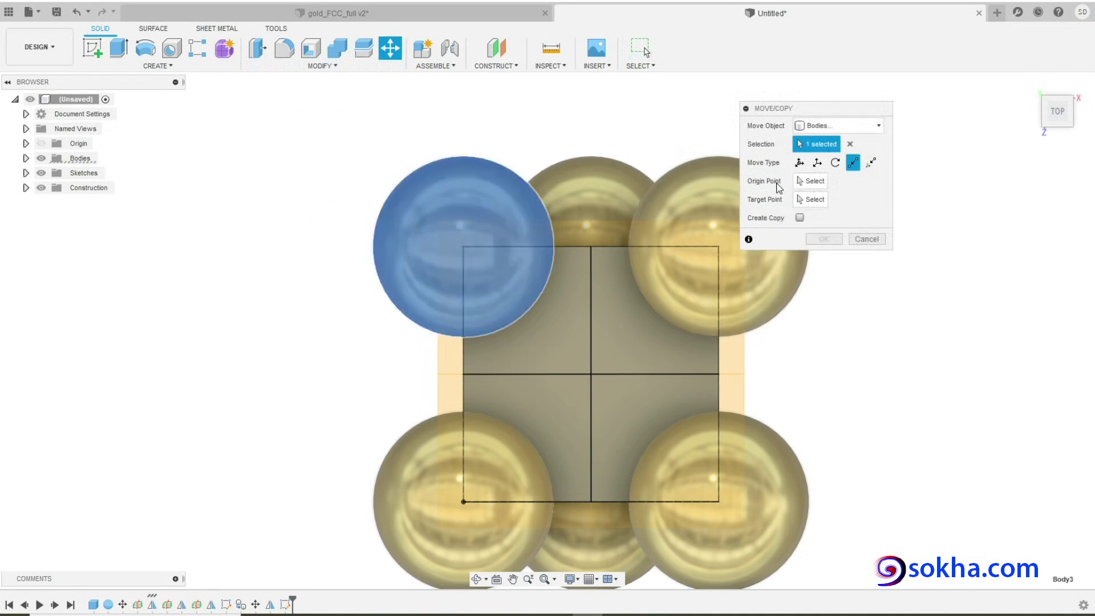
left_click(814, 184)
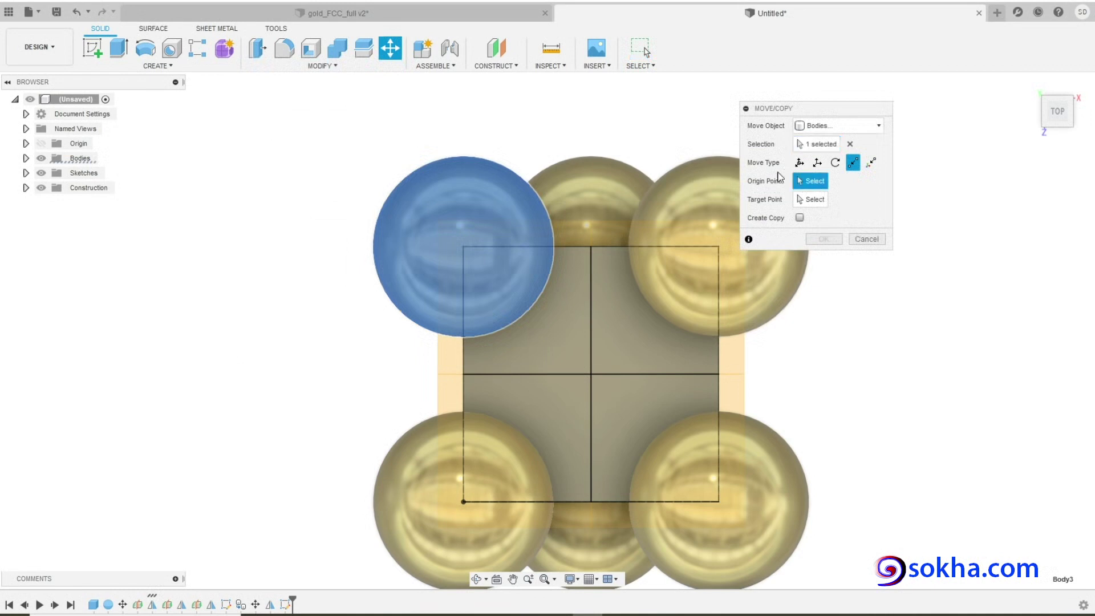
left_click(462, 246)
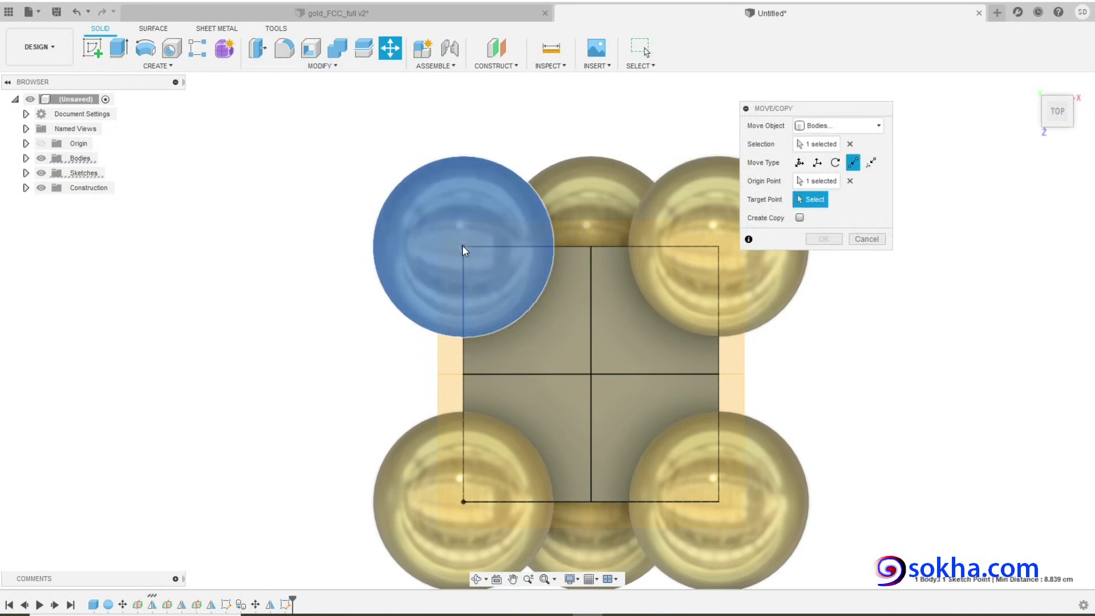
left_click(591, 375)
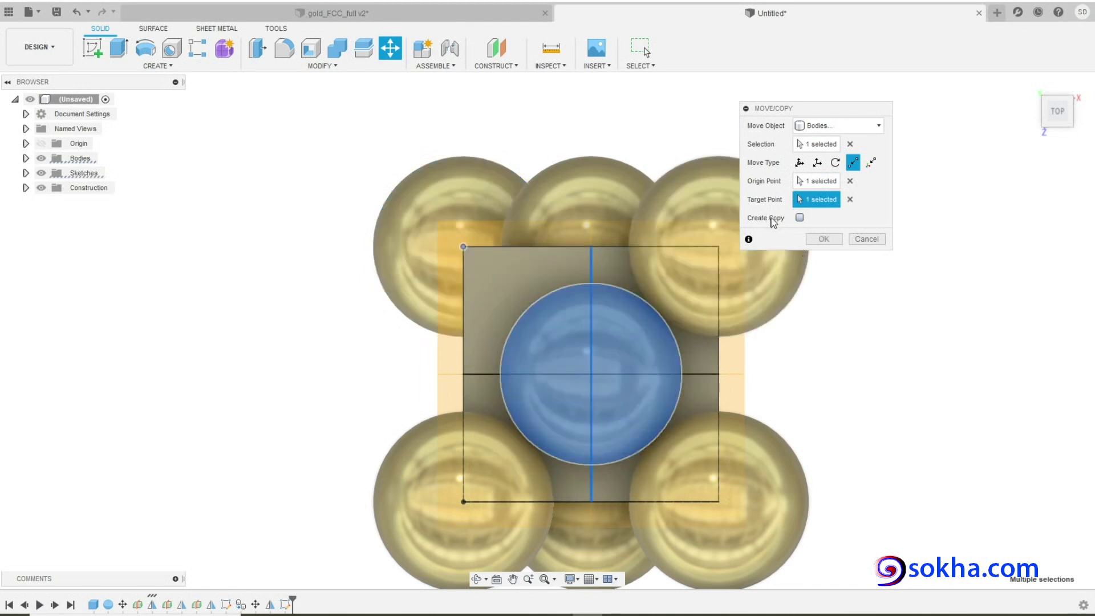
left_click(800, 218)
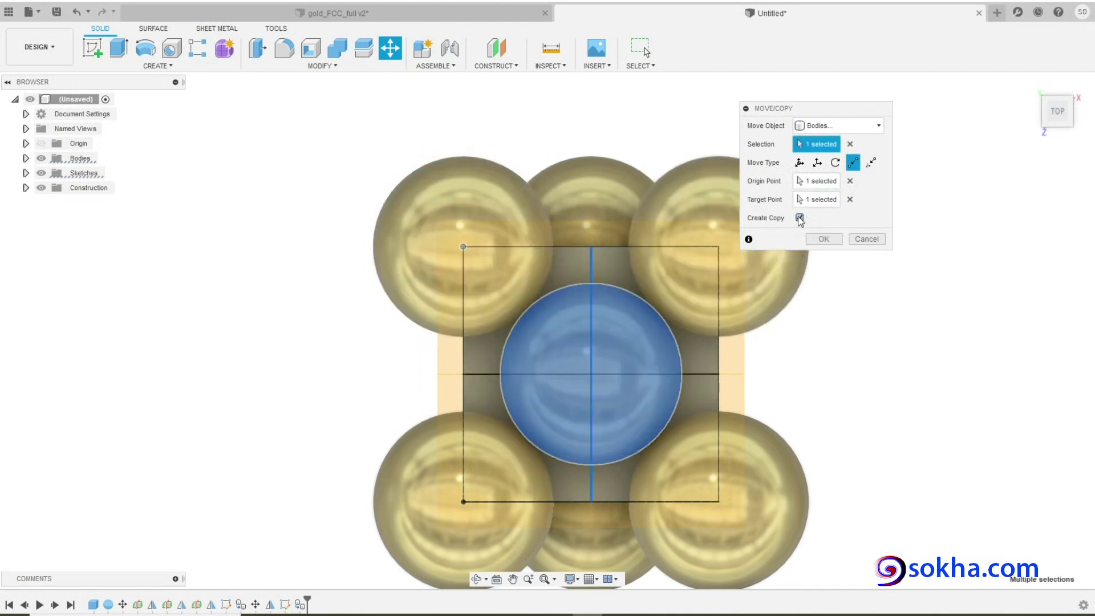
left_click(824, 239)
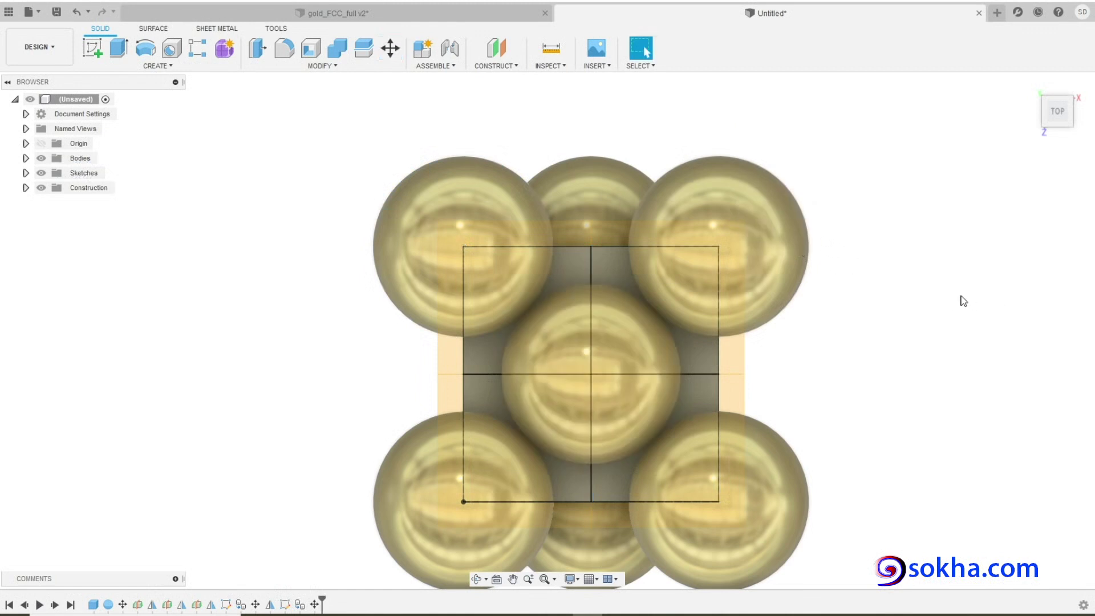
middle_click_drag(962, 301, 749, 306, "shift")
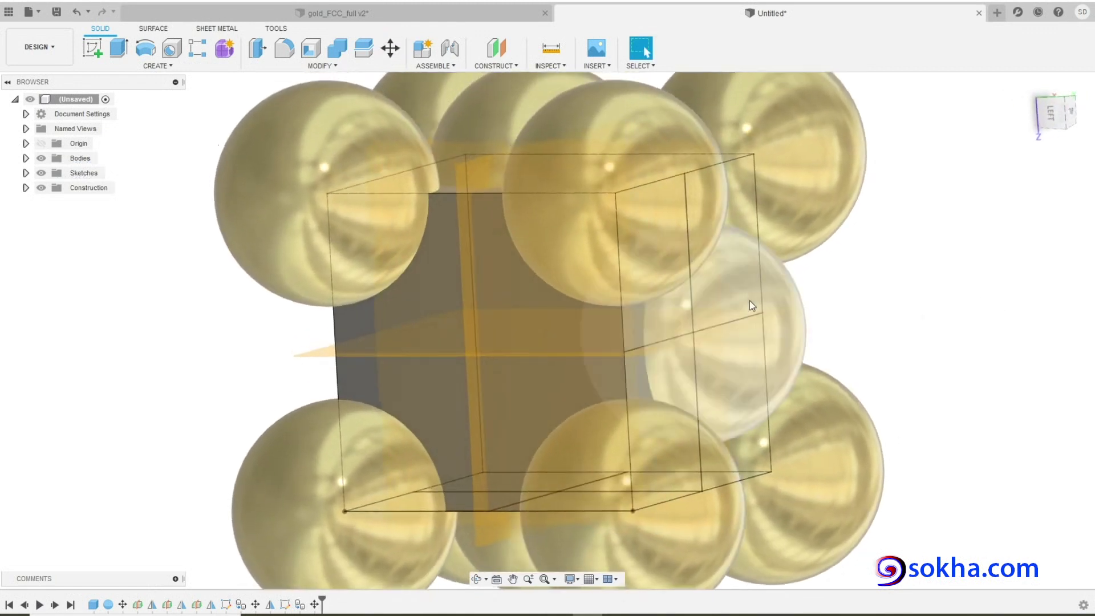
Step: Mirror the top face-centre sphere across the cell's middle plane to the bottom face centre
middle_click_drag(743, 380, 915, 360, "shift")
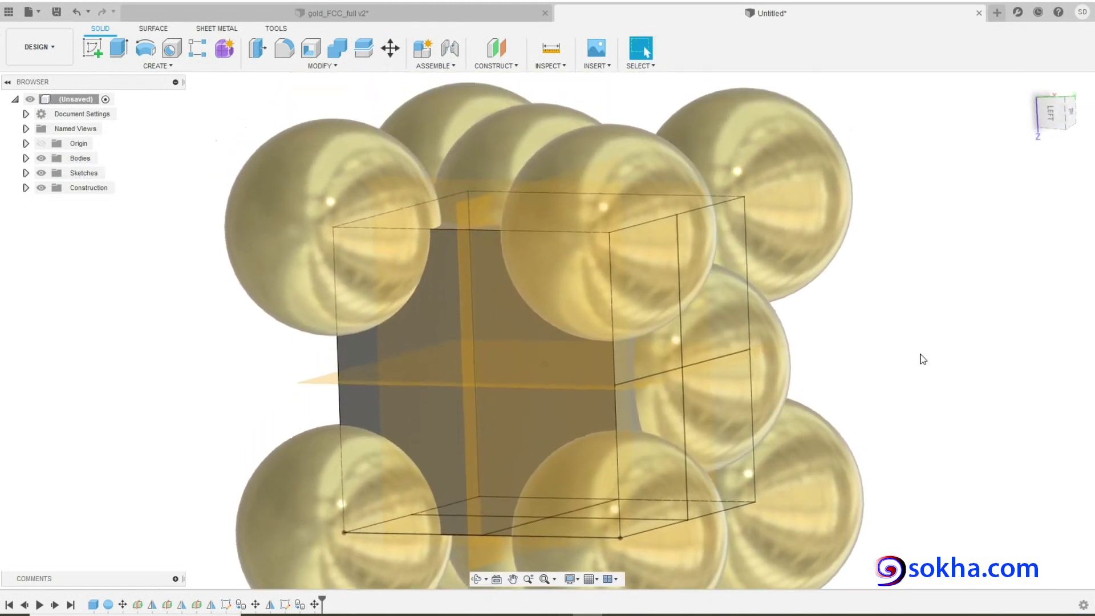
left_click(161, 66)
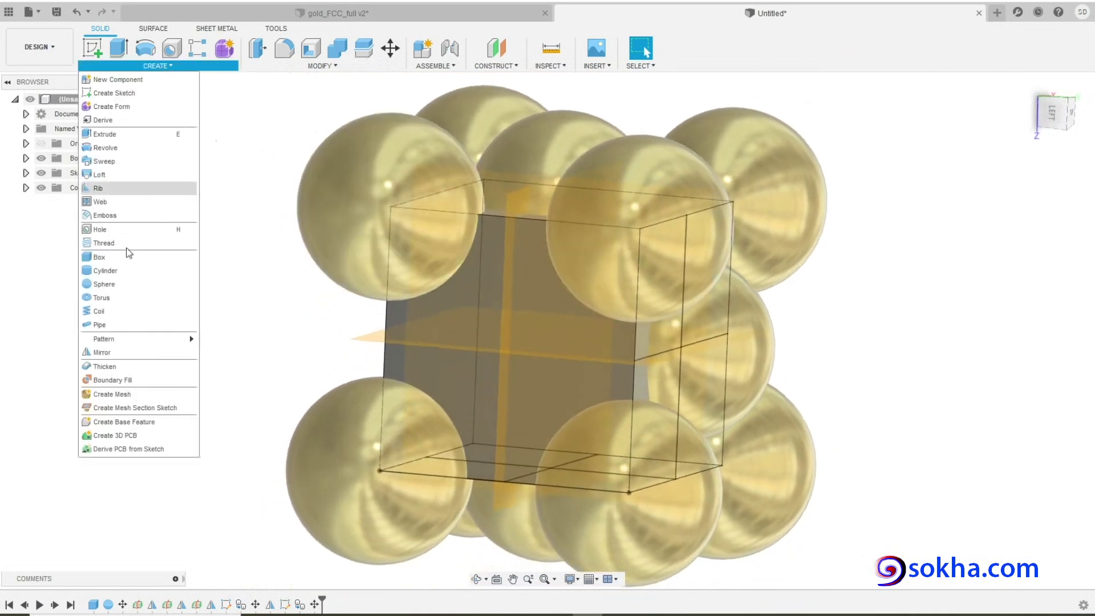
left_click(100, 352)
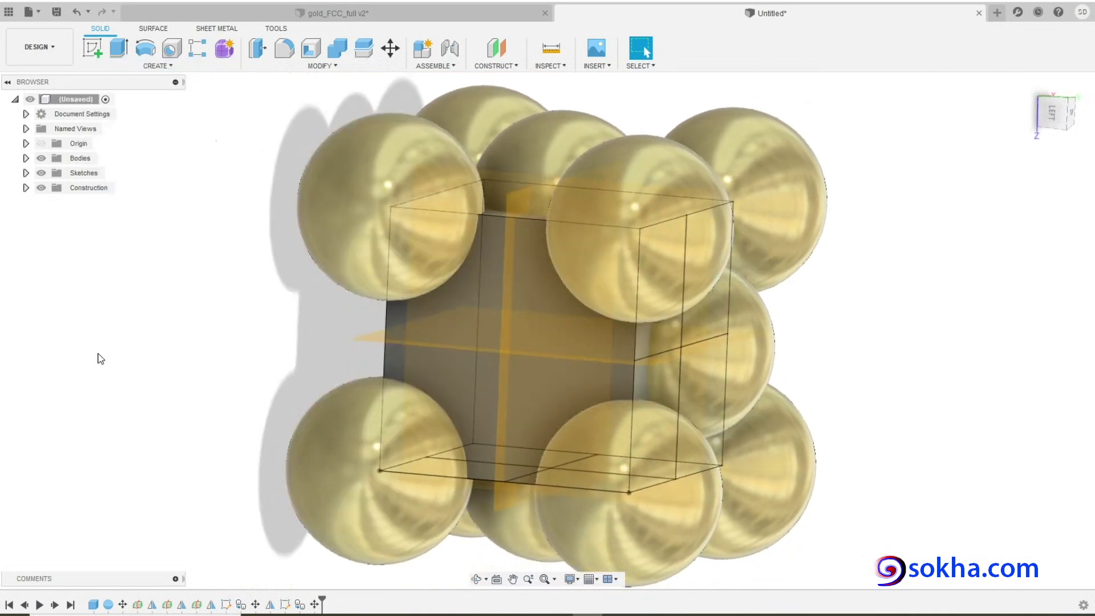
left_click(751, 345)
mouse_move(677, 214)
middle_mouse_down("shift")
mouse_move(469, 403)
mouse_move(272, 313)
mouse_move(285, 374)
middle_mouse_up("shift")
left_click(470, 403)
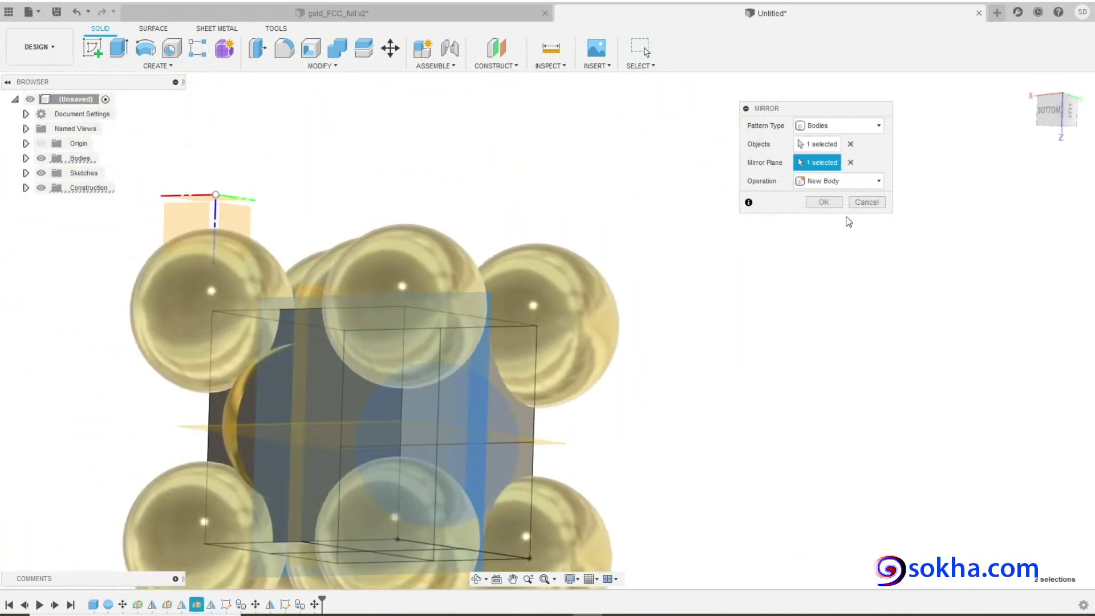
left_click(826, 203)
mouse_move(830, 205)
middle_mouse_down("shift")
mouse_move(844, 379)
mouse_move(769, 409)
mouse_move(645, 391)
mouse_move(741, 423)
mouse_move(757, 389)
mouse_move(647, 299)
mouse_move(674, 278)
mouse_move(662, 321)
mouse_move(649, 320)
mouse_move(660, 330)
mouse_move(642, 325)
mouse_move(567, 403)
mouse_move(577, 434)
mouse_move(594, 384)
mouse_move(728, 369)
mouse_move(820, 314)
mouse_move(824, 276)
middle_mouse_up("shift")
left_click(192, 68)
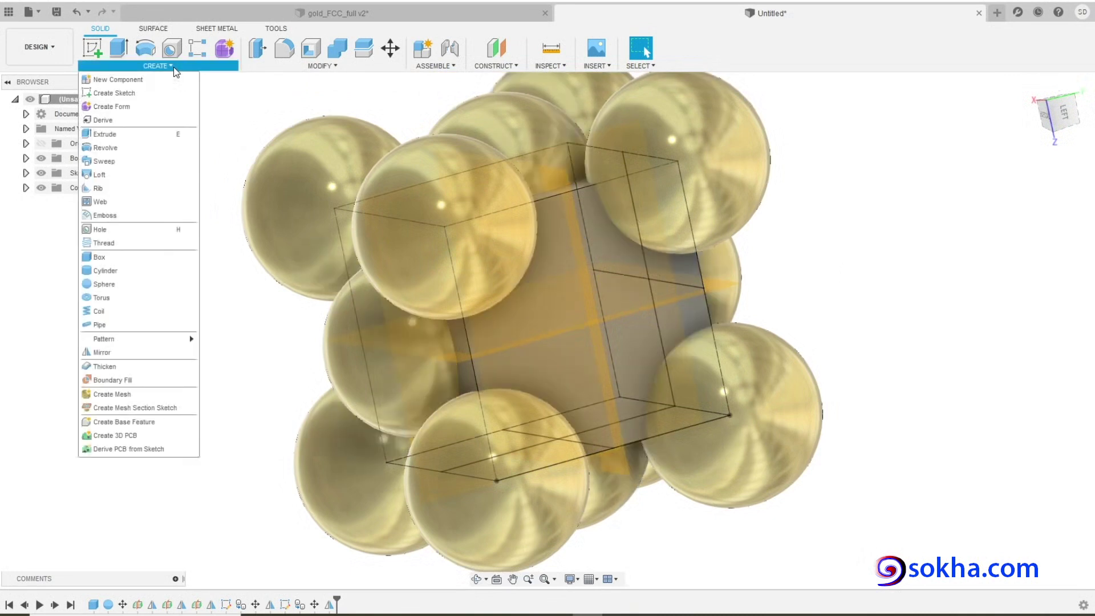
Step: Sketch horizontal and vertical midpoint lines on the cube's left face and finish the sketch
left_click(118, 94)
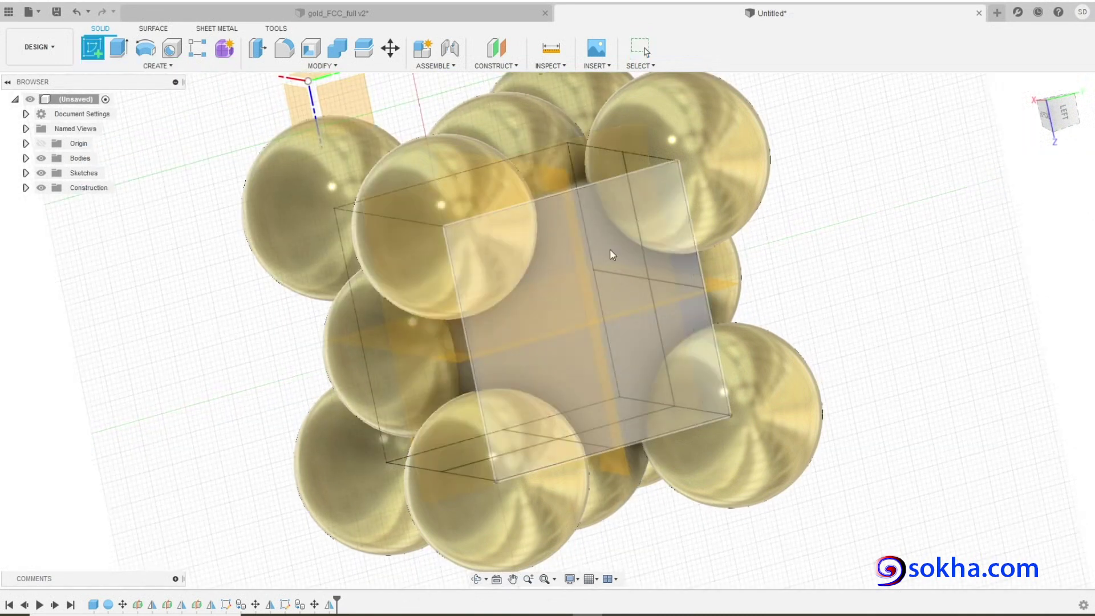
left_click(624, 241)
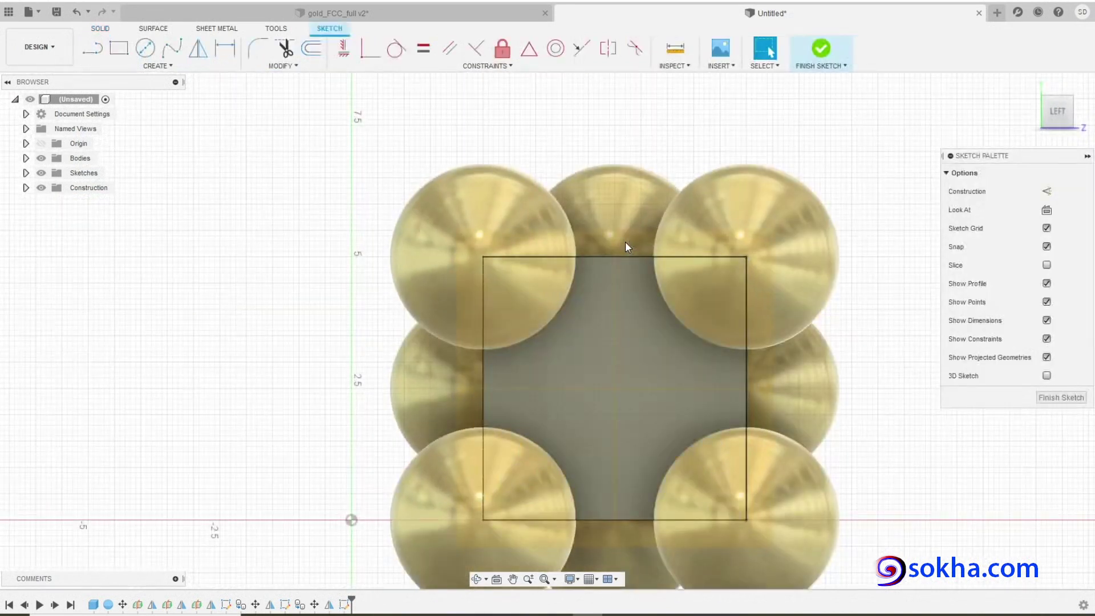
left_click(93, 53)
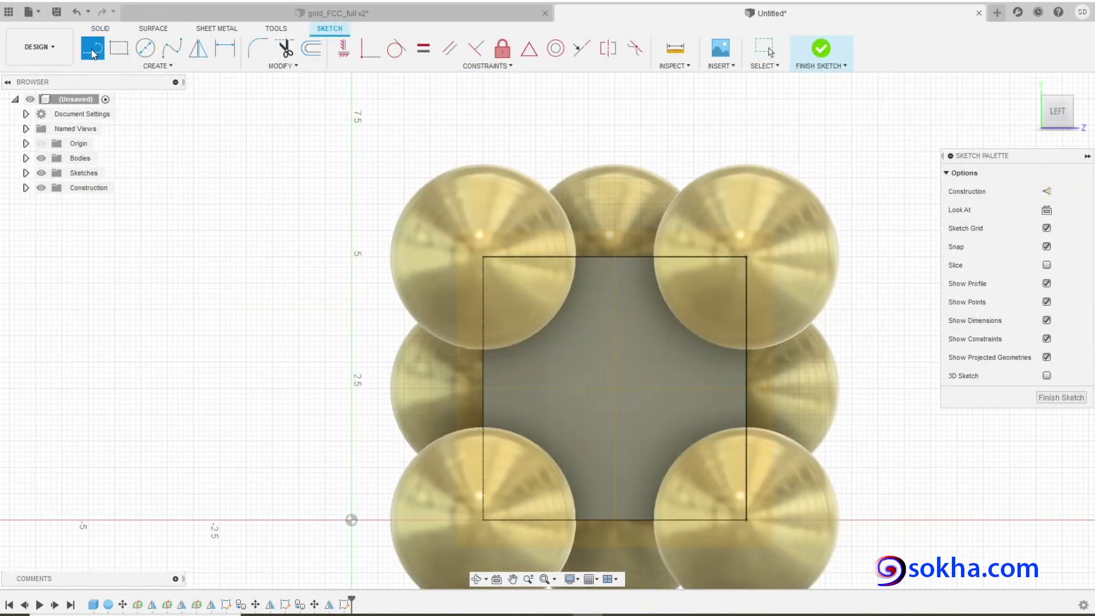
left_click(481, 388)
left_click(746, 388)
left_click(614, 258)
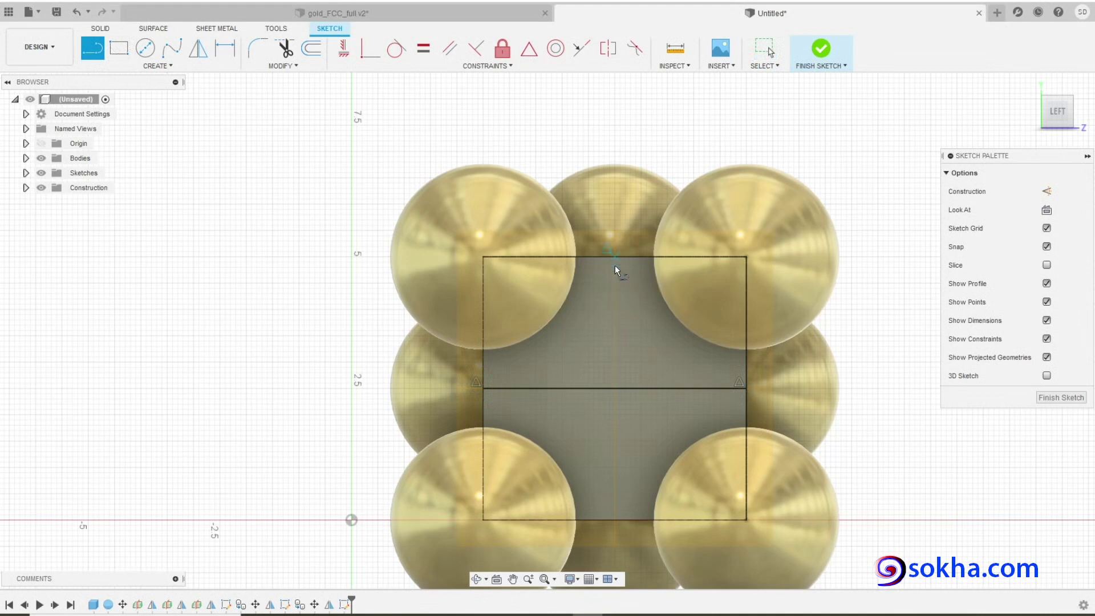
double_click(615, 518)
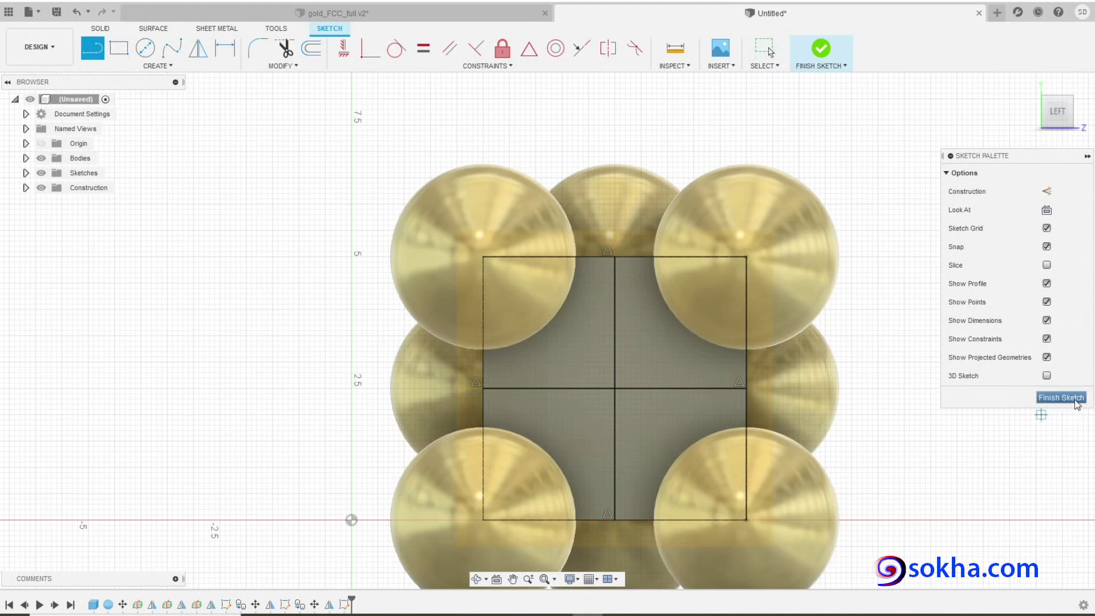
left_click(1060, 398)
mouse_move(457, 371)
middle_mouse_down("shift")
mouse_move(565, 357)
mouse_move(678, 289)
mouse_move(584, 247)
mouse_move(592, 370)
mouse_move(622, 263)
mouse_move(619, 238)
mouse_move(570, 228)
middle_mouse_up("shift")
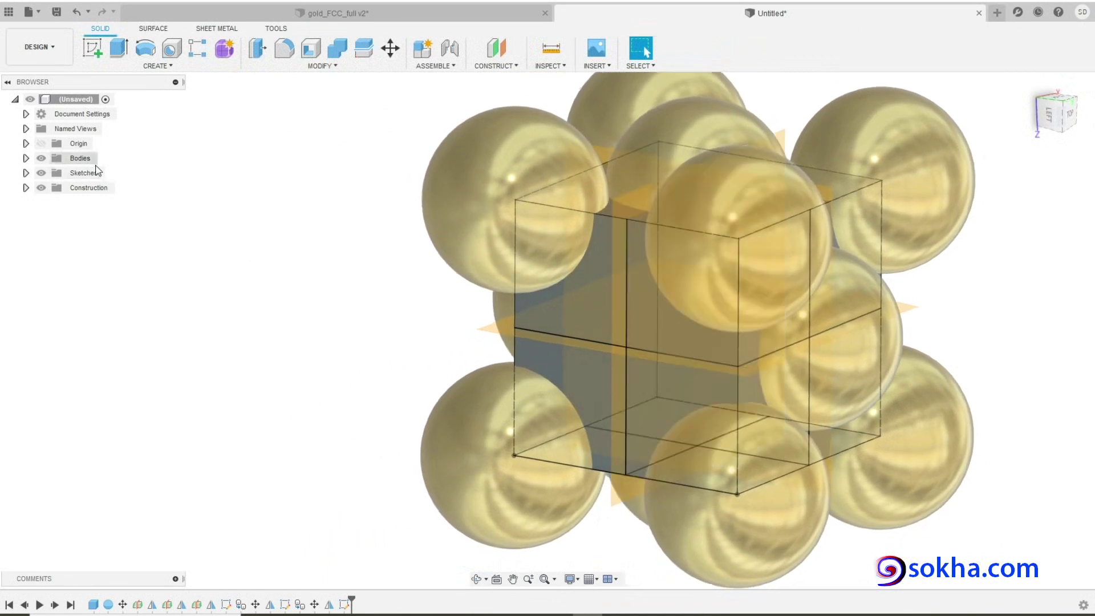
Step: Toggle the Browser's Construction folder visibility several times, leaving the construction planes hidden
left_click(42, 188)
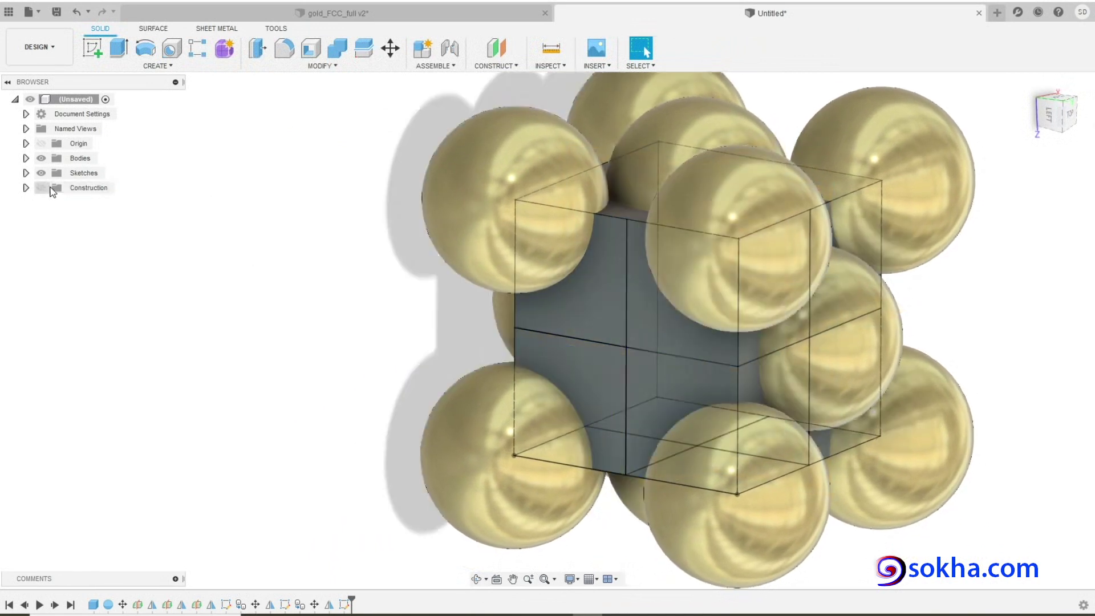
left_click(43, 189)
left_click(42, 190)
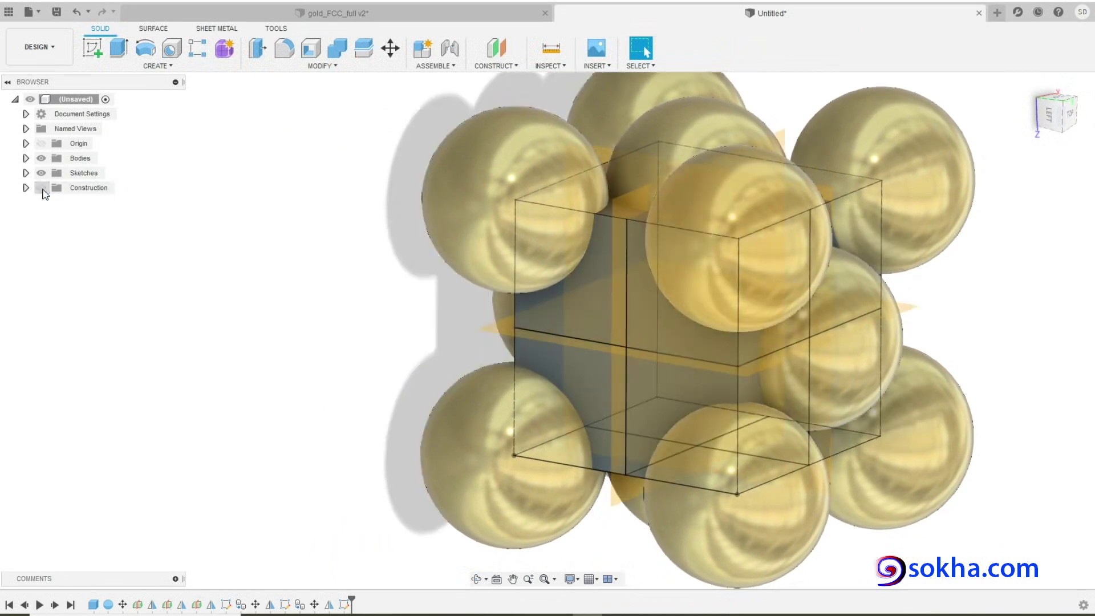
left_click(42, 188)
mouse_move(319, 134)
left_mouse_down()
mouse_move(127, 184)
mouse_move(141, 199)
left_mouse_up()
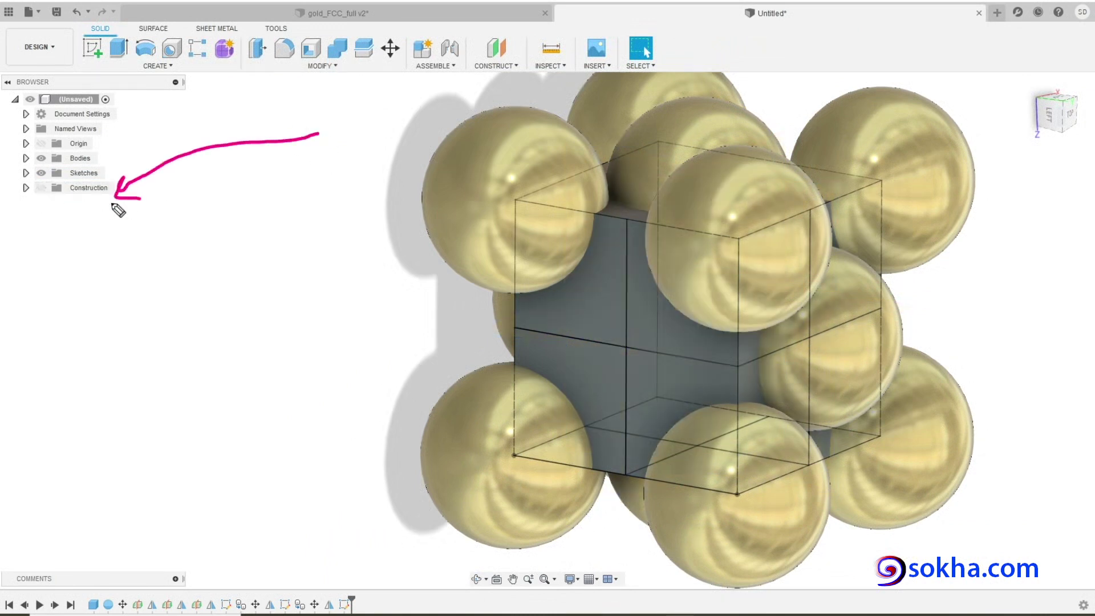
left_click(41, 188)
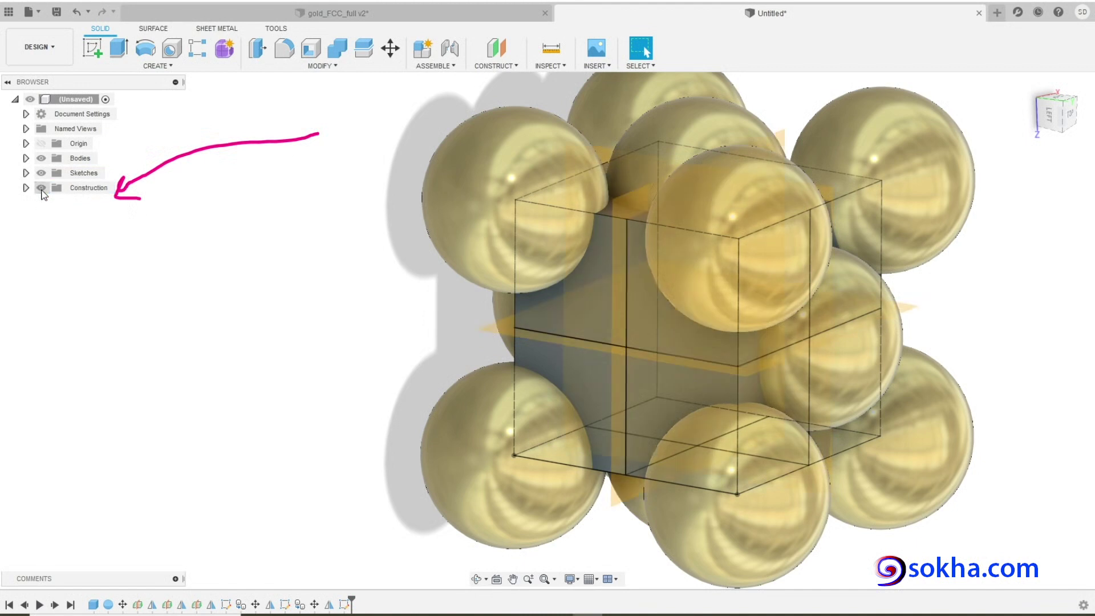
left_click(41, 188)
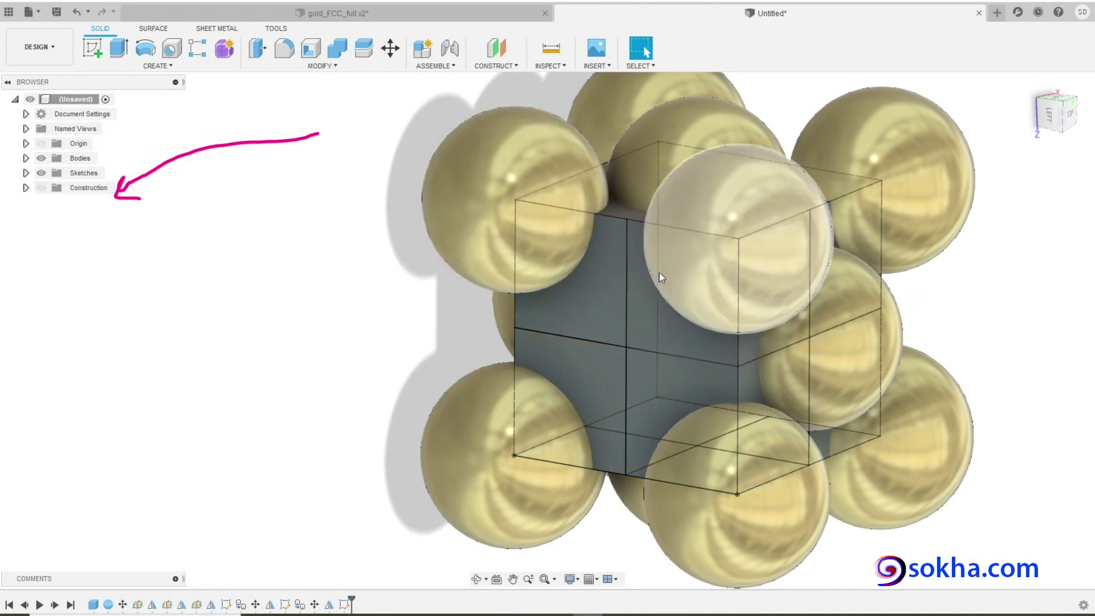
mouse_move(191, 399)
middle_mouse_down("shift")
mouse_move(215, 387)
mouse_move(208, 374)
middle_mouse_up("shift")
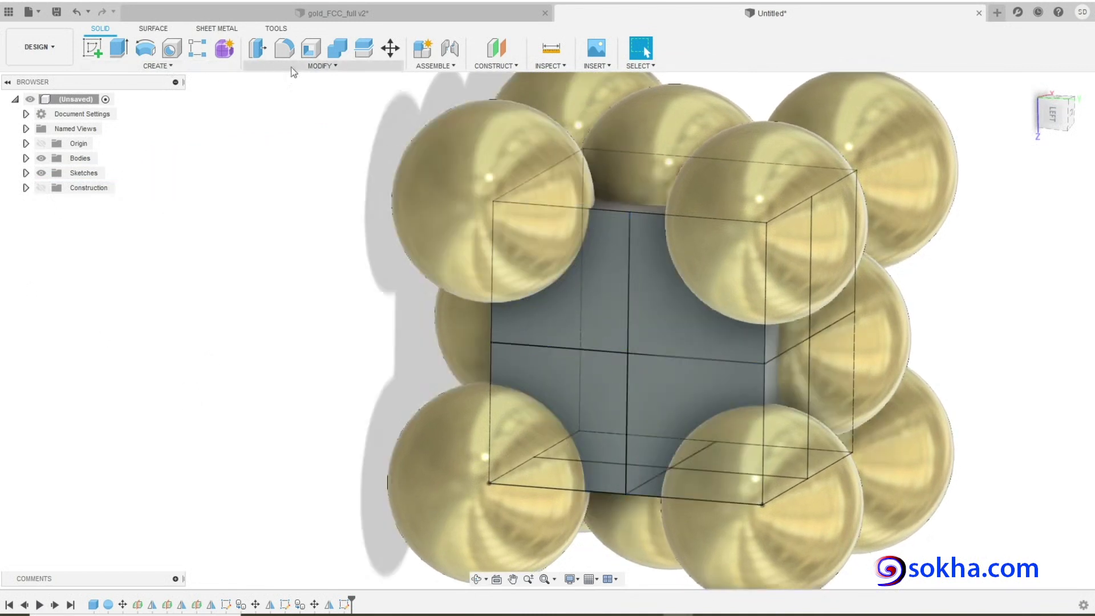
Step: Copy the top-left corner sphere from its centre to the cube face centre, then show construction planes
left_click(319, 66)
left_click(279, 249)
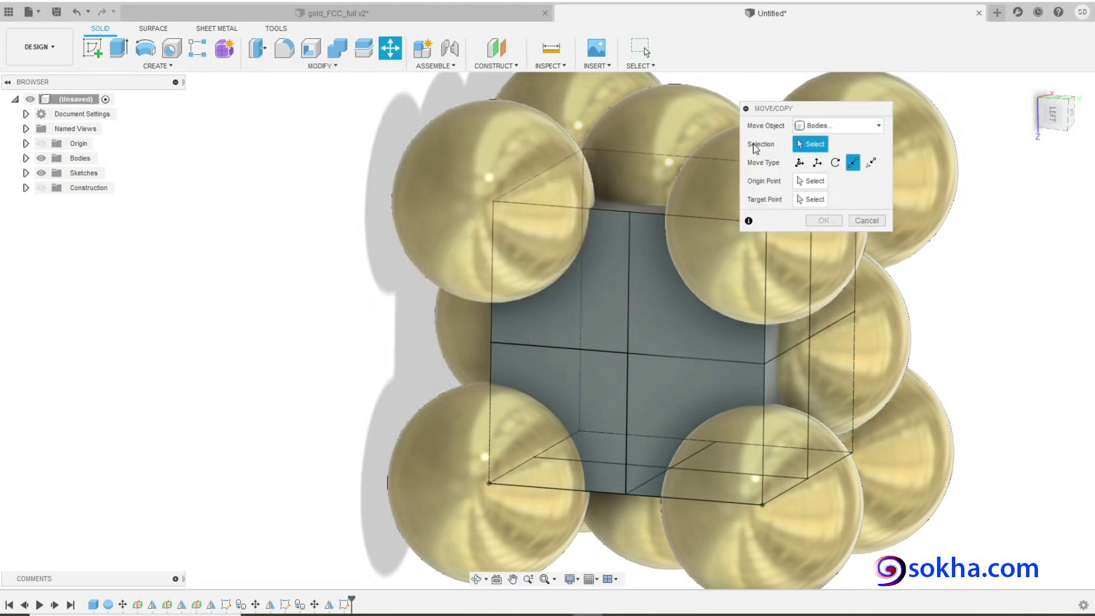
left_click(439, 165)
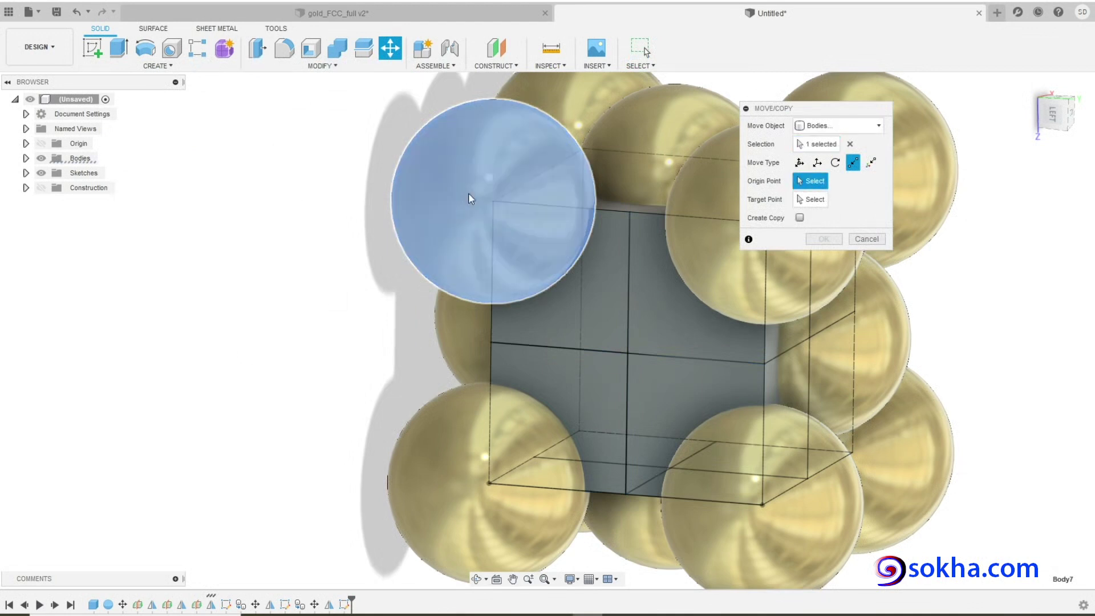
left_click(493, 200)
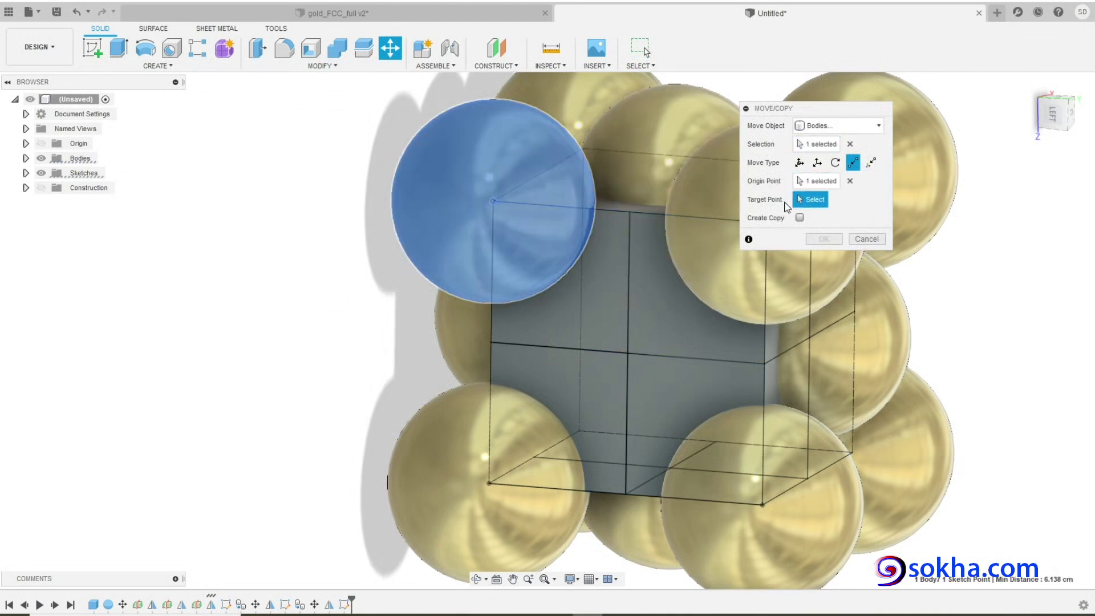
left_click(799, 217)
left_click(815, 201)
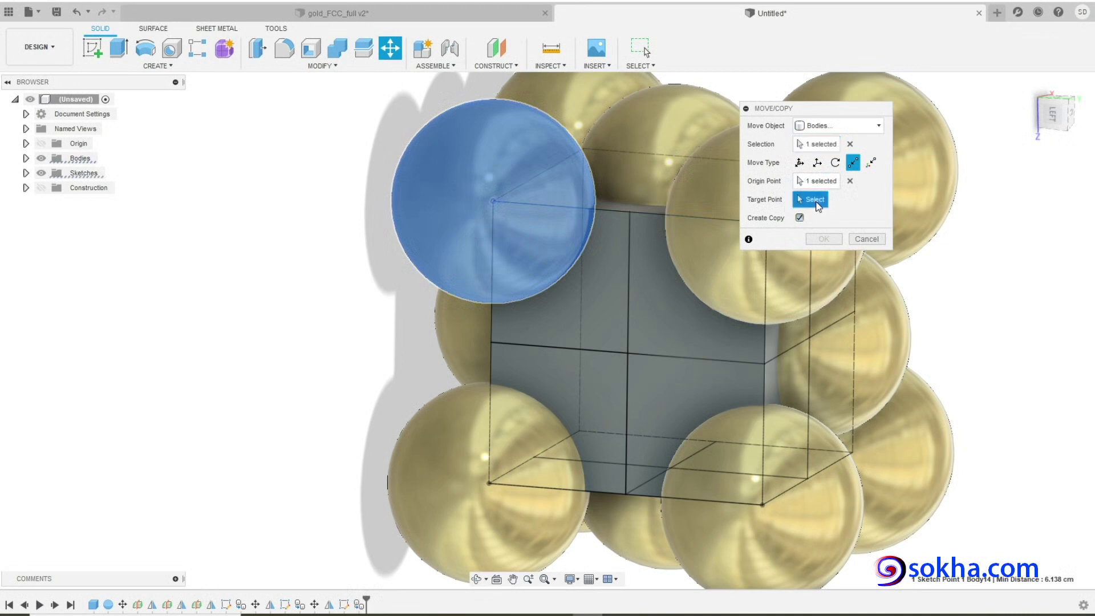
left_click(628, 353)
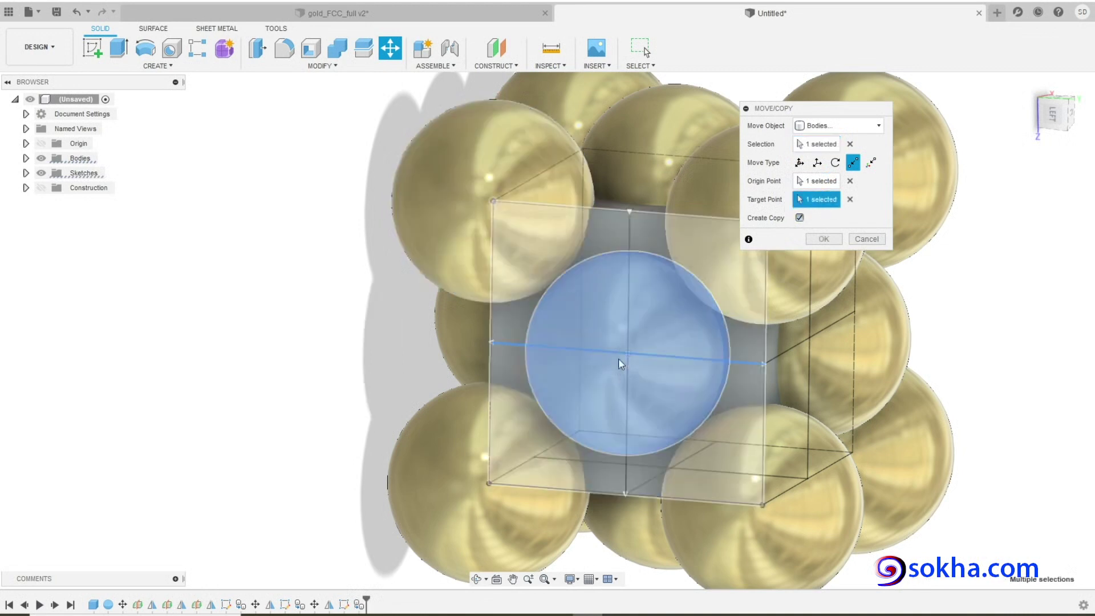
left_click(825, 238)
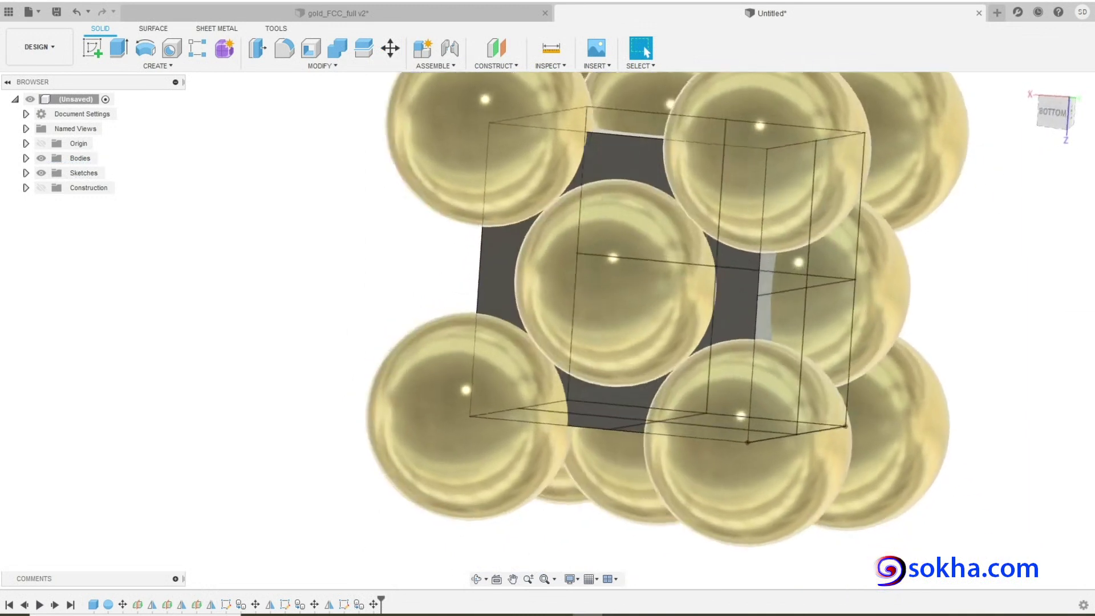
mouse_move(932, 248)
middle_mouse_down("shift")
mouse_move(1002, 300)
mouse_move(645, 297)
mouse_move(590, 282)
mouse_move(890, 324)
middle_mouse_up("shift")
left_click(41, 187)
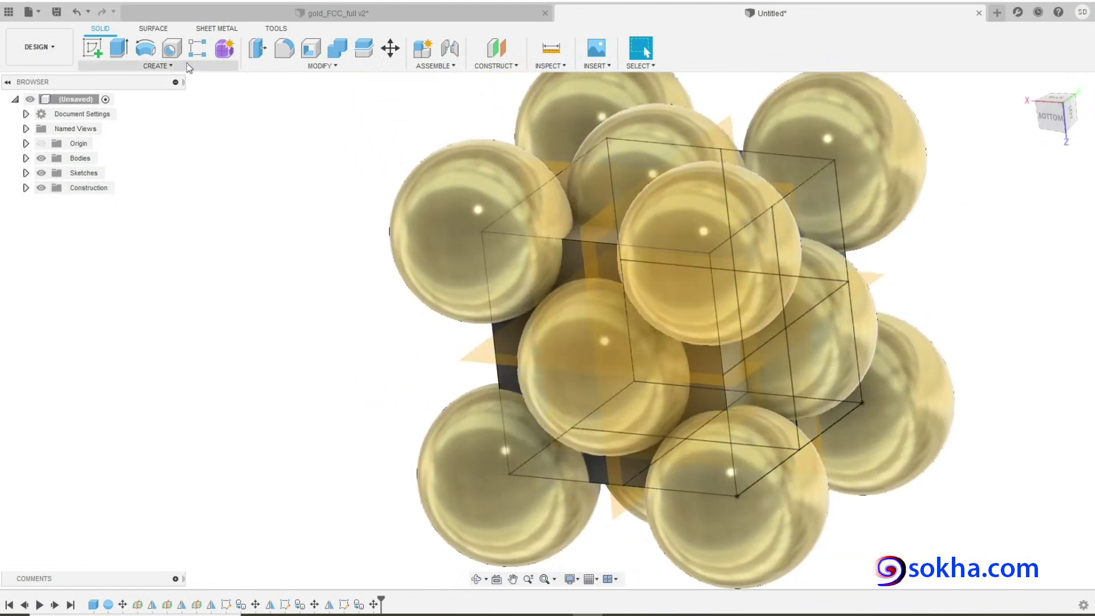
left_click(165, 66)
Step: Start mirroring the face-centre sphere and orbit the view to locate the cube's midplane
left_click(117, 351)
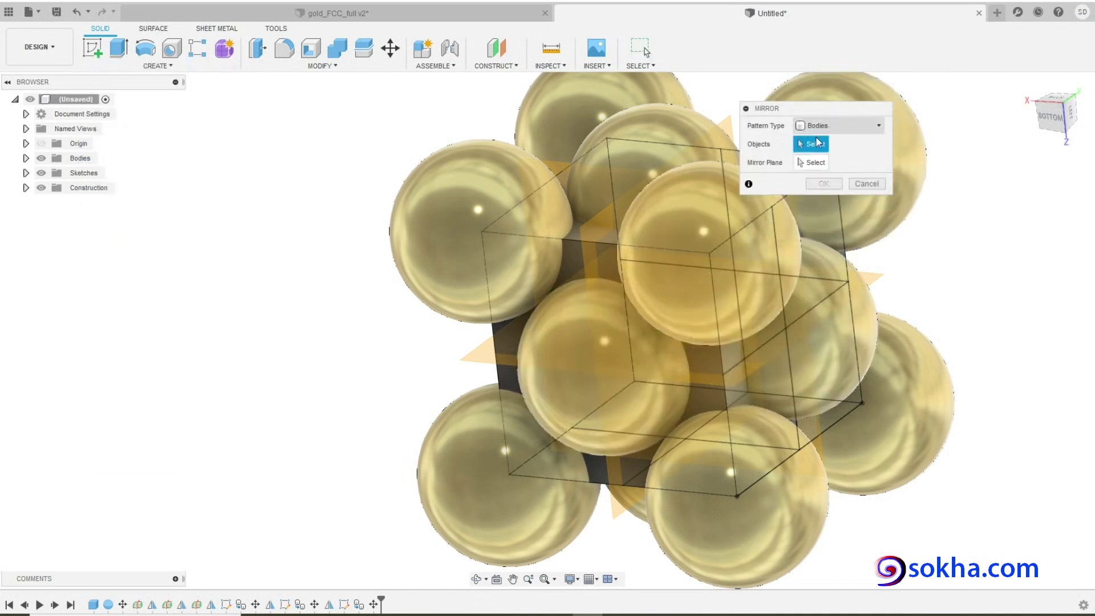
left_click(826, 325)
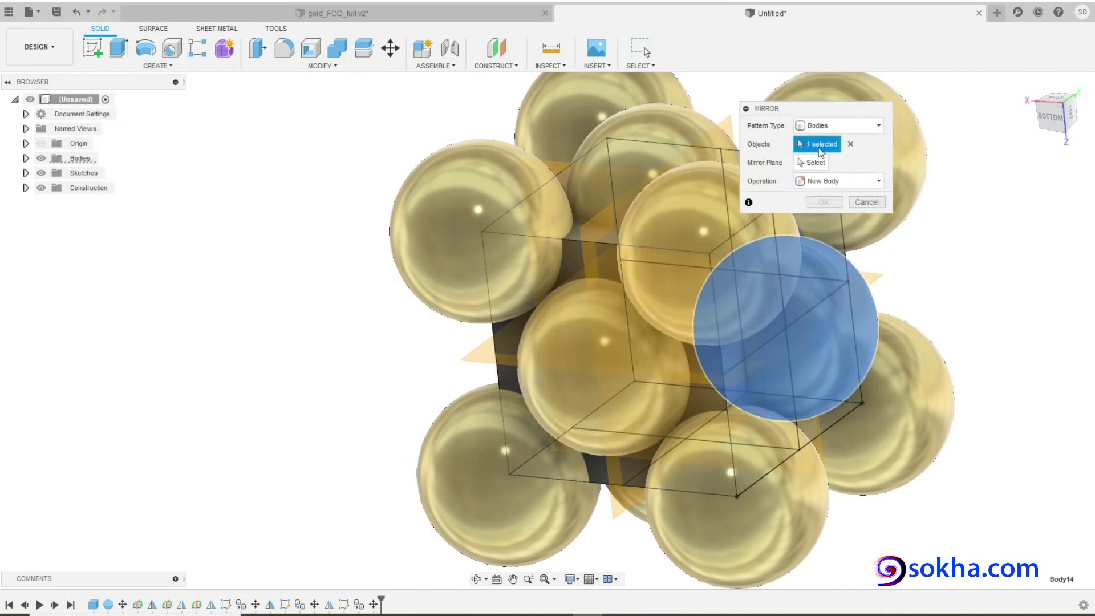
left_click(814, 163)
middle_click_drag(624, 309, 609, 252, "shift")
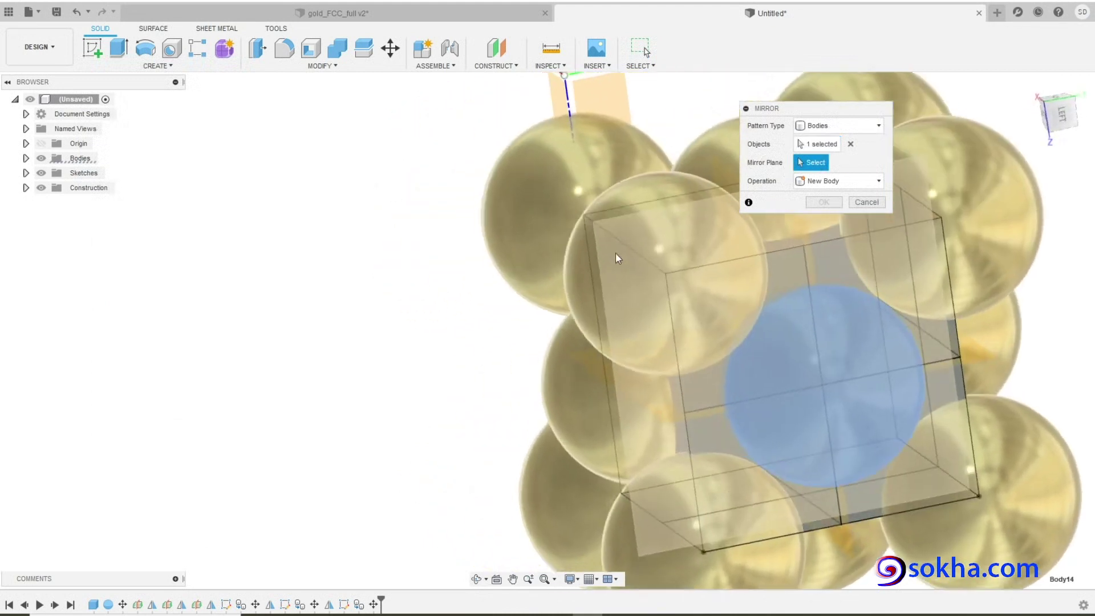
scroll(627, 358, "up", 3)
scroll(627, 358, "down", 3)
middle_click_drag(627, 358, 545, 376, "shift")
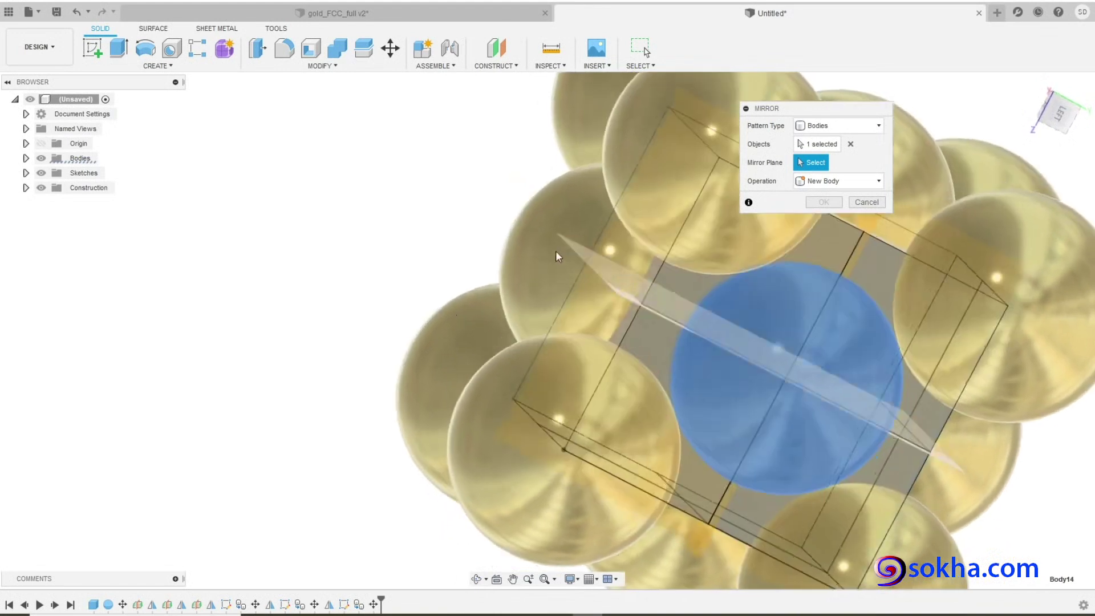
middle_click_drag(545, 378, 269, 318, "shift")
scroll(285, 308, "up", 3)
scroll(286, 309, "down", 2)
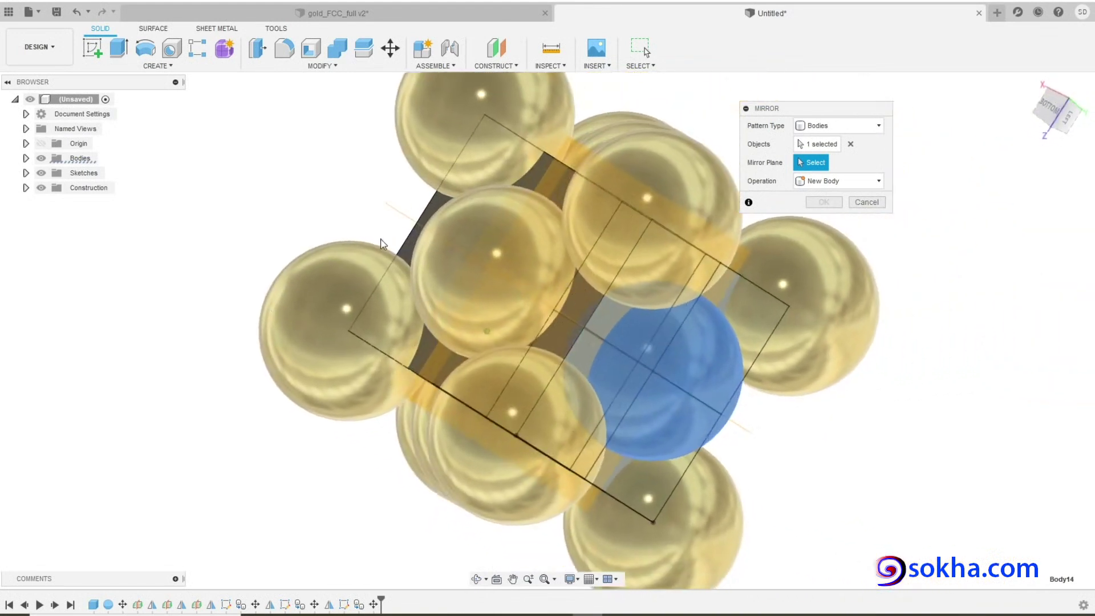
Step: Mirror the sphere across the midplane to fill the opposite face, then hide the construction planes
left_click(573, 155)
mouse_move(573, 155)
middle_mouse_down("shift")
mouse_move(440, 233)
mouse_move(498, 251)
middle_mouse_up("shift")
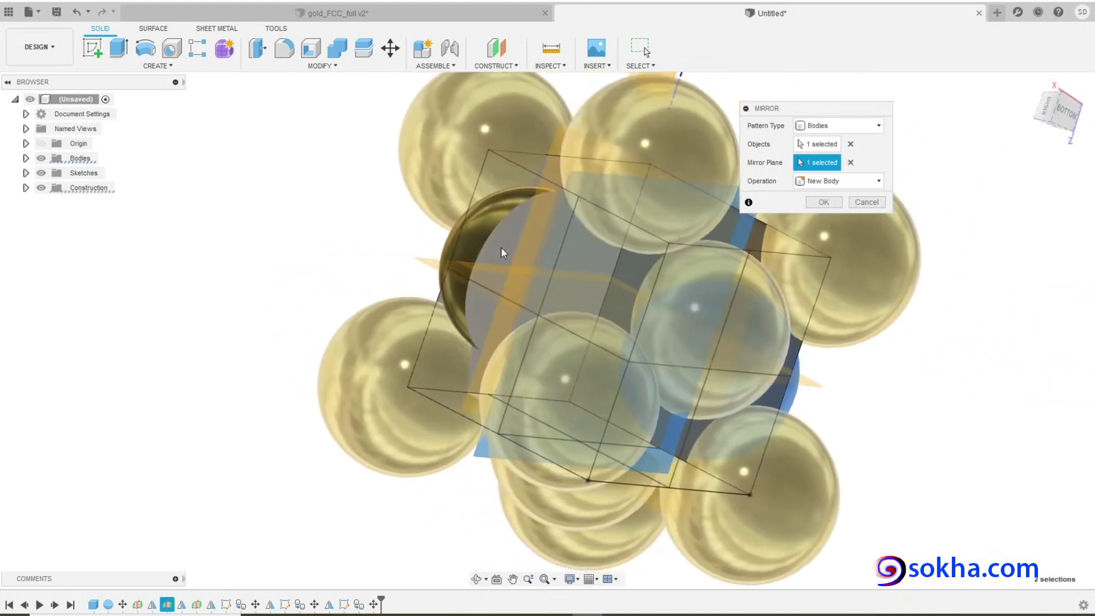
left_click(824, 202)
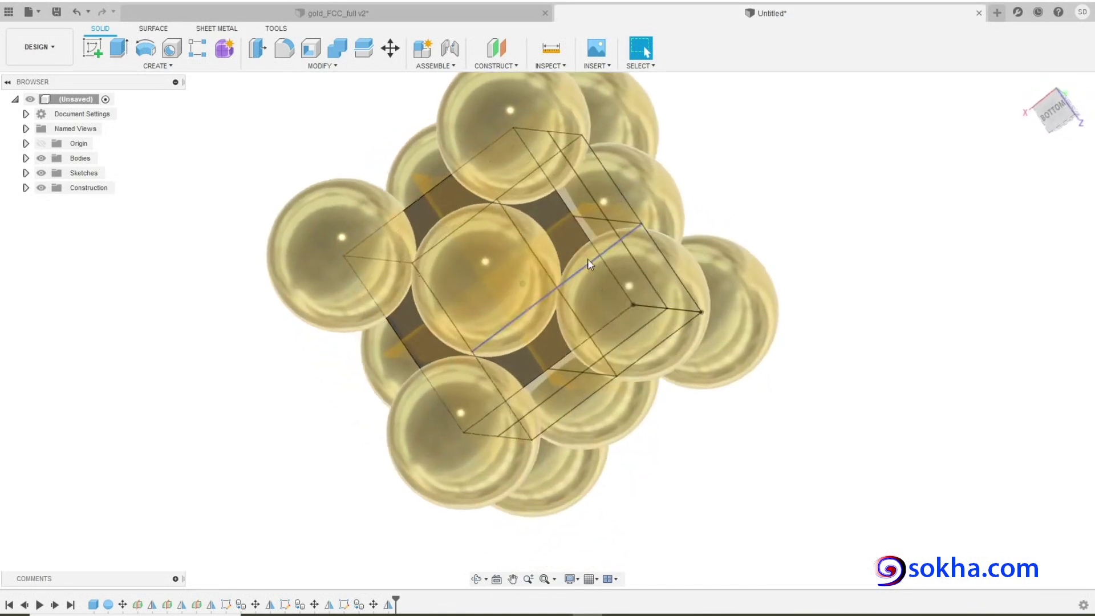
left_click(41, 187)
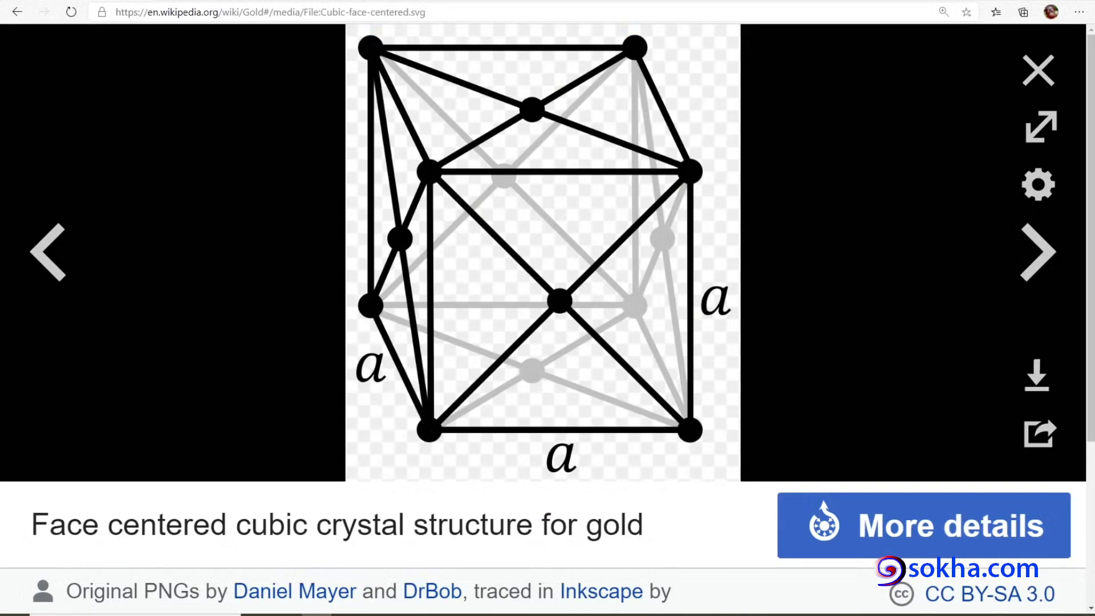
left_click_drag(439, 167, 678, 175)
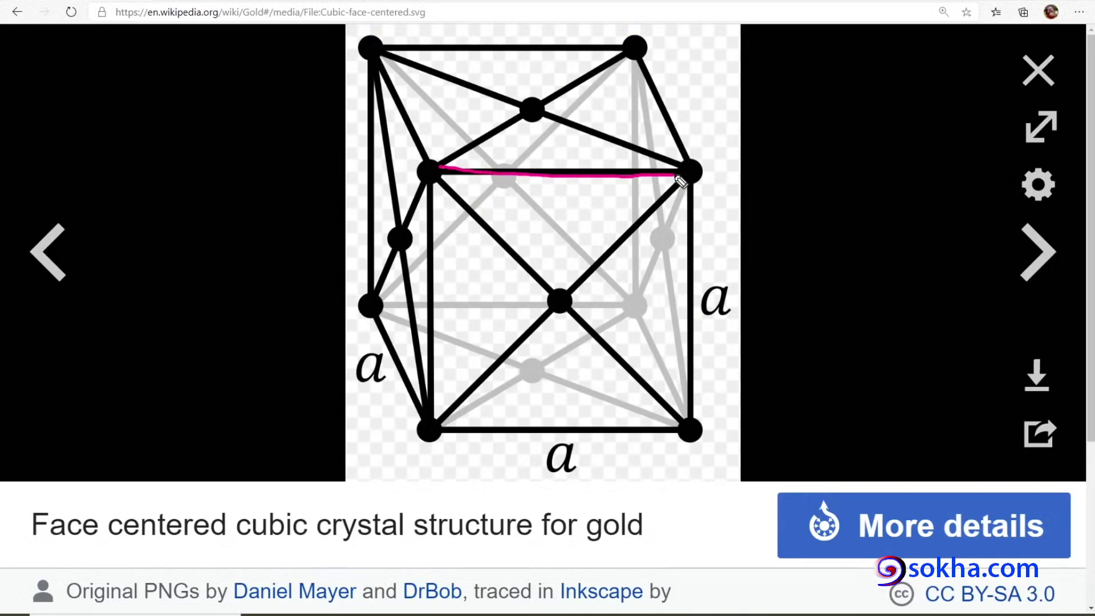
left_click_drag(422, 197, 420, 385)
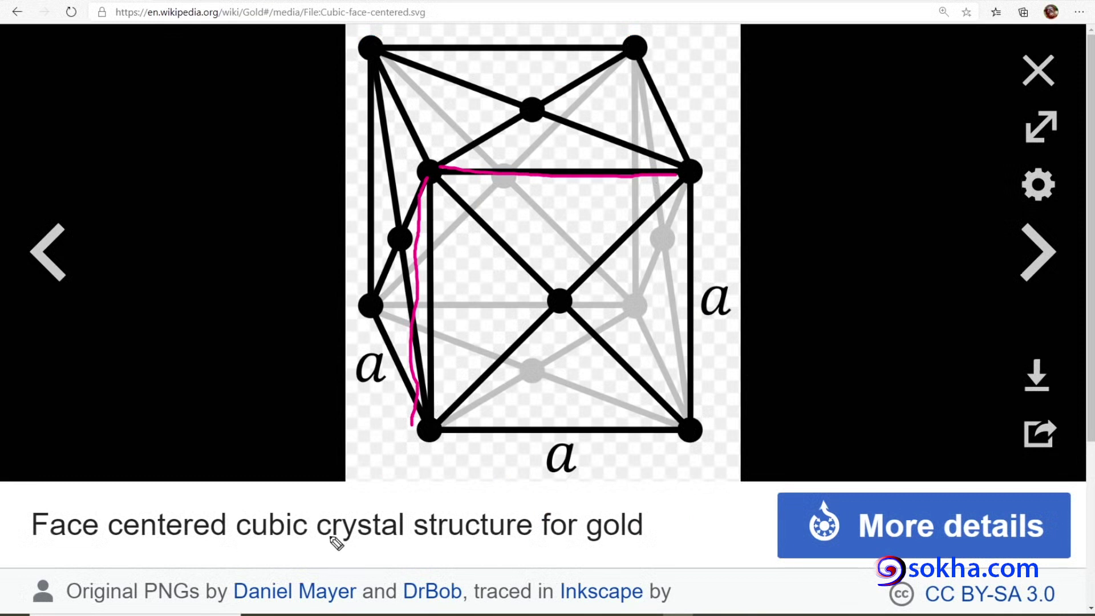
left_click_drag(331, 537, 476, 552)
mouse_move(429, 178)
left_mouse_down()
mouse_move(420, 245)
mouse_move(432, 411)
left_mouse_up()
left_click_drag(447, 178, 450, 171)
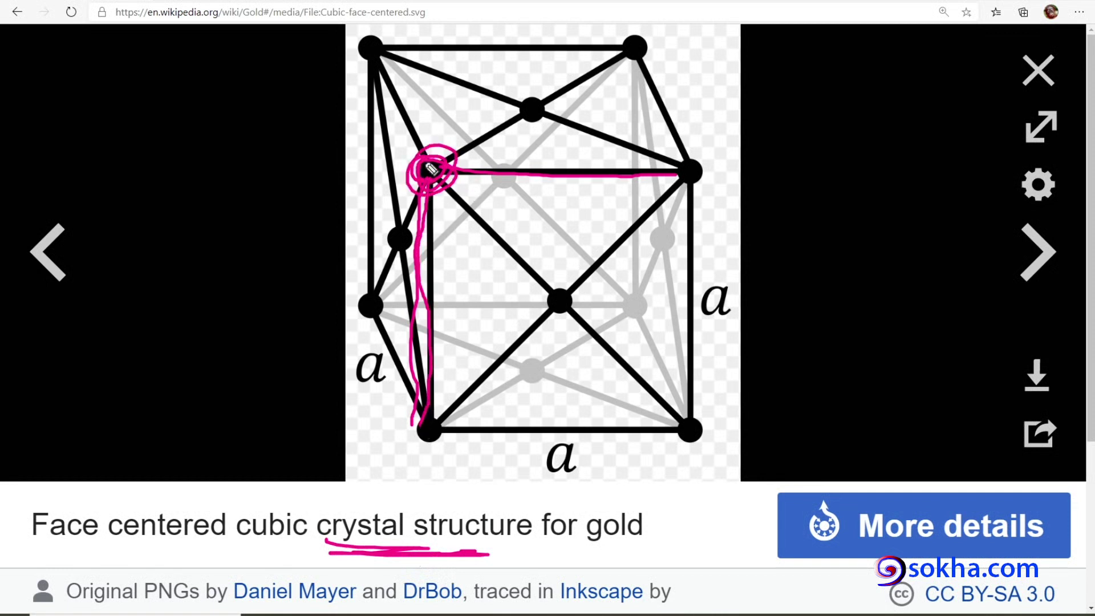
left_click_drag(443, 183, 533, 265)
left_click_drag(577, 310, 698, 424)
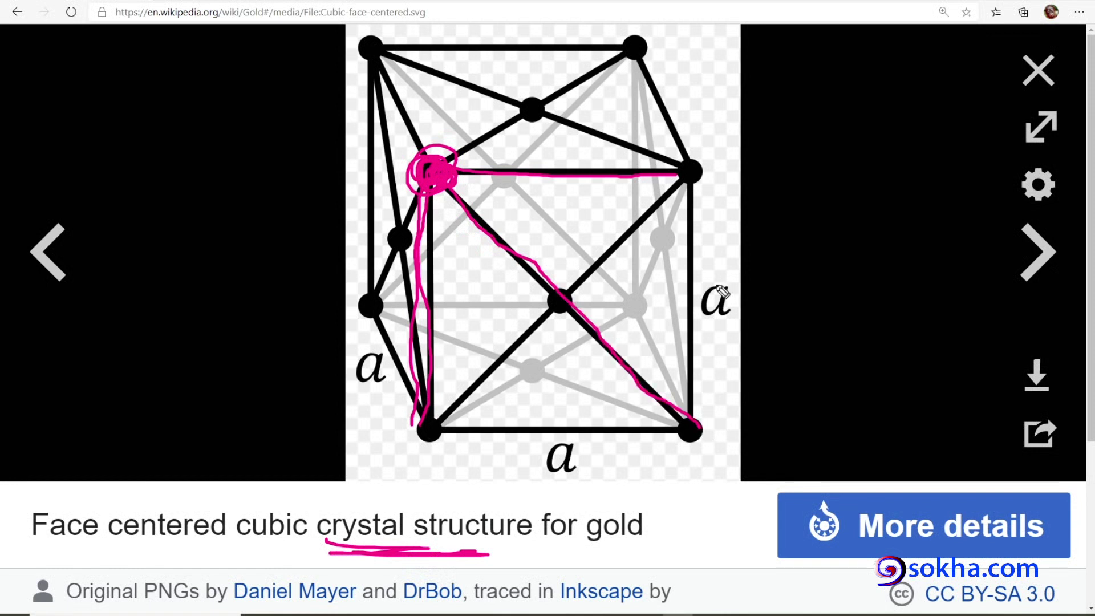
left_click_drag(693, 186, 624, 252)
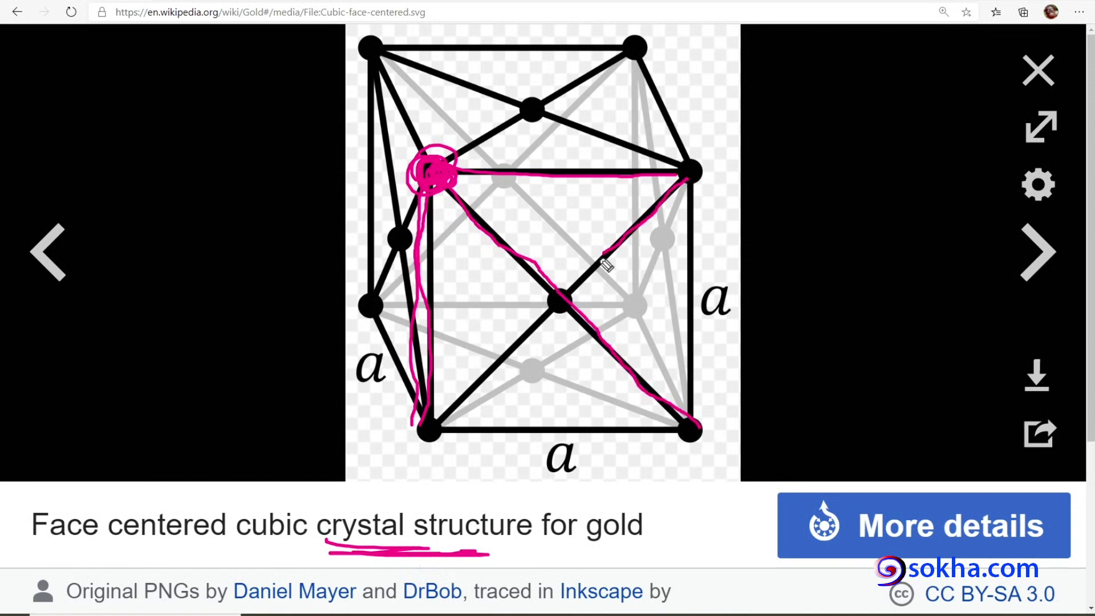
left_click_drag(569, 300, 466, 407)
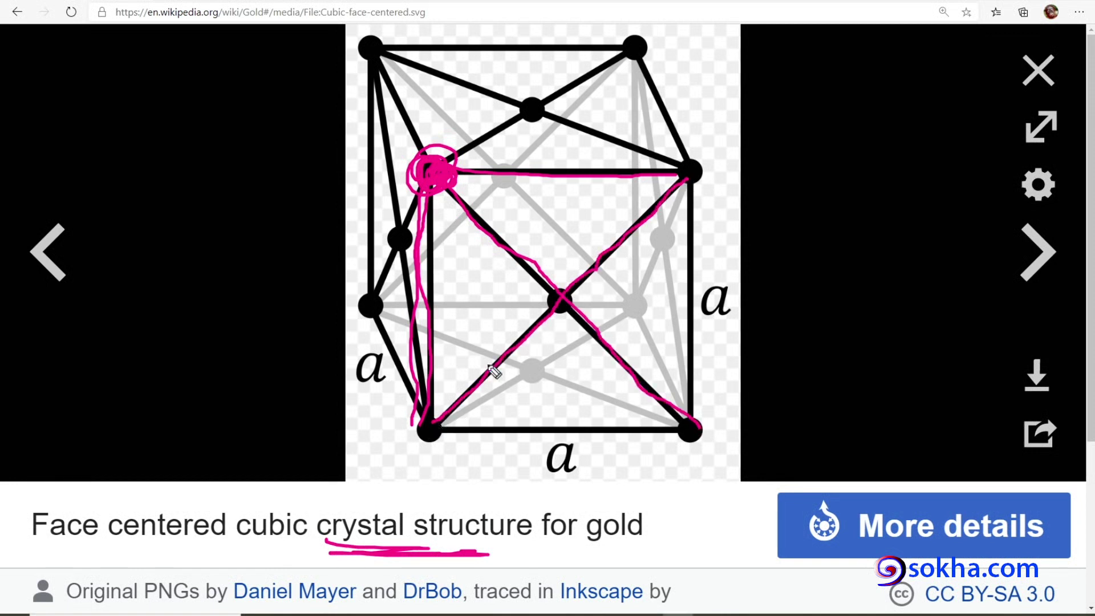
left_click_drag(554, 287, 562, 300)
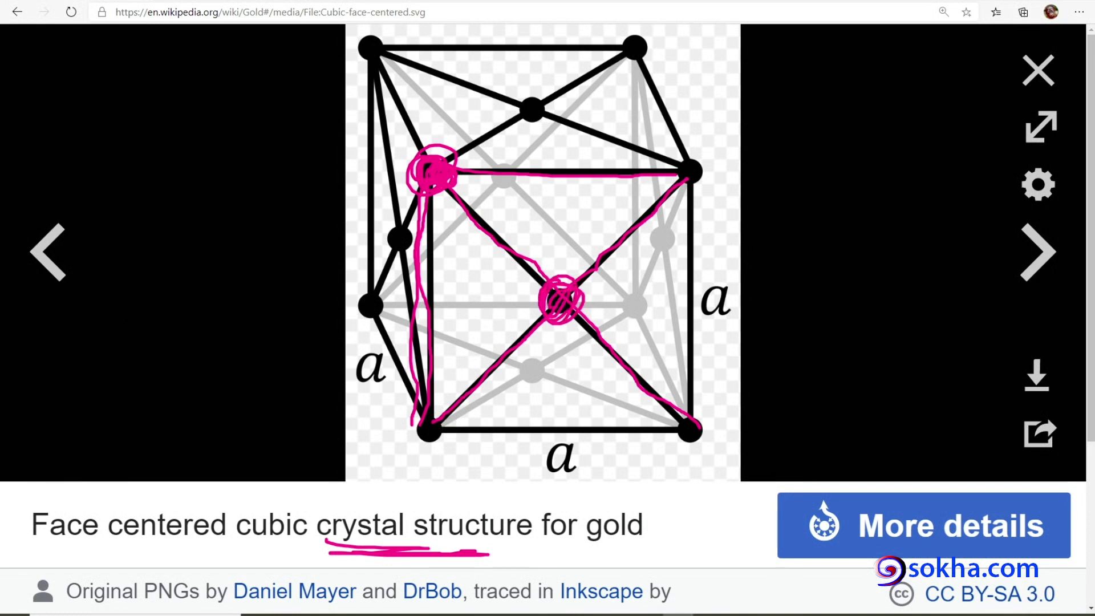
key("Escape")
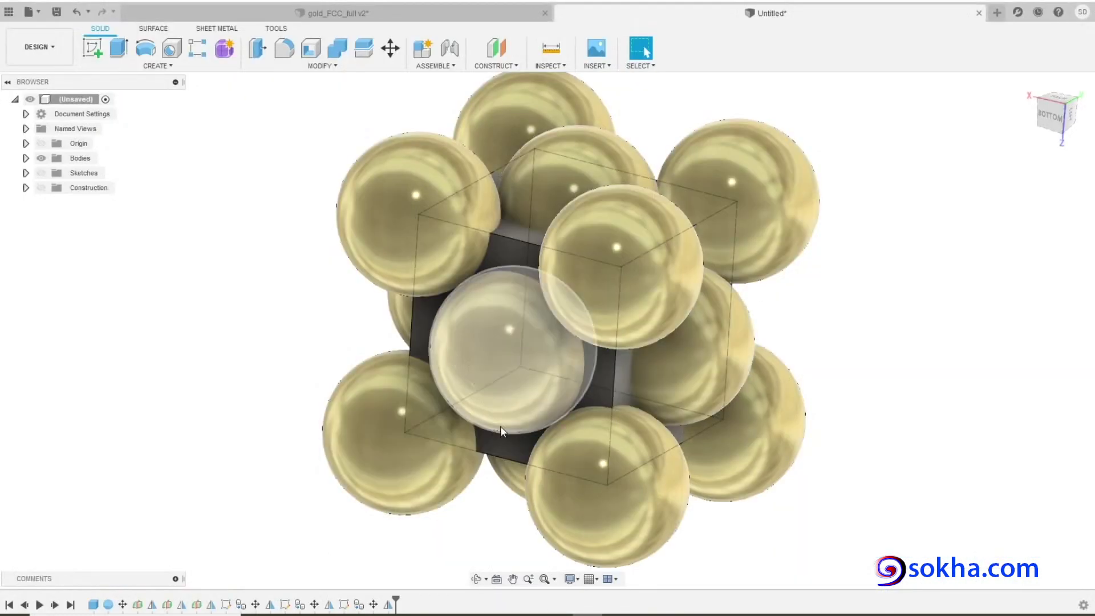
Step: In the Bodies folder, rename Body1 to 'cube' and collapse the list
left_click(23, 160)
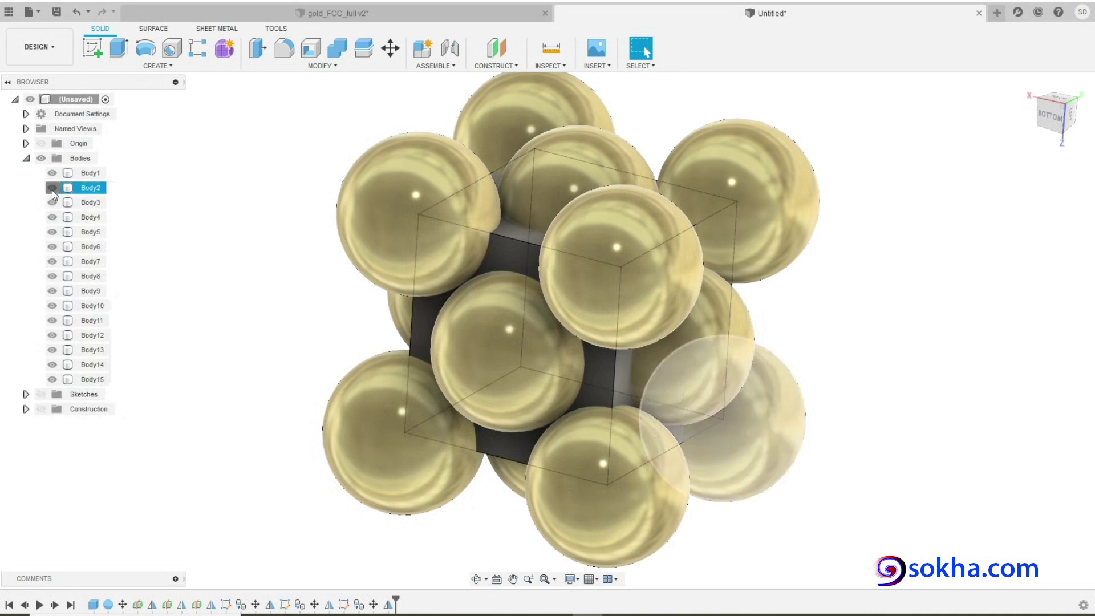
left_click(99, 174)
double_click(92, 174)
type("cube")
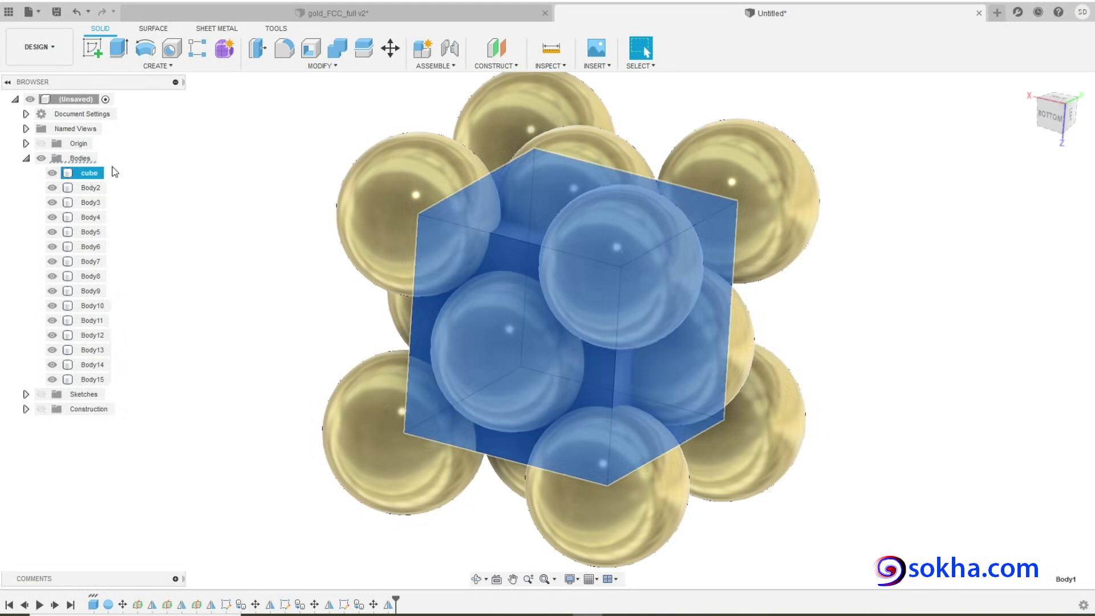
key("Return")
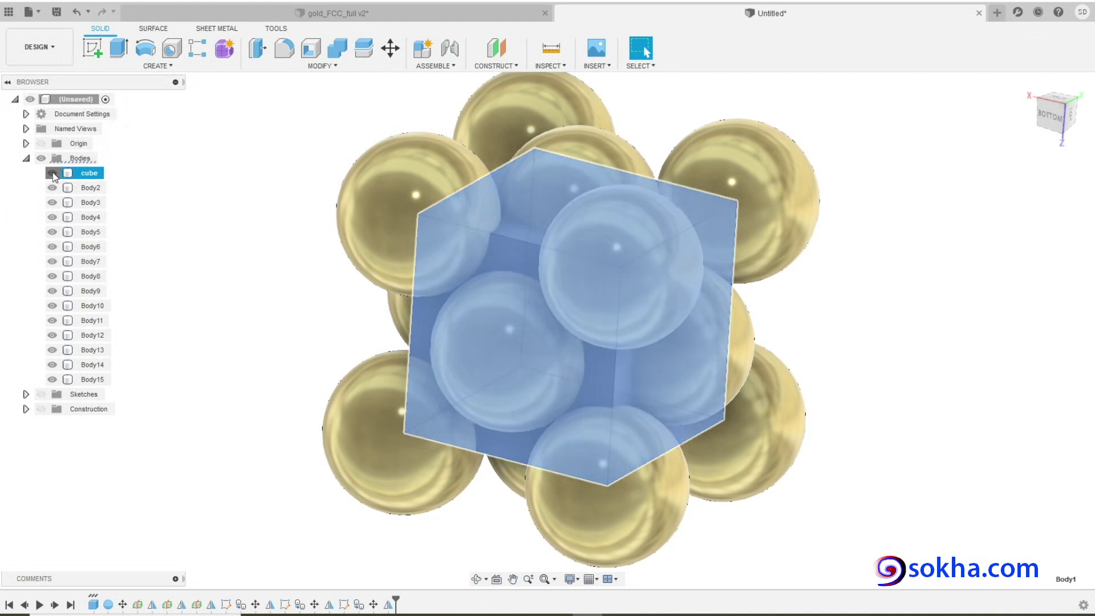
left_click(26, 158)
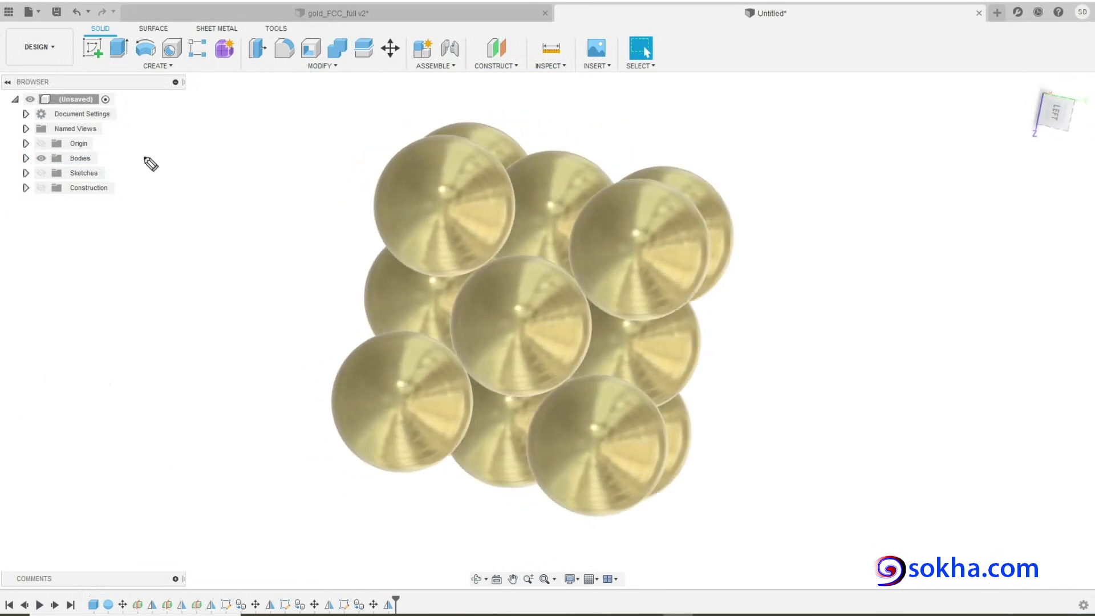
mouse_move(149, 177)
left_mouse_down()
mouse_move(141, 119)
mouse_move(190, 105)
left_mouse_up()
left_click_drag(147, 147, 185, 132)
left_click_drag(238, 110, 250, 134)
left_click_drag(294, 96, 305, 142)
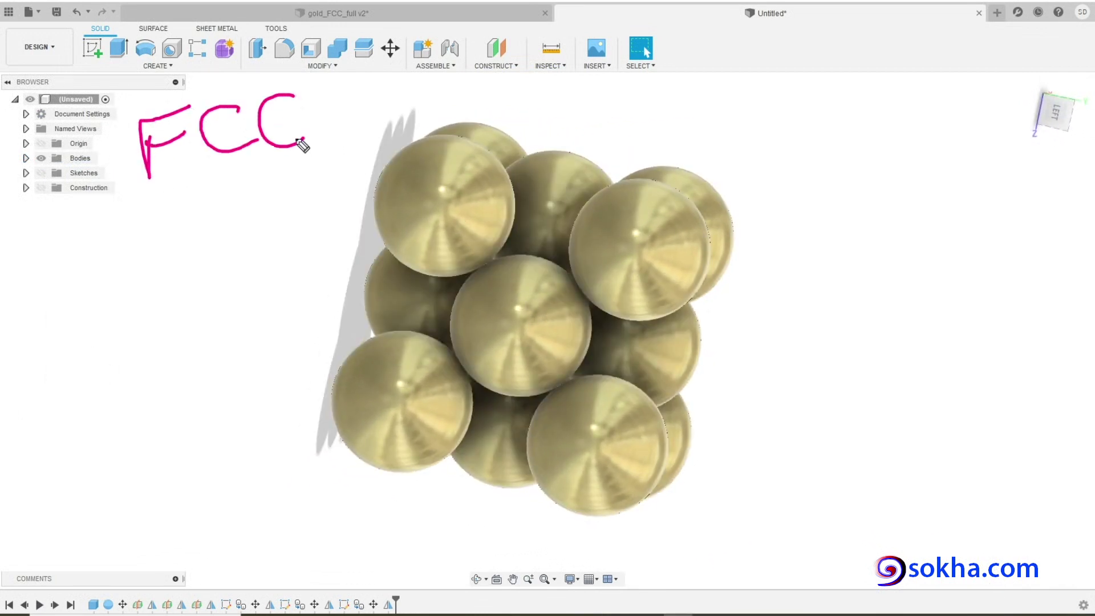
mouse_move(116, 272)
left_mouse_down()
mouse_move(347, 295)
mouse_move(322, 313)
left_mouse_up()
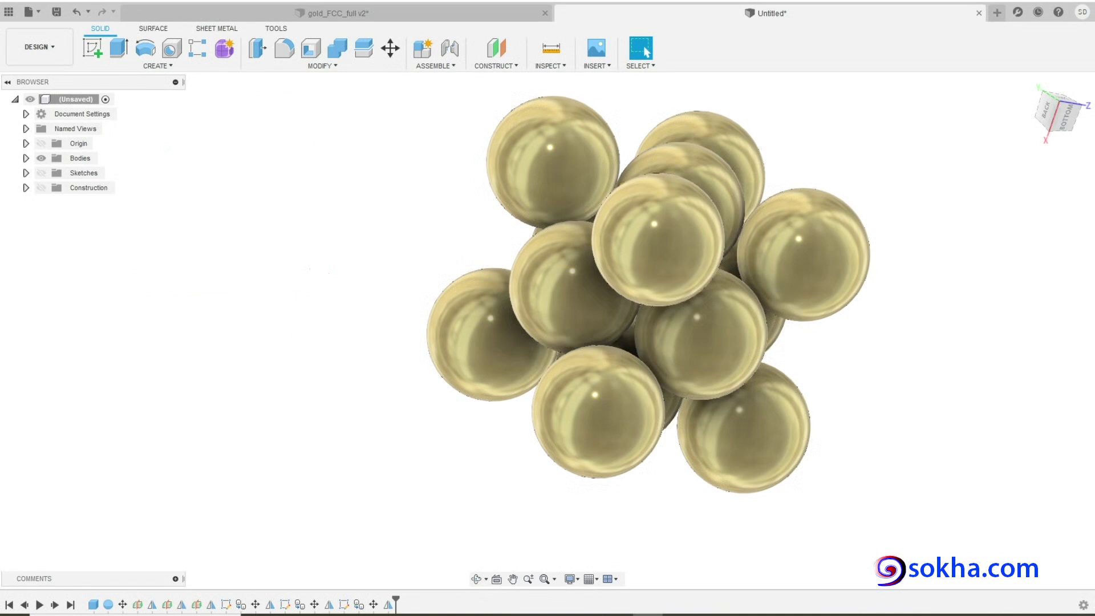
left_click_drag(57, 19, 66, 103)
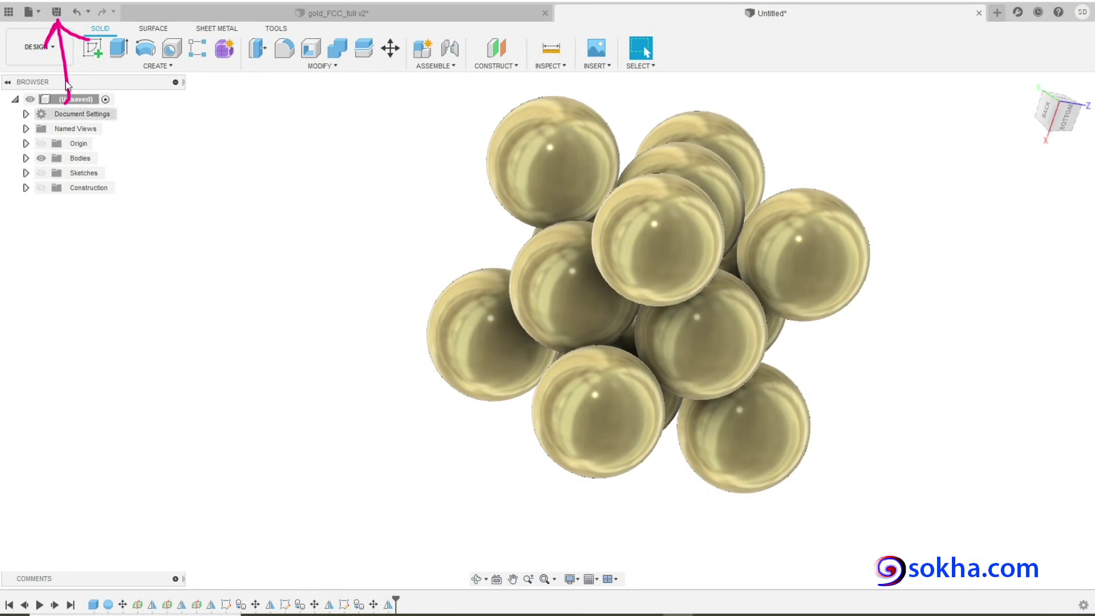
Step: Save the design as gold_FCC_tut in the FCC folder and switch to the Render workspace
left_click(56, 12)
type("gold_FCC_full")
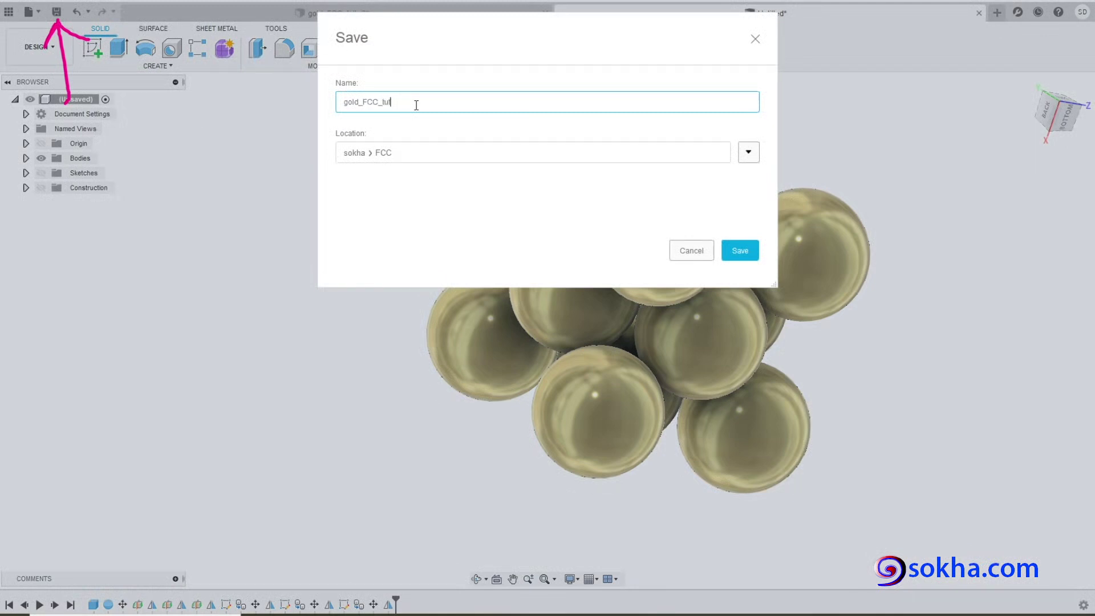
left_click(744, 250)
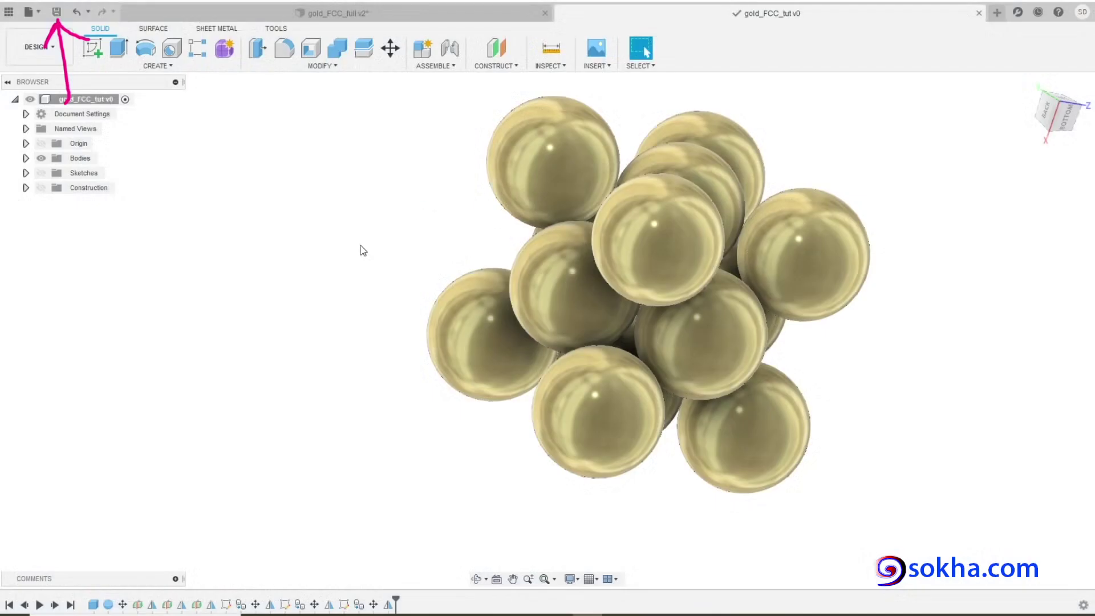
left_click(16, 100)
left_click(40, 47)
left_click(40, 149)
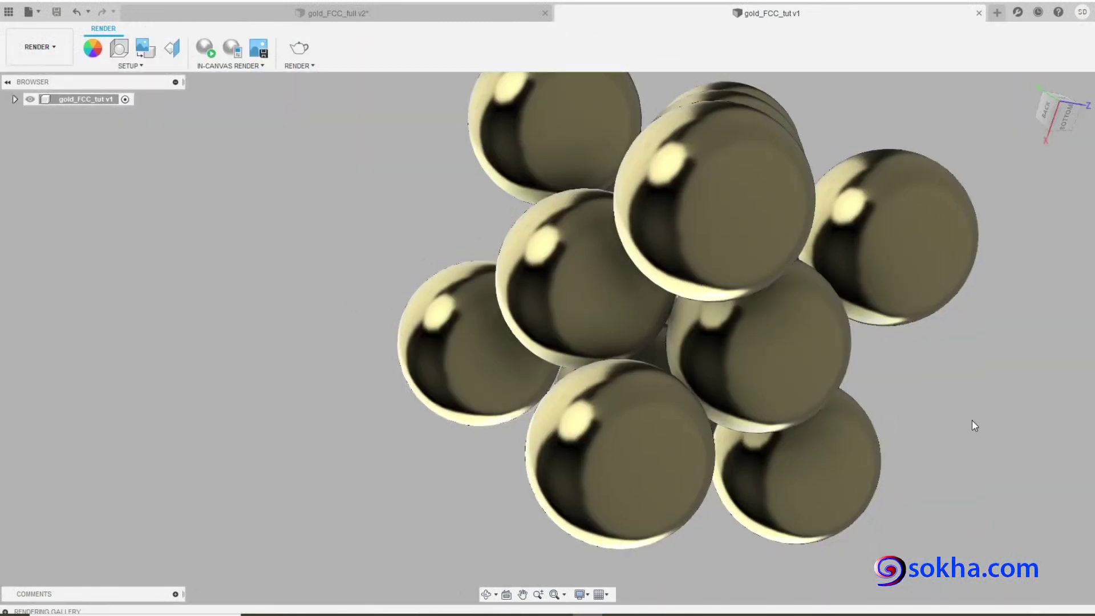
Step: Orbit the gold lattice and briefly run an in-canvas ray-traced render, then stop it
scroll(972, 419, "down", 3)
middle_click_drag(972, 419, 1003, 361, "shift")
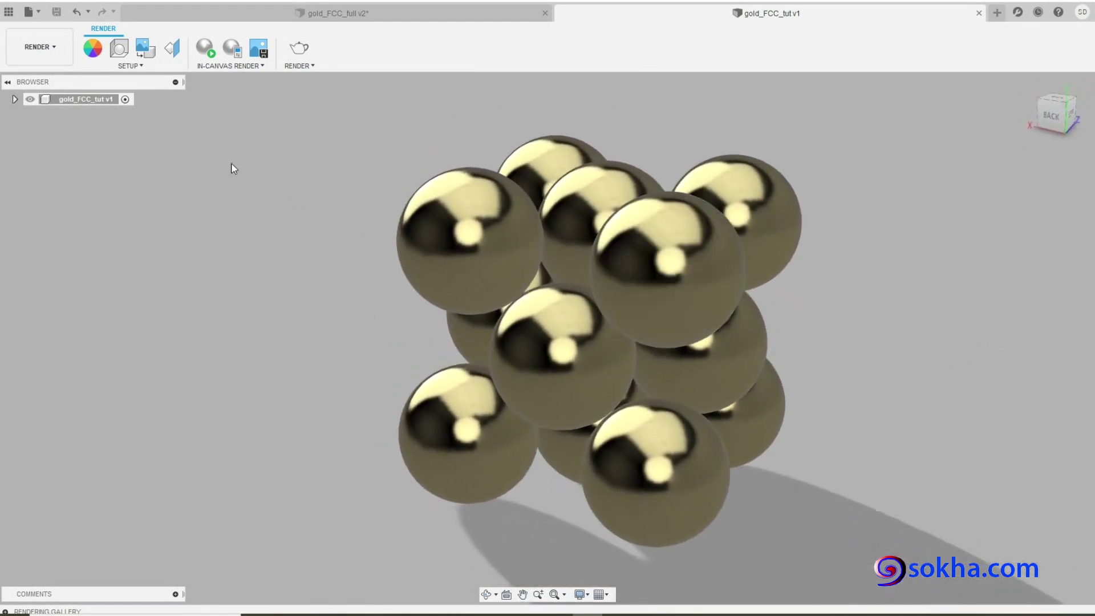
left_click(211, 64)
left_click(217, 81)
left_click(207, 55)
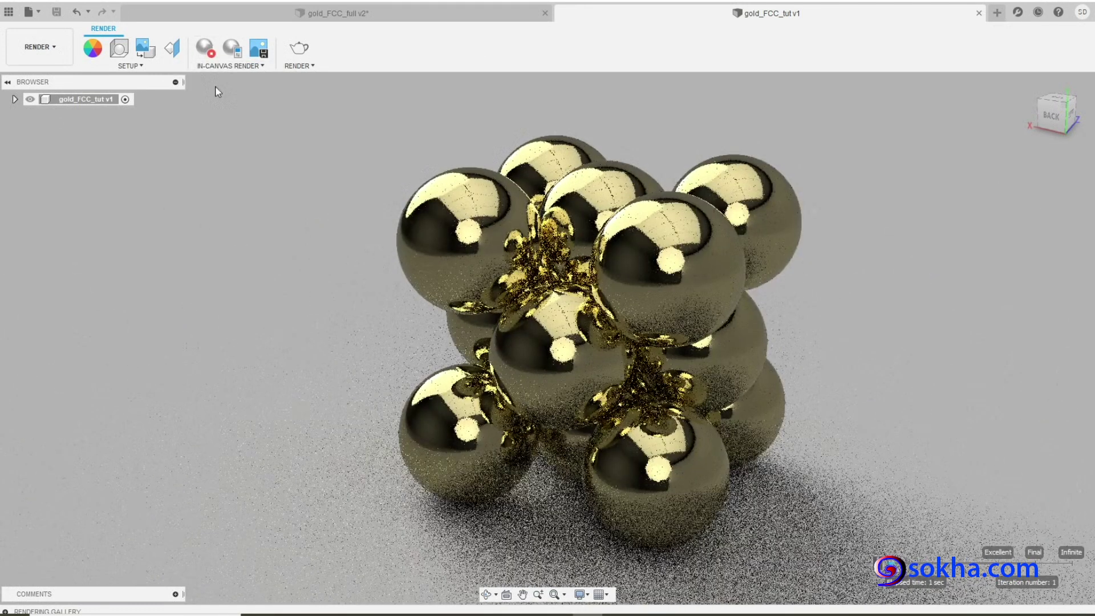
left_click(205, 48)
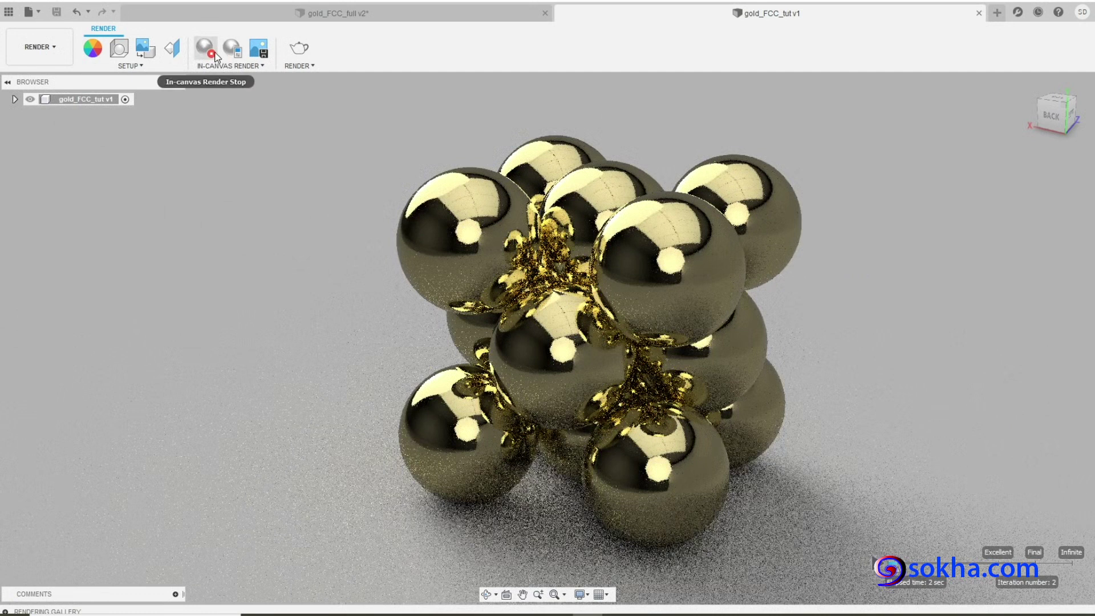
left_click(136, 66)
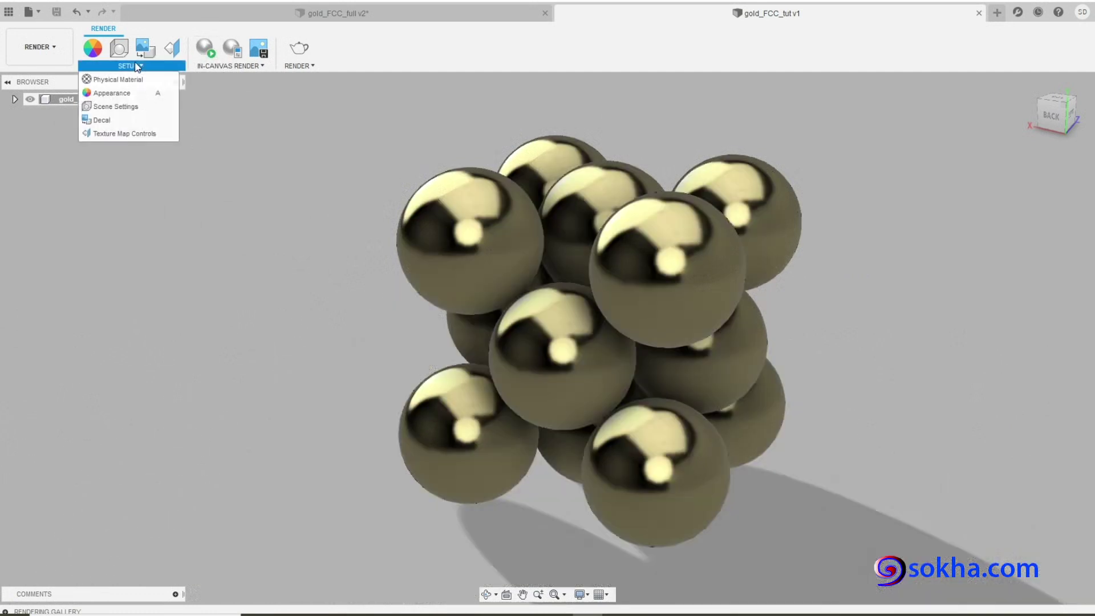
Step: Set the scene background to a solid dark grey, RGB 61,60,60, in Scene Settings
left_click(122, 106)
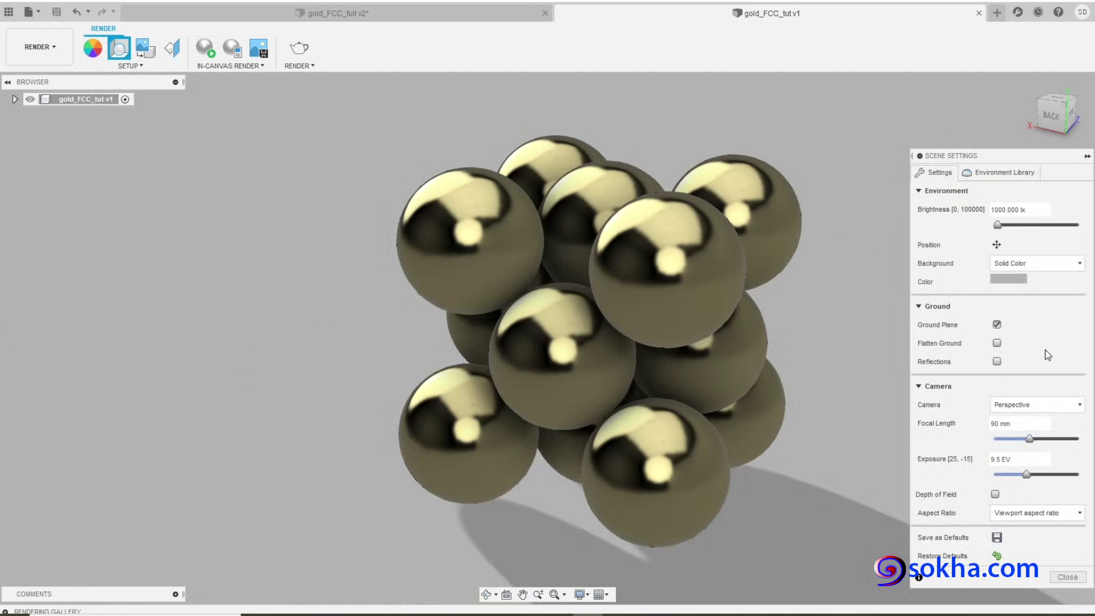
left_click(1009, 173)
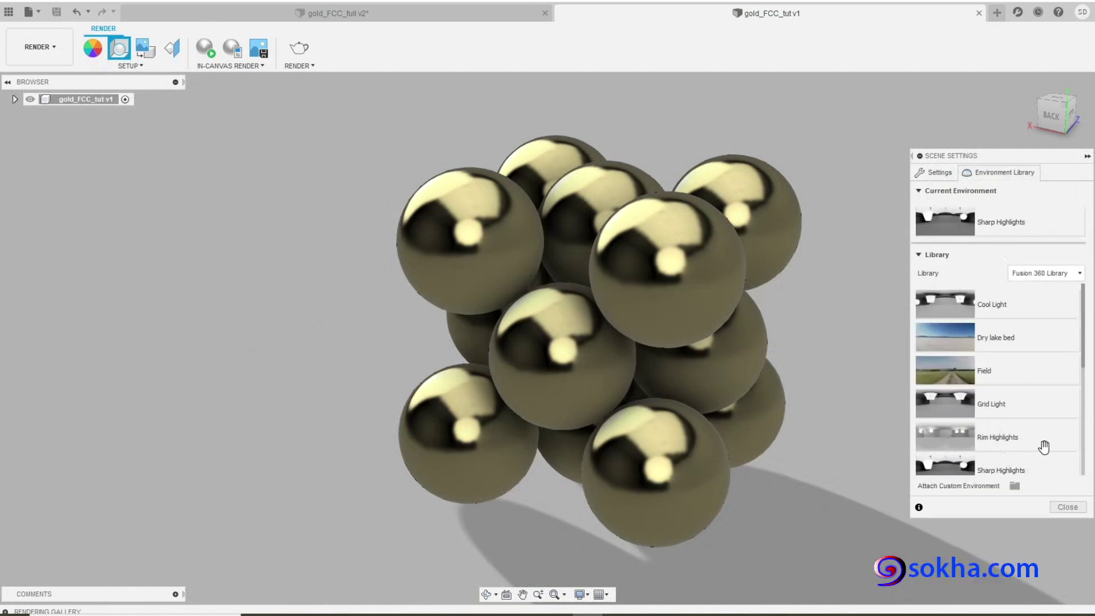
scroll(1031, 386, "down", 3)
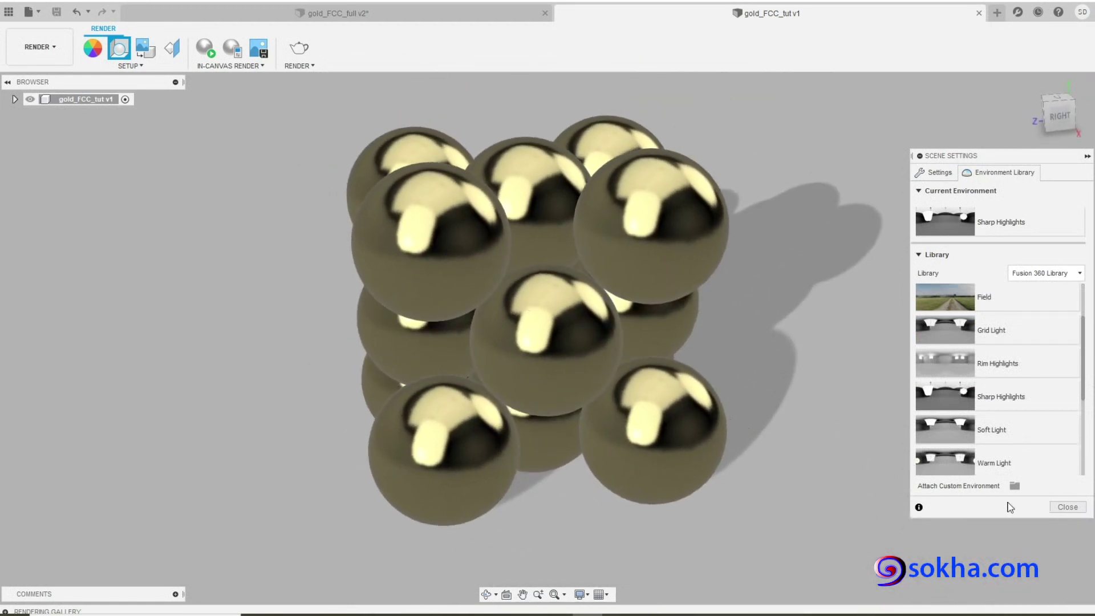
left_click(938, 172)
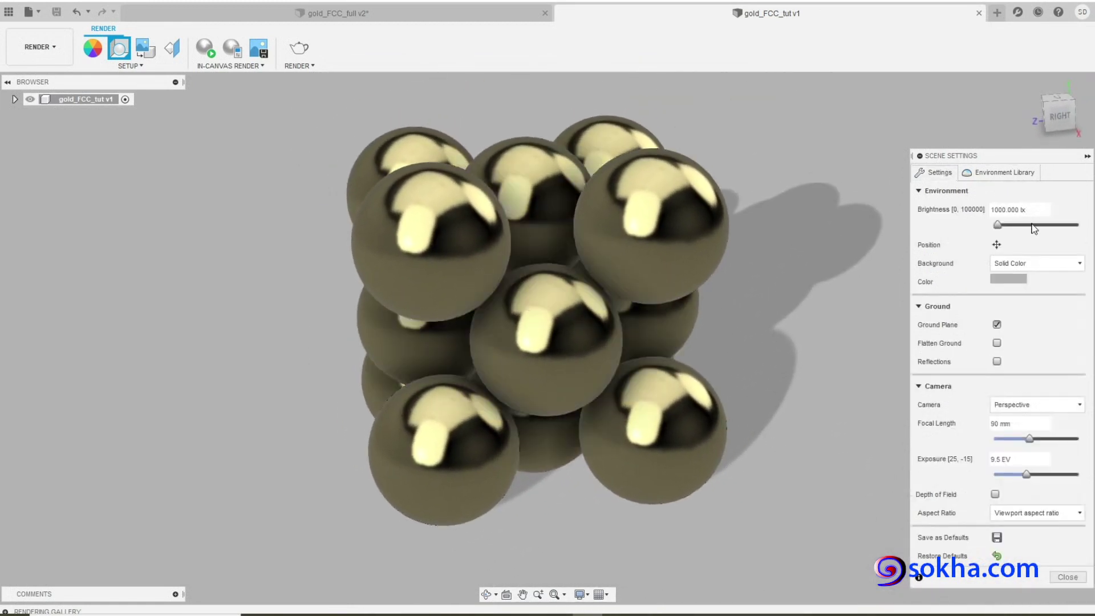
left_click(1007, 281)
left_click_drag(895, 214, 891, 230)
left_click(887, 272)
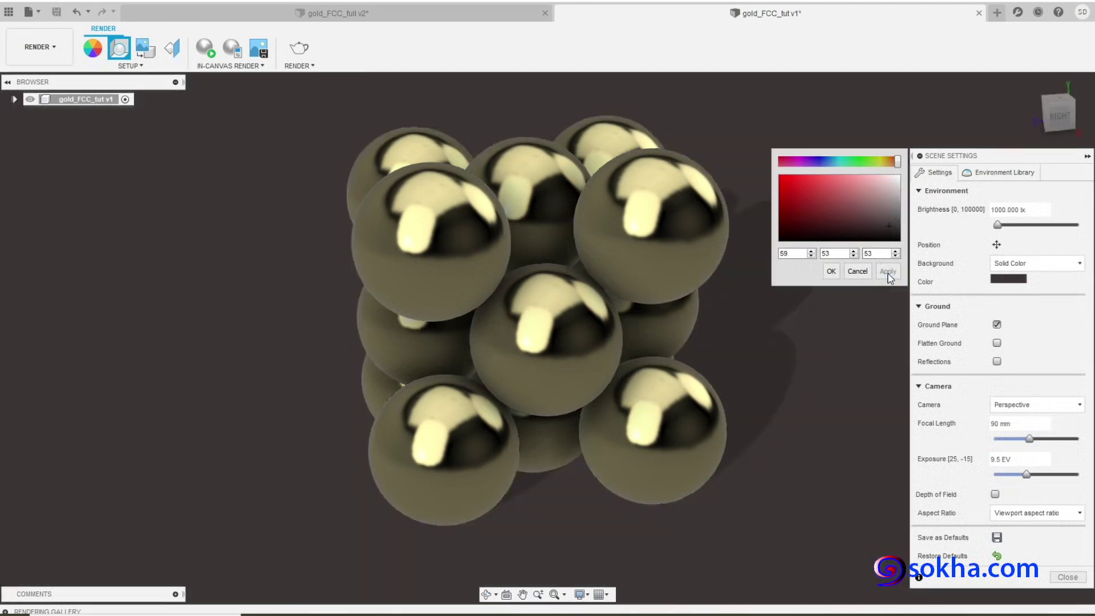
left_click_drag(884, 225, 897, 226)
left_click(886, 271)
left_click(886, 271)
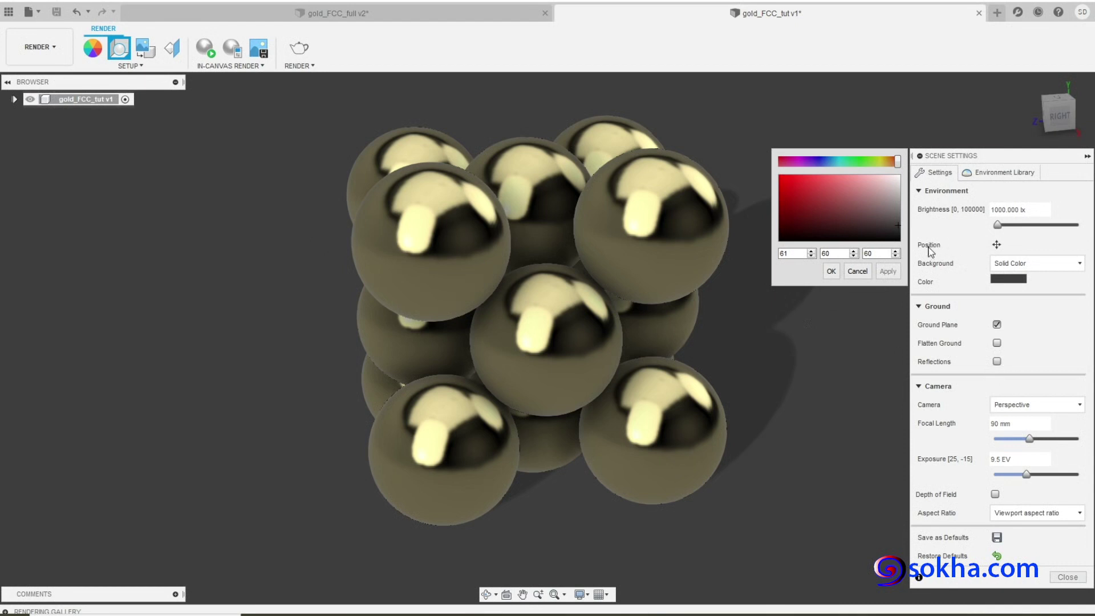
left_click(830, 271)
Step: Leave ground reflections off and restart the in-canvas ray-traced render
left_click(997, 362)
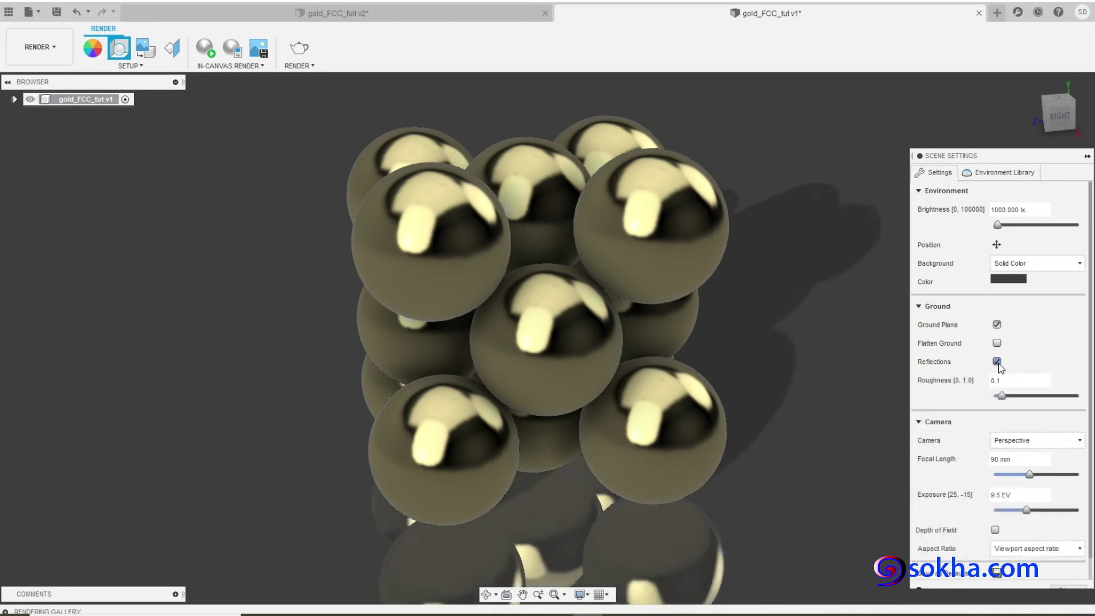
left_click(996, 343)
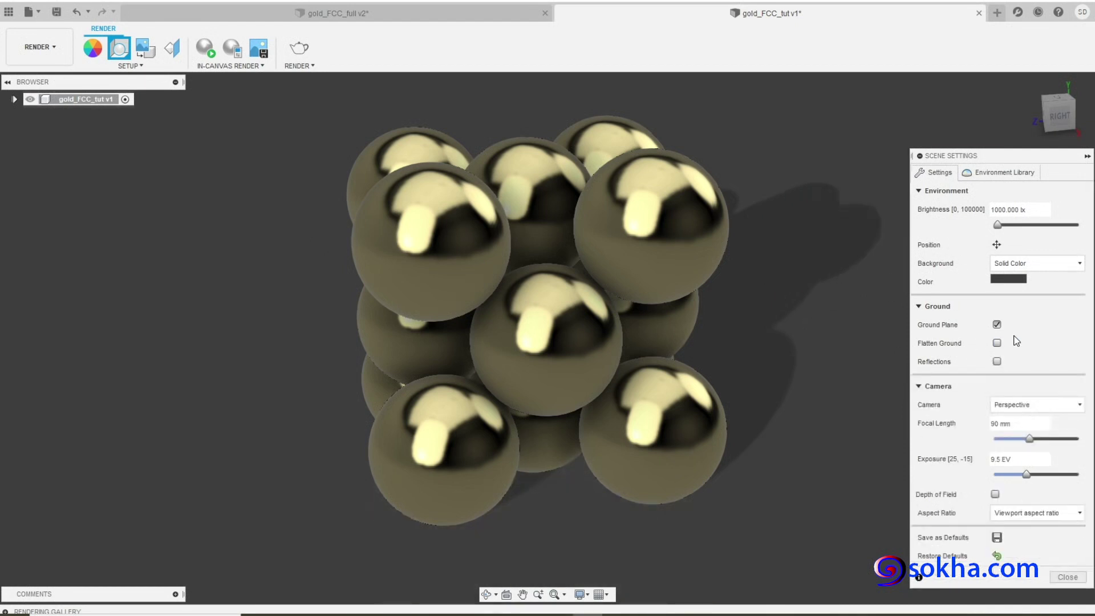
left_click(1068, 577)
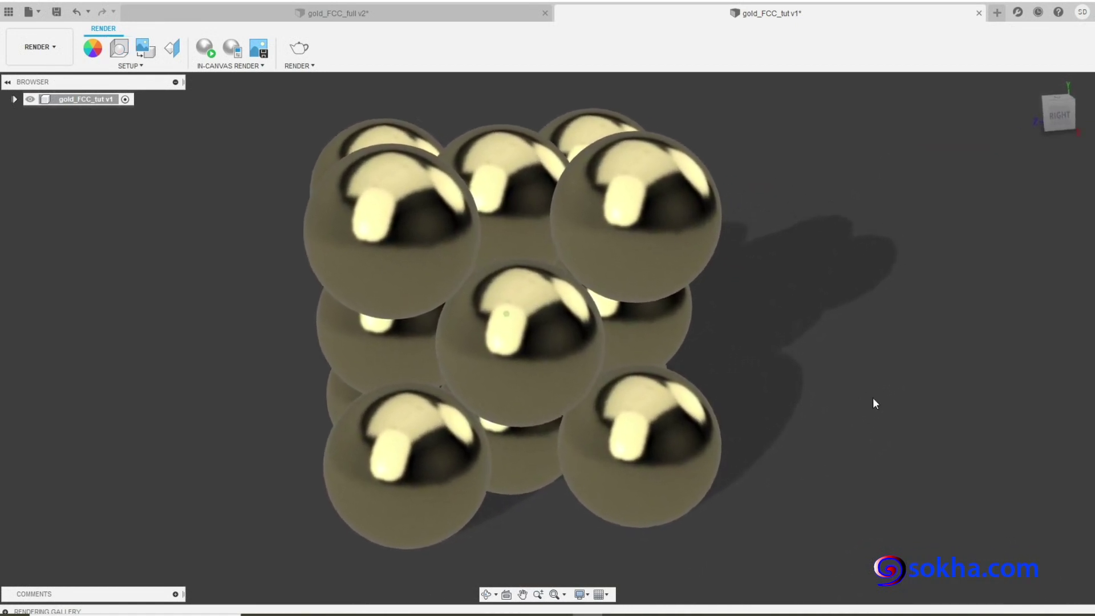
left_click(205, 47)
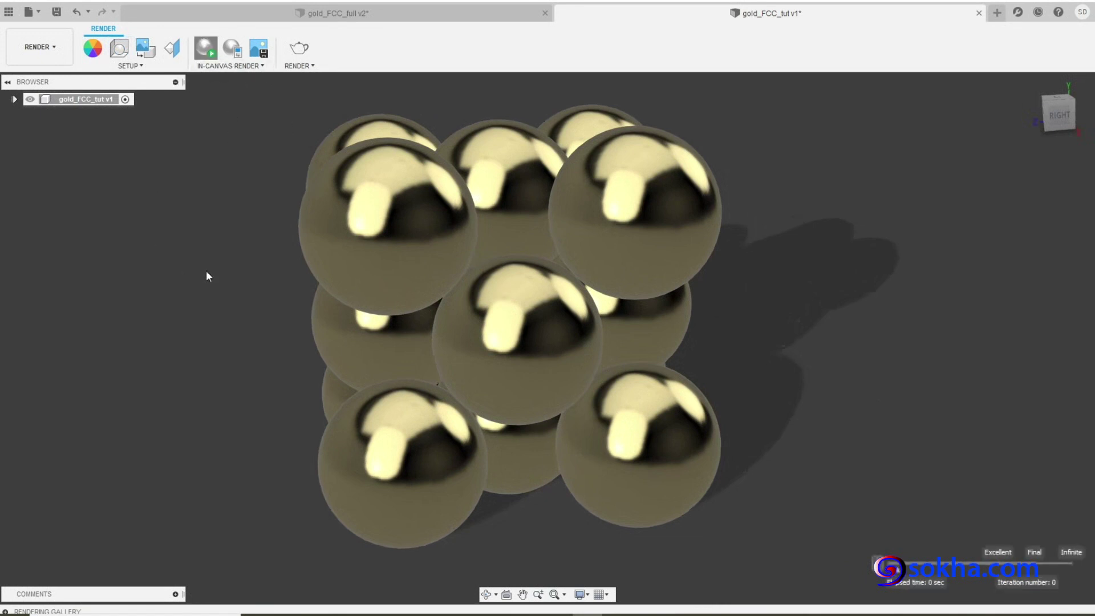
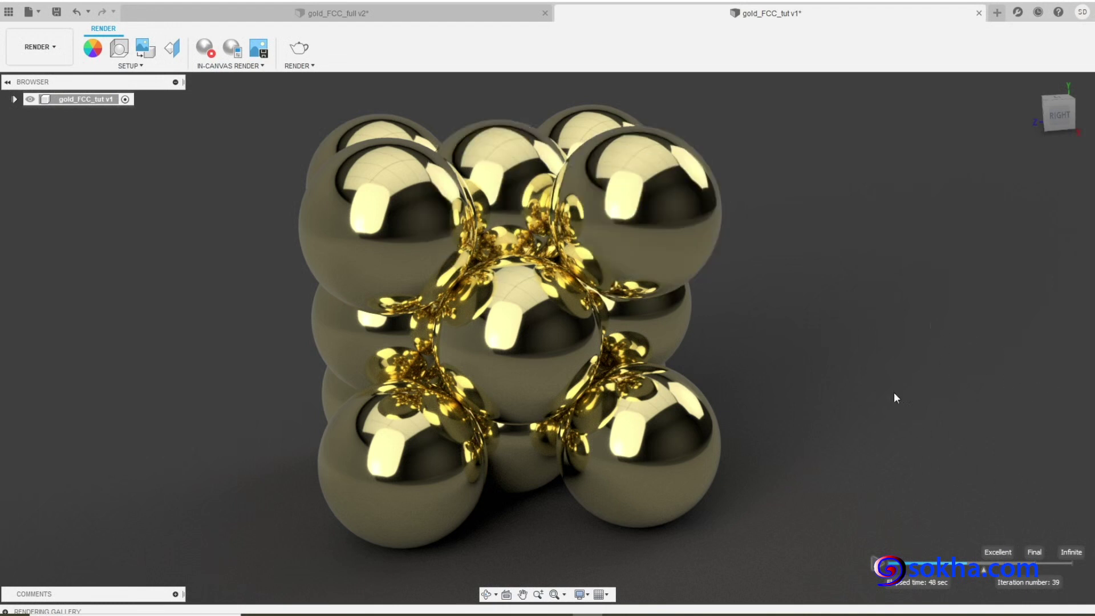
Step: Turn the gold sphere lattice to a diagonal view and stop its in-canvas render
key("F6")
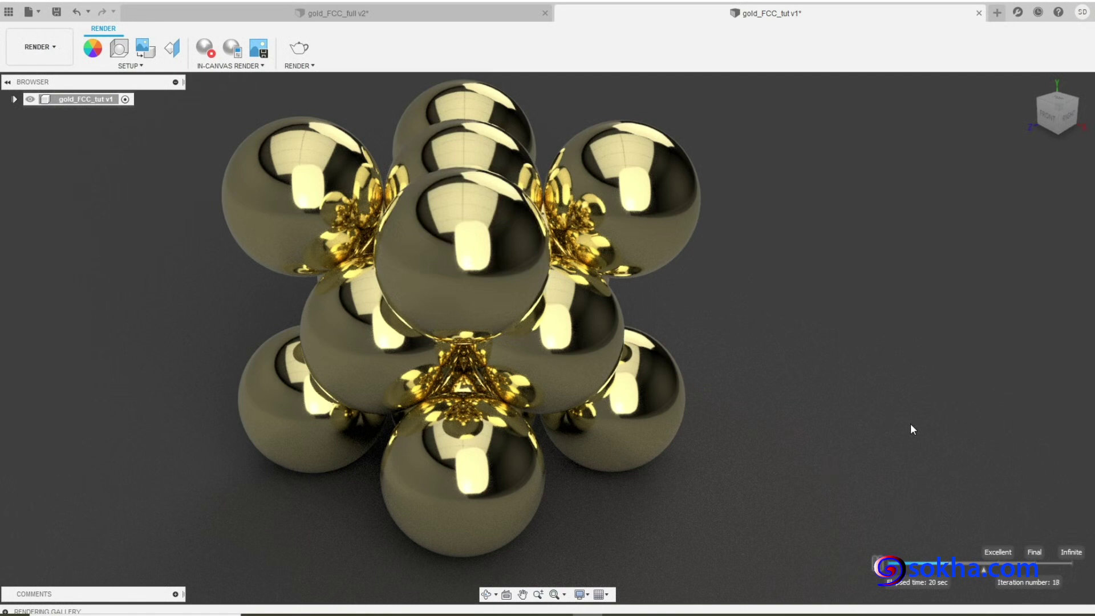
left_click(205, 48)
left_click(40, 47)
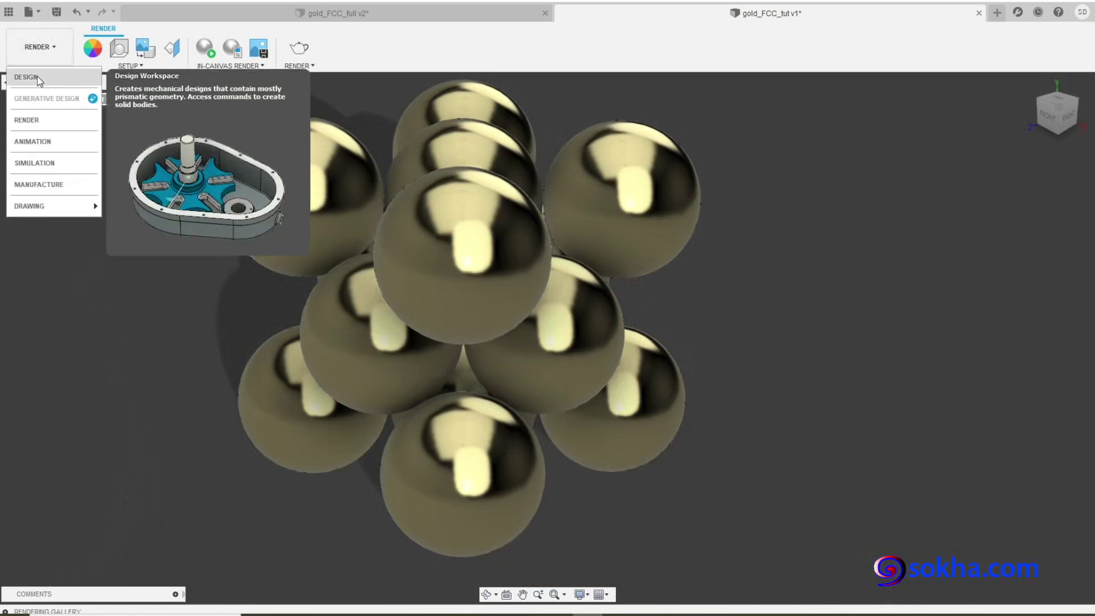
Step: Switch the lattice file to the Design workspace and orbit the cluster to see its back
left_click(36, 80)
mouse_move(861, 374)
middle_mouse_down("shift")
mouse_move(748, 378)
mouse_move(831, 384)
mouse_move(825, 398)
middle_mouse_up("shift")
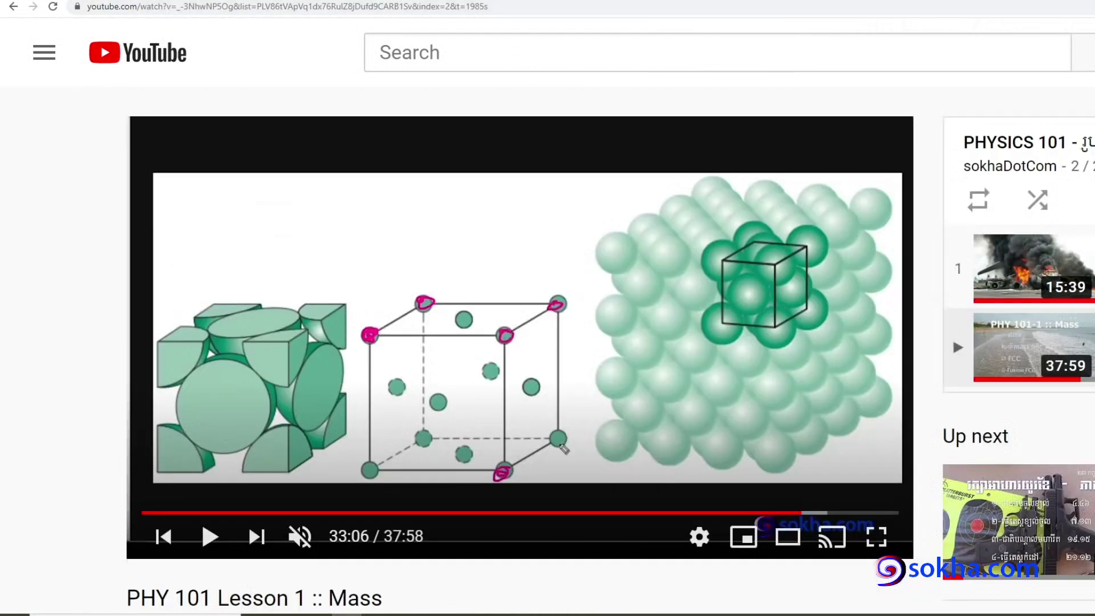
Step: Underline and arrow the lesson title, loop the sphere lattice, and arrow the cut-away cube
mouse_move(590, 553)
left_mouse_down()
mouse_move(385, 589)
mouse_move(445, 587)
left_mouse_up()
left_click_drag(137, 579, 367, 584)
mouse_move(716, 251)
left_mouse_down()
mouse_move(660, 317)
mouse_move(721, 410)
left_mouse_up()
mouse_move(729, 269)
left_mouse_down()
mouse_move(736, 365)
mouse_move(759, 399)
mouse_move(650, 286)
mouse_move(707, 363)
left_mouse_up()
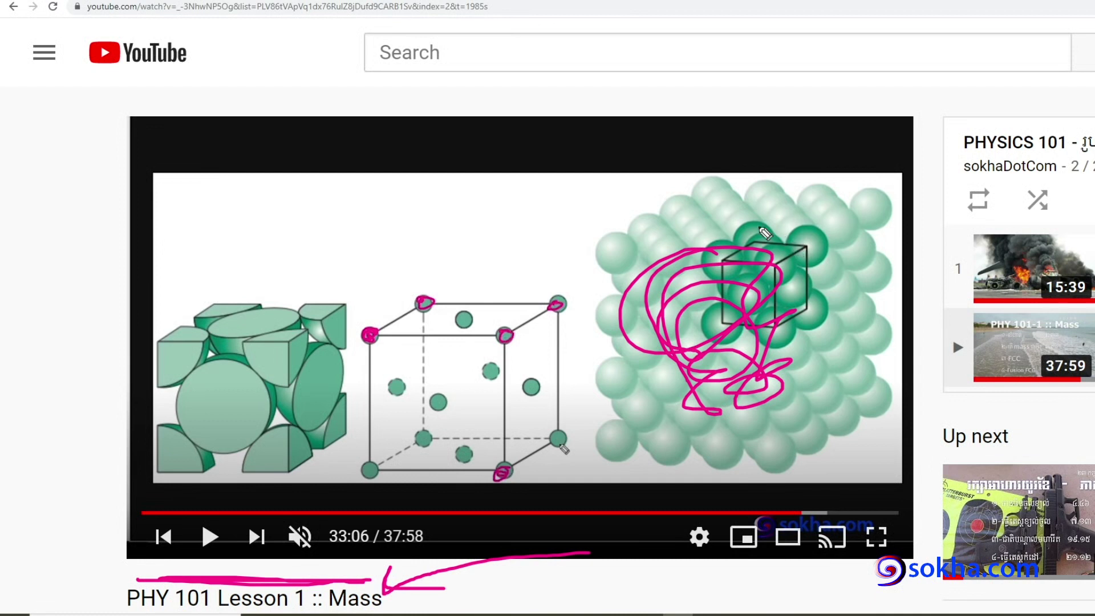
mouse_move(432, 196)
left_mouse_down()
mouse_move(311, 293)
mouse_move(349, 284)
left_mouse_up()
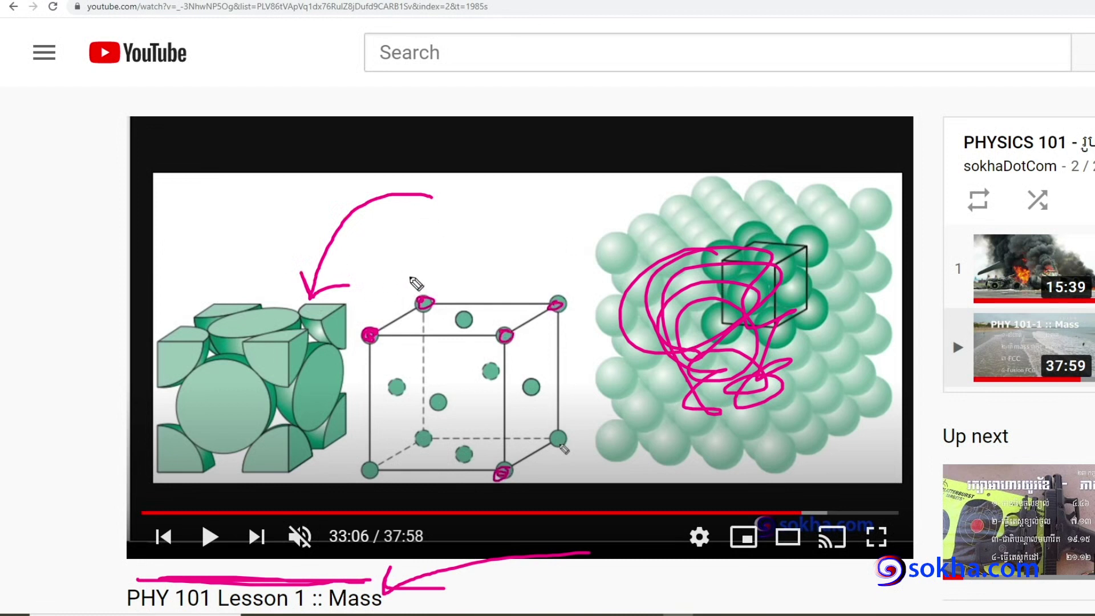
Step: Handwrite 'atom' above the diagrams, mark single spheres, and add another arrow at the title
left_click_drag(473, 229, 486, 255)
left_click_drag(520, 176, 510, 261)
mouse_move(482, 222)
left_mouse_down()
mouse_move(572, 217)
mouse_move(564, 235)
left_mouse_up()
left_click_drag(582, 217, 637, 233)
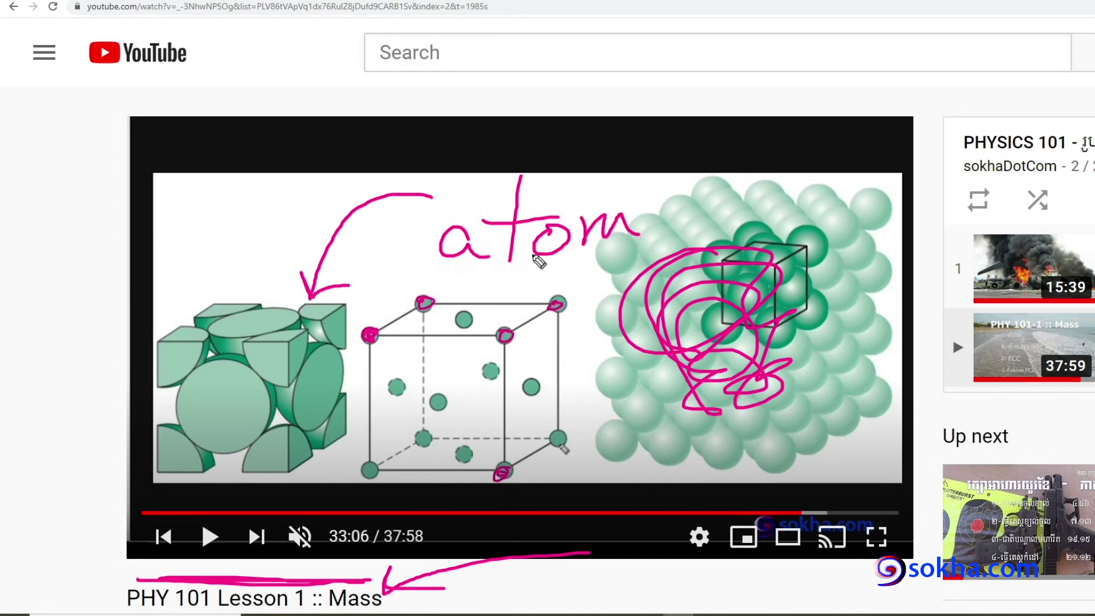
left_click_drag(738, 194, 735, 196)
mouse_move(818, 220)
left_mouse_down()
mouse_move(812, 249)
mouse_move(843, 231)
left_mouse_up()
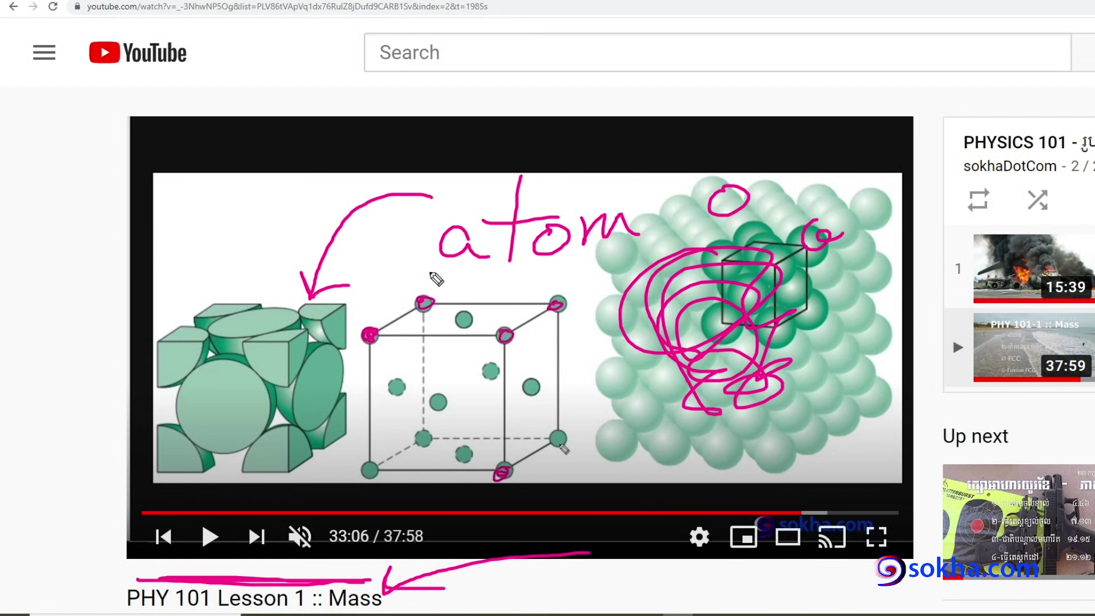
left_click_drag(672, 576, 393, 590)
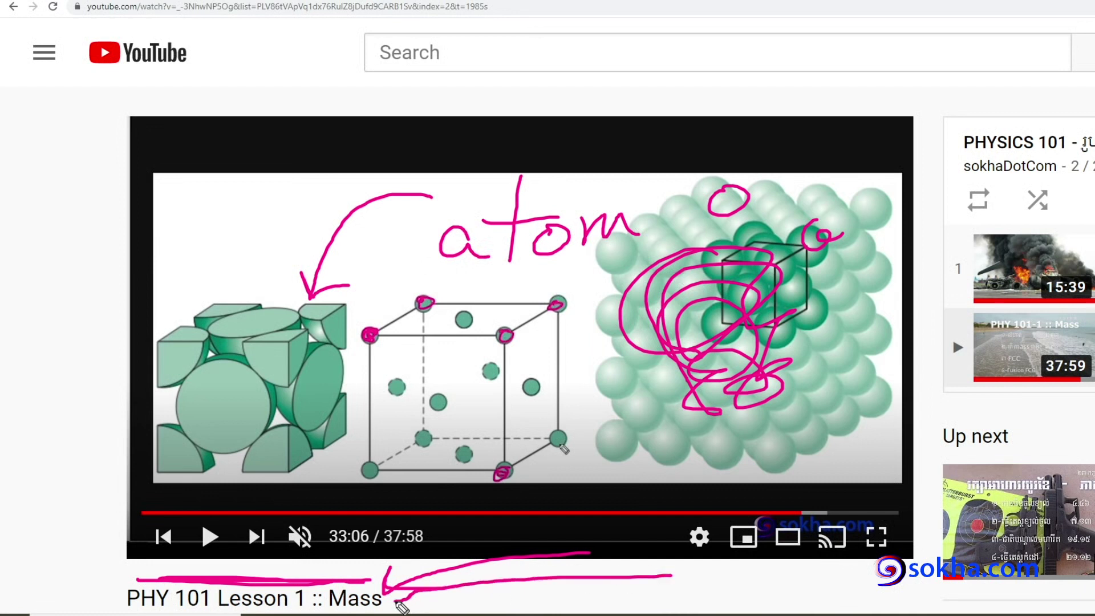
Step: Add arrows at the lesson title and the cut-away cube, then clear all the ink
left_click_drag(377, 552, 356, 584)
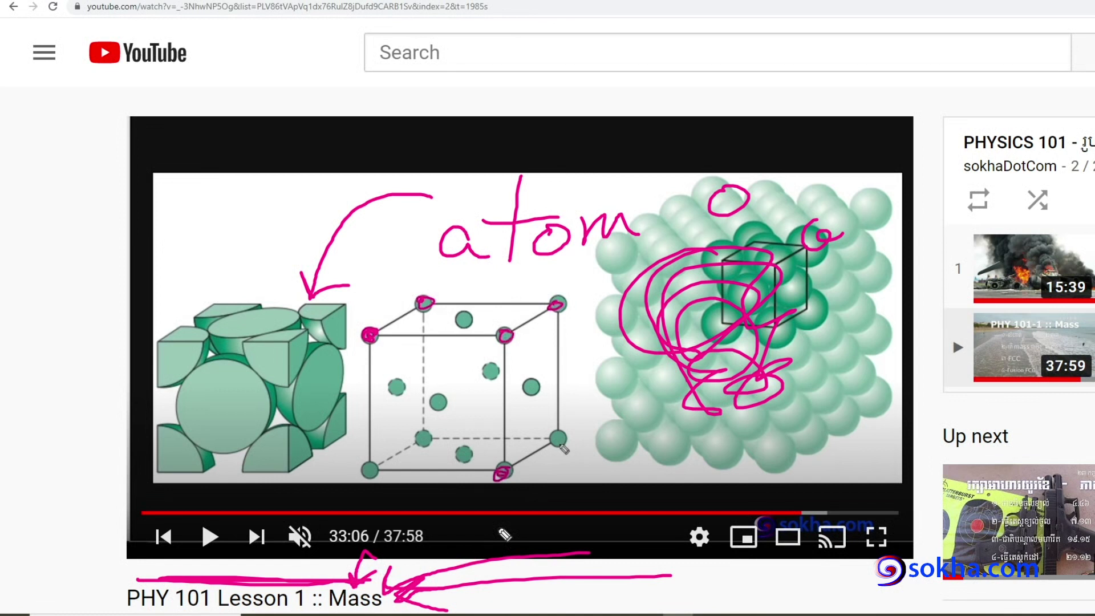
mouse_move(197, 198)
left_mouse_down()
mouse_move(225, 211)
mouse_move(251, 286)
left_mouse_up()
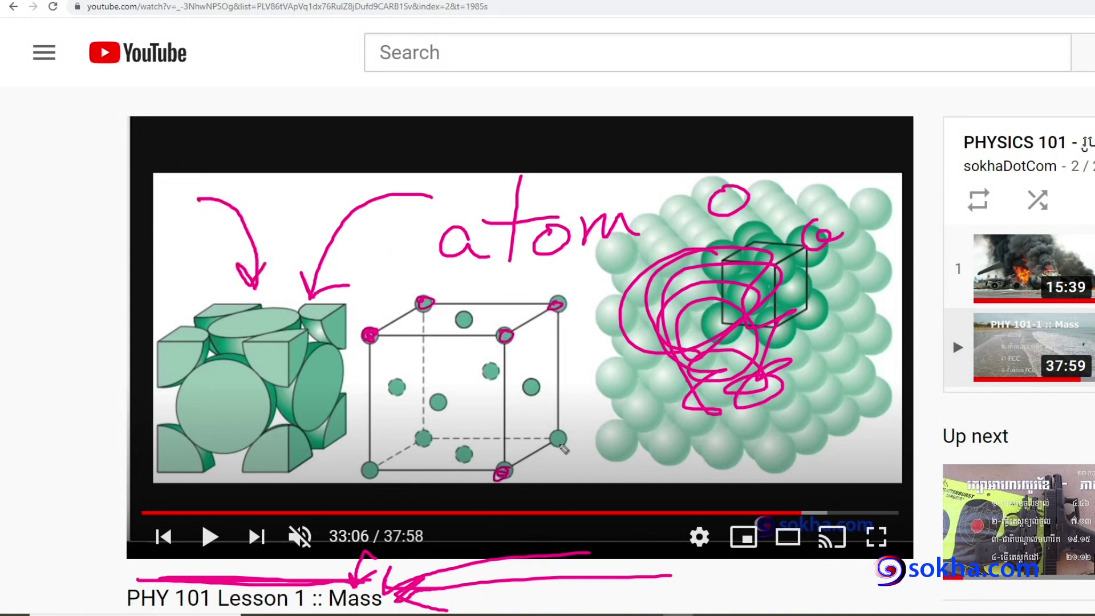
key("Escape")
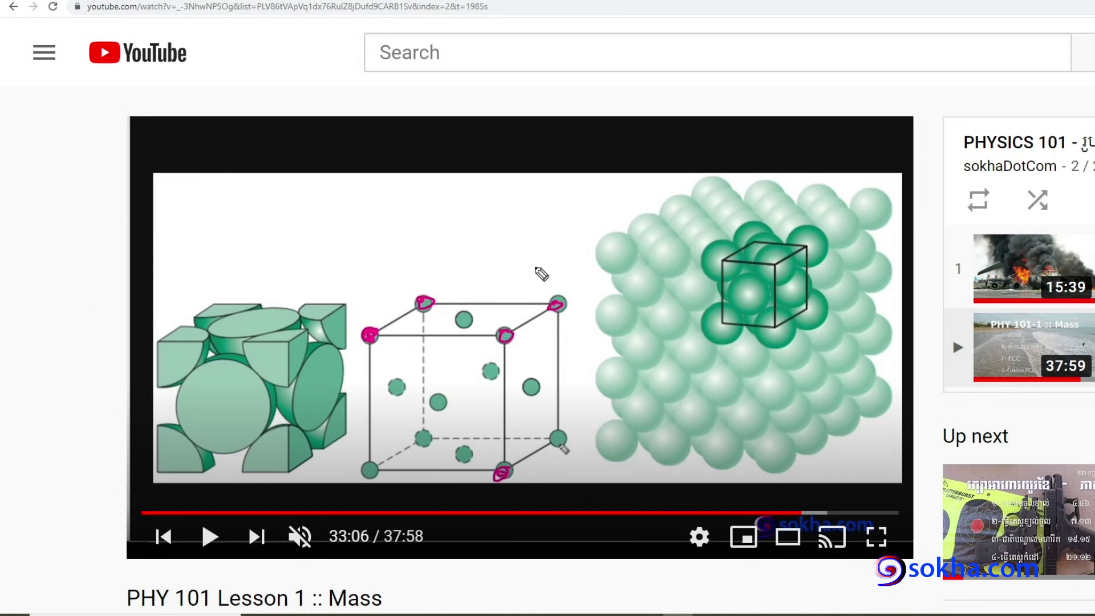
Step: Draw a new curved arrow and a short stroke at the cube diagram
mouse_move(494, 240)
left_mouse_down()
mouse_move(623, 279)
mouse_move(702, 279)
left_mouse_up()
left_click_drag(683, 264, 677, 301)
mouse_move(444, 216)
left_mouse_down()
mouse_move(520, 213)
mouse_move(346, 296)
mouse_move(394, 285)
left_mouse_up()
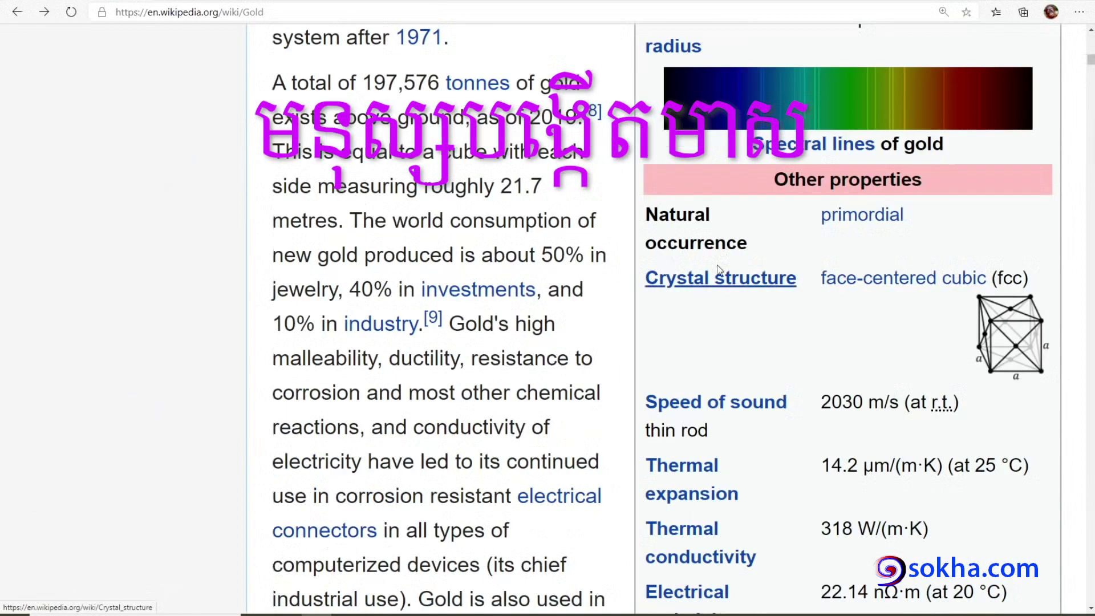
Step: At the top of the Gold article, mark the tagline, title and search box, then clear the ink
scroll(719, 268, "up", 3)
scroll(570, 285, "up", 5)
scroll(422, 302, "up", 5)
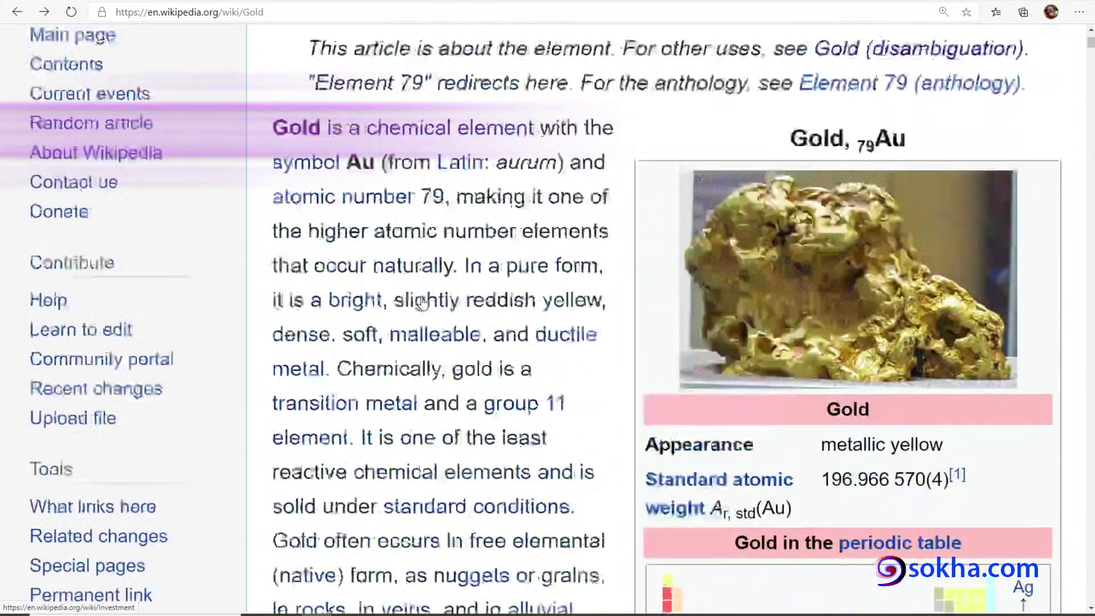
scroll(422, 302, "up", 5)
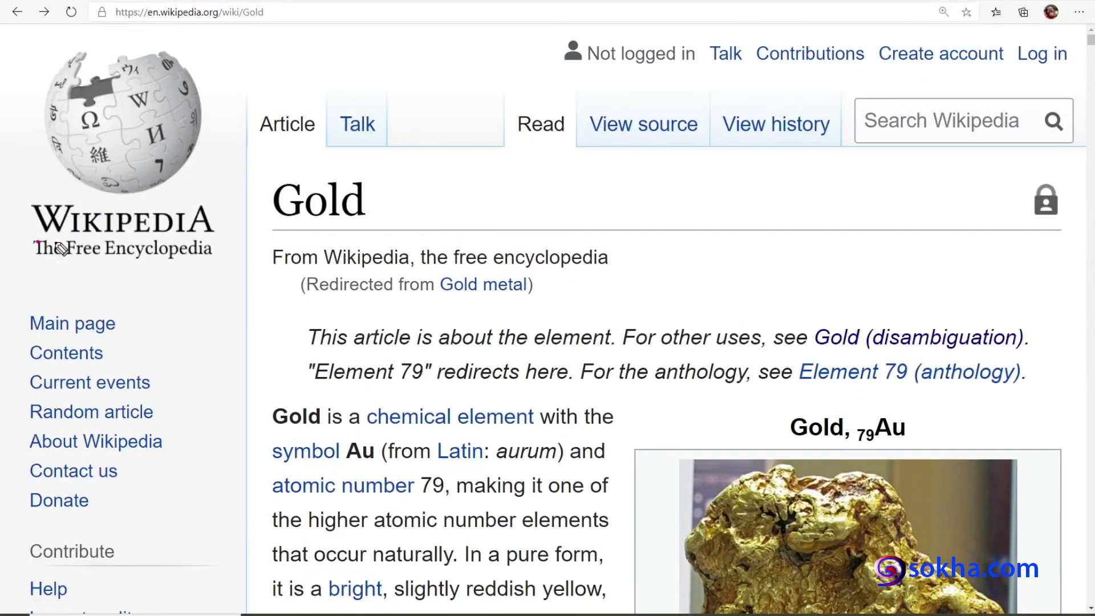
left_click_drag(35, 242, 178, 306)
left_click_drag(393, 180, 388, 168)
mouse_move(855, 103)
left_mouse_down()
mouse_move(888, 127)
mouse_move(1035, 117)
left_mouse_up()
left_click_drag(732, 163, 677, 381)
mouse_move(652, 272)
left_mouse_down()
mouse_move(673, 368)
mouse_move(783, 211)
left_mouse_up()
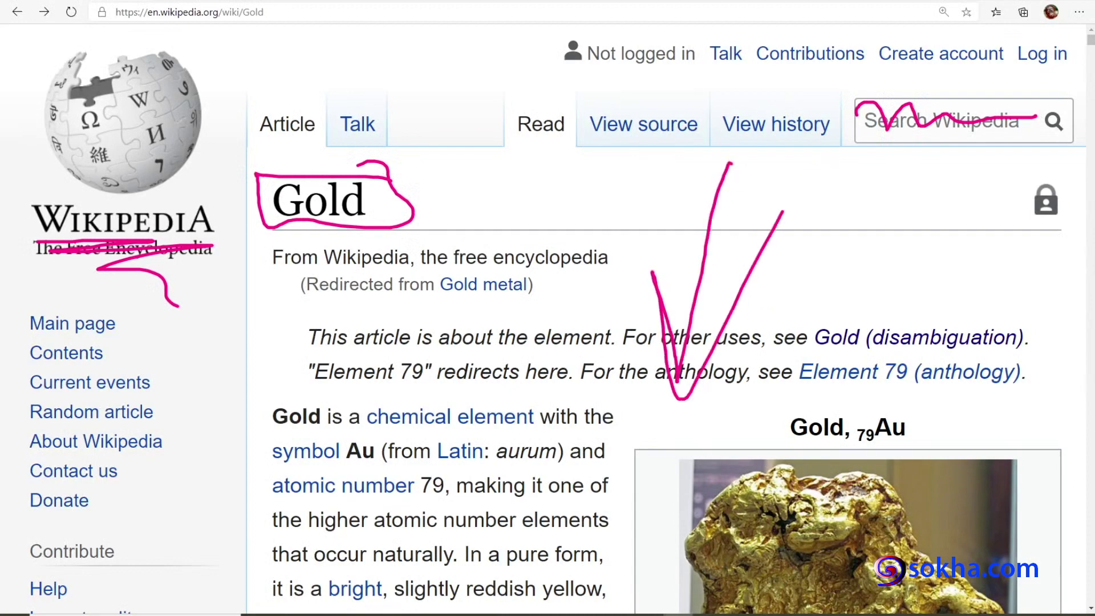
key("Escape")
Step: Underline the 1.2.1 Synthesis entry in the Contents and jump to that section
scroll(573, 369, "down", 6)
scroll(573, 369, "down", 8)
scroll(573, 370, "down", 7)
scroll(573, 369, "down", 5)
scroll(573, 369, "down", 3)
scroll(573, 369, "down", 6)
scroll(573, 369, "down", 2)
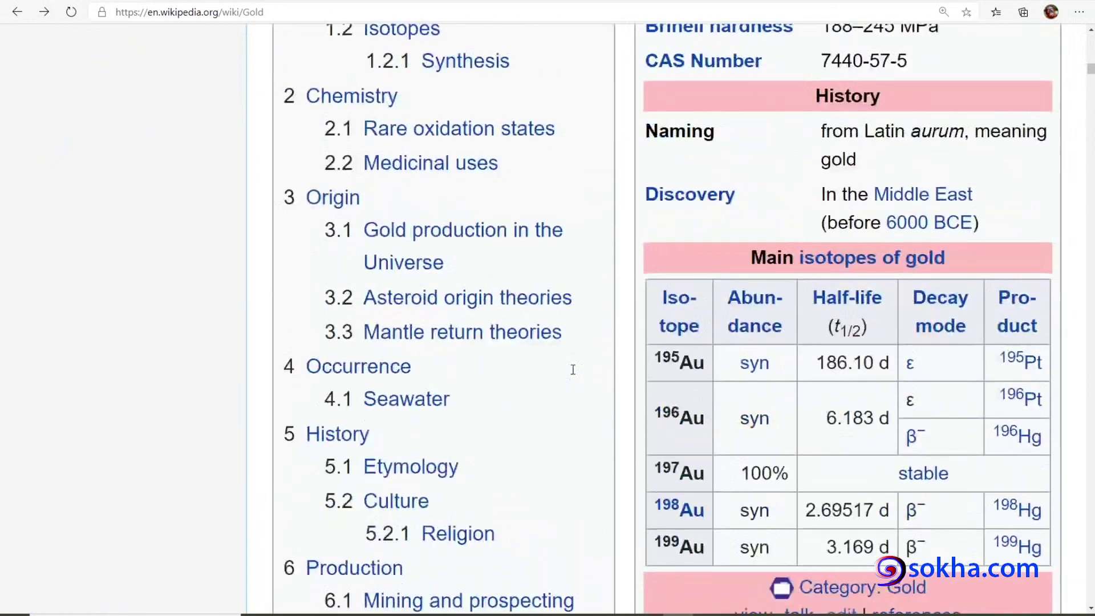
scroll(573, 370, "down", 2)
scroll(573, 370, "down", 3)
scroll(574, 369, "down", 1)
scroll(573, 369, "down", 2)
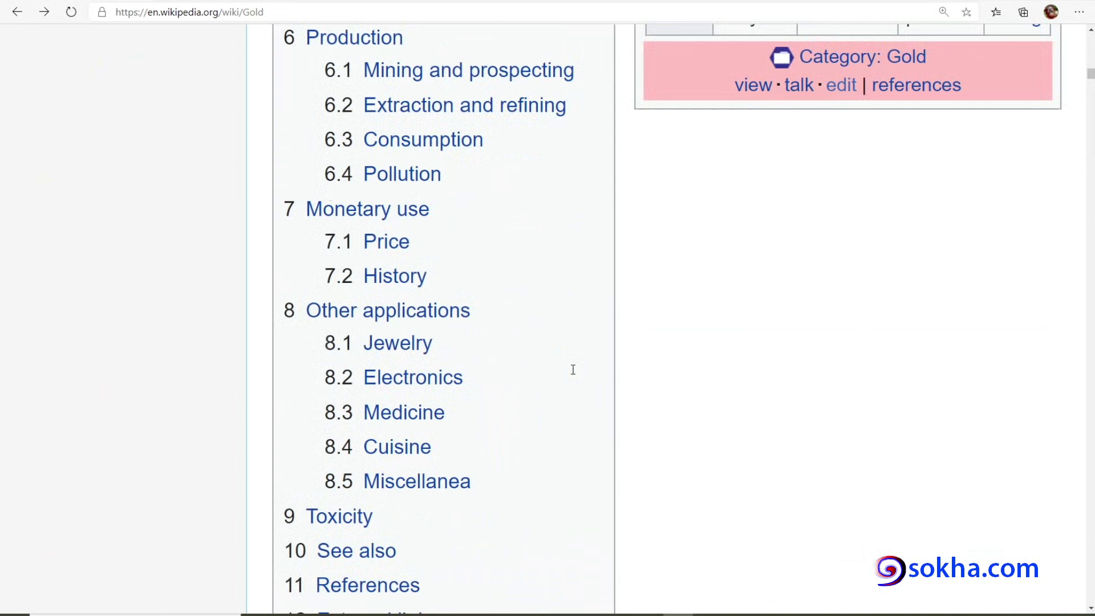
scroll(573, 370, "down", 2)
scroll(573, 370, "up", 3)
scroll(573, 370, "up", 3)
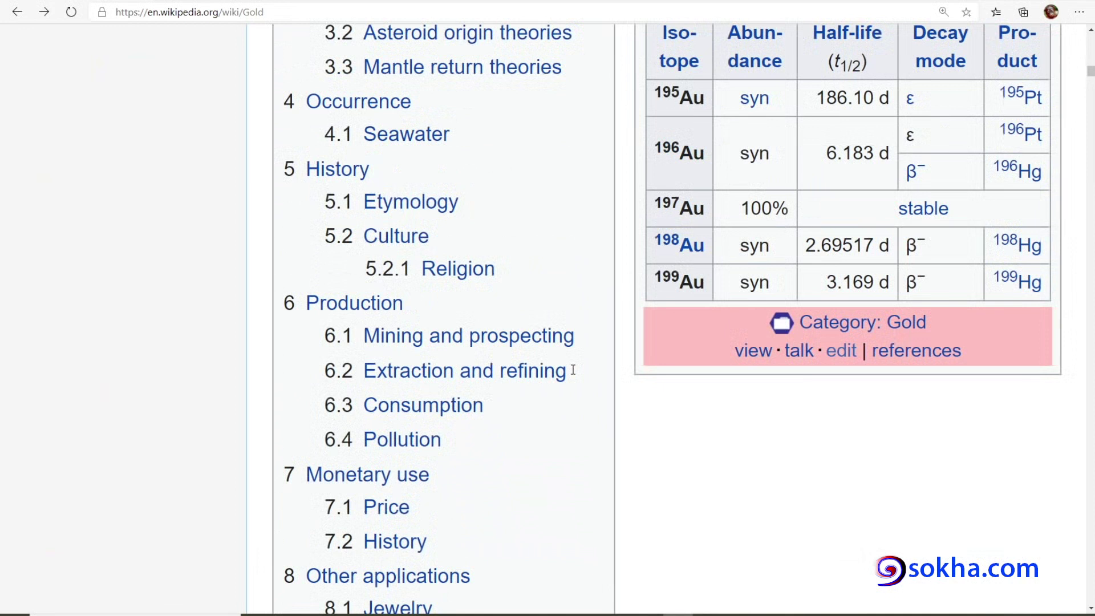
scroll(733, 466, "up", 3)
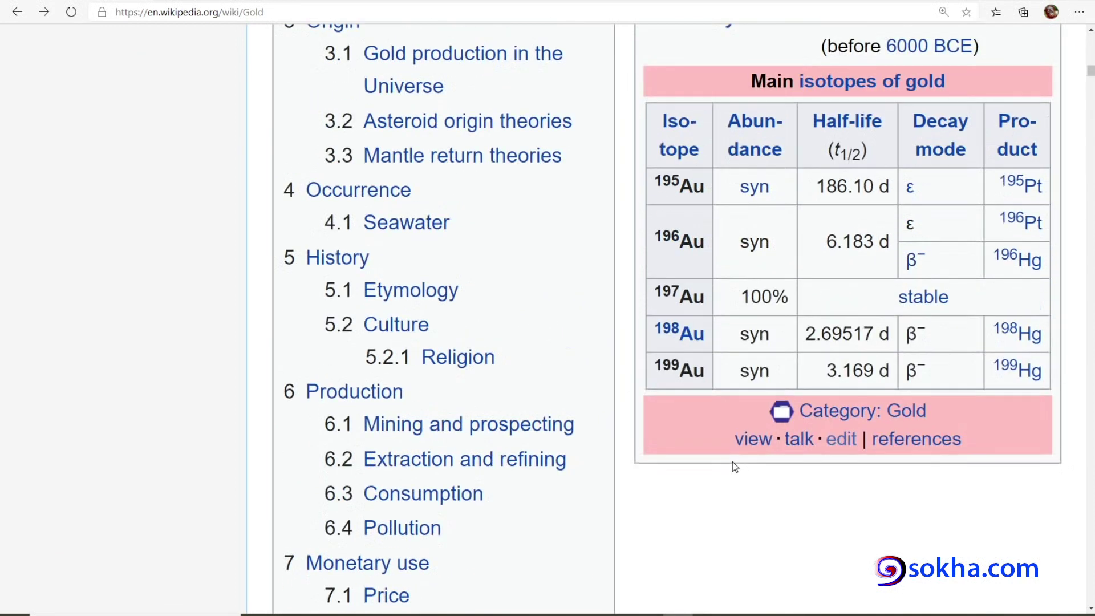
scroll(734, 466, "up", 2)
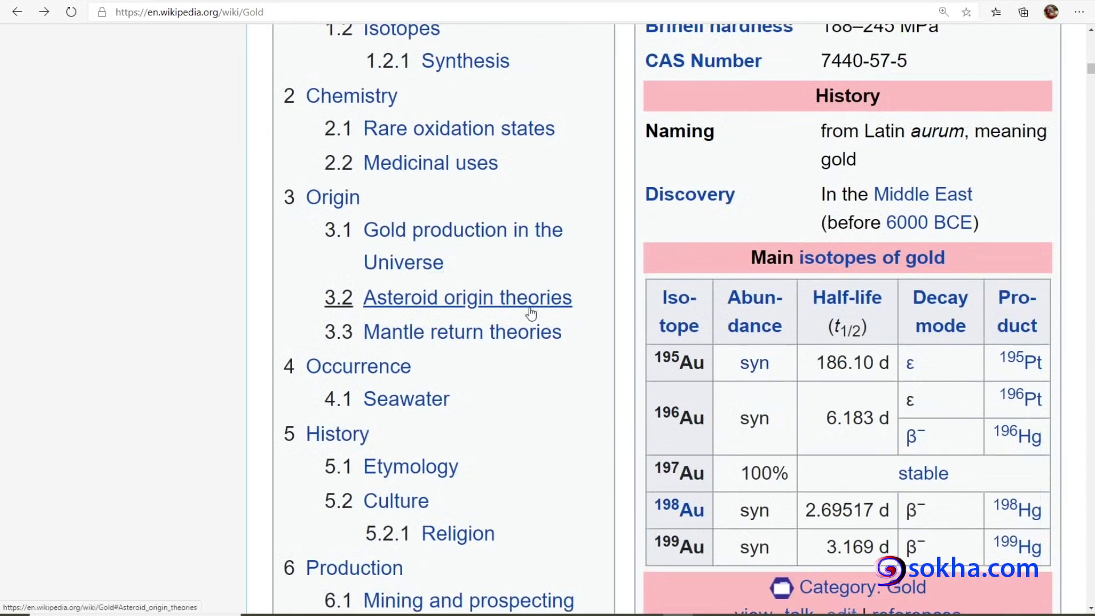
scroll(519, 313, "up", 2)
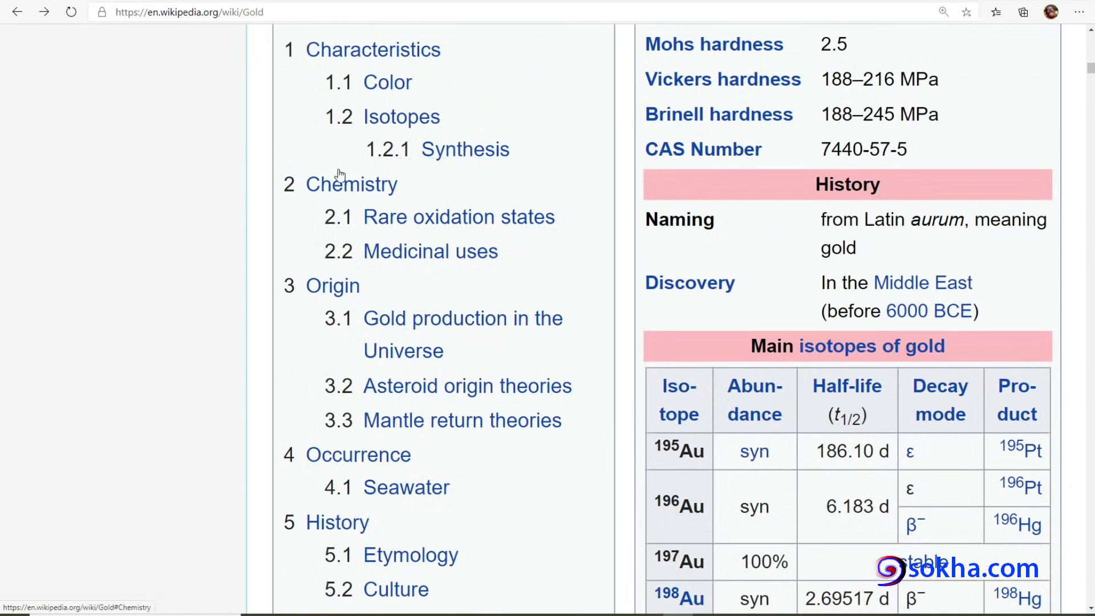
scroll(337, 166, "up", 2)
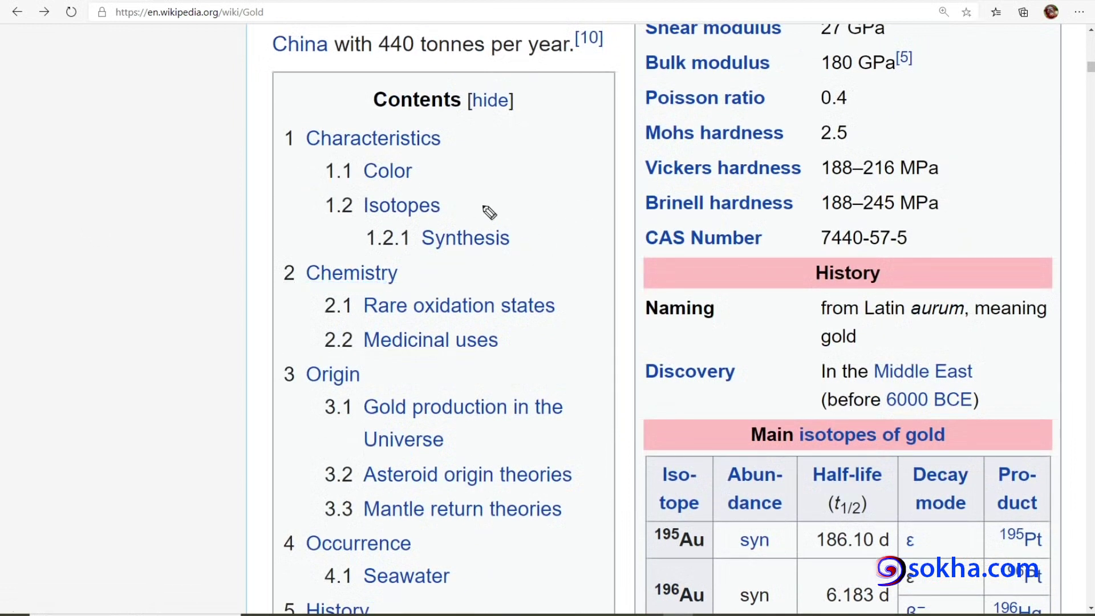
left_click_drag(428, 256, 450, 266)
left_click_drag(366, 252, 422, 254)
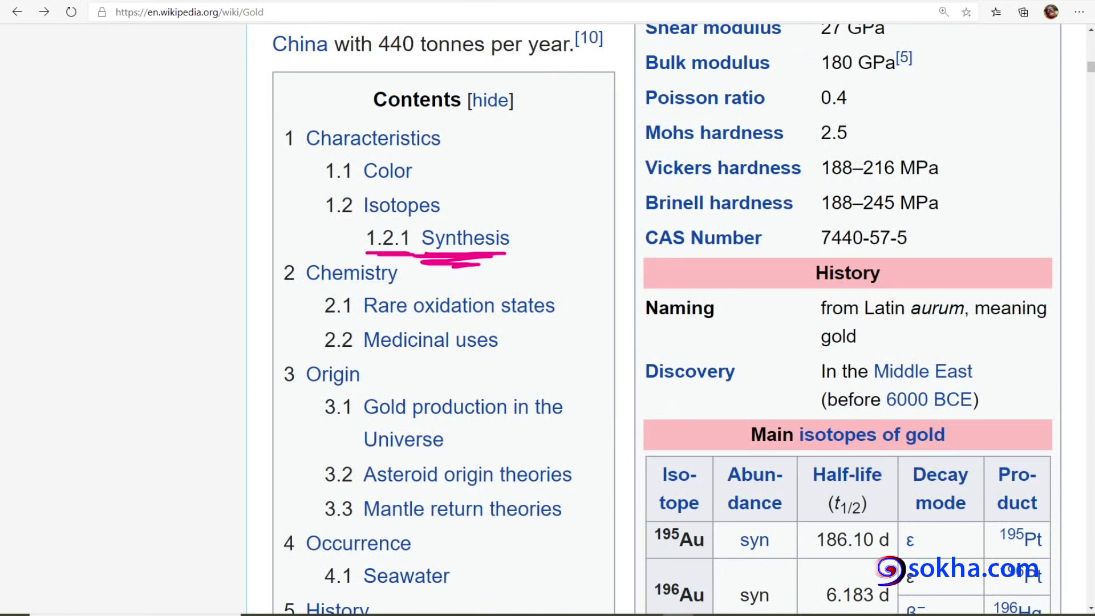
left_click(488, 240)
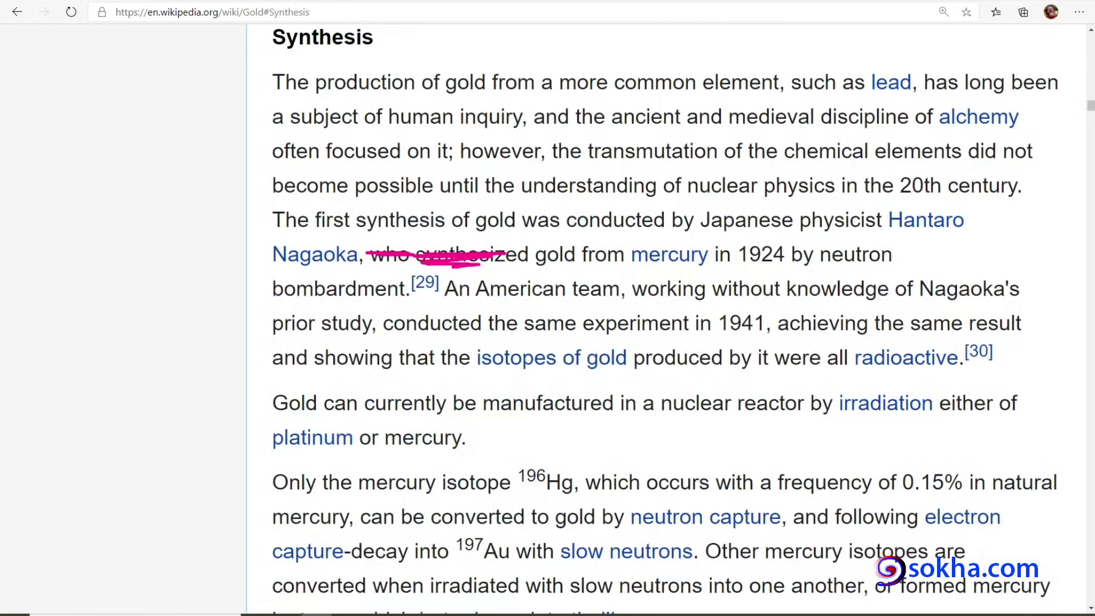
mouse_move(254, 61)
left_mouse_down()
mouse_move(237, 68)
mouse_move(245, 443)
mouse_move(216, 478)
mouse_move(274, 450)
left_mouse_up()
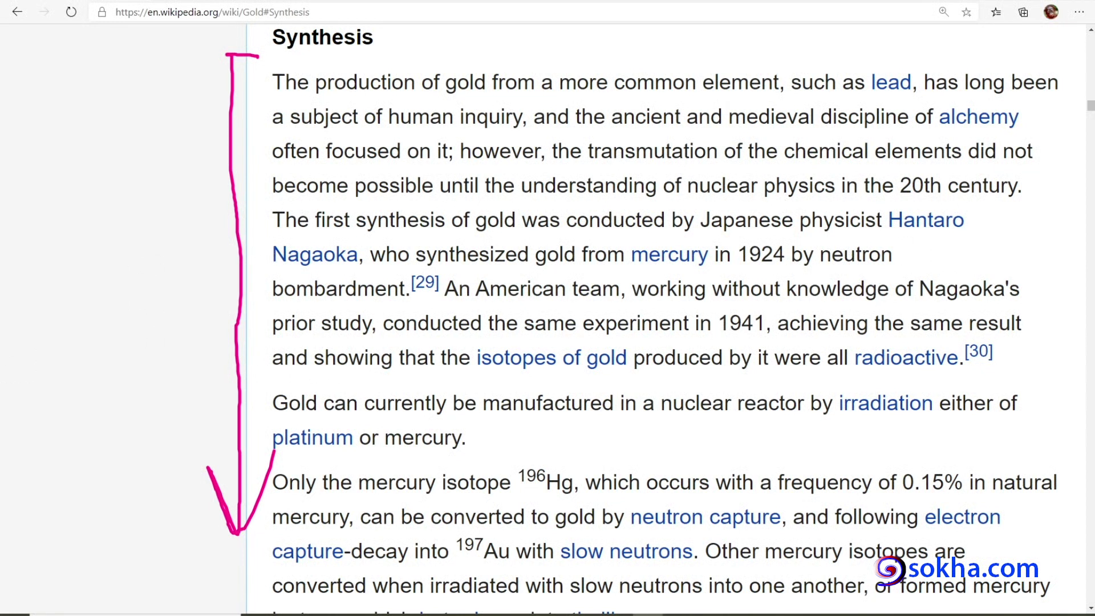
left_click_drag(266, 60, 383, 56)
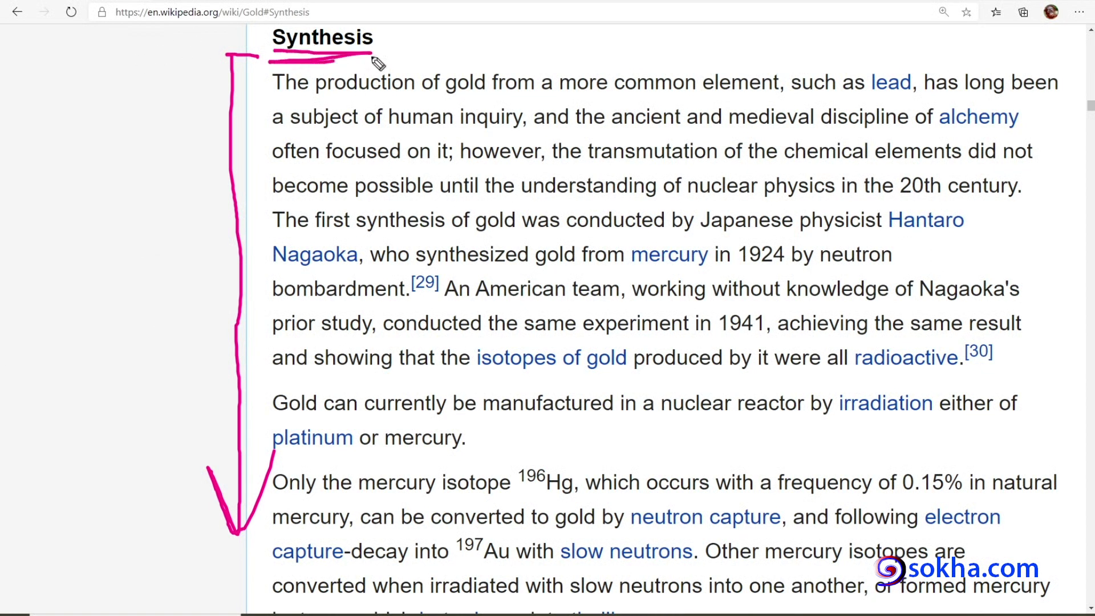
left_click_drag(516, 34, 445, 50)
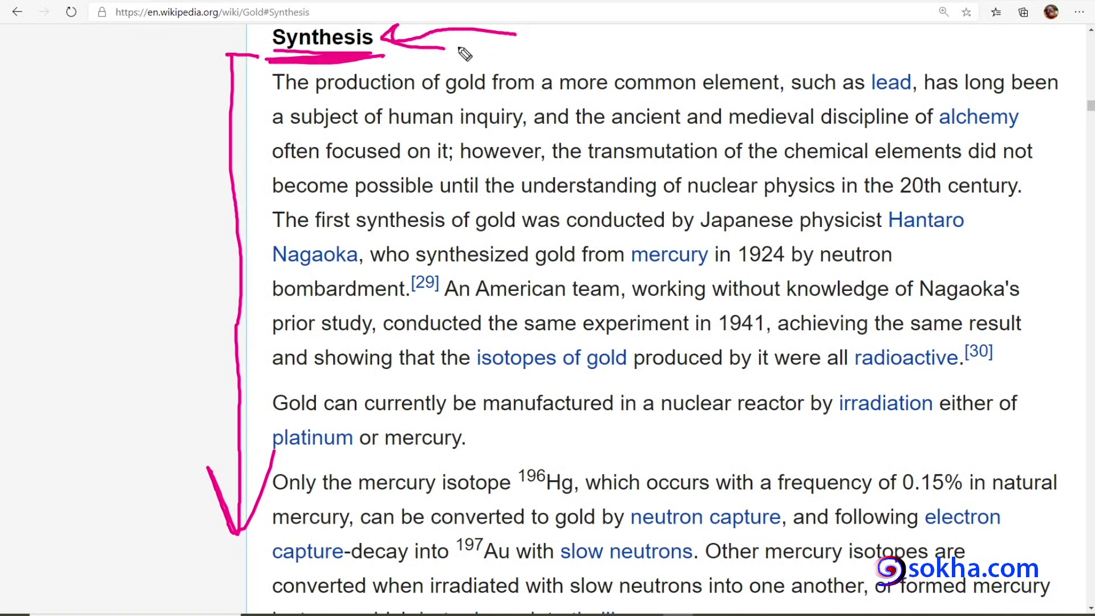
left_click_drag(310, 98, 713, 88)
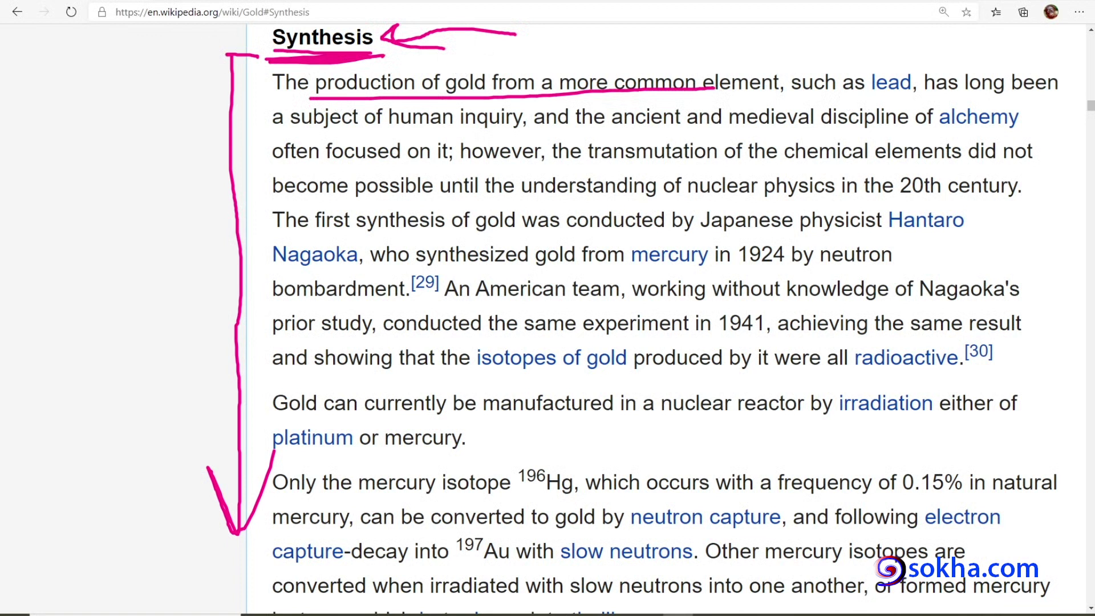
key("e")
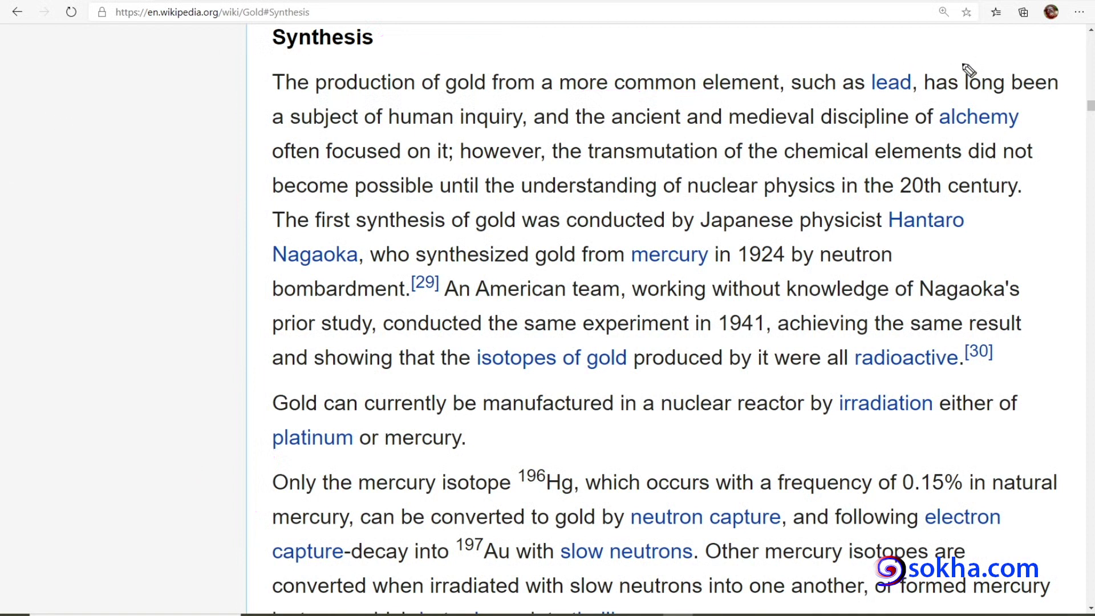
Step: Arrow 'lead' and underline 'in the 20th century', the physicist's name, and 'who synthesized gold from'
mouse_move(844, 22)
left_mouse_down()
mouse_move(887, 68)
mouse_move(913, 60)
left_mouse_up()
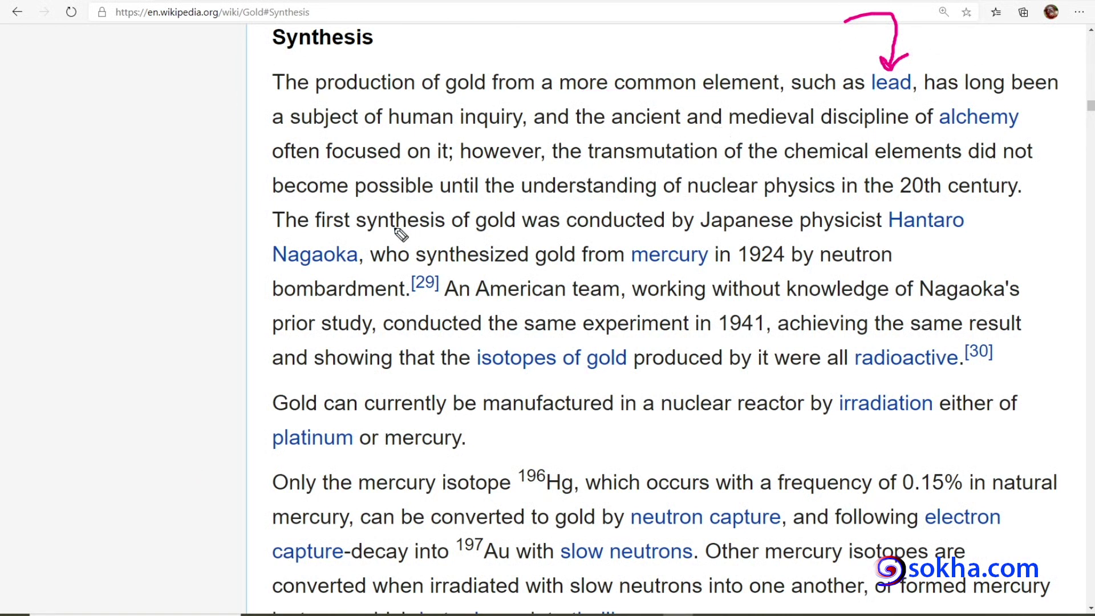
left_click_drag(981, 201, 841, 201)
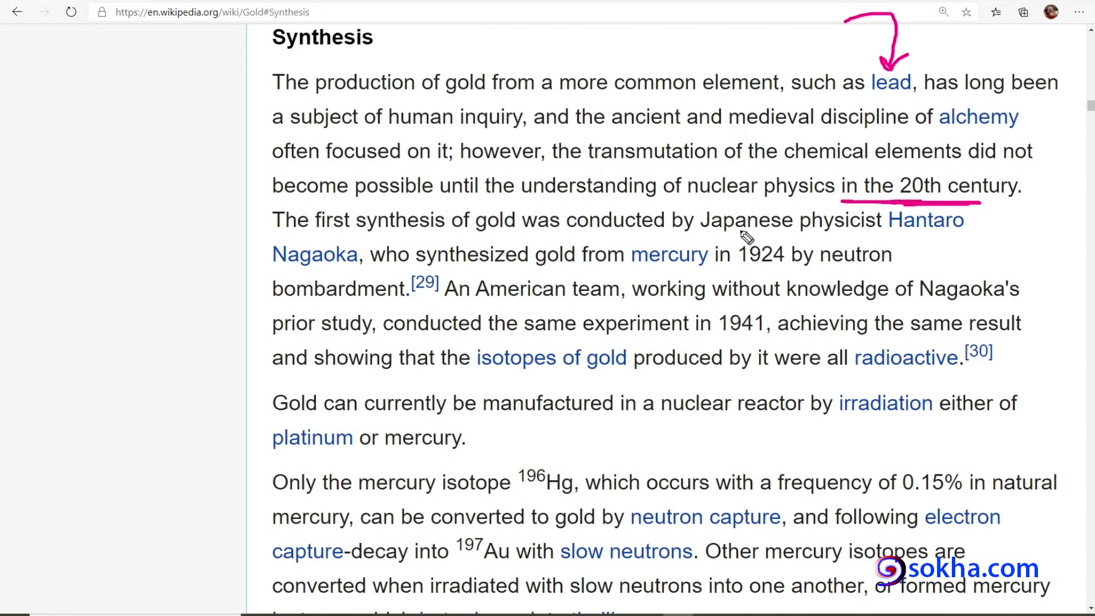
left_click_drag(700, 235, 951, 232)
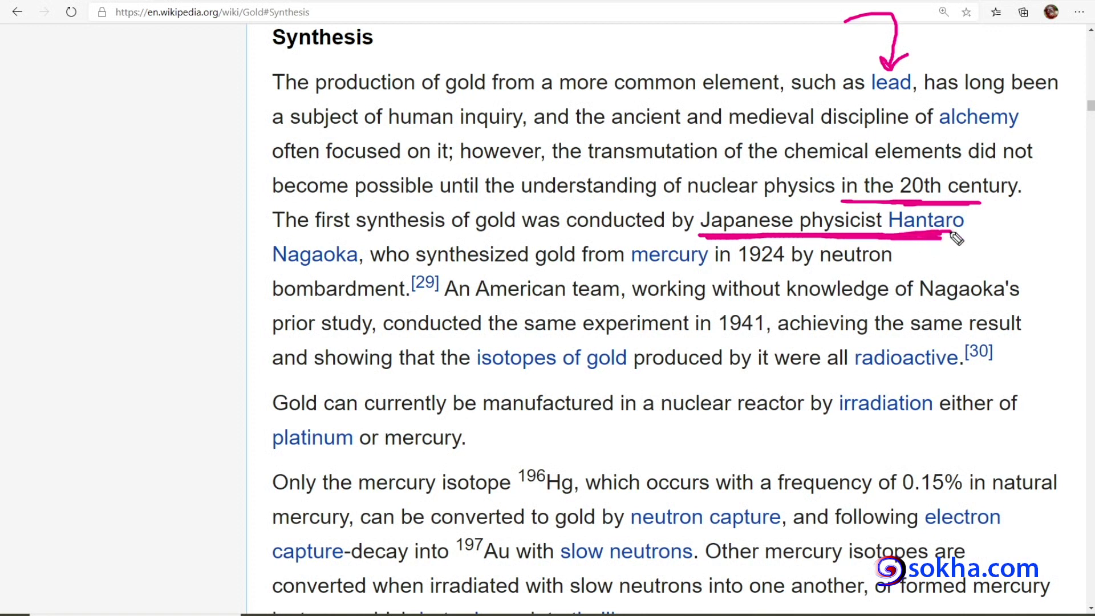
left_click_drag(273, 264, 368, 275)
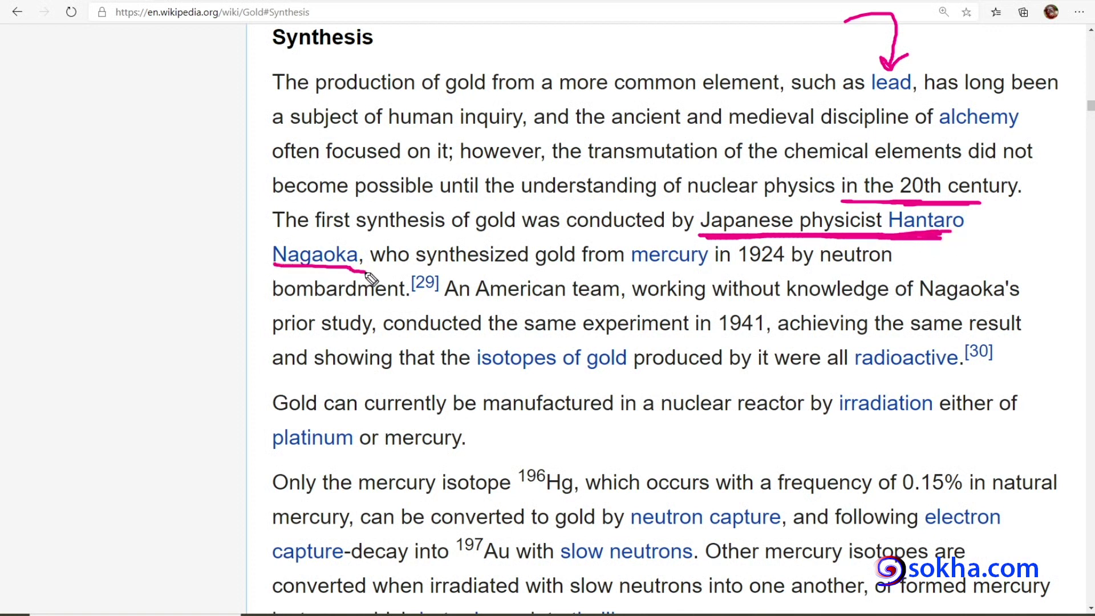
left_click_drag(386, 273, 716, 272)
Step: Underline 'mercury', write Hg in the margin, and underline 'in 1924' and 'by neutron'
left_click_drag(139, 166, 144, 246)
left_click_drag(166, 148, 172, 238)
mouse_move(139, 201)
left_mouse_down()
mouse_move(196, 195)
mouse_move(215, 322)
mouse_move(206, 250)
left_mouse_up()
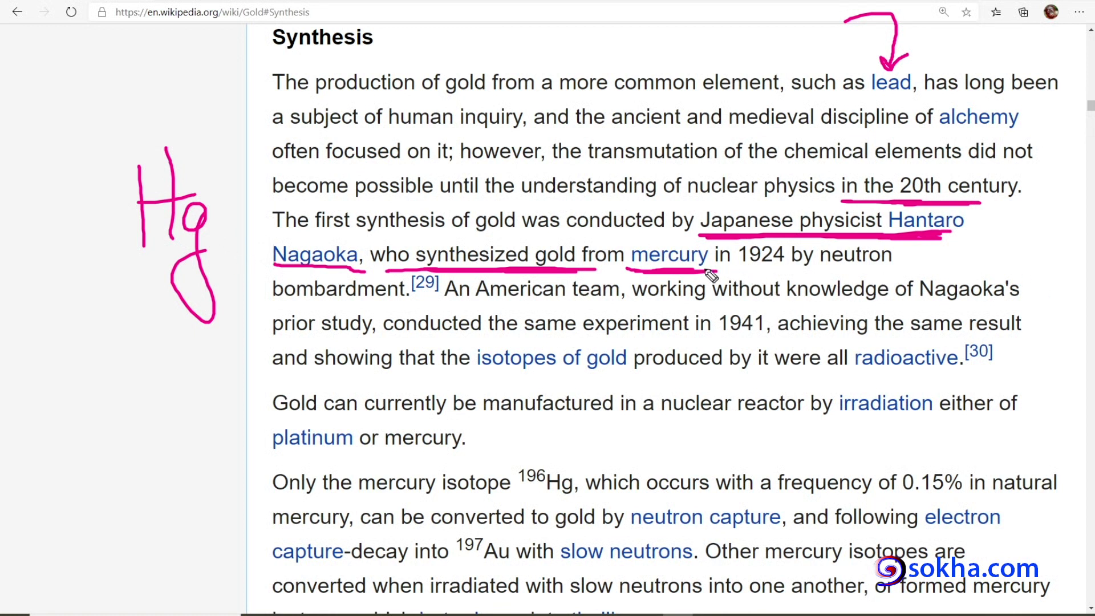
left_click_drag(721, 270, 782, 273)
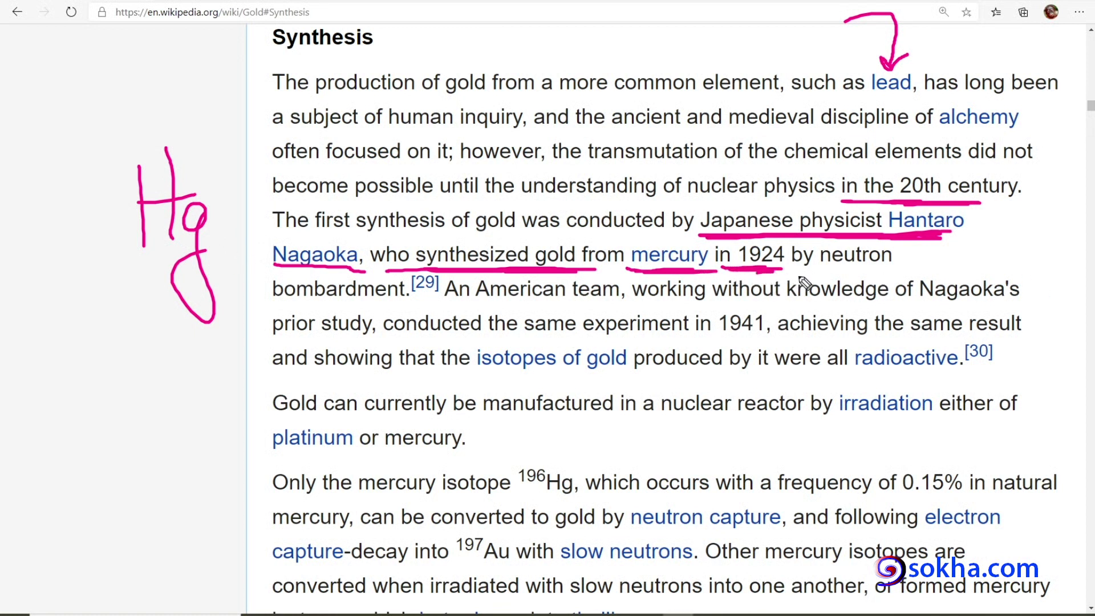
left_click_drag(791, 273, 891, 271)
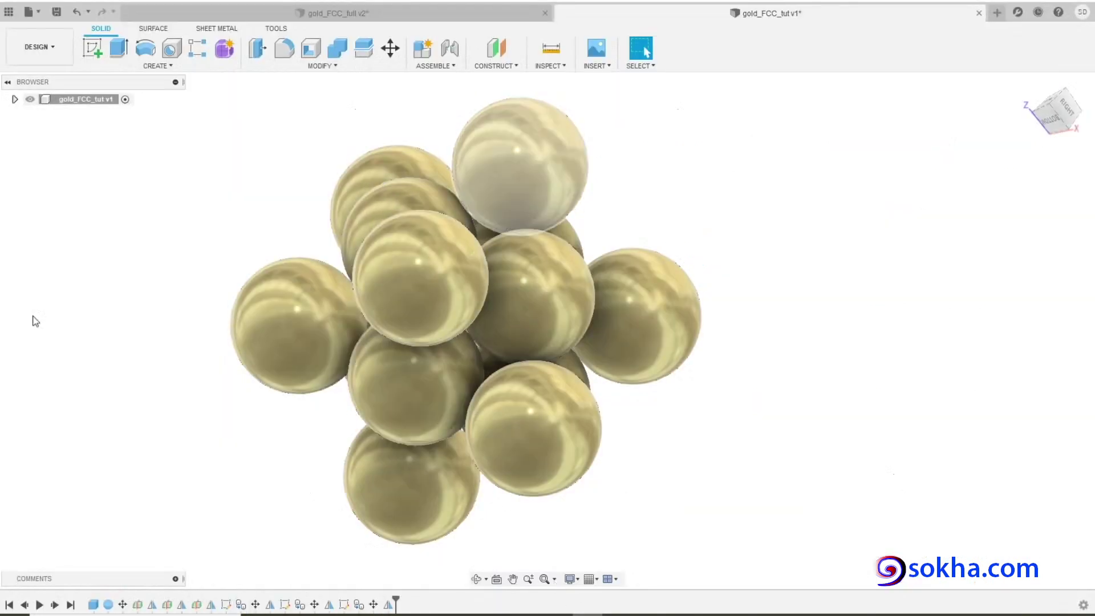
Step: Arrow the sphere cluster and circle five spheres: top, front-middle, left, lower-middle and centre
mouse_move(894, 158)
left_mouse_down()
mouse_move(674, 231)
mouse_move(727, 225)
left_mouse_up()
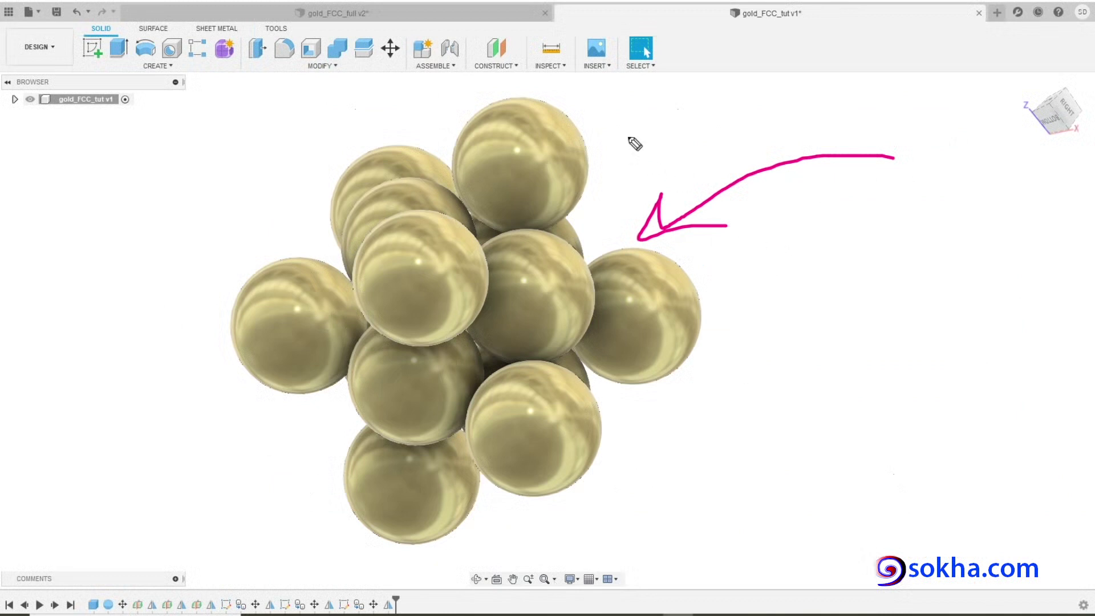
left_click_drag(524, 110, 485, 106)
left_click_drag(416, 223, 434, 298)
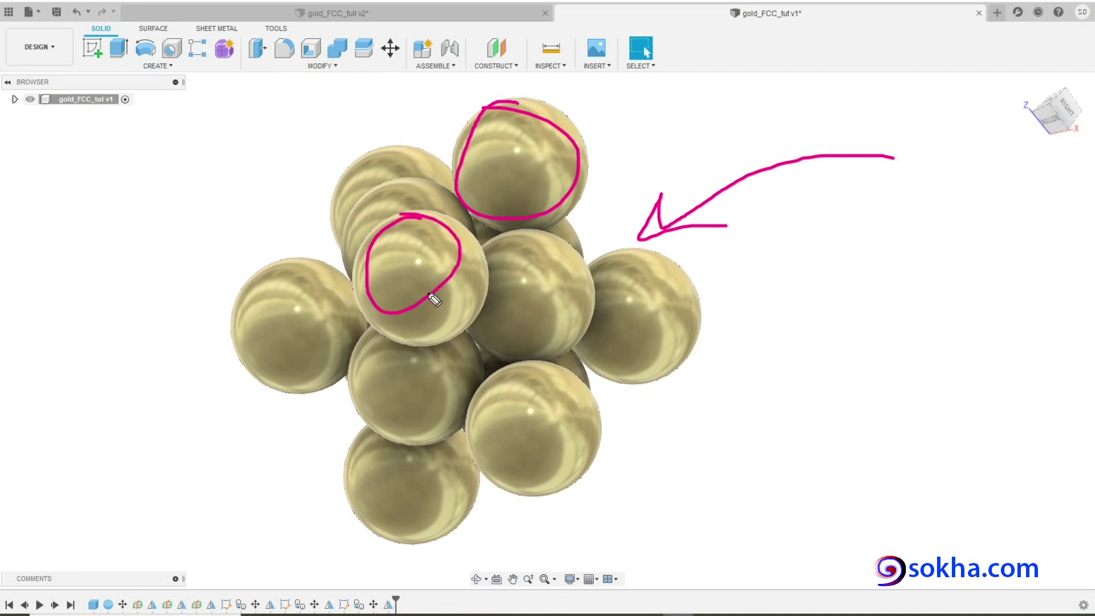
left_click_drag(313, 270, 291, 278)
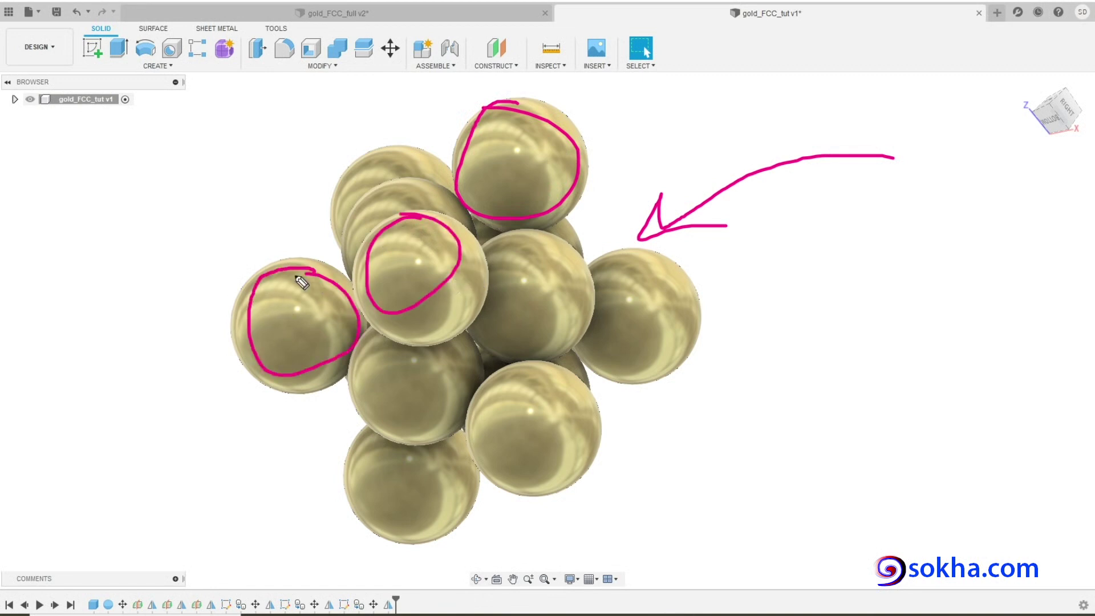
left_click_drag(411, 334, 388, 336)
mouse_move(513, 242)
left_mouse_down()
mouse_move(478, 308)
mouse_move(545, 247)
left_mouse_up()
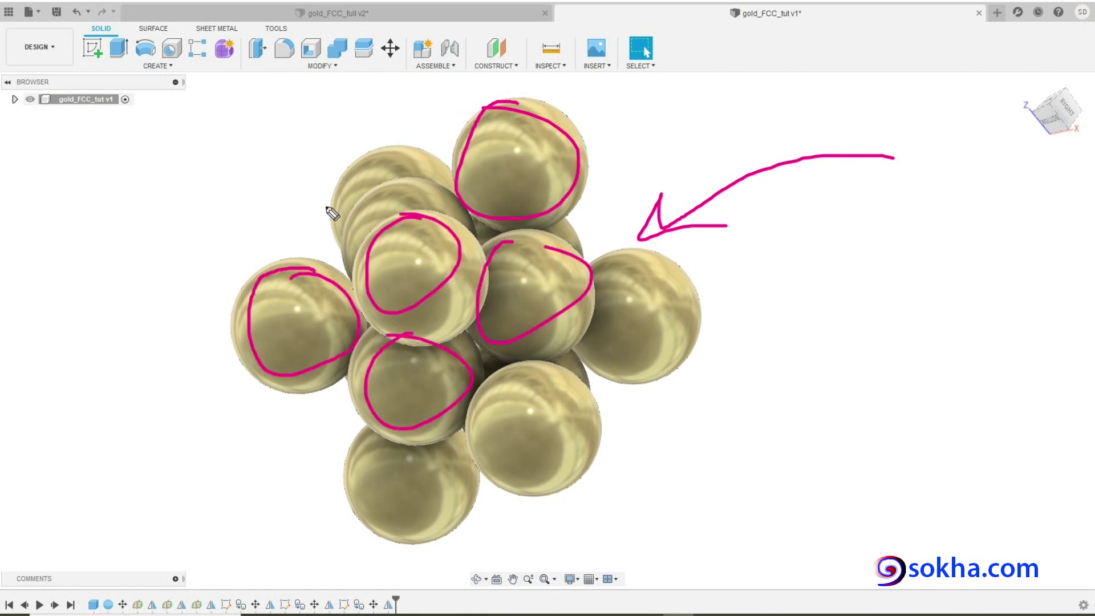
Step: Handwrite two numbers beside the model, link them with an arc, and label the upper one Hg
mouse_move(157, 215)
left_mouse_down()
mouse_move(163, 237)
mouse_move(176, 192)
mouse_move(221, 195)
mouse_move(215, 235)
left_mouse_up()
mouse_move(107, 273)
left_mouse_down()
mouse_move(237, 226)
mouse_move(248, 178)
mouse_move(272, 183)
left_mouse_up()
left_click_drag(154, 152, 153, 102)
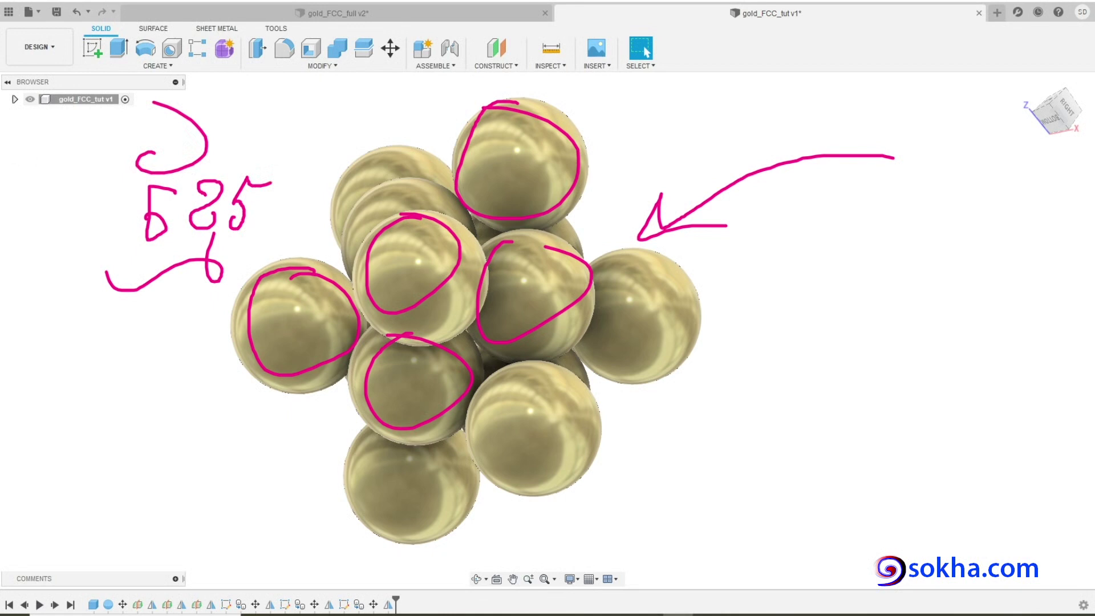
mouse_move(102, 452)
left_mouse_down()
mouse_move(142, 429)
mouse_move(154, 435)
mouse_move(159, 477)
mouse_move(59, 492)
left_mouse_up()
left_click_drag(171, 422, 185, 467)
left_click_drag(206, 422, 109, 311)
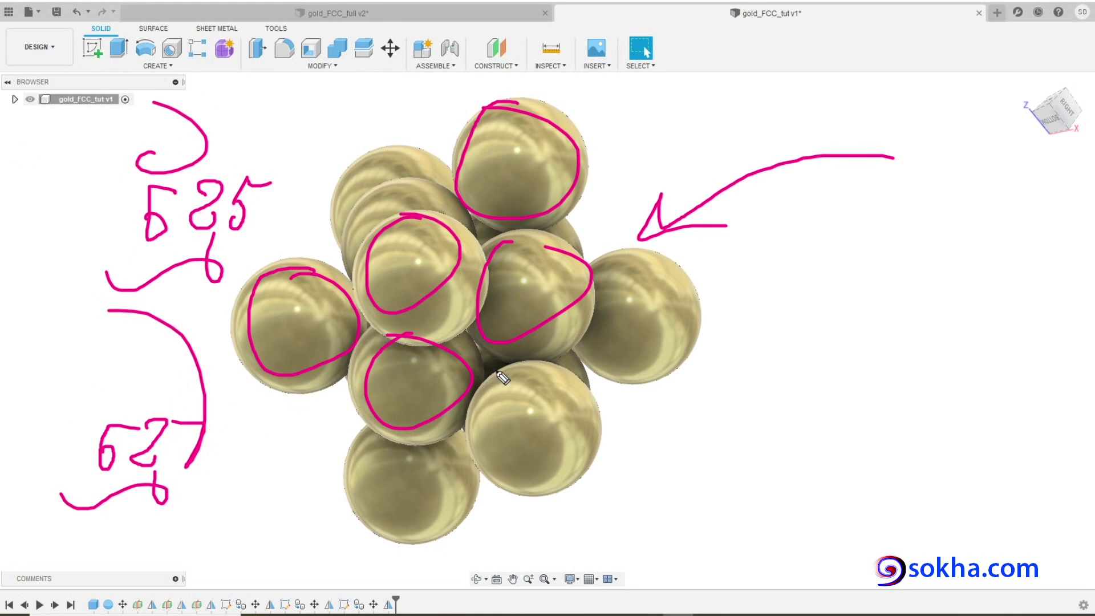
mouse_move(65, 165)
left_mouse_down()
mouse_move(51, 234)
mouse_move(93, 210)
mouse_move(87, 244)
left_mouse_up()
mouse_move(281, 84)
left_mouse_down()
mouse_move(268, 168)
mouse_move(302, 161)
left_mouse_up()
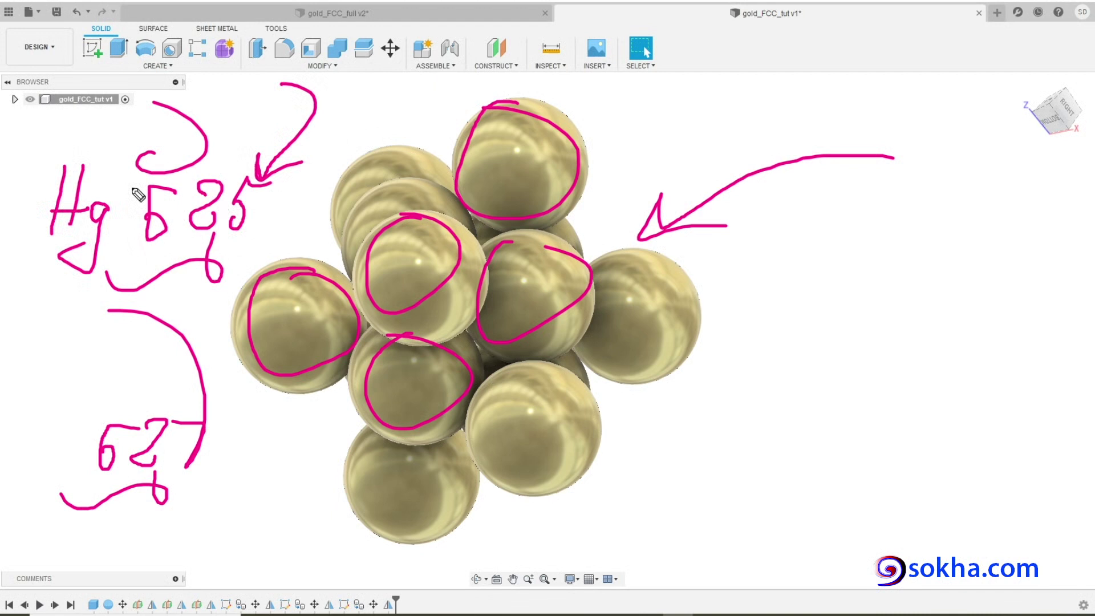
Step: Box the upper Hg number, arrow between the numbers, and mark individual digits
mouse_move(120, 197)
left_mouse_down()
mouse_move(262, 277)
mouse_move(281, 198)
left_mouse_up()
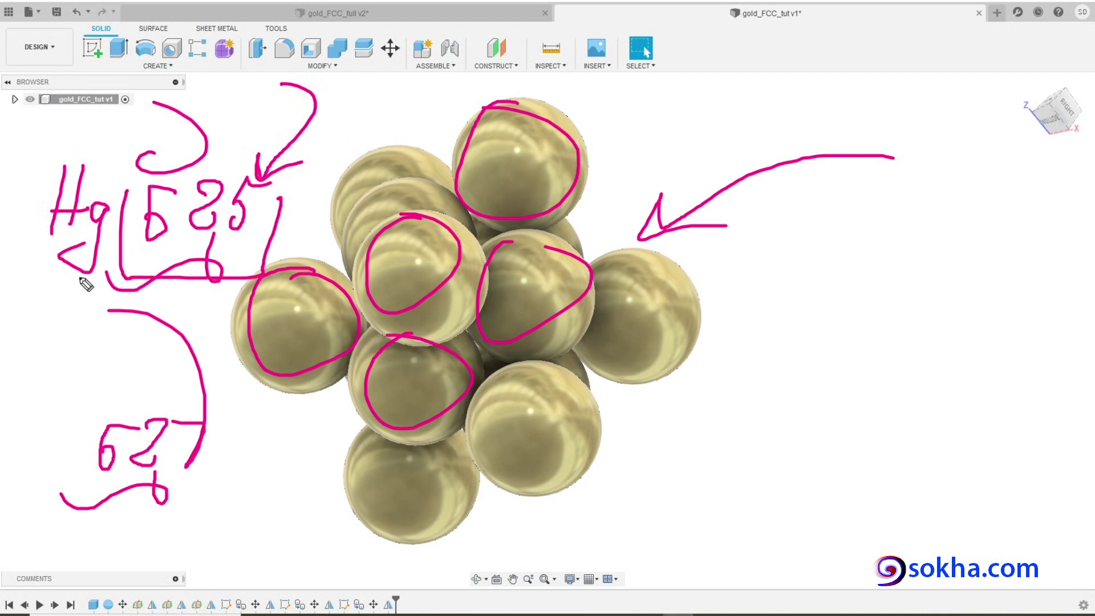
mouse_move(74, 299)
left_mouse_down()
mouse_move(72, 400)
mouse_move(93, 373)
left_mouse_up()
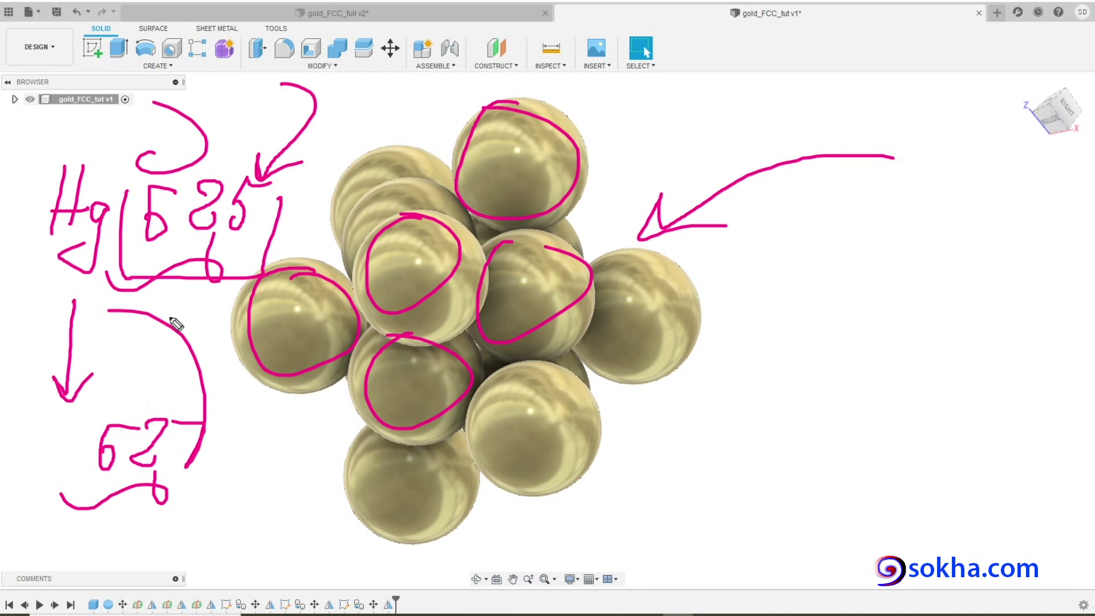
left_click_drag(149, 248, 181, 247)
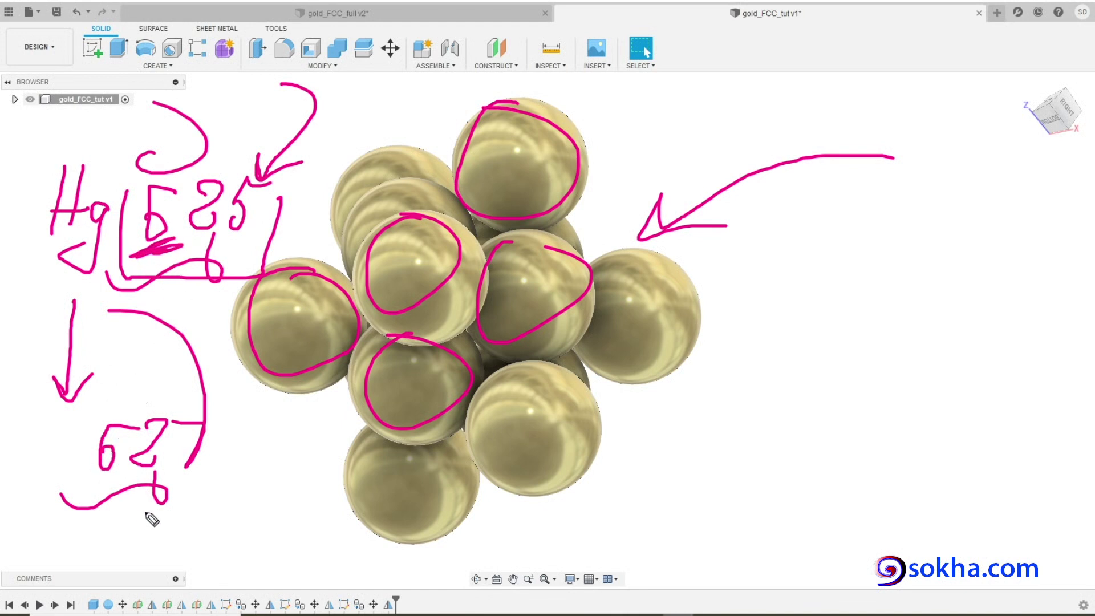
left_click_drag(129, 525, 176, 505)
mouse_move(198, 297)
left_mouse_down()
mouse_move(231, 294)
mouse_move(189, 297)
left_mouse_up()
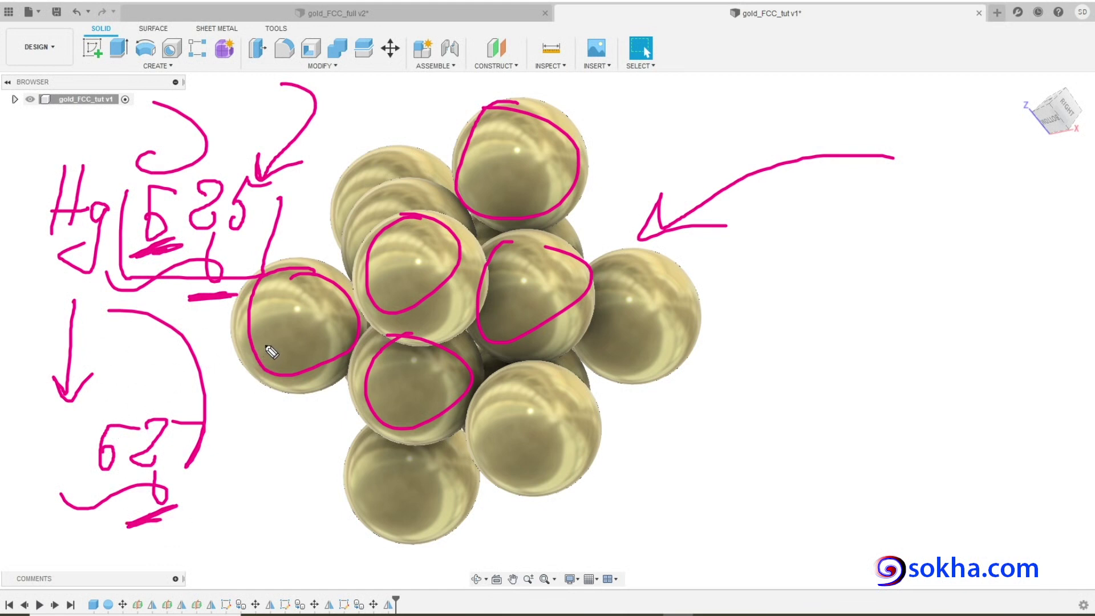
mouse_move(201, 109)
left_mouse_down()
mouse_move(140, 157)
mouse_move(197, 162)
left_mouse_up()
Step: Retrace the arc between the numbers, loop the whole sphere cluster, then clear all ink
left_click(142, 344)
mouse_move(143, 343)
left_mouse_down()
mouse_move(119, 402)
mouse_move(127, 389)
left_mouse_up()
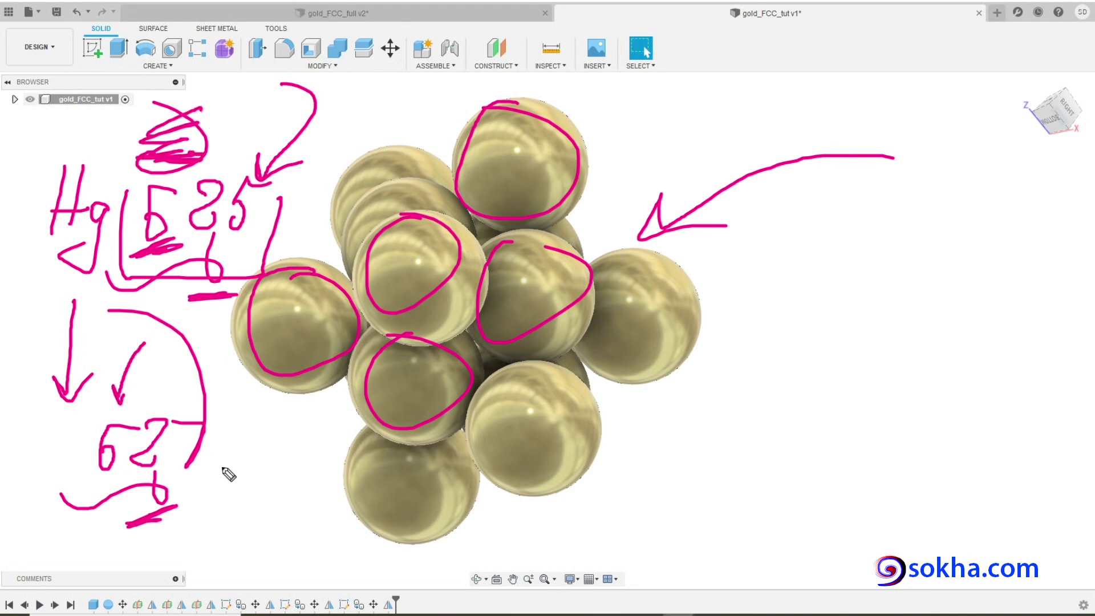
left_click_drag(188, 463, 147, 347)
mouse_move(250, 174)
left_mouse_down()
mouse_move(235, 229)
mouse_move(253, 201)
left_mouse_up()
left_click_drag(40, 283, 111, 249)
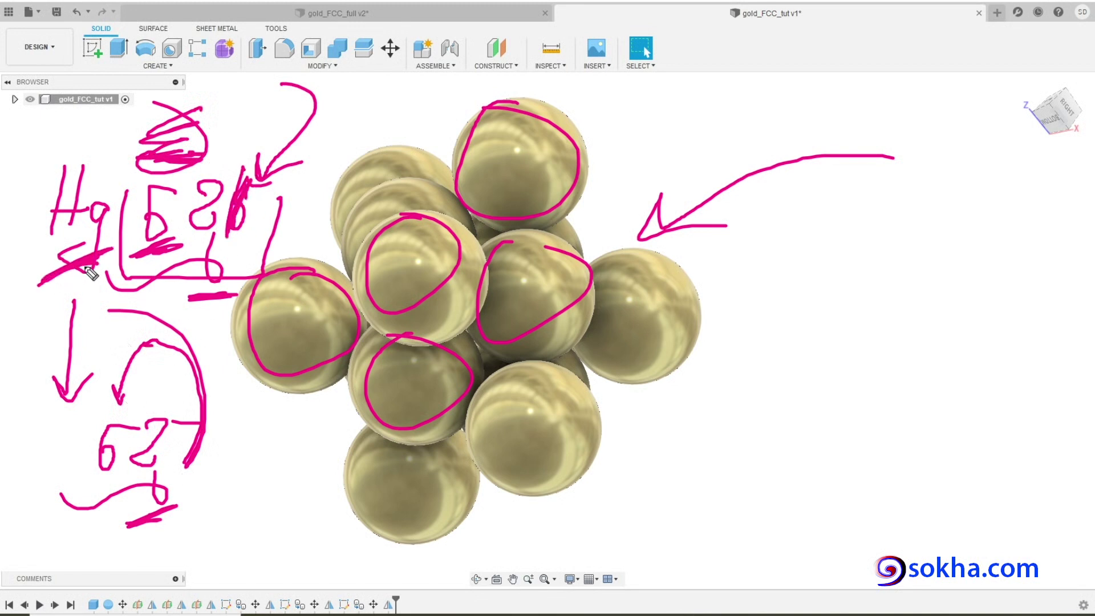
left_click_drag(45, 451, 54, 473)
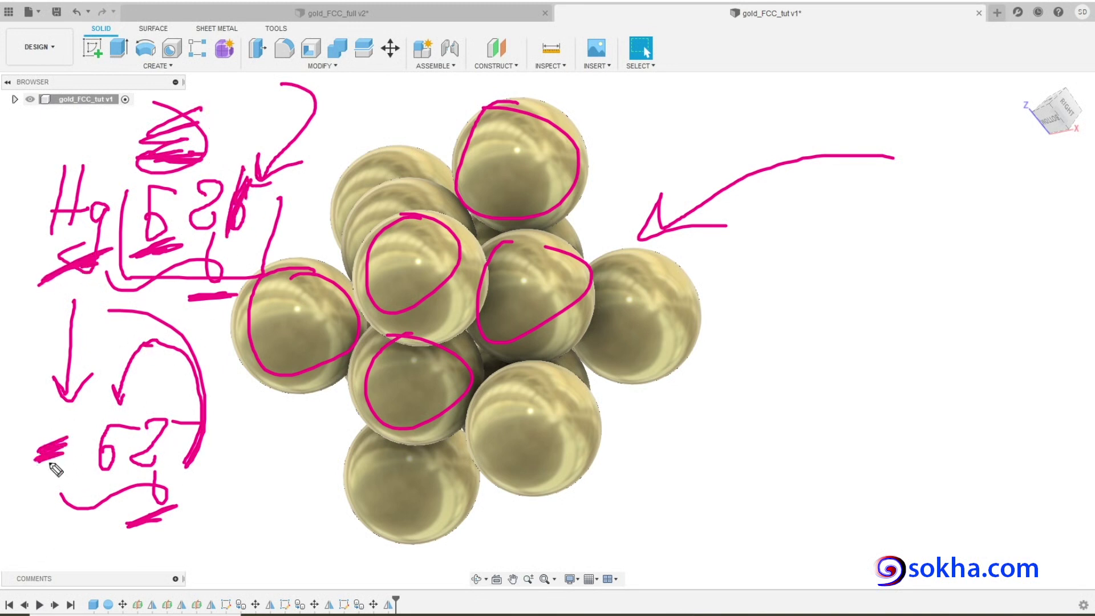
left_click_drag(556, 108, 424, 220)
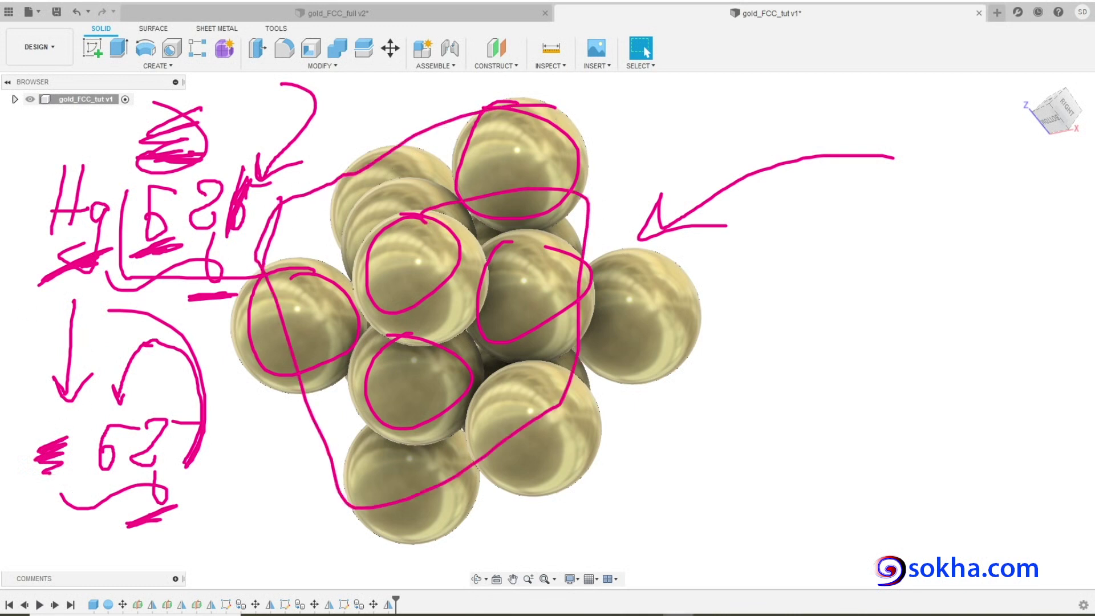
key("Escape")
key("alt+Tab")
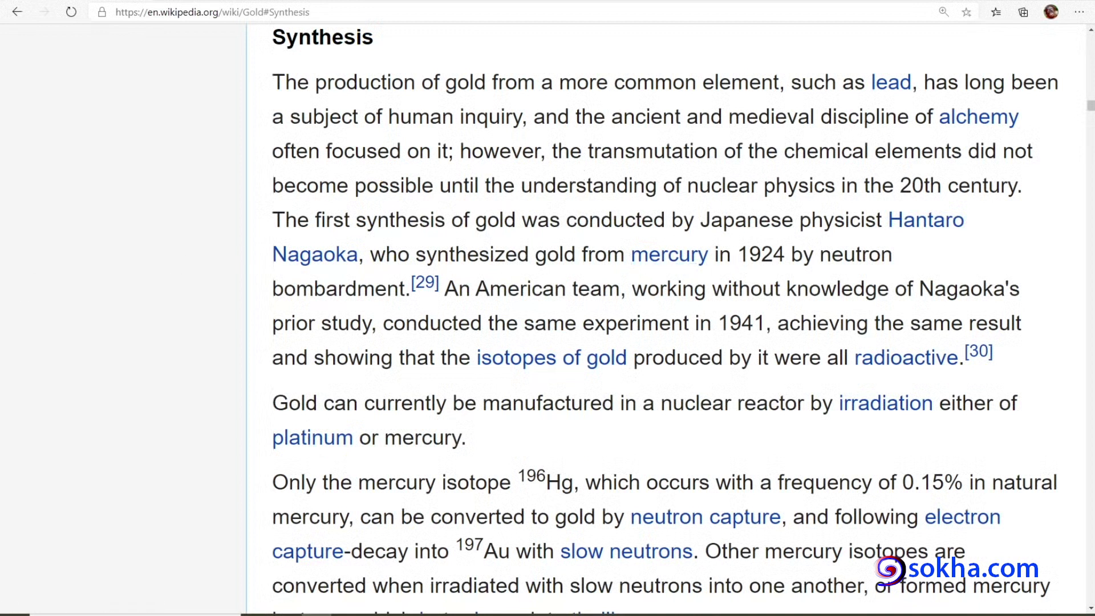
Step: Bracket the first-synthesis lines, underline the physicist, American team, 1941 experiment and radioactive isotopes, then clear ink
left_click_drag(266, 198, 245, 269)
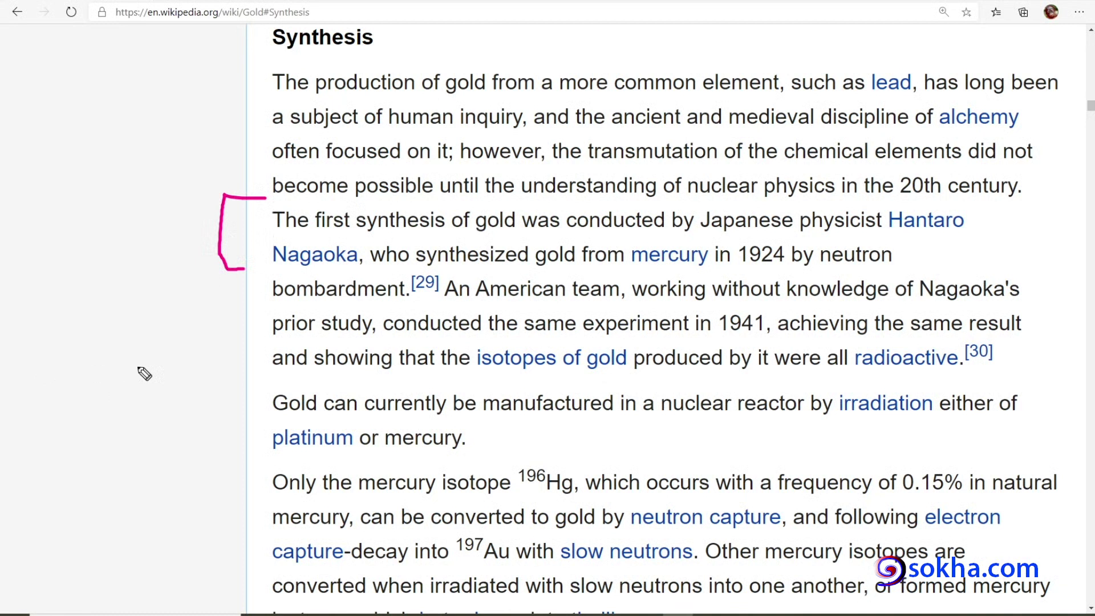
mouse_move(475, 302)
left_mouse_down()
mouse_move(581, 298)
mouse_move(534, 318)
mouse_move(564, 311)
left_mouse_up()
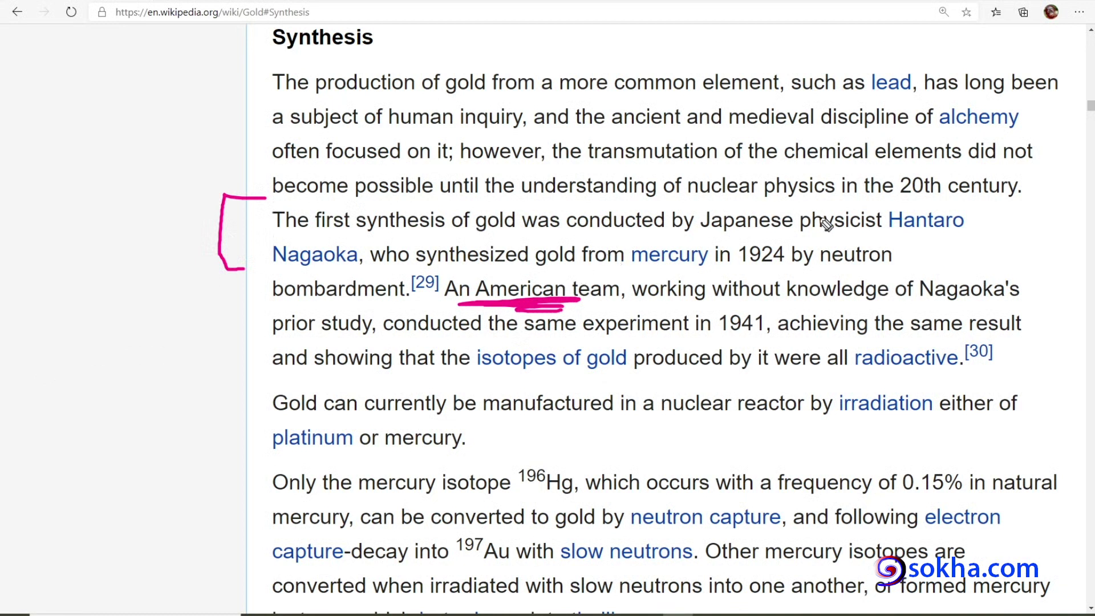
left_click_drag(717, 238, 857, 234)
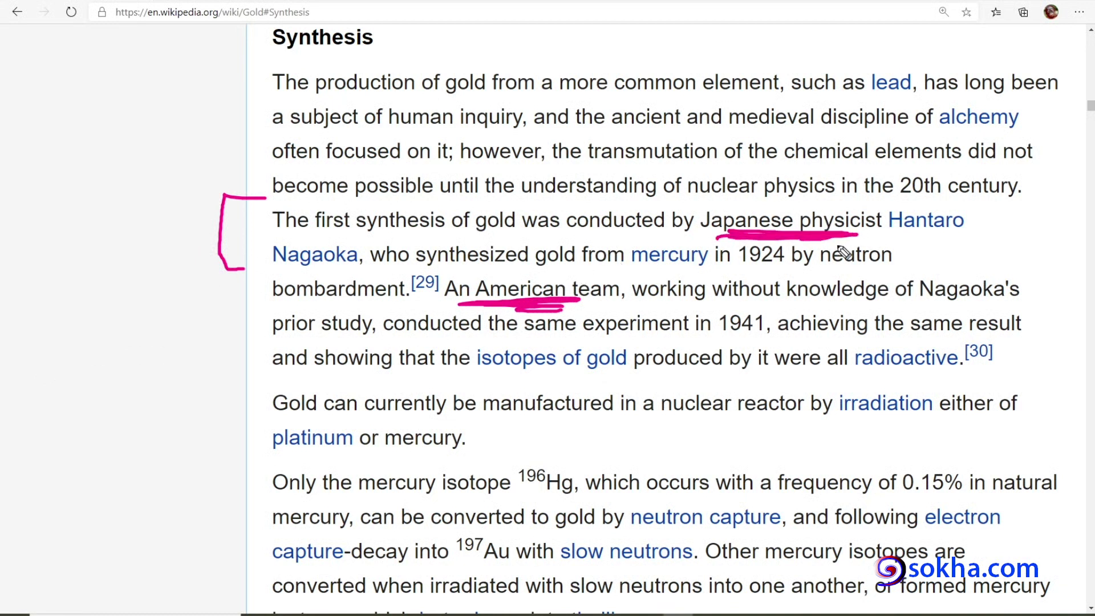
mouse_move(594, 336)
left_mouse_down()
mouse_move(757, 338)
mouse_move(737, 346)
left_mouse_up()
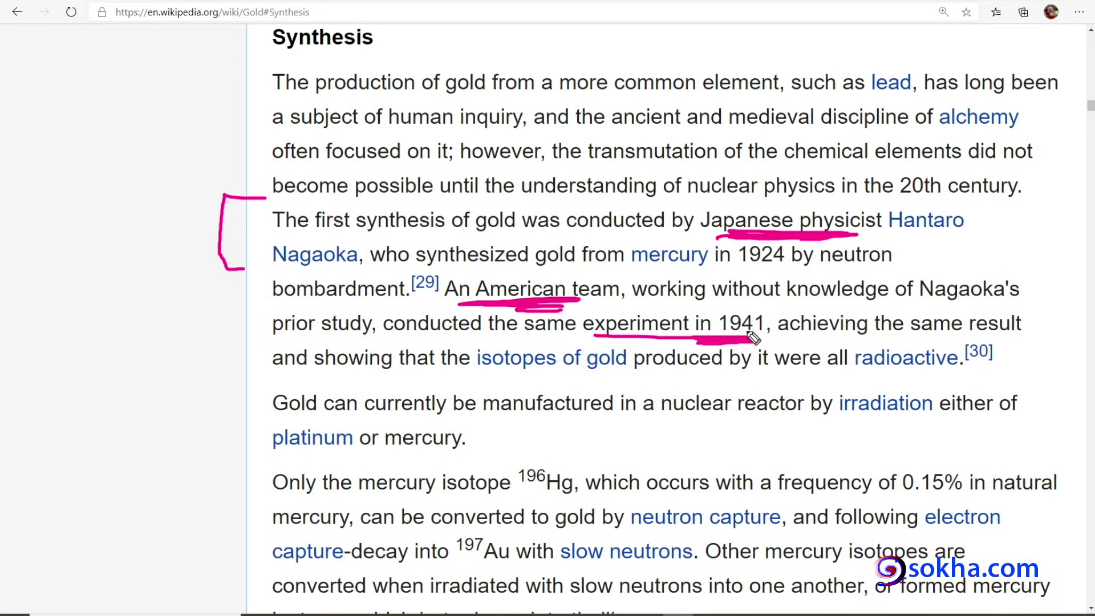
left_click_drag(884, 234, 929, 233)
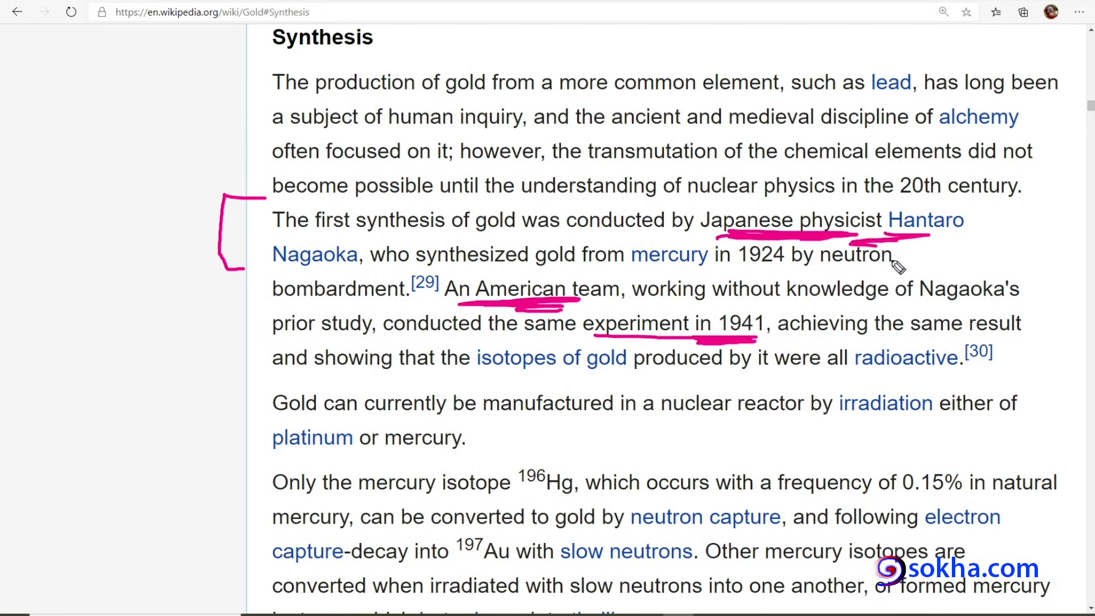
left_click_drag(551, 375, 924, 373)
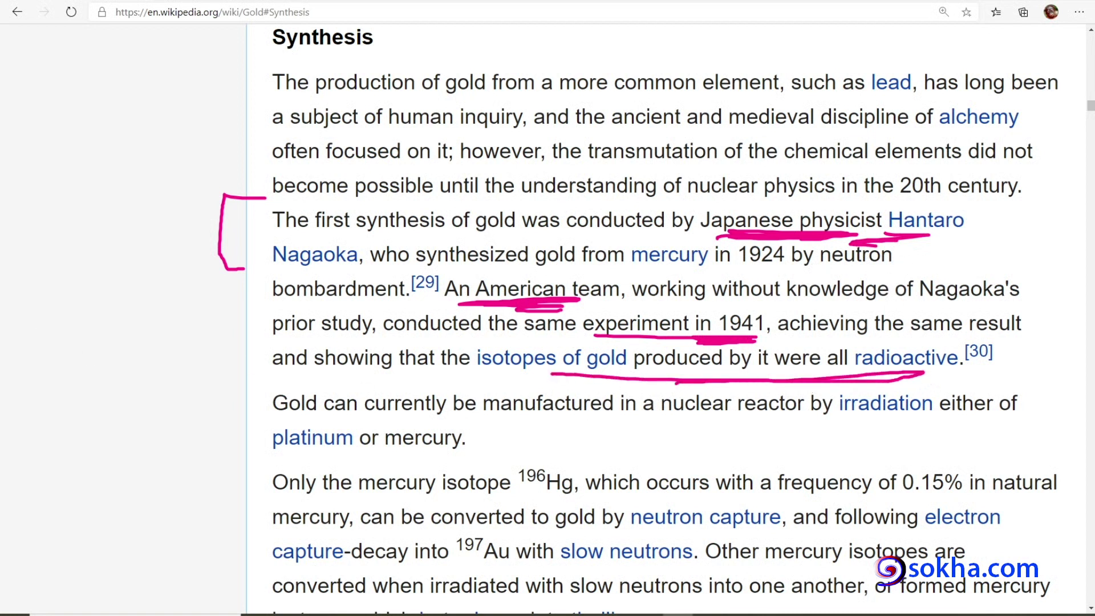
key("Escape")
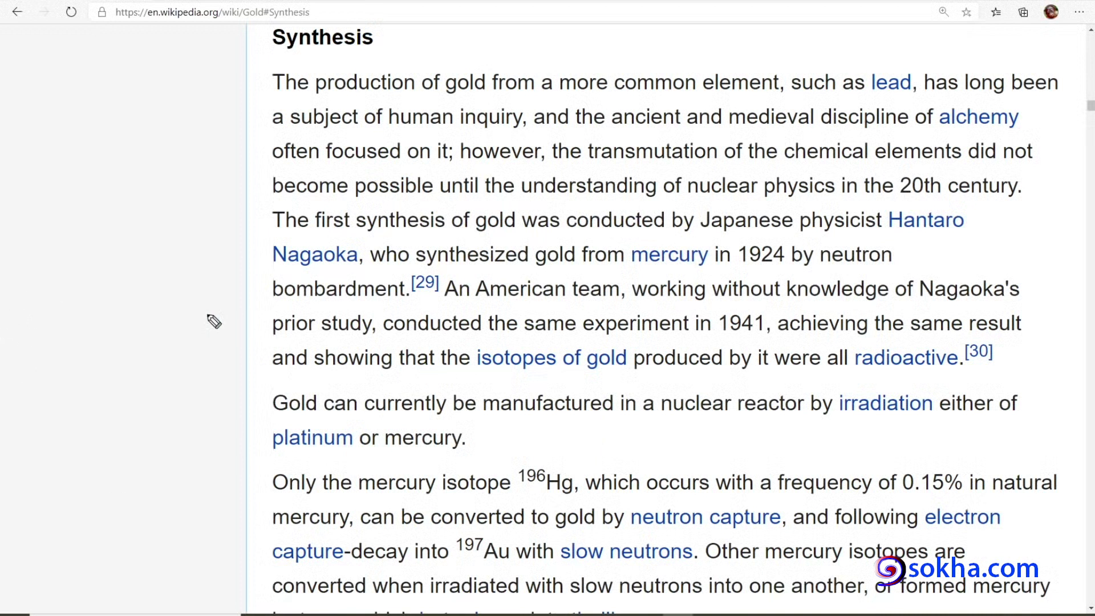
Step: Bracket the 1941 repeat lines, arrow Nagaoka's sentence, underline 1924 and 1941, and bracket the reactor paragraph
left_click_drag(273, 306, 279, 370)
mouse_move(171, 242)
left_mouse_down()
mouse_move(256, 237)
mouse_move(220, 258)
left_mouse_up()
left_click_drag(735, 265, 786, 263)
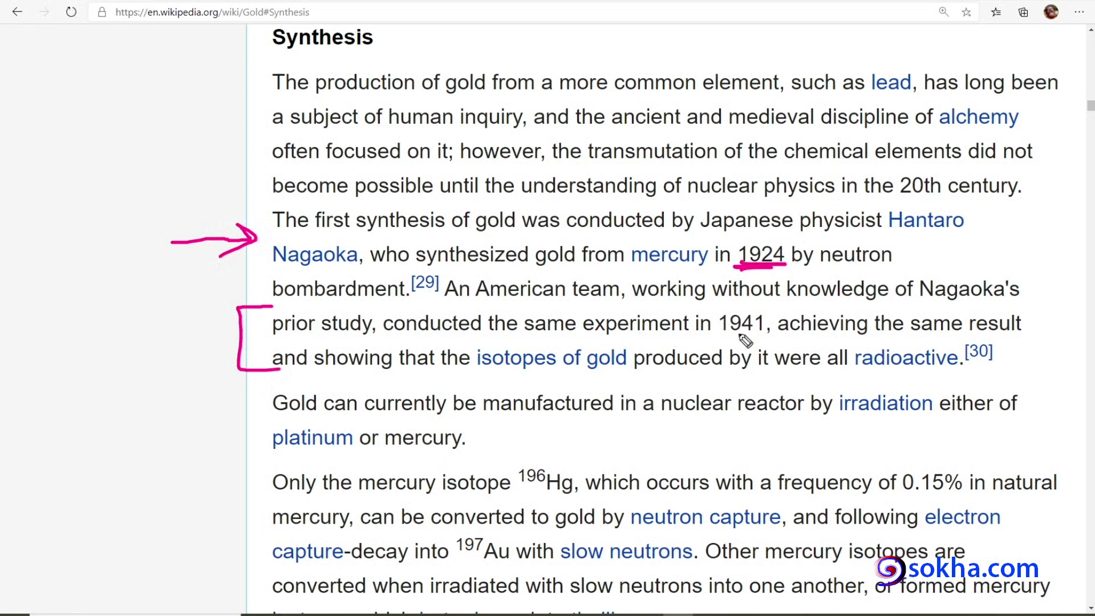
left_click_drag(711, 343, 757, 338)
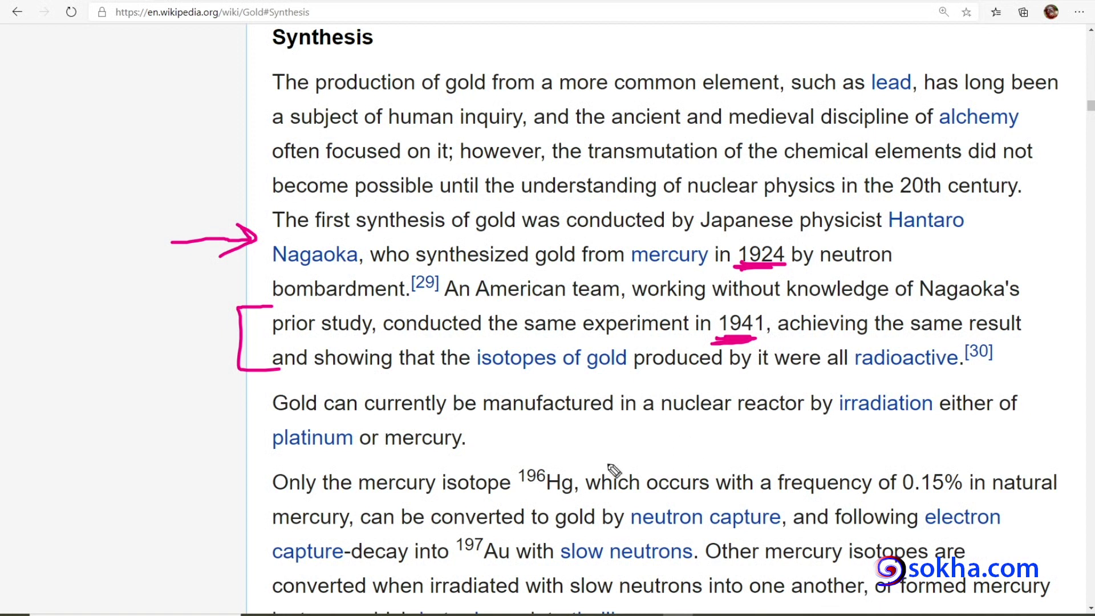
mouse_move(294, 379)
left_mouse_down()
mouse_move(228, 402)
mouse_move(282, 459)
left_mouse_up()
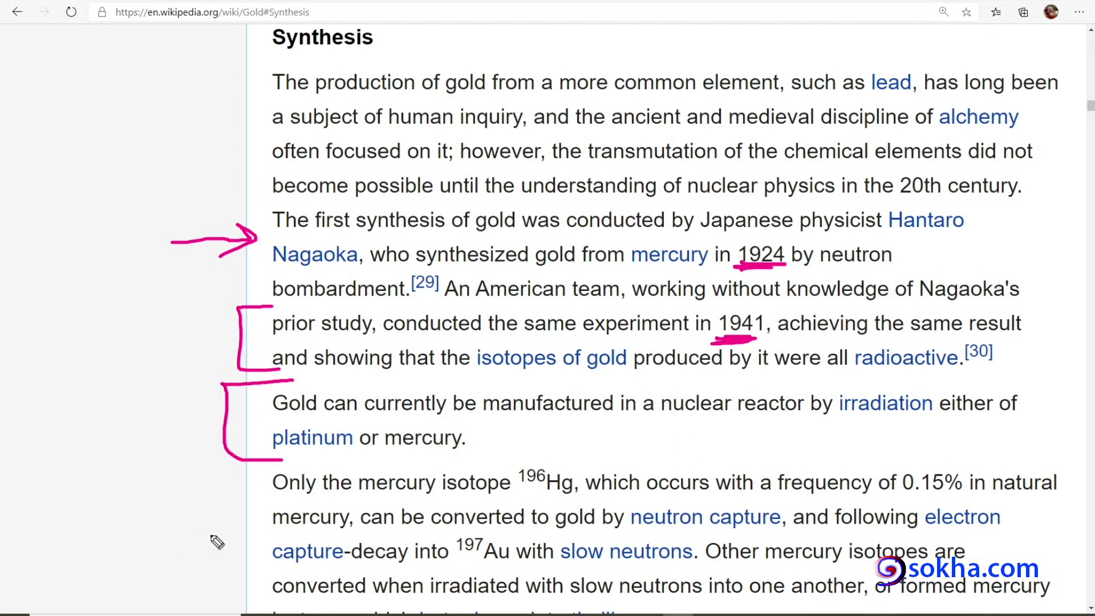
Step: Underline mercury and platinum, then box platinum and point two arrows at it
left_click_drag(389, 454, 450, 456)
left_click_drag(273, 453, 341, 456)
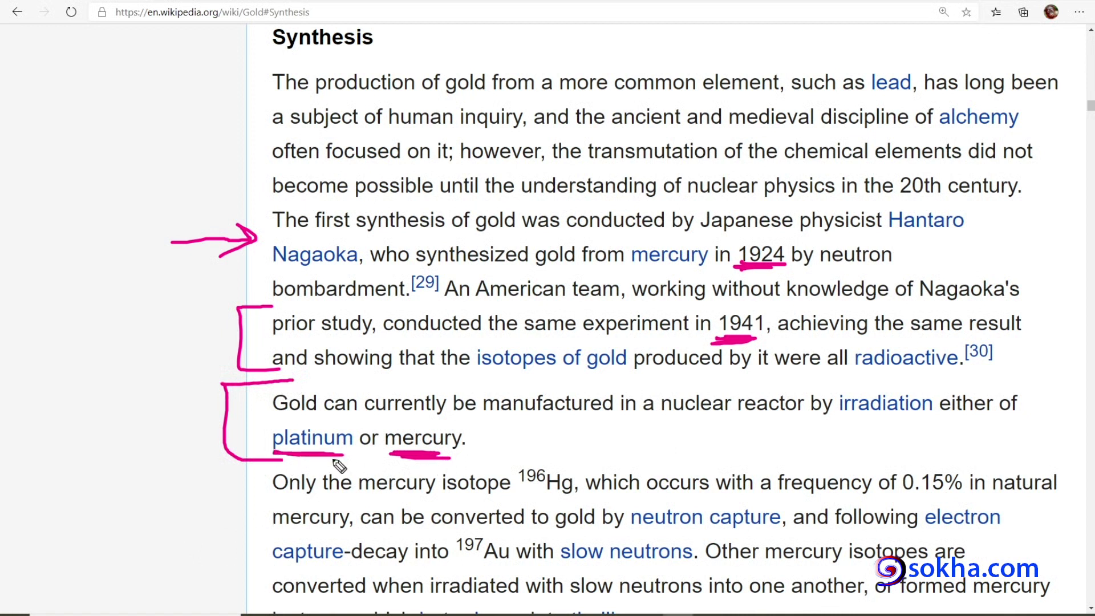
mouse_move(177, 426)
left_mouse_down()
mouse_move(261, 439)
mouse_move(249, 447)
left_mouse_up()
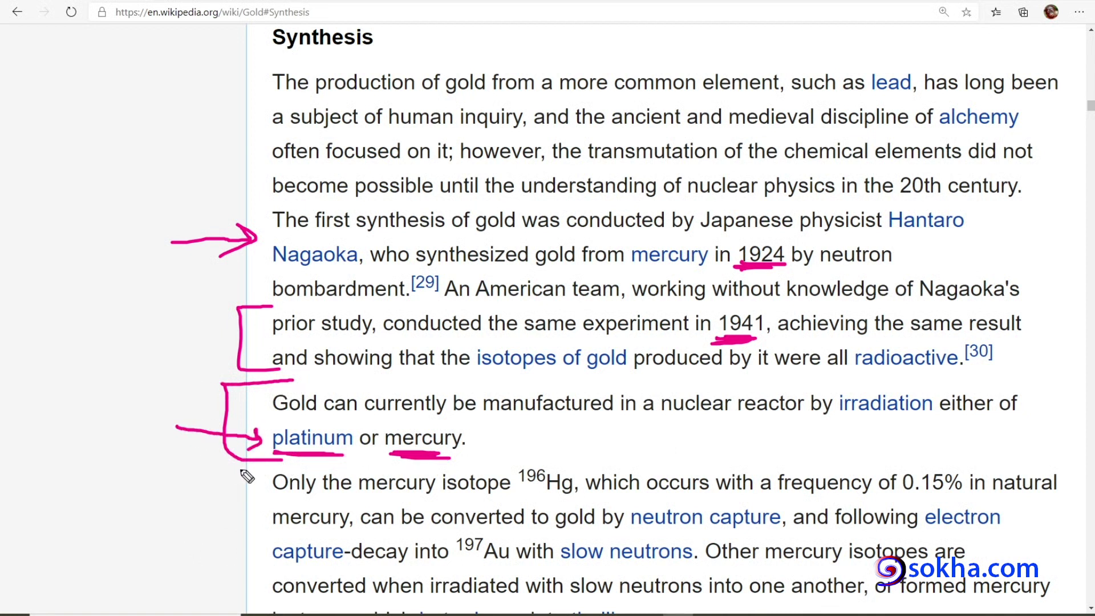
left_click_drag(269, 456, 355, 453)
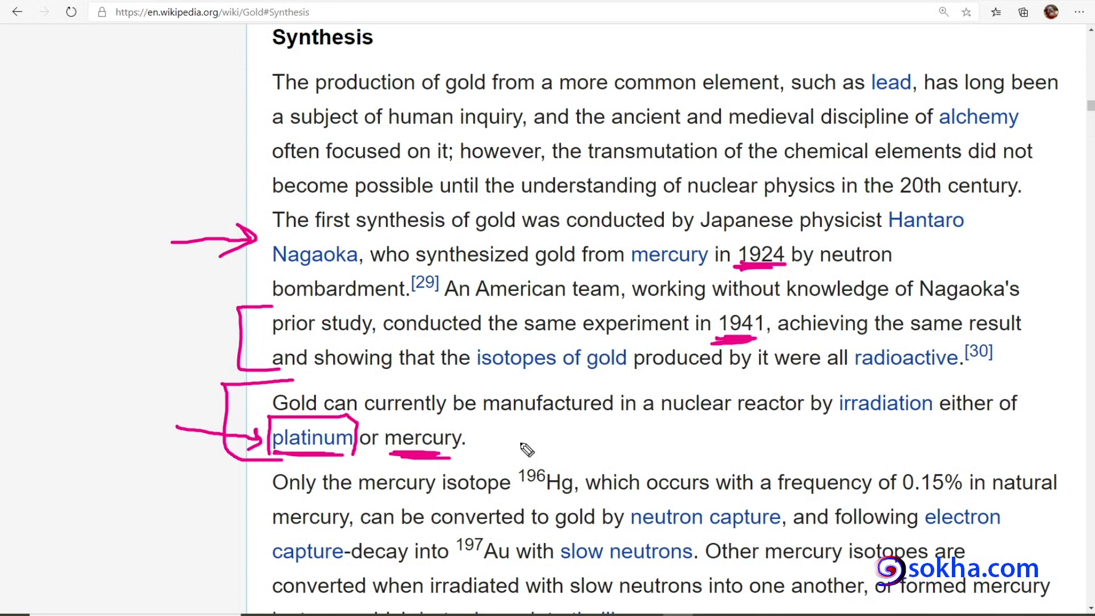
mouse_move(180, 486)
left_mouse_down()
mouse_move(279, 456)
mouse_move(264, 468)
left_mouse_up()
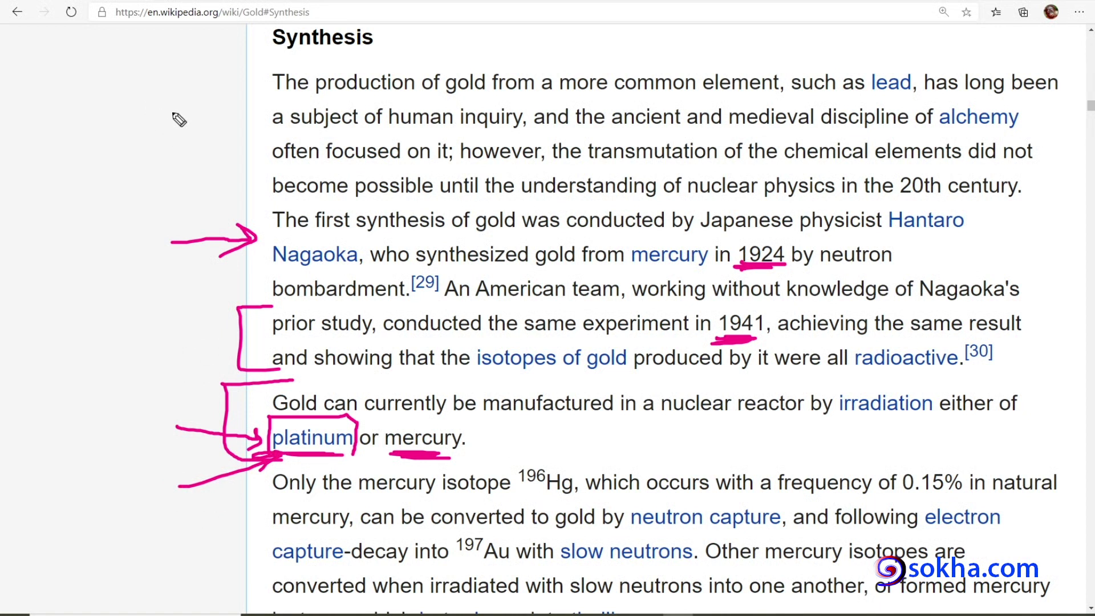
Step: Handwrite 24K, 14K and 10K in the left margin and underline 14K and 10K
left_click_drag(146, 101, 182, 146)
mouse_move(223, 92)
left_mouse_down()
mouse_move(245, 135)
mouse_move(220, 163)
left_mouse_up()
left_click_drag(262, 61, 245, 135)
mouse_move(274, 83)
left_mouse_down()
mouse_move(240, 113)
mouse_move(294, 130)
left_mouse_up()
mouse_move(147, 170)
left_mouse_down()
mouse_move(137, 216)
mouse_move(204, 195)
mouse_move(187, 217)
left_mouse_up()
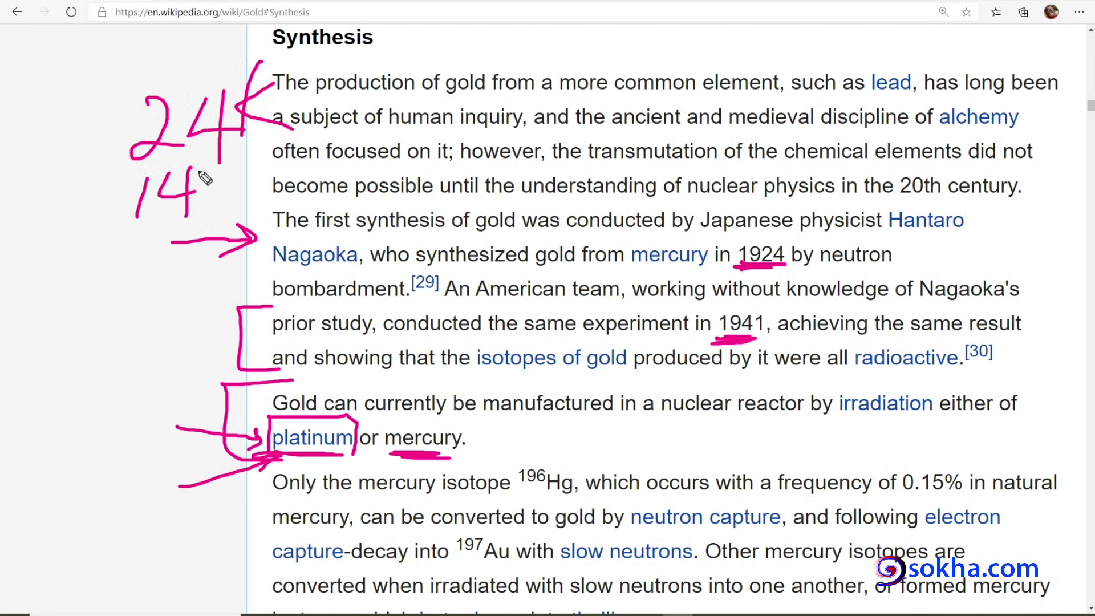
left_click_drag(220, 171, 215, 212)
mouse_move(254, 169)
left_mouse_down()
mouse_move(219, 193)
mouse_move(251, 201)
left_mouse_up()
left_click_drag(120, 247, 95, 310)
left_click_drag(139, 265, 168, 297)
left_click_drag(203, 260, 204, 291)
mouse_move(44, 128)
left_mouse_down()
mouse_move(119, 121)
mouse_move(74, 191)
mouse_move(60, 280)
mouse_move(74, 257)
left_mouse_up()
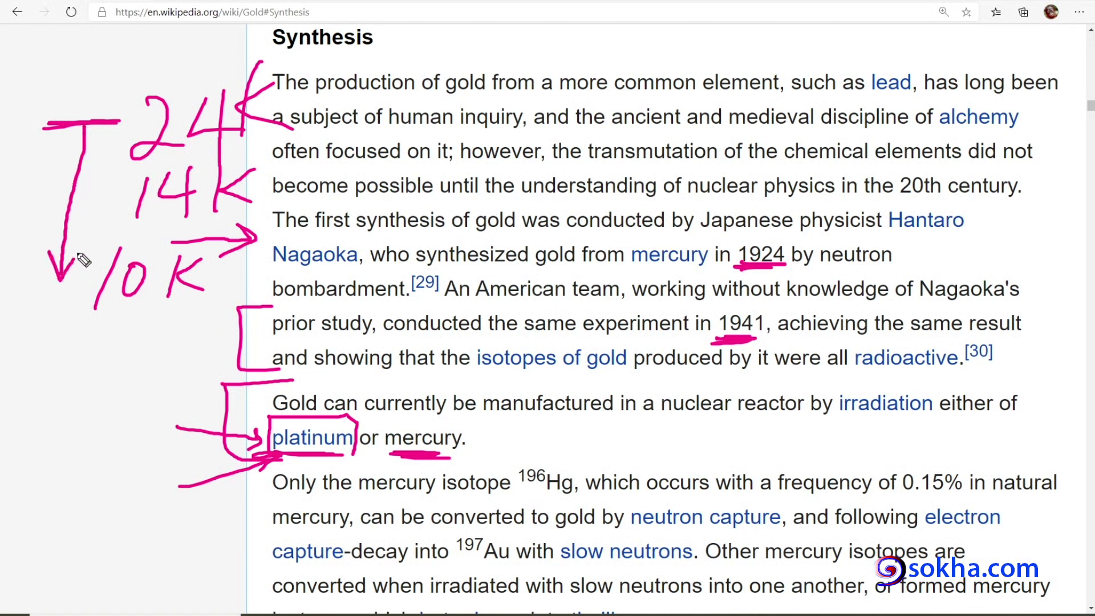
left_click_drag(114, 227, 188, 221)
mouse_move(94, 315)
left_mouse_down()
mouse_move(148, 312)
mouse_move(130, 321)
left_mouse_up()
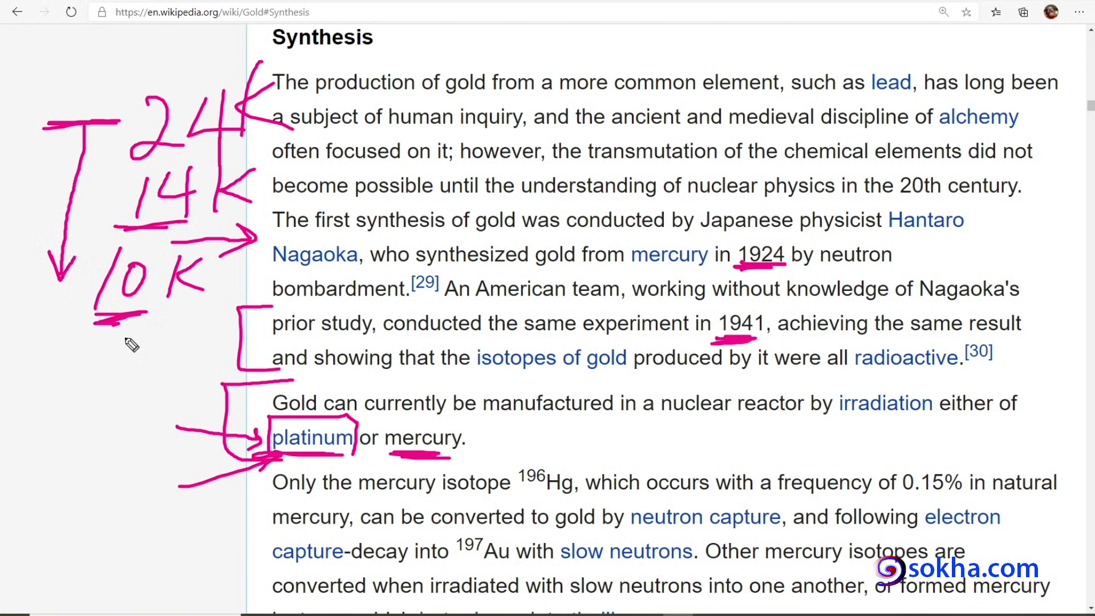
Step: Underline platinum again, clear all ink, and re-underline platinum on the cleaned page
left_click_drag(275, 462, 354, 469)
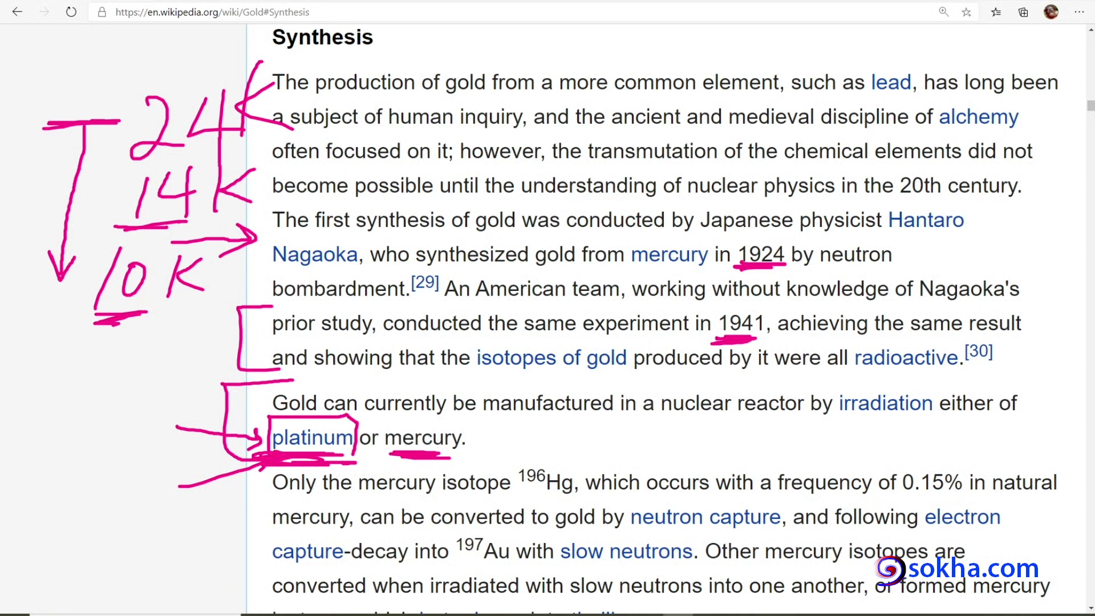
key("e")
left_click_drag(256, 449, 345, 454)
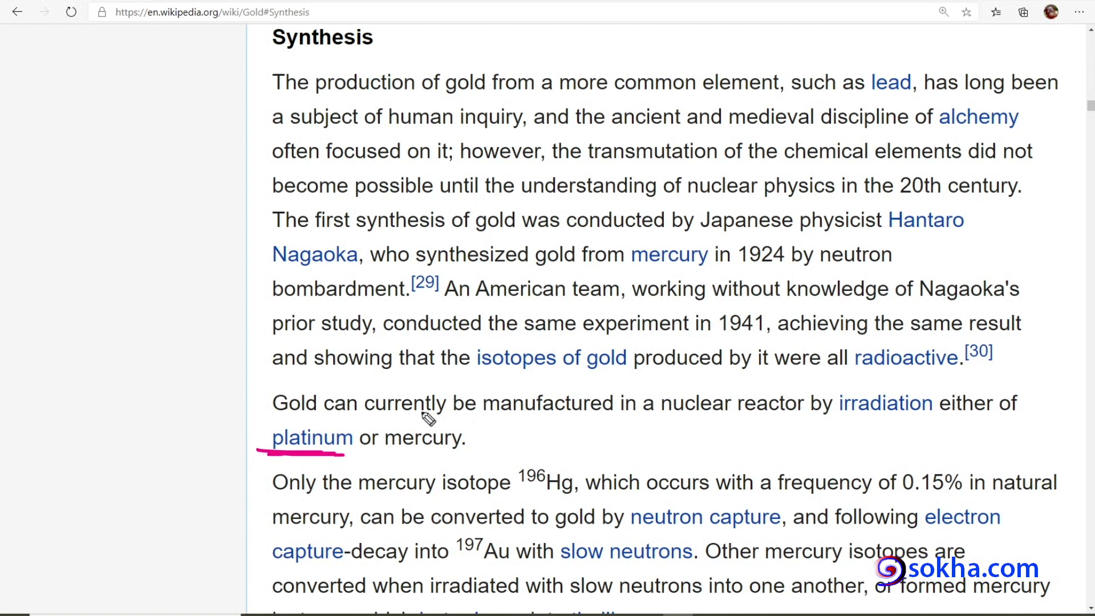
Step: Underline 'mercury' and 'in a nuclear reactor', then circle Gold and brace its paragraph
left_click_drag(391, 456, 456, 455)
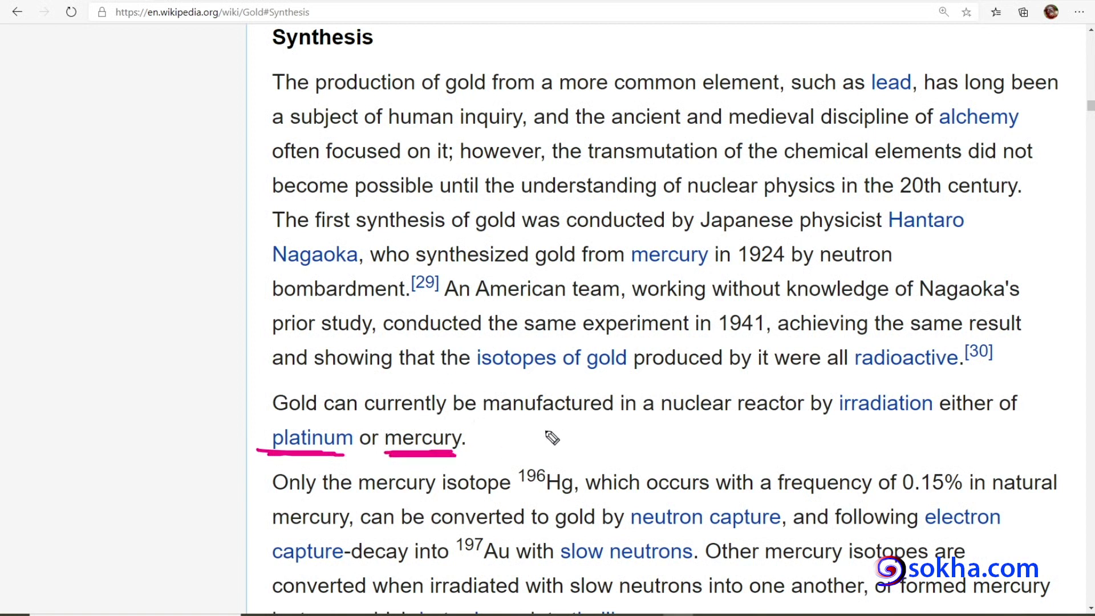
mouse_move(591, 414)
left_mouse_down()
mouse_move(470, 434)
mouse_move(494, 438)
left_mouse_up()
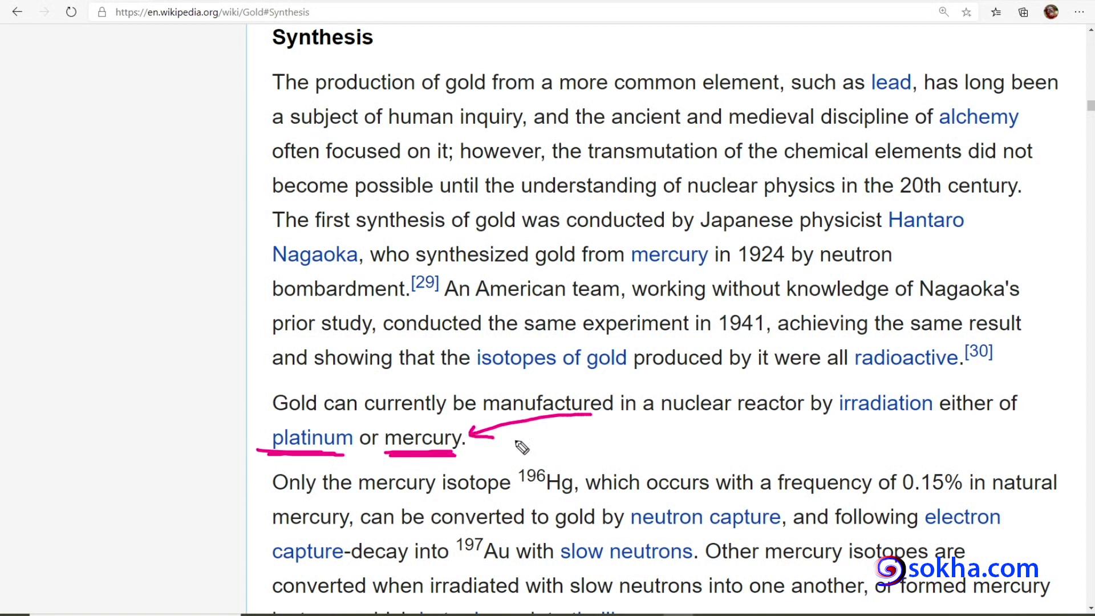
left_click_drag(617, 418, 797, 428)
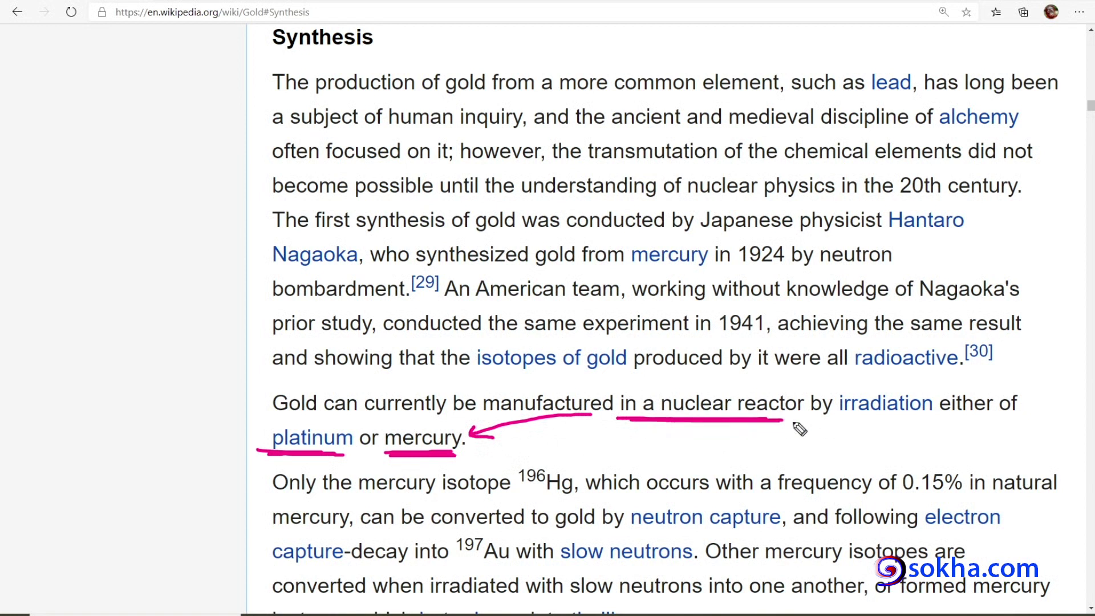
mouse_move(271, 412)
left_mouse_down()
mouse_move(326, 410)
mouse_move(260, 416)
mouse_move(292, 424)
left_mouse_up()
left_click_drag(251, 393, 251, 570)
left_click_drag(234, 360, 239, 538)
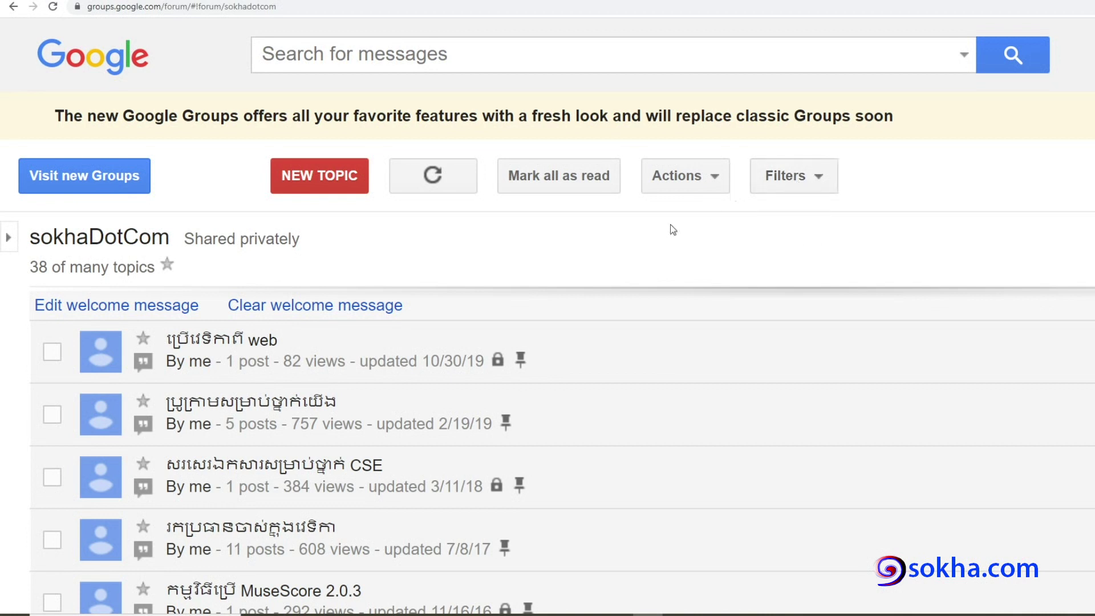
Step: Search the group's messages for 'ផលិតពេជ្រ'
left_click(367, 55)
type("ផលិត")
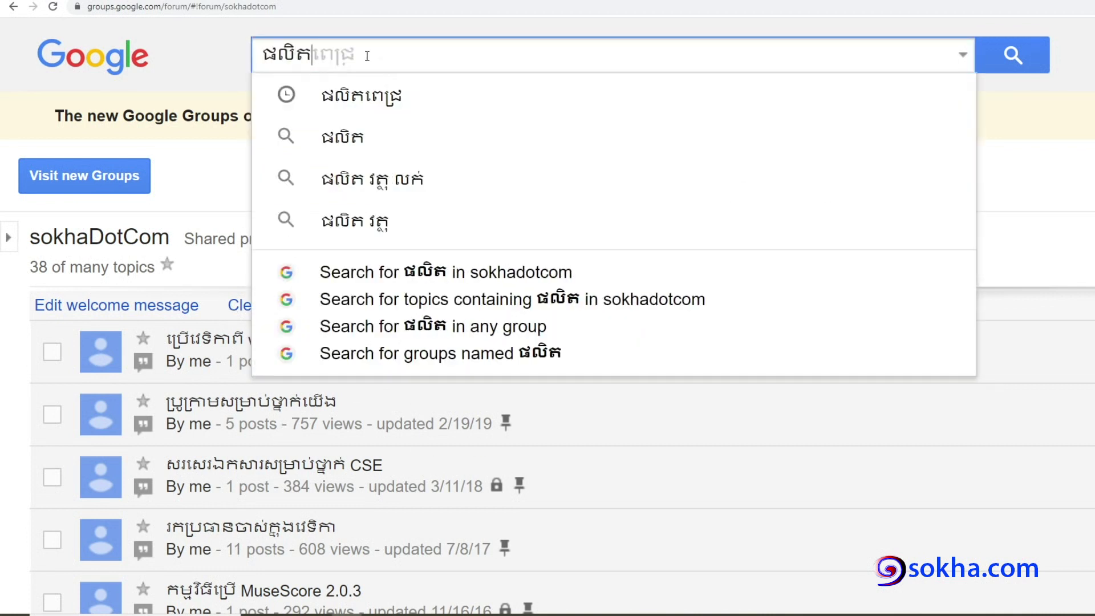
type("ពេជ្")
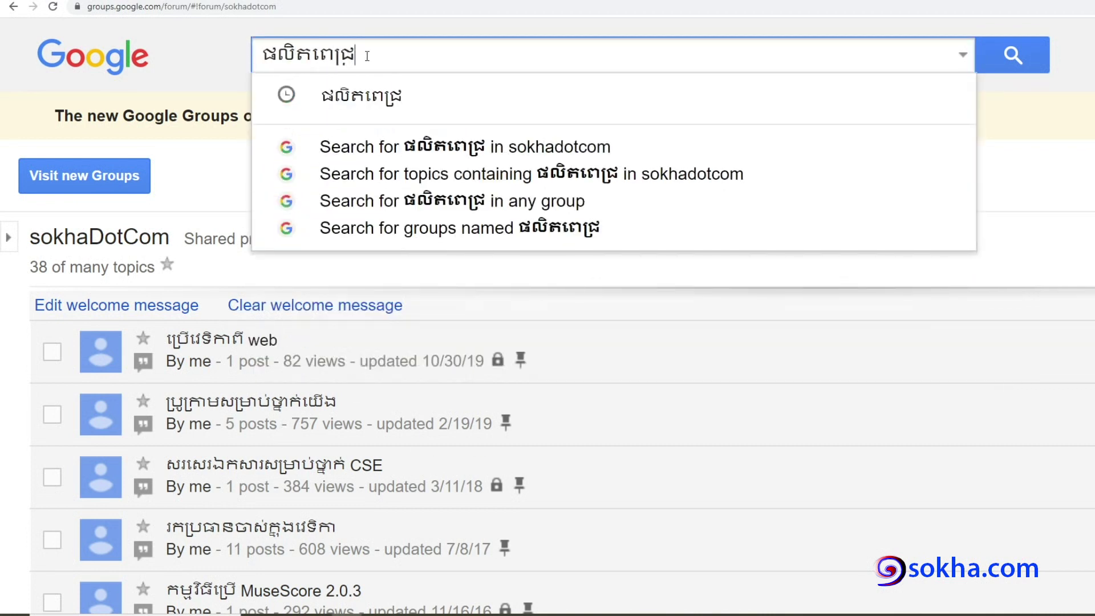
type("រ")
key("Return")
Step: Draw pen arrows pointing at the first search result, then clear them
left_click_drag(439, 295, 177, 383)
left_click_drag(240, 360, 178, 382)
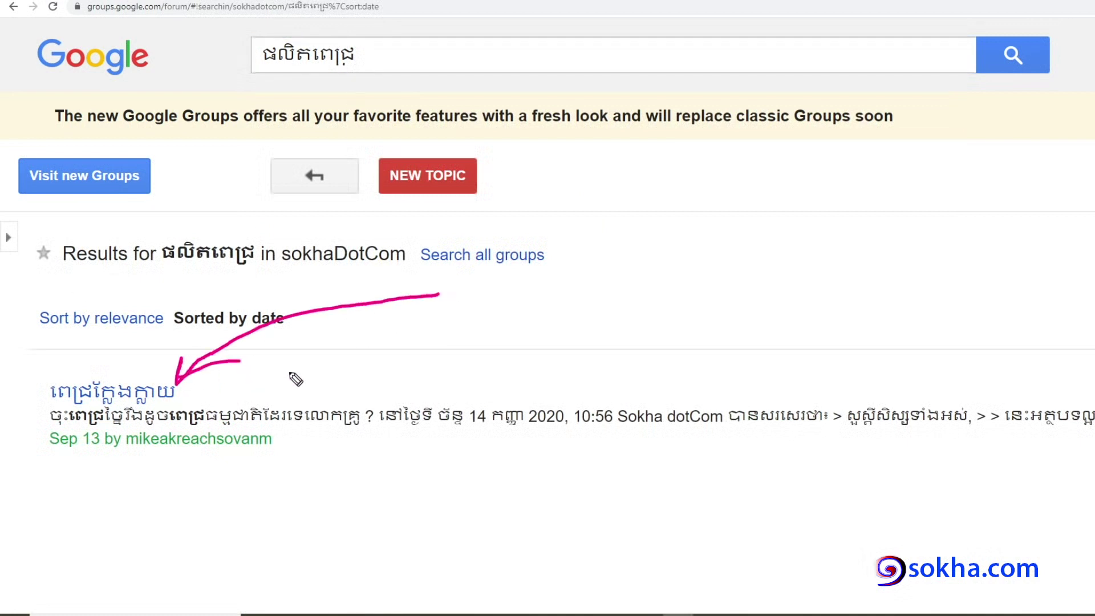
left_click_drag(130, 276, 120, 377)
mouse_move(120, 376)
left_mouse_down()
mouse_move(113, 358)
mouse_move(154, 353)
left_mouse_up()
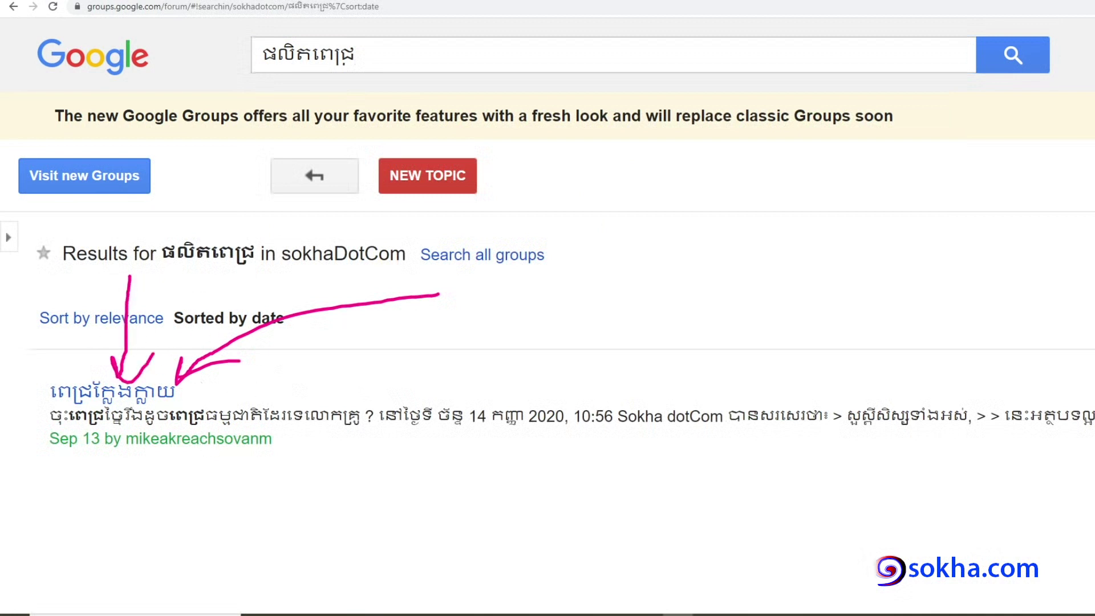
key("Escape")
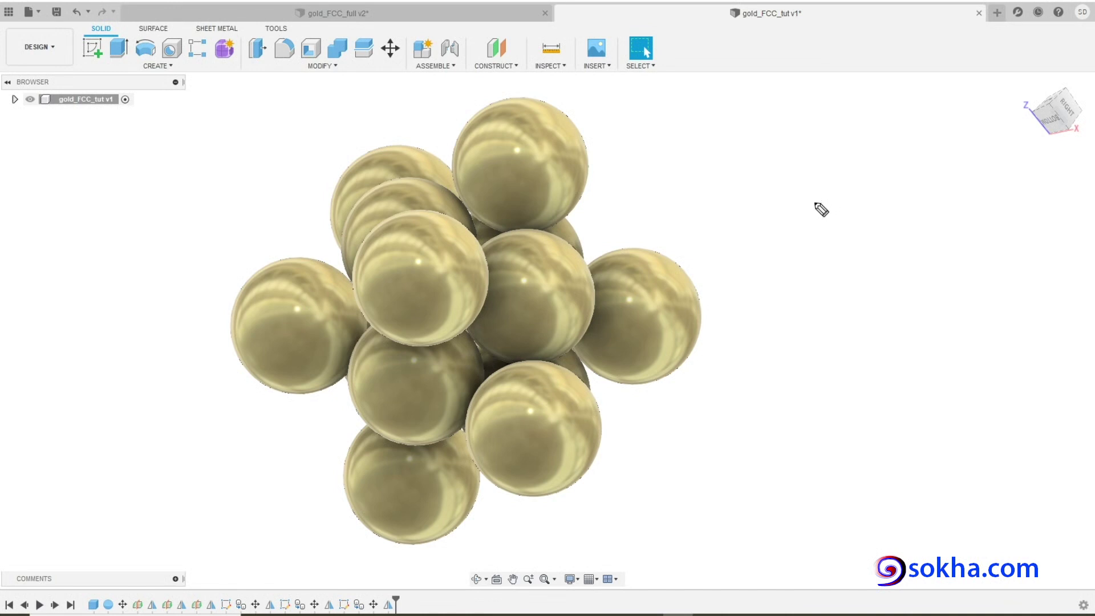
Step: Draw freehand loops around the sphere cluster in the viewport, then wipe them
left_click_drag(525, 110, 394, 214)
left_click_drag(382, 296, 391, 359)
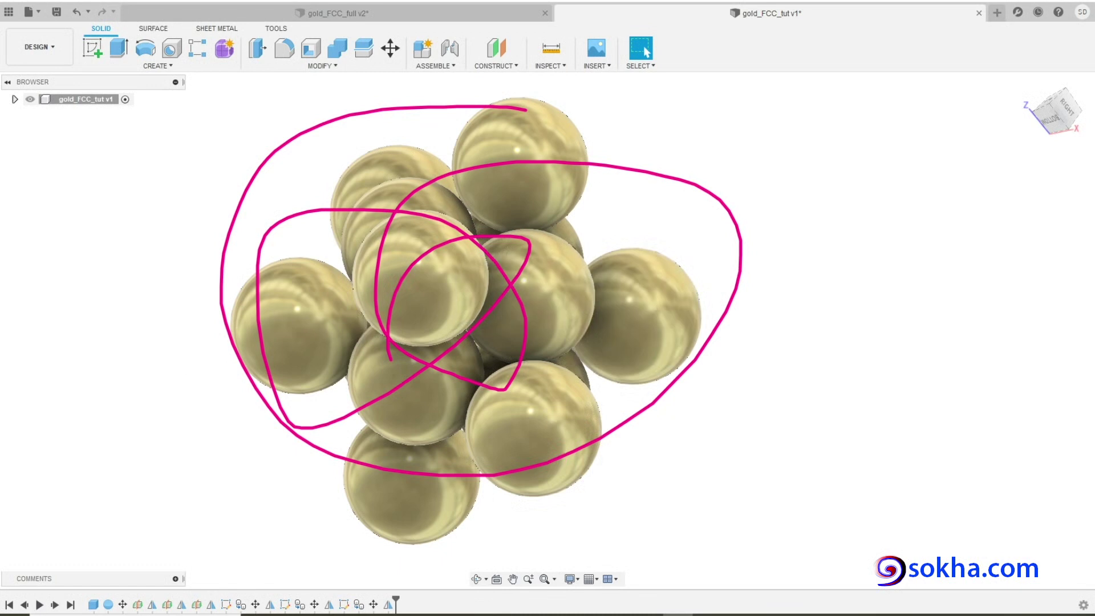
key("Escape")
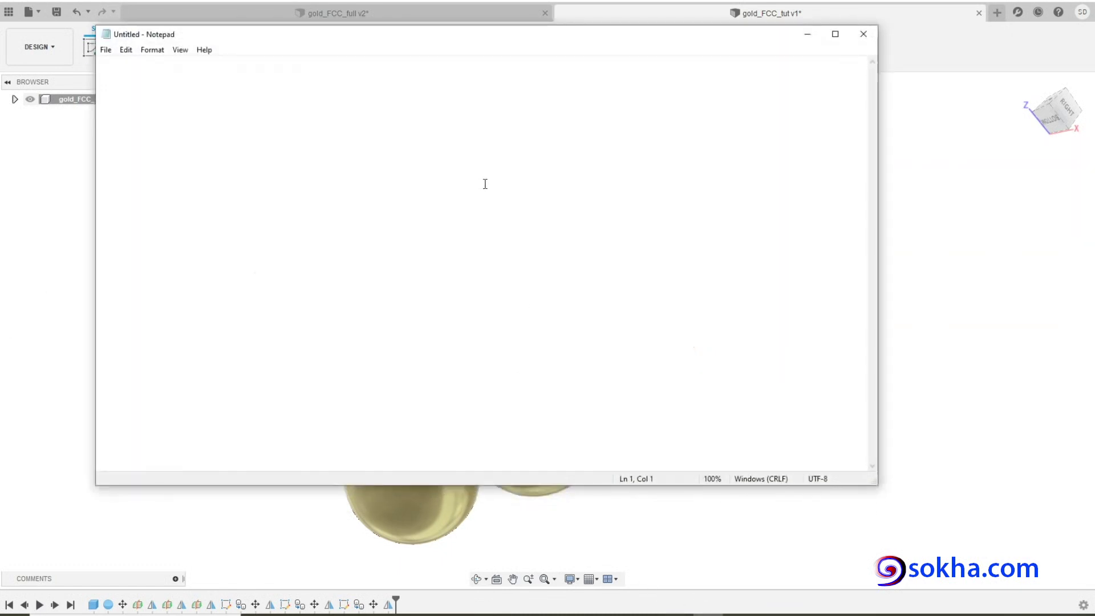
Step: Type the Khmer word 'សិស្សវិទូ' on the first line, fixing typos
type("សិស្ស")
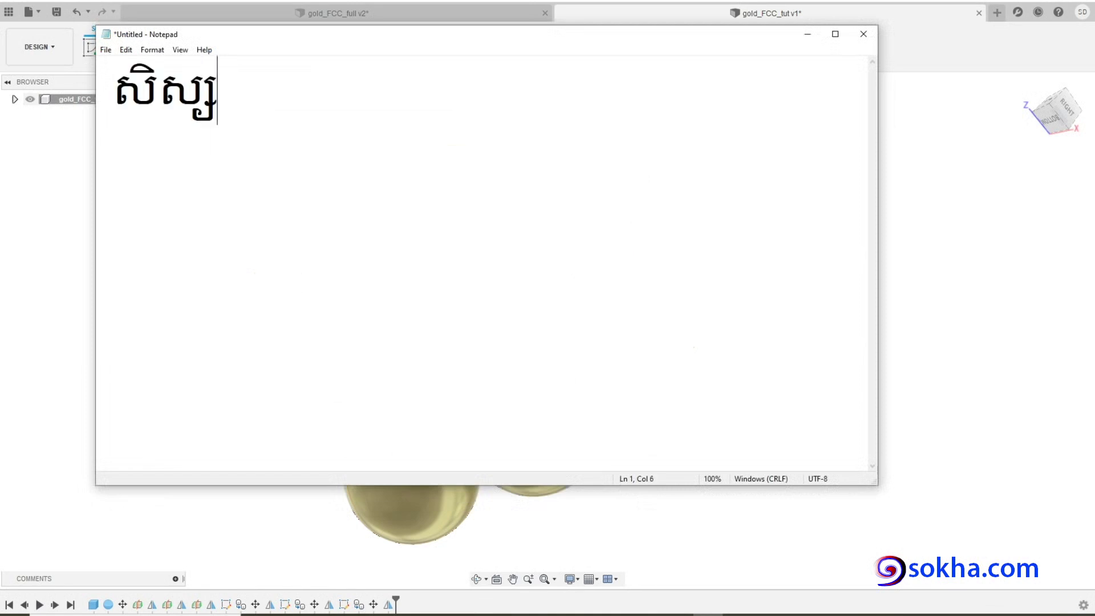
type("រ៉ទ")
key("BackSpace")
key("BackSpace")
type("ិទូ")
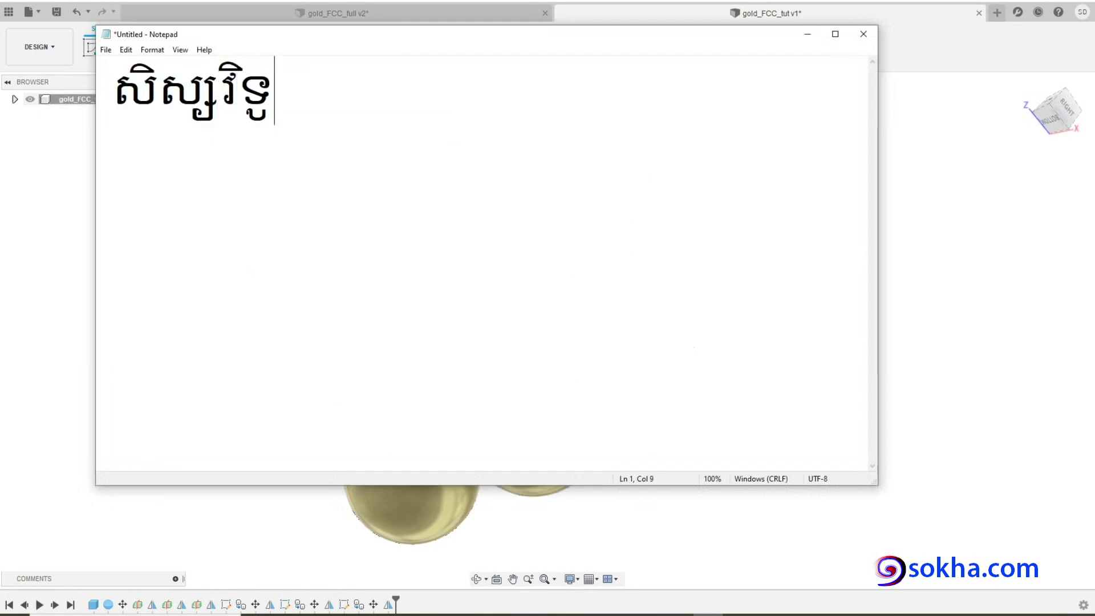
key("ctrl+a")
left_click(295, 108)
key("Return")
Step: Box the Khmer word with the annotation pen, then erase the box
key("ctrl+2")
mouse_move(121, 114)
left_mouse_down()
mouse_move(308, 133)
mouse_move(308, 65)
left_mouse_up()
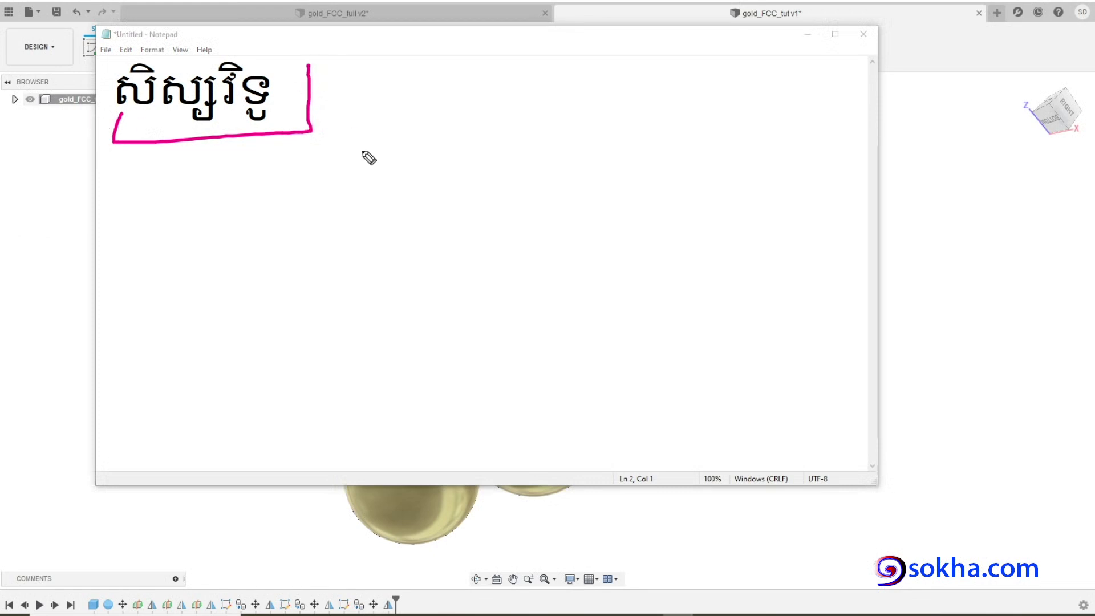
mouse_move(113, 141)
left_mouse_down()
mouse_move(277, 49)
mouse_move(312, 86)
left_mouse_up()
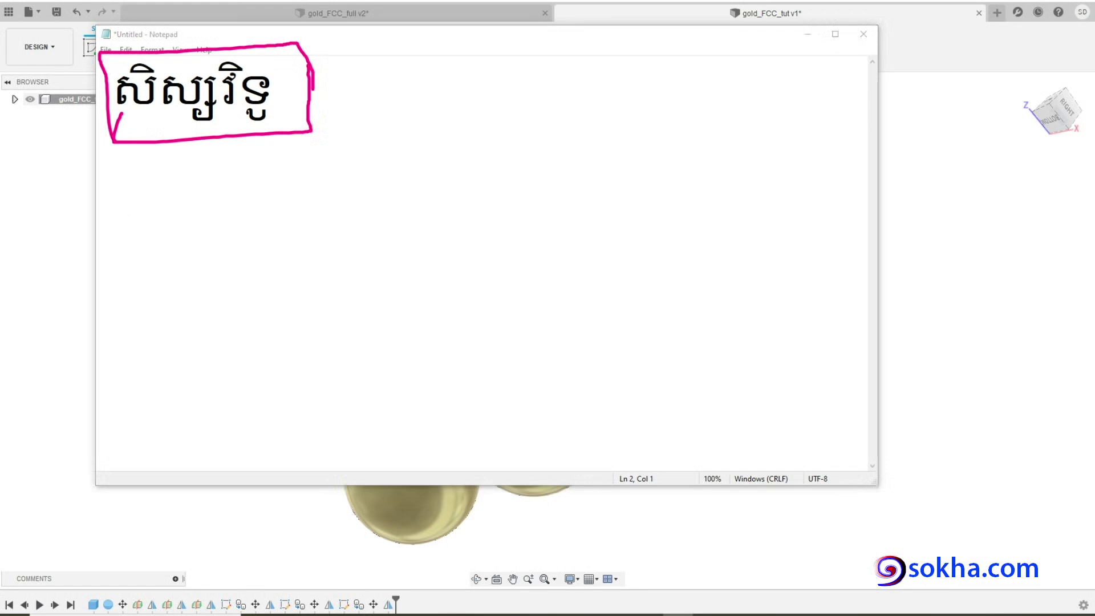
key("Escape")
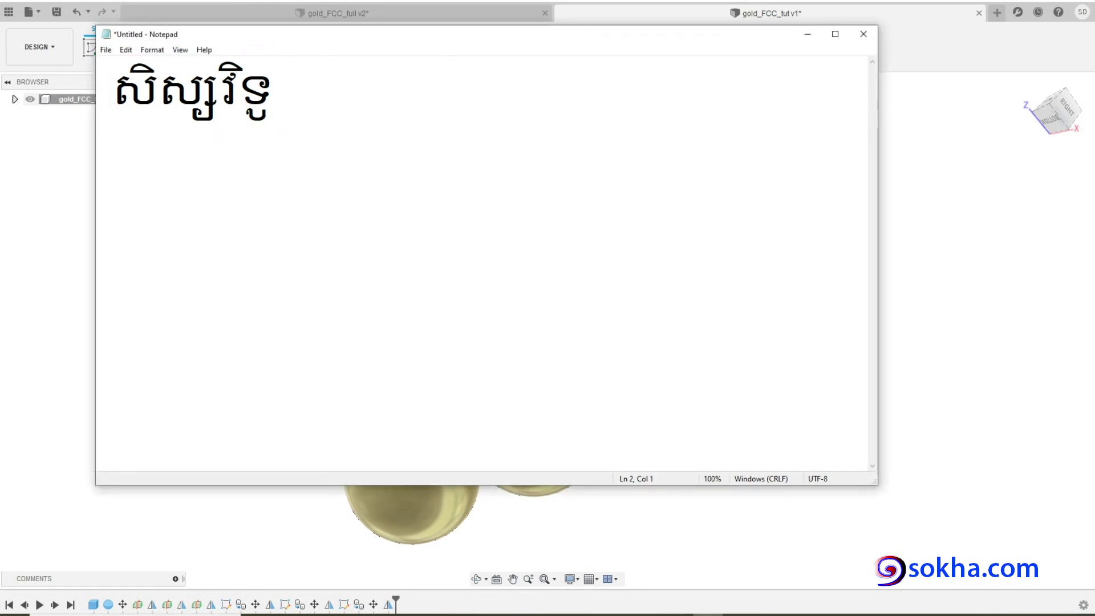
Step: Type 'សិស្សវិទូ' again on lines 2 and 3
type("សិស្សវិទូ")
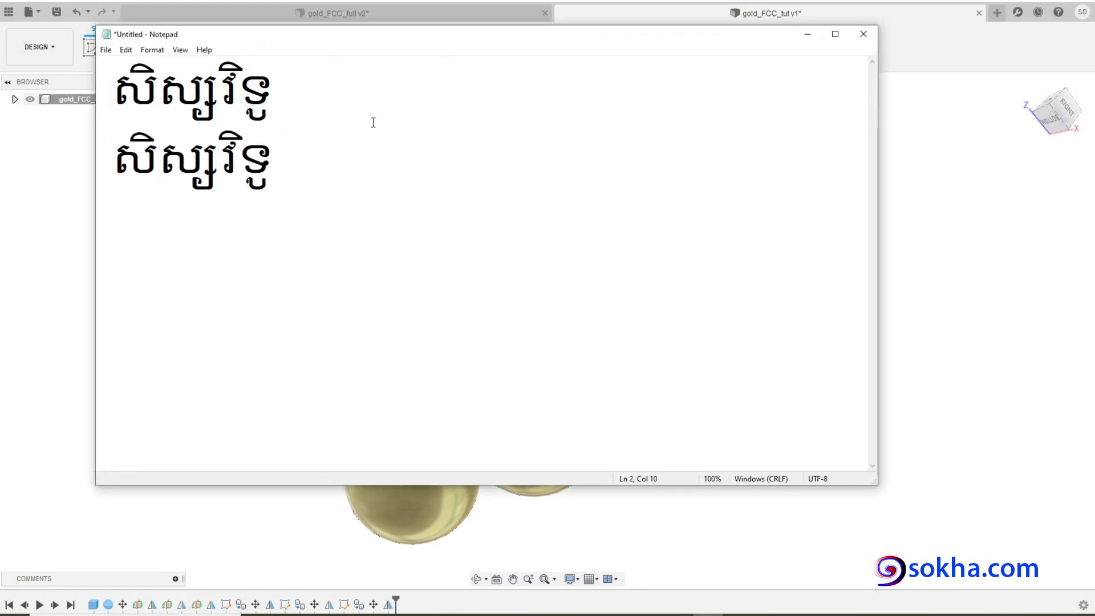
key("Return")
type("សិស្សវិទូ")
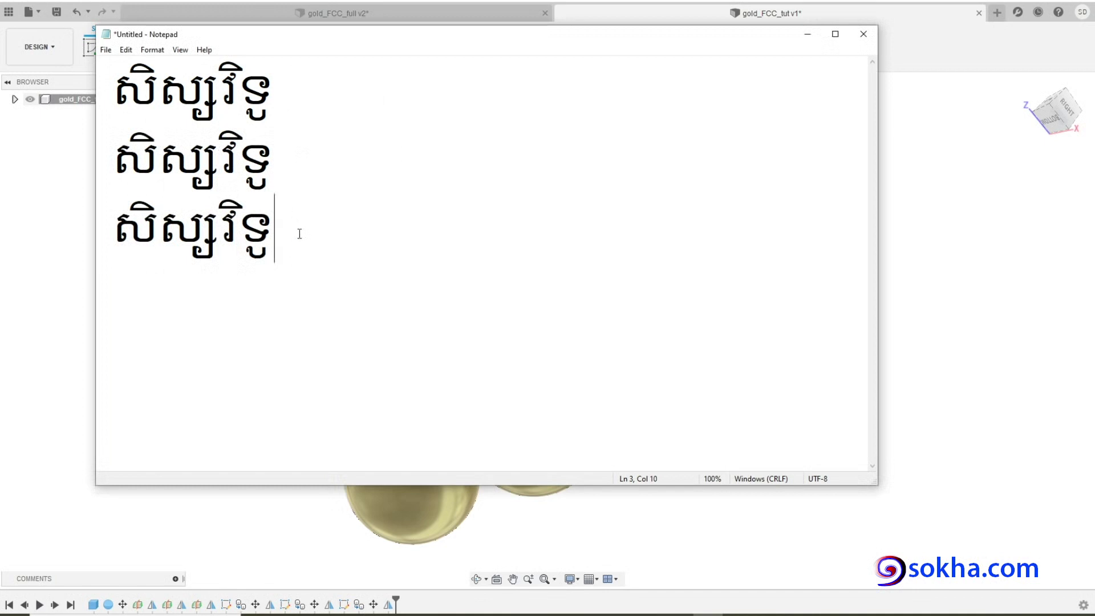
key("ctrl+a")
left_click(572, 142)
Step: Move Notepad right, then mark the top and central spheres and the first Khmer word
left_click_drag(234, 40, 846, 81)
left_click_drag(532, 112, 483, 132)
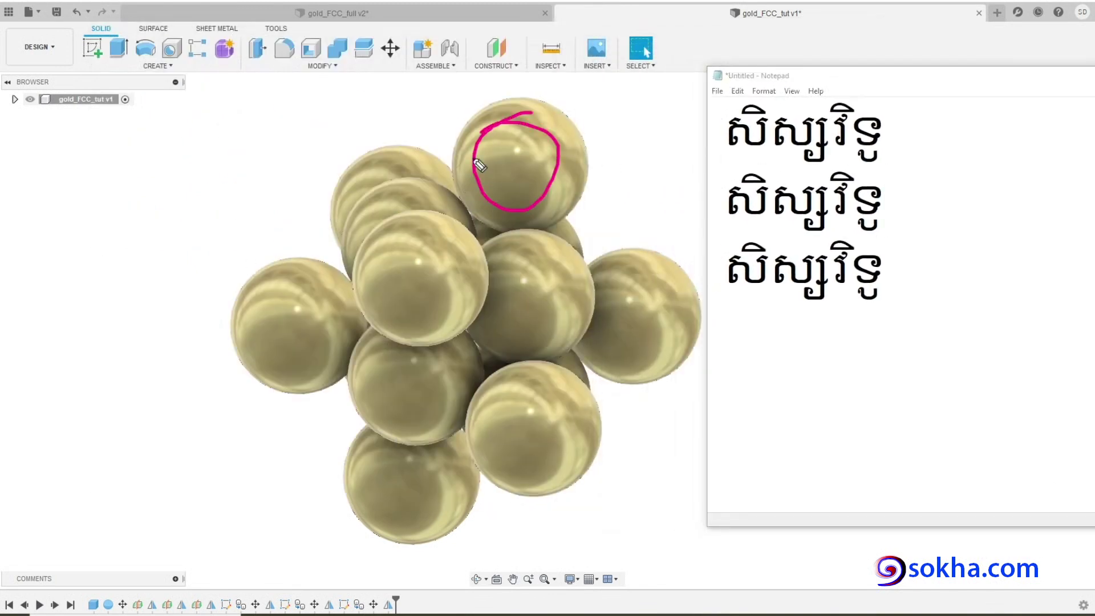
left_click_drag(392, 227, 416, 253)
left_click_drag(727, 154, 754, 153)
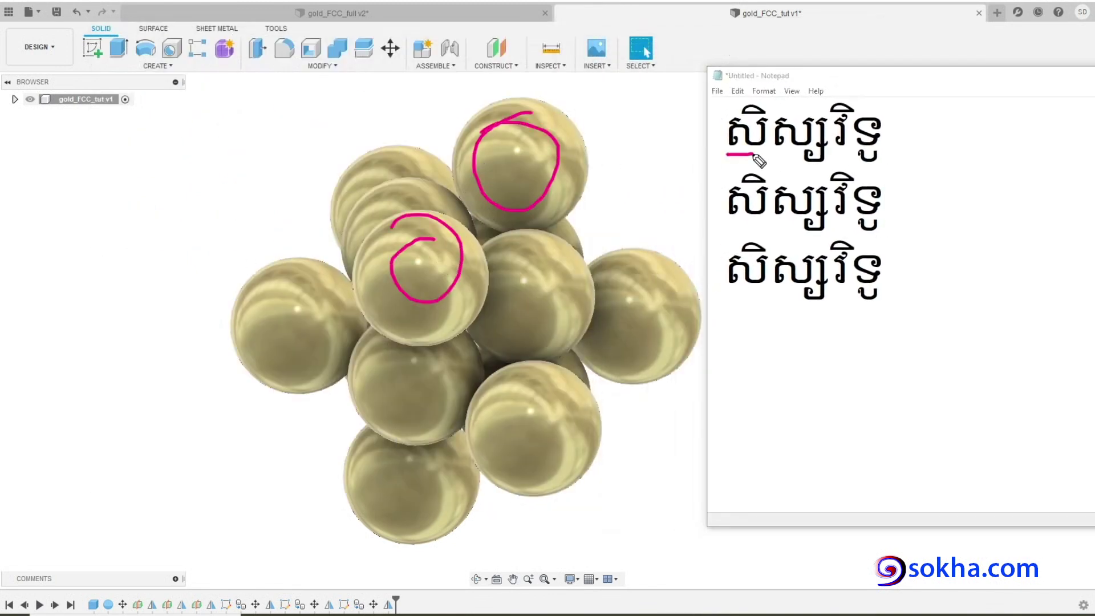
mouse_move(737, 68)
left_mouse_down()
mouse_move(752, 98)
mouse_move(774, 73)
left_mouse_up()
mouse_move(777, 153)
left_mouse_down()
mouse_move(793, 147)
mouse_move(819, 163)
left_mouse_up()
left_click_drag(714, 167, 722, 161)
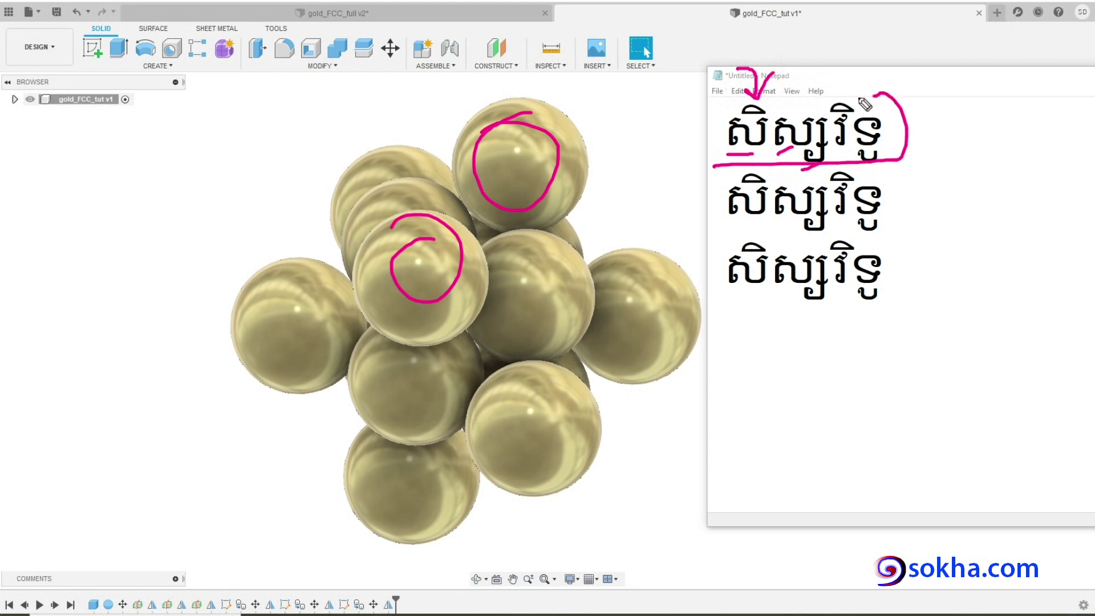
Step: Circle the central, left, right and surrounding spheres of the lattice
mouse_move(410, 243)
left_mouse_down()
mouse_move(399, 297)
mouse_move(450, 256)
mouse_move(422, 257)
left_mouse_up()
left_click_drag(308, 294, 300, 293)
left_click_drag(424, 368, 412, 358)
left_click_drag(550, 285, 533, 280)
left_click_drag(541, 381, 520, 419)
left_click_drag(665, 303, 614, 340)
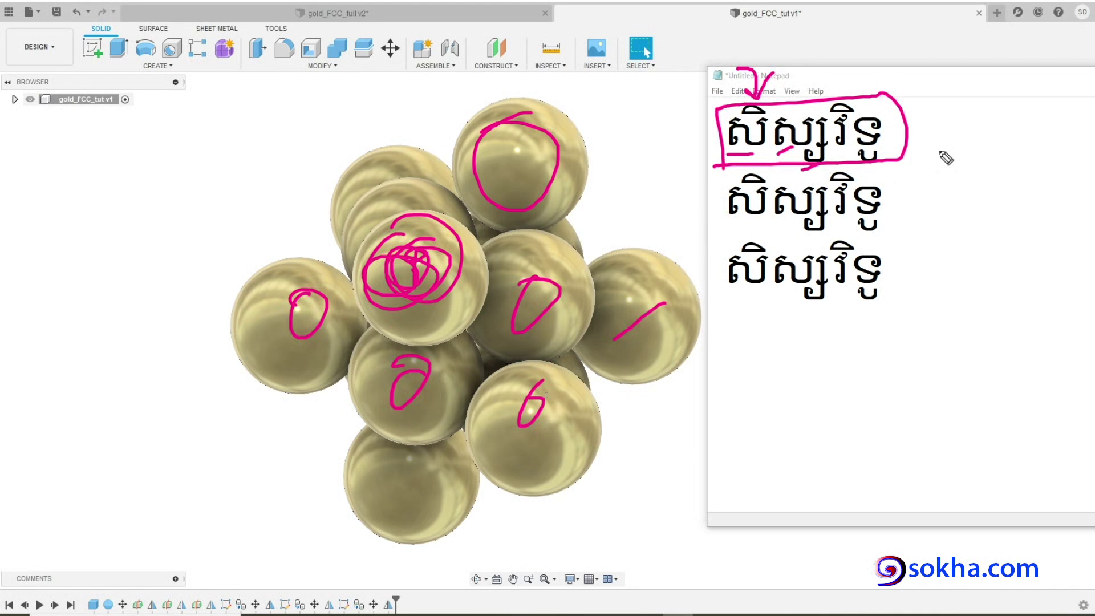
Step: Tick and bracket the three Khmer words, clear all ink and minimize Notepad
left_click_drag(888, 117, 977, 73)
left_click_drag(893, 195, 1020, 122)
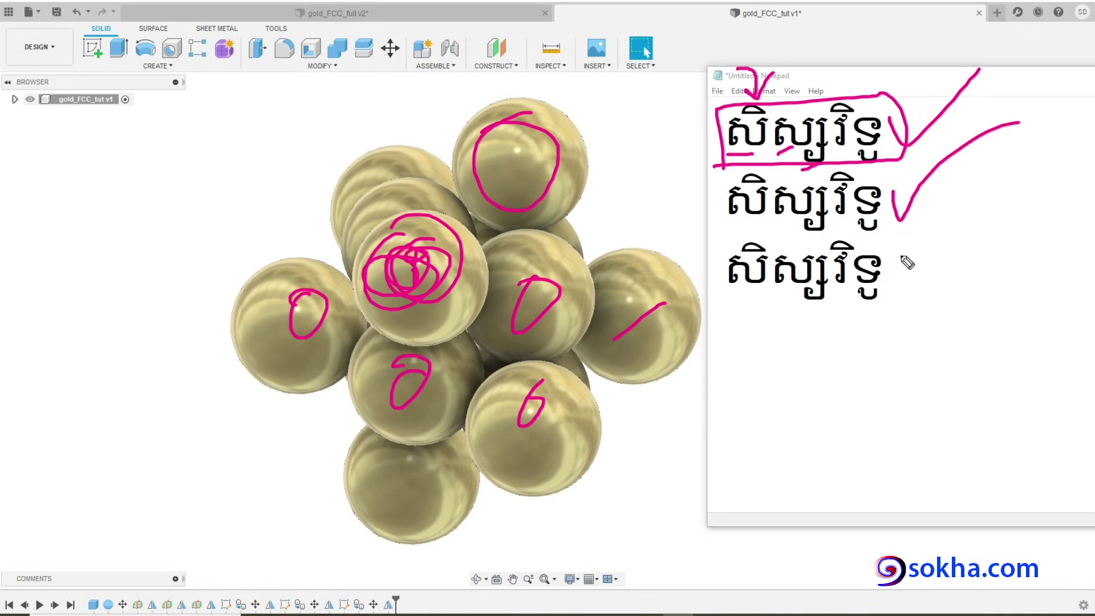
mouse_move(892, 255)
left_mouse_down()
mouse_move(906, 281)
mouse_move(1020, 193)
left_mouse_up()
left_click_drag(915, 102, 933, 297)
left_click_drag(893, 65, 958, 249)
left_click_drag(934, 325, 905, 55)
left_click_drag(963, 134, 927, 313)
mouse_move(452, 131)
left_mouse_down()
mouse_move(531, 272)
mouse_move(439, 331)
left_mouse_up()
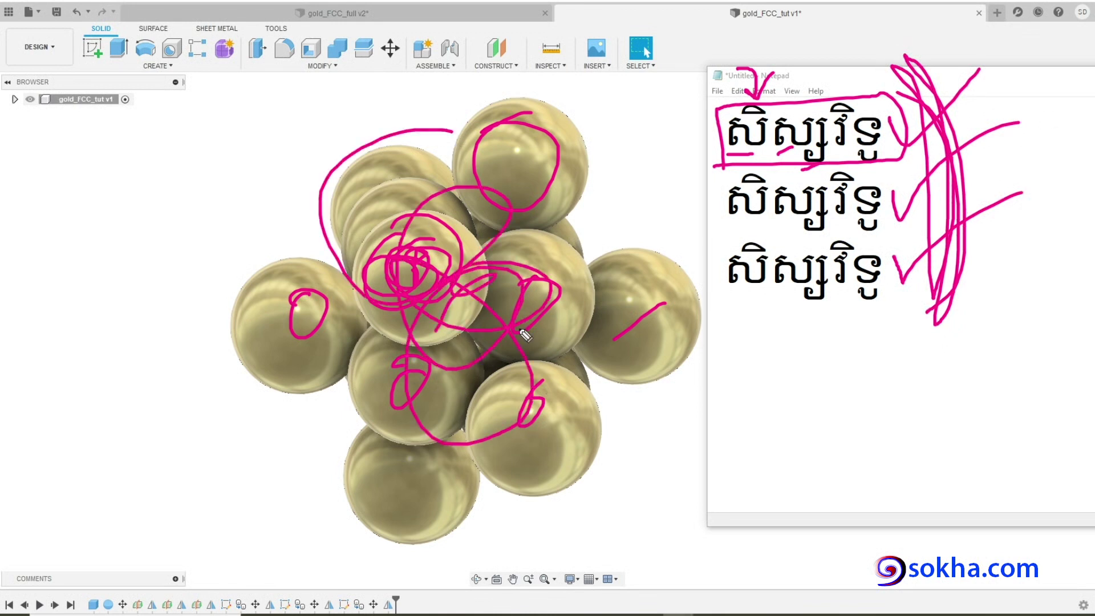
key("Escape")
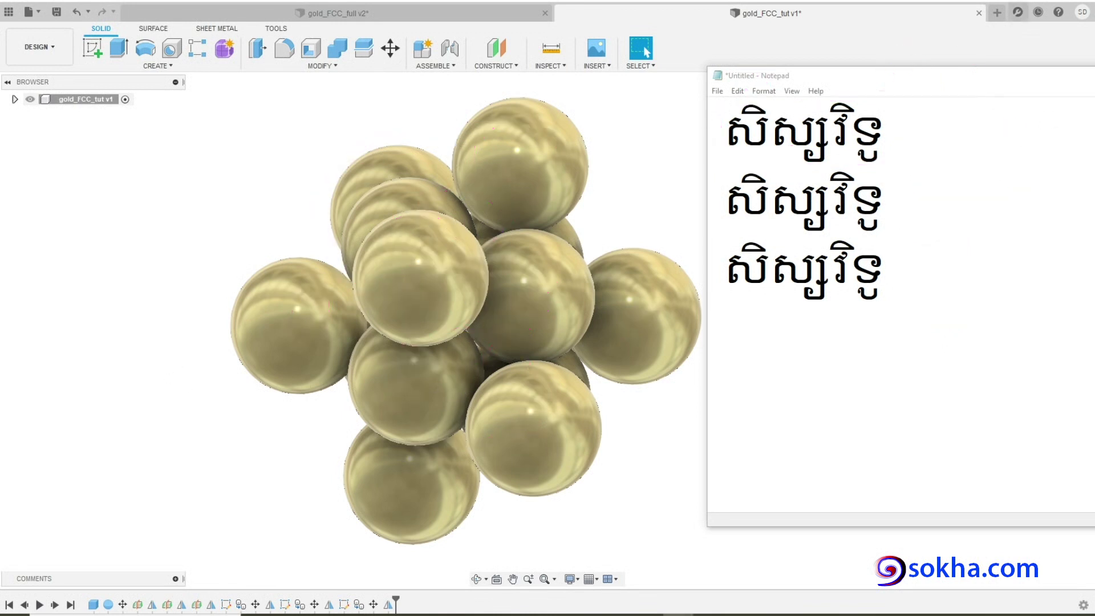
key("super+Down")
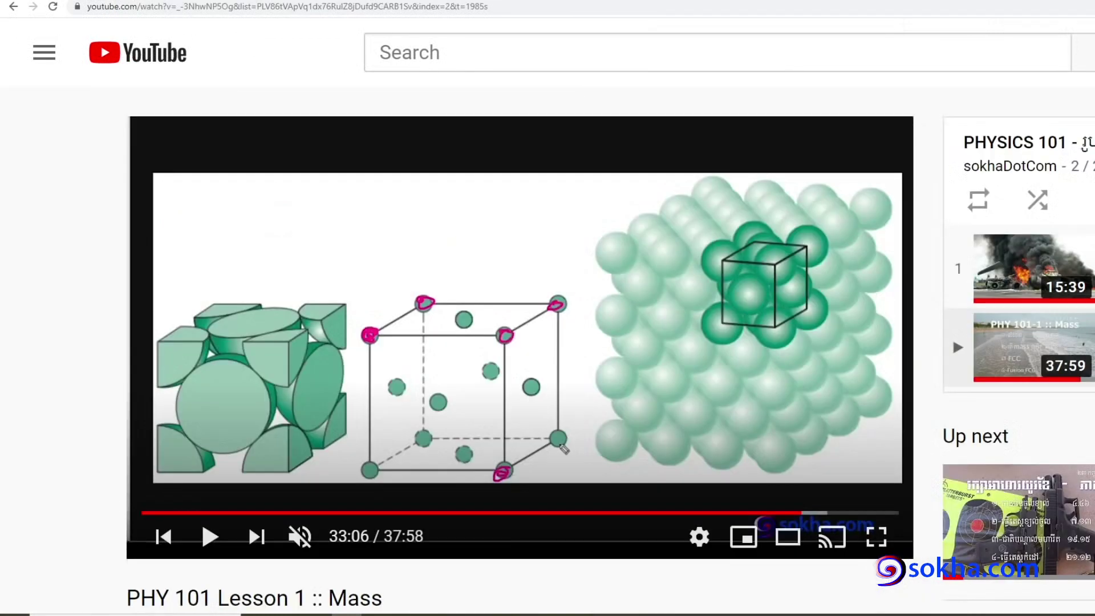
Step: Underline and point arrows at the 'PHY 101 Lesson 1 :: Mass' title, then clear them
mouse_move(556, 331)
left_mouse_down()
mouse_move(472, 406)
mouse_move(369, 590)
left_mouse_up()
mouse_move(365, 564)
left_mouse_down()
mouse_move(369, 589)
mouse_move(430, 560)
left_mouse_up()
left_click_drag(110, 577, 422, 561)
left_click_drag(405, 573, 396, 603)
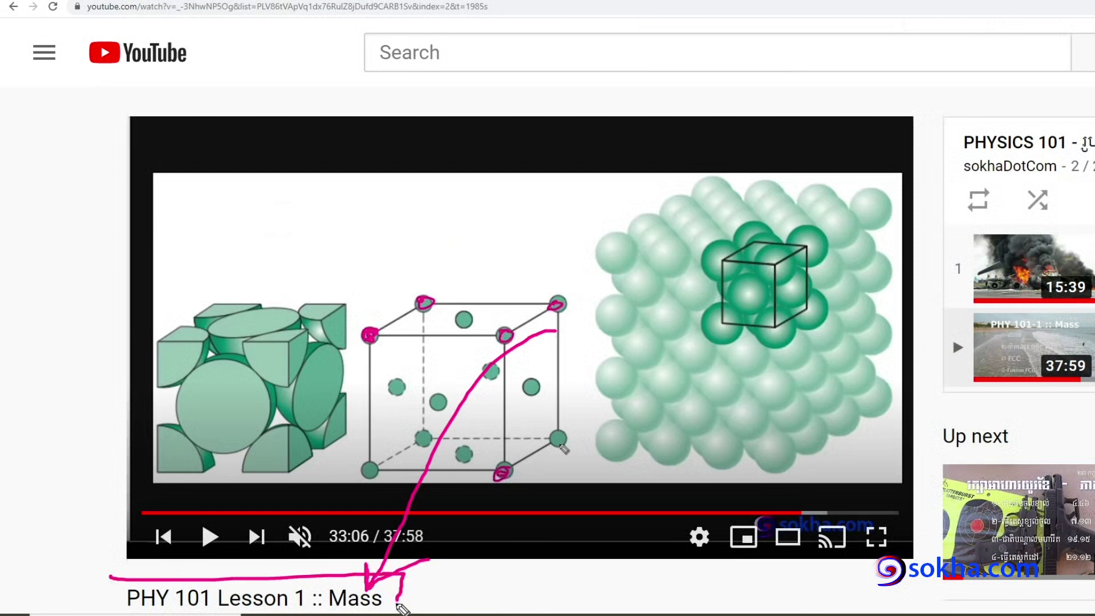
mouse_move(665, 569)
left_mouse_down()
mouse_move(409, 583)
mouse_move(461, 598)
left_mouse_up()
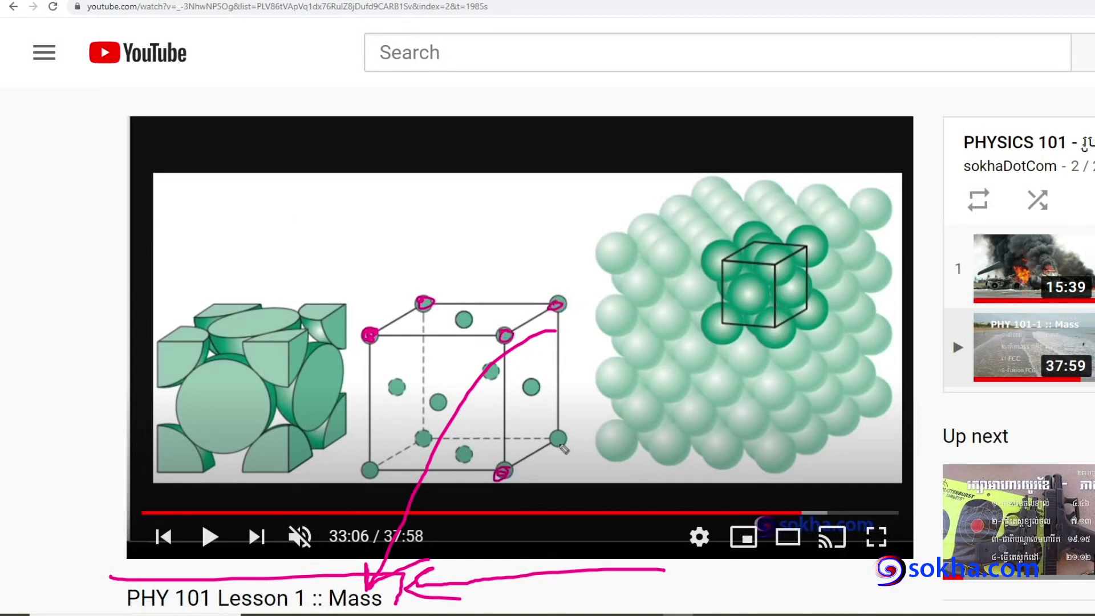
key("Escape")
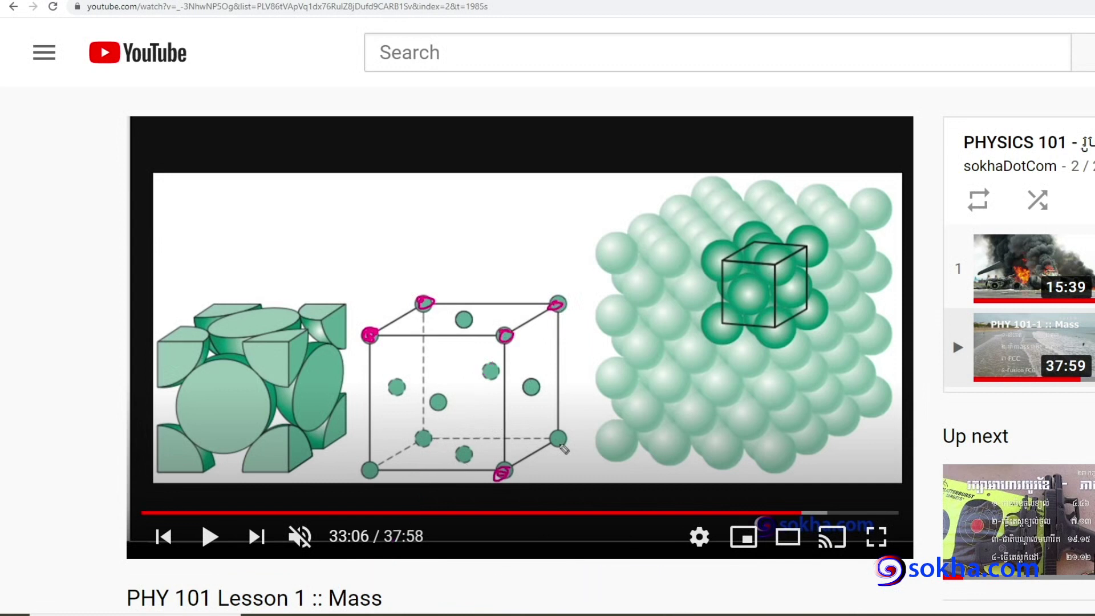